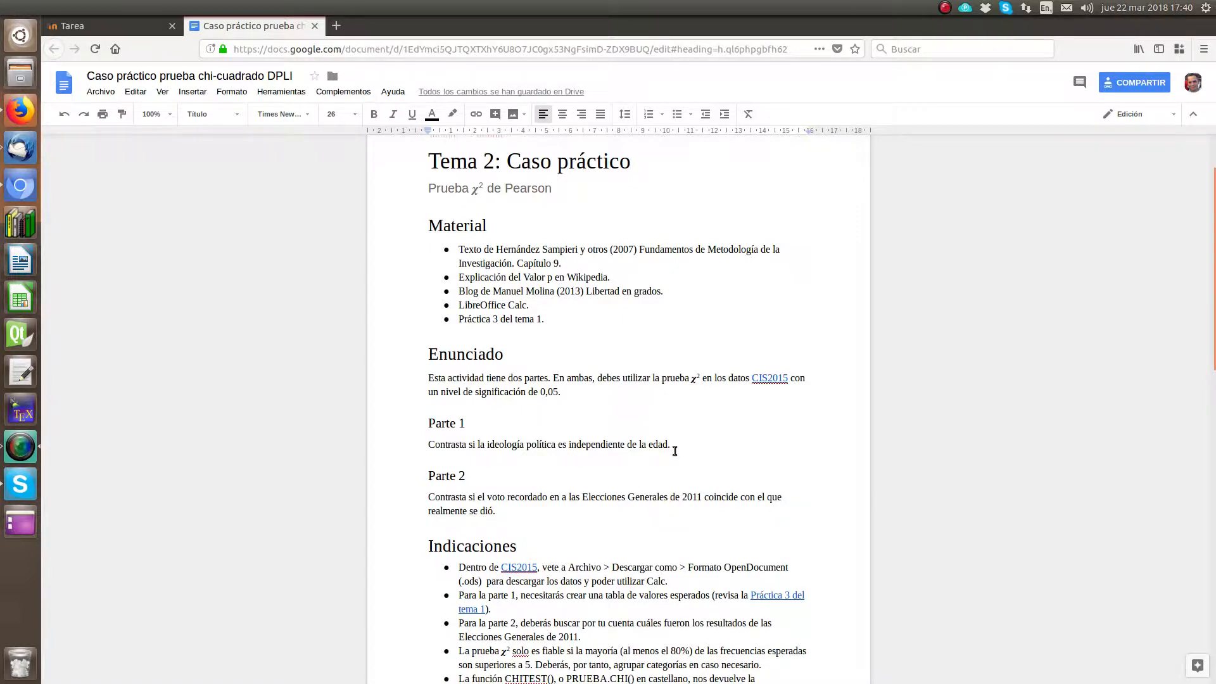
# Step: Open the CIS2015 spreadsheet linked in the assignment's Enunciado section and download it in OpenDocument (.ods) format
pyautogui.click(769, 376)
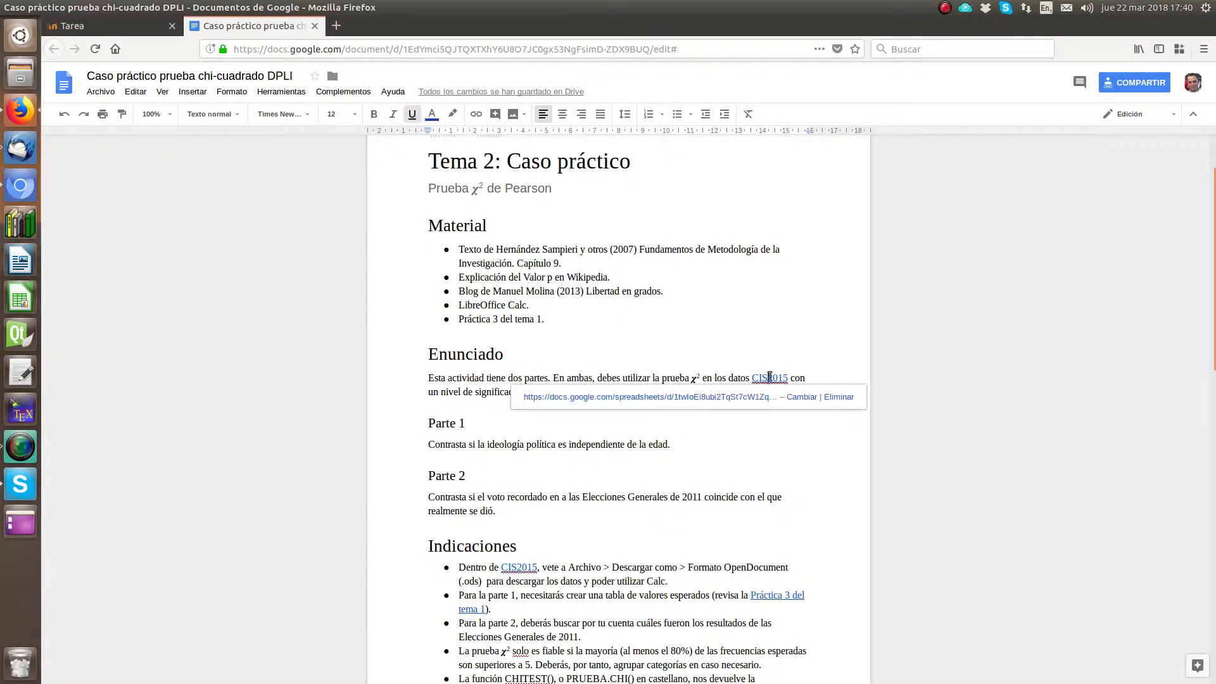
pyautogui.click(703, 401)
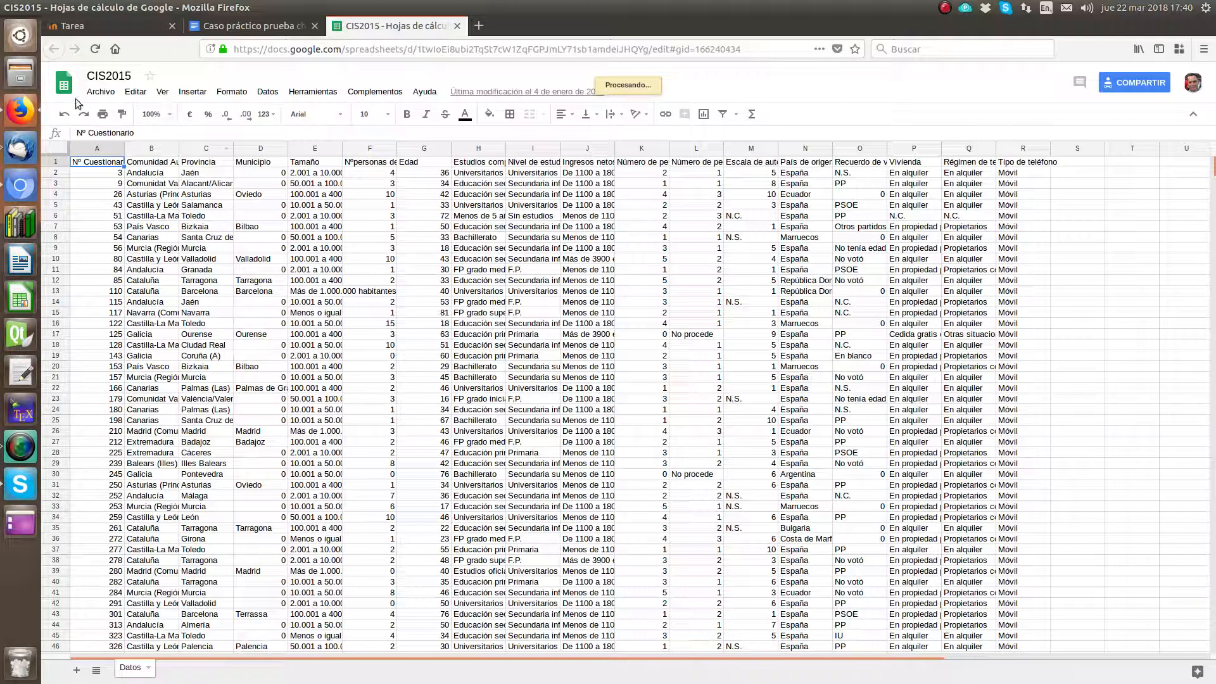
pyautogui.click(101, 92)
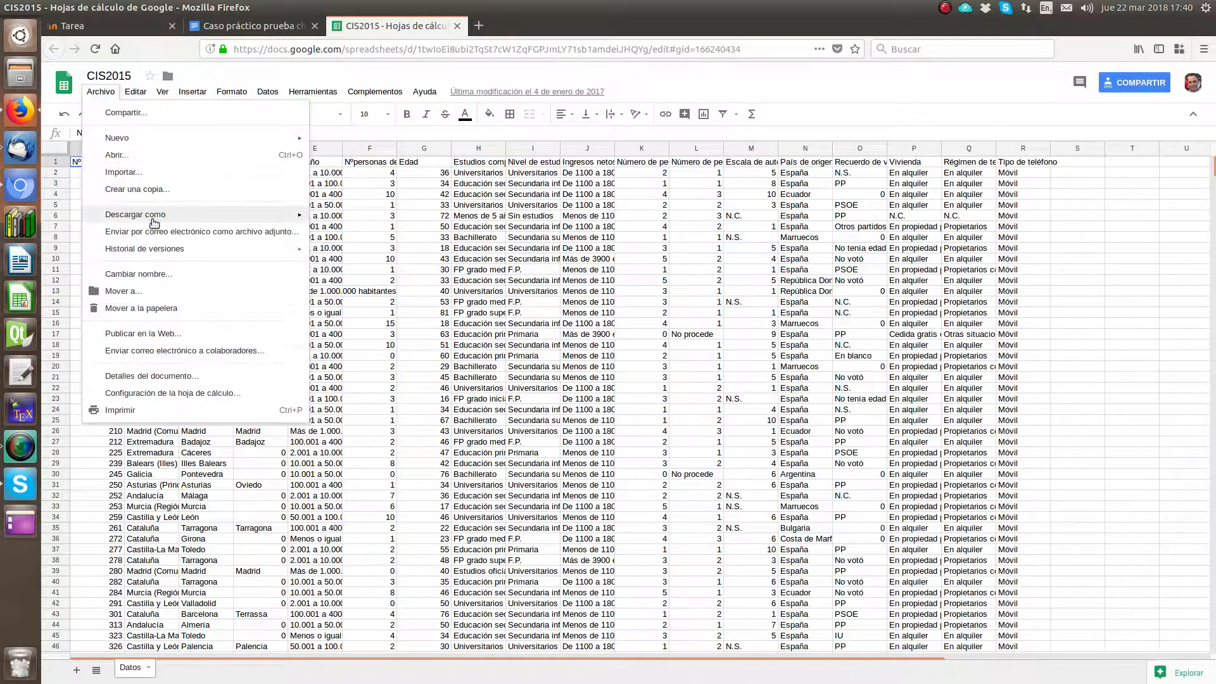
pyautogui.moveTo(159, 215)
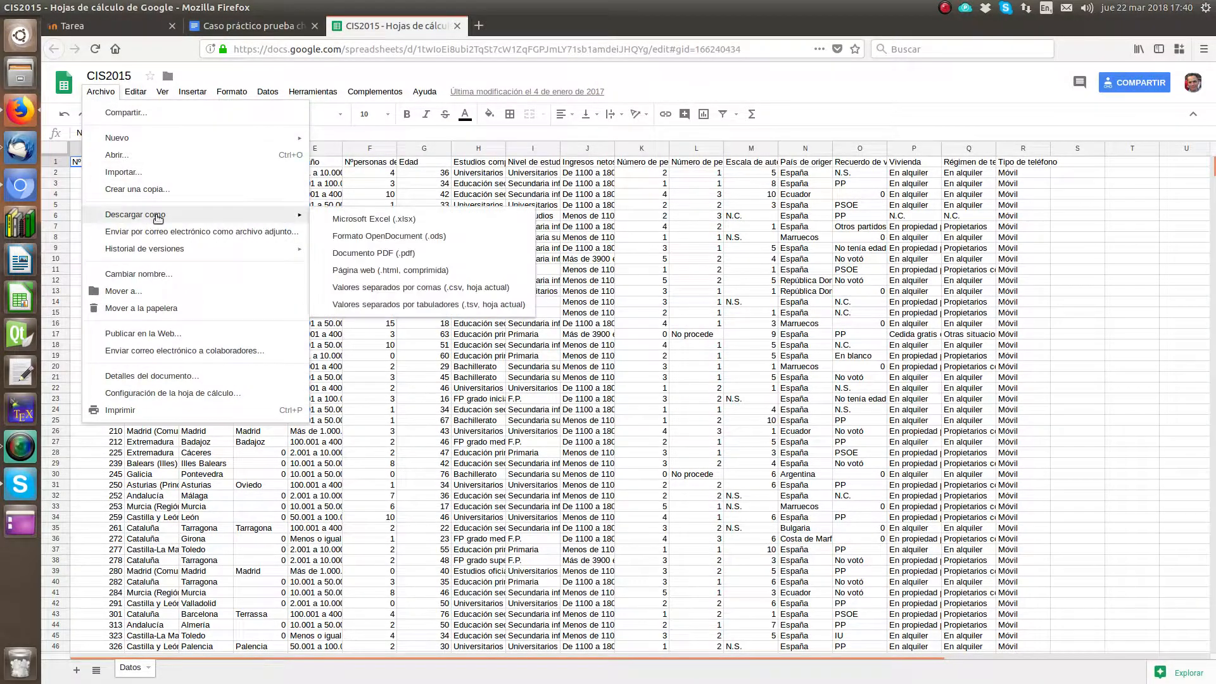
pyautogui.click(398, 237)
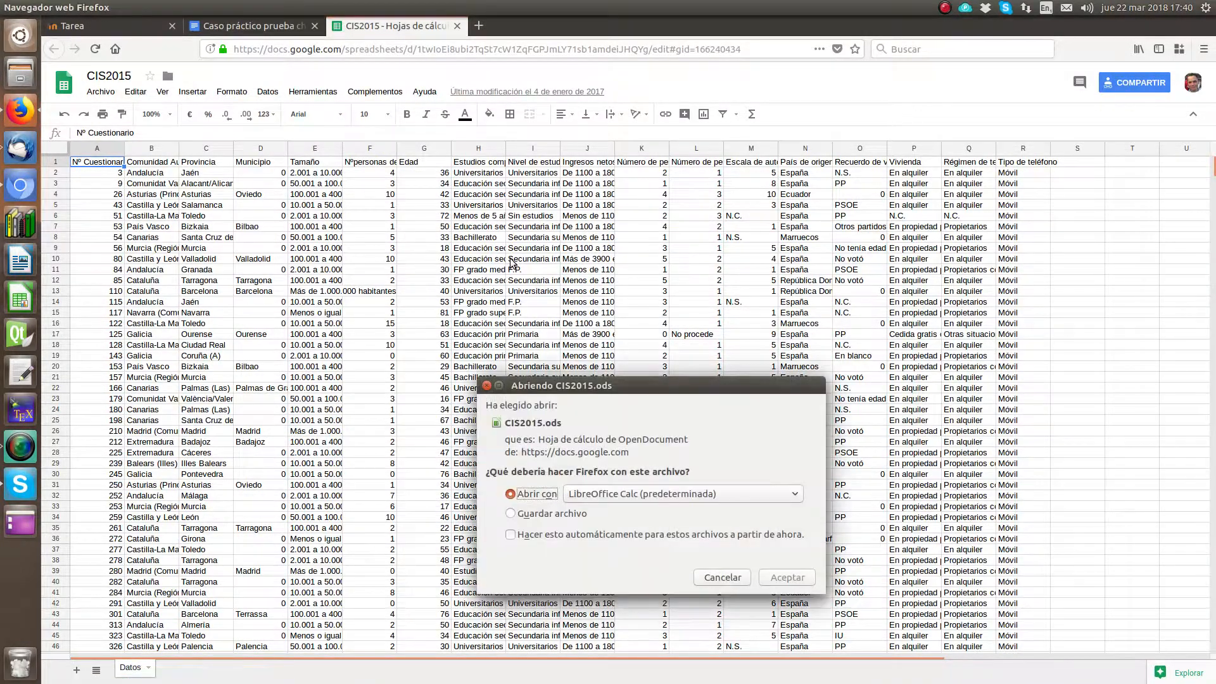
pyautogui.click(542, 513)
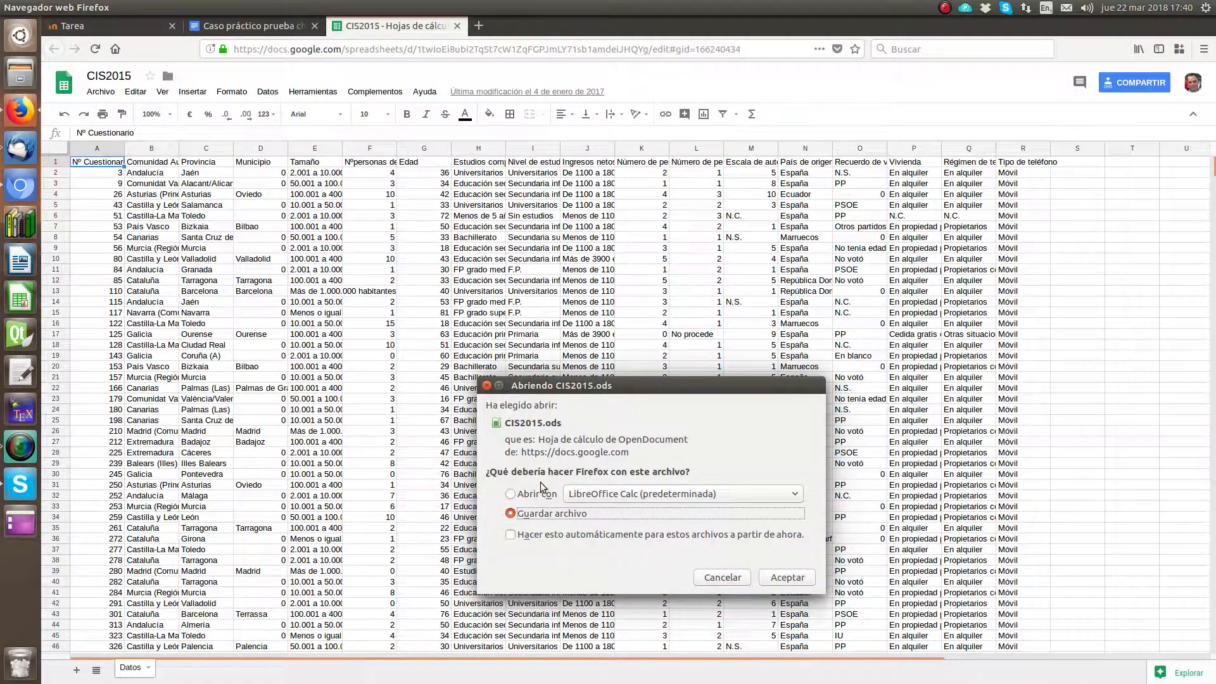
pyautogui.click(779, 581)
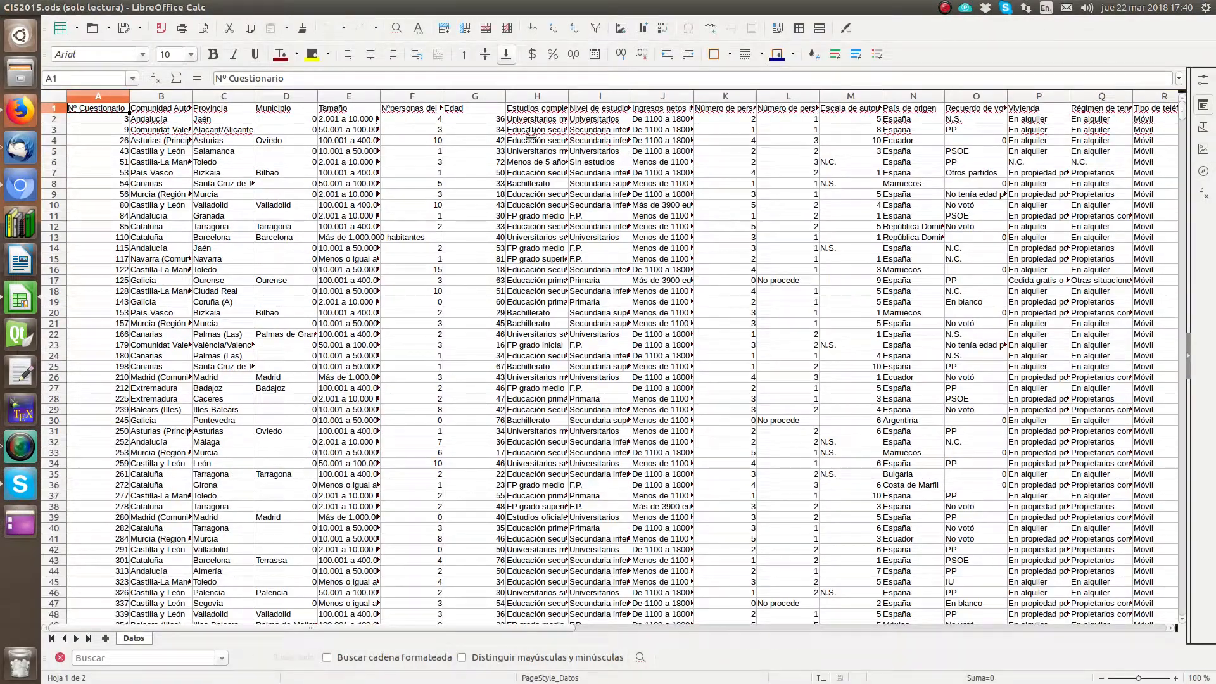
# Step: Enlarge the sheet view to 200 % and freeze the header row above row 2 of the Datos sheet
pyautogui.click(1176, 679)
pyautogui.click(1176, 678)
pyautogui.click(1176, 679)
pyautogui.click(1176, 679)
pyautogui.click(1176, 679)
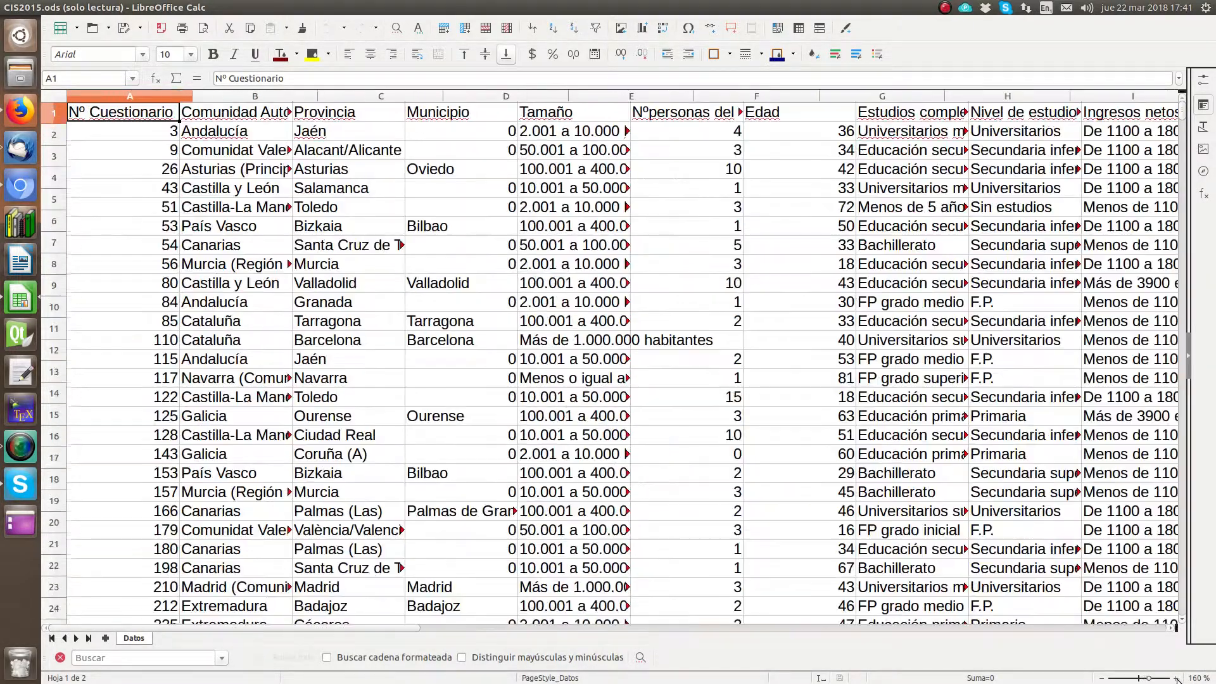
pyautogui.click(1176, 679)
pyautogui.click(128, 142)
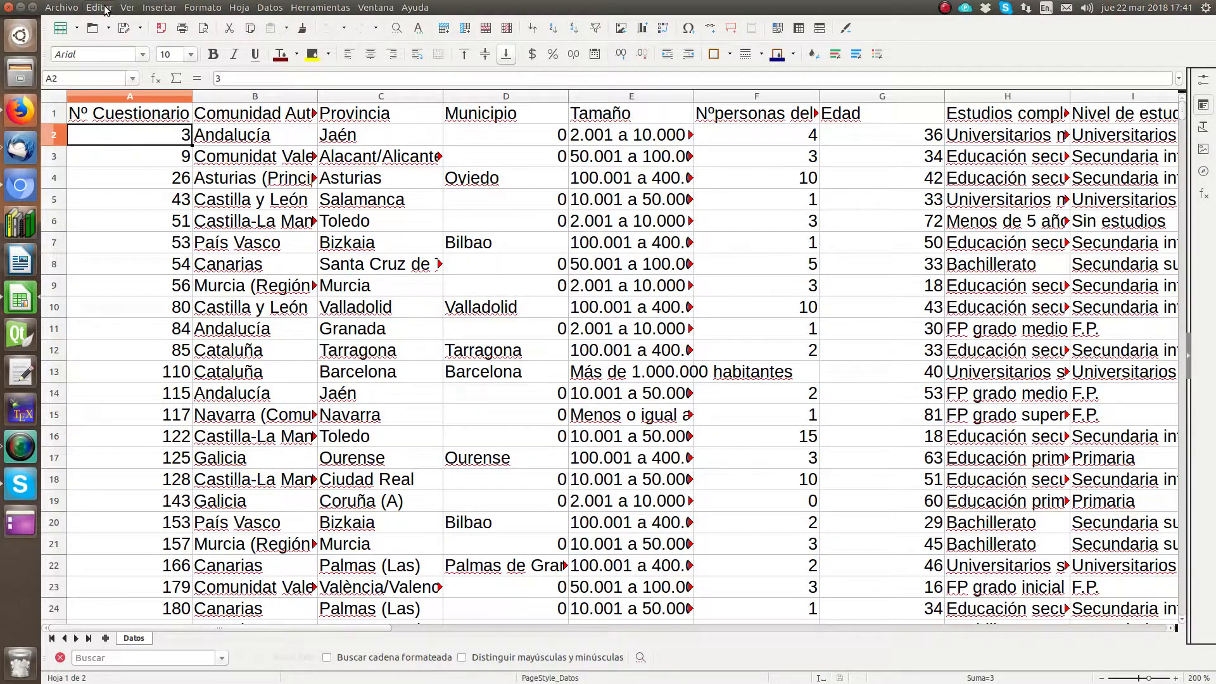
pyautogui.click(104, 7)
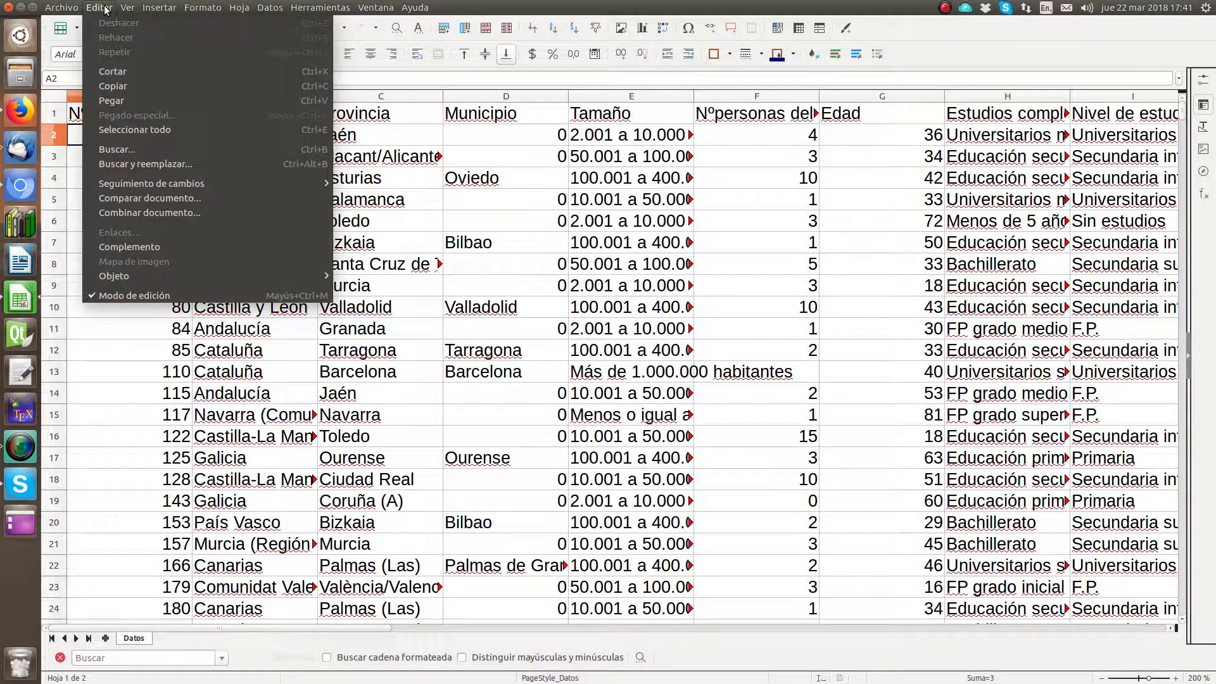
pyautogui.moveTo(126, 8)
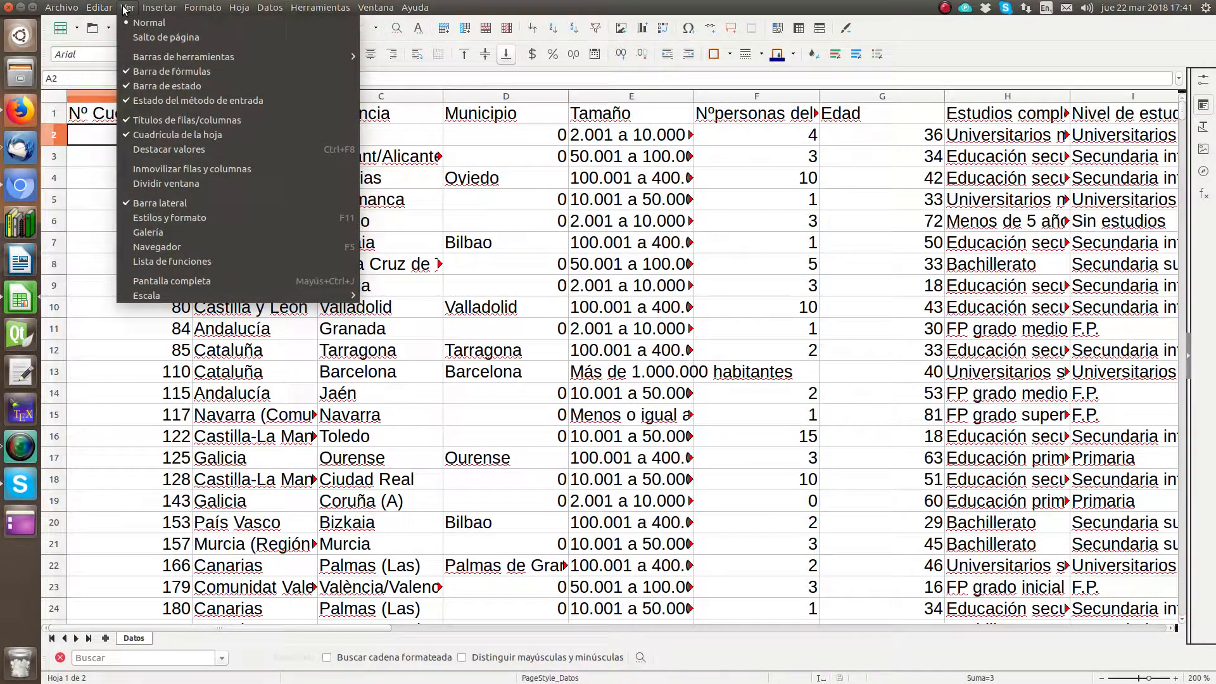
pyautogui.click(156, 170)
# Step: Turn on AutoFilter for the header row of the Datos sheet
pyautogui.click(295, 119)
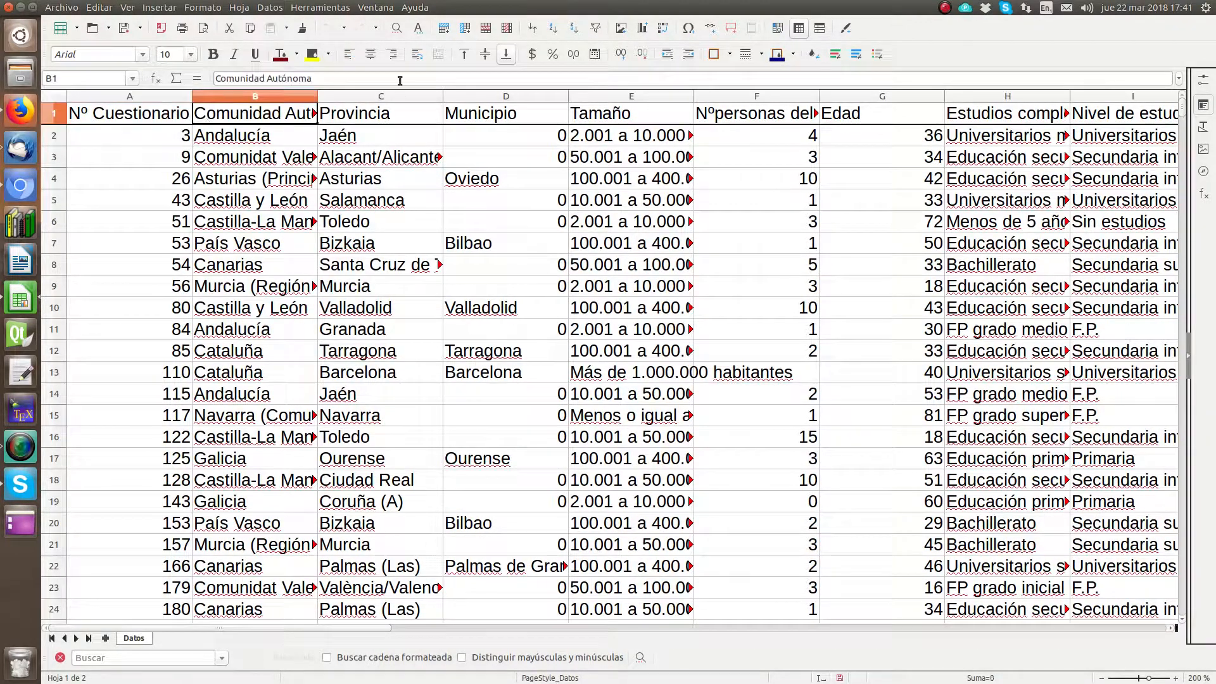
pyautogui.click(321, 8)
pyautogui.moveTo(270, 7)
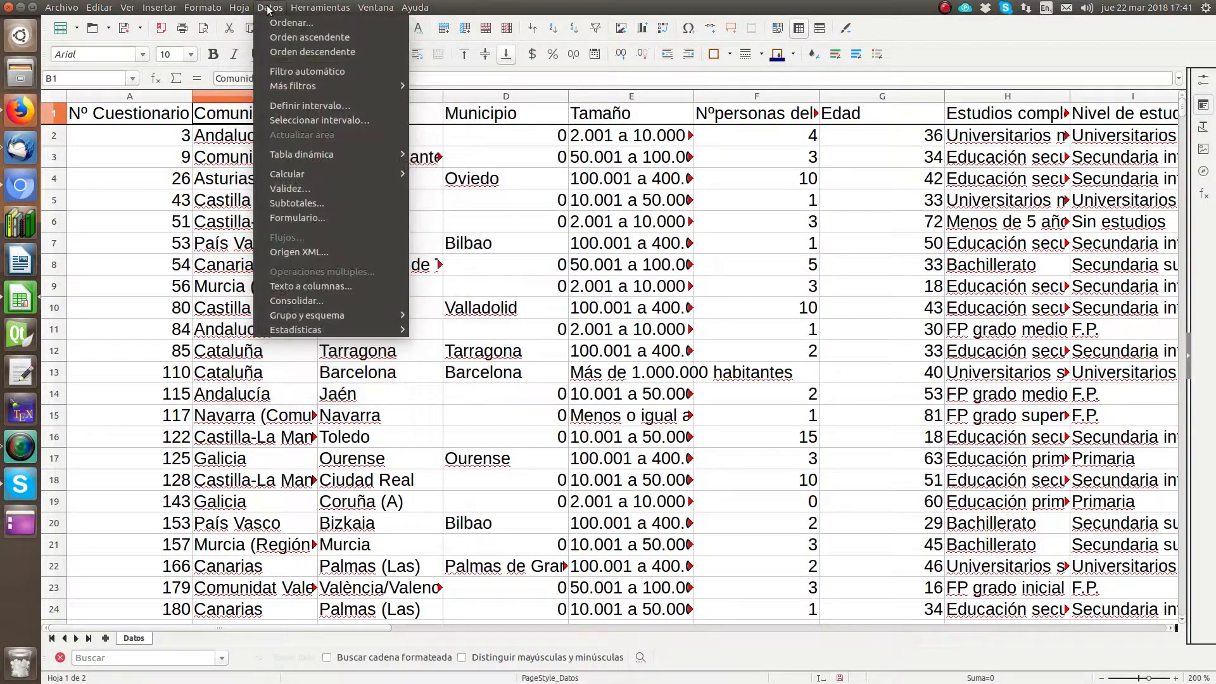
pyautogui.click(286, 71)
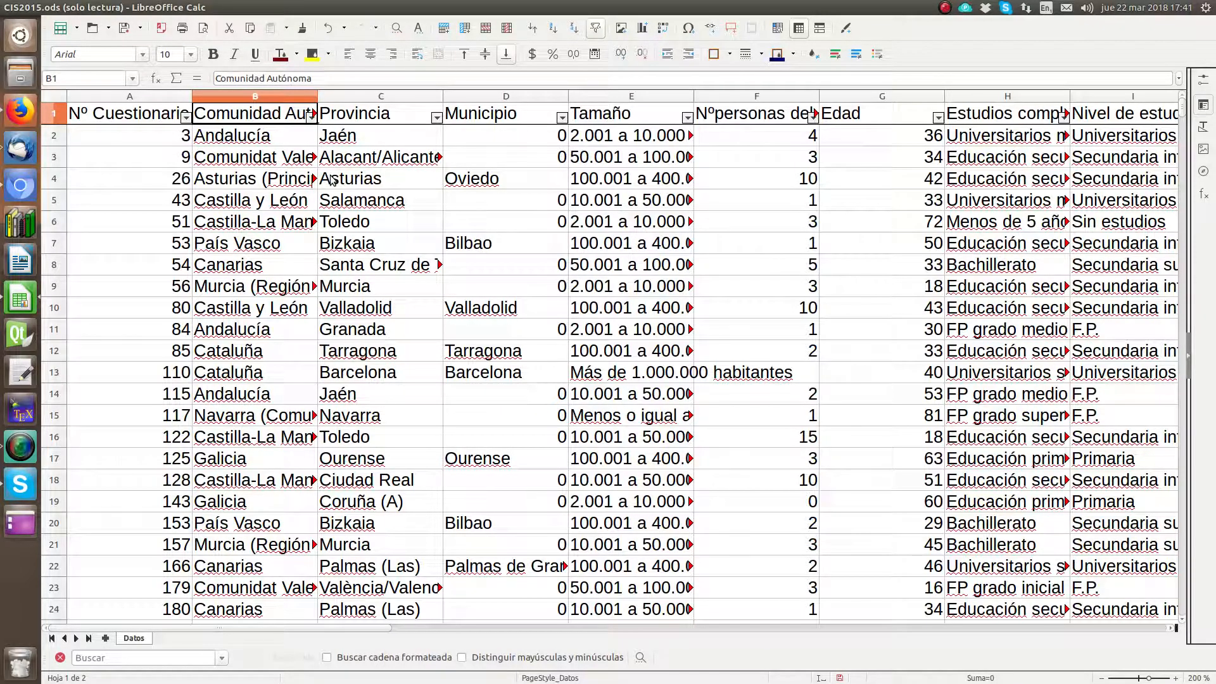
# Step: Select the whole Edad column in Datos and add a new sheet to the workbook
pyautogui.press('Right')
pyautogui.press('Right')
pyautogui.press('Right')
pyautogui.press('Right')
pyautogui.press('Right')
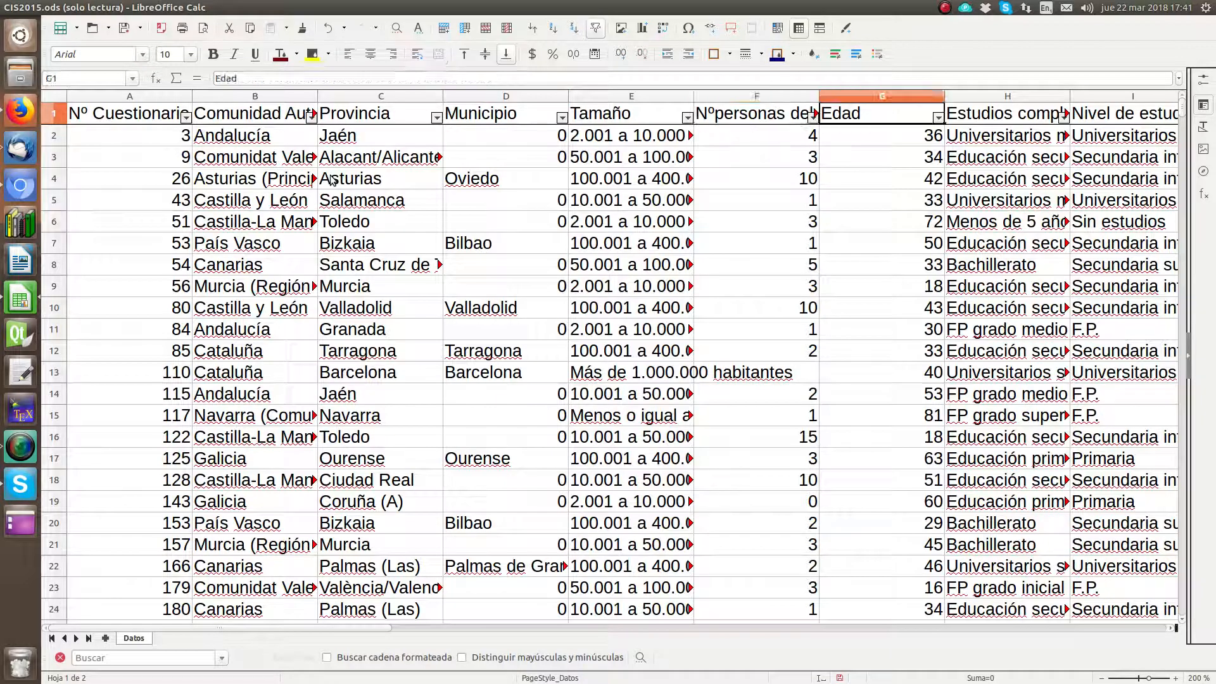
pyautogui.click(906, 93)
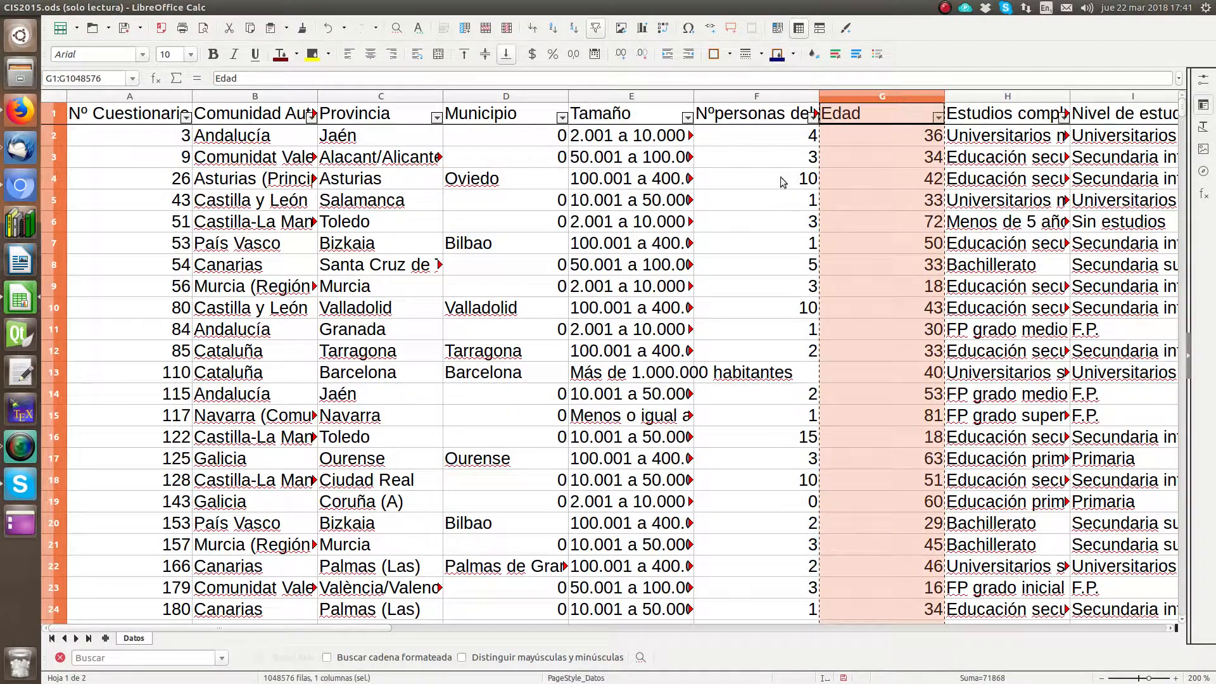
pyautogui.click(105, 638)
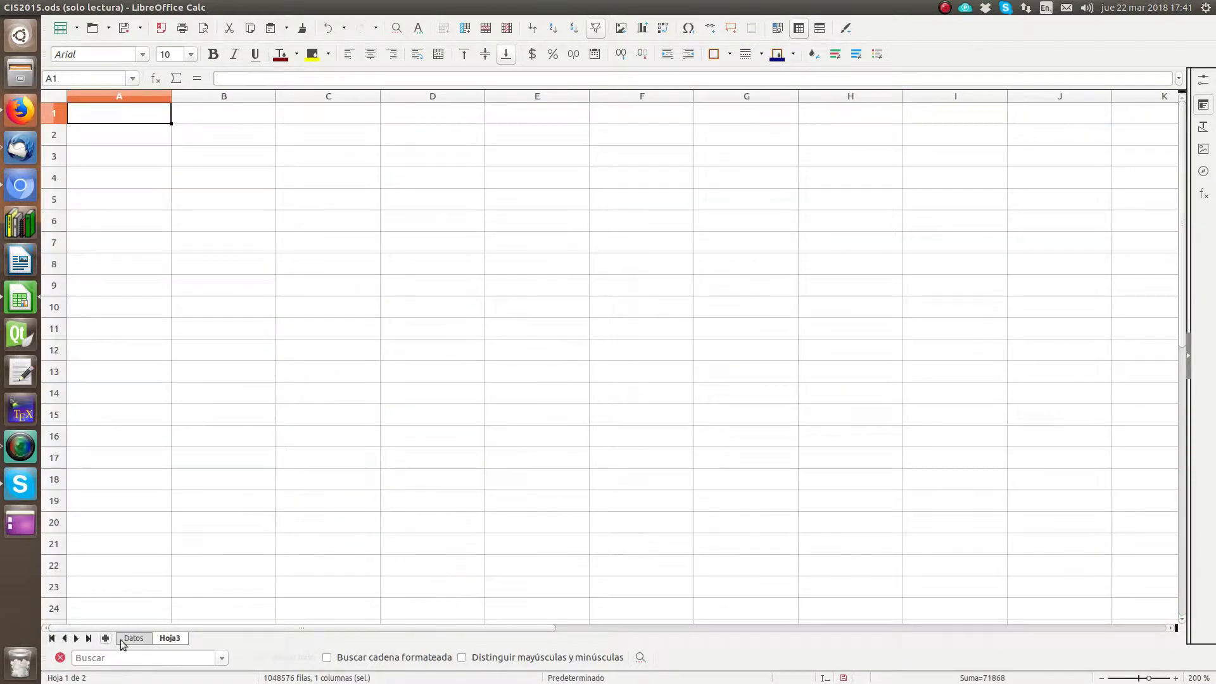
# Step: Copy the Edad column from the Datos sheet into column A of the new Hoja3 sheet
pyautogui.click(133, 637)
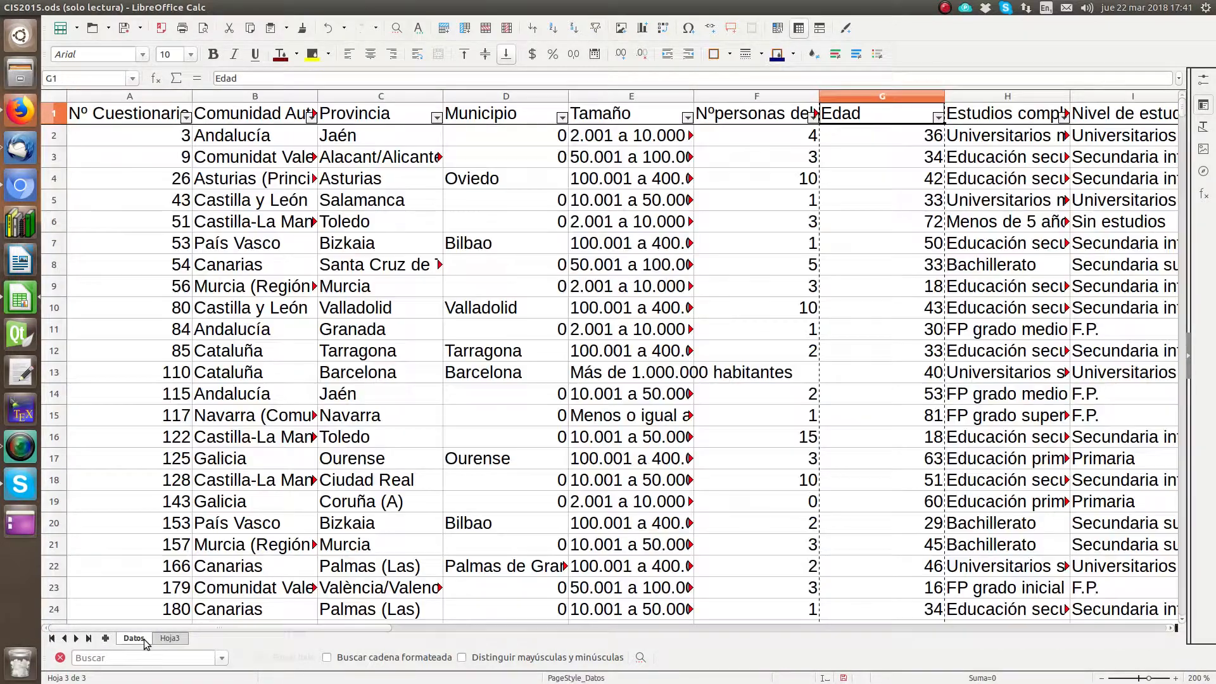
pyautogui.click(887, 100)
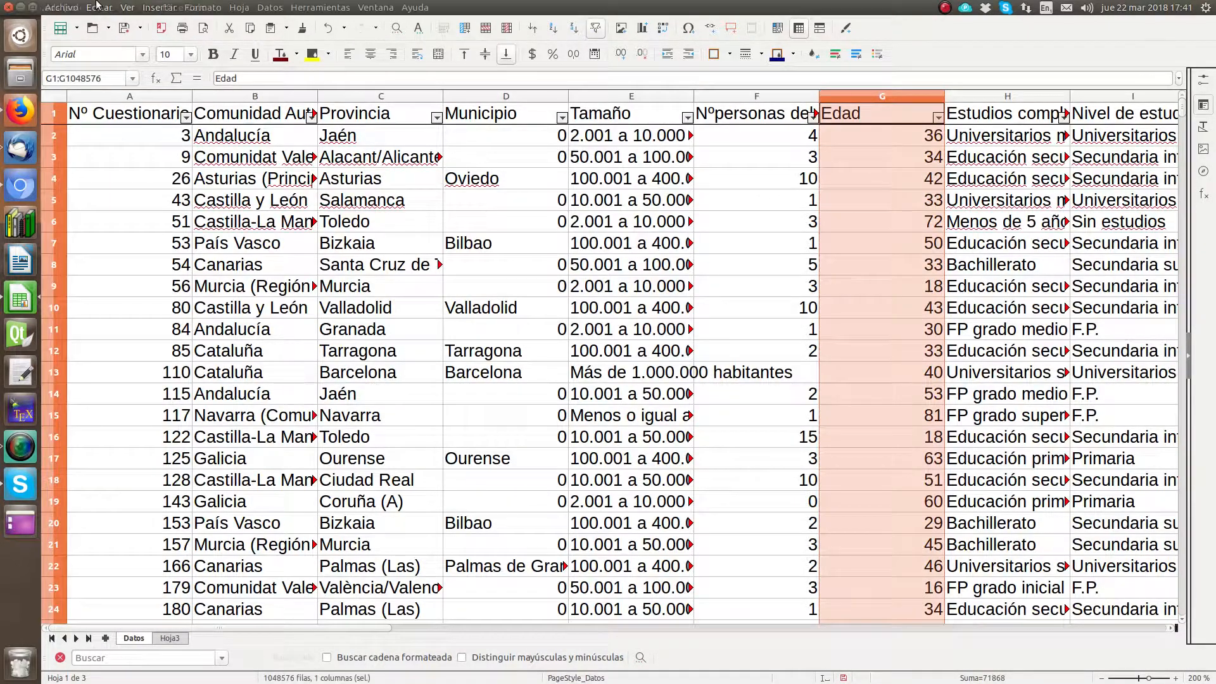
pyautogui.click(90, 12)
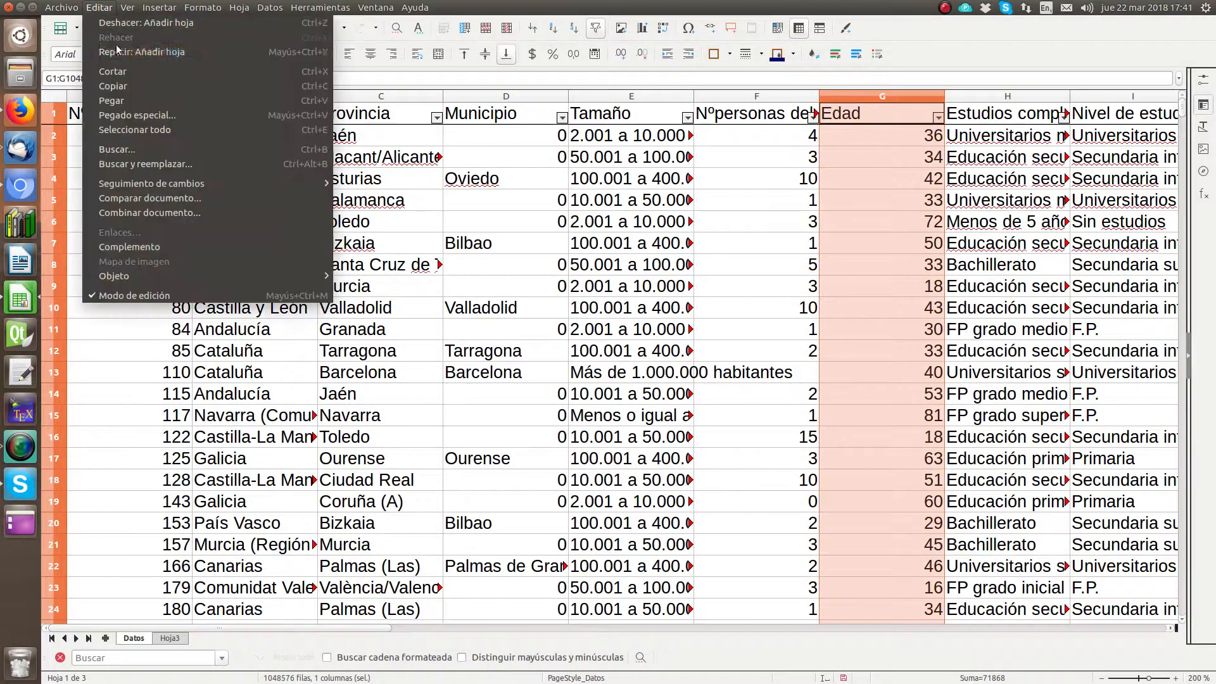
pyautogui.click(125, 95)
pyautogui.click(170, 637)
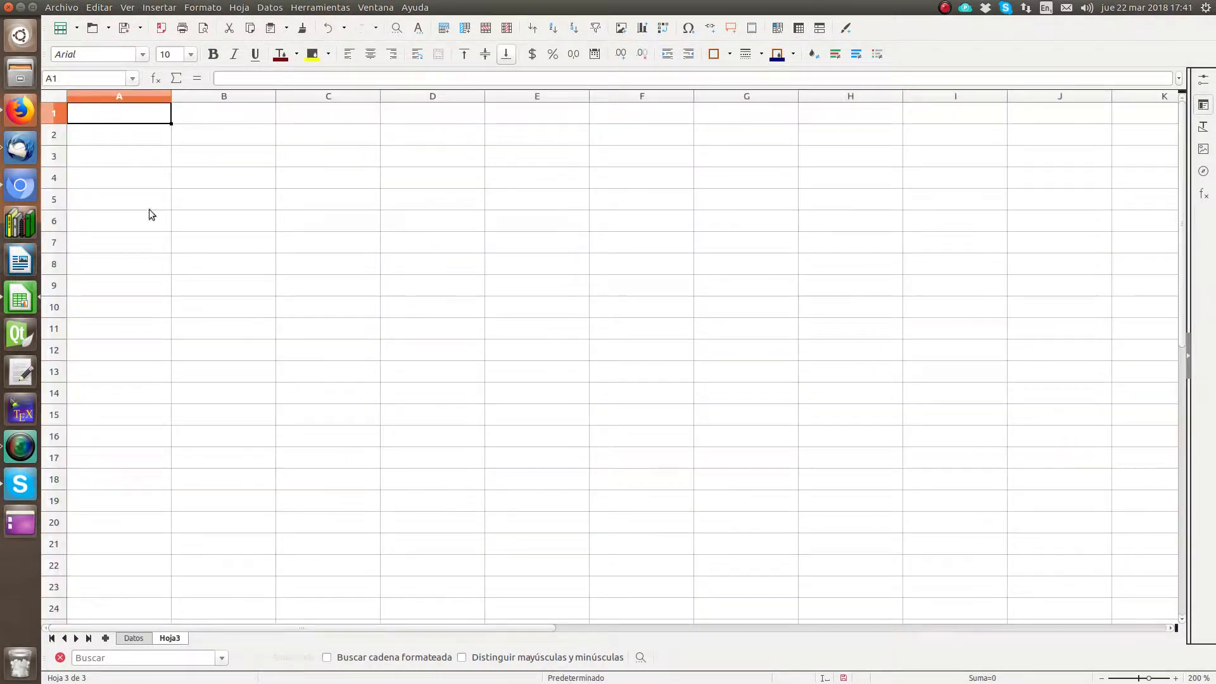
pyautogui.click(99, 7)
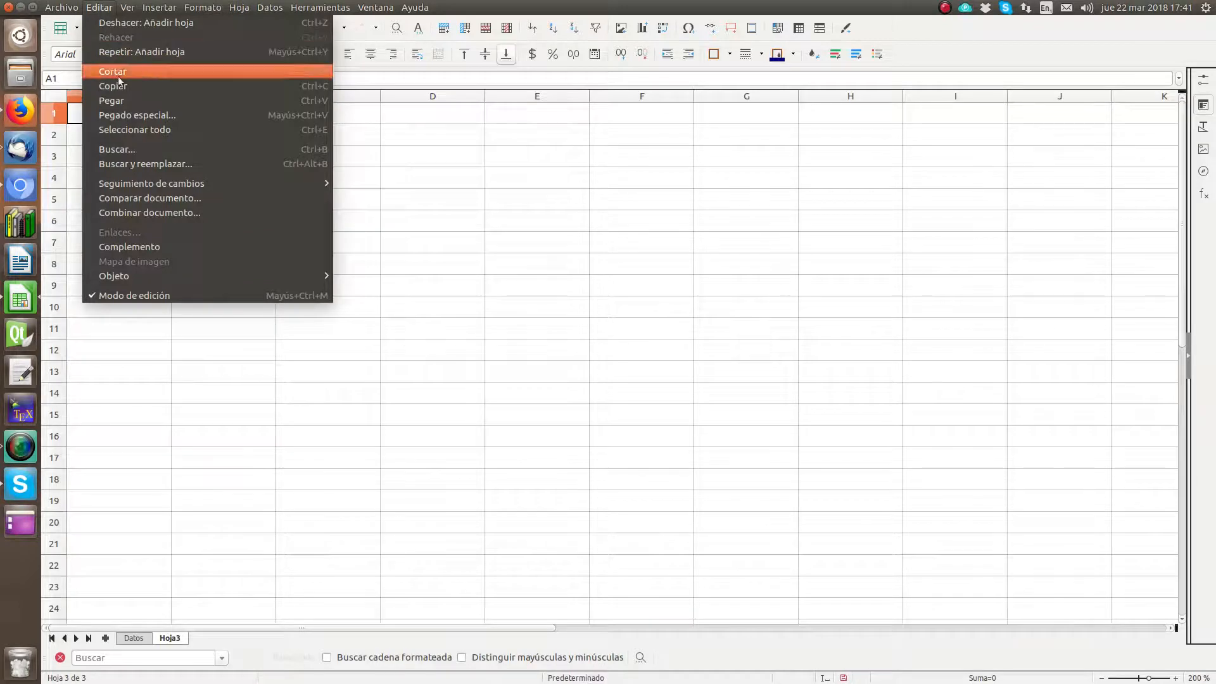
pyautogui.click(125, 101)
# Step: Look through the Datos column headers for the "Escala de autoubicación política" column
pyautogui.click(145, 638)
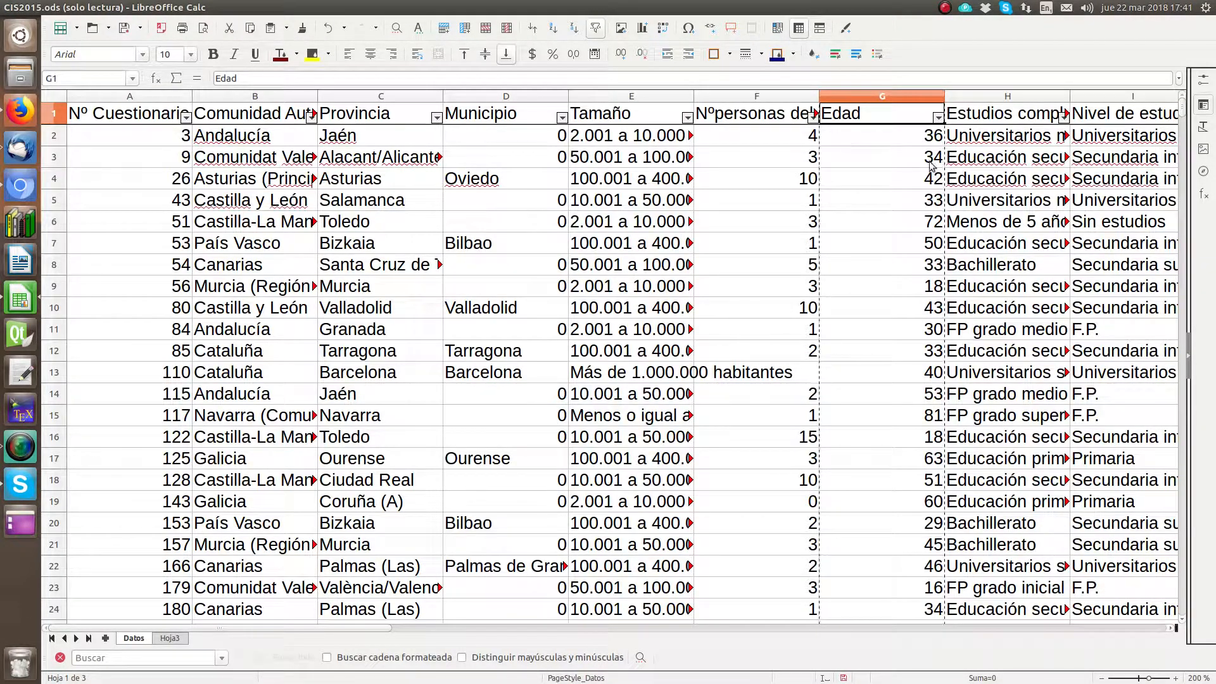
pyautogui.click(841, 135)
pyautogui.press('Right')
pyautogui.press('Right')
pyautogui.press('Right')
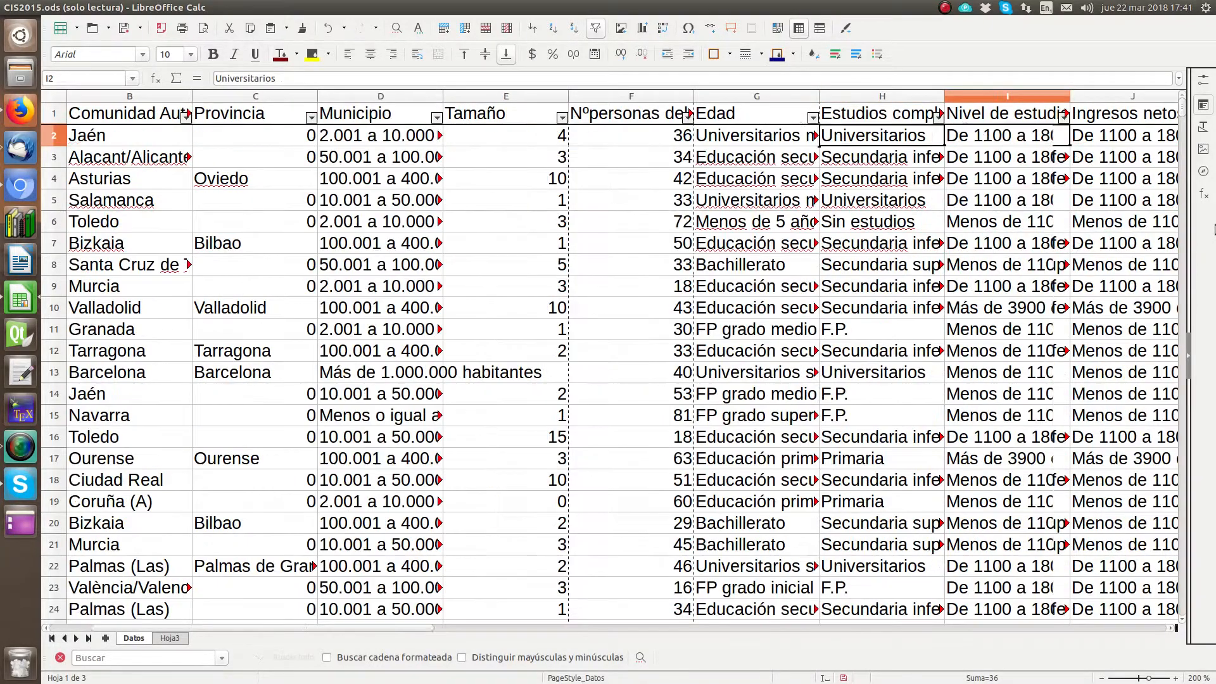
pyautogui.press('Right')
pyautogui.press('Right')
pyautogui.press('Right')
pyautogui.press('Right')
pyautogui.press('Right')
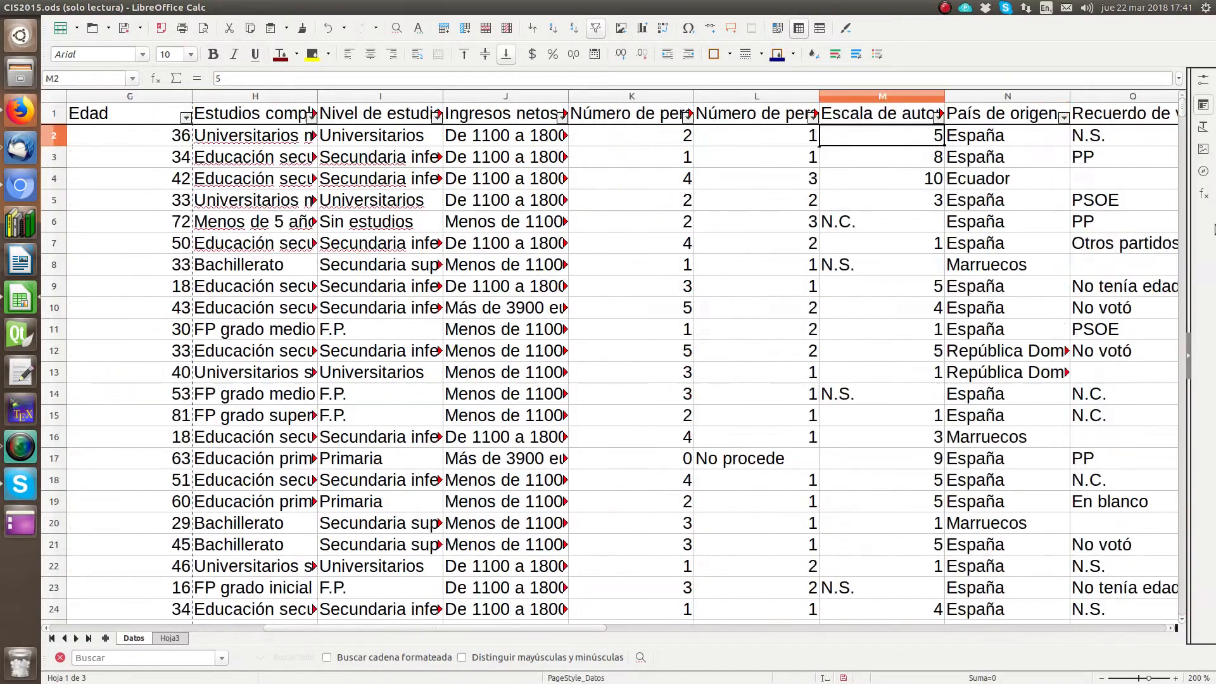
pyautogui.press('Right')
pyautogui.press('Right')
pyautogui.press('Right')
pyautogui.press('Right')
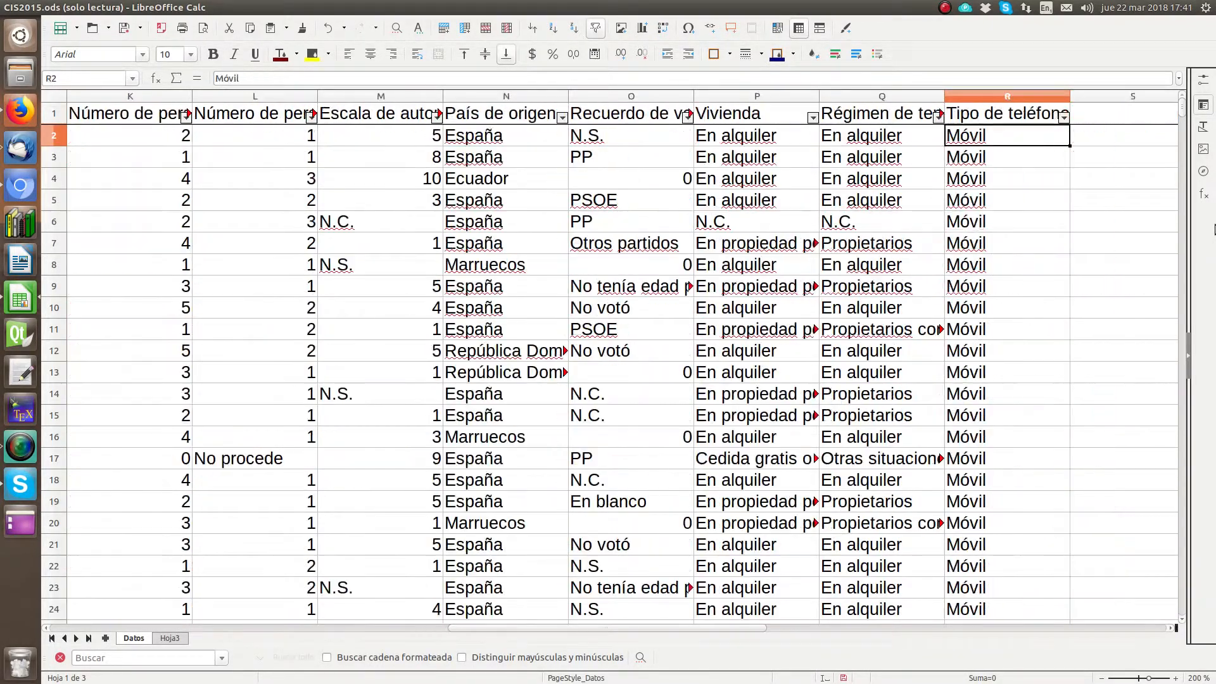
pyautogui.press('Left')
pyautogui.press('Left')
pyautogui.press('Left')
pyautogui.press('Left')
pyautogui.press('Left')
pyautogui.press('Left')
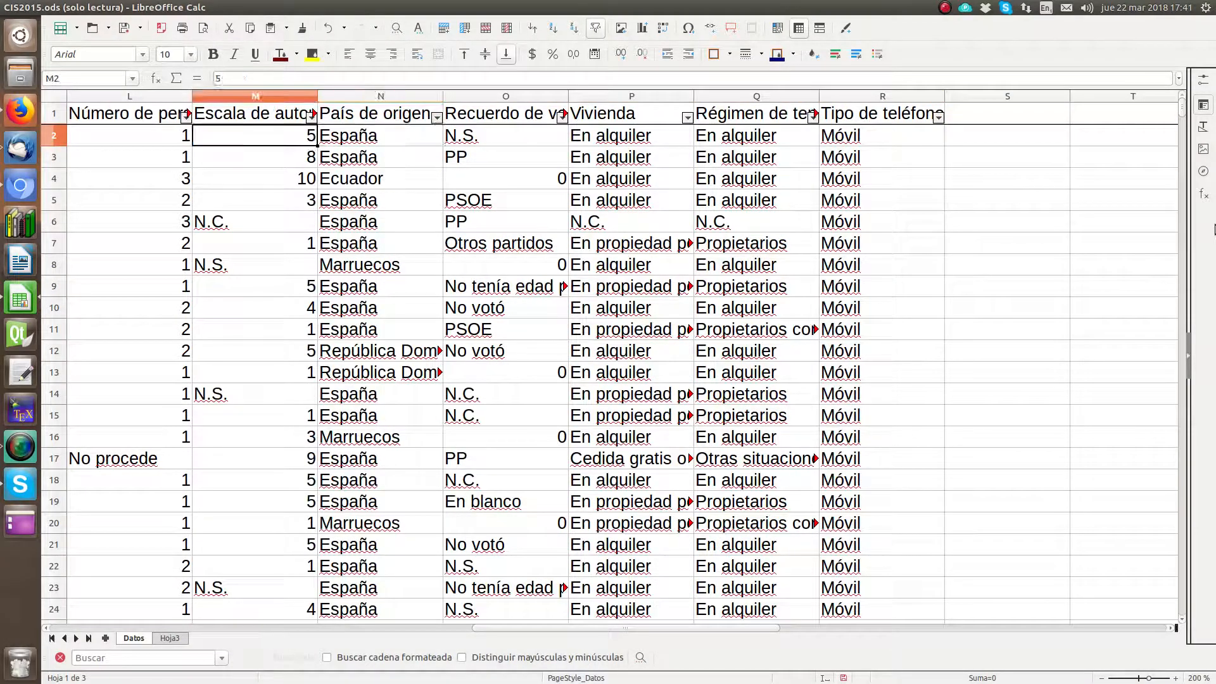
pyautogui.press('Up')
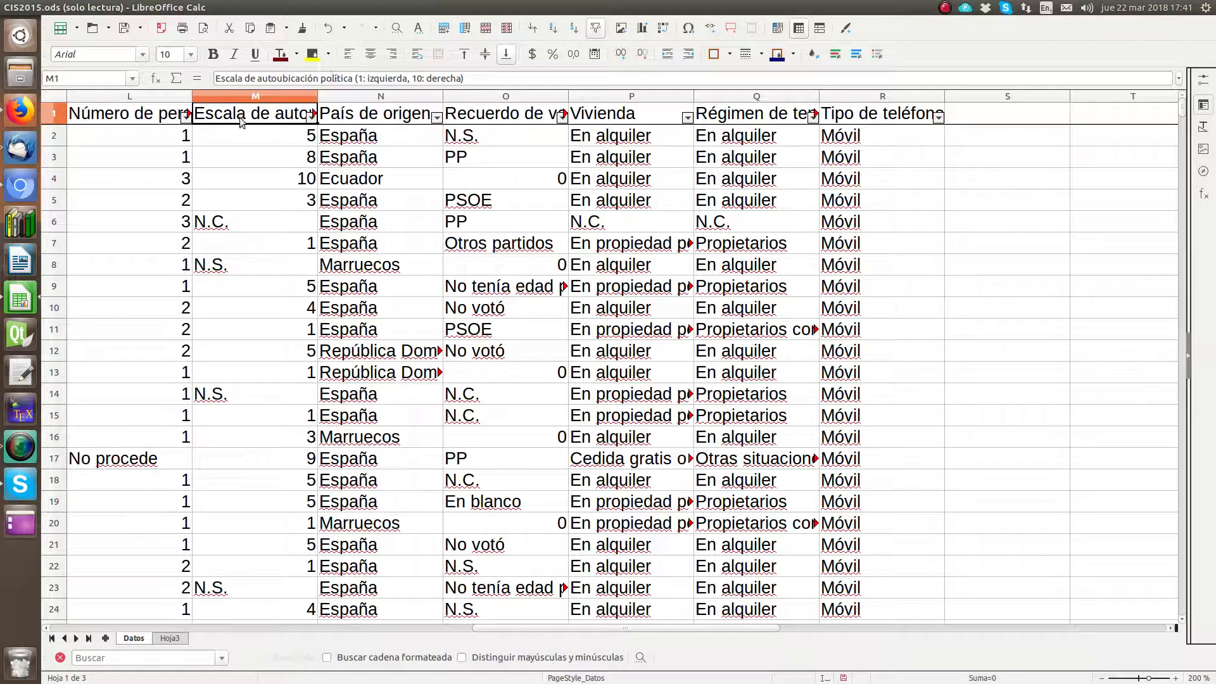
# Step: Review the list of filter values for the "Escala de autoubicación política" column, keeping all of them selected
pyautogui.click(311, 117)
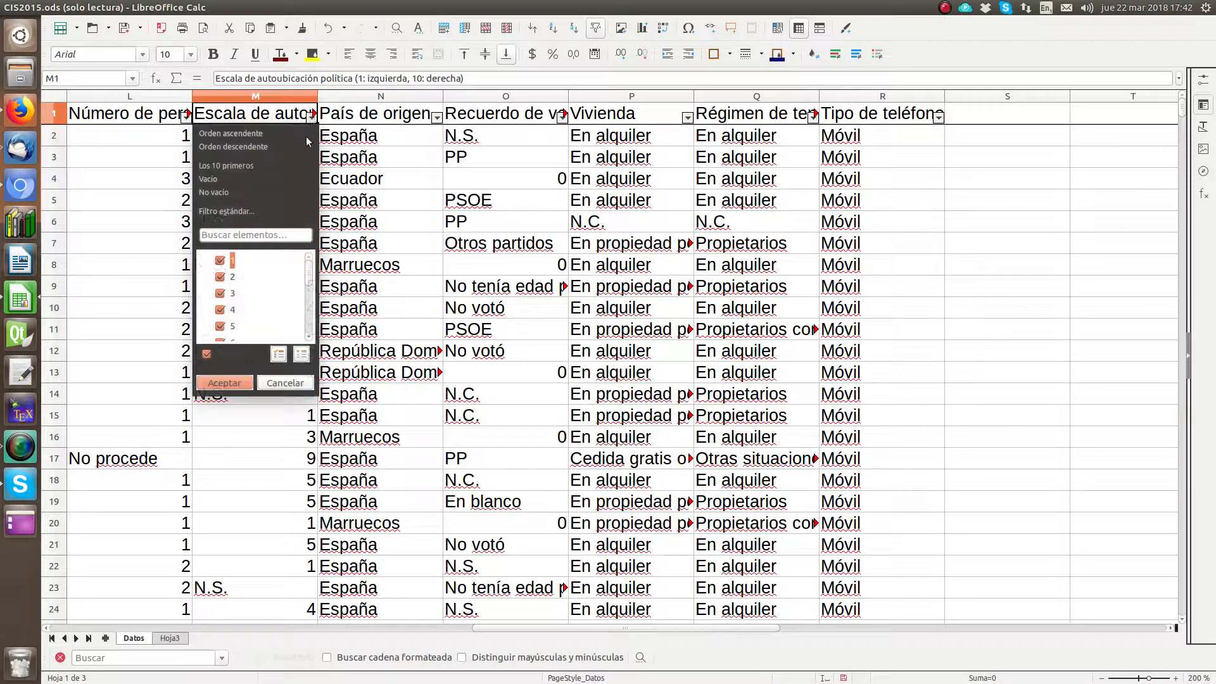
pyautogui.scroll(-3, 239, 269)
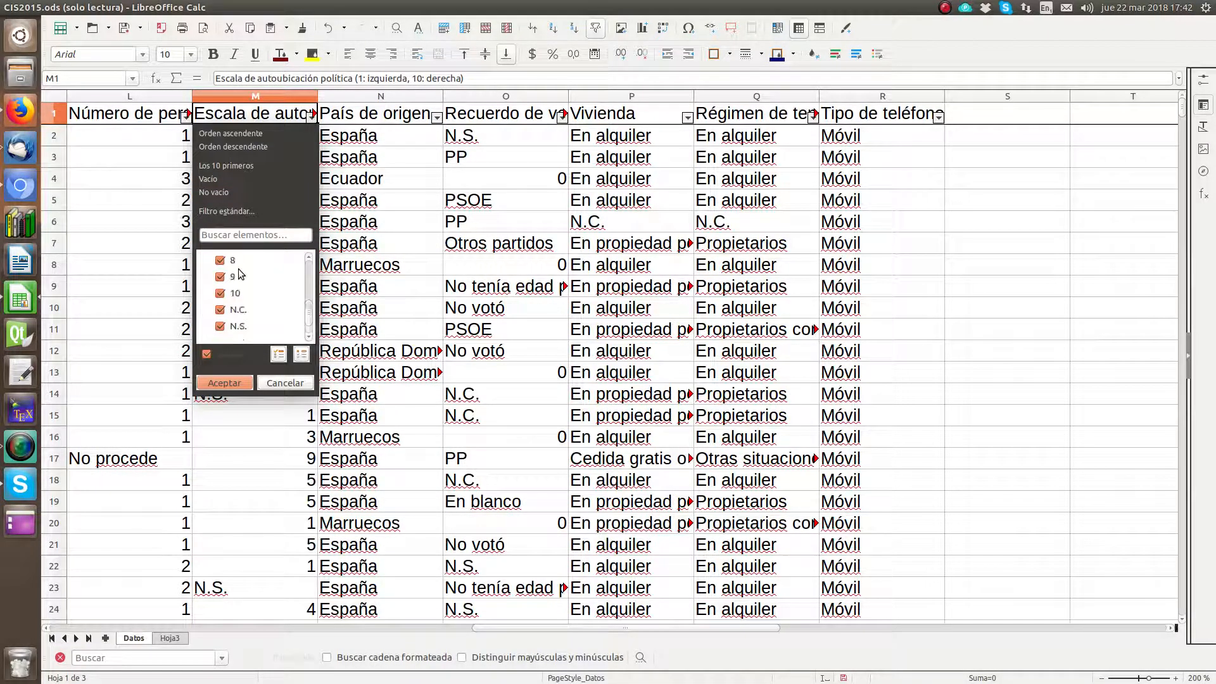
pyautogui.scroll(3, 238, 294)
pyautogui.scroll(-3, 239, 294)
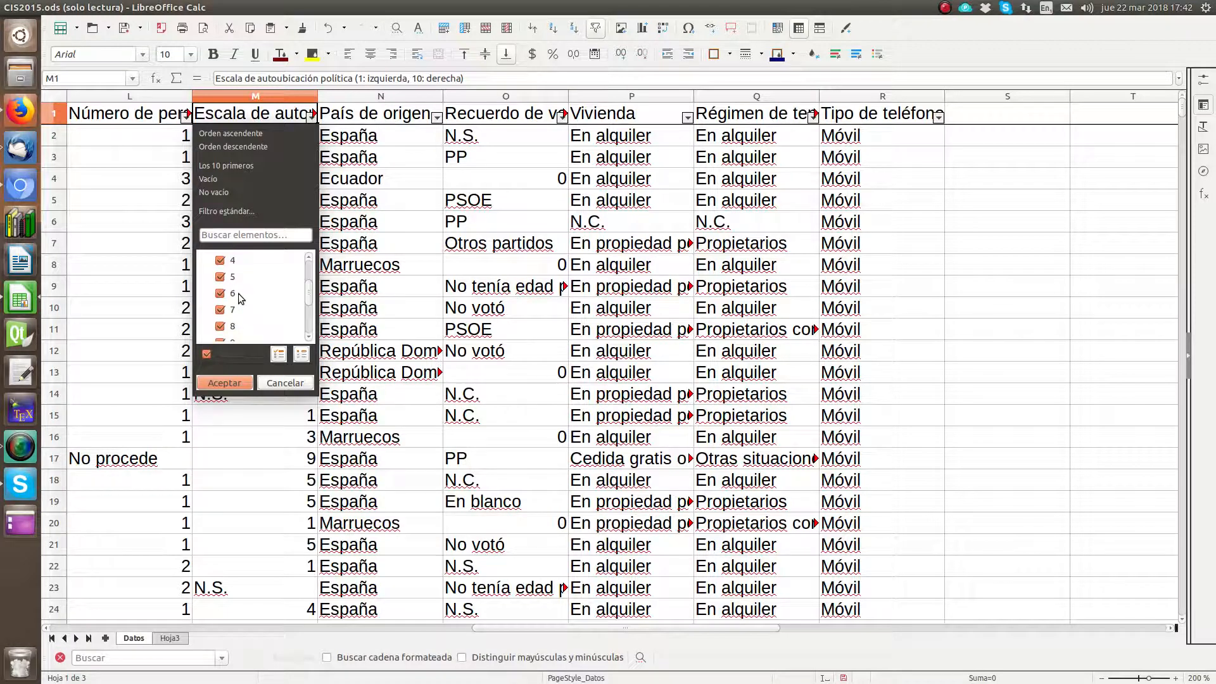
pyautogui.scroll(3, 239, 294)
pyautogui.click(226, 383)
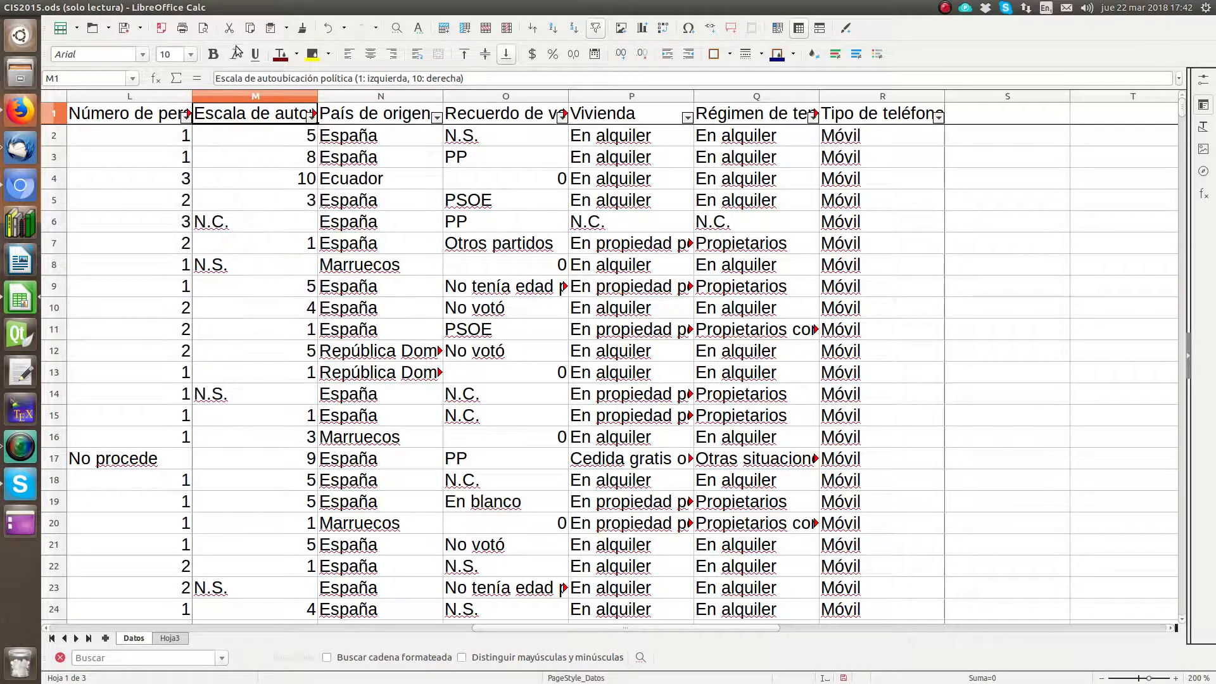
# Step: Copy the whole "Escala de autoubicación política" column from the Datos sheet into column B of Hoja3
pyautogui.click(246, 95)
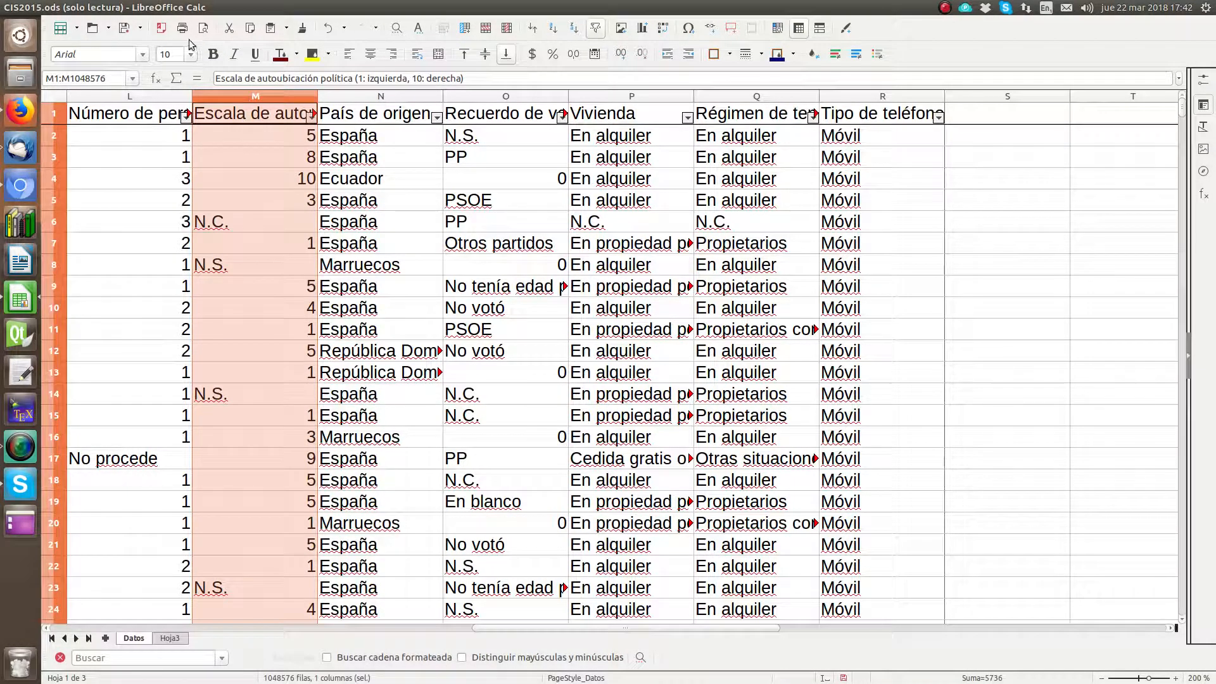
pyautogui.click(99, 7)
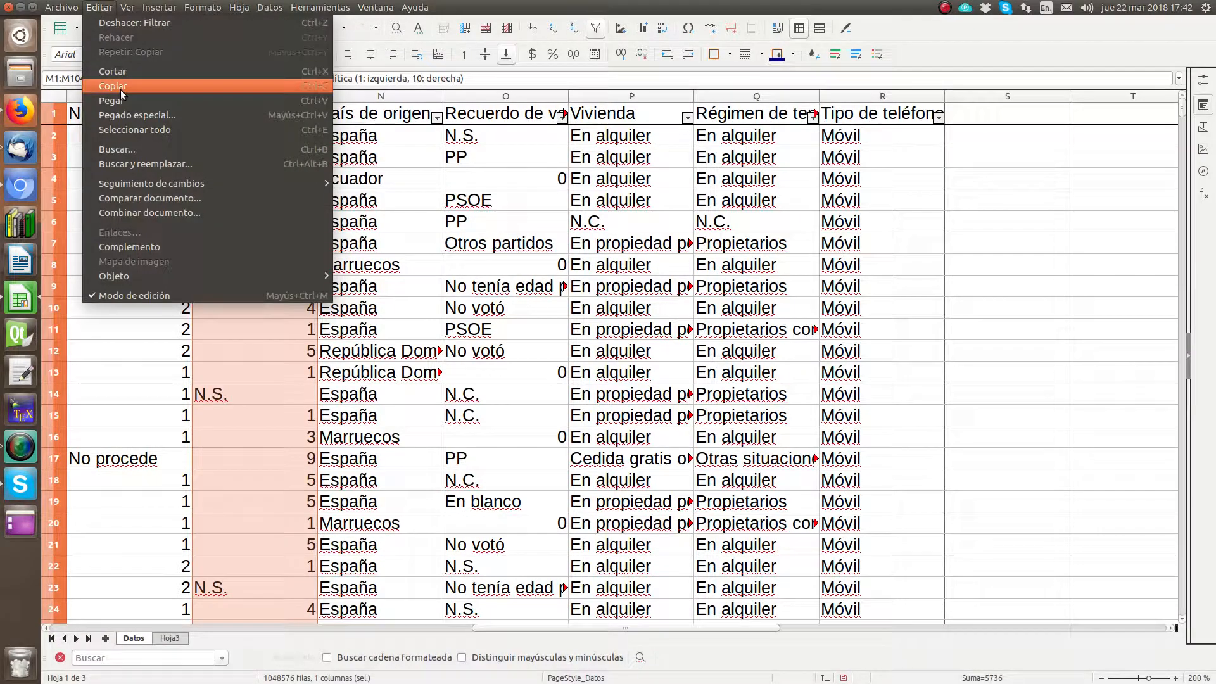
pyautogui.click(105, 95)
pyautogui.click(177, 638)
pyautogui.click(217, 119)
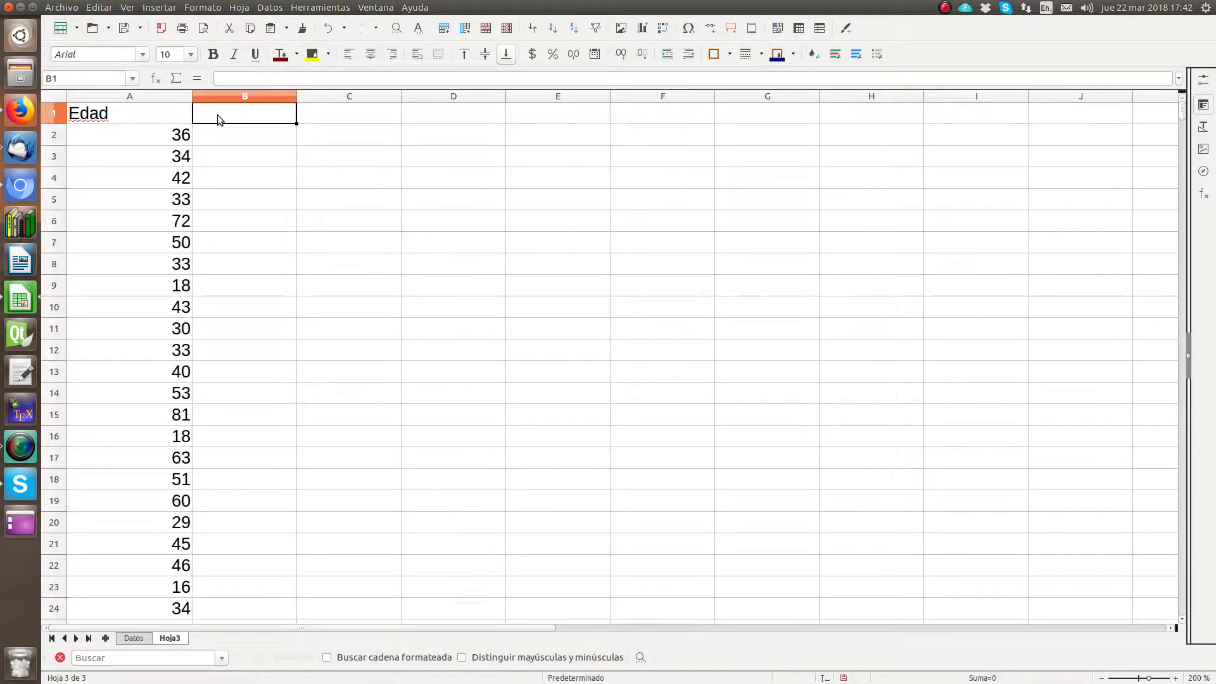
pyautogui.click(99, 7)
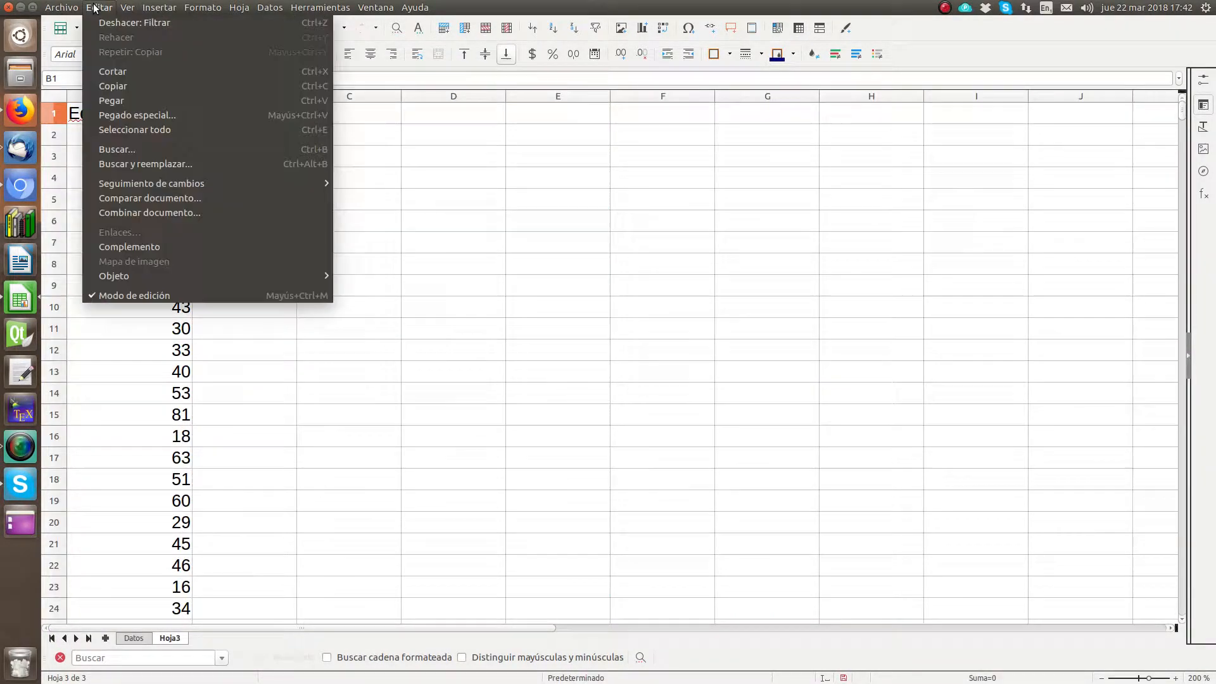
pyautogui.click(124, 97)
pyautogui.click(329, 245)
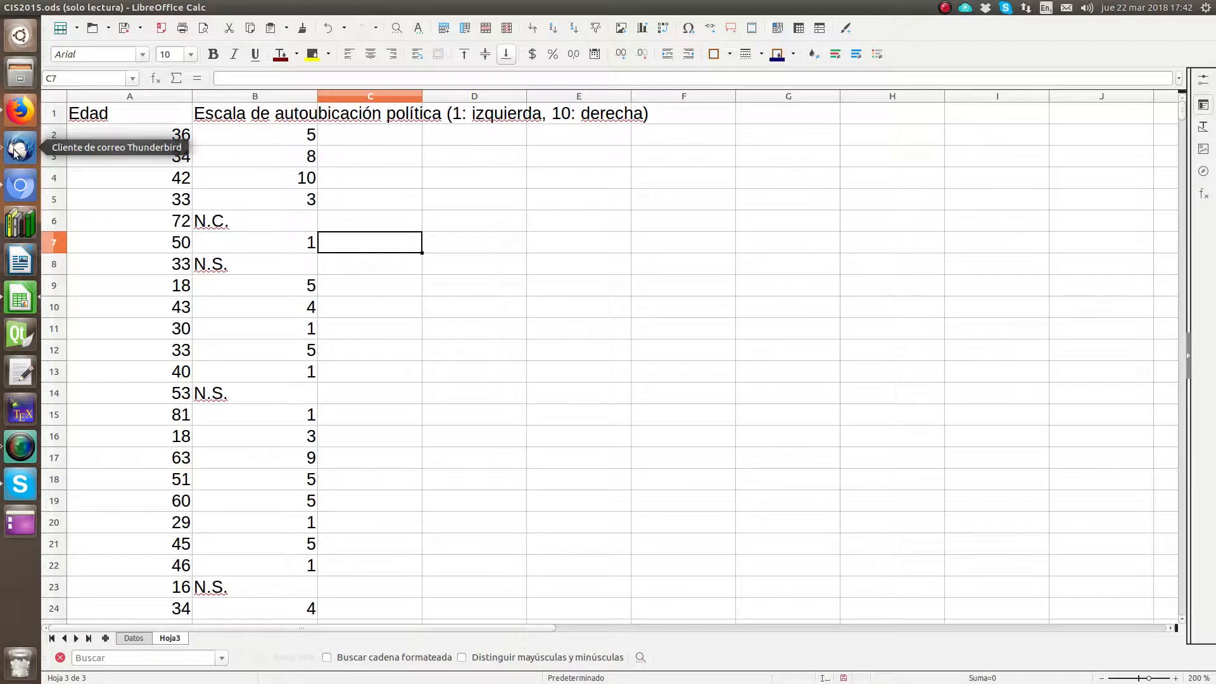
# Step: Switch to LibreOffice Writer and write "Ejemplo de prueba chi2 de Pearson" in the blank document
pyautogui.click(17, 266)
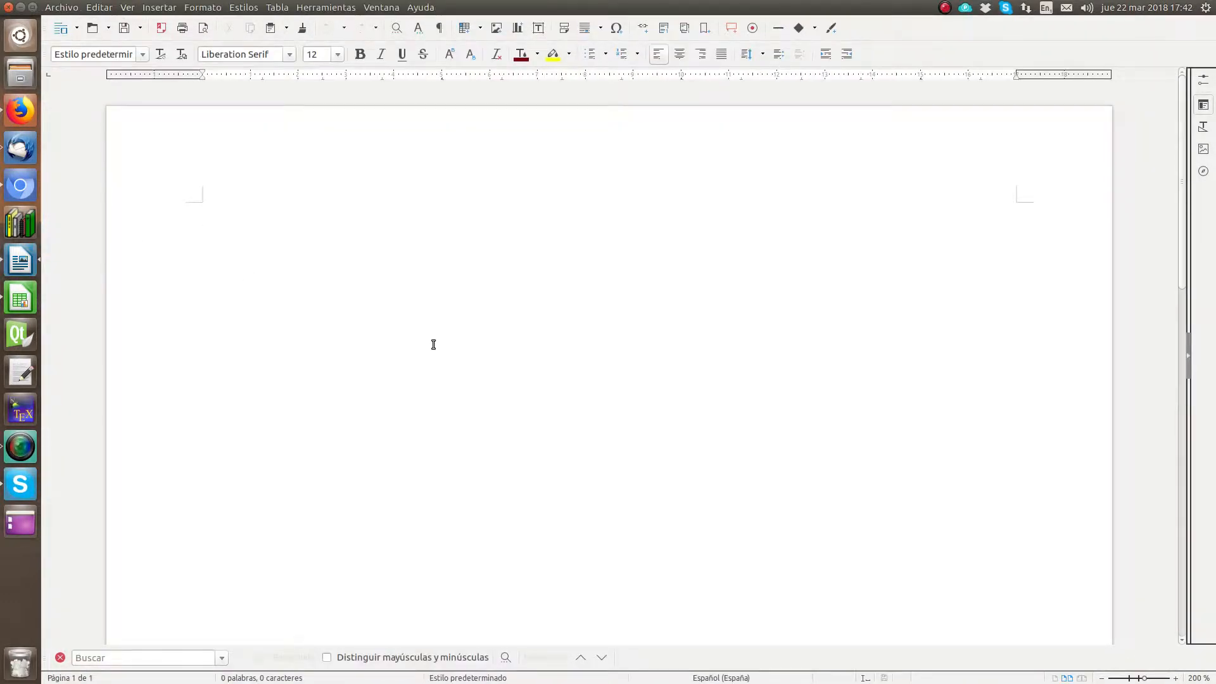
pyautogui.write('Ejemplo ')
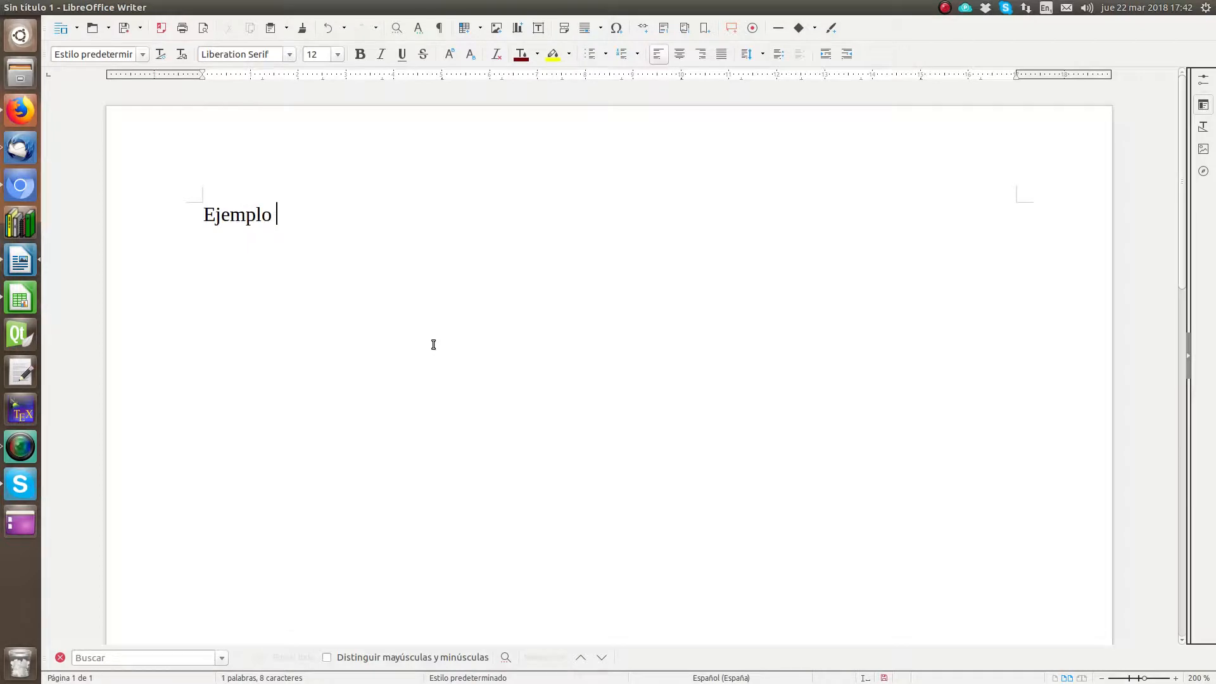
pyautogui.write('de preu')
pyautogui.press('BackSpace')
pyautogui.write('reuba')
pyautogui.press('BackSpace')
pyautogui.press('BackSpace')
pyautogui.press('BackSpace')
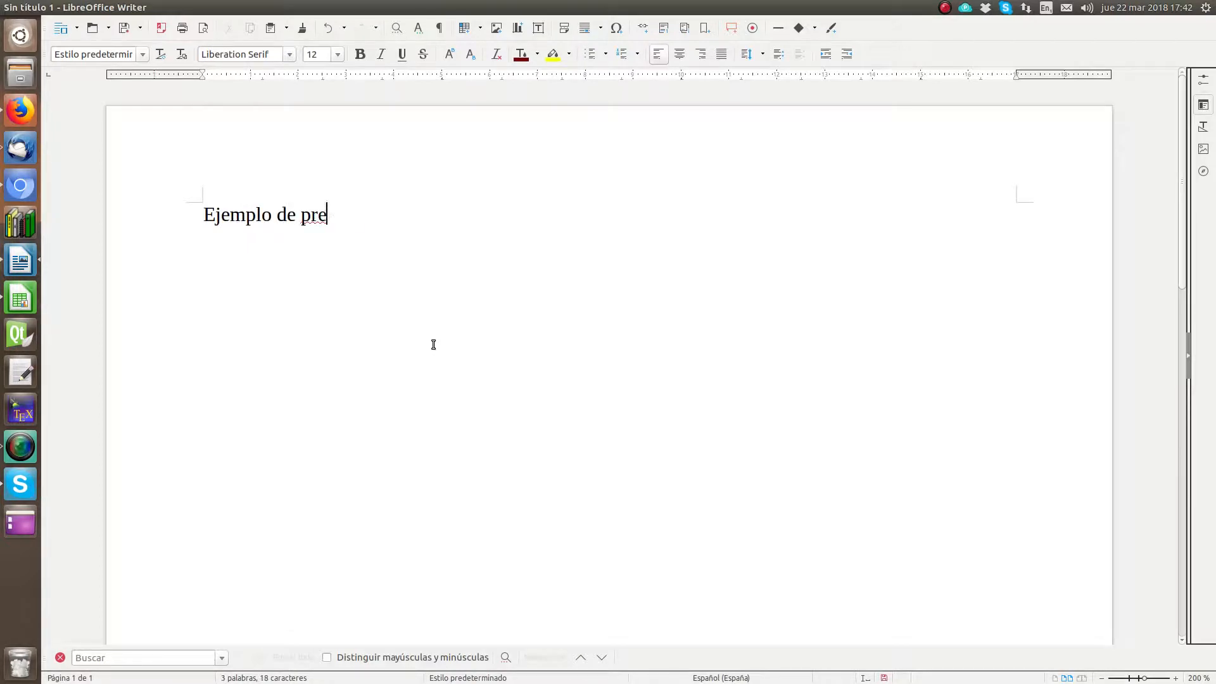
pyautogui.write('ueba chi2 d')
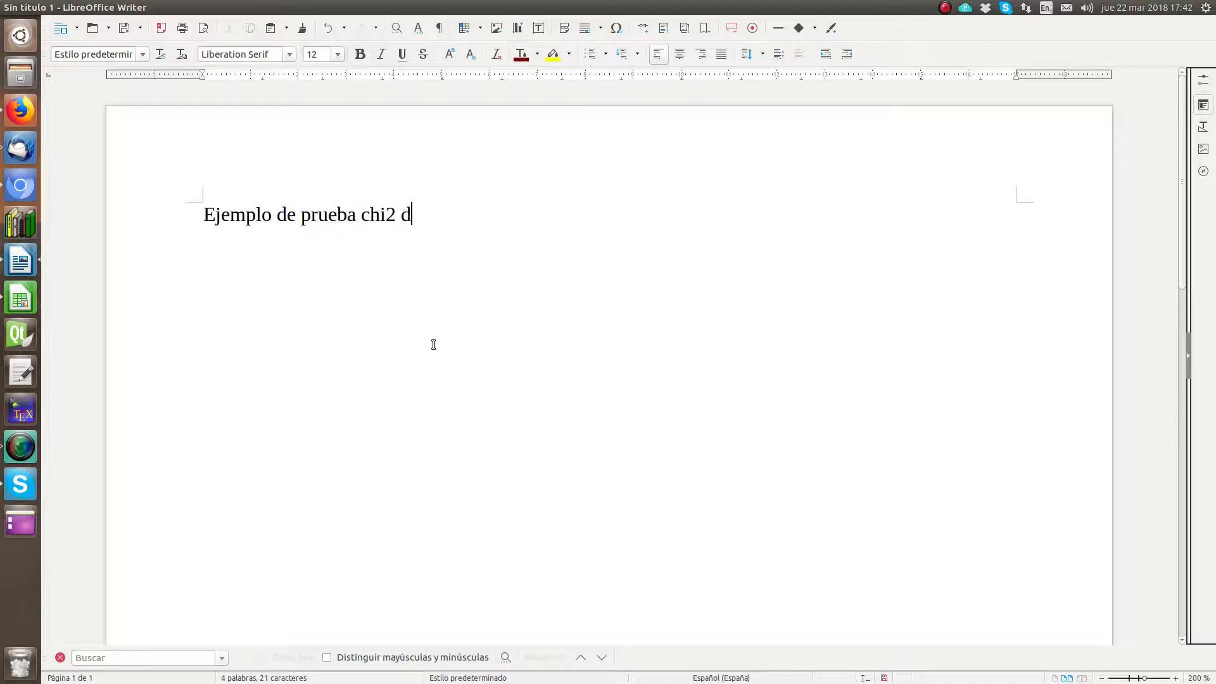
pyautogui.write('e Pearson')
# Step: Replace "chi" in the first line with a single Greek χ special character from the Liberation Serif font
pyautogui.moveTo(382, 210); pyautogui.dragTo(361, 218)
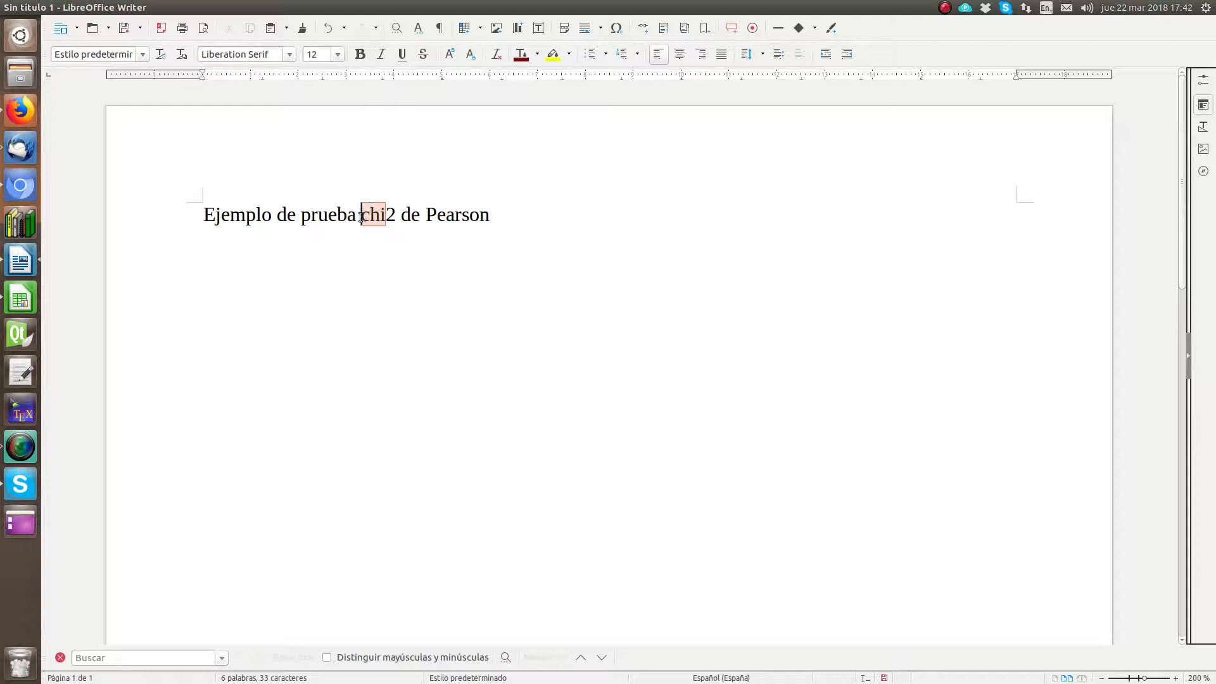
pyautogui.press('Delete')
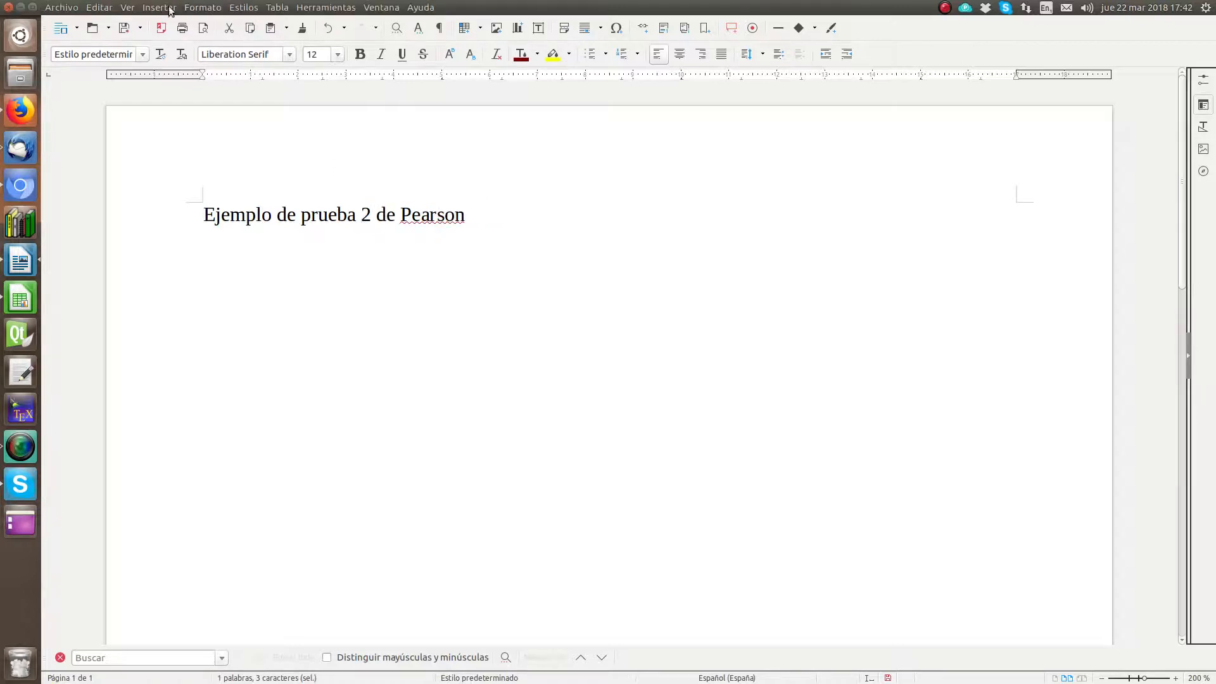
pyautogui.click(156, 10)
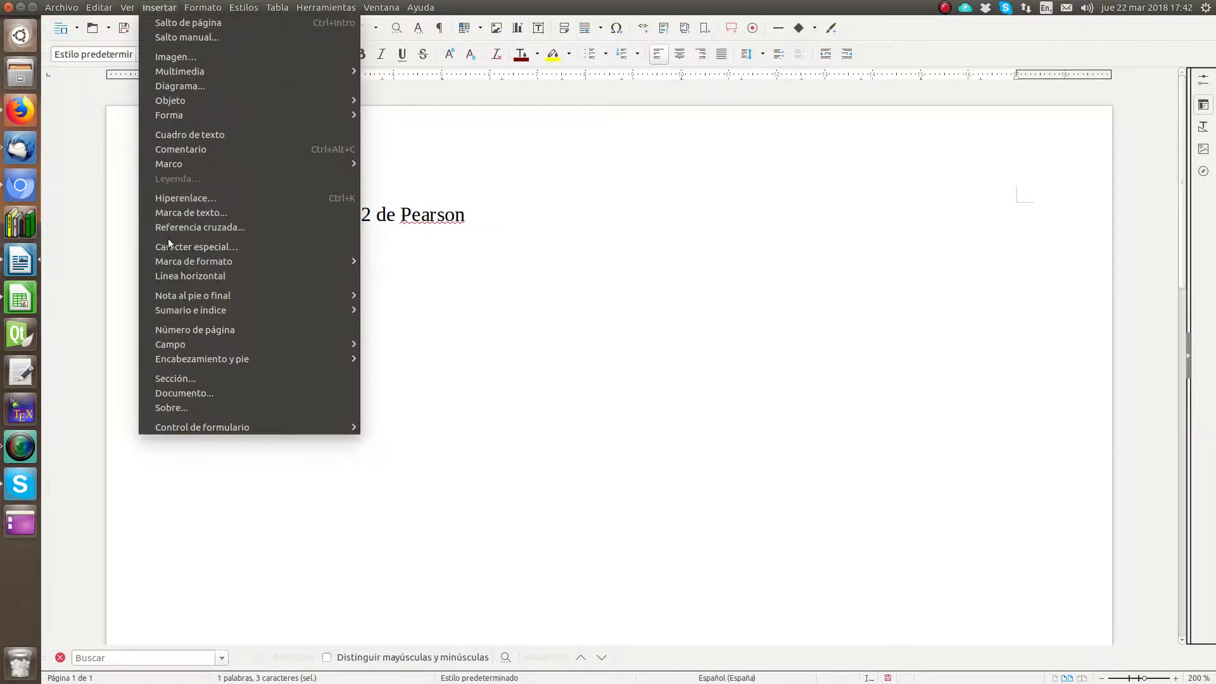
pyautogui.click(191, 246)
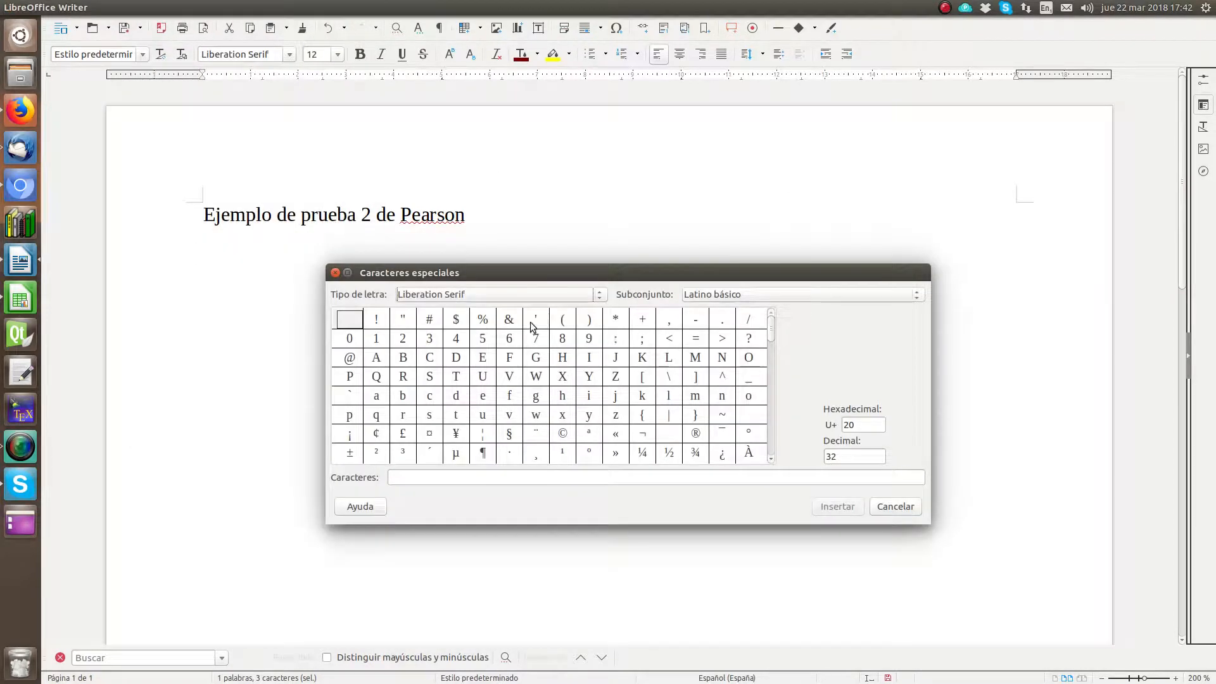
pyautogui.scroll(-4, 550, 389)
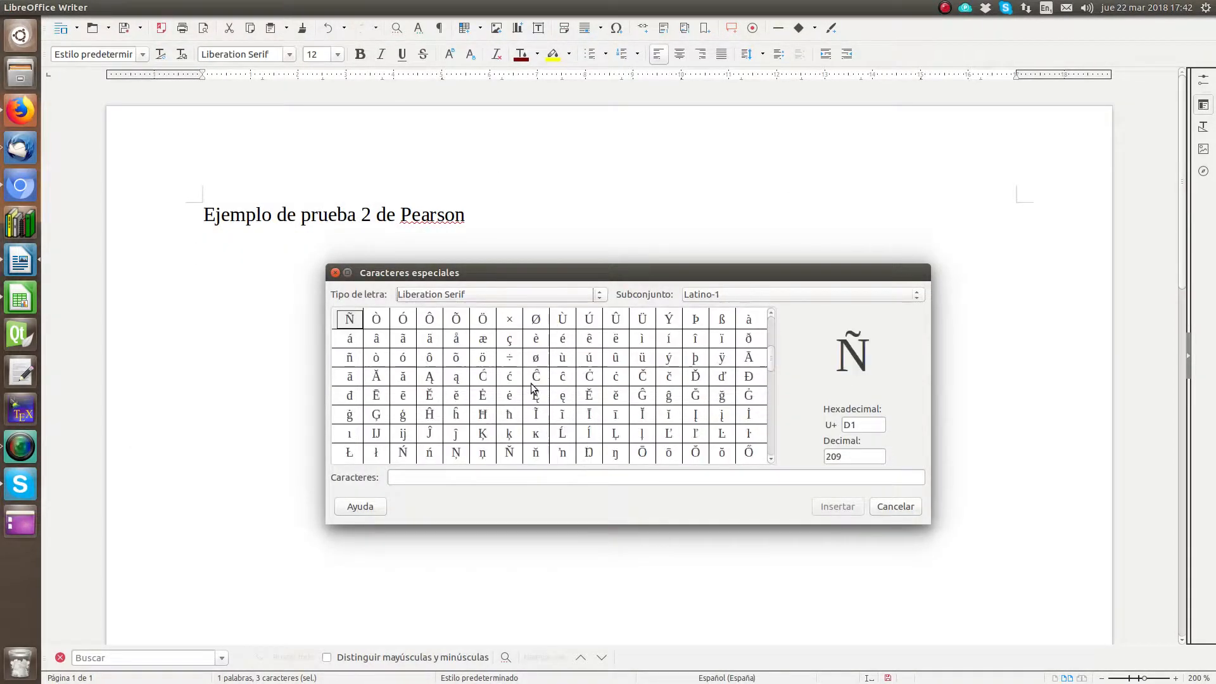
pyautogui.scroll(-6, 533, 388)
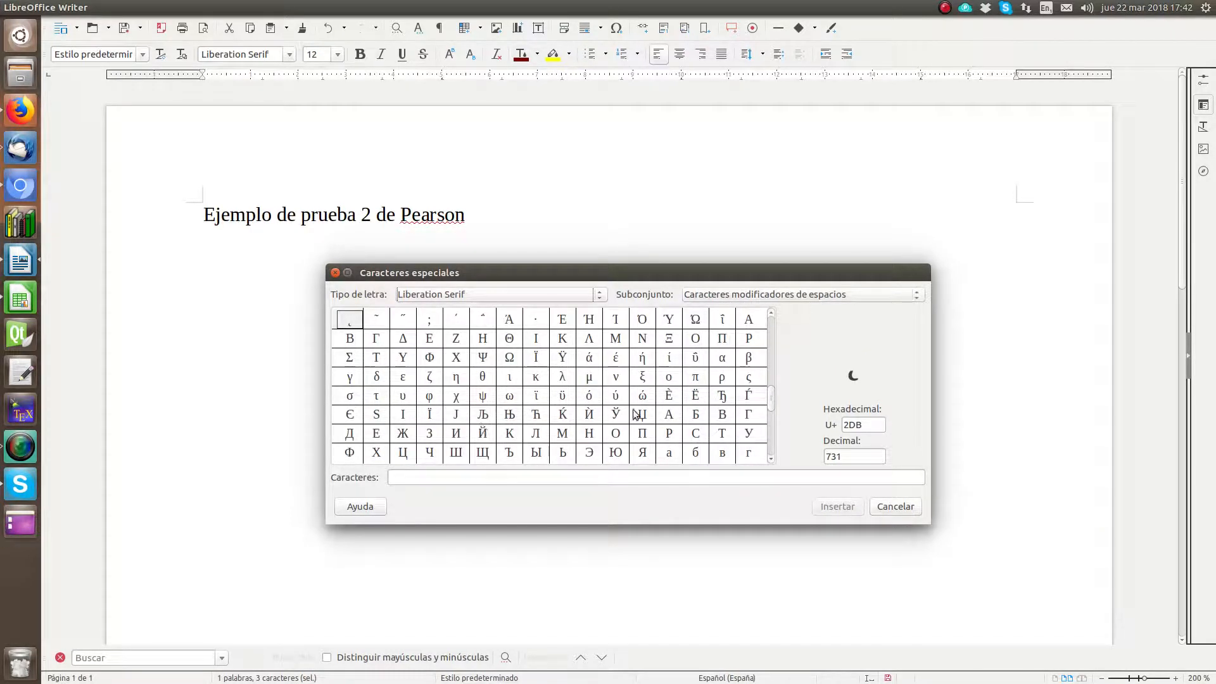
pyautogui.doubleClick(456, 396)
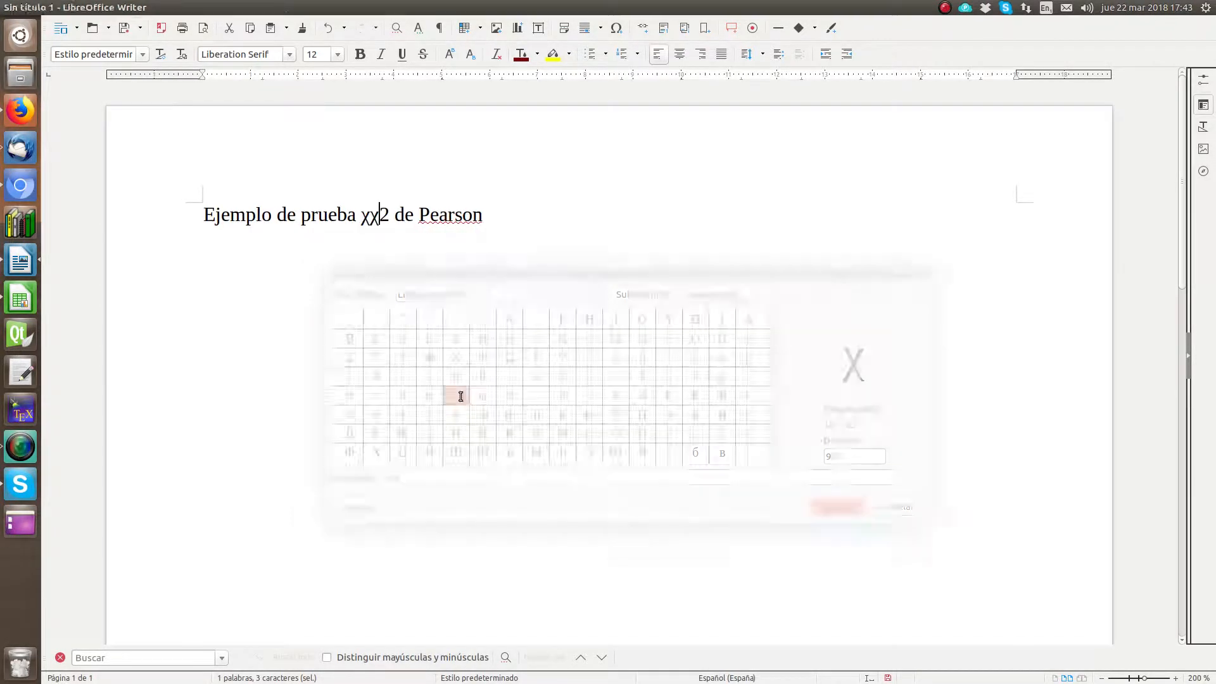
pyautogui.press('Delete')
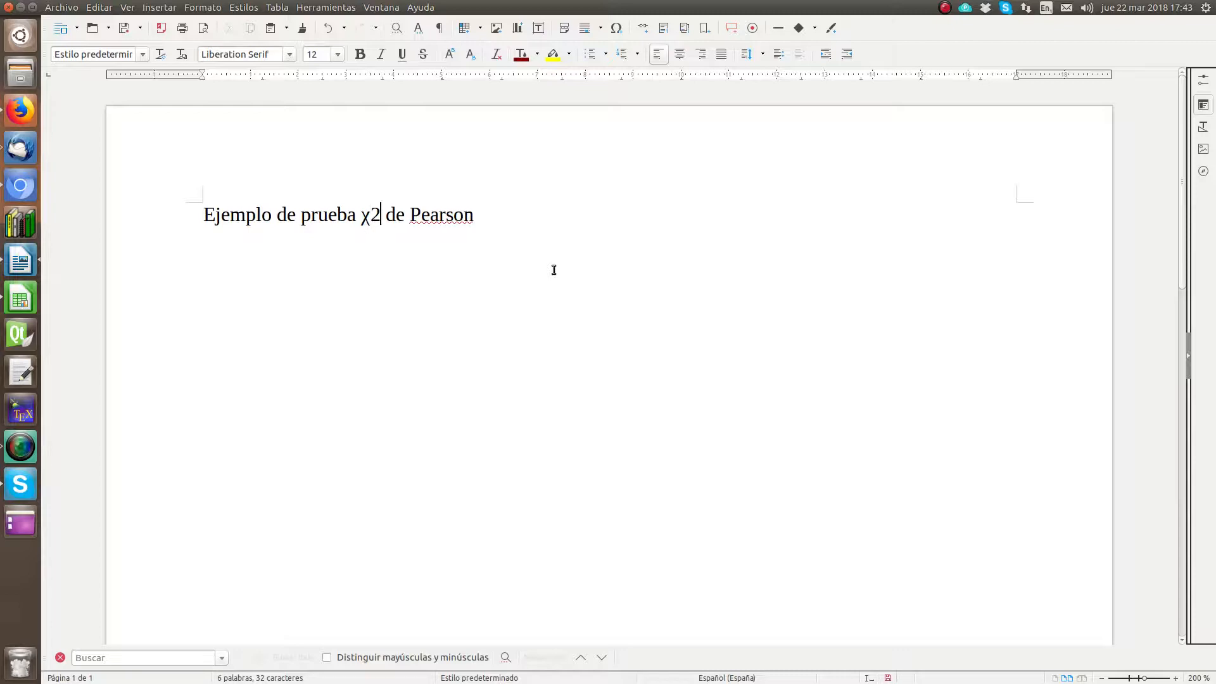
# Step: Make the 2 after χ superscript and apply the Título paragraph style to the line
pyautogui.hotkey('shift', 'Right')
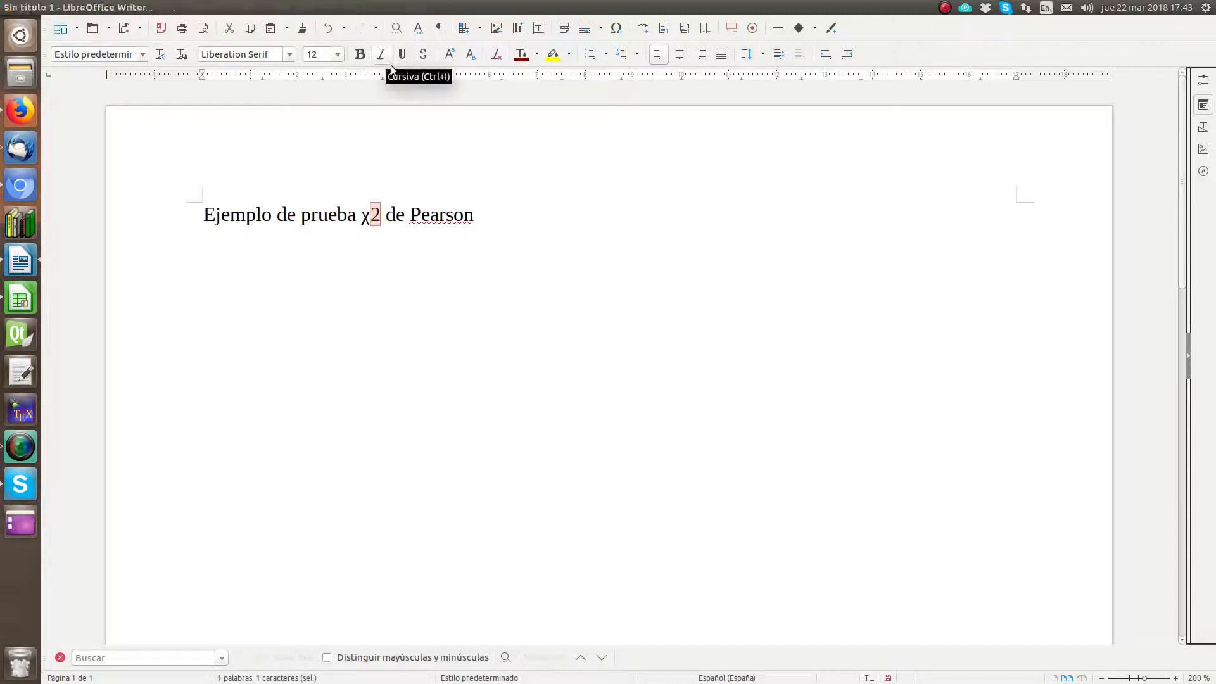
pyautogui.click(449, 54)
pyautogui.click(499, 222)
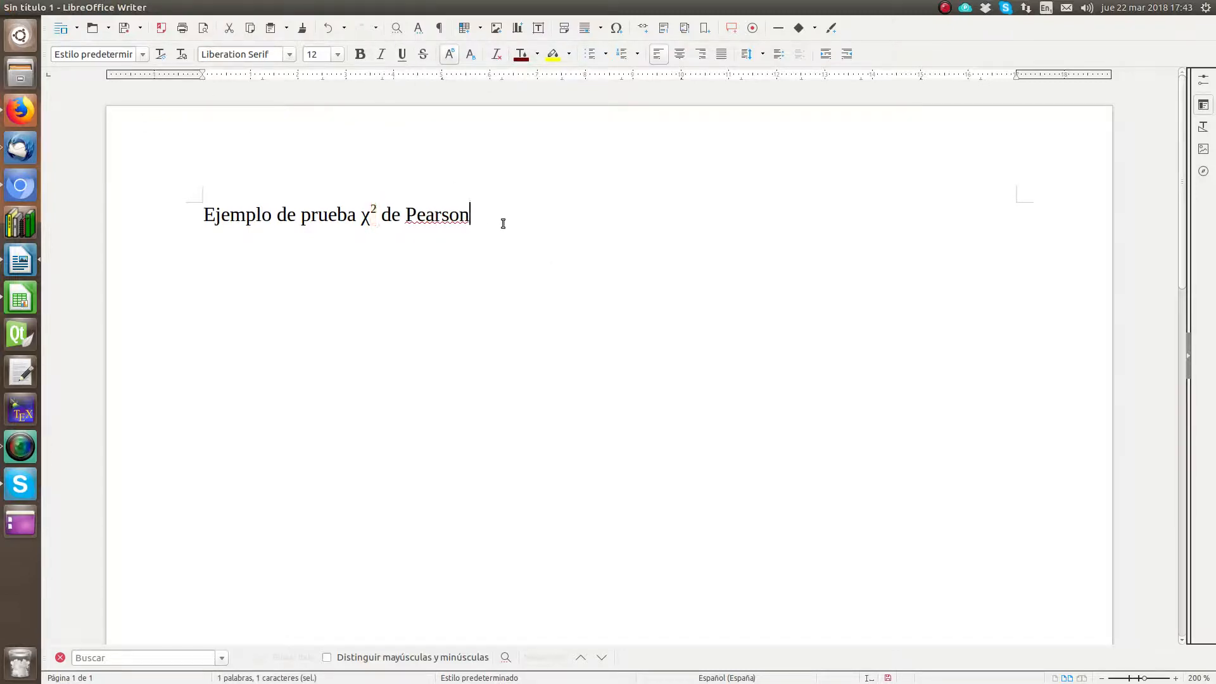
pyautogui.click(140, 55)
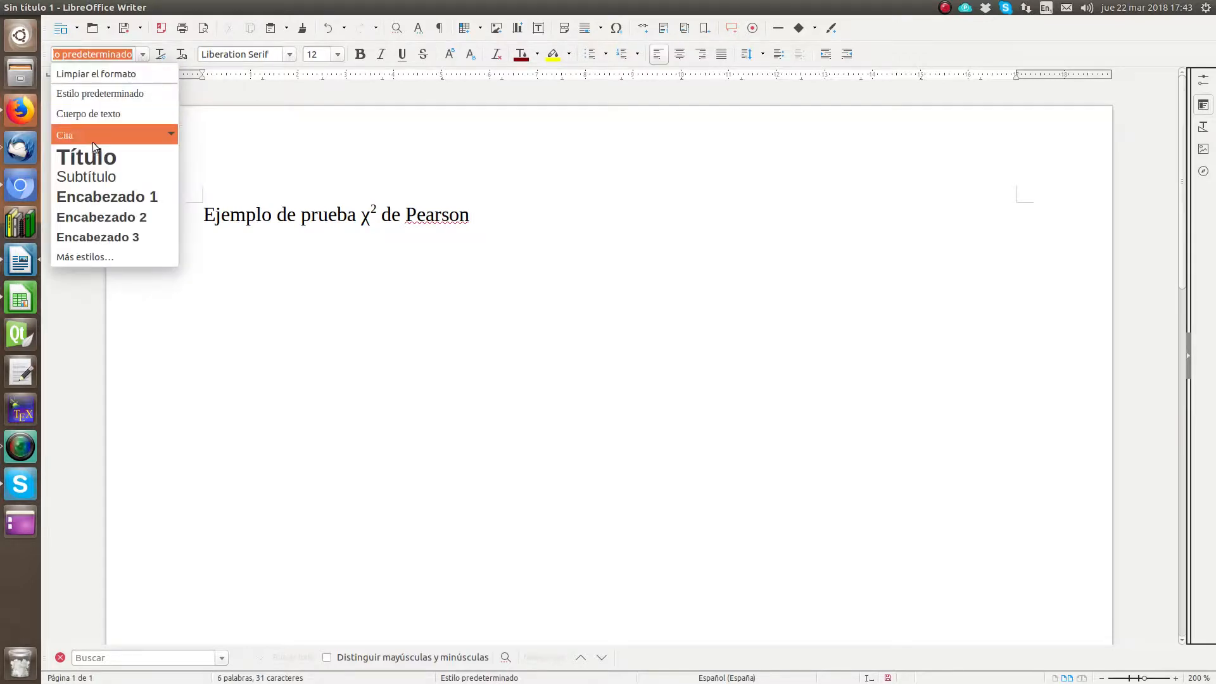
pyautogui.click(90, 154)
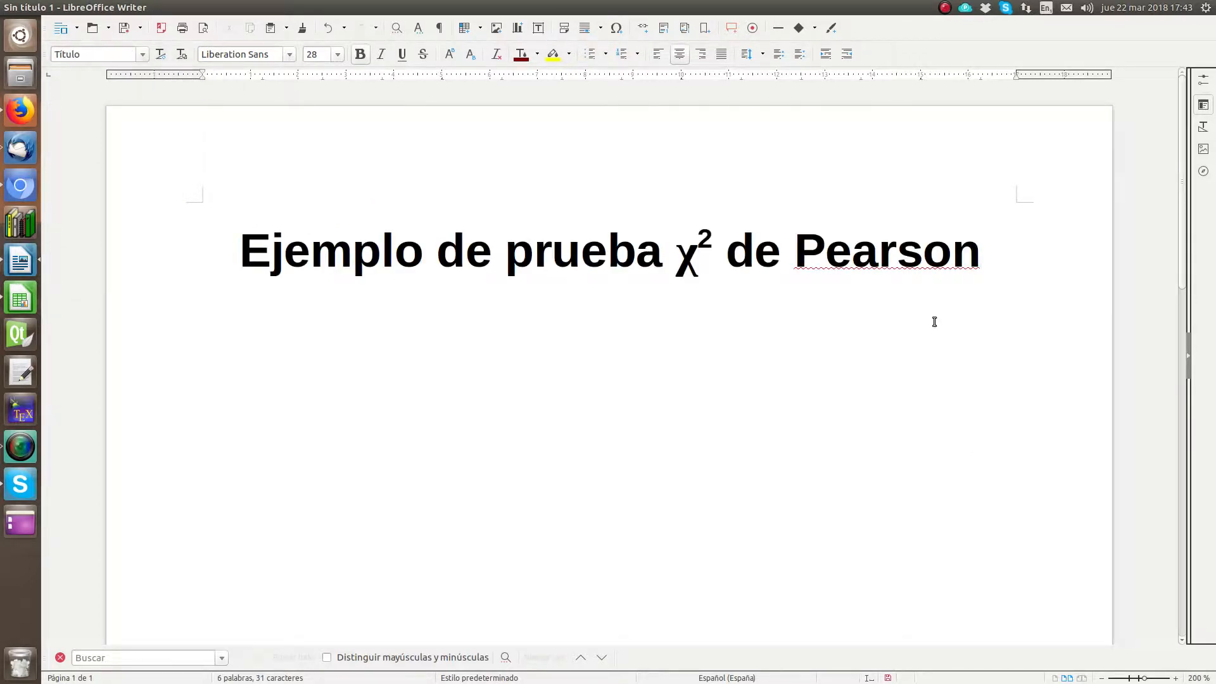
# Step: Add the body paragraph "Consideramos las hipótesis:" below the title
pyautogui.press('Return')
pyautogui.write('Consi')
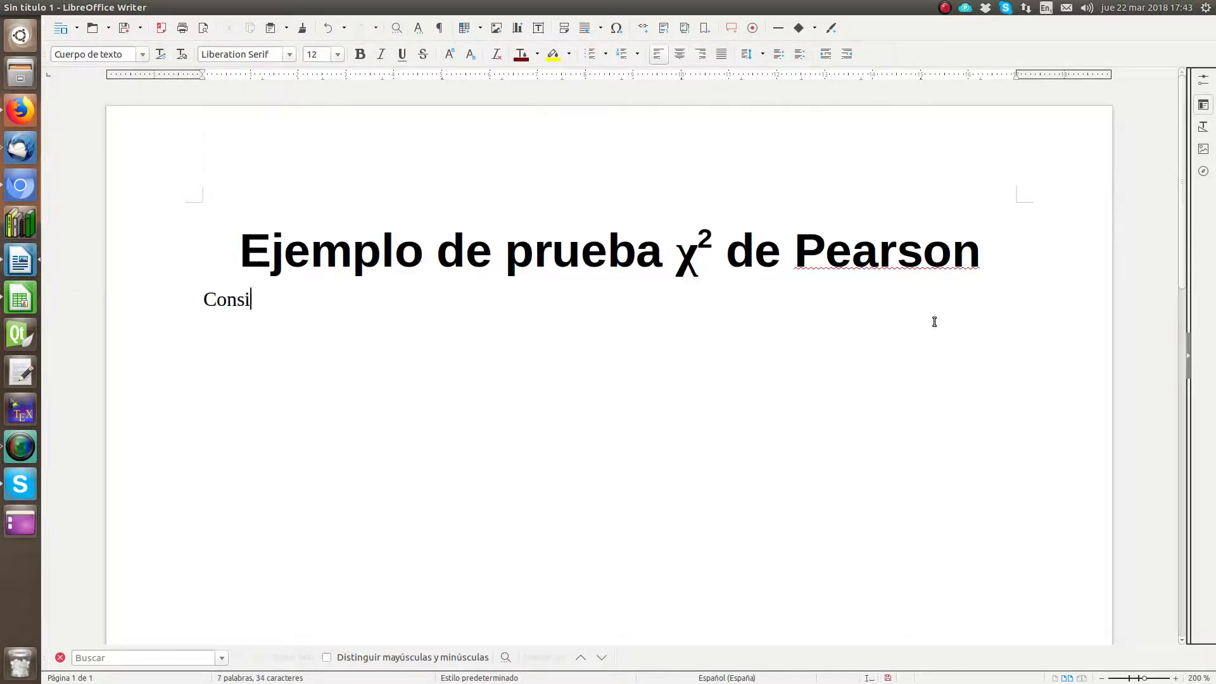
pyautogui.write('derar')
pyautogui.press('BackSpace')
pyautogui.write('mos la')
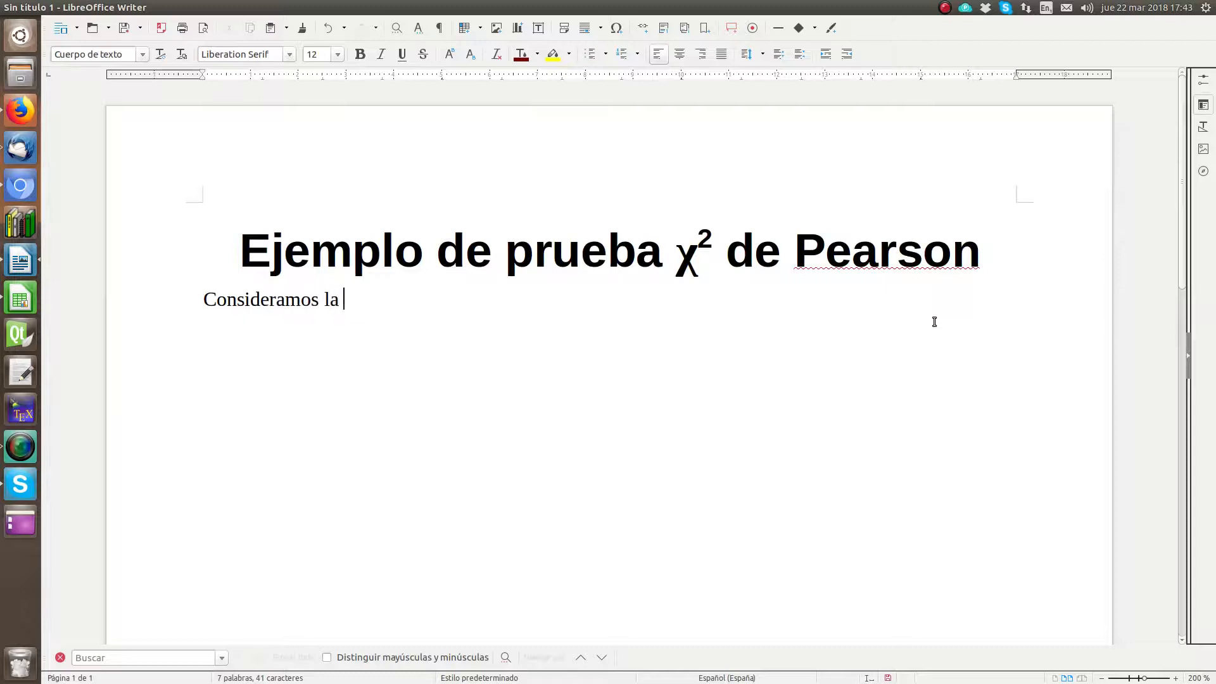
pyautogui.write(' h')
pyautogui.press('BackSpace')
pyautogui.press('BackSpace')
pyautogui.write('s hipótesis:')
# Step: Write the null hypothesis in a new paragraph: "H0: La autoubicación política es independiente de la edad."
pyautogui.press('Return')
pyautogui.write('H0')
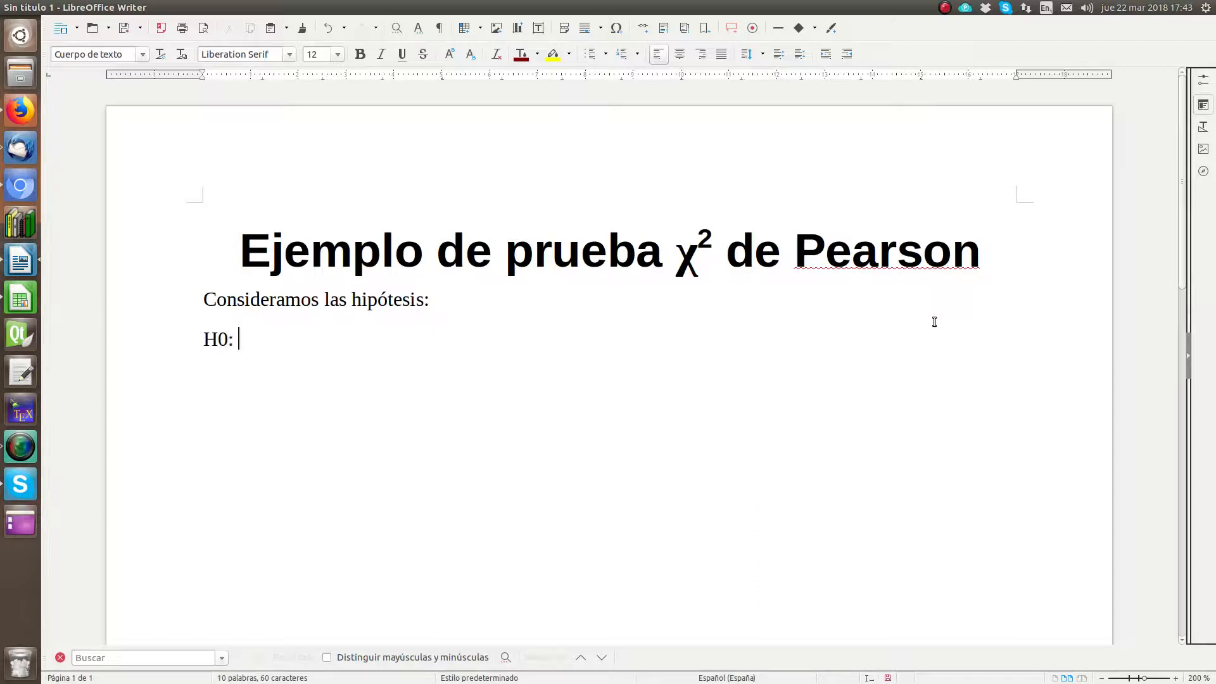
pyautogui.write(': La autoubicac')
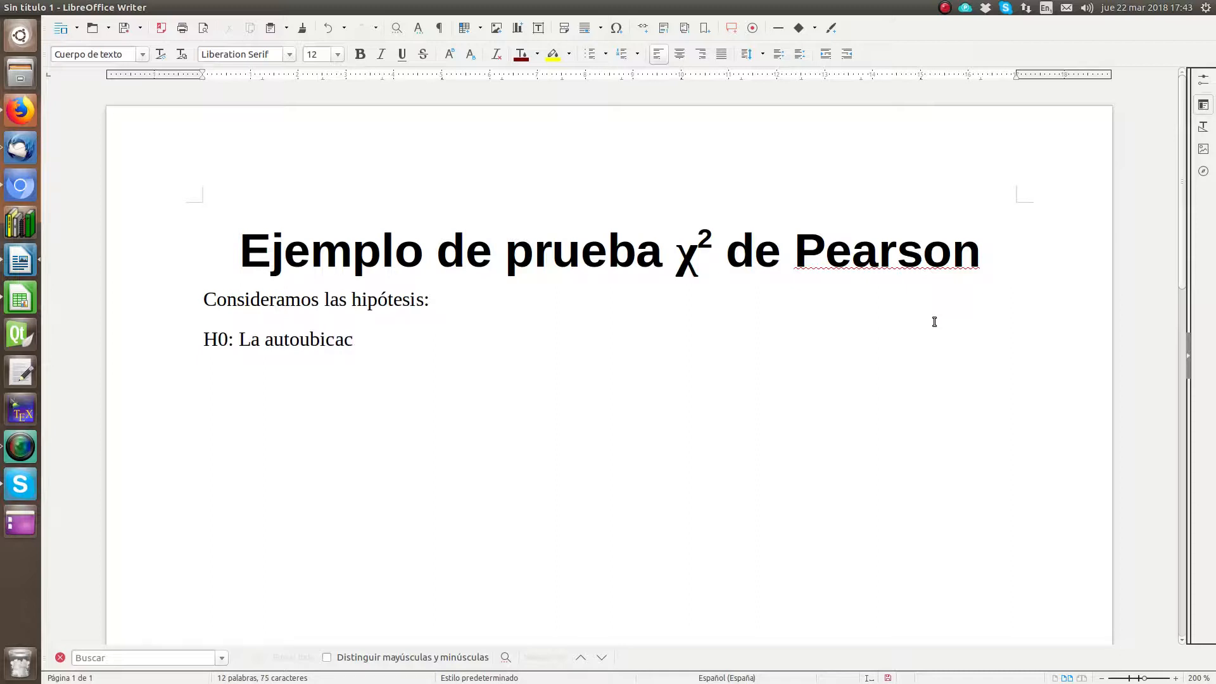
pyautogui.write('ión polít')
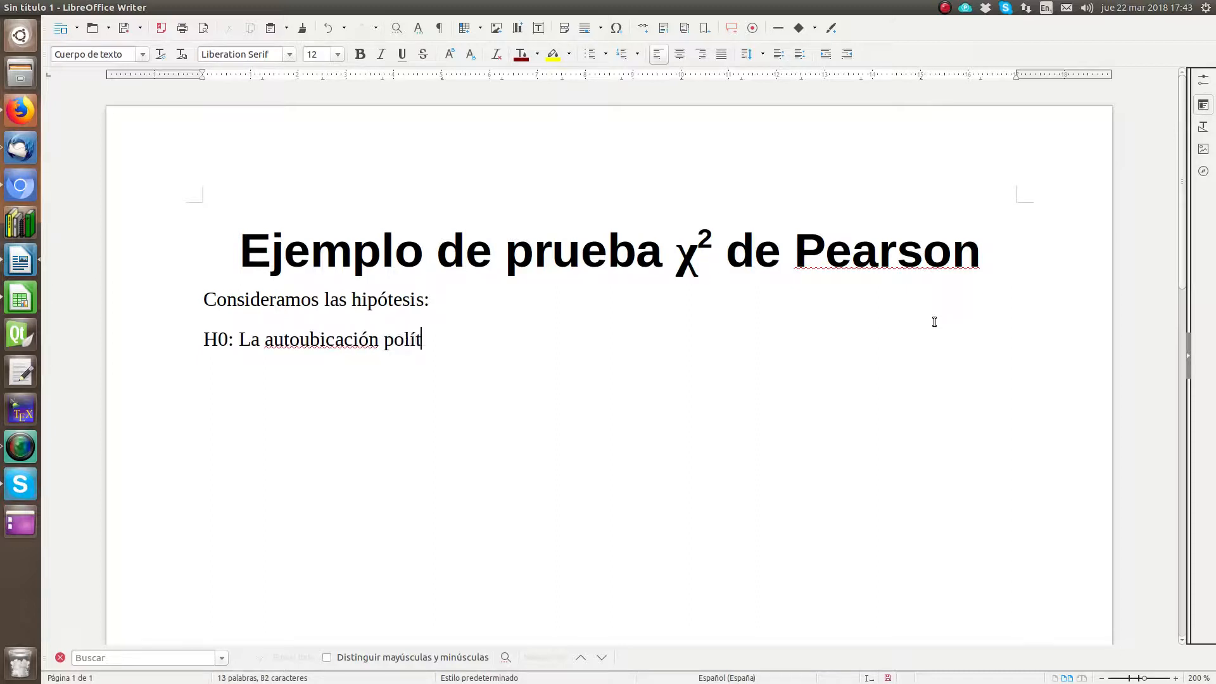
pyautogui.write('ica es independiente d')
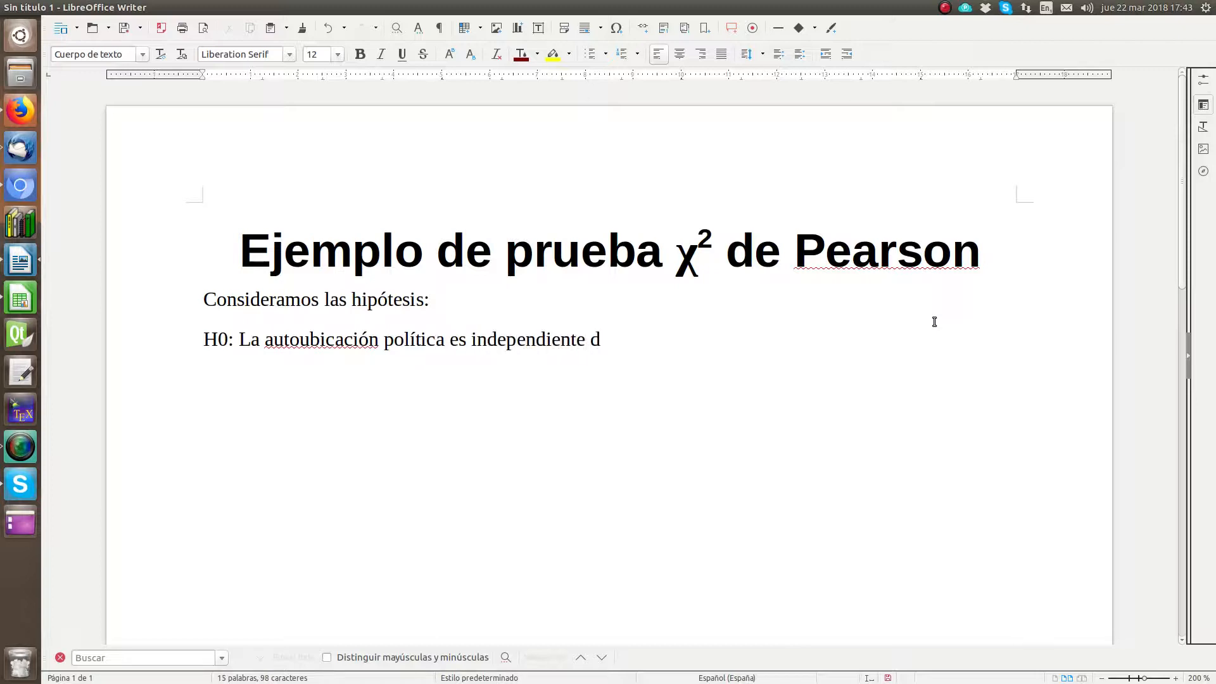
pyautogui.write('e la edad. ')
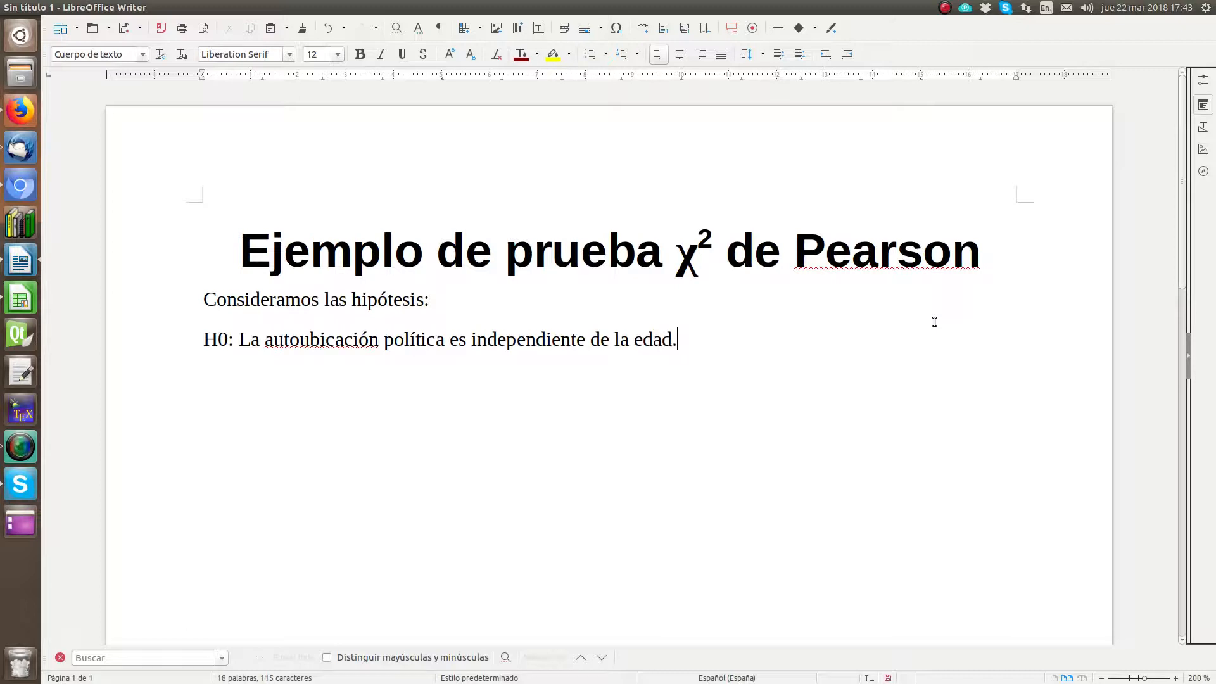
pyautogui.write('H1: La autoub')
# Step: Write the alternative hypothesis on the line below H0: "H1: La autoubicación política no es independiente de la edad."
pyautogui.press('BackSpace')
pyautogui.write('ubi')
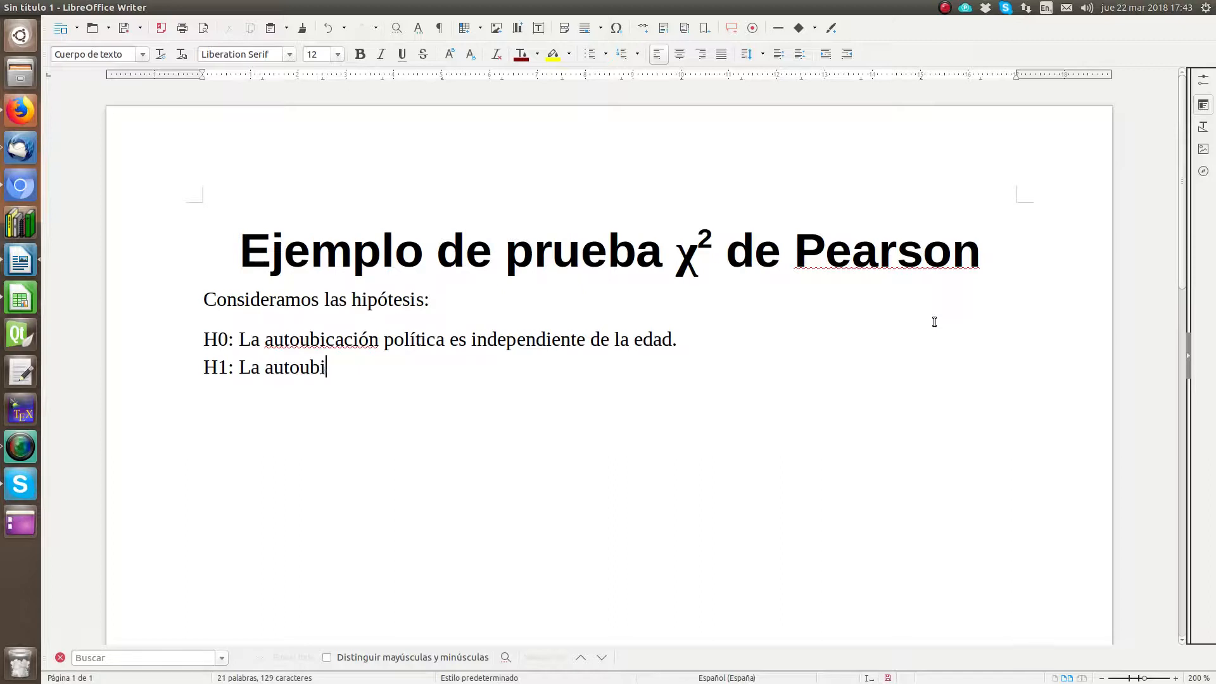
pyautogui.write('caci')
pyautogui.write('n plo')
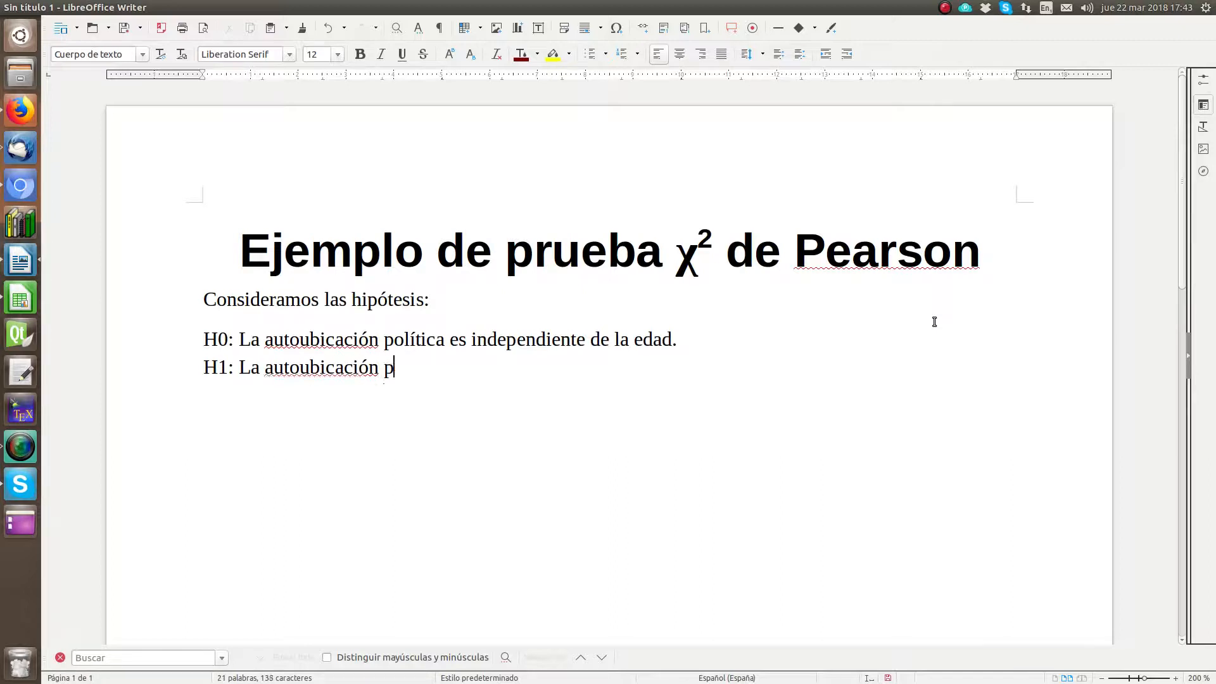
pyautogui.press('BackSpace')
pyautogui.press('BackSpace')
pyautogui.write('olítica no es independ')
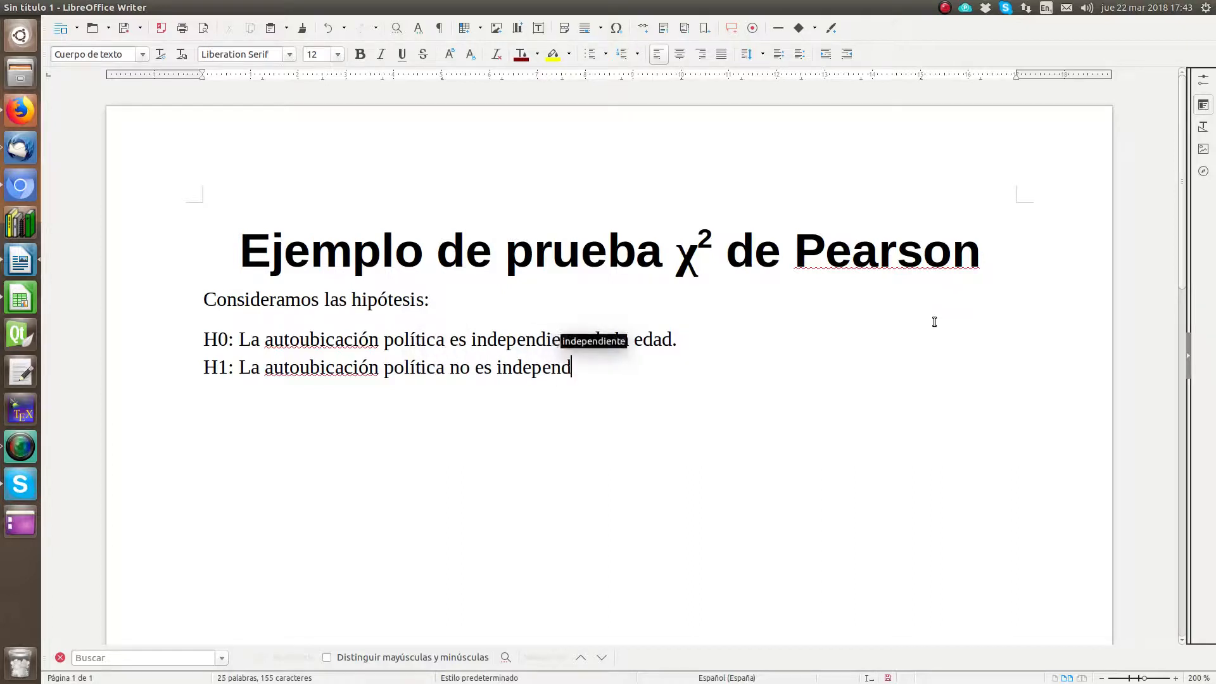
pyautogui.write('ie')
pyautogui.press('Return')
pyautogui.write('de la e')
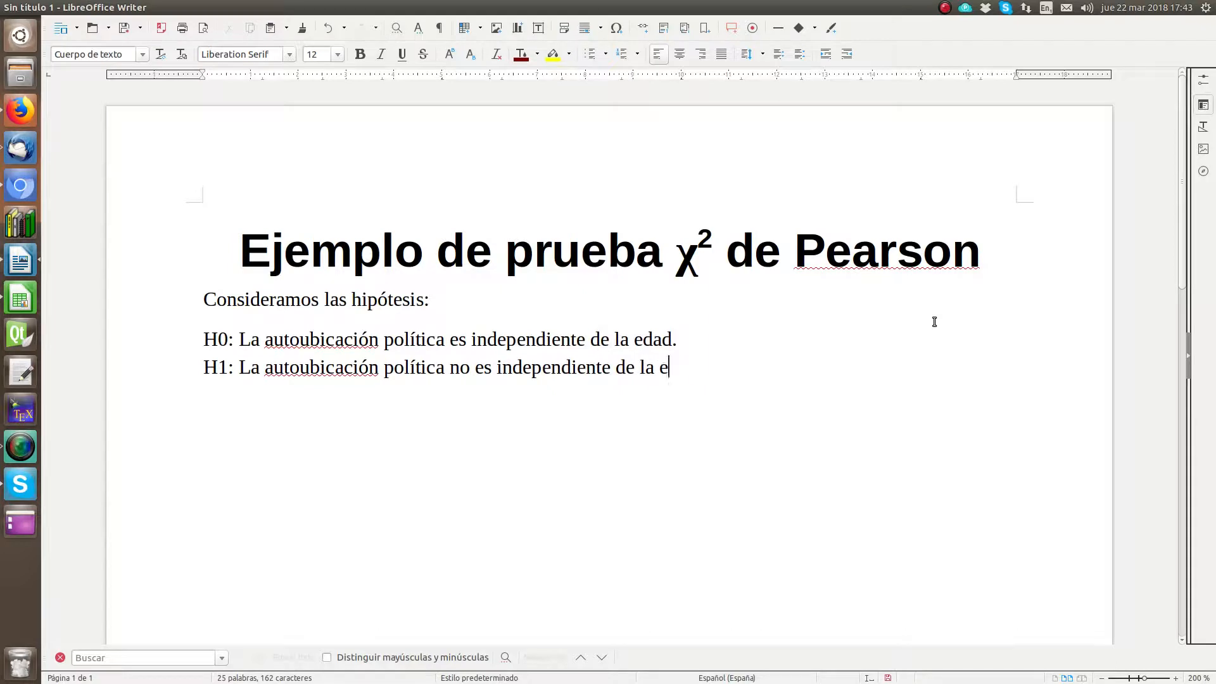
pyautogui.write('dad.')
pyautogui.press('Return')
# Step: Format the 0 in "H0" and the 1 in "H1" as subscripts
pyautogui.moveTo(221, 341); pyautogui.dragTo(229, 341)
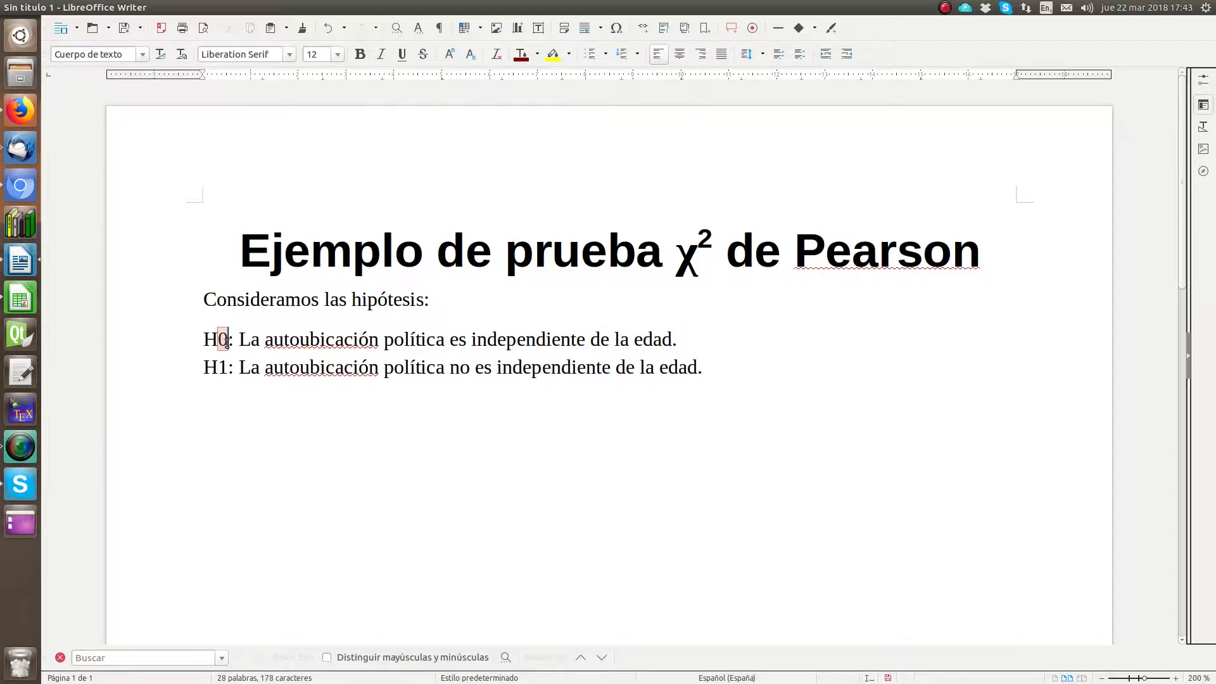
pyautogui.click(470, 54)
pyautogui.moveTo(219, 367); pyautogui.dragTo(229, 366)
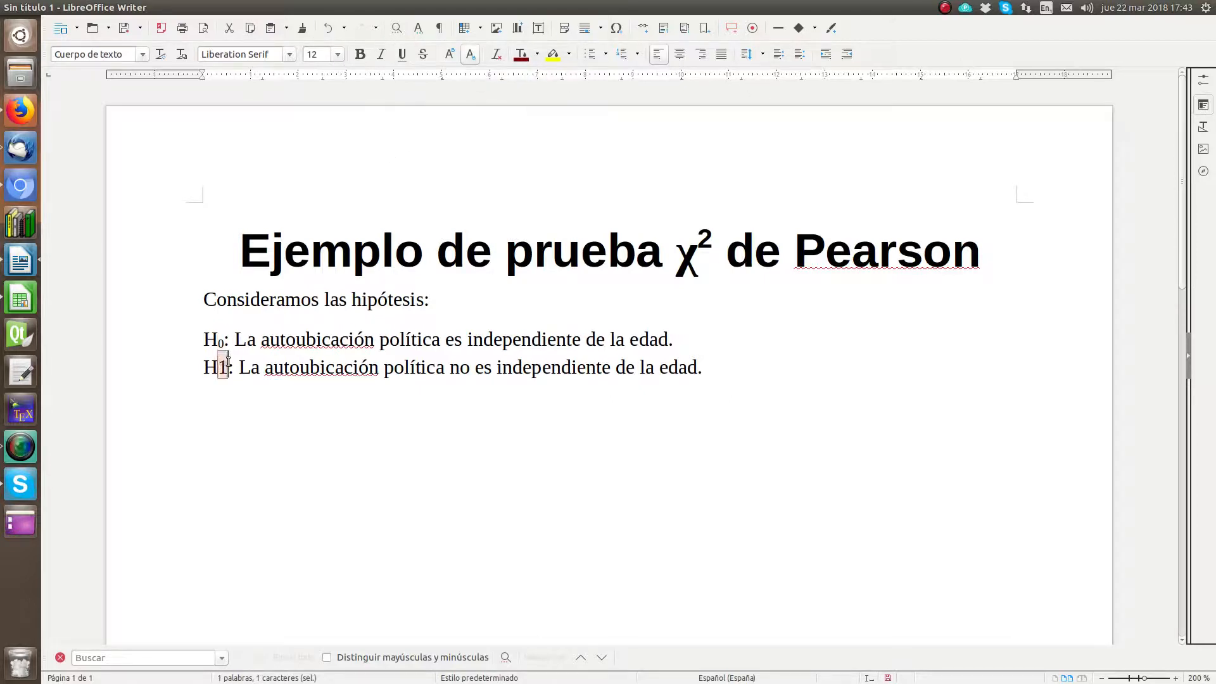
pyautogui.click(470, 55)
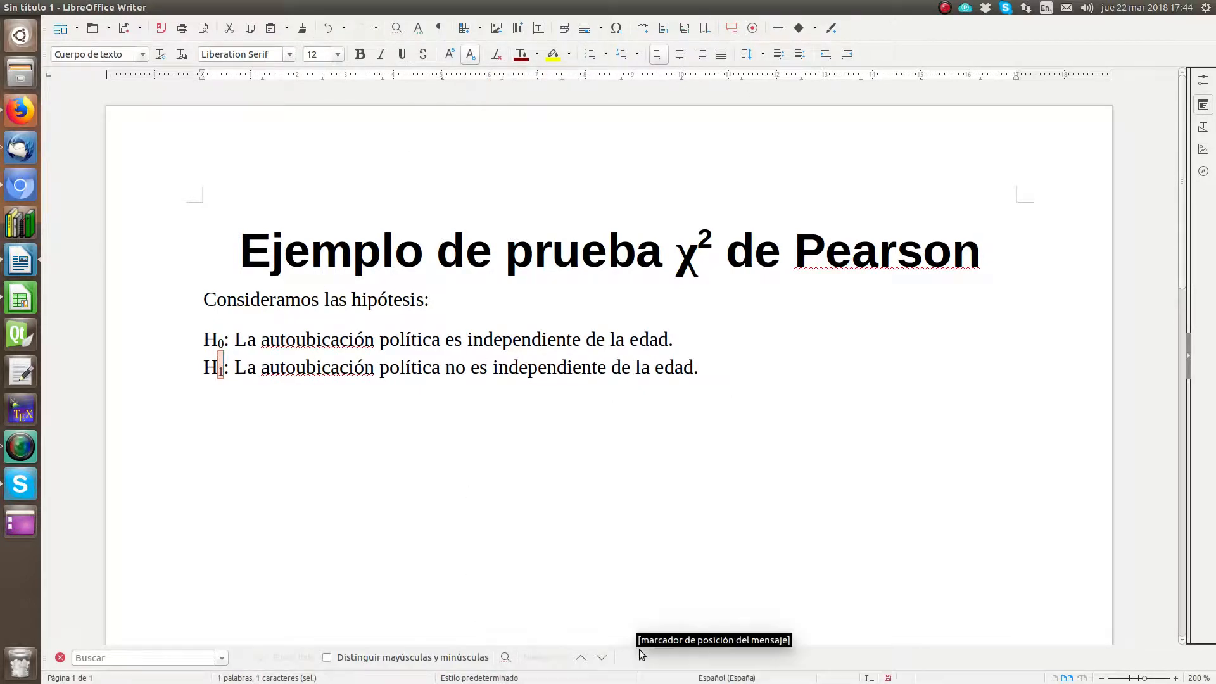
# Step: Start a new paragraph below the H1 line with the text "La tabla de contingencia"
pyautogui.click(725, 371)
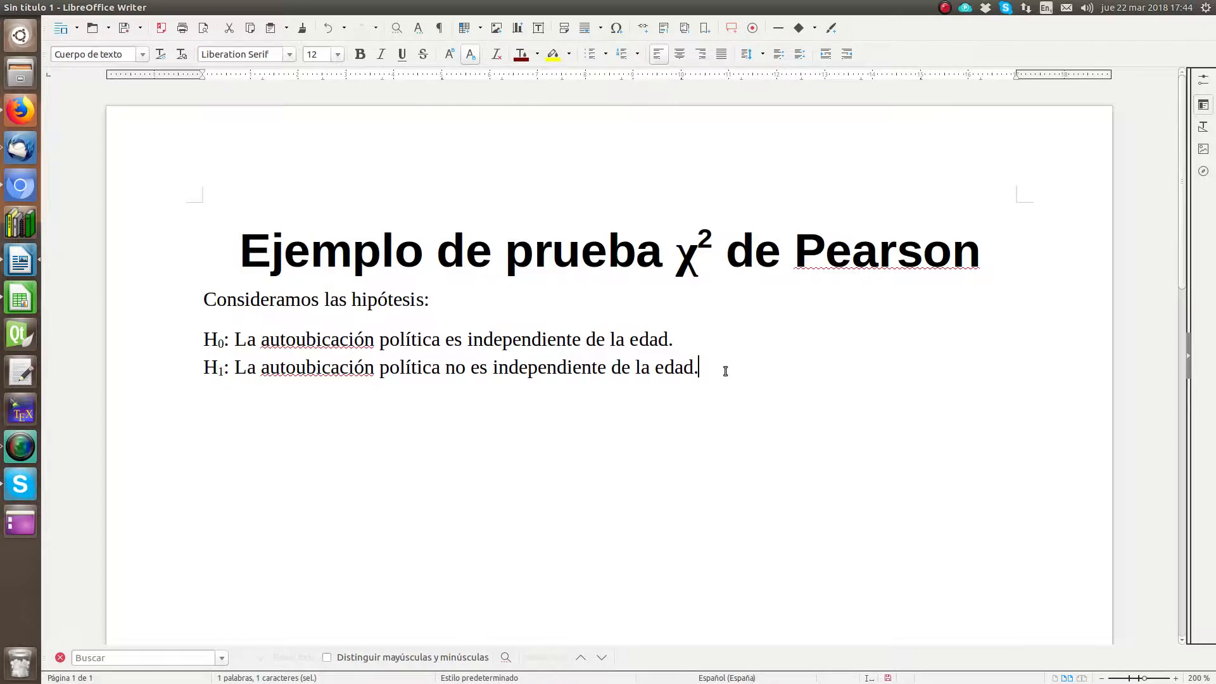
pyautogui.press('Return')
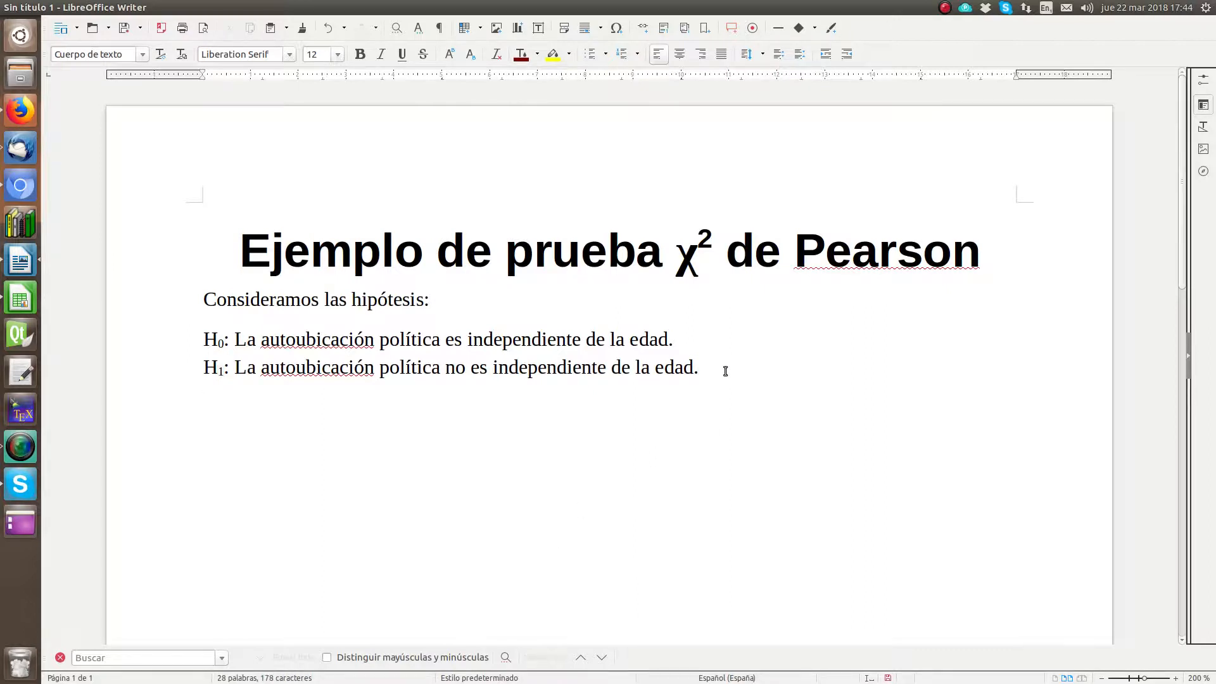
pyautogui.write('La tabla de conti')
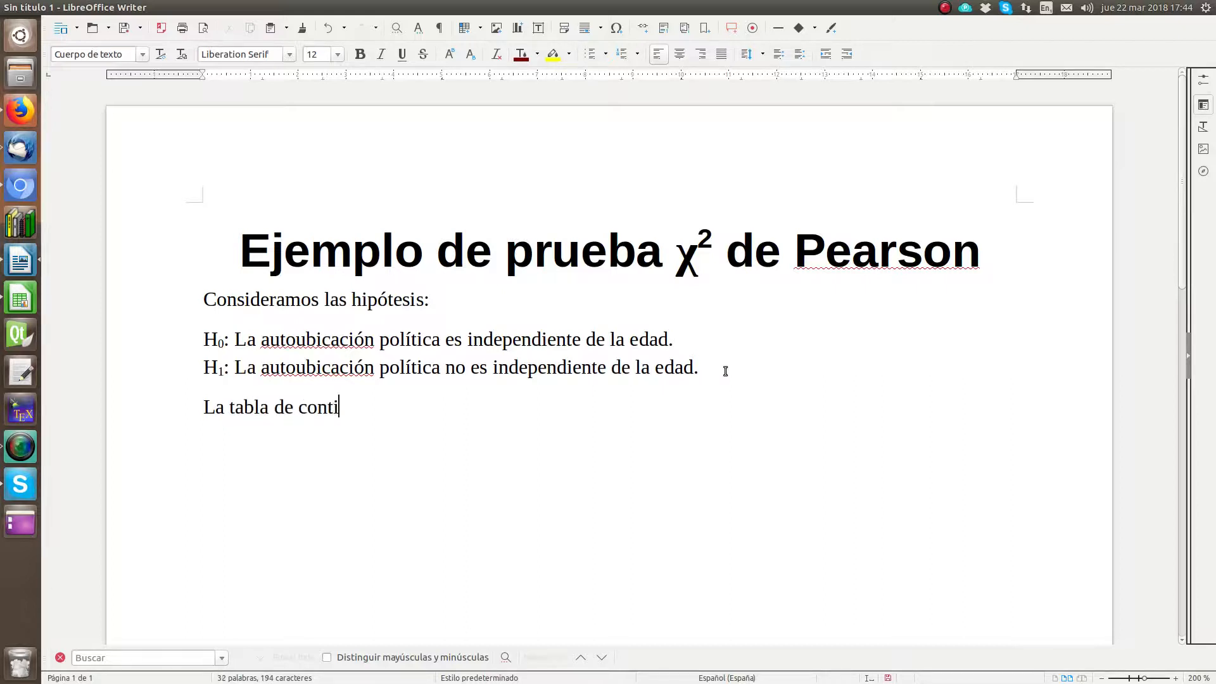
pyautogui.write('ngencia')
# Step: Switch to CIS2015.ods in Calc and start a pivot table from the age and political self-placement data, range A1:B1511
pyautogui.click(25, 300)
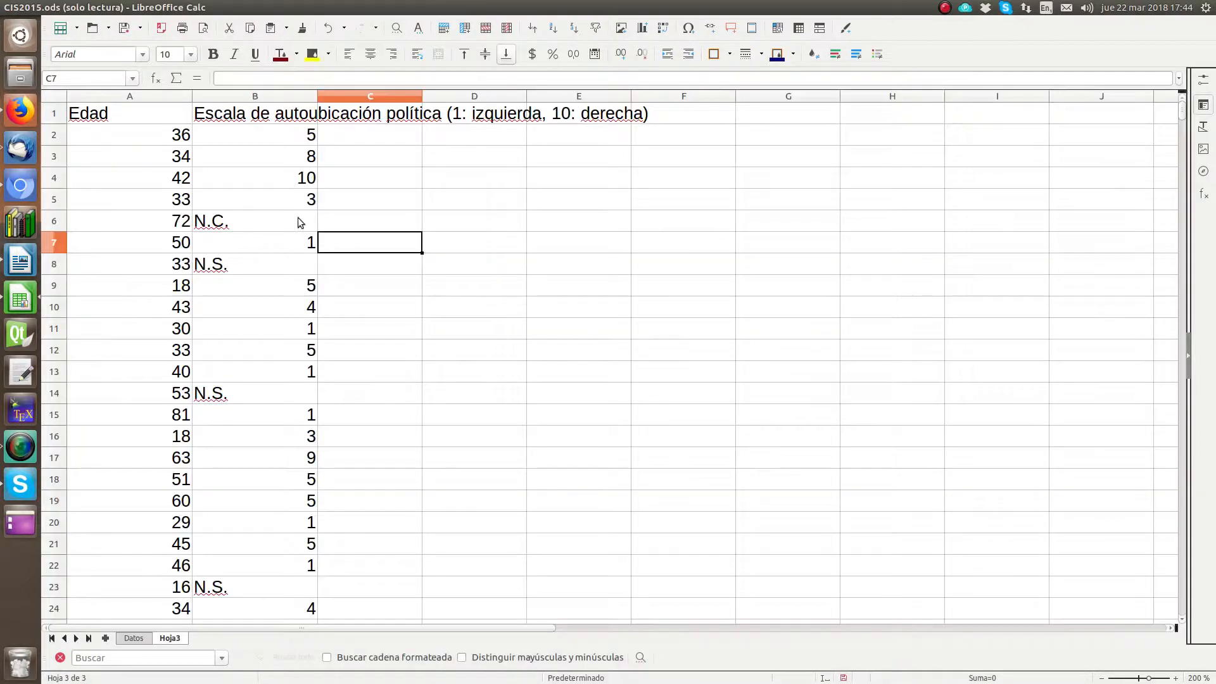
pyautogui.click(108, 114)
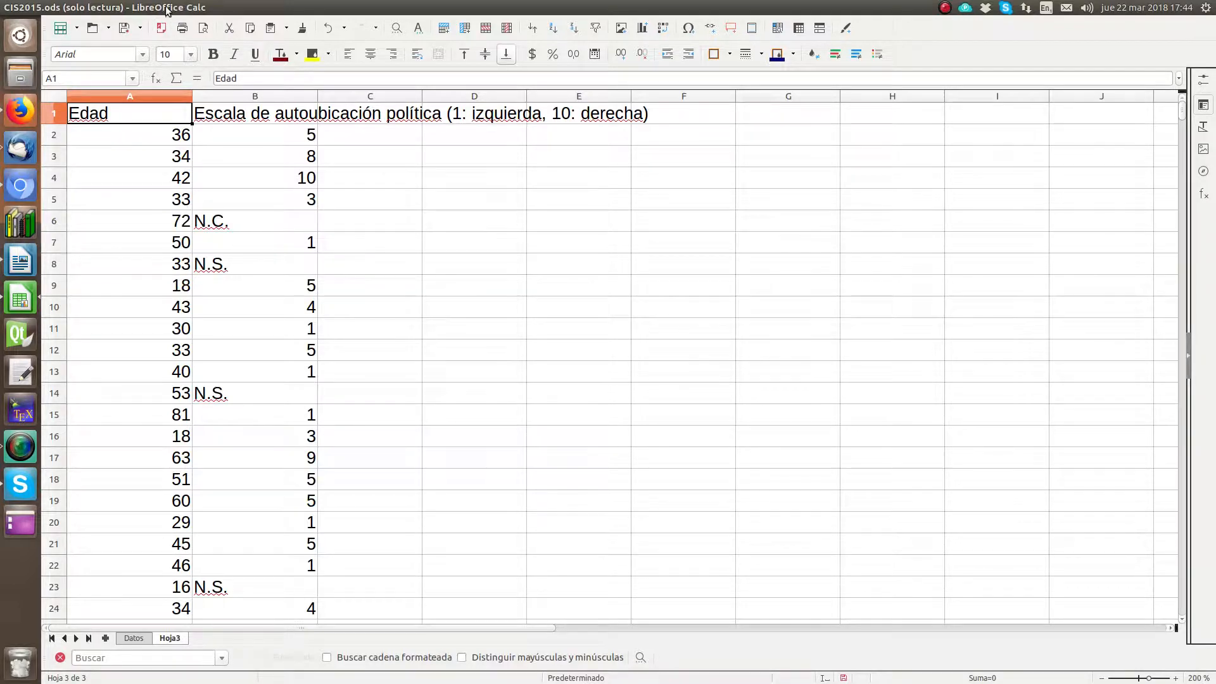
pyautogui.moveTo(106, 9)
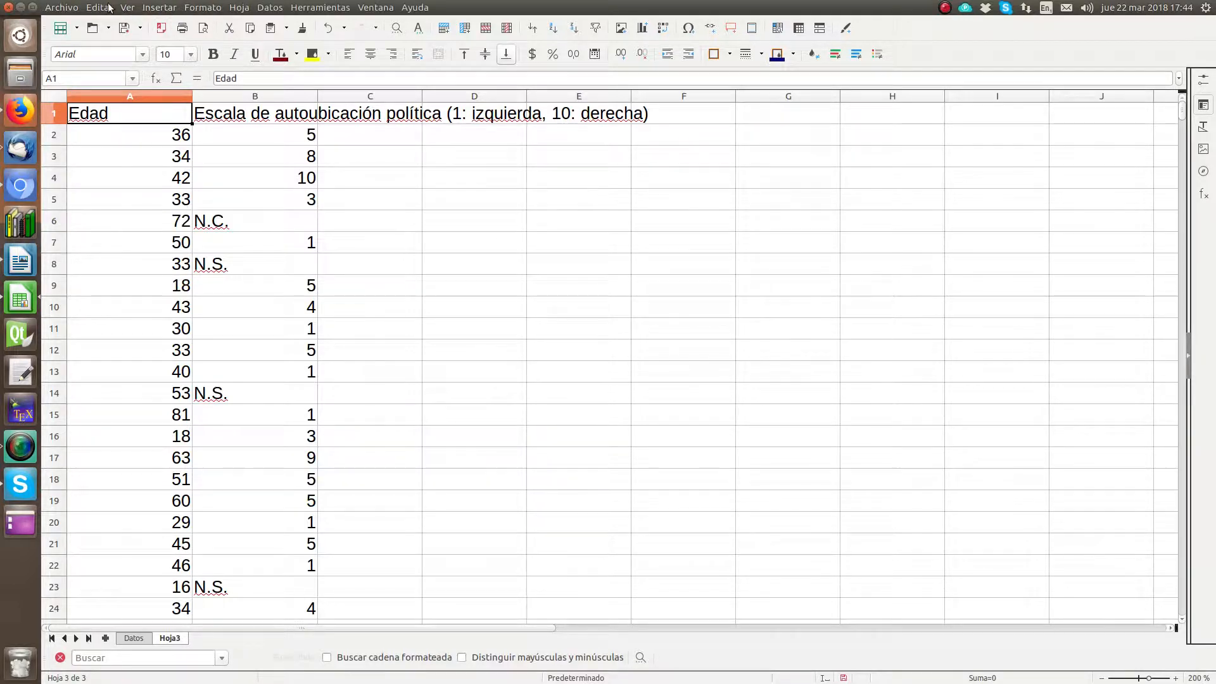
pyautogui.click(159, 8)
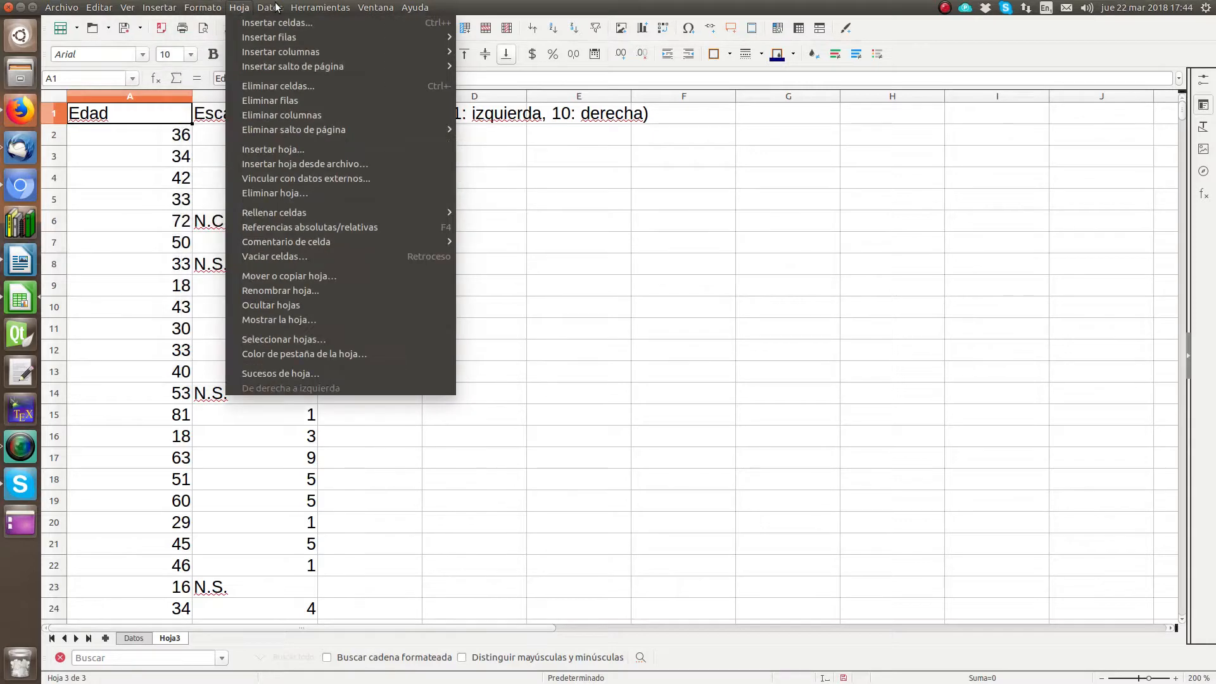
pyautogui.moveTo(276, 7)
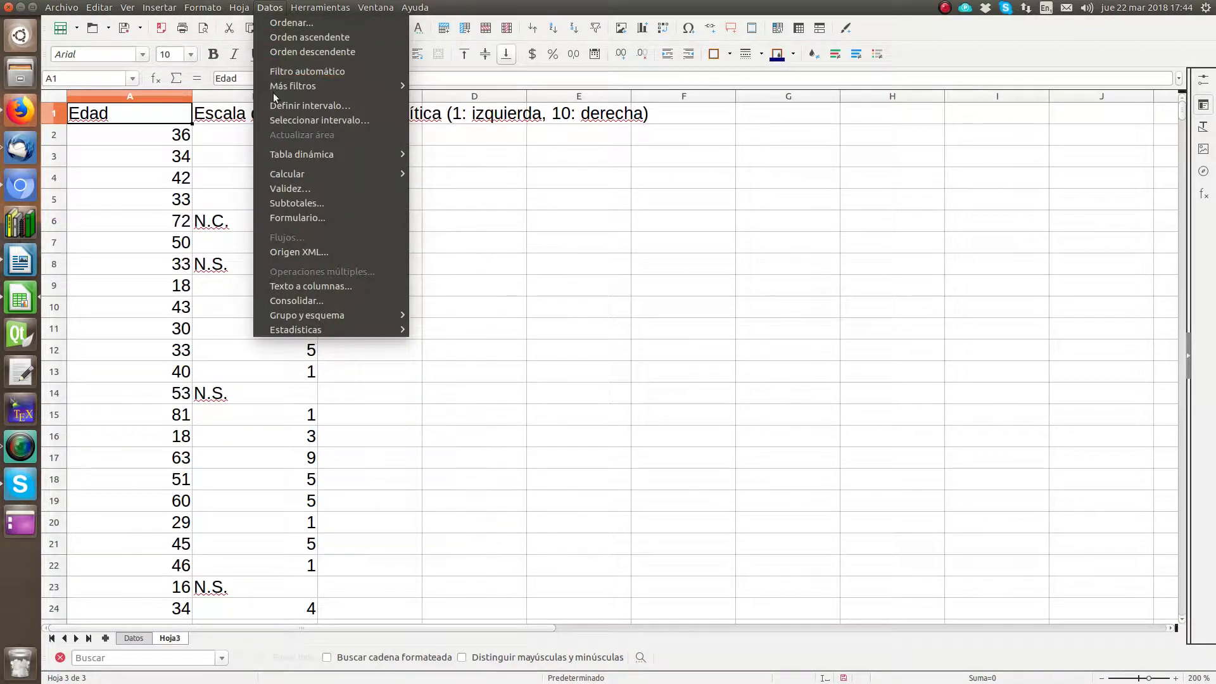
pyautogui.moveTo(300, 156)
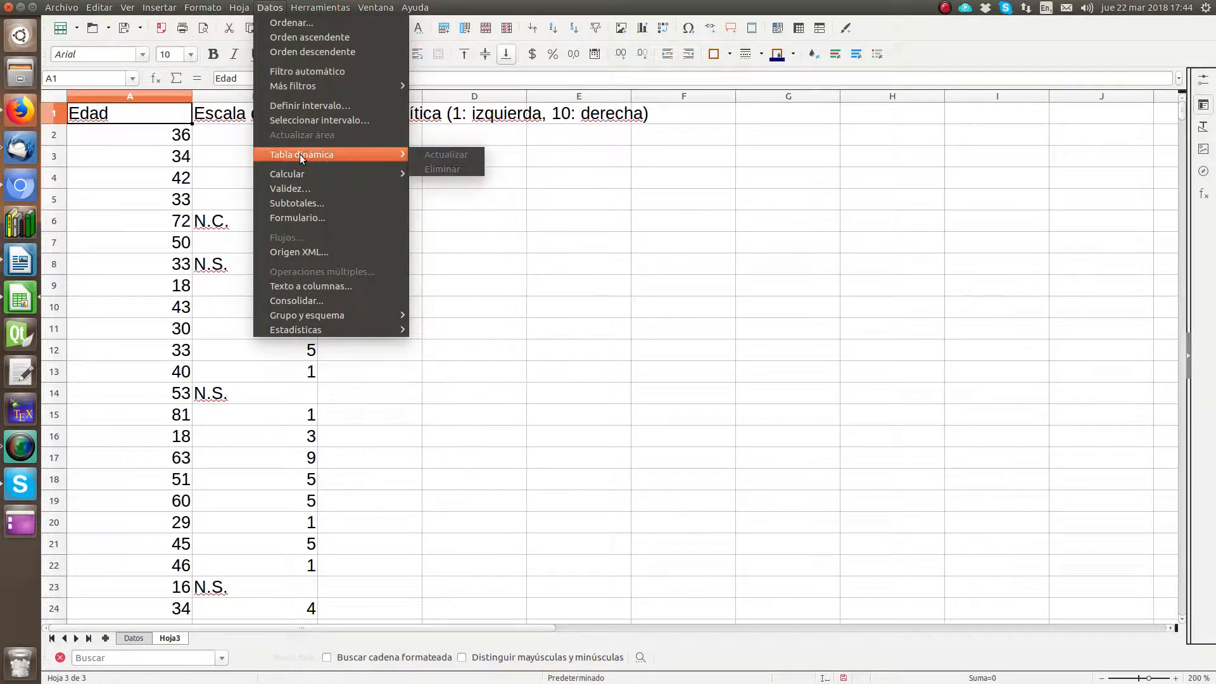
pyautogui.click(274, 11)
pyautogui.click(160, 9)
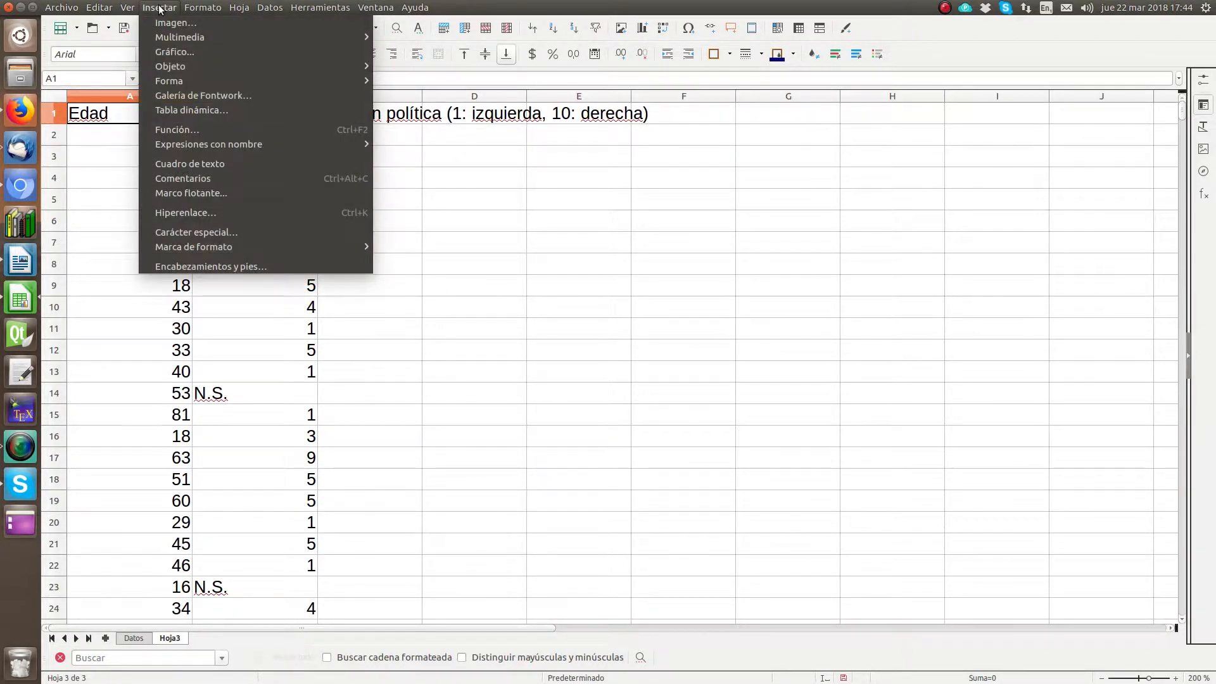
pyautogui.moveTo(126, 7)
pyautogui.moveTo(88, 8)
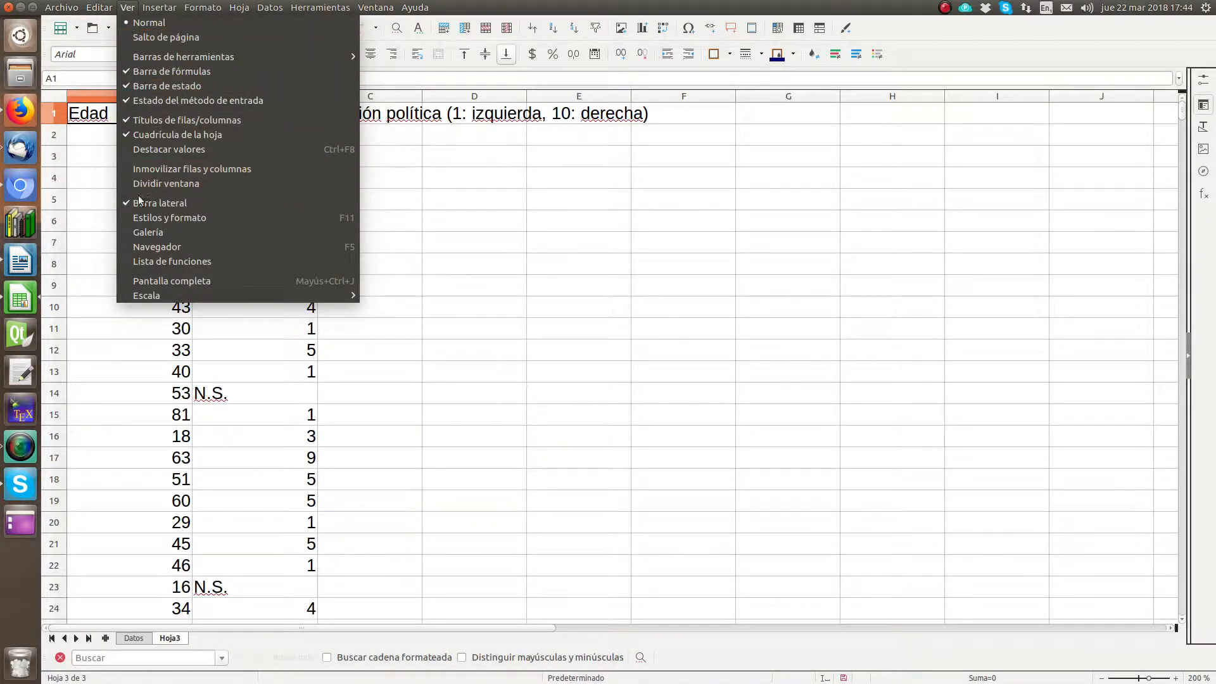
pyautogui.moveTo(164, 5)
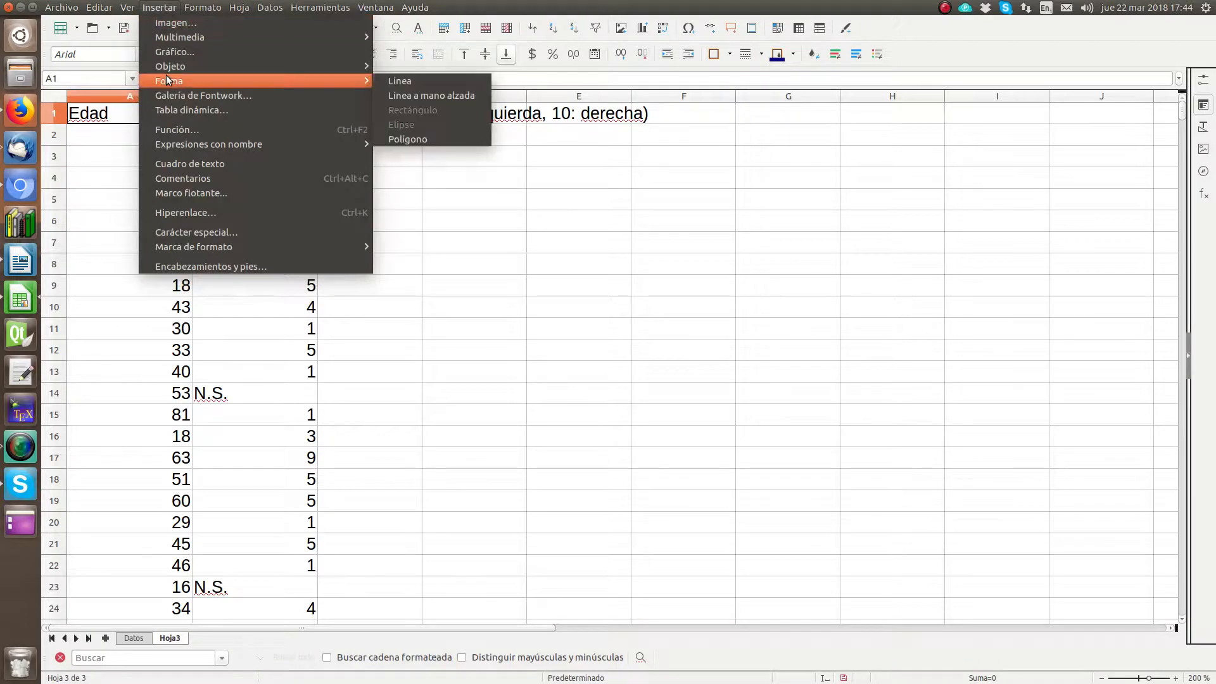
pyautogui.click(222, 108)
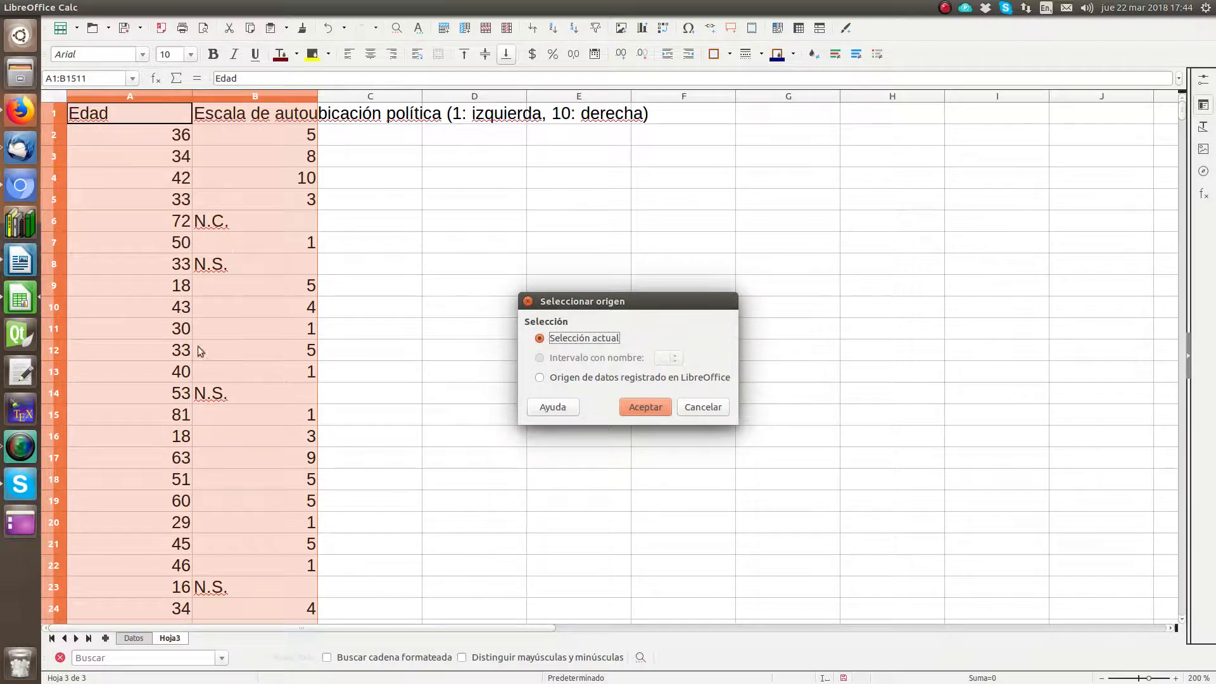
pyautogui.click(636, 407)
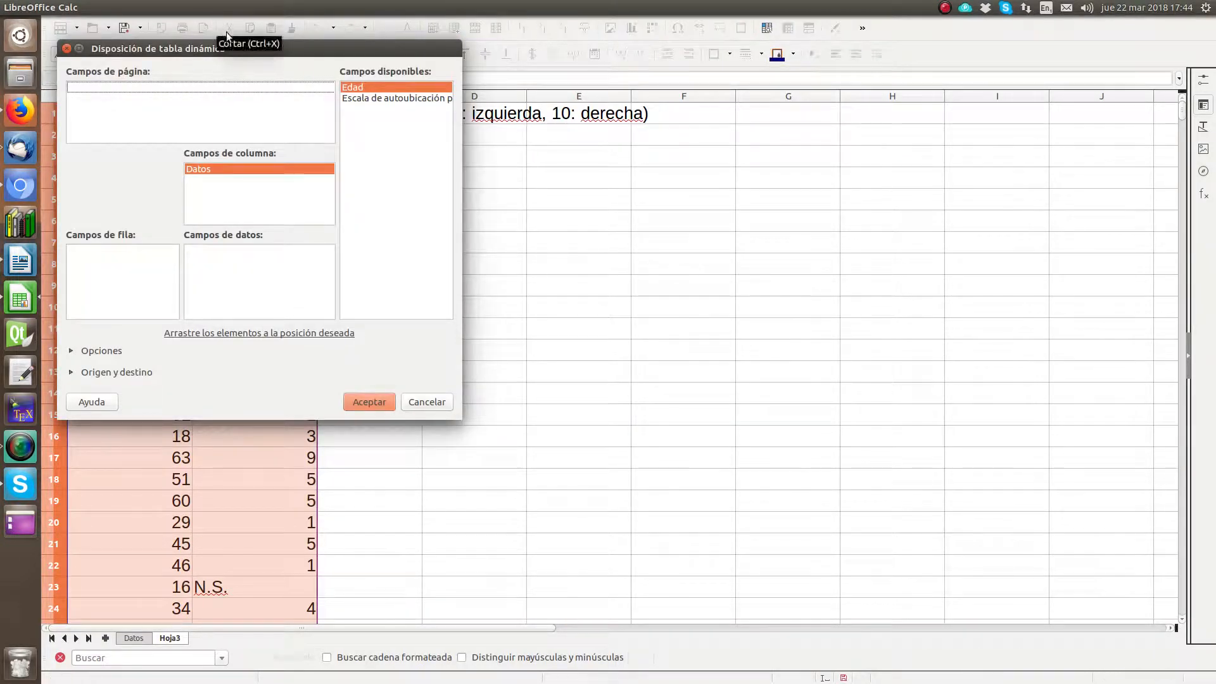
# Step: Assign Edad as the row field and the Escala de autoubicación política as the only column field, removing Datos
pyautogui.moveTo(253, 53); pyautogui.dragTo(724, 133)
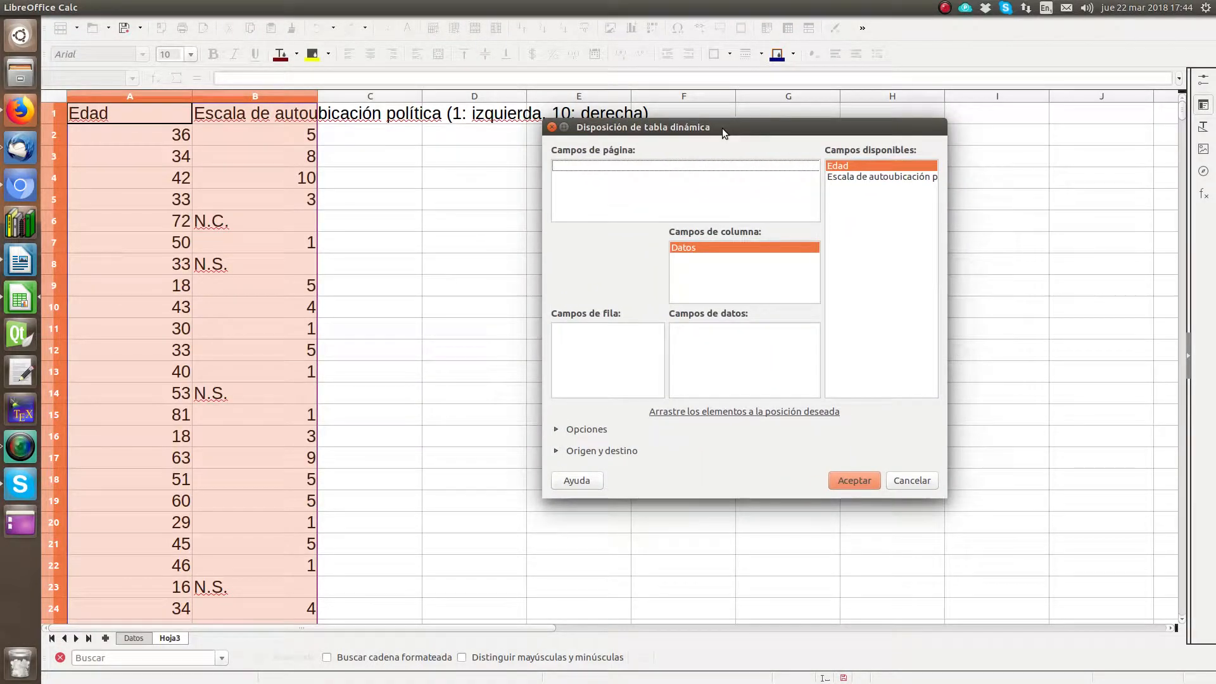
pyautogui.moveTo(837, 165); pyautogui.dragTo(583, 368)
pyautogui.moveTo(877, 178); pyautogui.dragTo(696, 347)
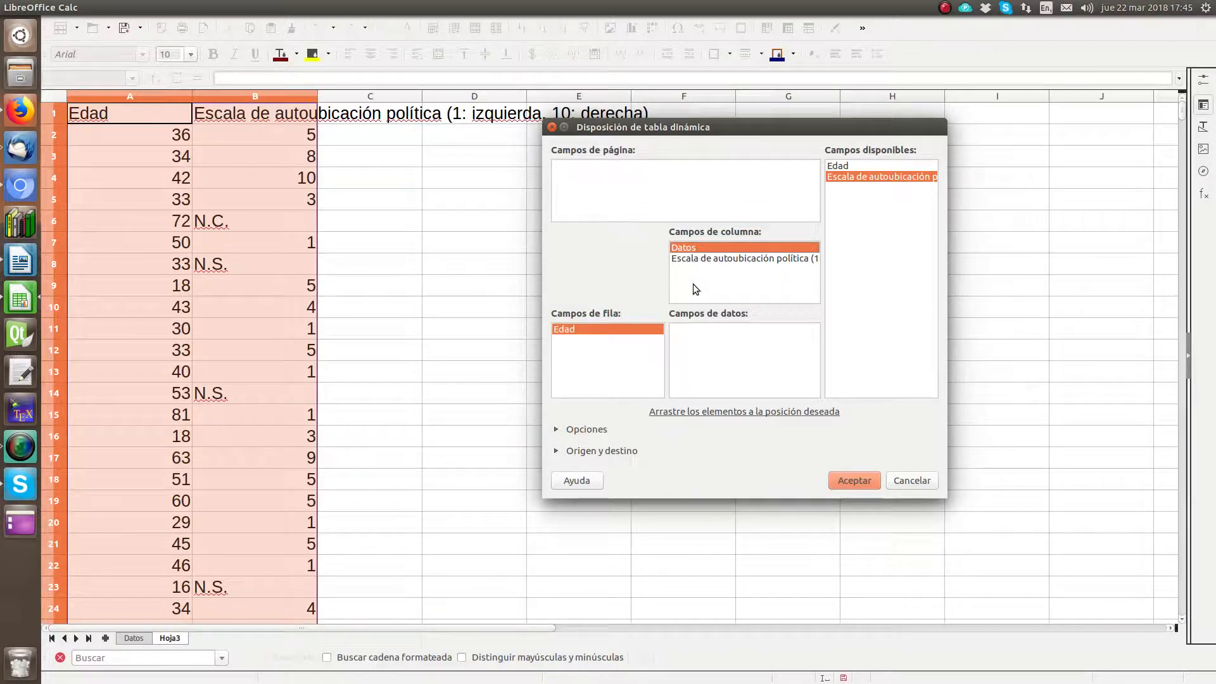
pyautogui.press('Delete')
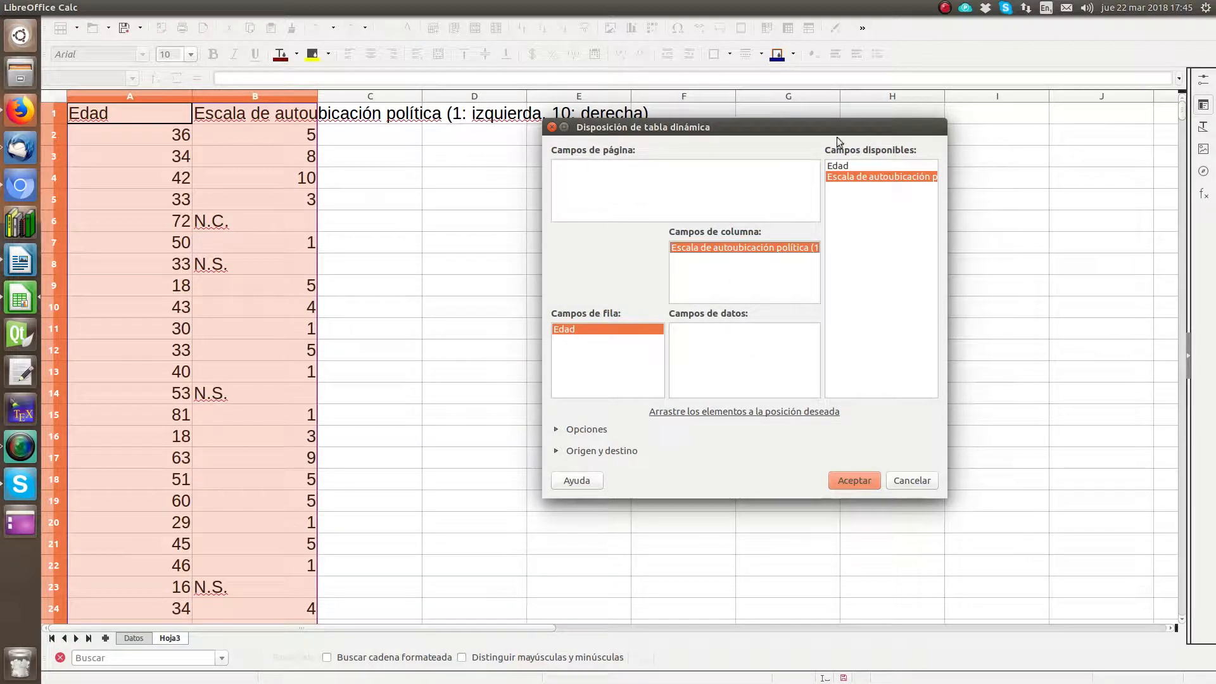
# Step: Add Edad as the pivot table's data field and set its function to Cantidad
pyautogui.click(843, 166)
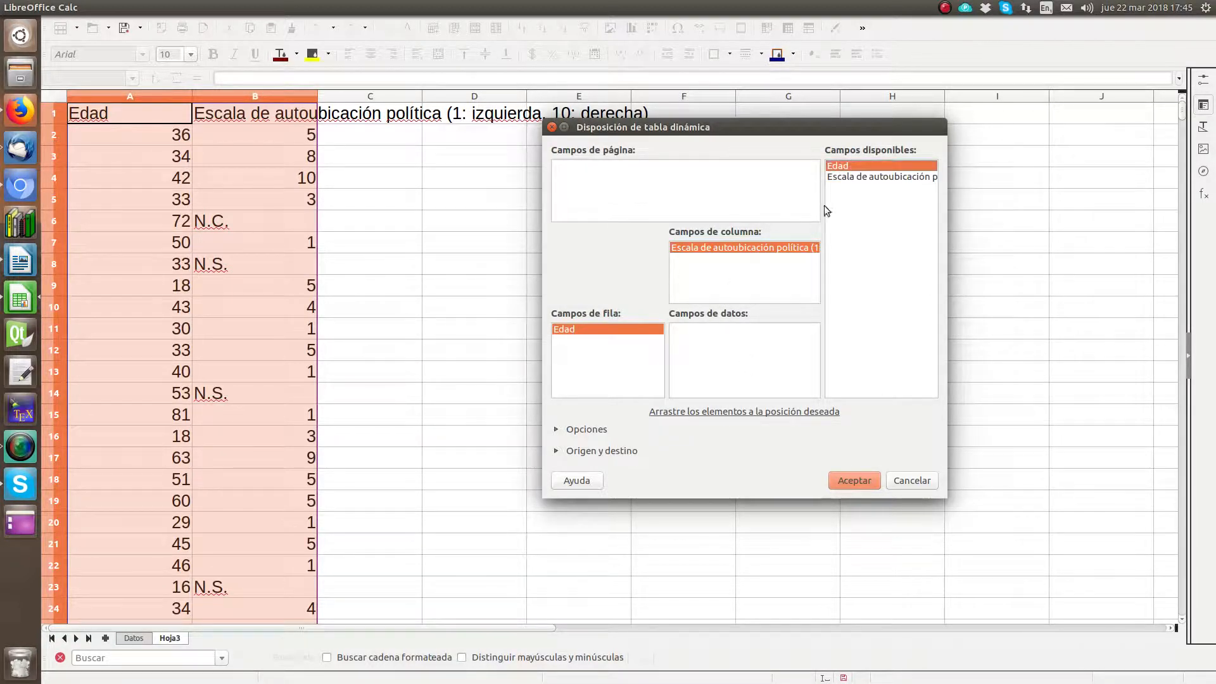
pyautogui.moveTo(849, 166); pyautogui.dragTo(704, 351)
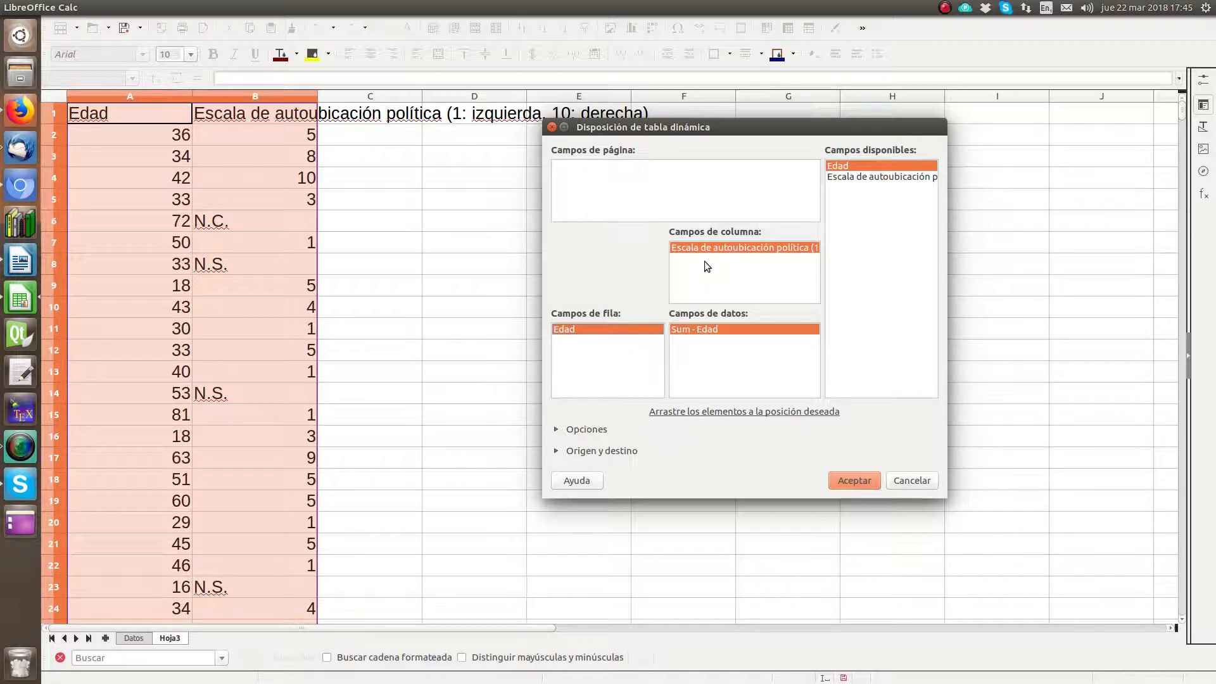
pyautogui.doubleClick(704, 330)
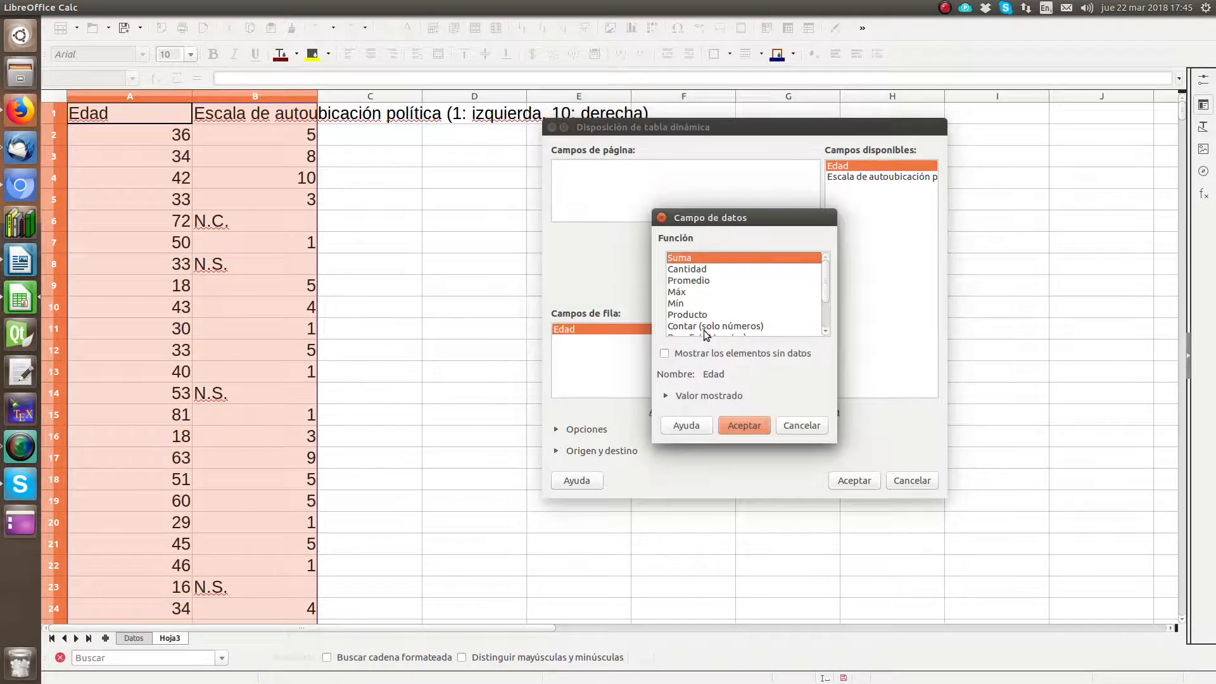
pyautogui.click(682, 274)
pyautogui.doubleClick(690, 274)
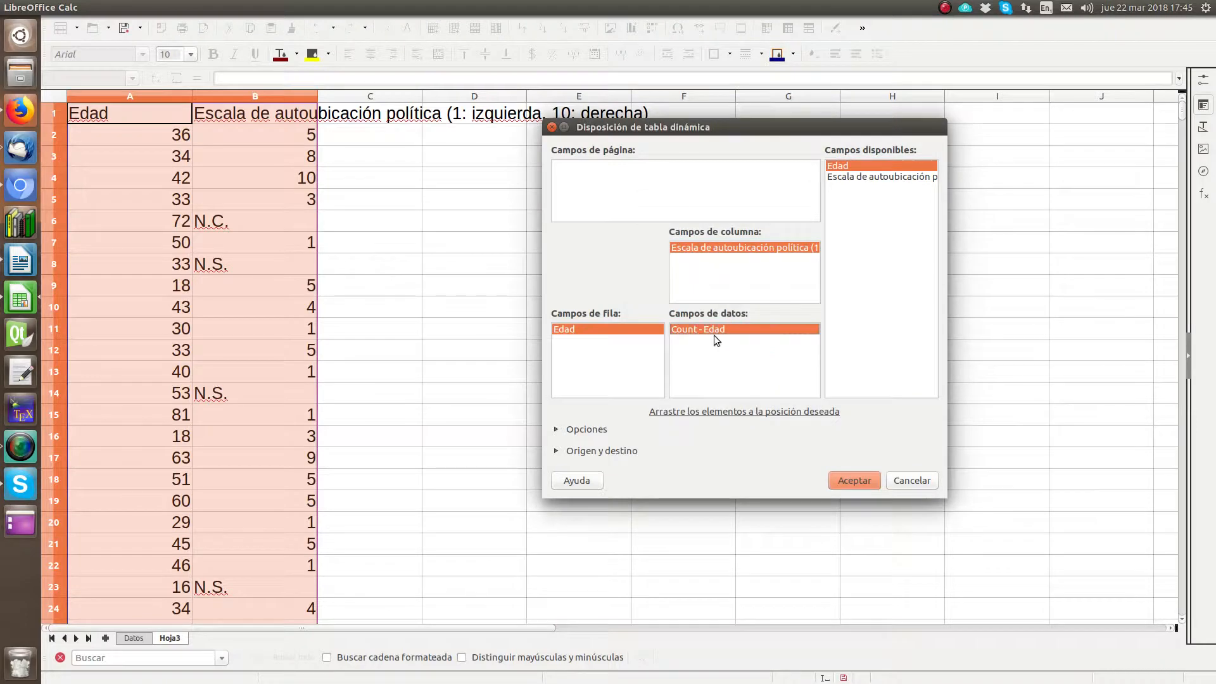
# Step: Review the pivot table's options, source and destination, and create it on a new sheet with row and column totals
pyautogui.click(556, 430)
pyautogui.click(556, 508)
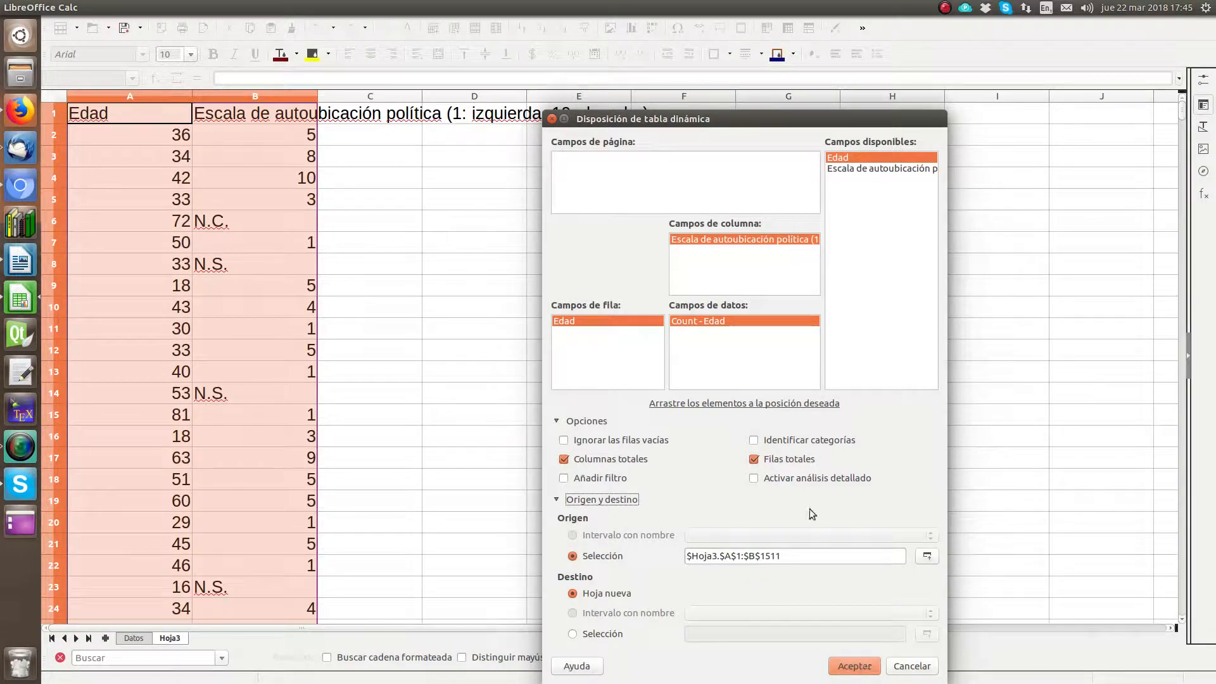
pyautogui.click(850, 668)
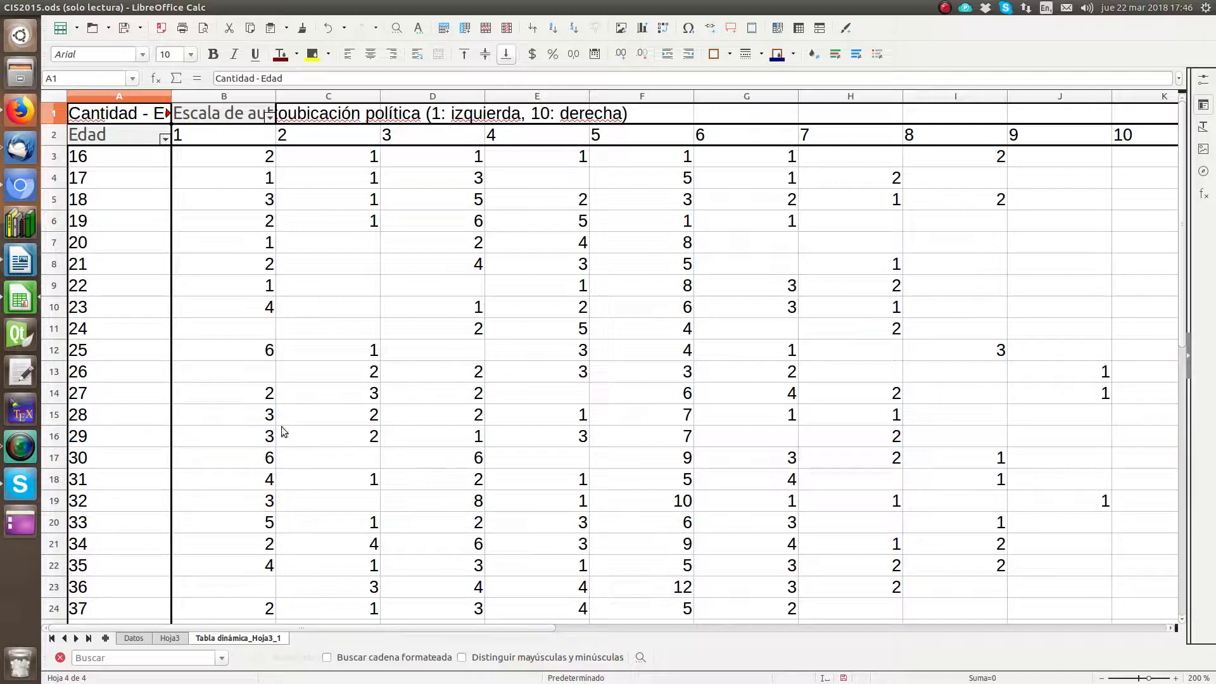
# Step: Examine the whole pivot table at a smaller zoom, checking the individual ages listed in the Edad column
pyautogui.click(1100, 679)
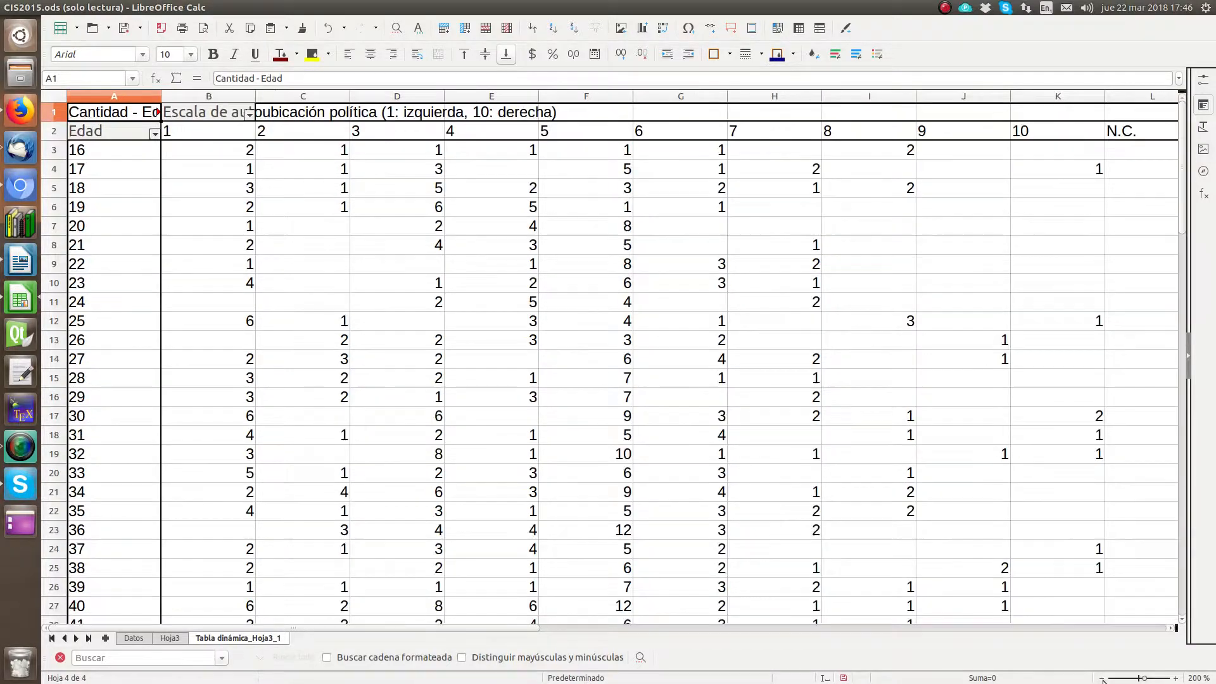
pyautogui.click(1101, 679)
pyautogui.click(1101, 680)
pyautogui.click(1101, 680)
pyautogui.click(1101, 680)
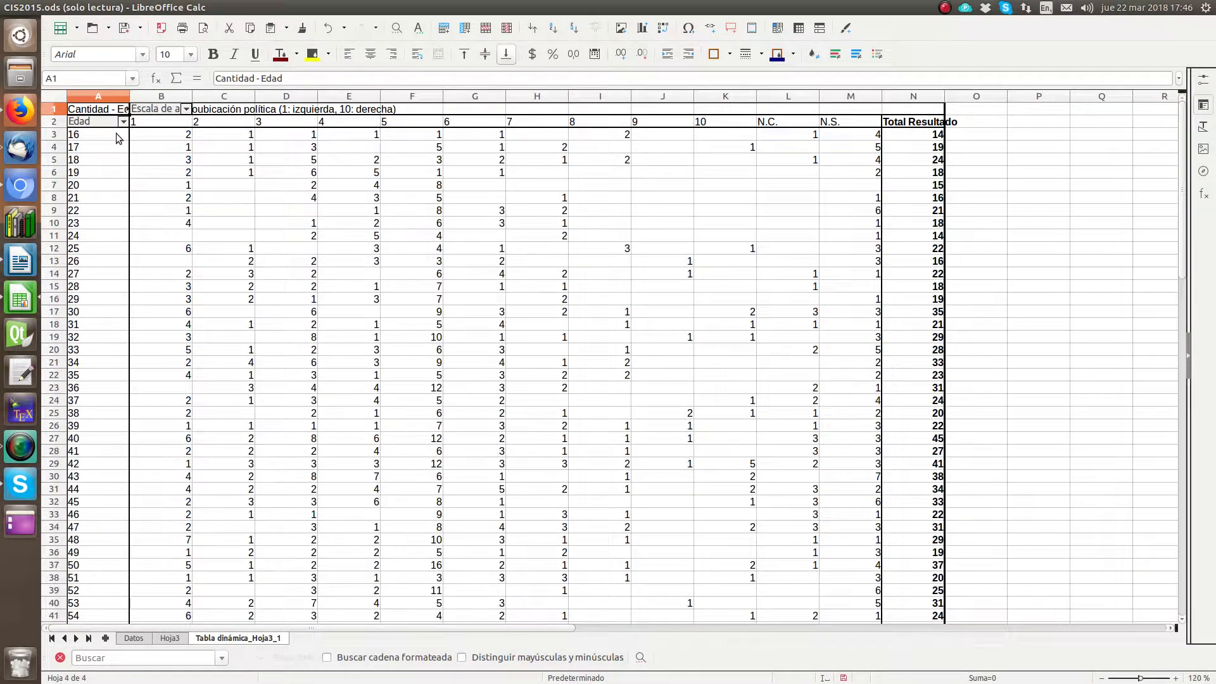
pyautogui.click(89, 147)
pyautogui.click(83, 157)
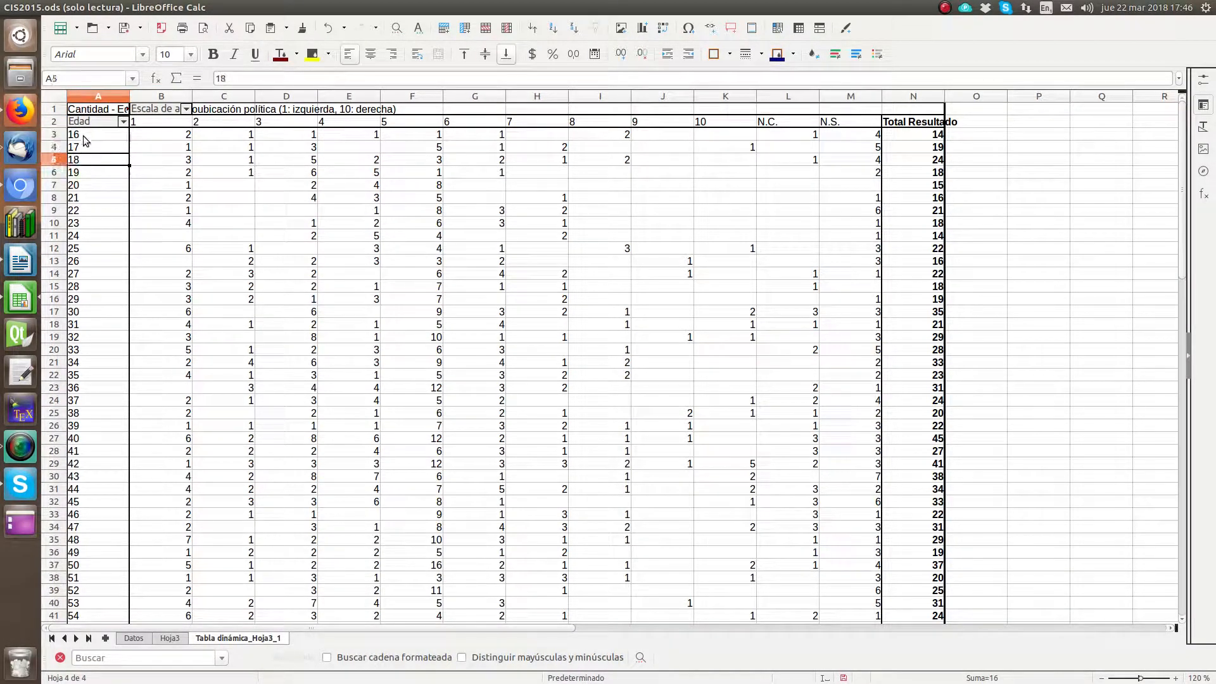
pyautogui.moveTo(82, 136)
pyautogui.mouseDown()
pyautogui.moveTo(86, 173)
pyautogui.moveTo(81, 134)
pyautogui.mouseUp()
pyautogui.click(78, 160)
pyautogui.click(90, 139)
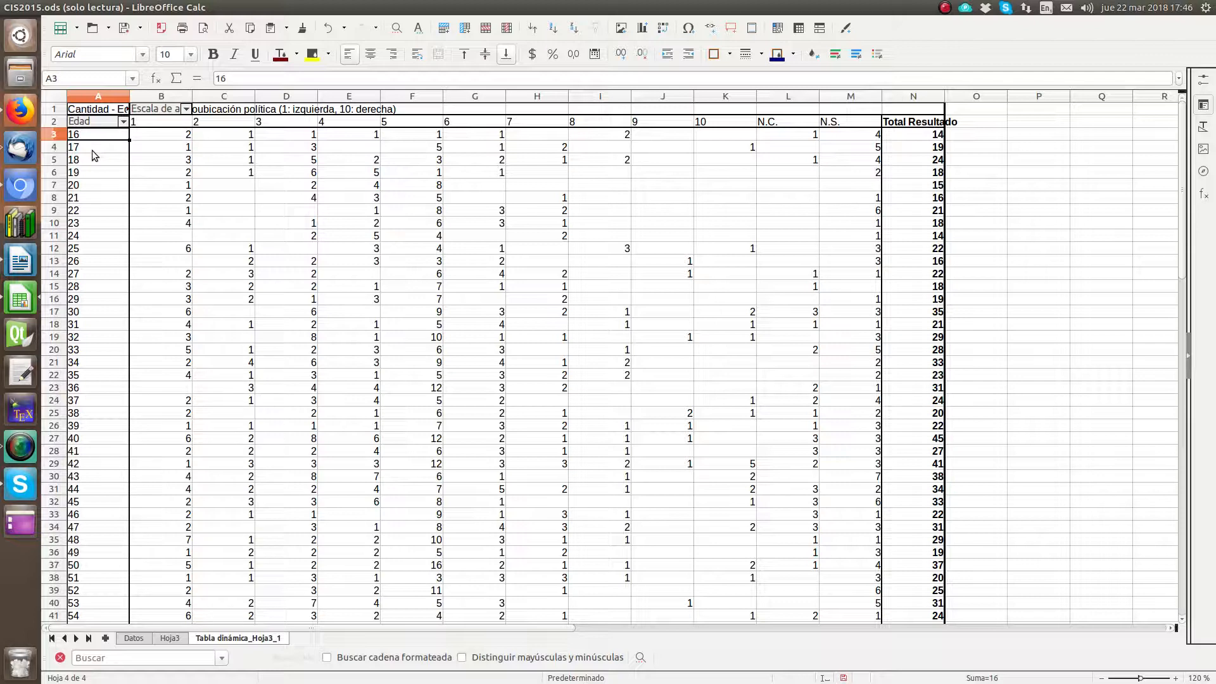
# Step: Enter the title "Autoubicación política según edad (valores obsevados)" in cell P1, beside the pivot table
pyautogui.click(1025, 134)
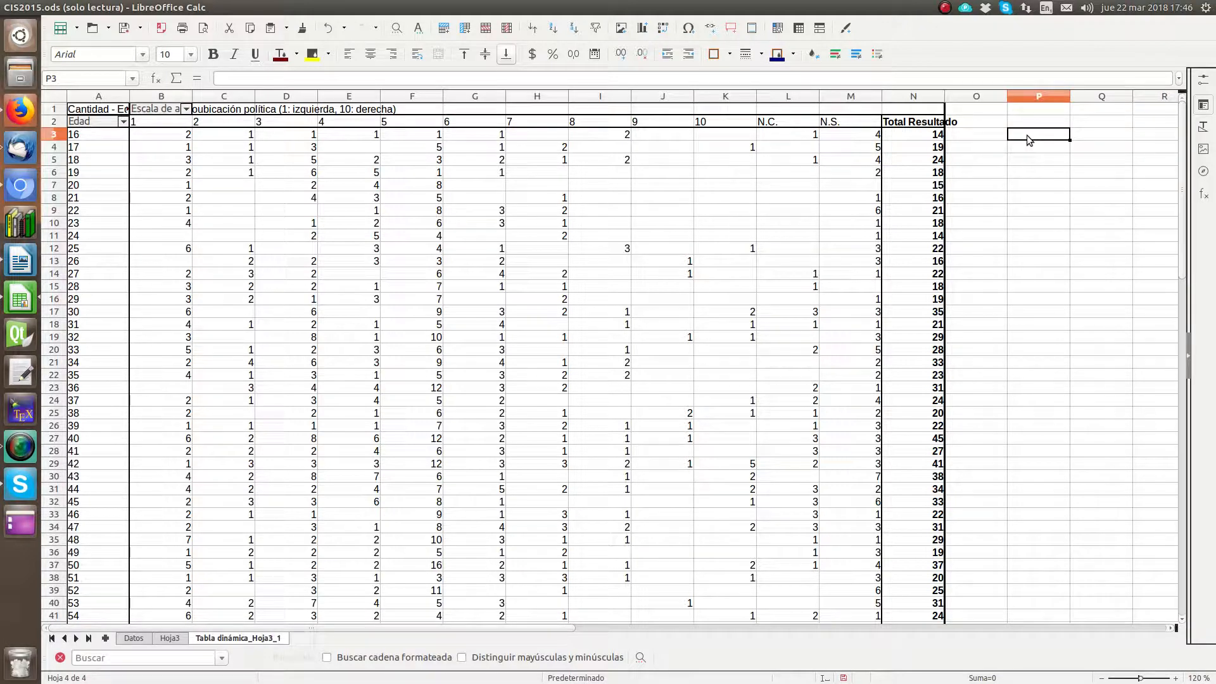
pyautogui.write('1')
pyautogui.press('Escape')
pyautogui.press('Up')
pyautogui.press('Up')
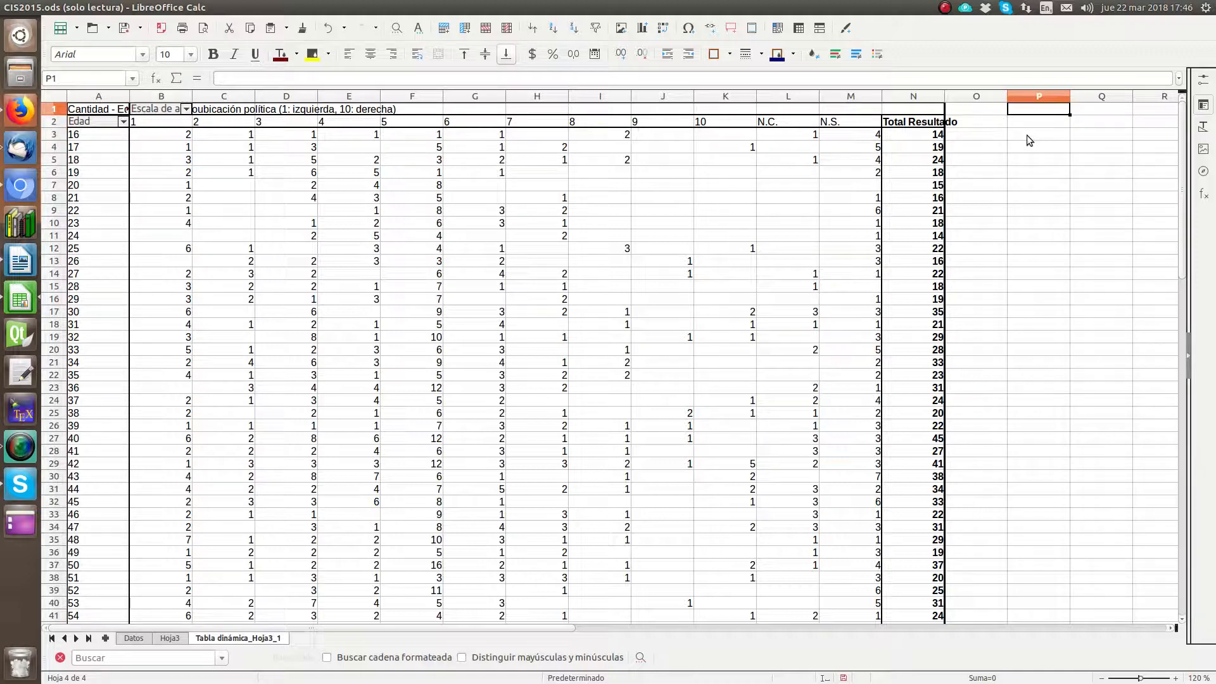
pyautogui.press('Down')
pyautogui.press('Up')
pyautogui.write('Autoubicaci')
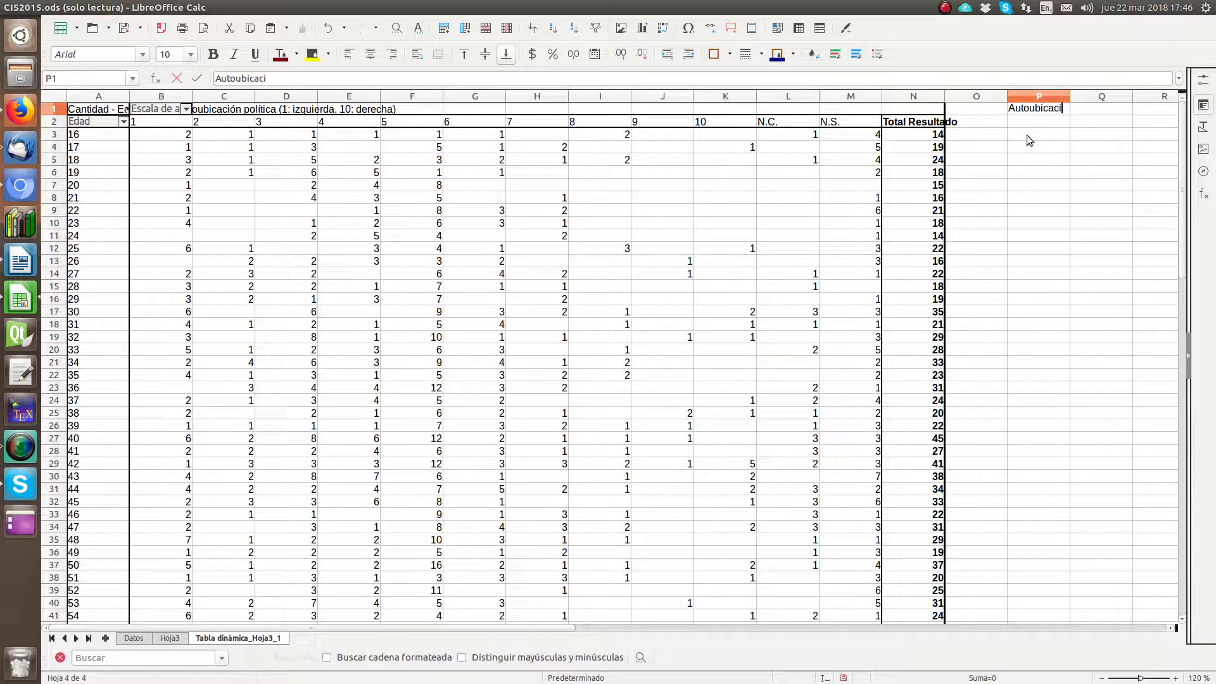
pyautogui.write('ón política según e')
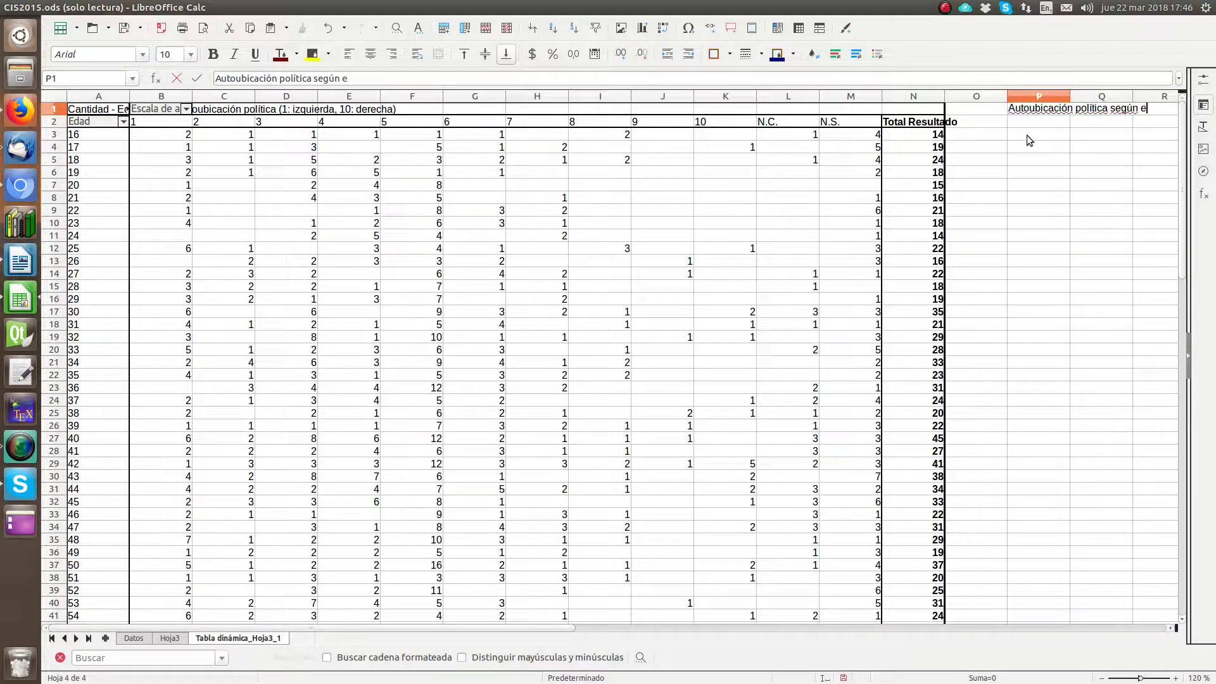
pyautogui.write('dad (valores ')
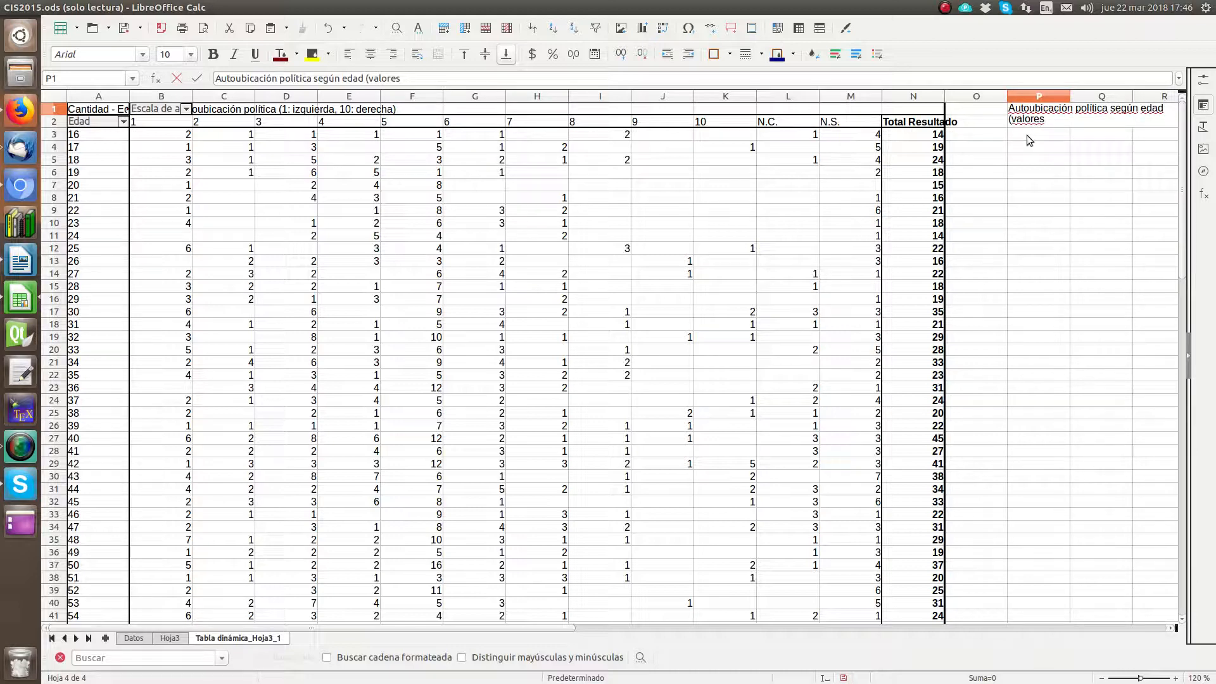
pyautogui.write('obsevados)')
pyautogui.press('Return')
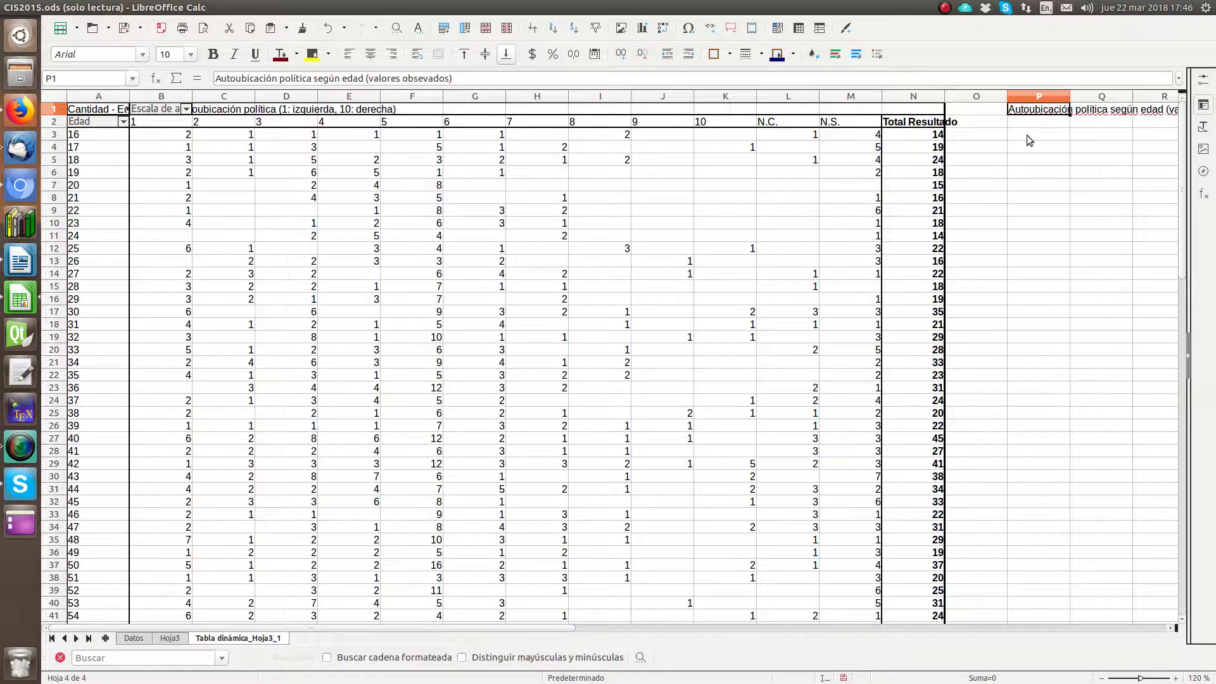
# Step: Inspect the title in P1 and the empty cells beneath it at a larger zoom
pyautogui.moveTo(532, 628); pyautogui.dragTo(852, 653)
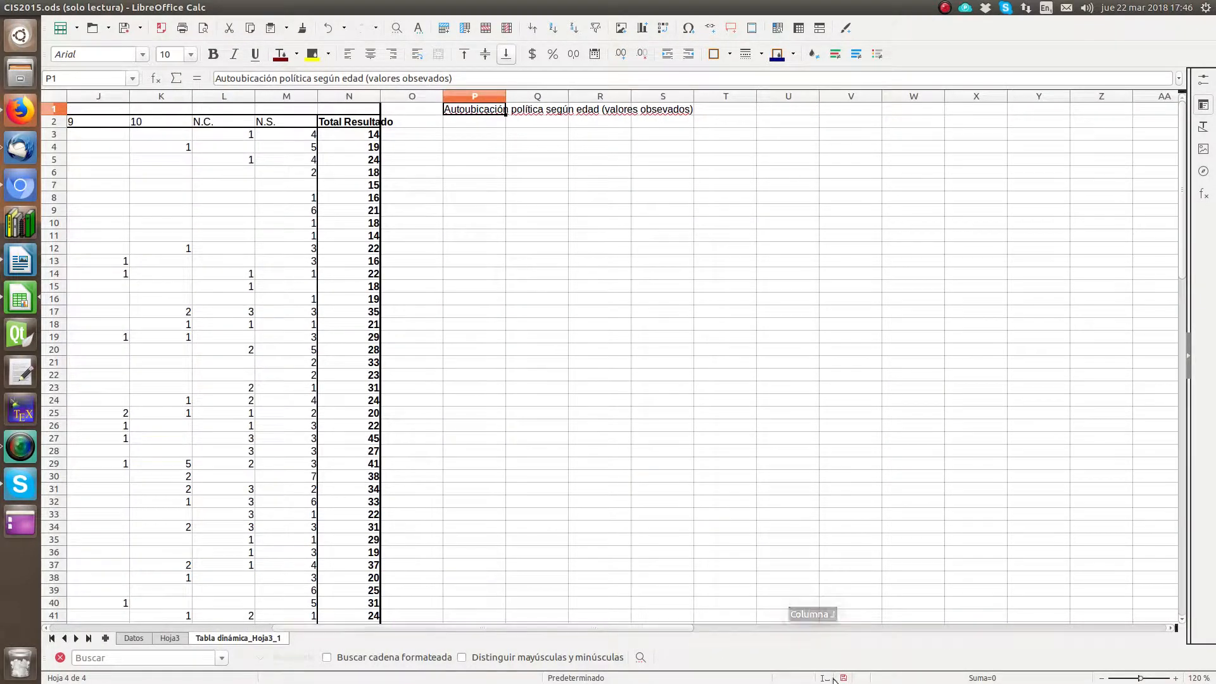
pyautogui.click(1178, 678)
pyautogui.click(1178, 678)
pyautogui.click(1177, 679)
pyautogui.click(1178, 679)
pyautogui.click(1178, 678)
pyautogui.click(1178, 678)
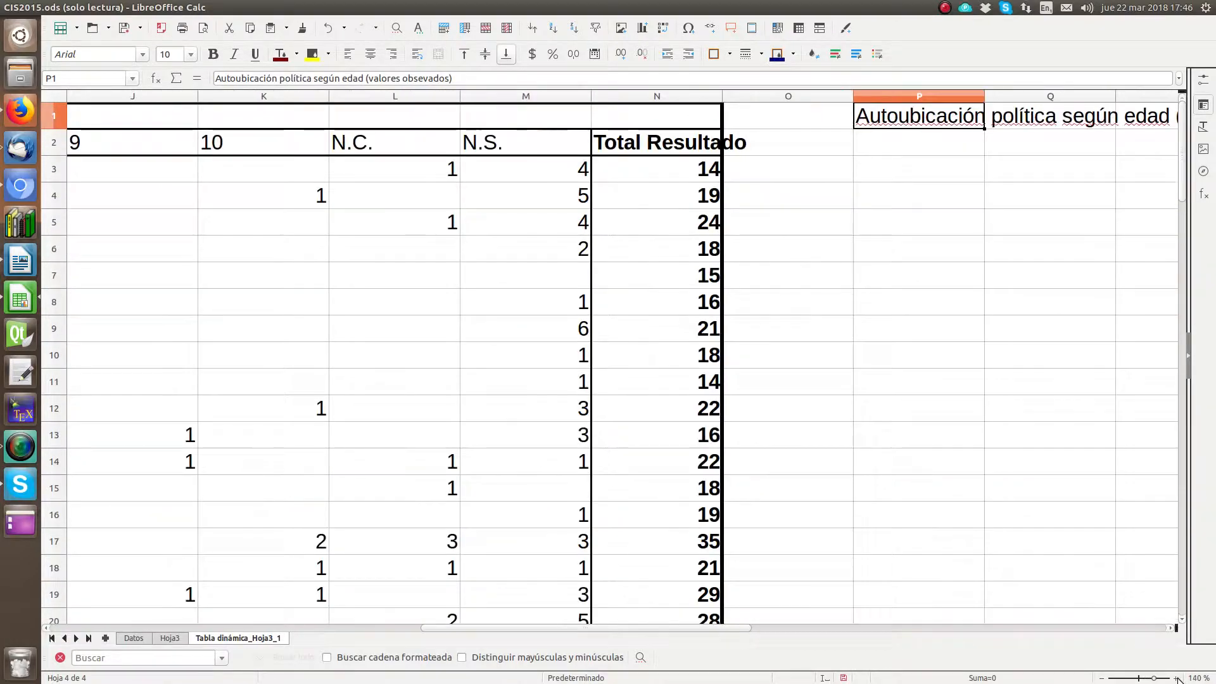
pyautogui.click(1178, 678)
pyautogui.moveTo(589, 629); pyautogui.dragTo(686, 641)
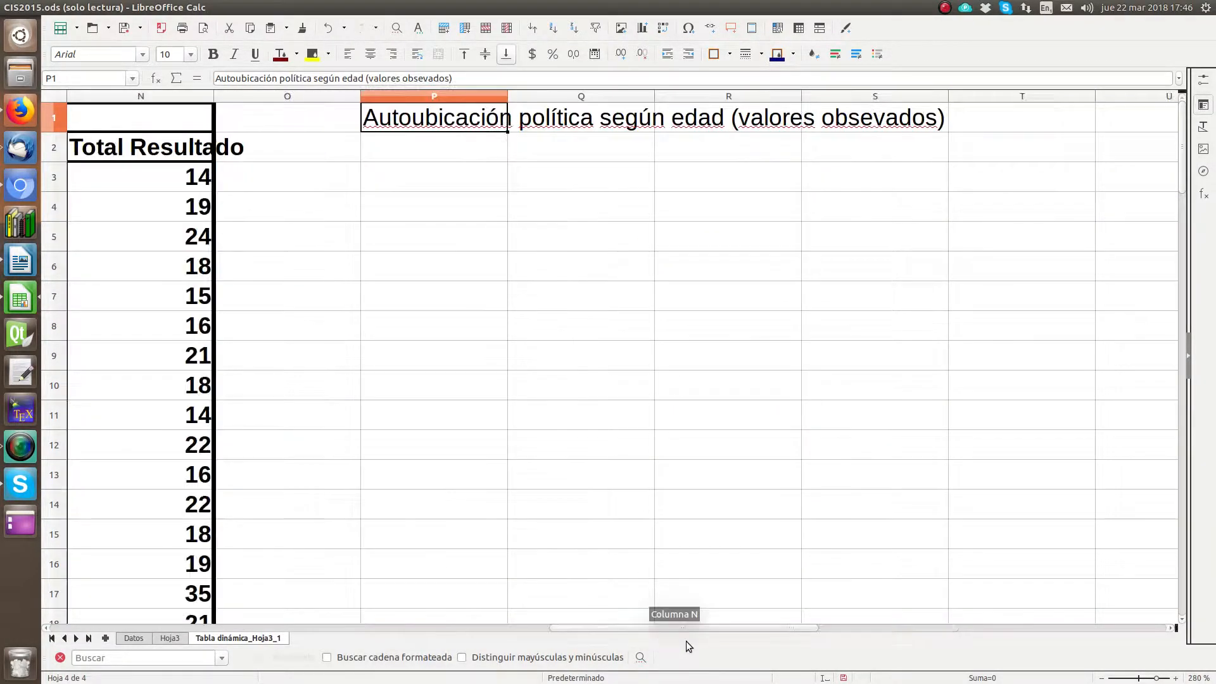
# Step: Enter the row heading "edad en años" in cell P2, under the table title
pyautogui.click(458, 139)
pyautogui.write('edad ')
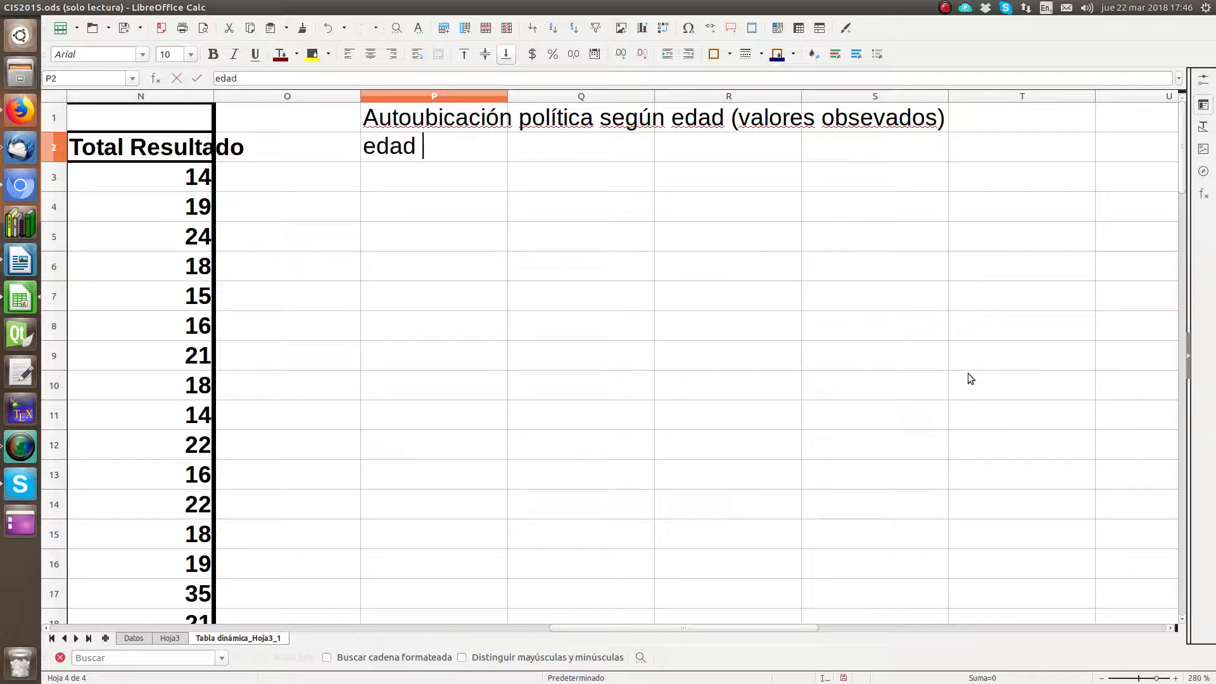
pyautogui.write('en años')
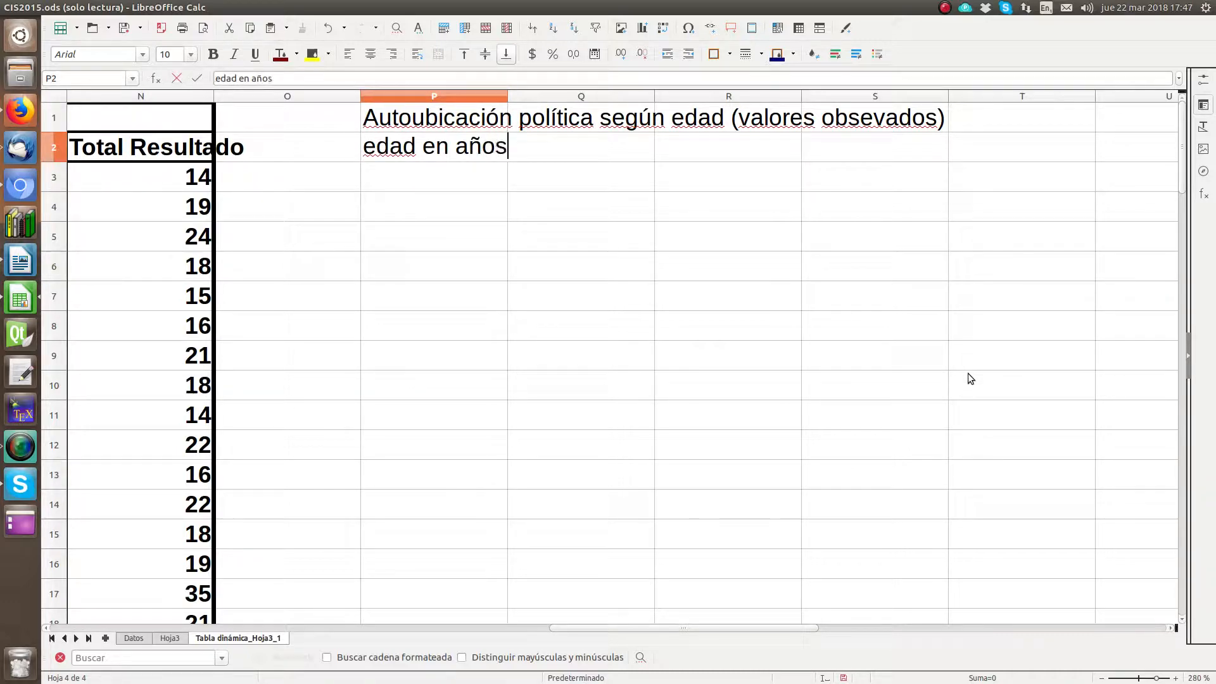
pyautogui.press('Return')
# Step: Fill cells P3 to P5 with the age ranges 16-24, 25-33 and 34-42
pyautogui.write('16')
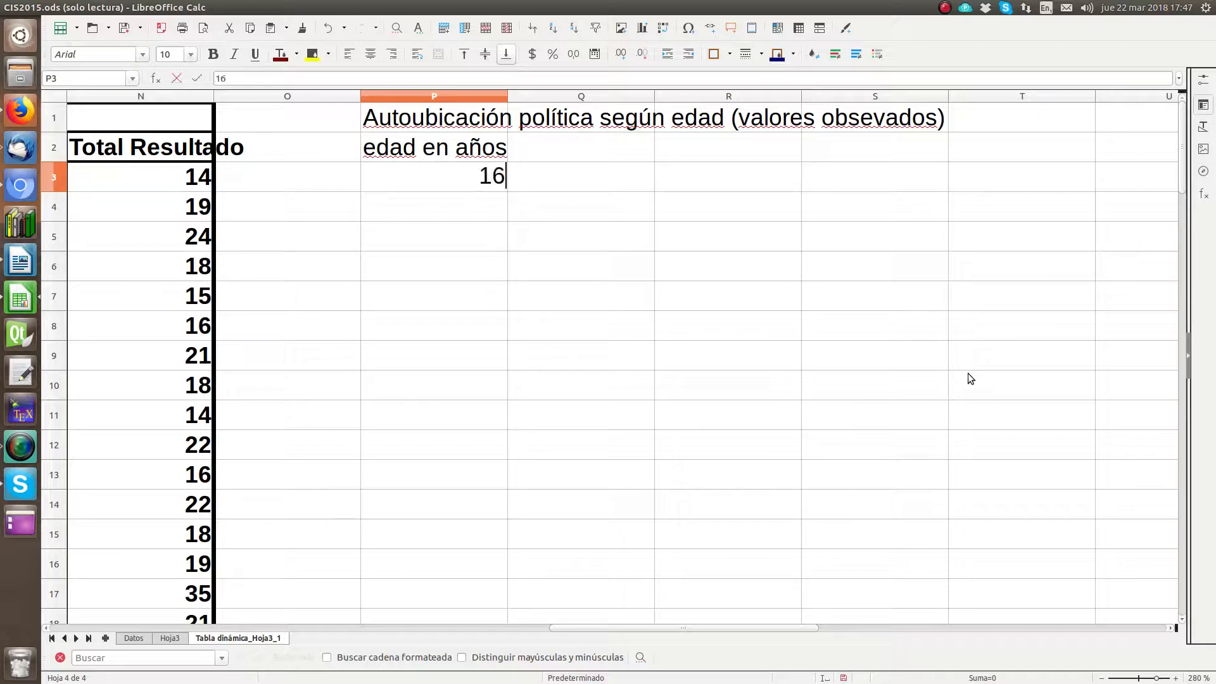
pyautogui.write('-24')
pyautogui.press('Return')
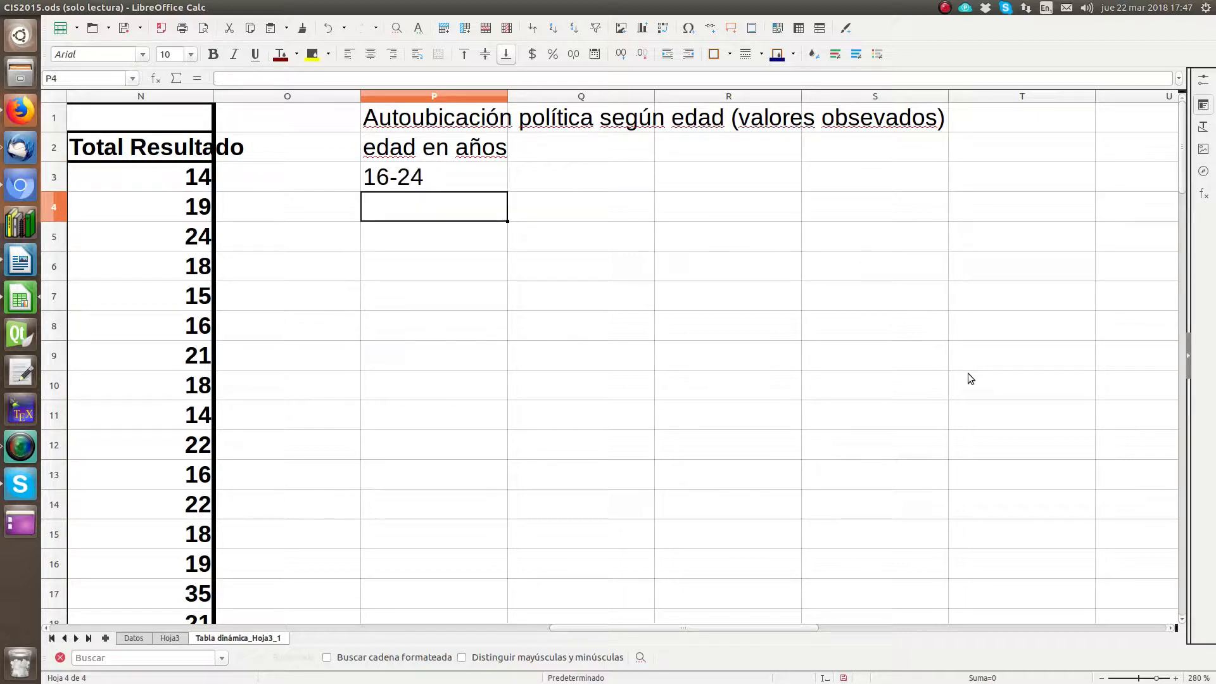
pyautogui.write('25-33')
pyautogui.press('Return')
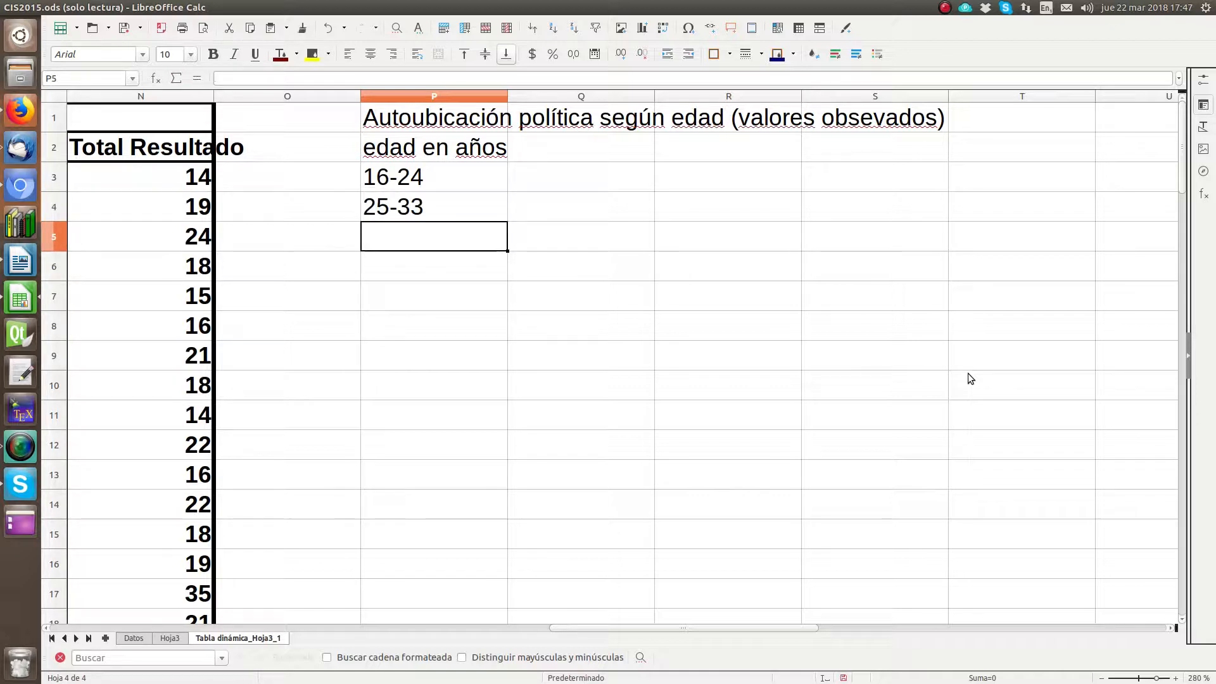
pyautogui.write('34')
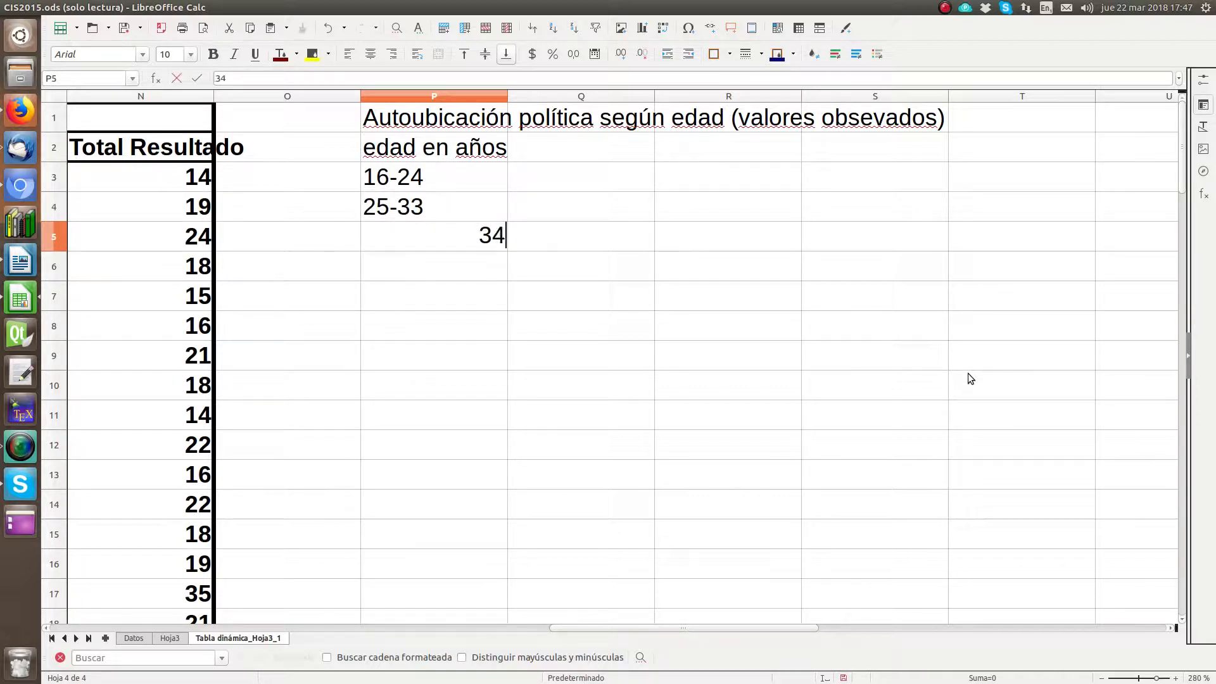
pyautogui.write('-42')
pyautogui.press('Return')
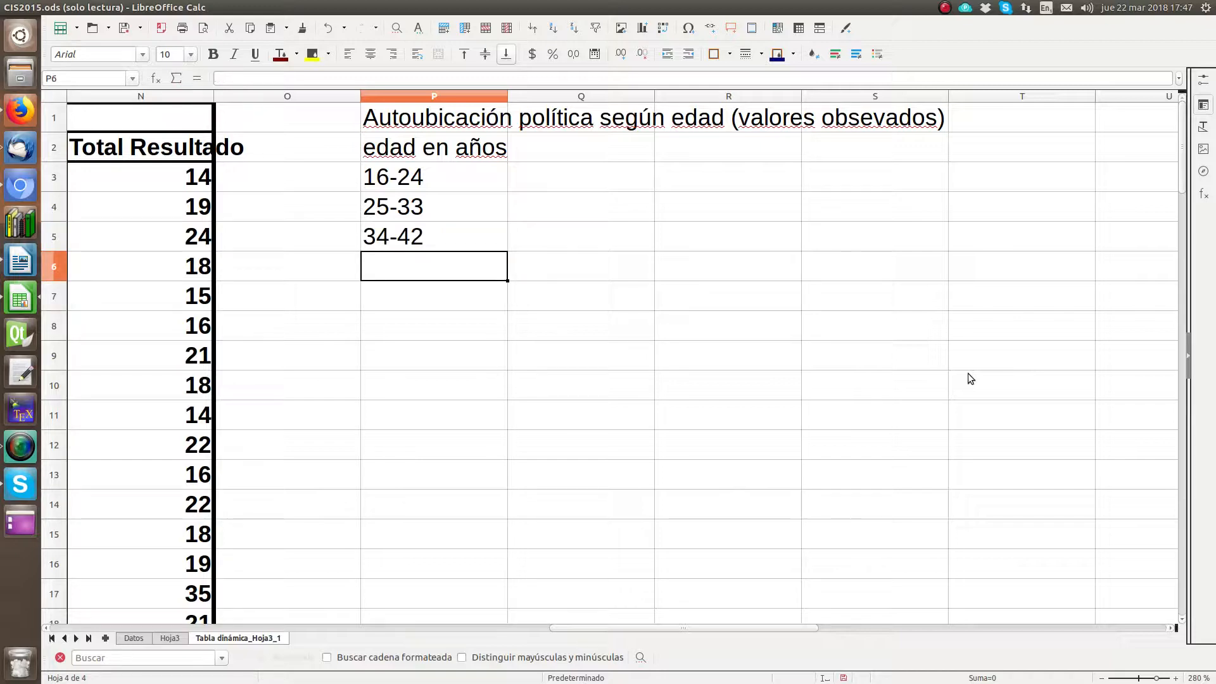
# Step: Continue the age ranges in cells P6 to P8 with 43-51, 52-60 and 61-69
pyautogui.write('43-')
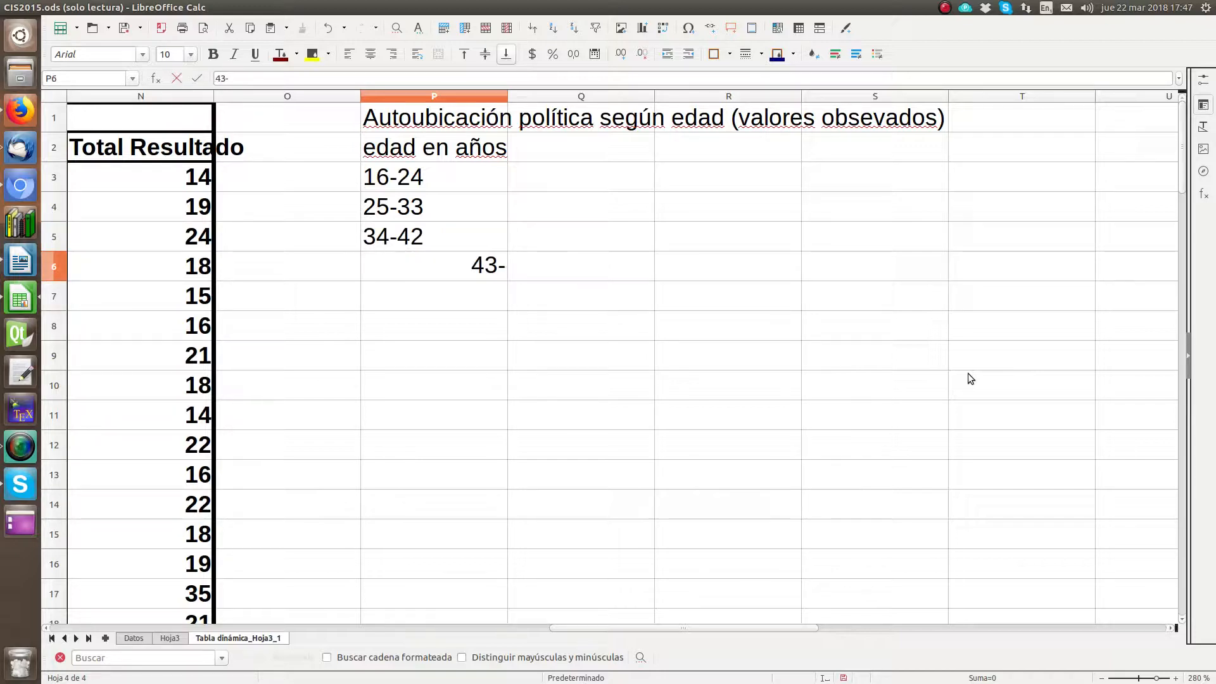
pyautogui.write('51')
pyautogui.press('Return')
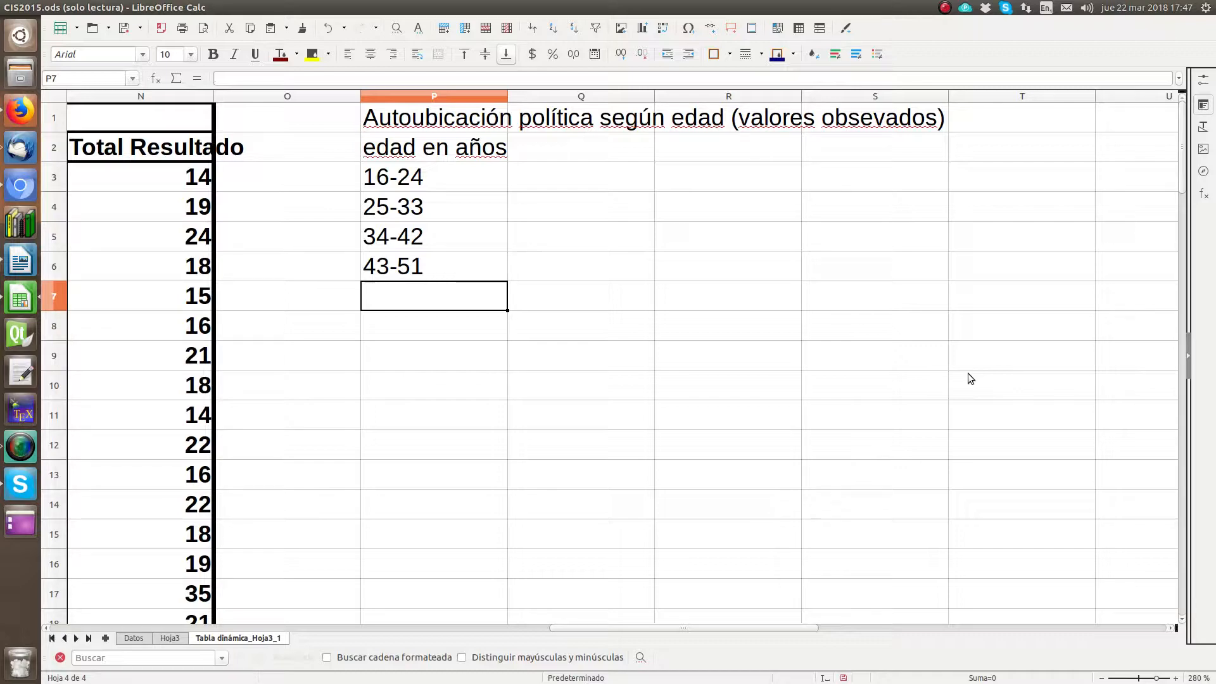
pyautogui.write('52')
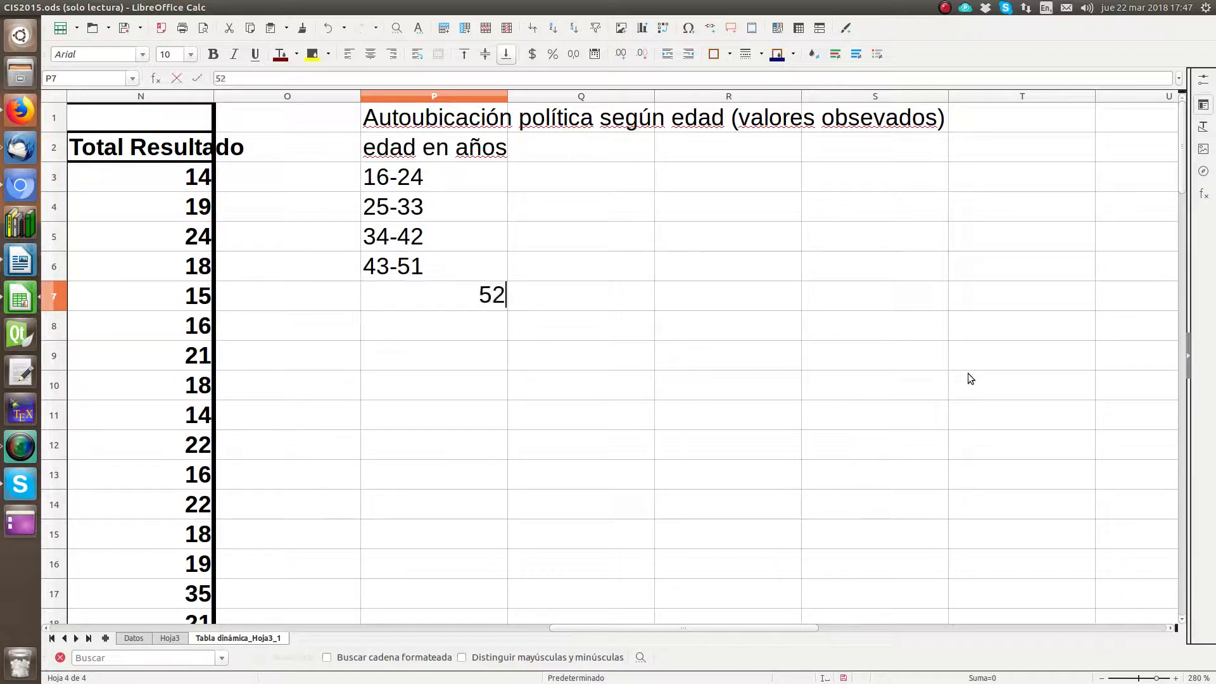
pyautogui.write('-60')
pyautogui.press('Return')
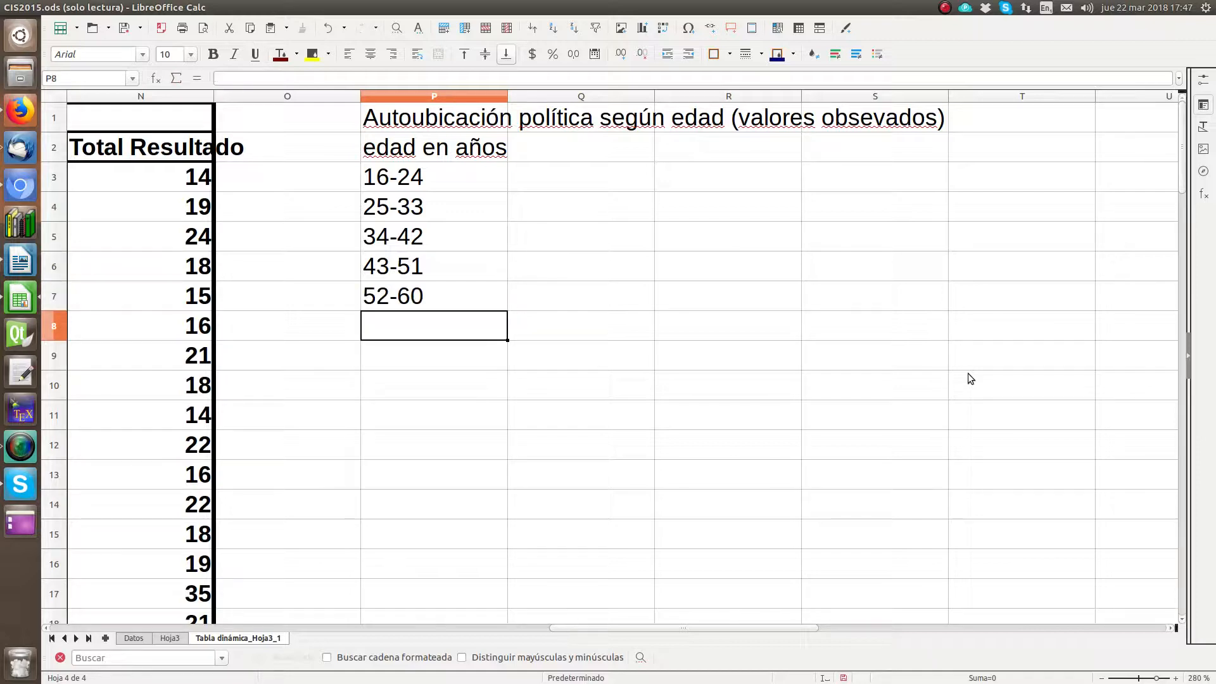
pyautogui.write('61')
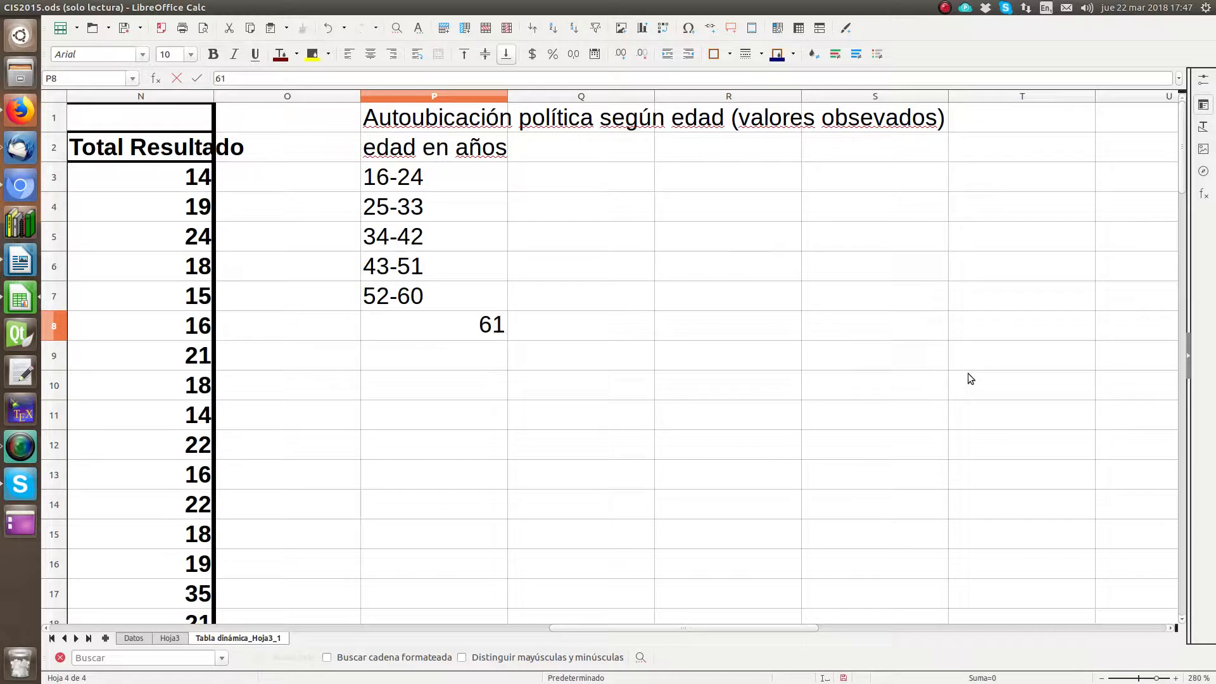
pyautogui.write('-69')
pyautogui.press('Return')
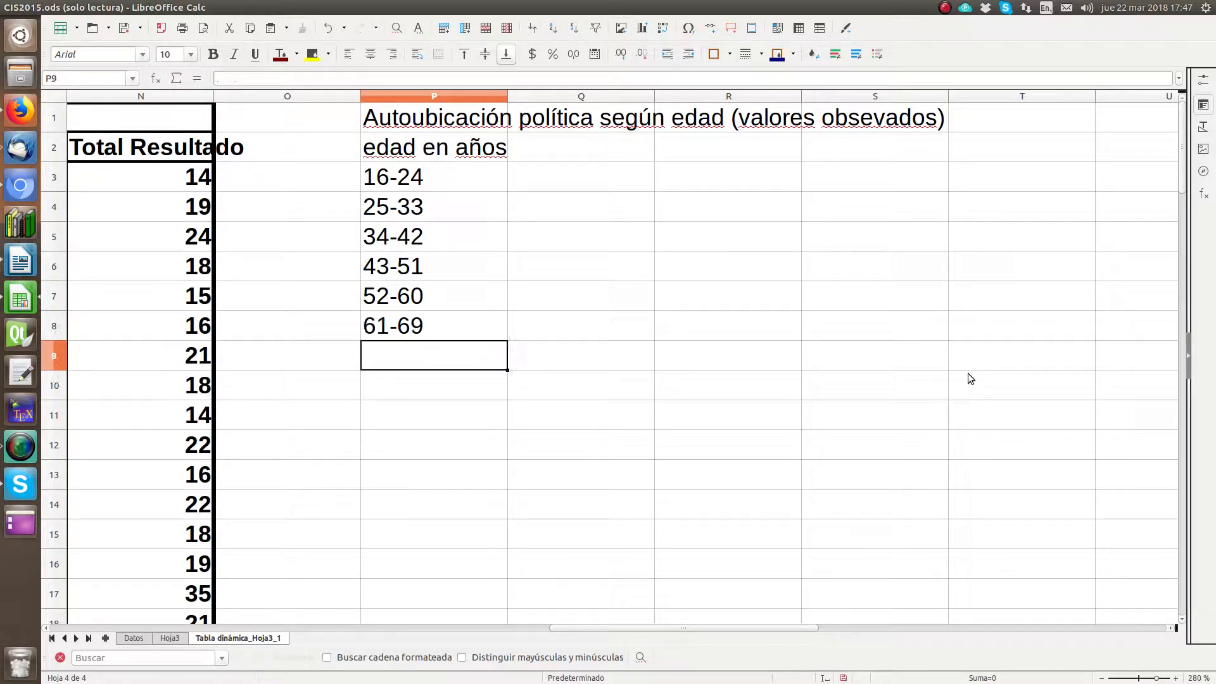
# Step: Complete the age ranges with 70-78 in cell P9 and >78 in cell P10
pyautogui.write('79')
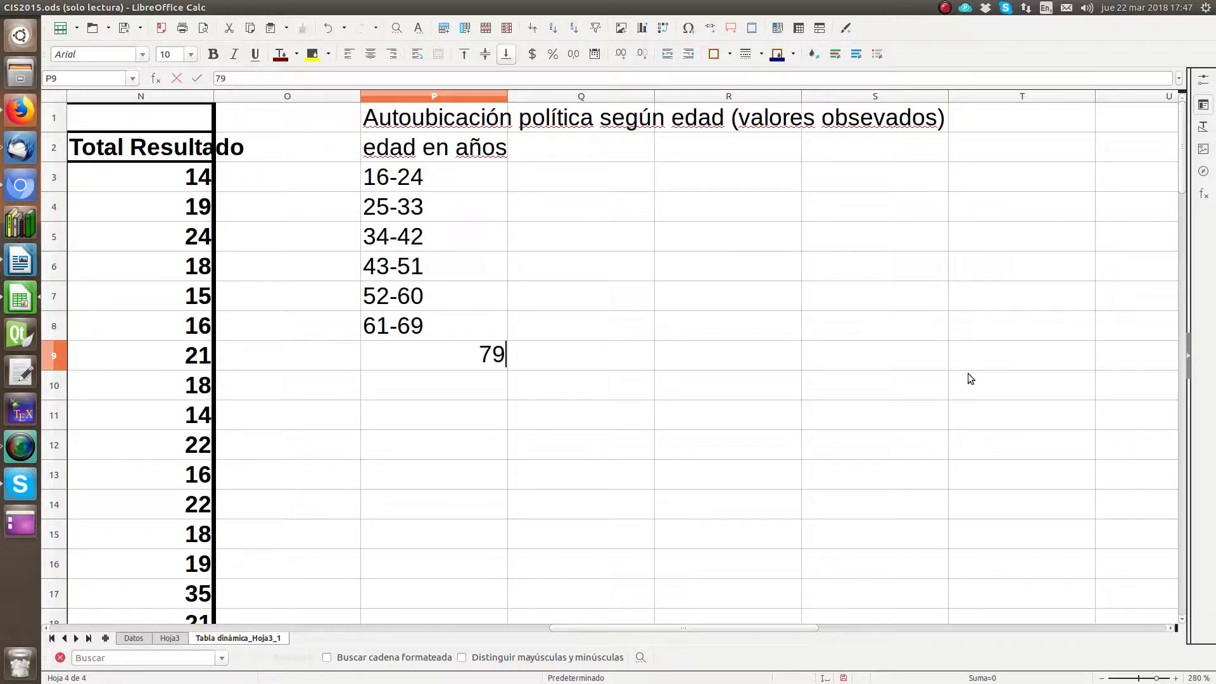
pyautogui.press('BackSpace')
pyautogui.write('0-78')
pyautogui.press('Return')
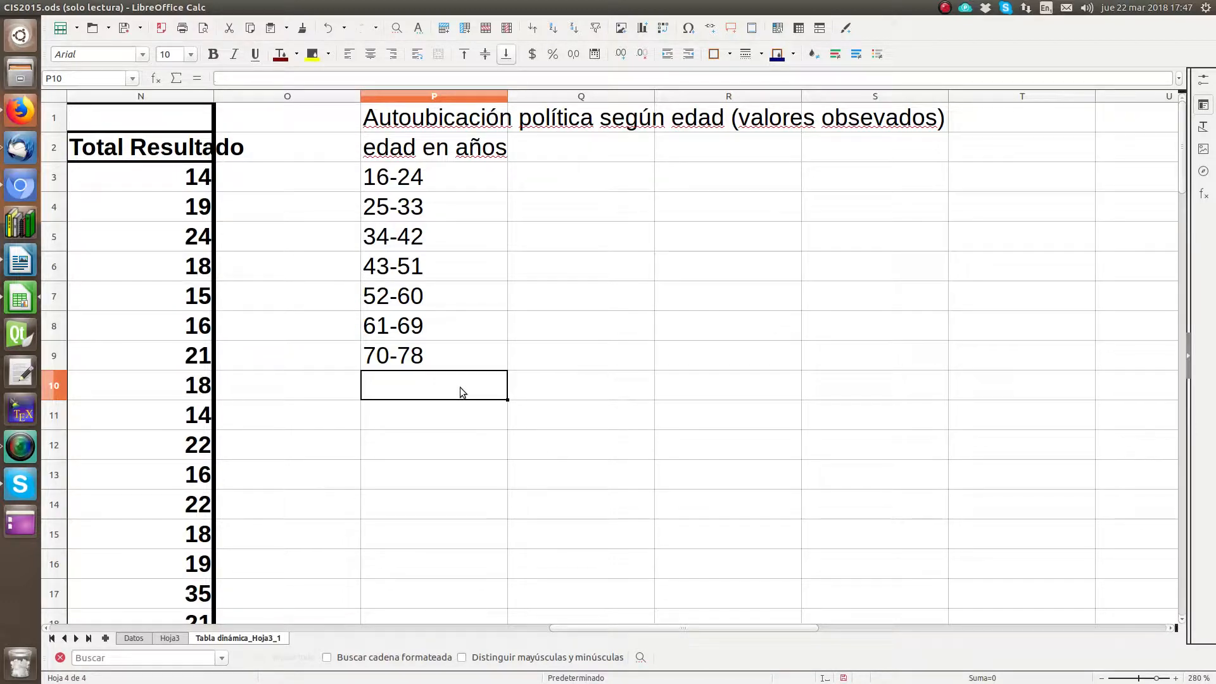
pyautogui.write('>78')
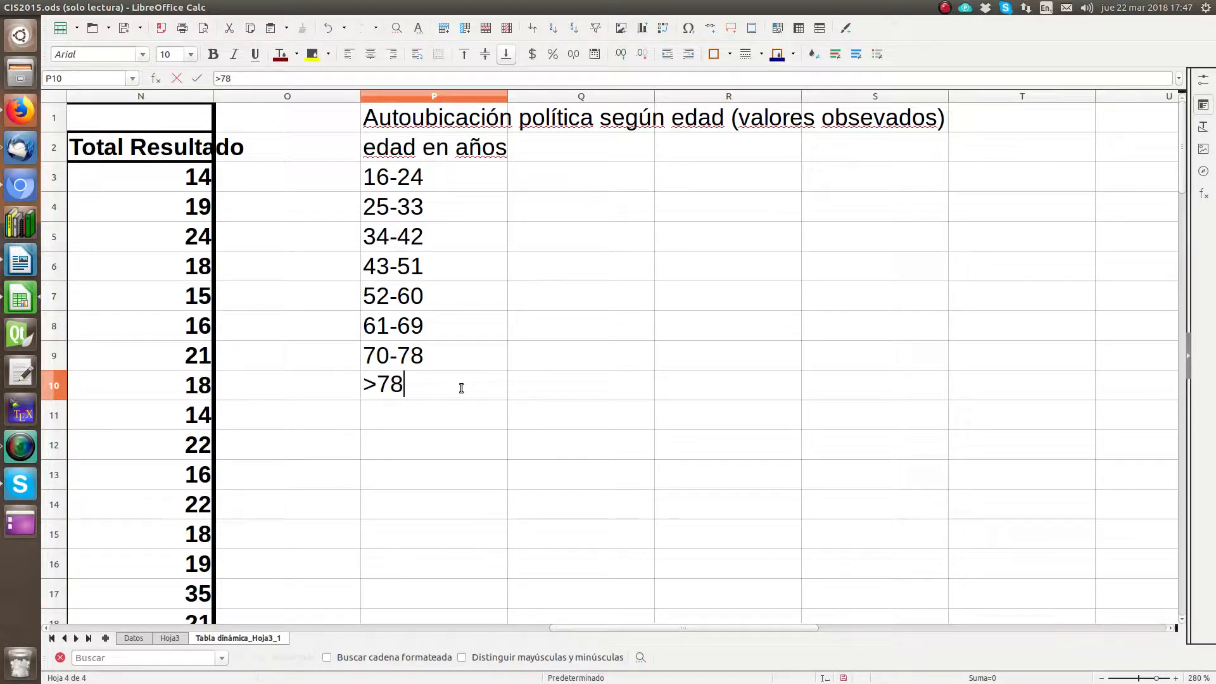
pyautogui.press('Right')
pyautogui.press('Left')
pyautogui.press('Down')
# Step: Label the row below the age ranges "Total" in cell P11
pyautogui.write('TOT')
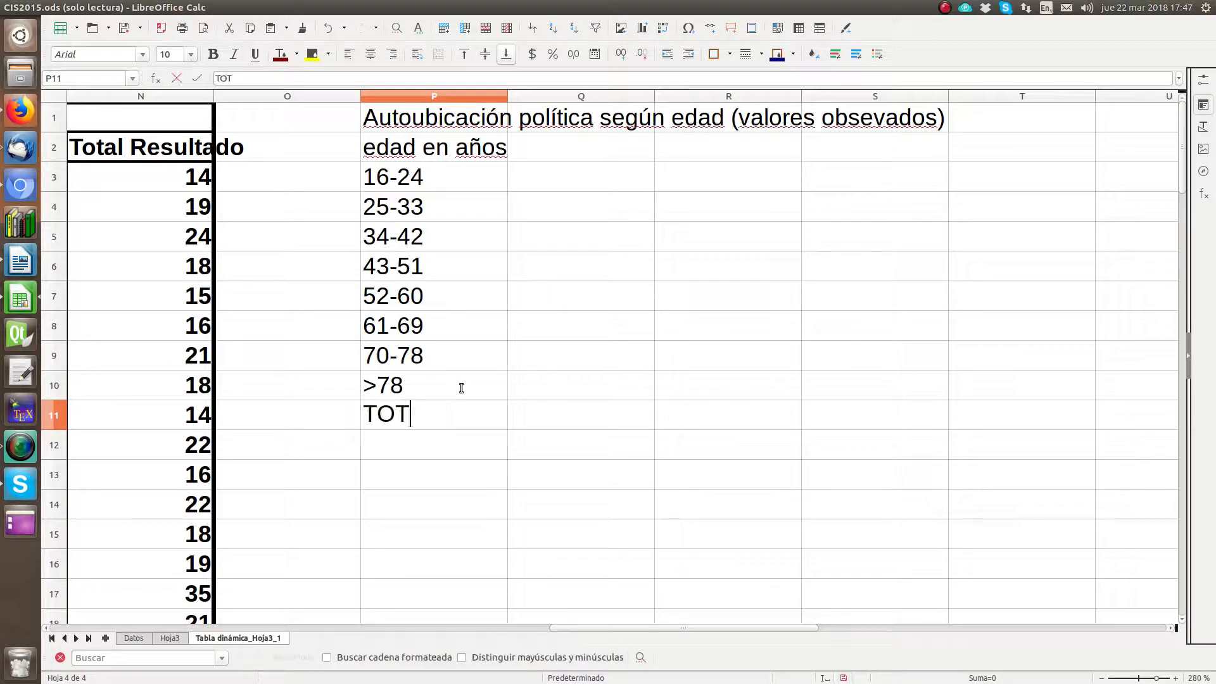
pyautogui.write('A')
pyautogui.press('BackSpace')
pyautogui.press('BackSpace')
pyautogui.press('BackSpace')
pyautogui.write('otal')
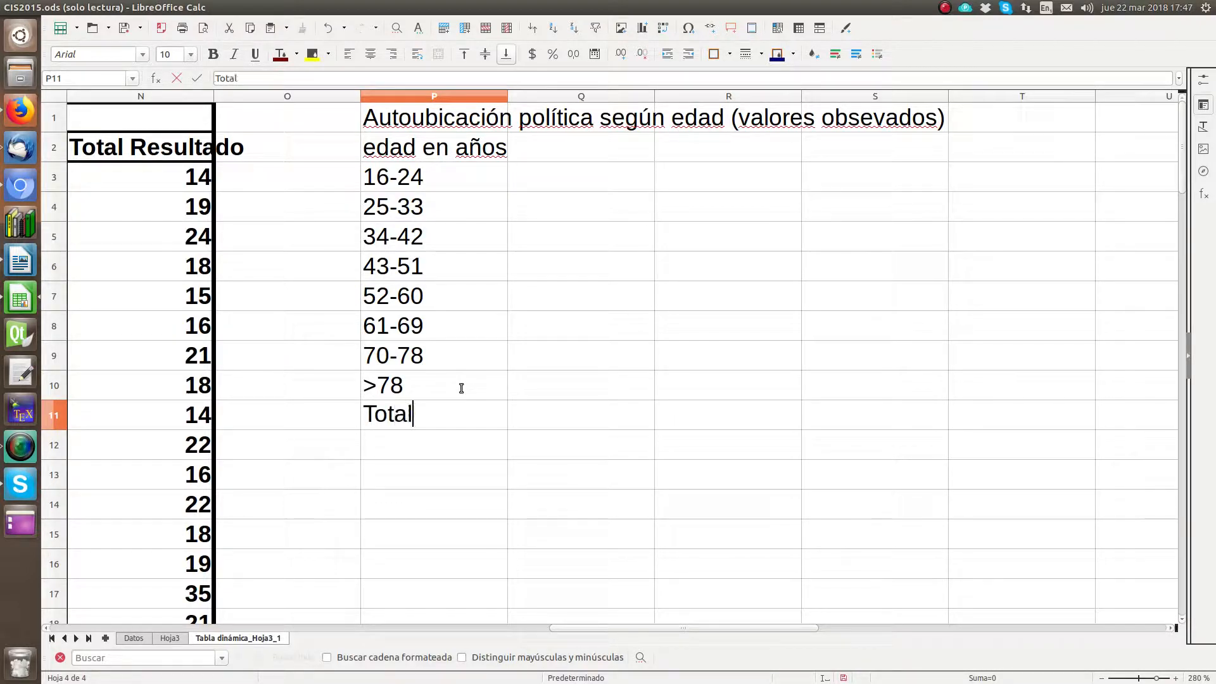
pyautogui.press('Right')
# Step: Examine the pivot table's self-placement scale headings in row 2, from the first score through the no-answer columns, and return to Q2
pyautogui.press('Up')
pyautogui.press('Up')
pyautogui.press('Up')
pyautogui.press('Up')
pyautogui.press('Up')
pyautogui.press('Up')
pyautogui.press('Up')
pyautogui.press('Up')
pyautogui.press('Up')
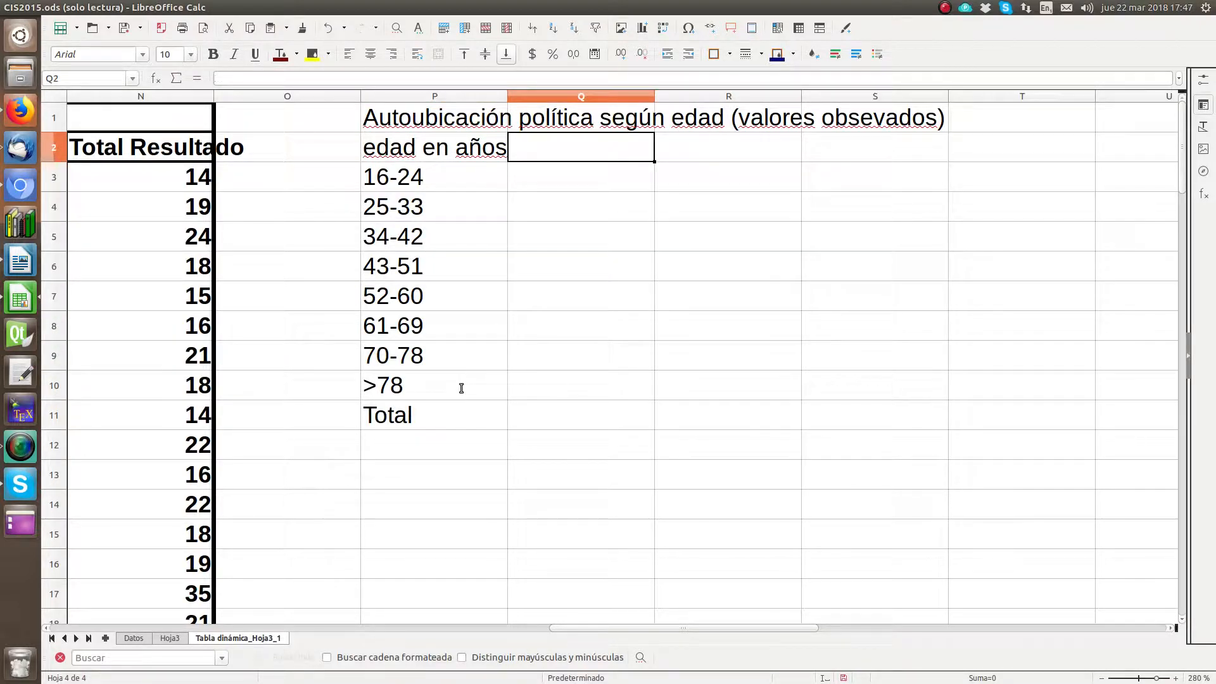
pyautogui.press('Left')
pyautogui.press('Left')
pyautogui.press('Left')
pyautogui.press('Left')
pyautogui.press('Left')
pyautogui.press('Left')
pyautogui.press('Left')
pyautogui.press('Left')
pyautogui.press('Left')
pyautogui.press('Left')
pyautogui.press('Left')
pyautogui.press('Left')
pyautogui.press('Left')
pyautogui.press('Left')
pyautogui.press('Left')
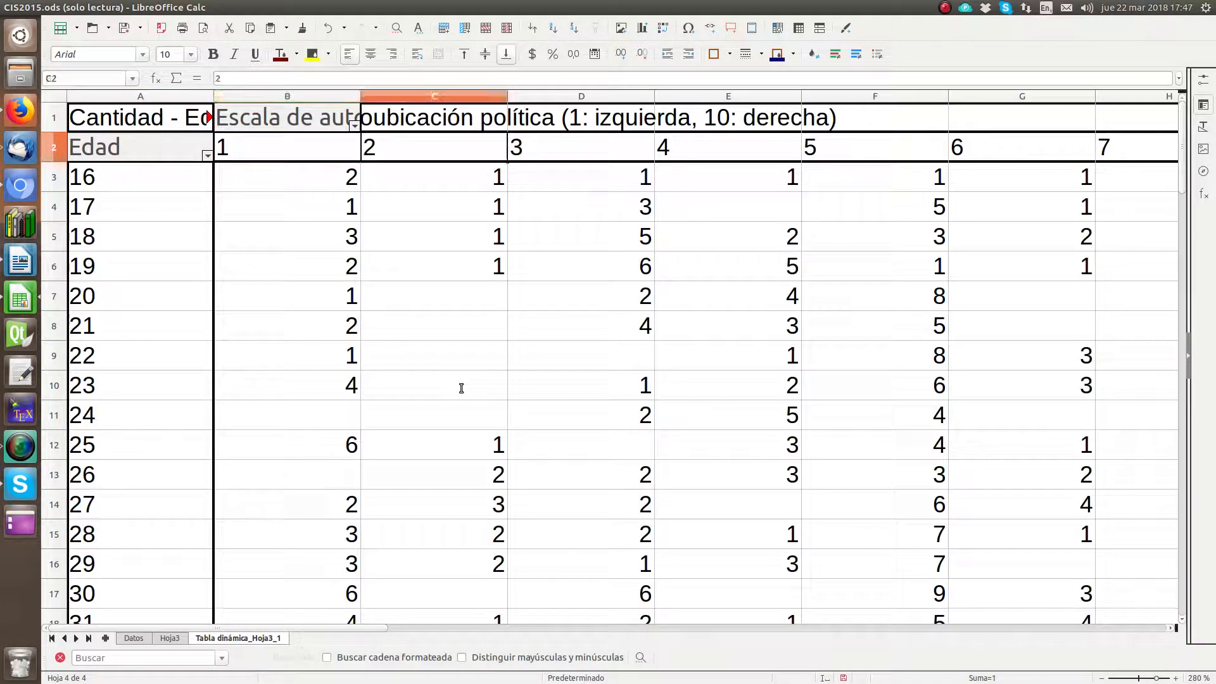
pyautogui.press('Right')
pyautogui.press('Right')
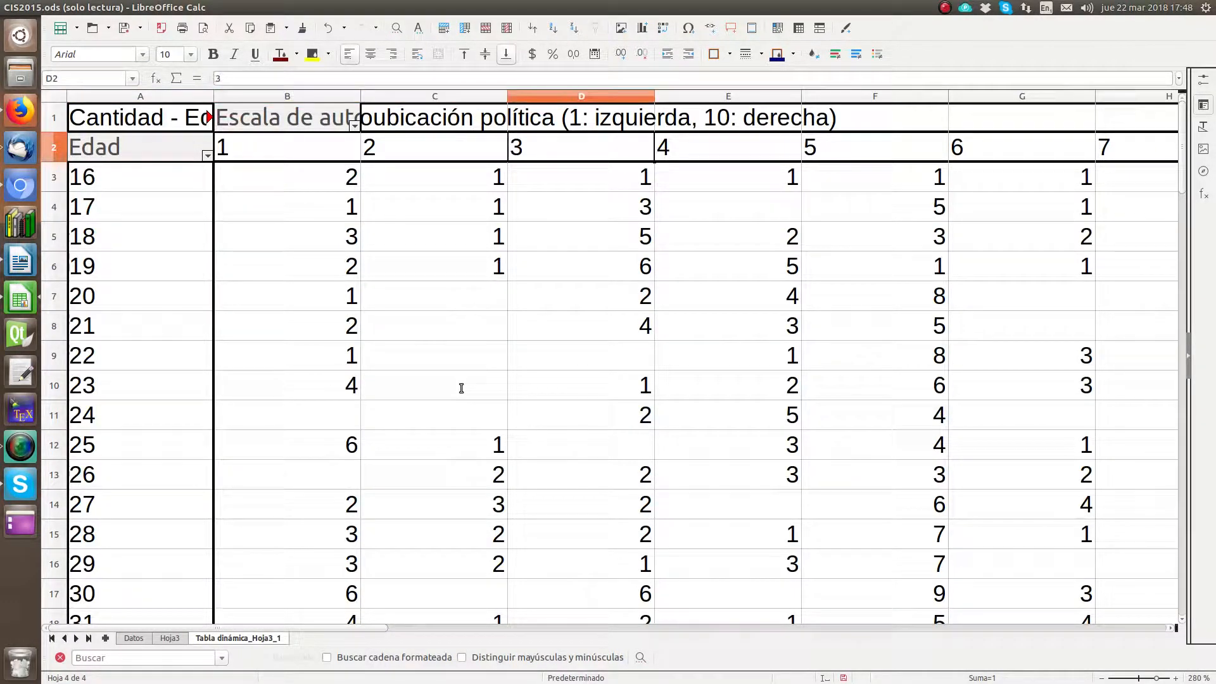
pyautogui.press('Right')
pyautogui.press('Right')
pyautogui.press('Right')
pyautogui.press('Right')
pyautogui.press('Right')
pyautogui.press('Right')
pyautogui.press('Right')
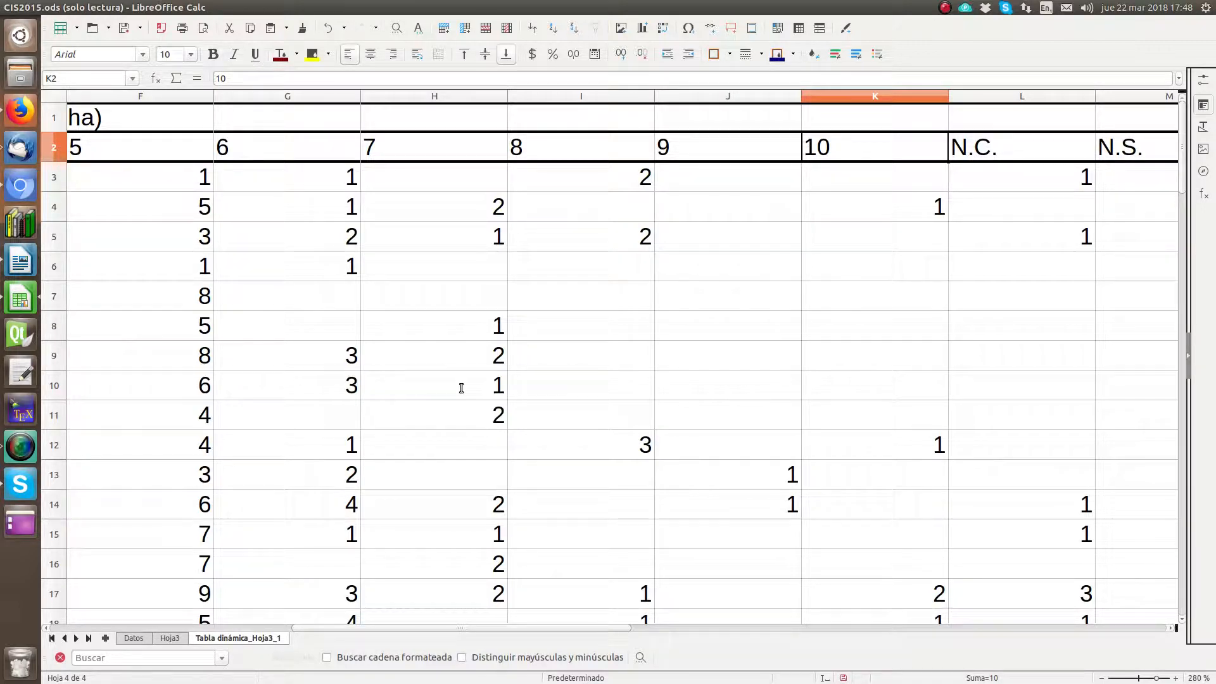
pyautogui.press('Right')
pyautogui.press('Right')
pyautogui.press('Right')
pyautogui.press('Right')
pyautogui.press('Right')
pyautogui.press('Right')
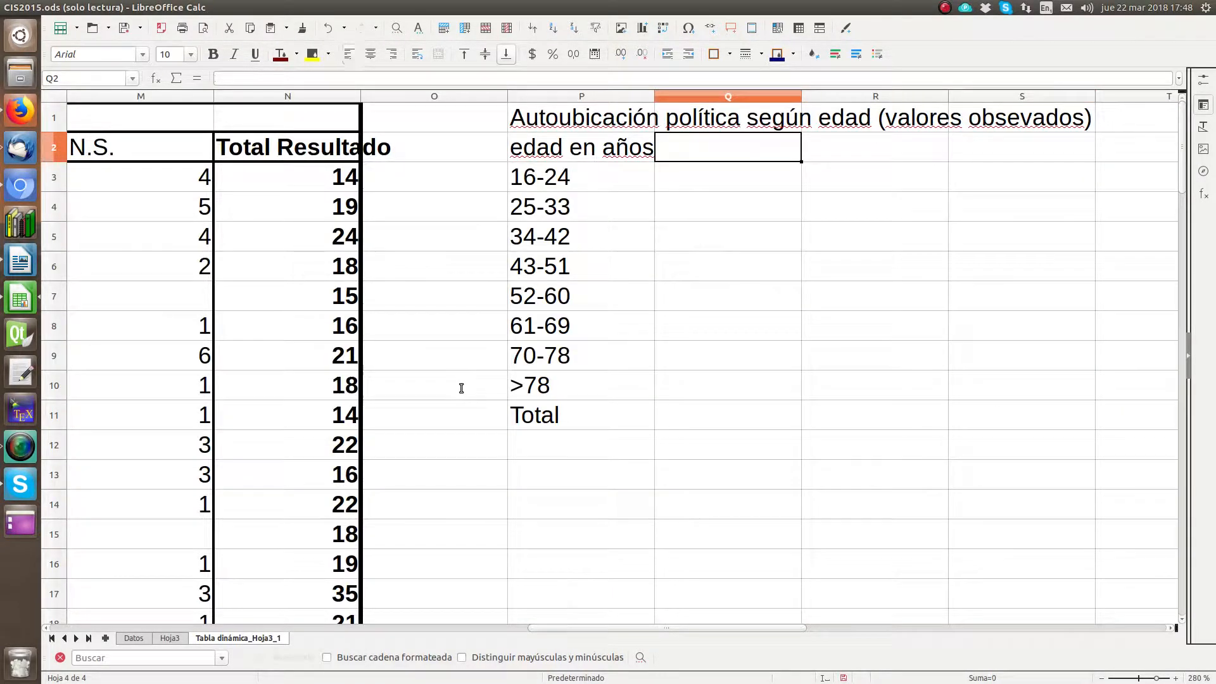
# Step: Enter the column headings "izquierda", "centro izquierda" and "centro" in cells Q2 to S2
pyautogui.write('izquierda')
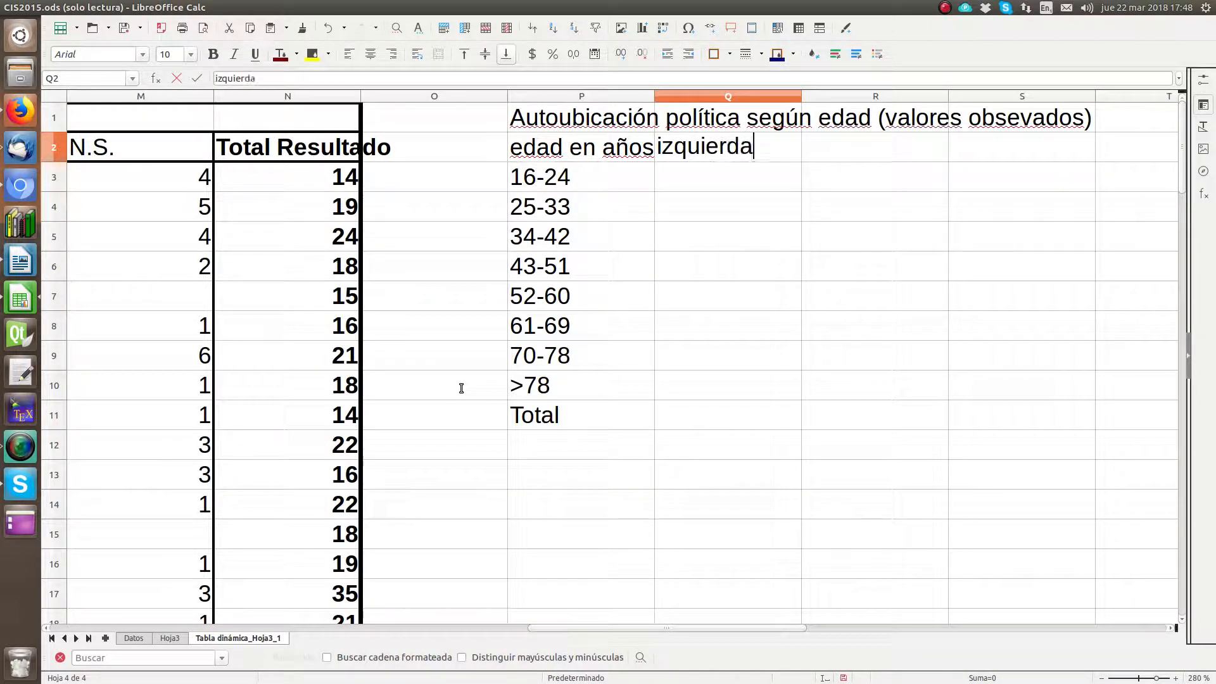
pyautogui.press('Tab')
pyautogui.write('centro in')
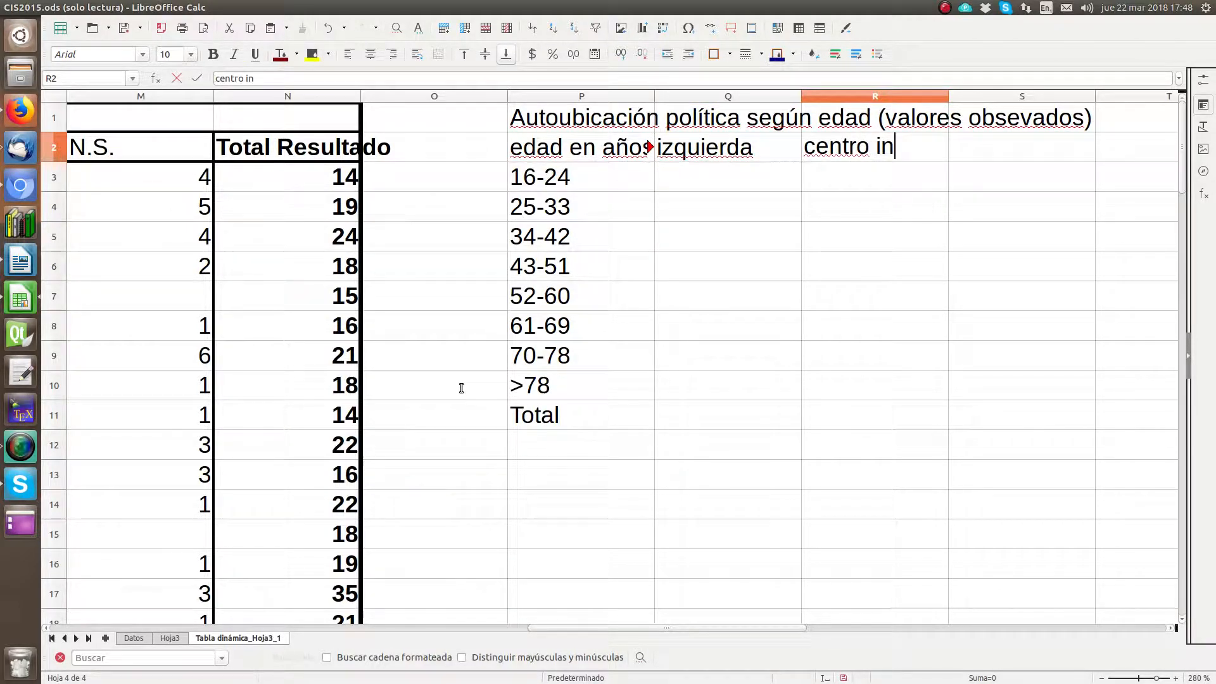
pyautogui.press('BackSpace')
pyautogui.write('zquierd')
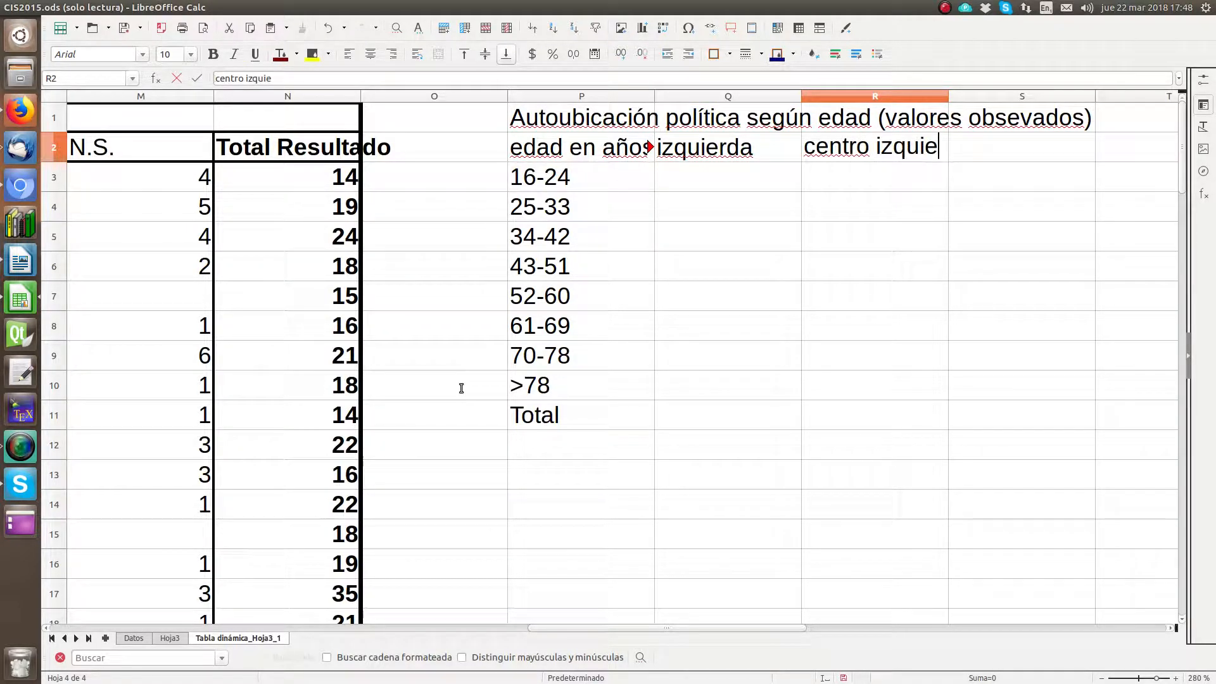
pyautogui.press('BackSpace')
pyautogui.press('BackSpace')
pyautogui.write('rda')
pyautogui.press('Tab')
pyautogui.write('centro')
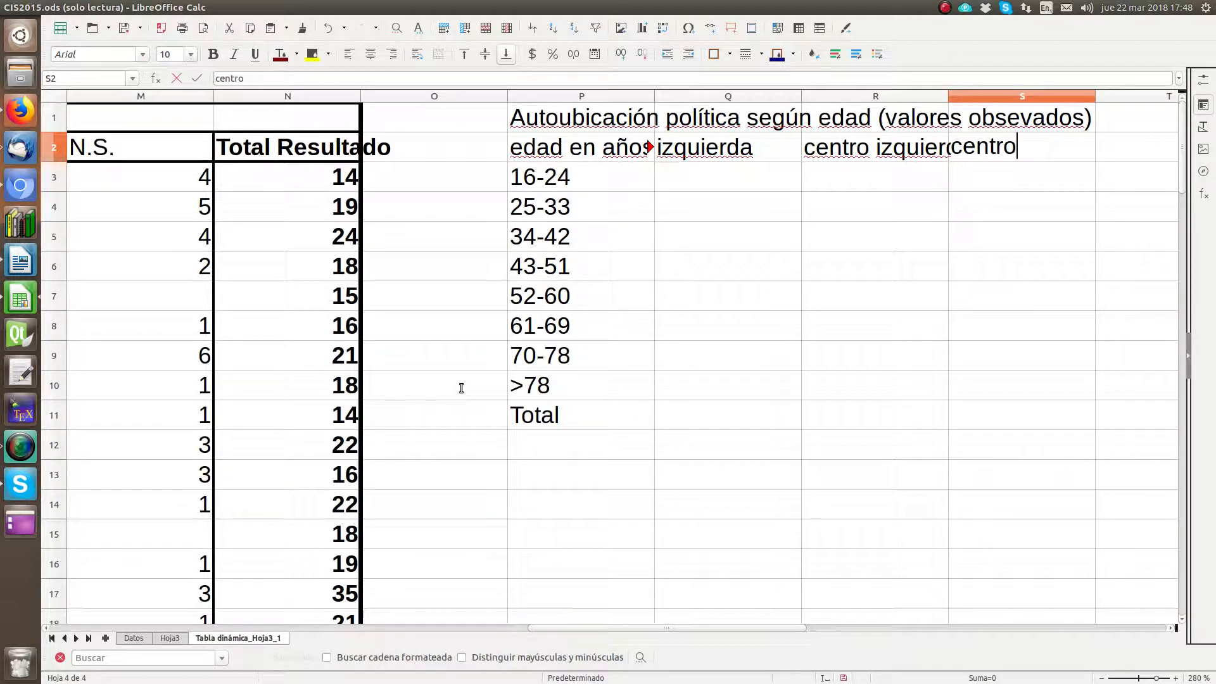
pyautogui.press('Tab')
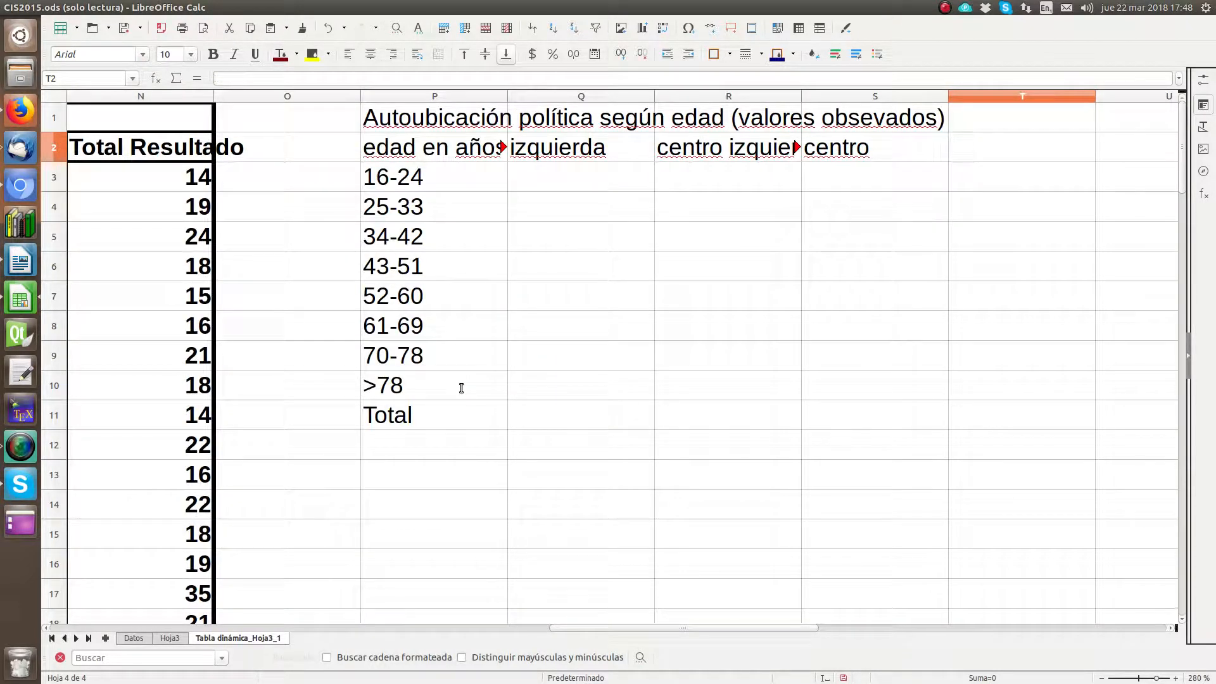
# Step: Enter the remaining column headings "centro derecha", "derecha" and "Total" in cells T2 to V2
pyautogui.write('centro derecha')
pyautogui.press('Tab')
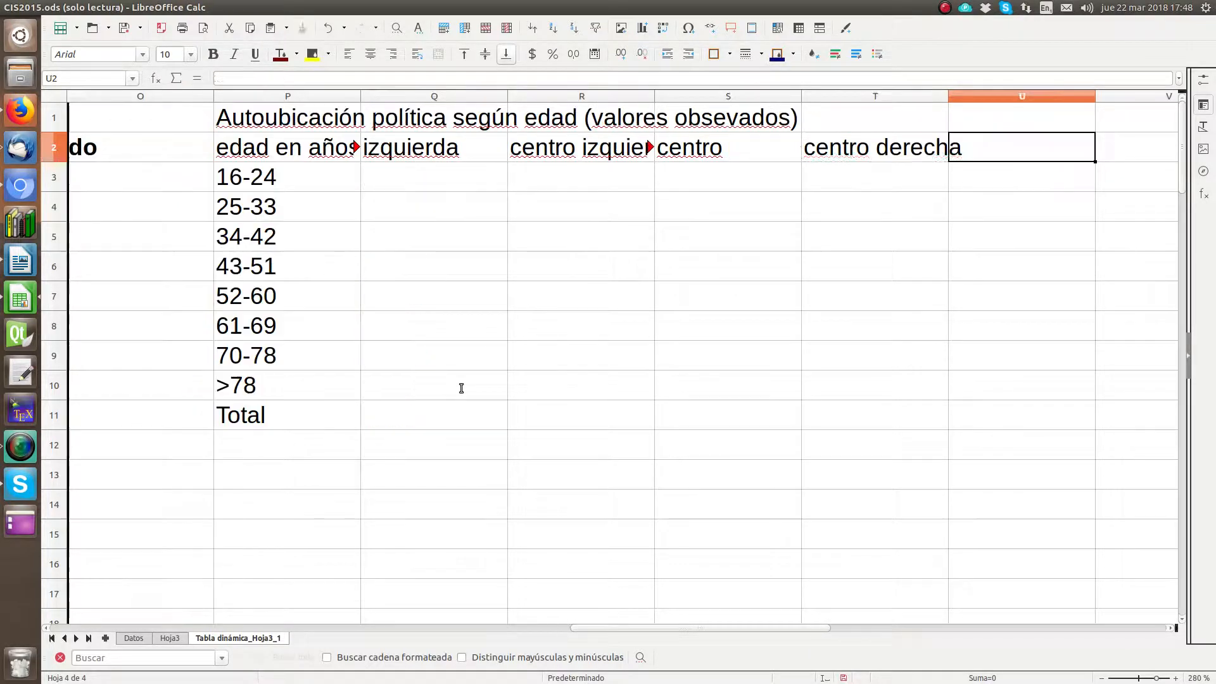
pyautogui.write('dere')
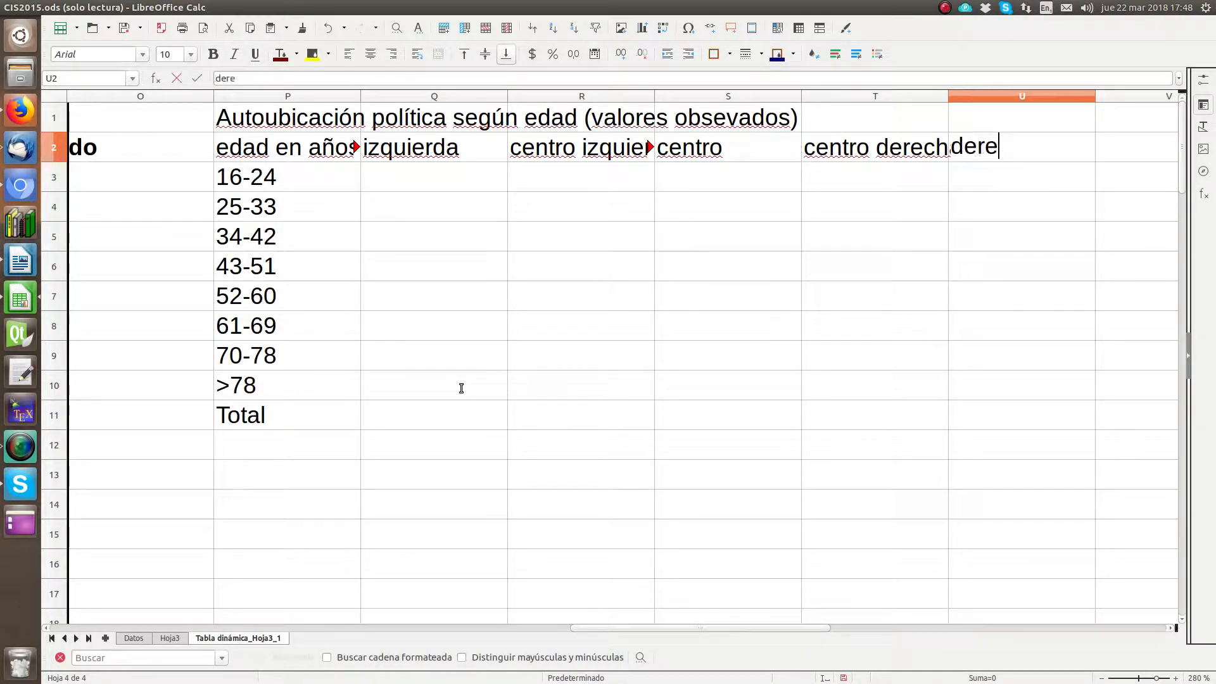
pyautogui.write('cha')
pyautogui.press('Tab')
pyautogui.write('Total')
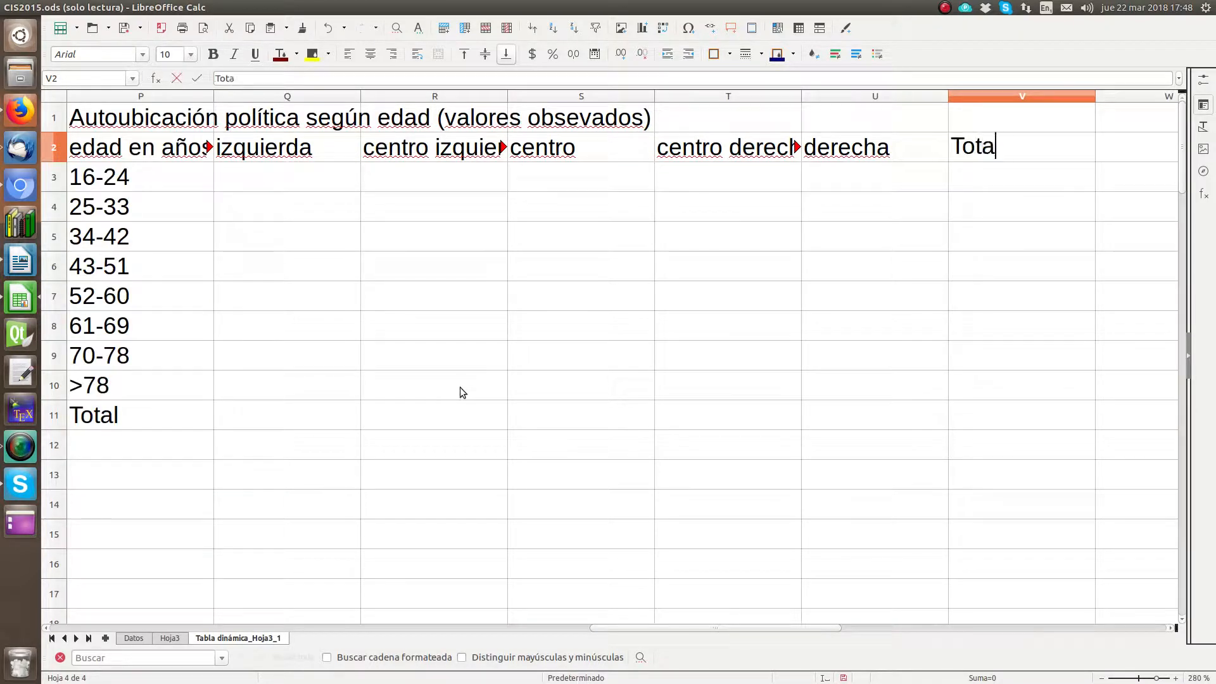
pyautogui.press('Return')
# Step: Merge and center the title across cells P1 to V1, moving the contents of the hidden cells into the first cell
pyautogui.press('Up')
pyautogui.press('Up')
pyautogui.press('Left')
pyautogui.hotkey('shift', 'Right')
pyautogui.hotkey('shift', 'Right')
pyautogui.hotkey('shift', 'Right')
pyautogui.hotkey('shift', 'Right')
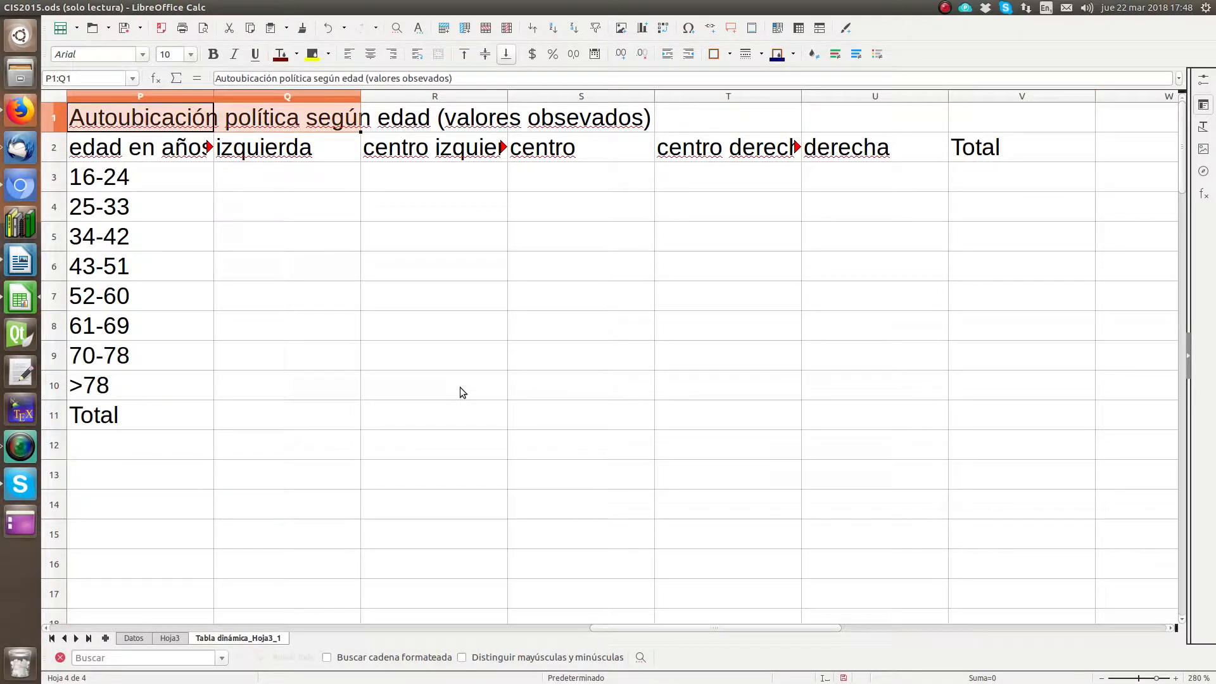
pyautogui.hotkey('shift', 'Right')
pyautogui.hotkey('shift', 'Right')
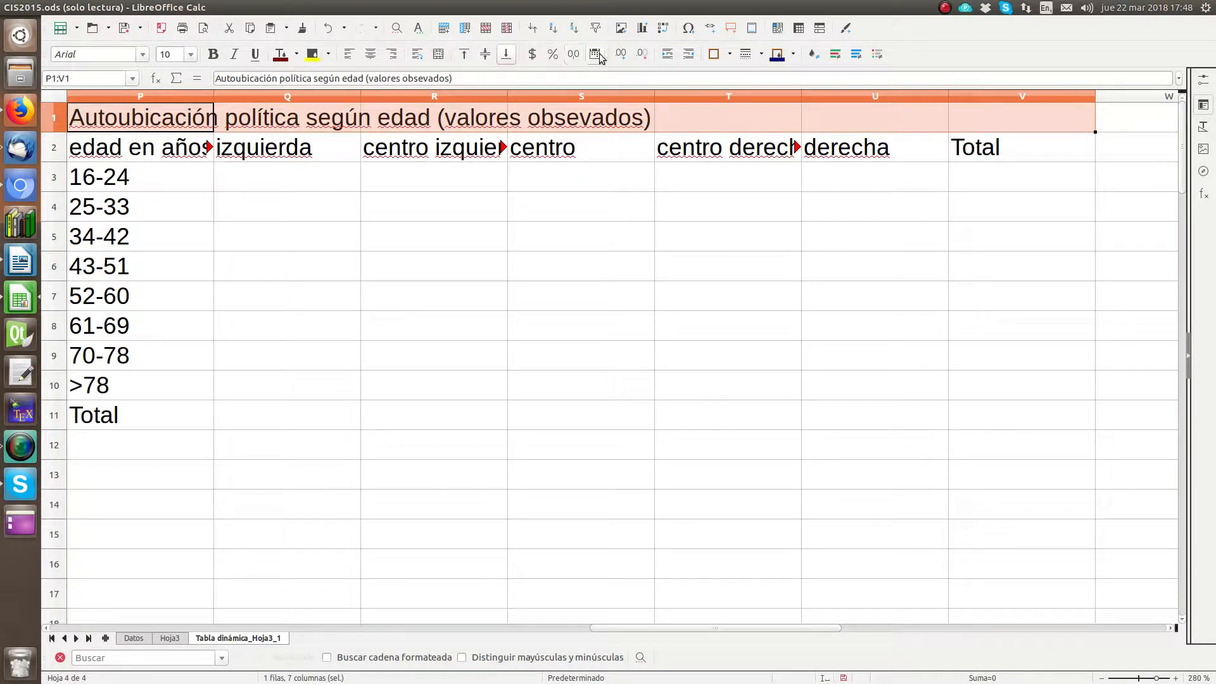
pyautogui.click(438, 56)
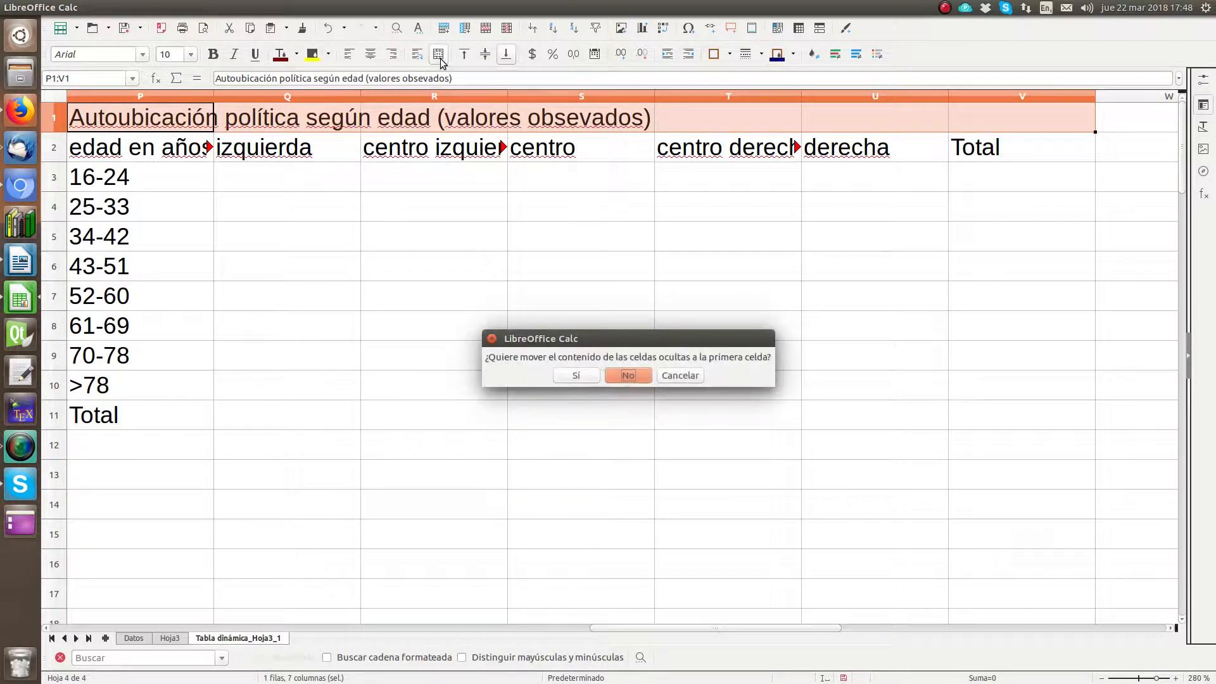
pyautogui.click(574, 377)
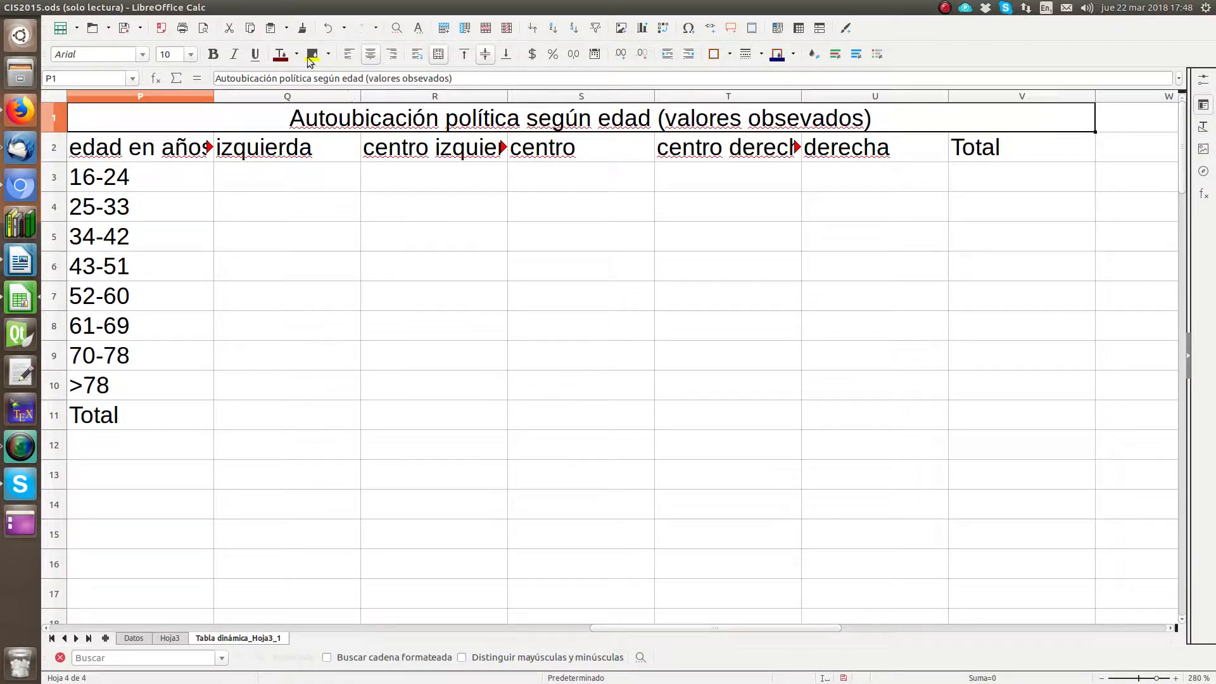
# Step: Format the merged title in row 1 as bold and left-aligned, with a dark purple background and automatic font colour
pyautogui.click(213, 55)
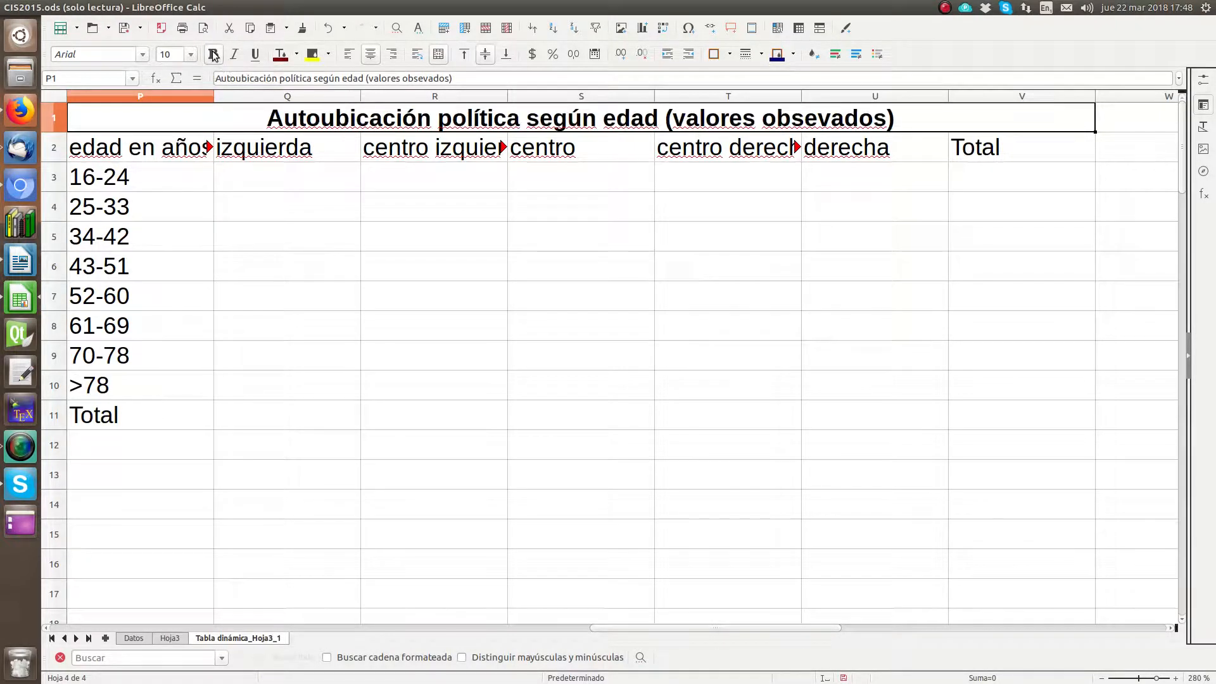
pyautogui.click(352, 57)
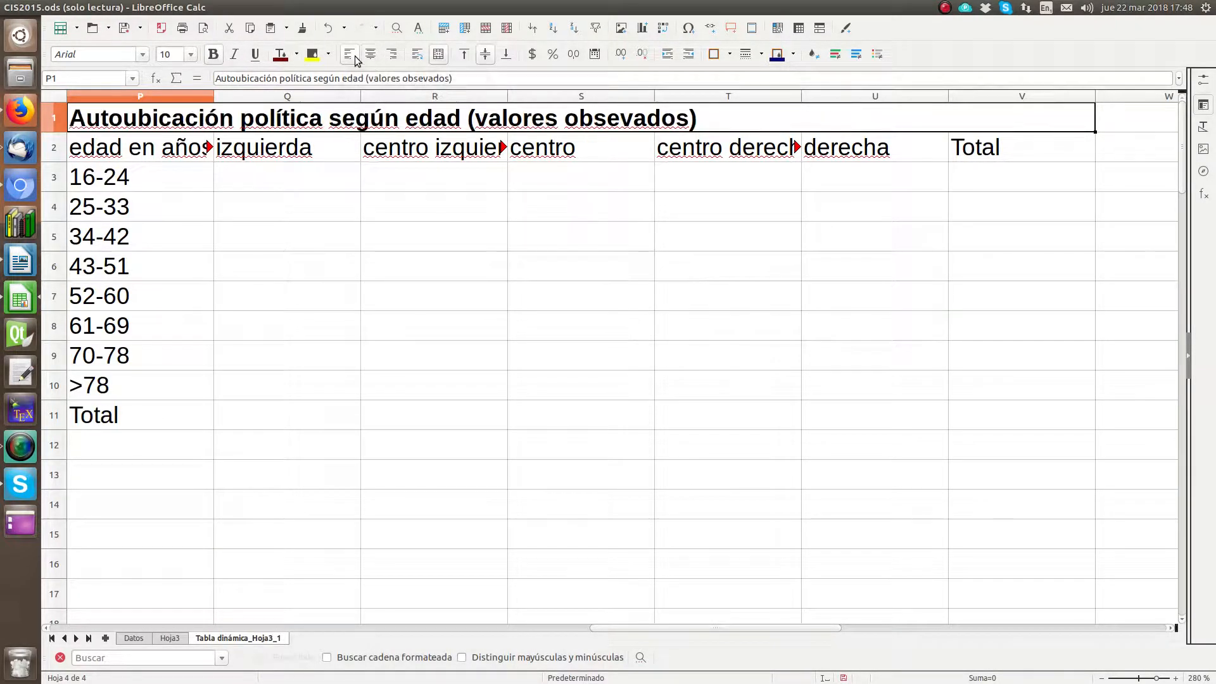
pyautogui.click(328, 54)
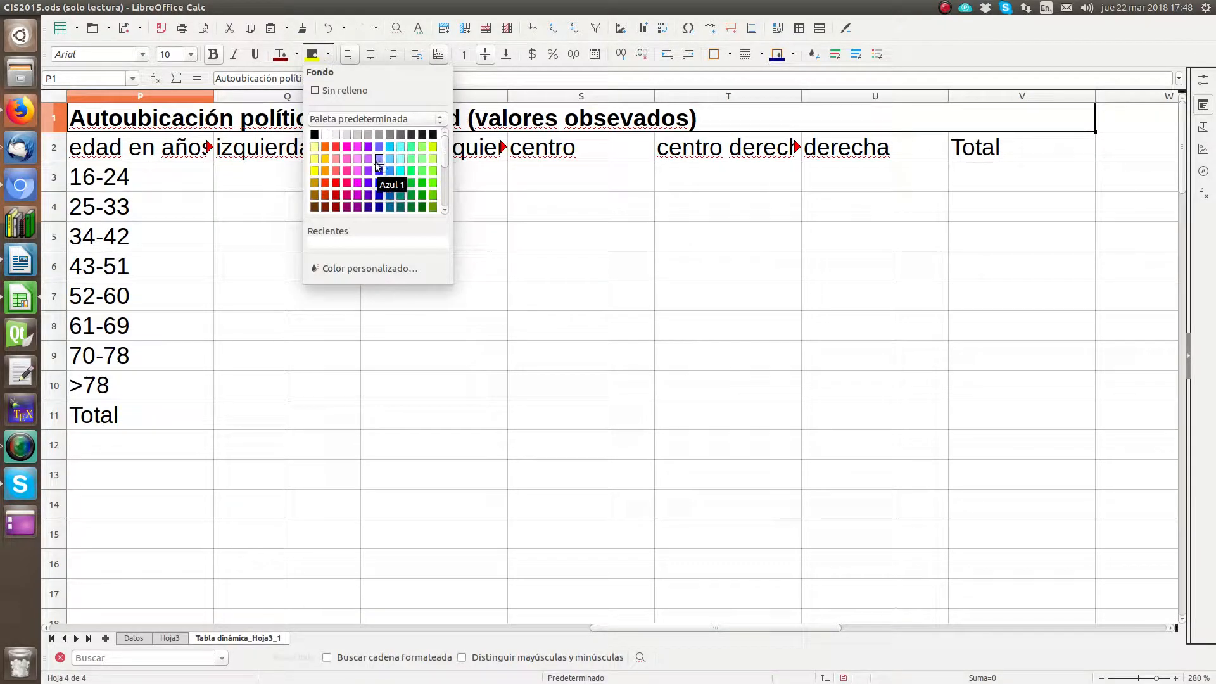
pyautogui.click(368, 195)
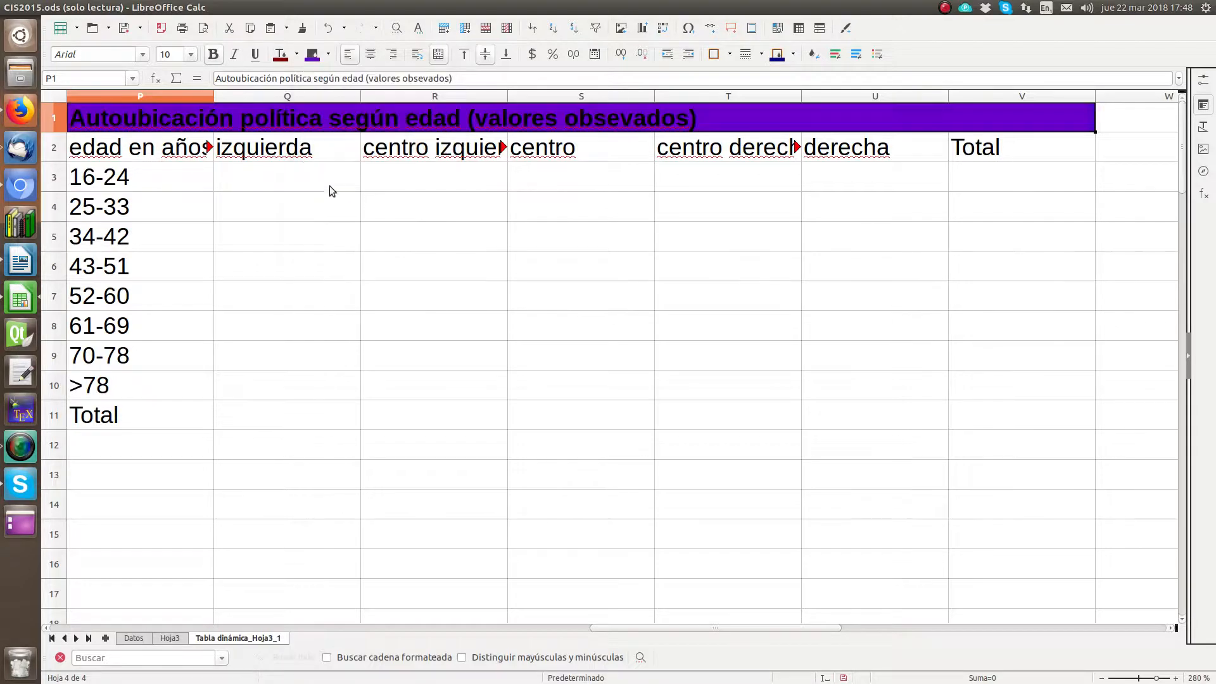
pyautogui.click(296, 54)
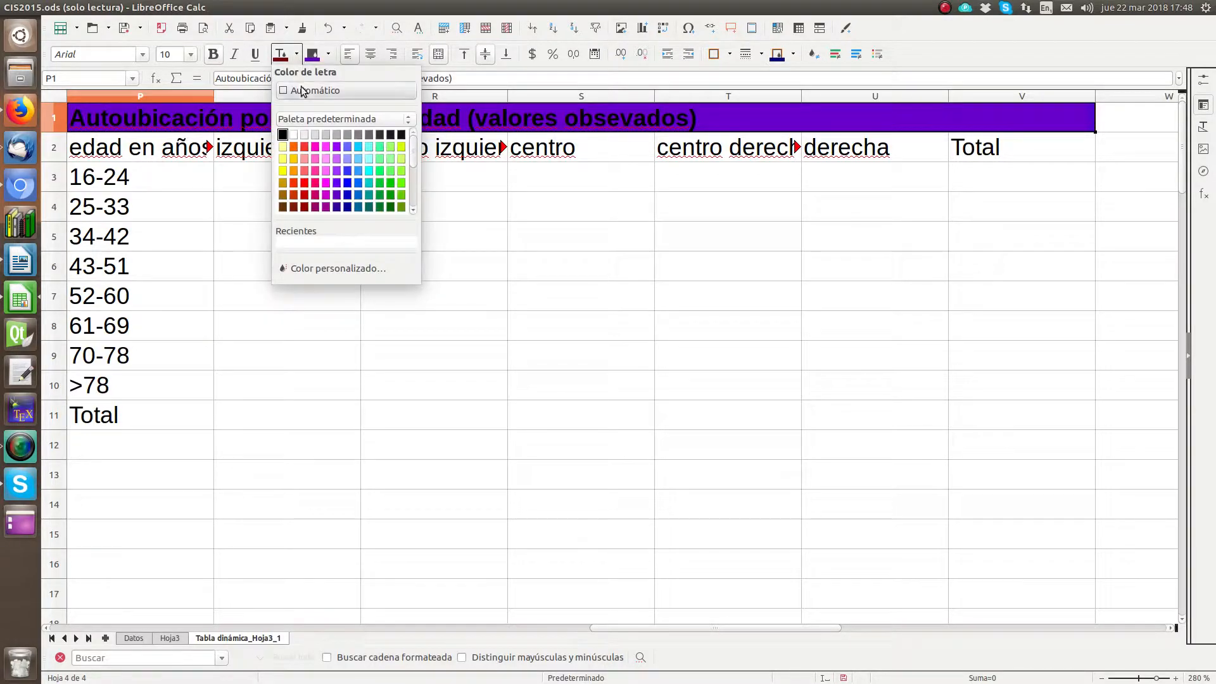
pyautogui.click(304, 91)
# Step: Make row 2 about twice as tall and wrap the text of the column headings in P2:V2
pyautogui.click(182, 149)
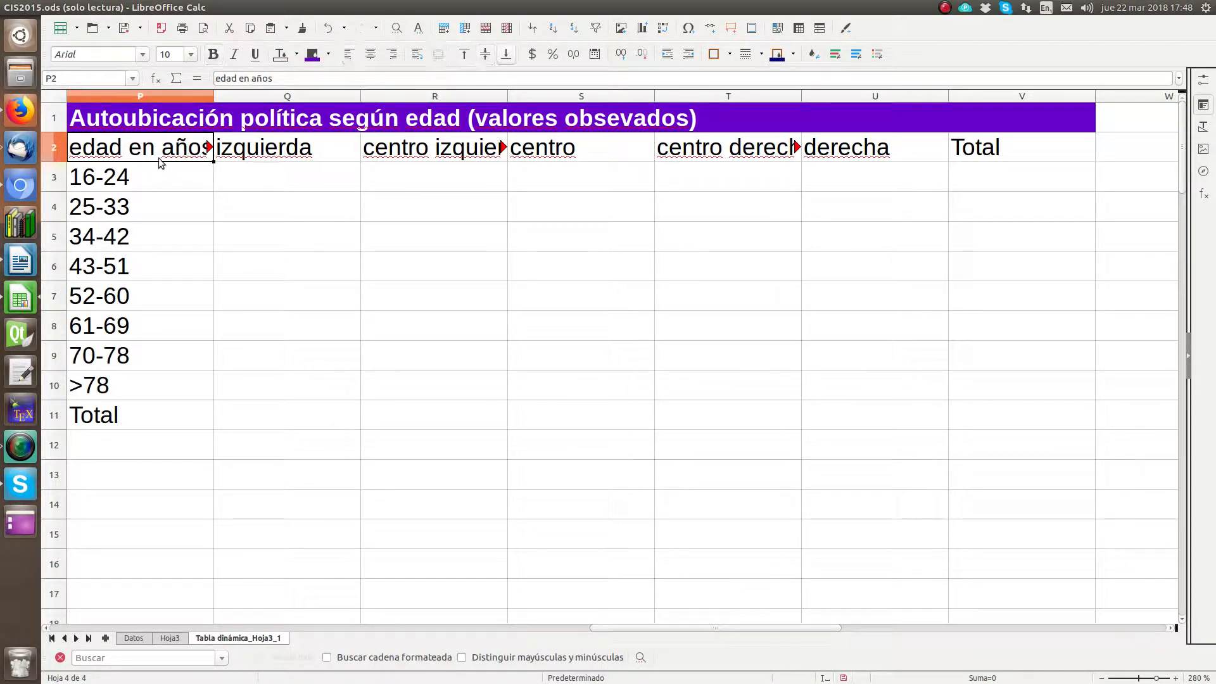
pyautogui.moveTo(61, 163); pyautogui.dragTo(60, 190)
pyautogui.click(956, 167)
pyautogui.moveTo(956, 168); pyautogui.dragTo(183, 142)
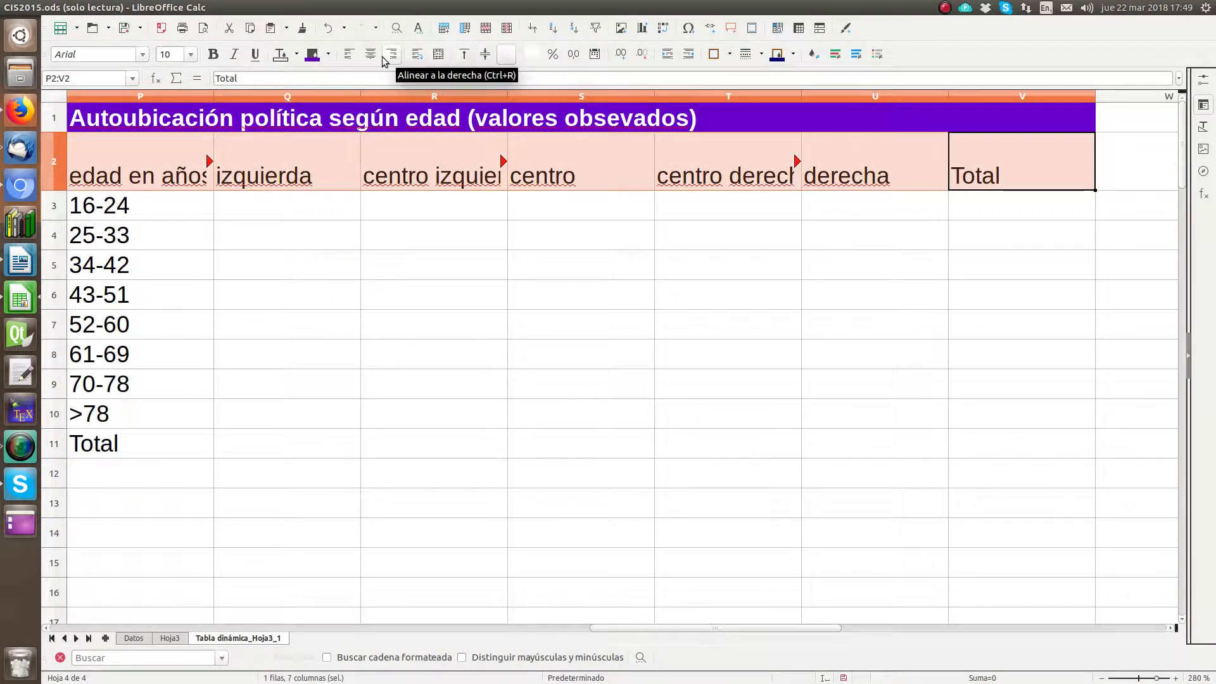
pyautogui.click(418, 57)
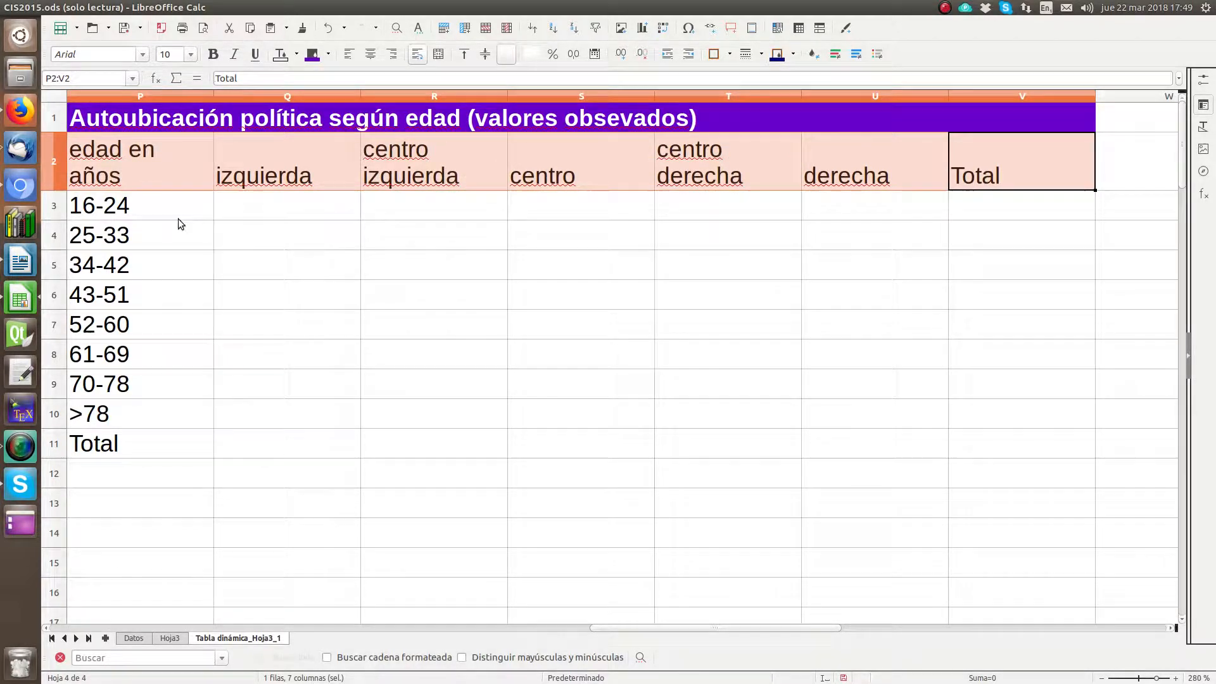
# Step: Apply outer and inner borders to every cell of the table in P1:V11
pyautogui.moveTo(126, 454); pyautogui.dragTo(903, 127)
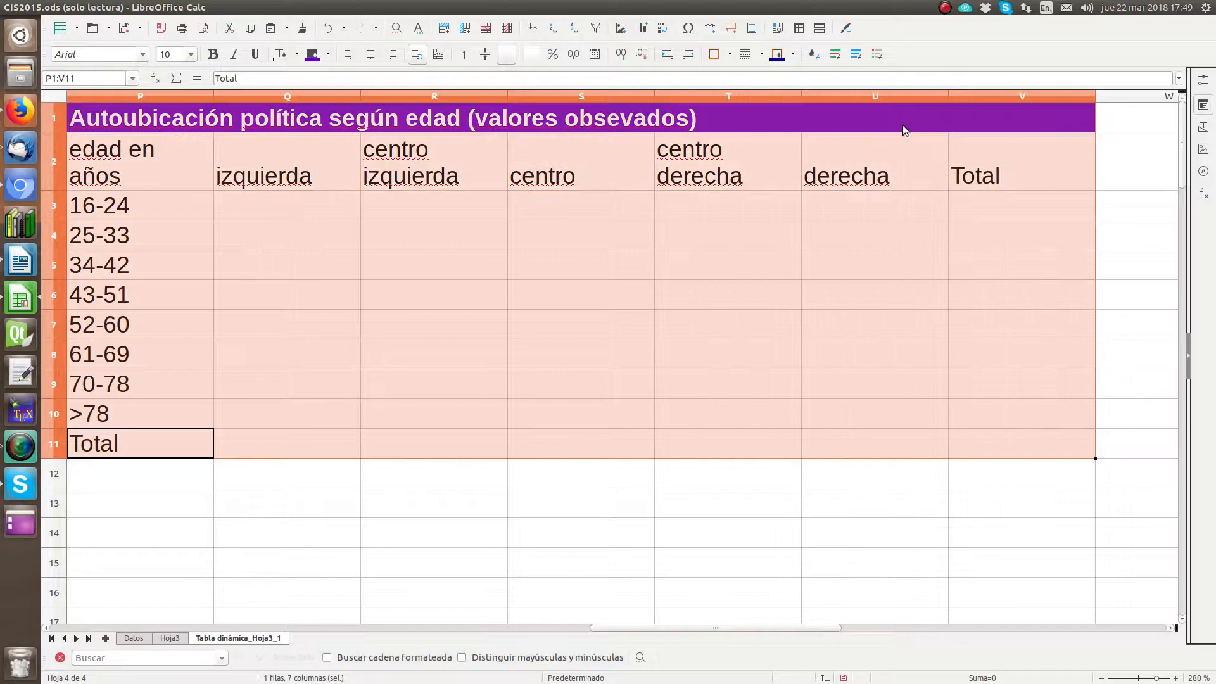
pyautogui.click(716, 55)
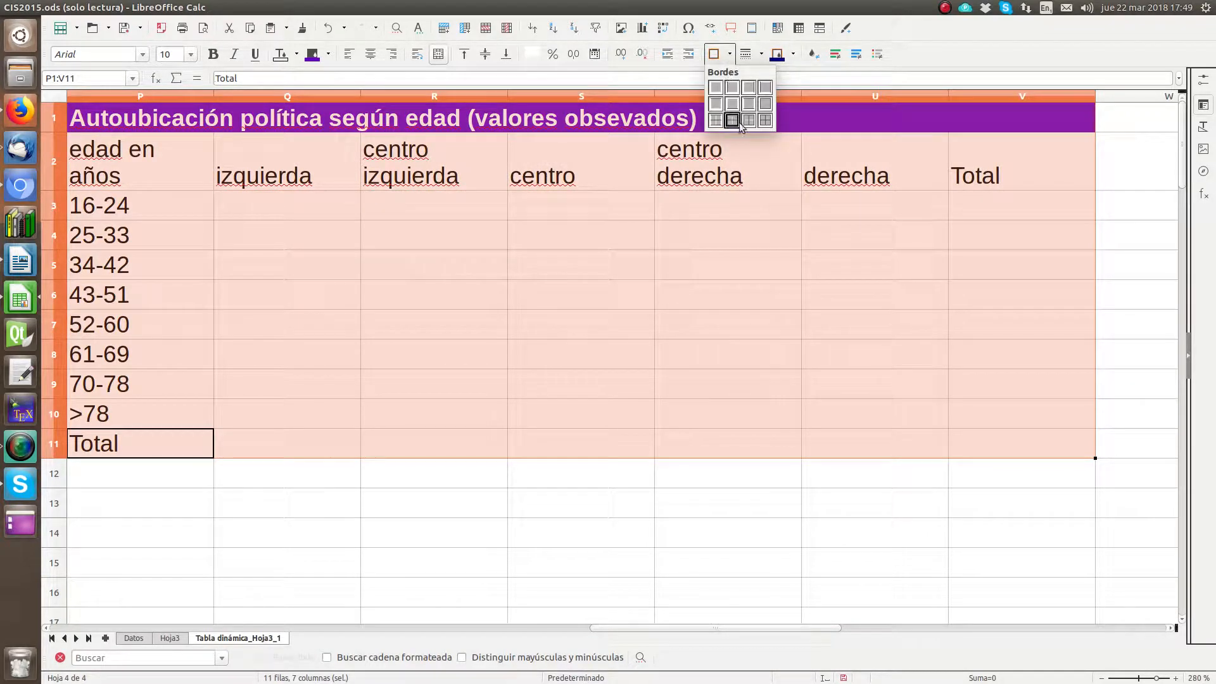
pyautogui.click(765, 122)
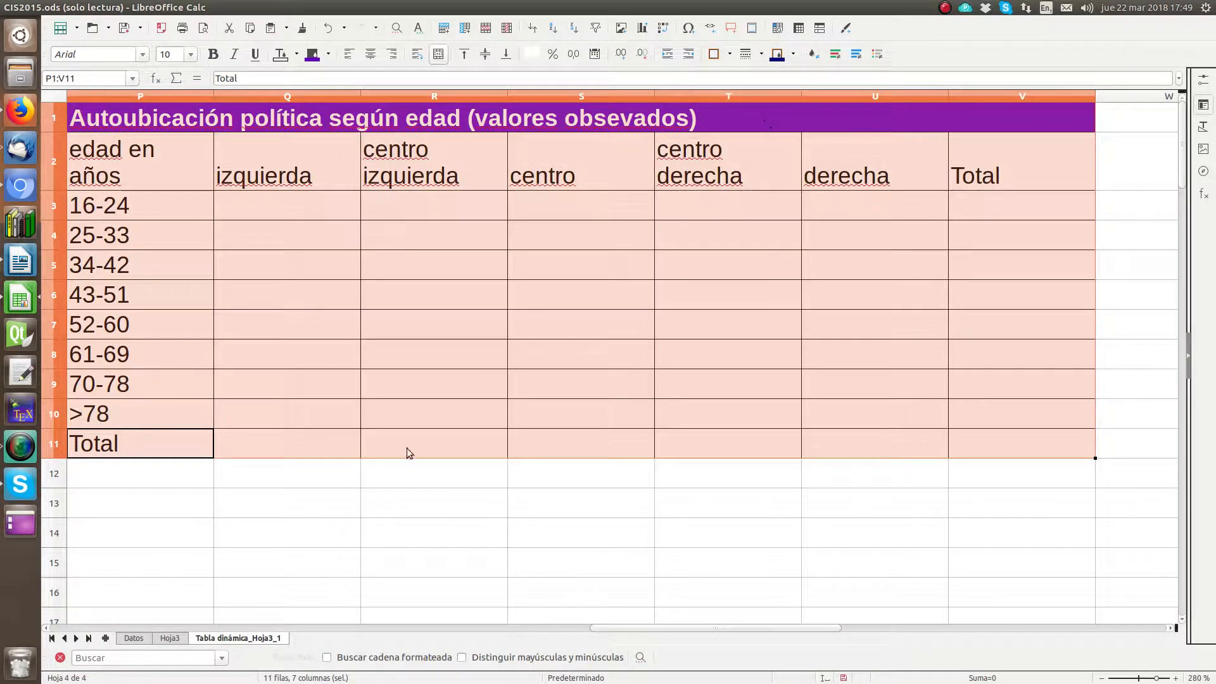
pyautogui.click(279, 487)
# Step: Reduce the sheet zoom to 75% and examine the pivot table from its headings to its total row, alongside the new table
pyautogui.click(297, 194)
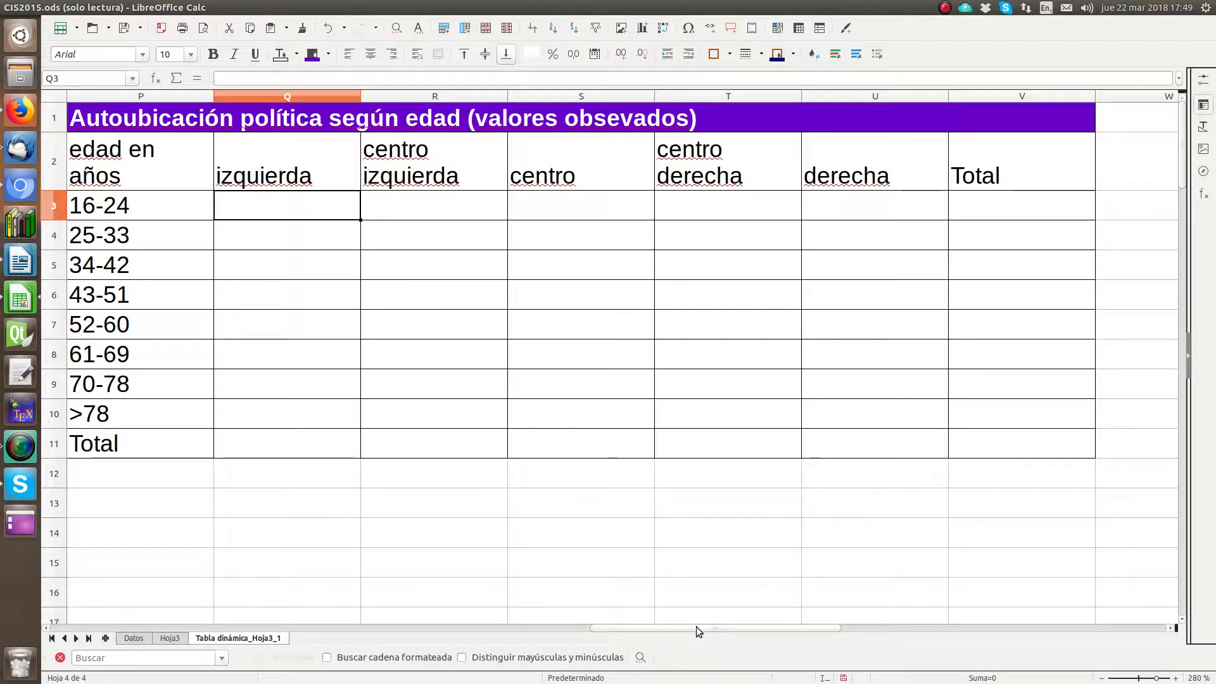
pyautogui.moveTo(697, 625); pyautogui.dragTo(240, 675)
pyautogui.scroll(-3, 1007, 410)
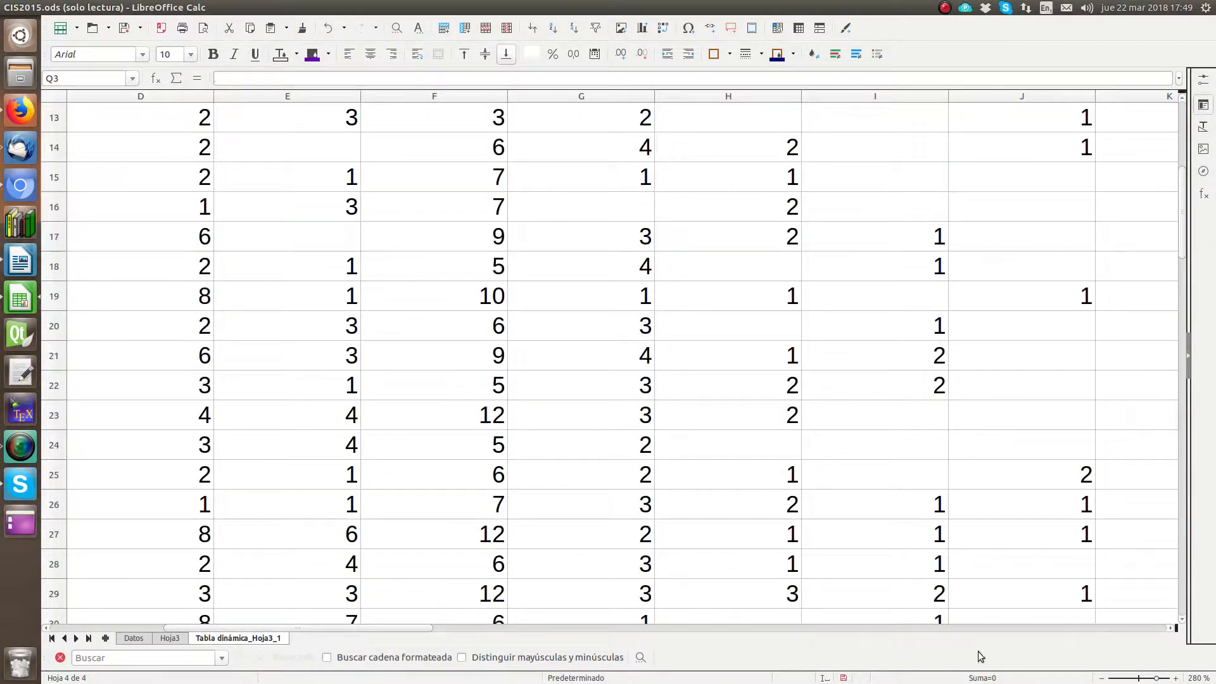
pyautogui.click(1103, 678)
pyautogui.click(1103, 678)
pyautogui.click(1103, 678)
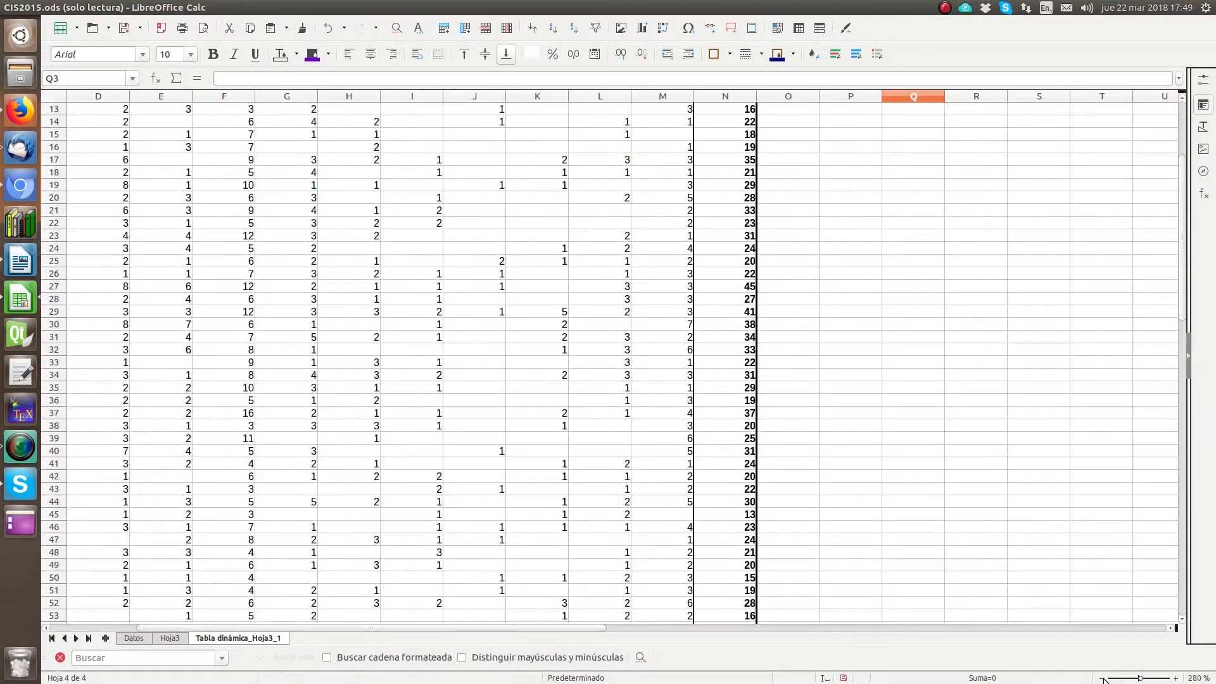
pyautogui.click(1103, 678)
pyautogui.click(1103, 679)
pyautogui.scroll(4, 675, 405)
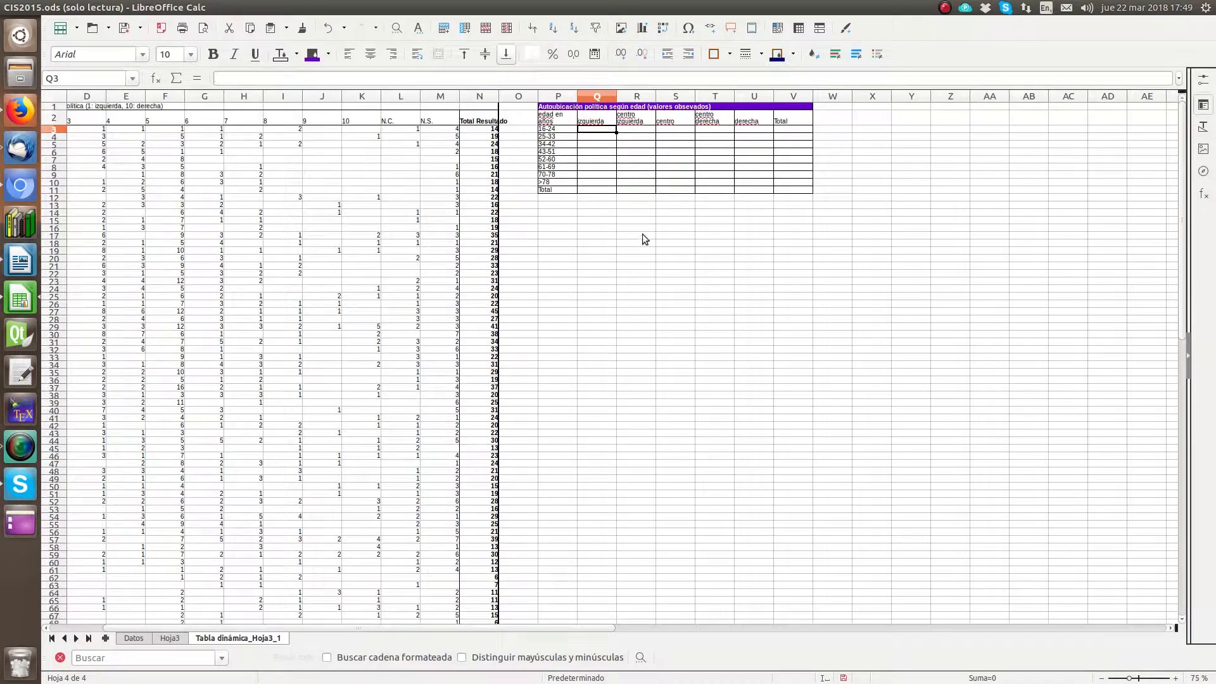
pyautogui.moveTo(522, 627); pyautogui.dragTo(375, 644)
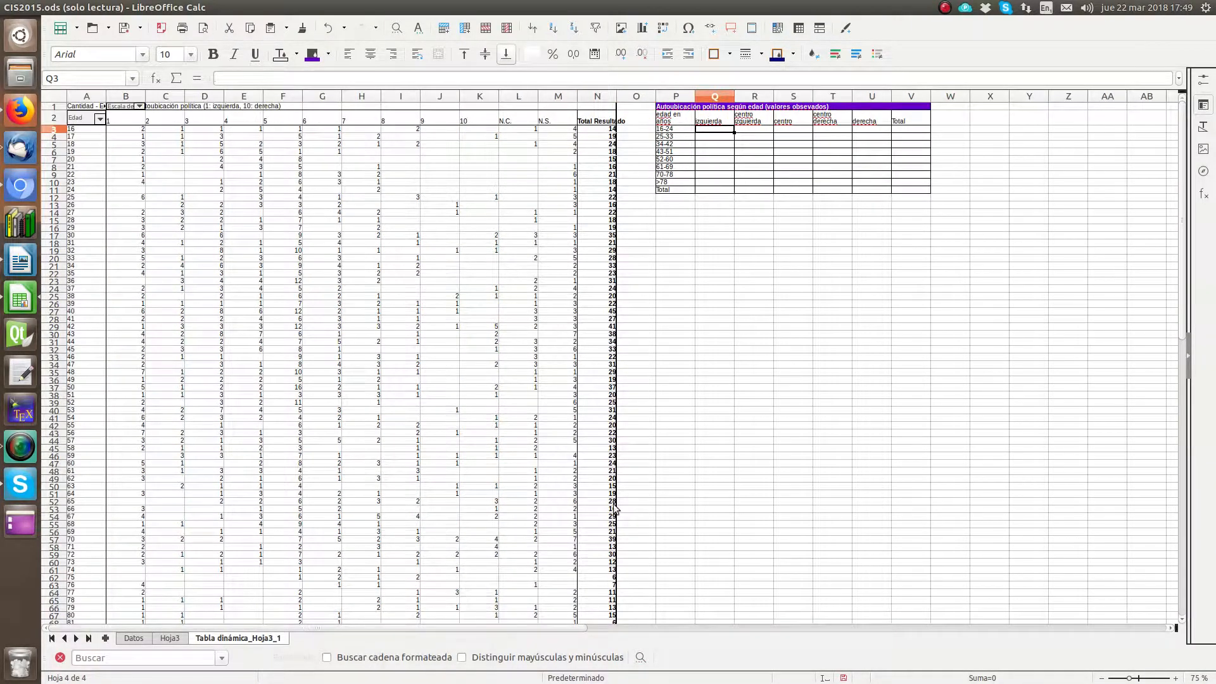
pyautogui.scroll(-5, 614, 508)
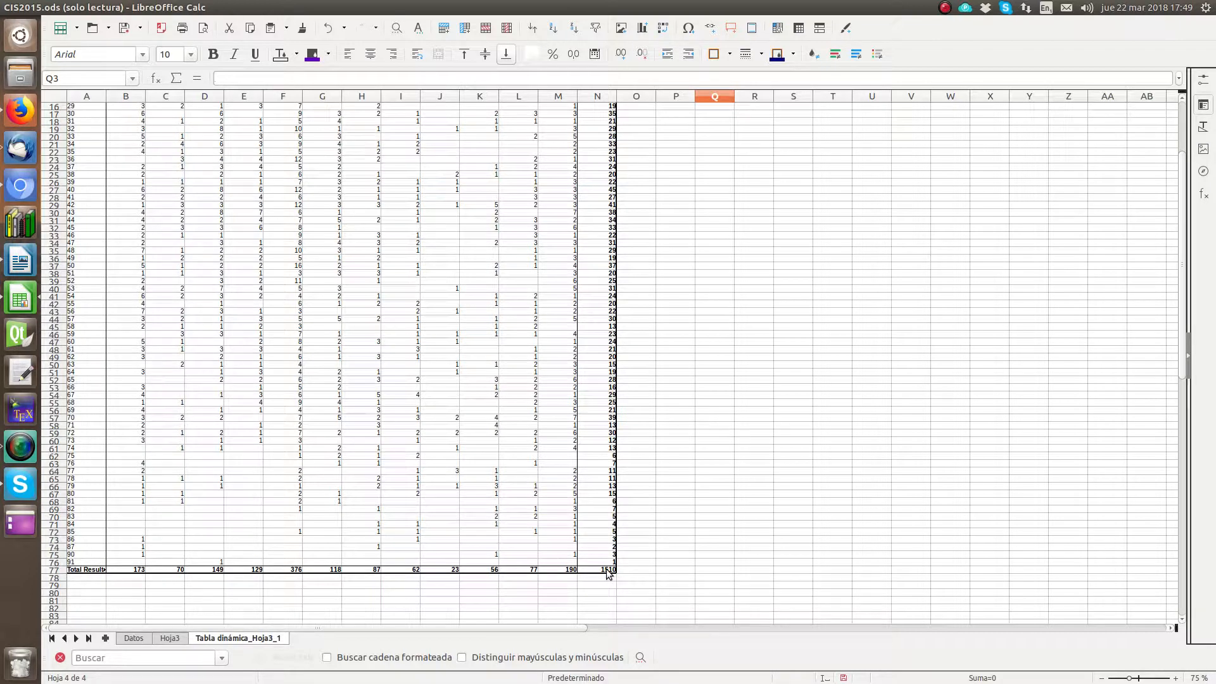
pyautogui.scroll(5, 607, 574)
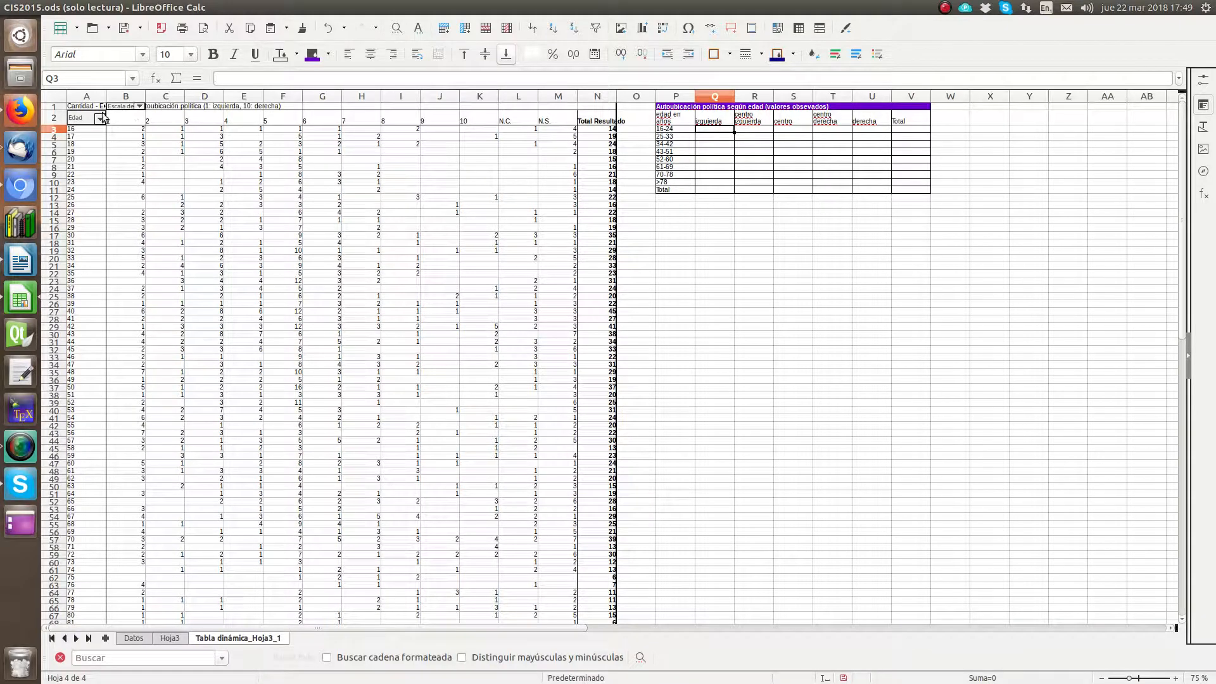
# Step: Sum scores 1 and 2 for ages 16-24 in B3:C11 and enter 20 in Q3 under "izquierda"
pyautogui.moveTo(118, 118); pyautogui.dragTo(158, 119)
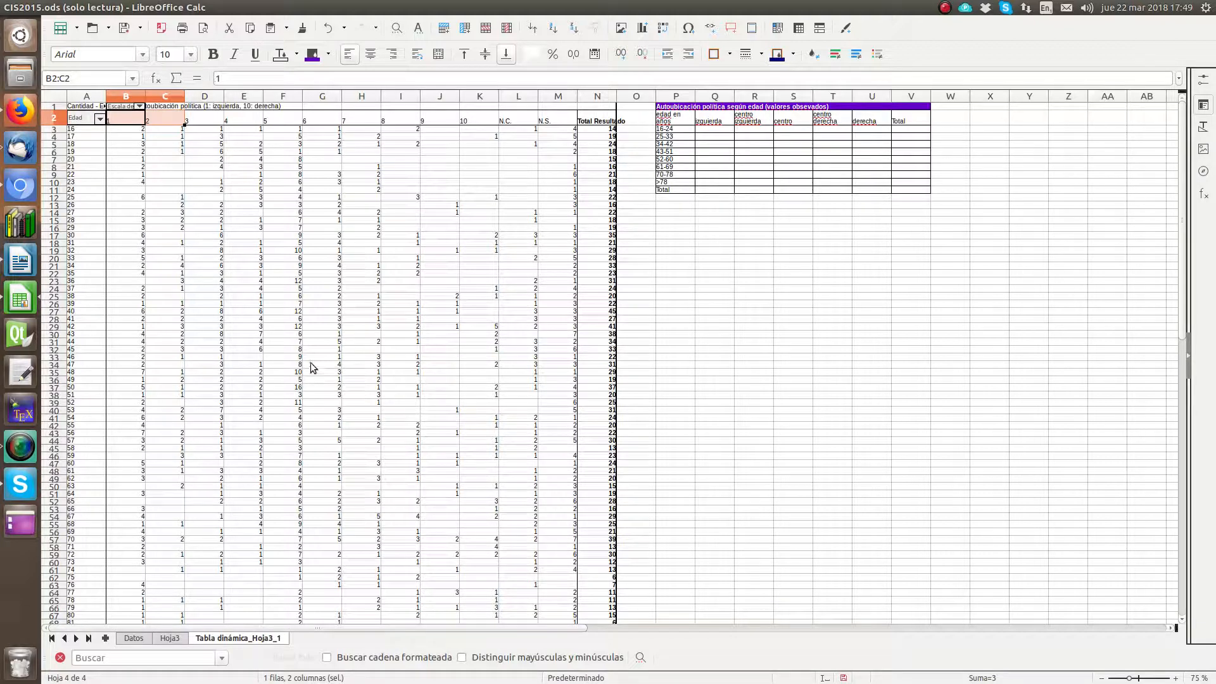
pyautogui.click(78, 128)
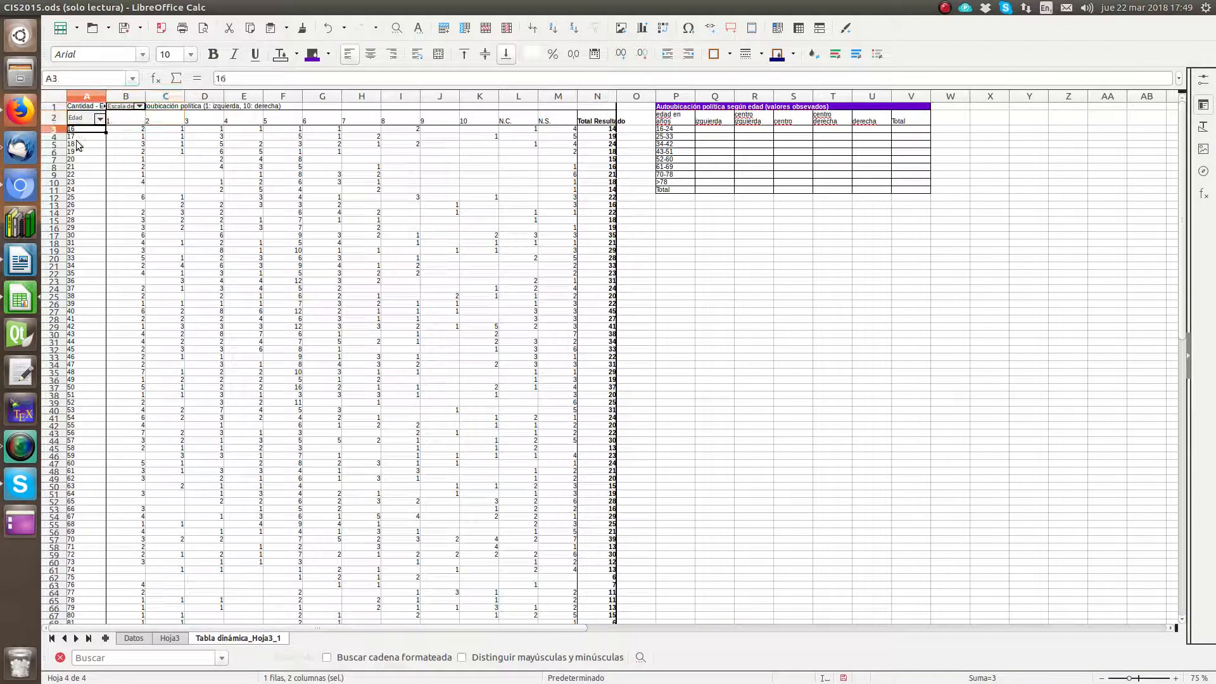
pyautogui.moveTo(79, 189); pyautogui.dragTo(171, 193)
pyautogui.click(130, 130)
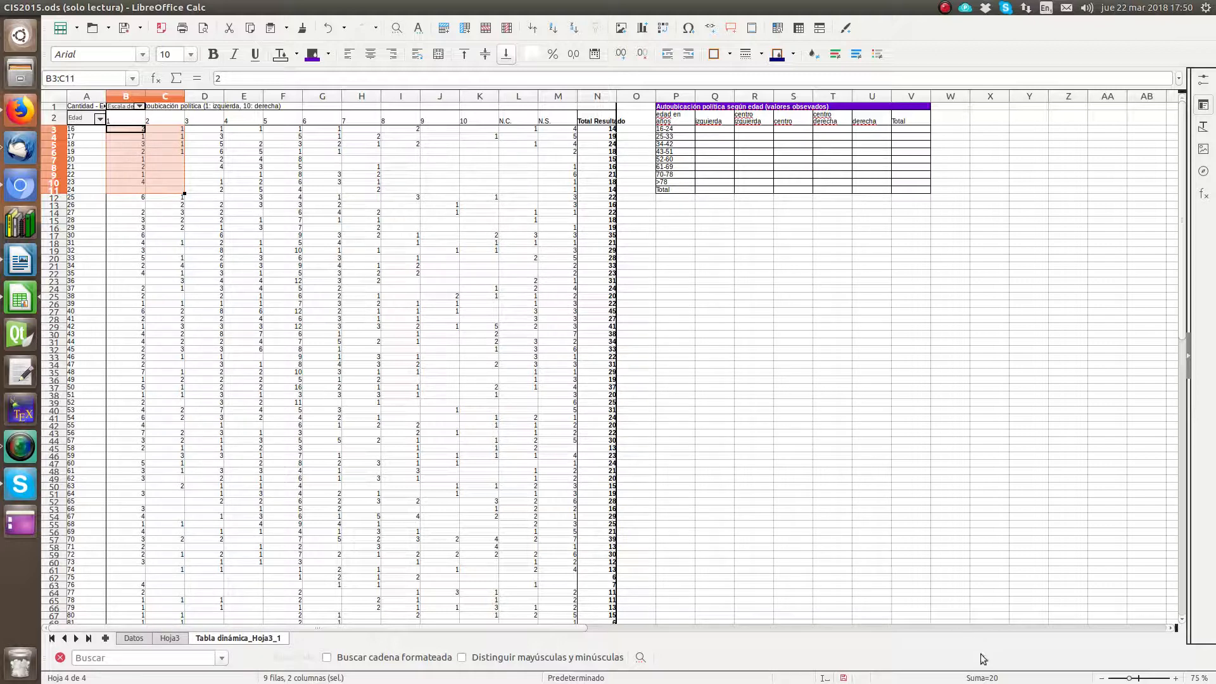
pyautogui.click(728, 130)
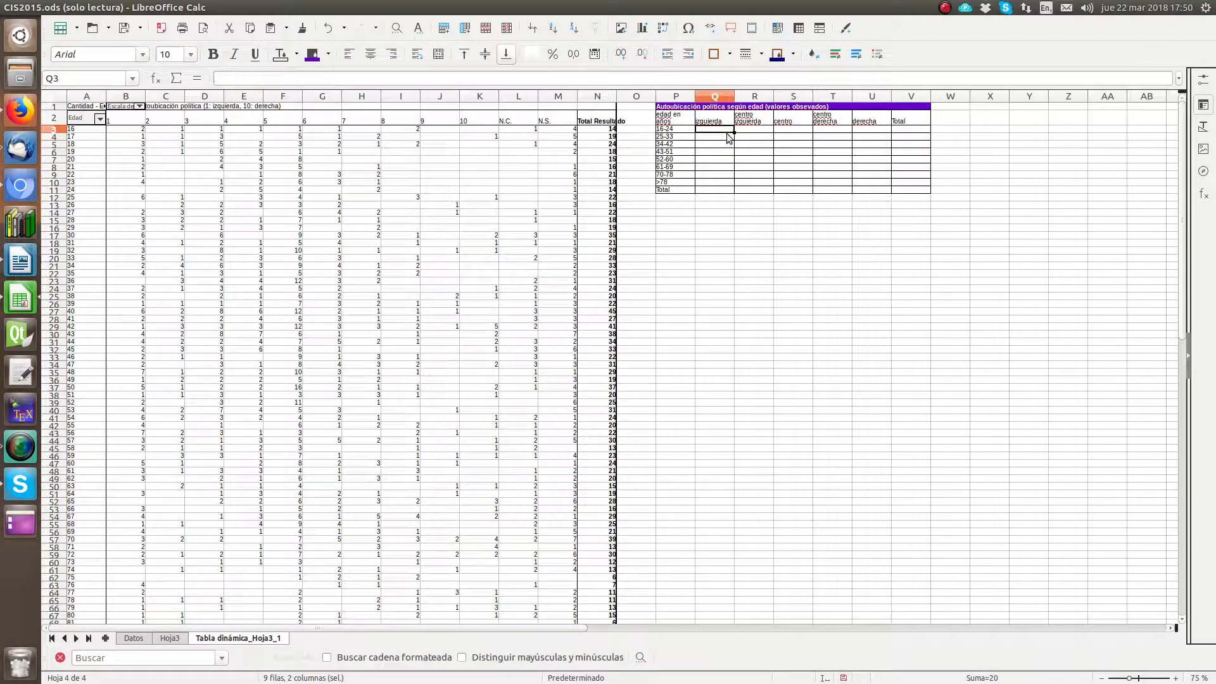
pyautogui.write('20')
pyautogui.press('Return')
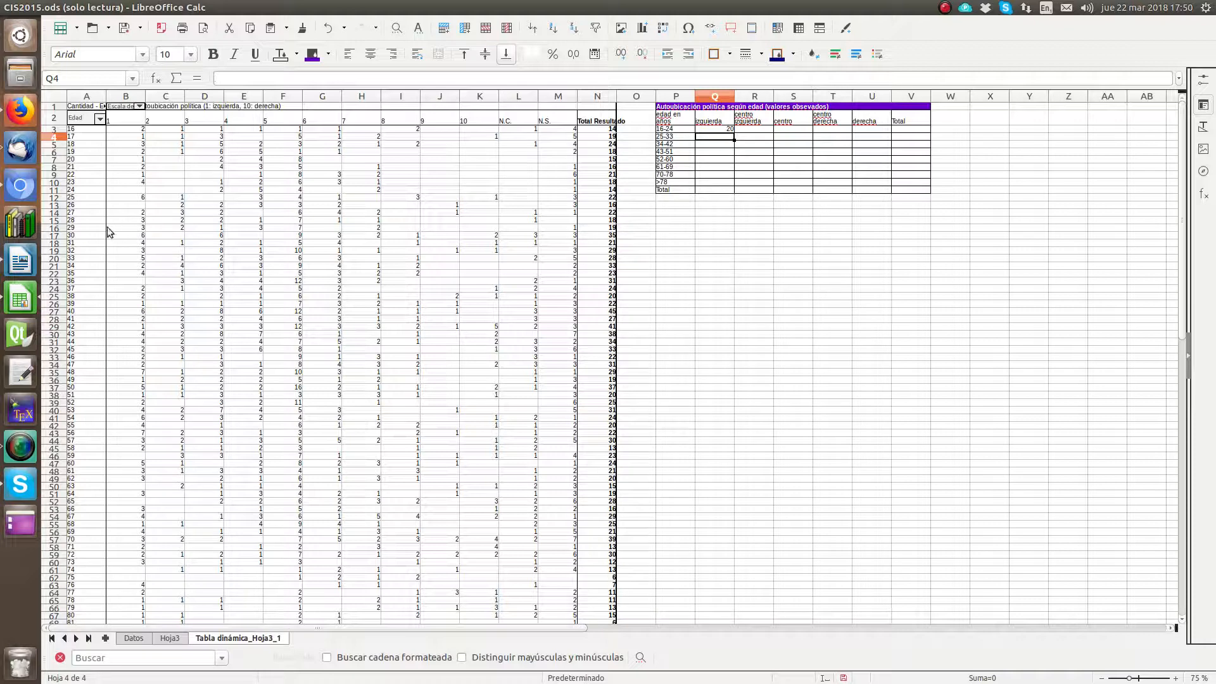
# Step: Sum scores 1 and 2 in B12:C20 and B21:C29, entering 44 for ages 25-33 in Q4 and 37 for ages 34-42 in Q5
pyautogui.moveTo(117, 200); pyautogui.dragTo(157, 263)
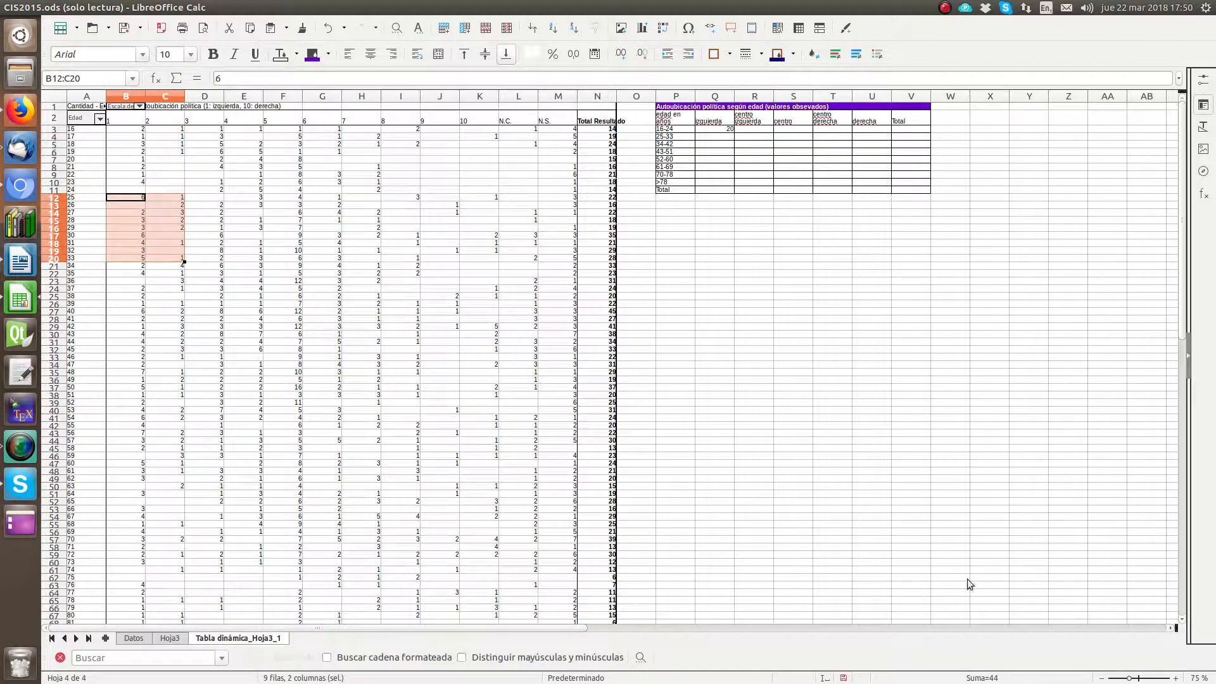
pyautogui.click(720, 137)
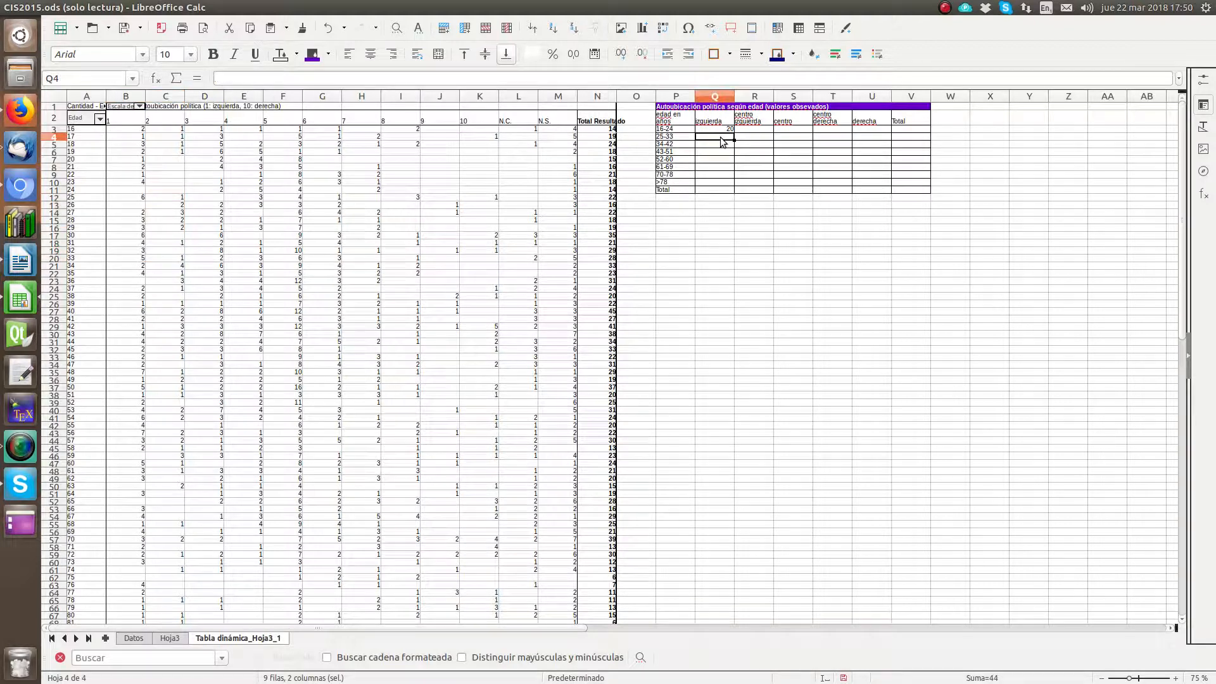
pyautogui.write('44')
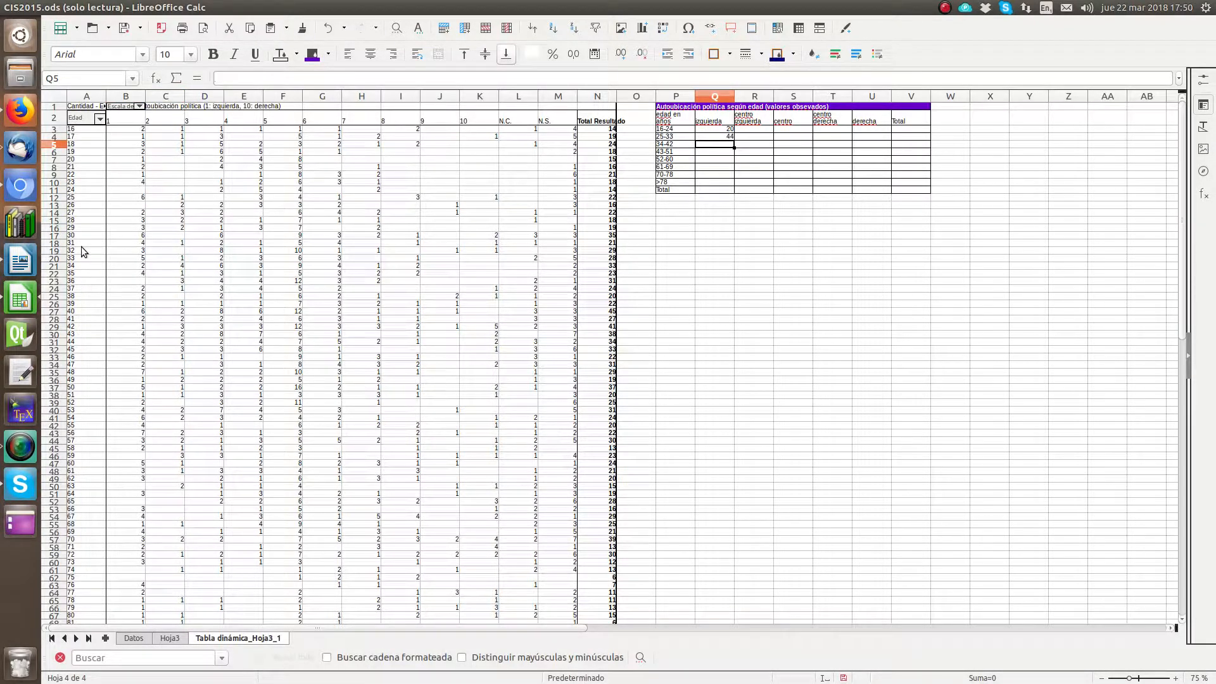
pyautogui.moveTo(126, 263); pyautogui.dragTo(155, 323)
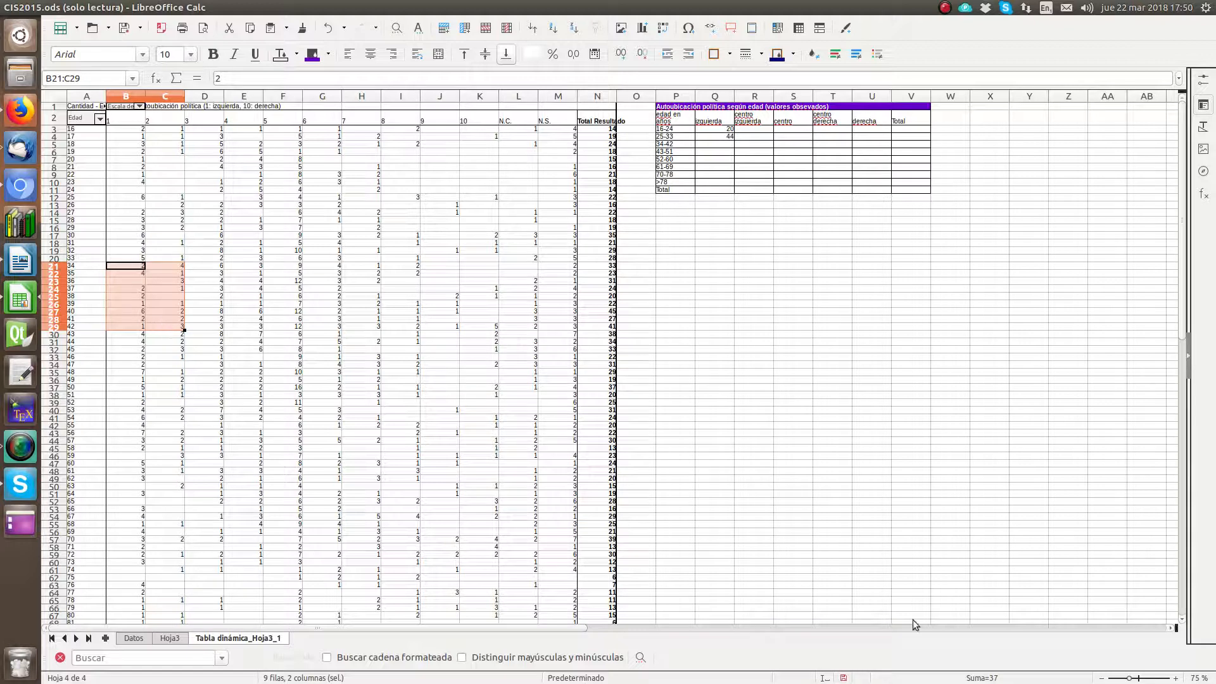
pyautogui.click(722, 144)
pyautogui.write('37')
pyautogui.press('Return')
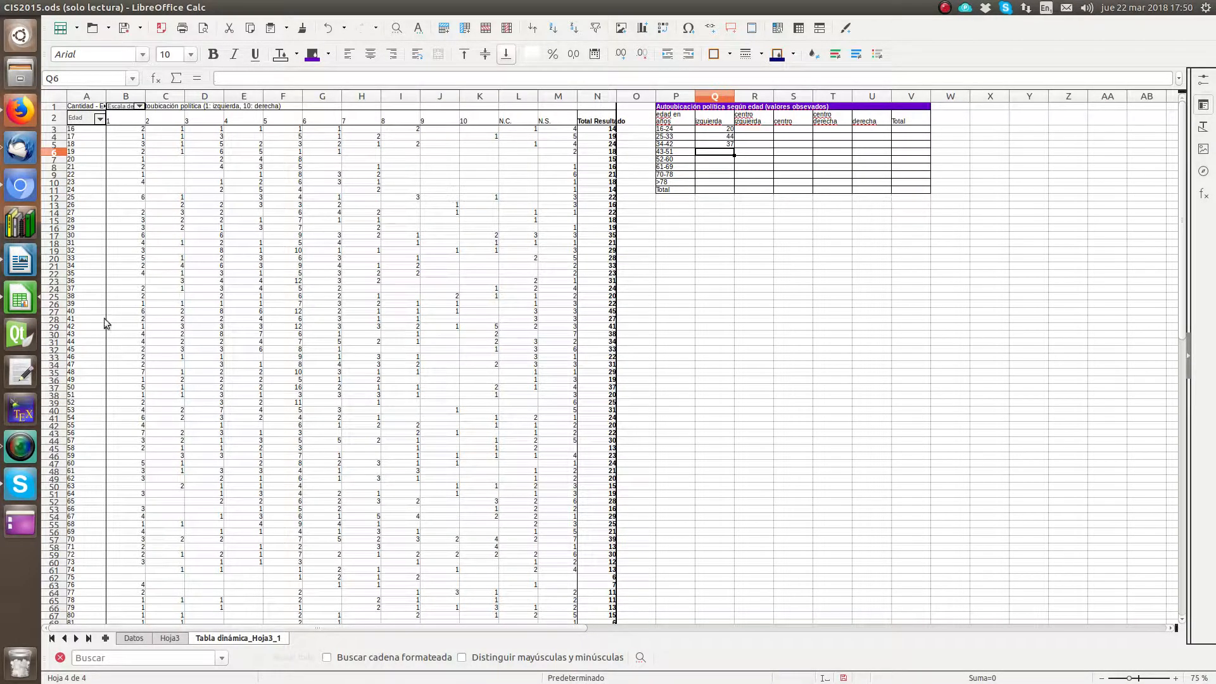
# Step: Sum scores 1 and 2 in B30:C38 and B39:C47, entering 41 for ages 43-51 in Q6 and 46 for ages 52-60 in Q7
pyautogui.moveTo(121, 334); pyautogui.dragTo(167, 396)
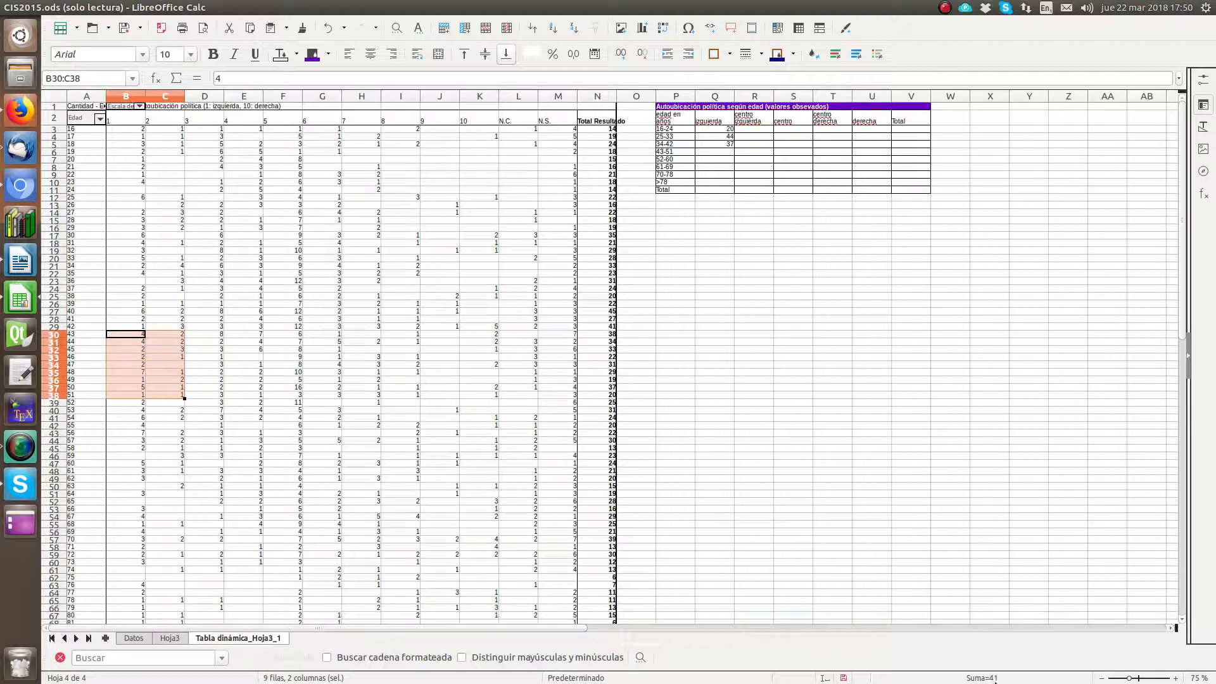
pyautogui.click(714, 157)
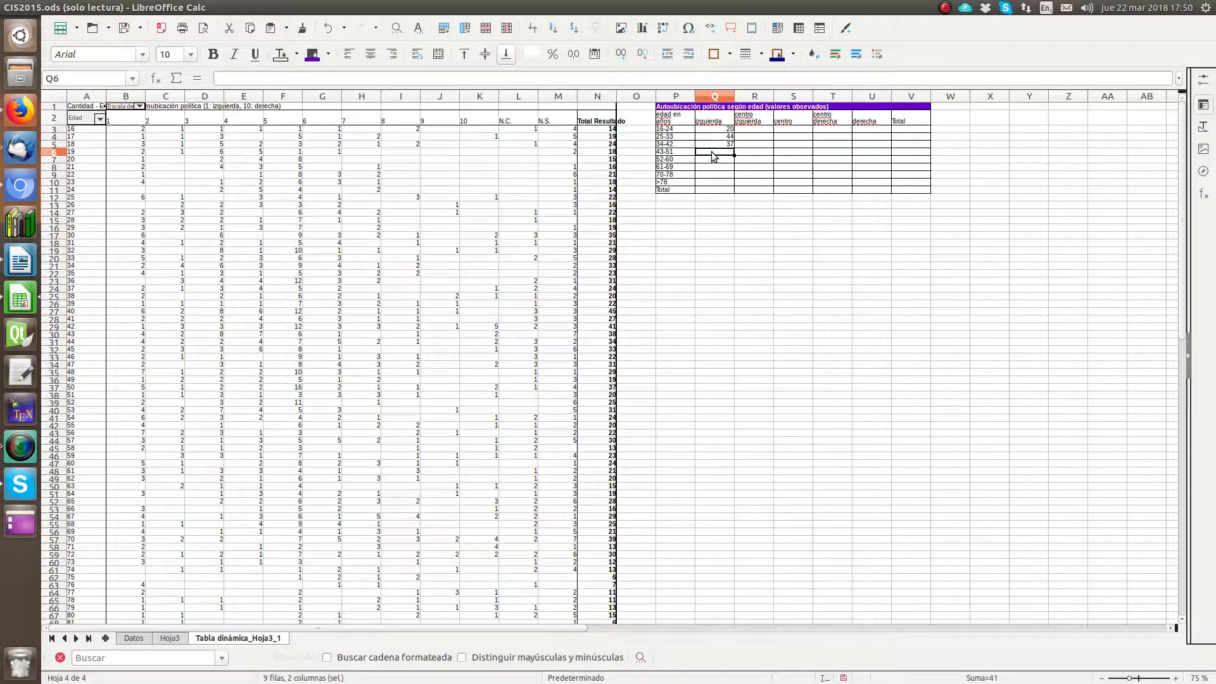
pyautogui.write('41')
pyautogui.press('Return')
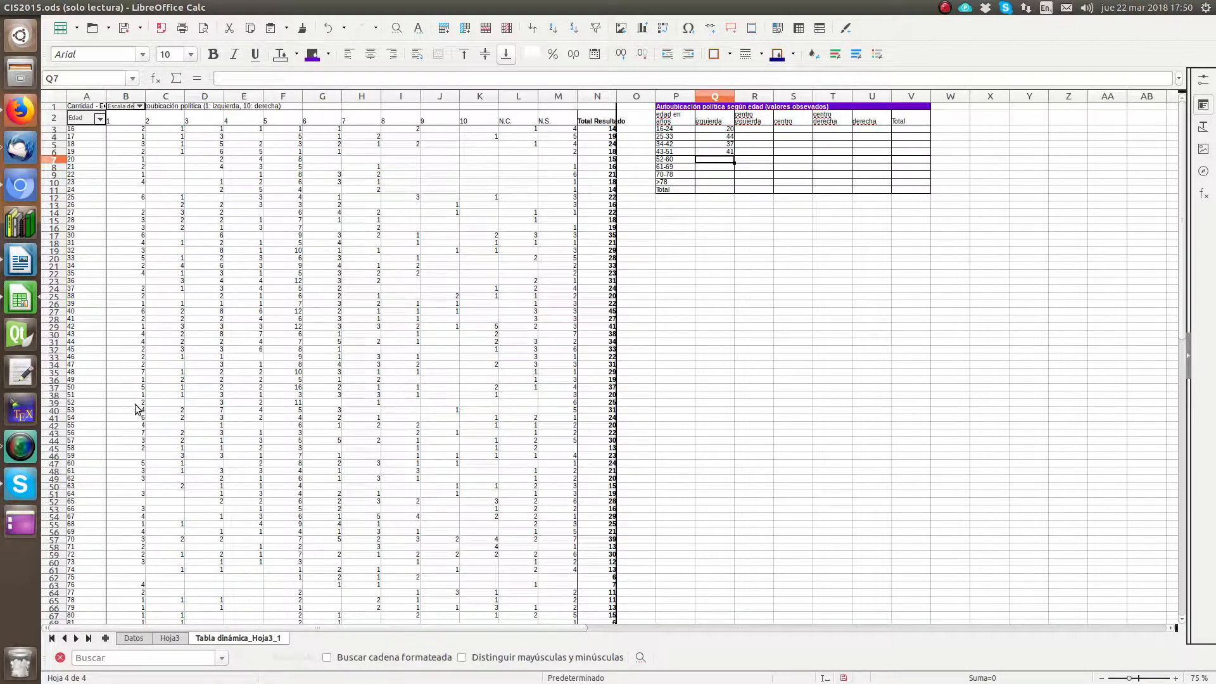
pyautogui.moveTo(135, 404); pyautogui.dragTo(163, 485)
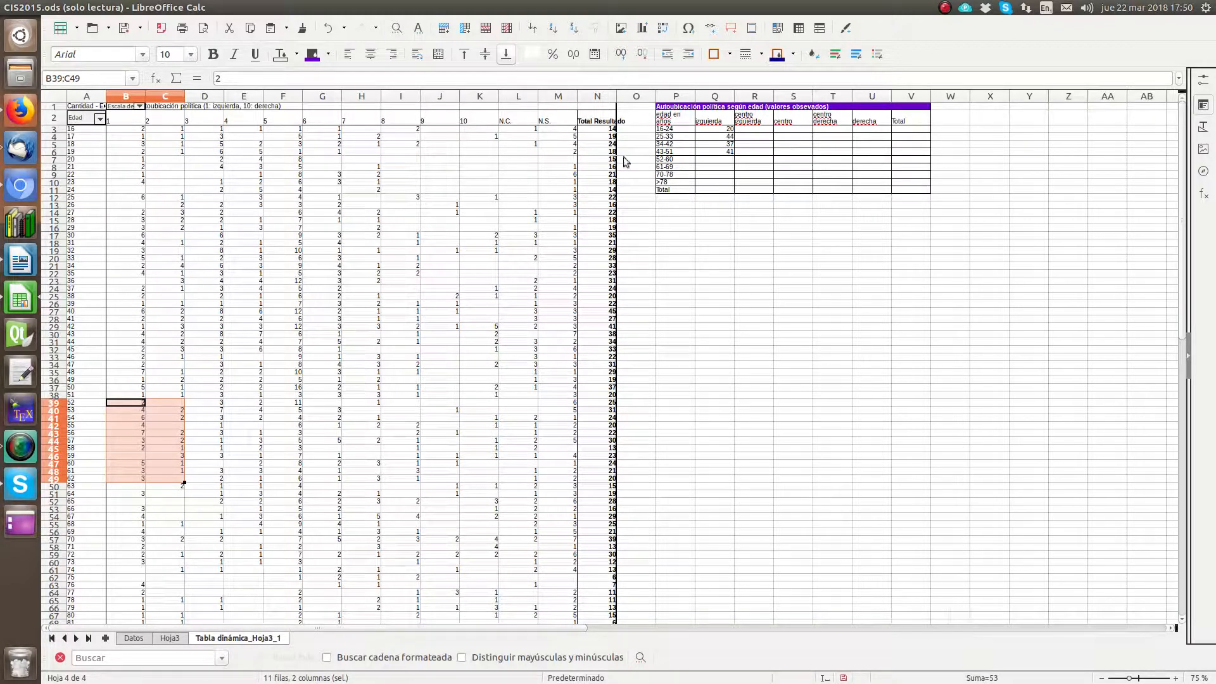
pyautogui.click(174, 470)
pyautogui.moveTo(172, 464); pyautogui.dragTo(121, 405)
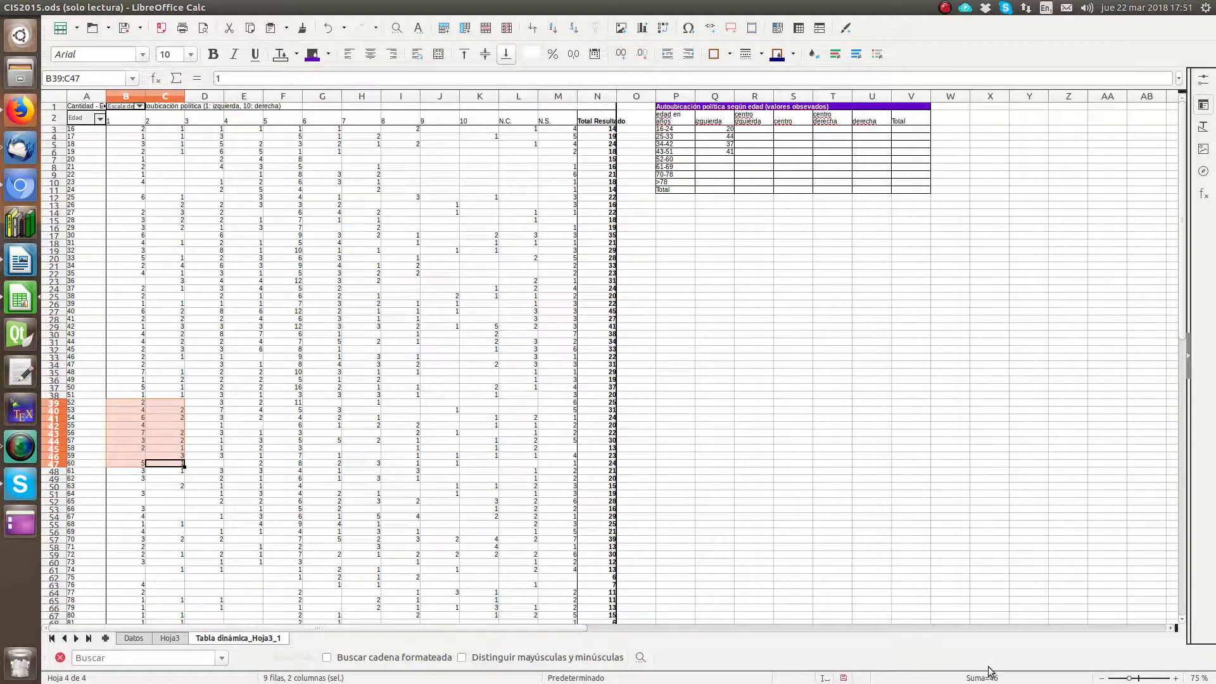
pyautogui.click(719, 159)
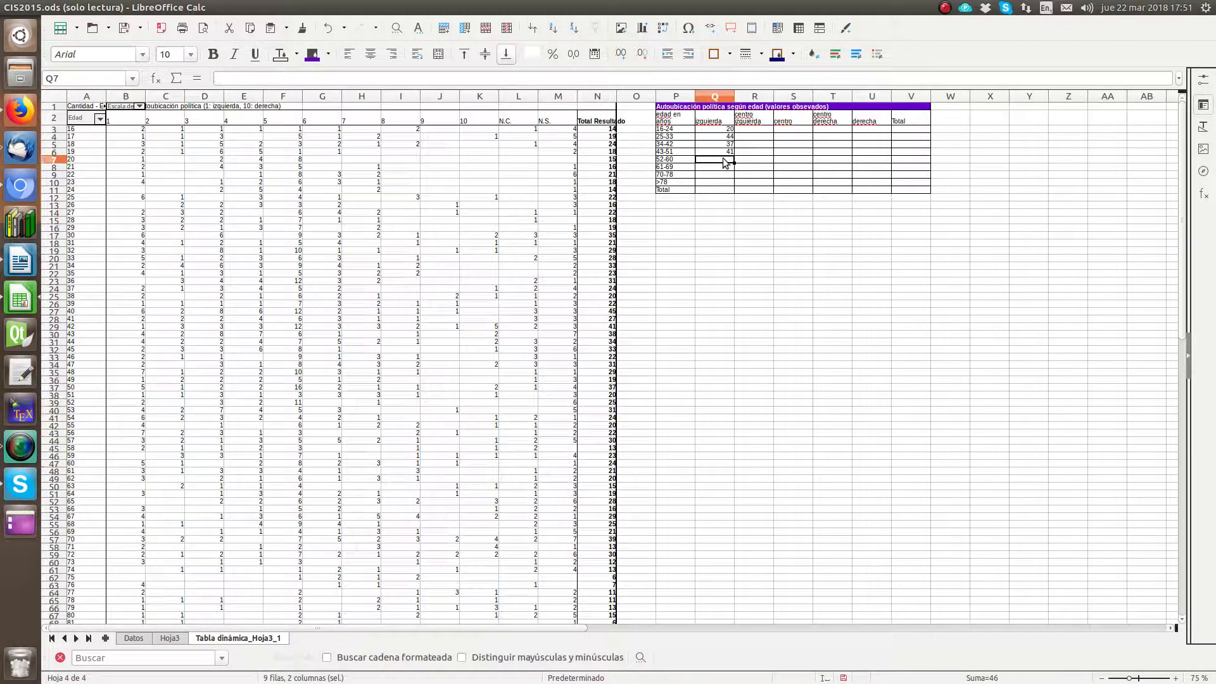
pyautogui.write('46')
pyautogui.press('Return')
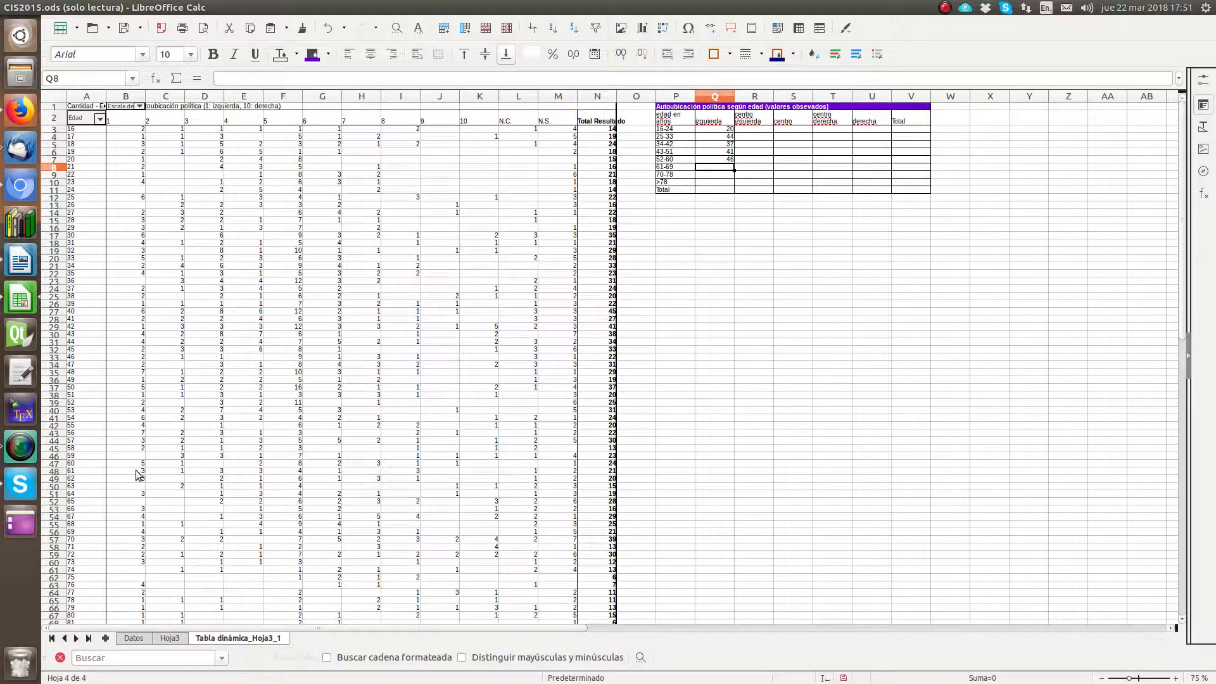
# Step: Sum scores 1 and 2 in B48:C56 and B57:C65, entering 25 for ages 61-69 in Q8 and 22 for ages 70-78 in Q9
pyautogui.moveTo(140, 472); pyautogui.dragTo(162, 527)
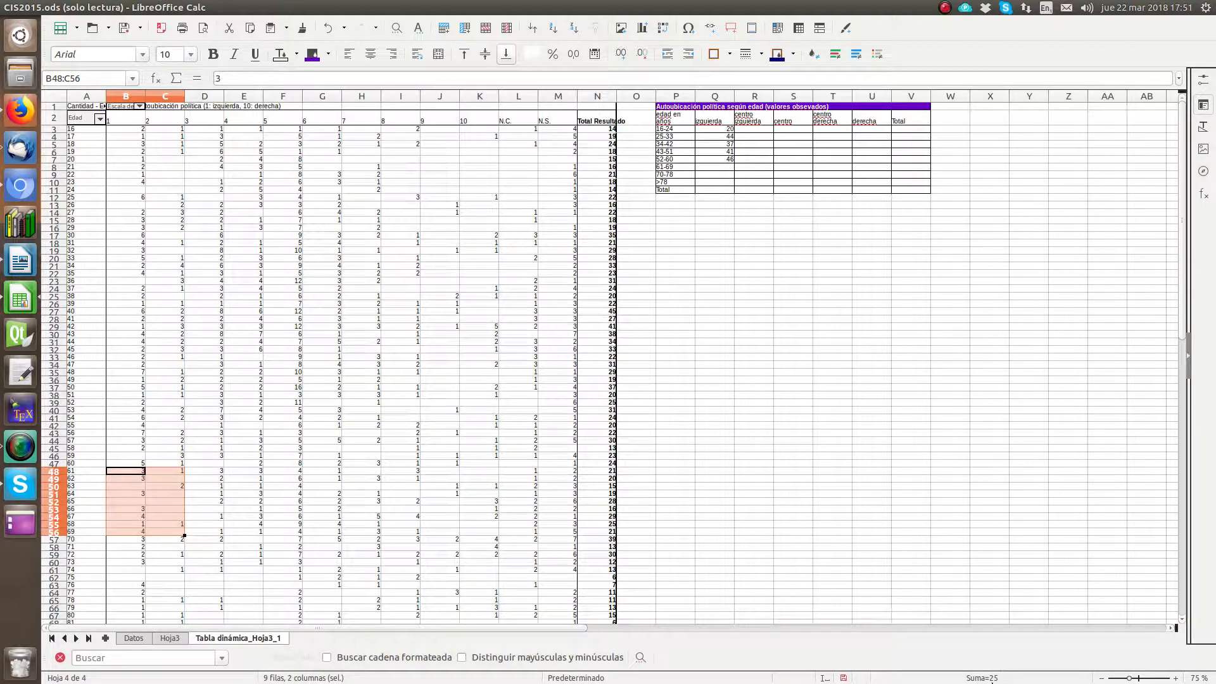
pyautogui.click(727, 167)
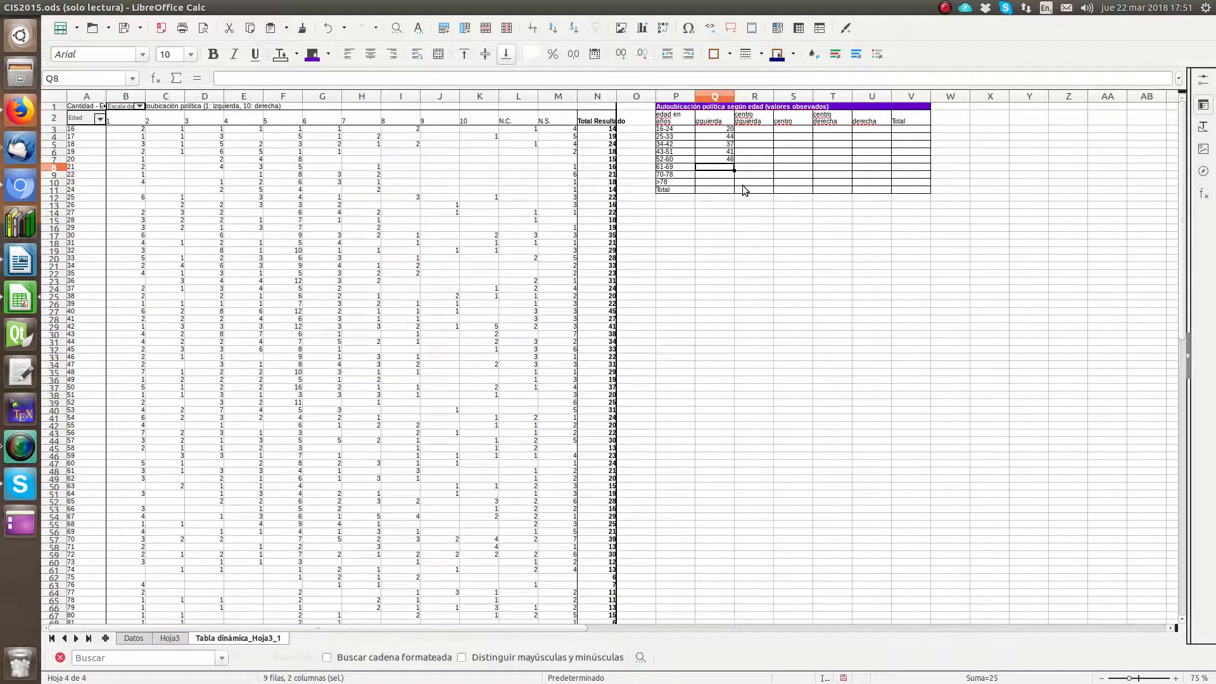
pyautogui.write('25')
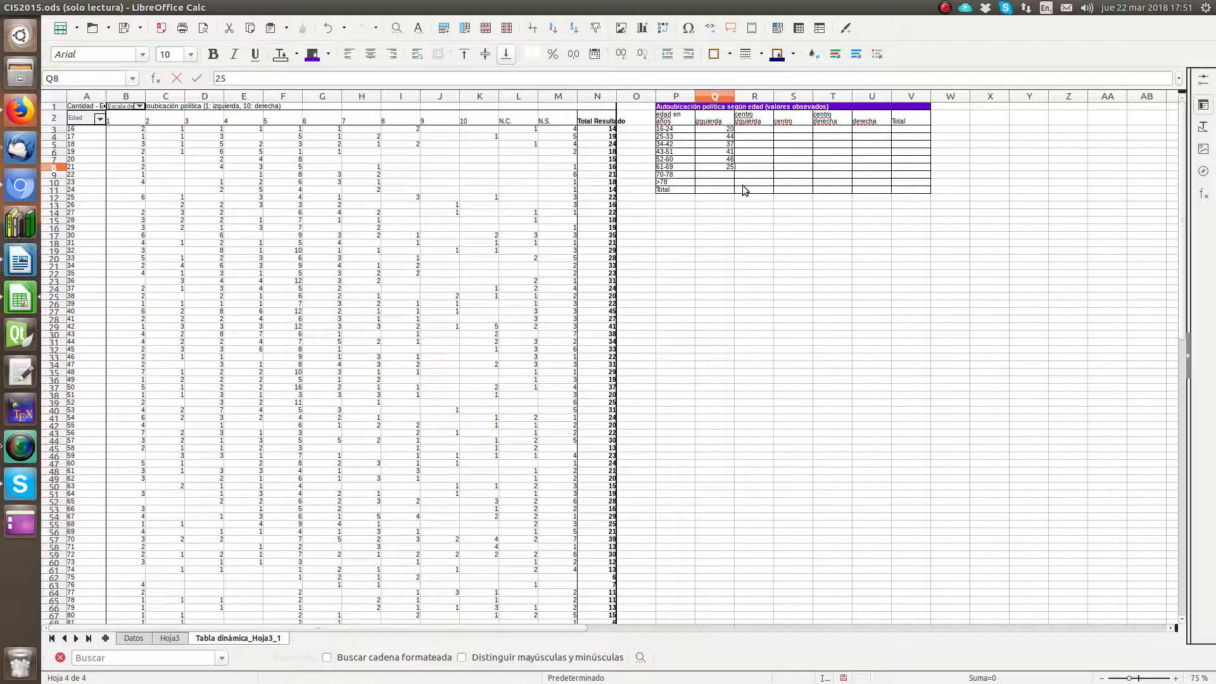
pyautogui.press('Return')
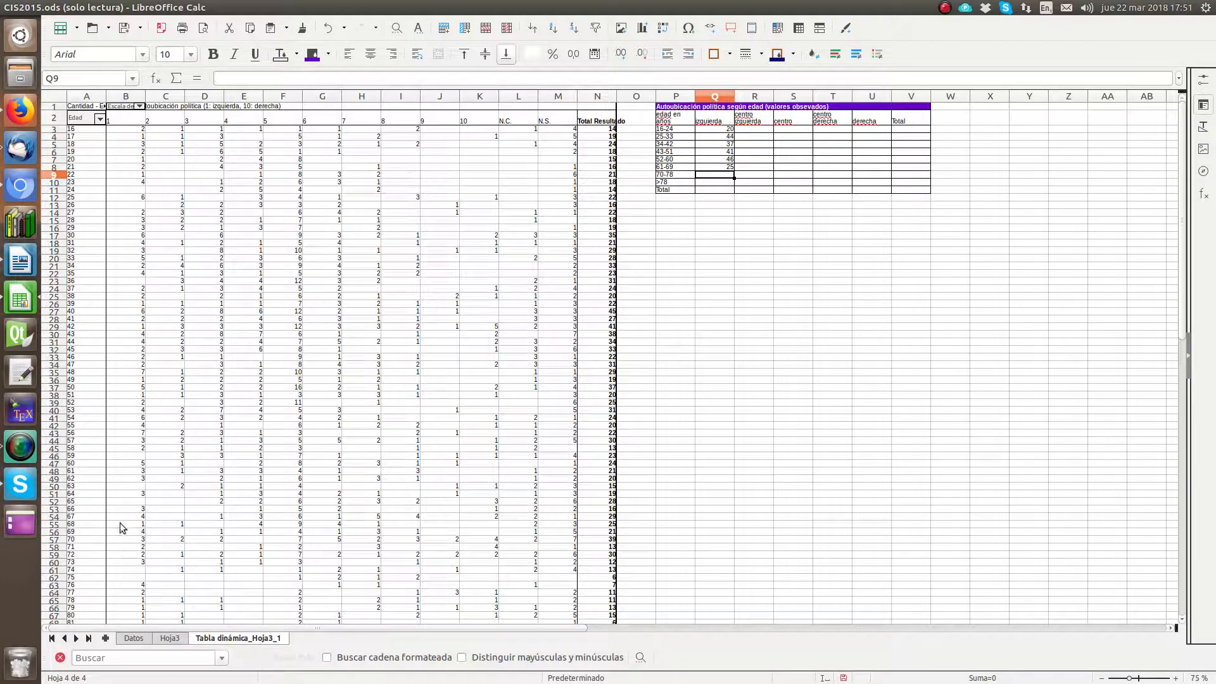
pyautogui.moveTo(124, 539); pyautogui.dragTo(158, 599)
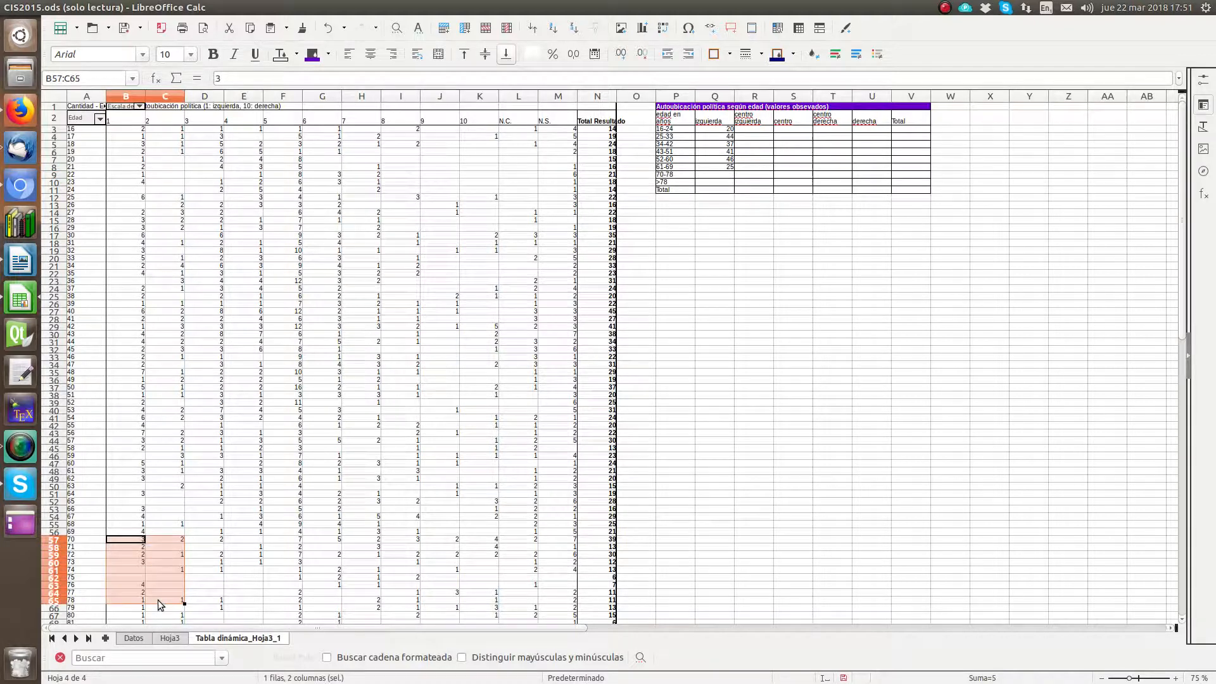
pyautogui.click(716, 177)
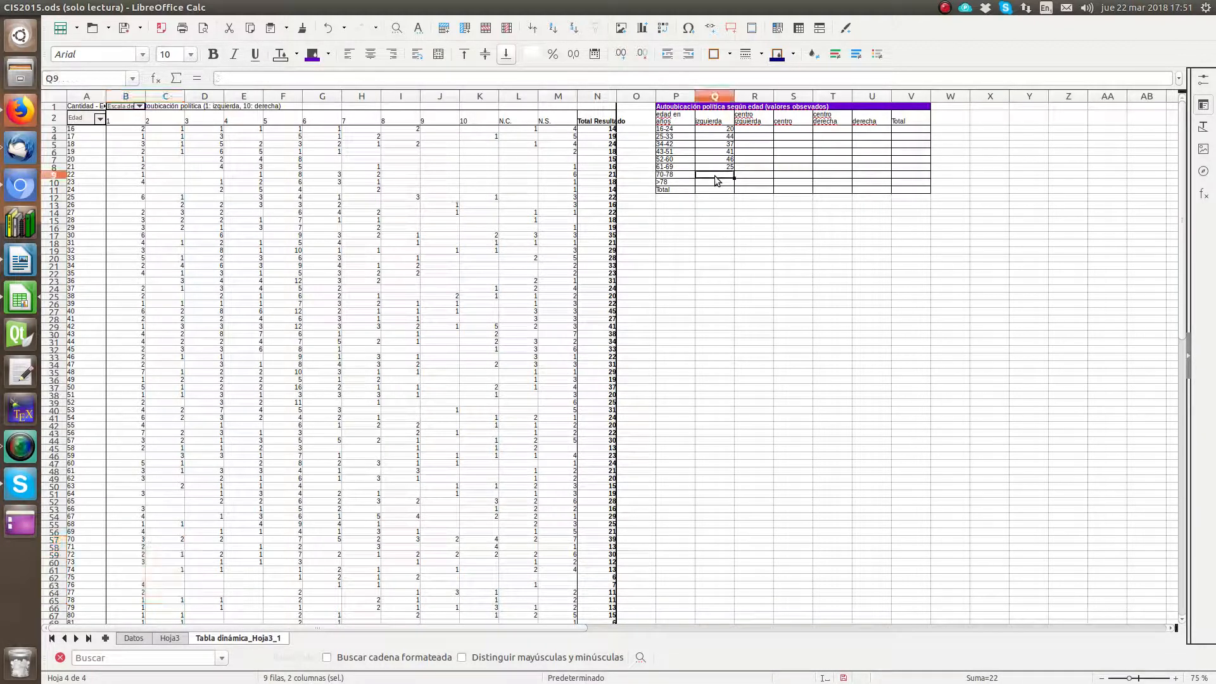
pyautogui.write('22')
pyautogui.press('Return')
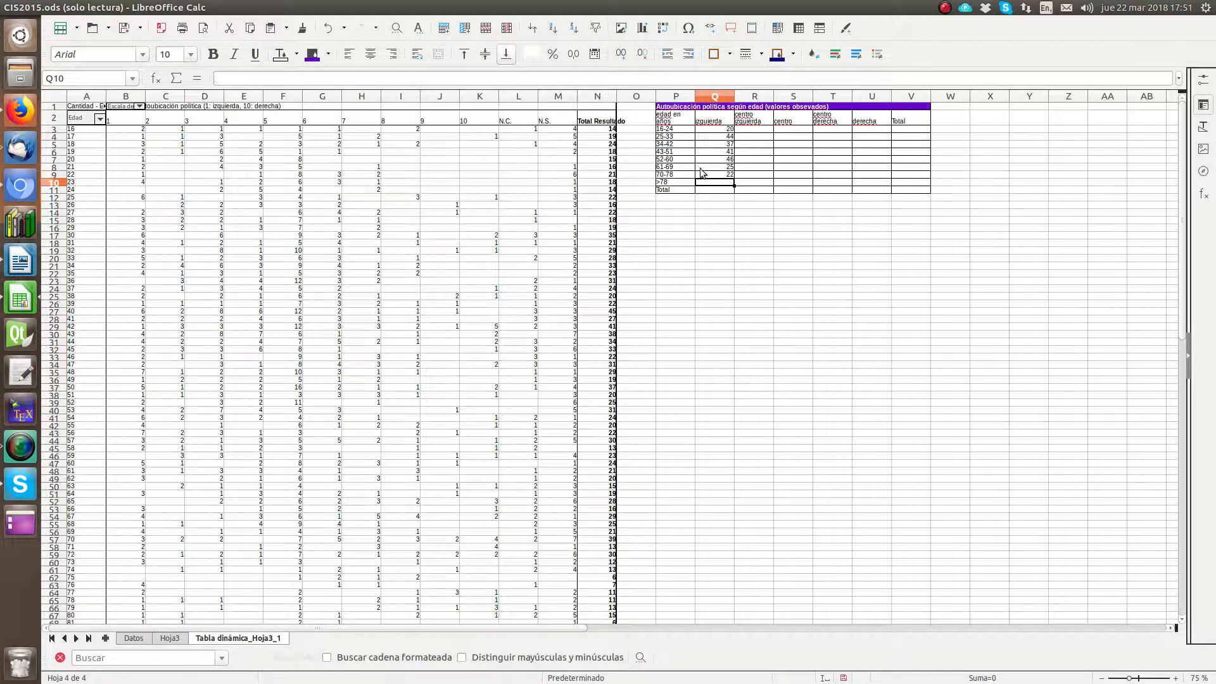
# Step: Sum scores 1 and 2 in B66:C76 and enter 8 for ages over 78 in Q10 under "izquierda"
pyautogui.scroll(-1, 154, 539)
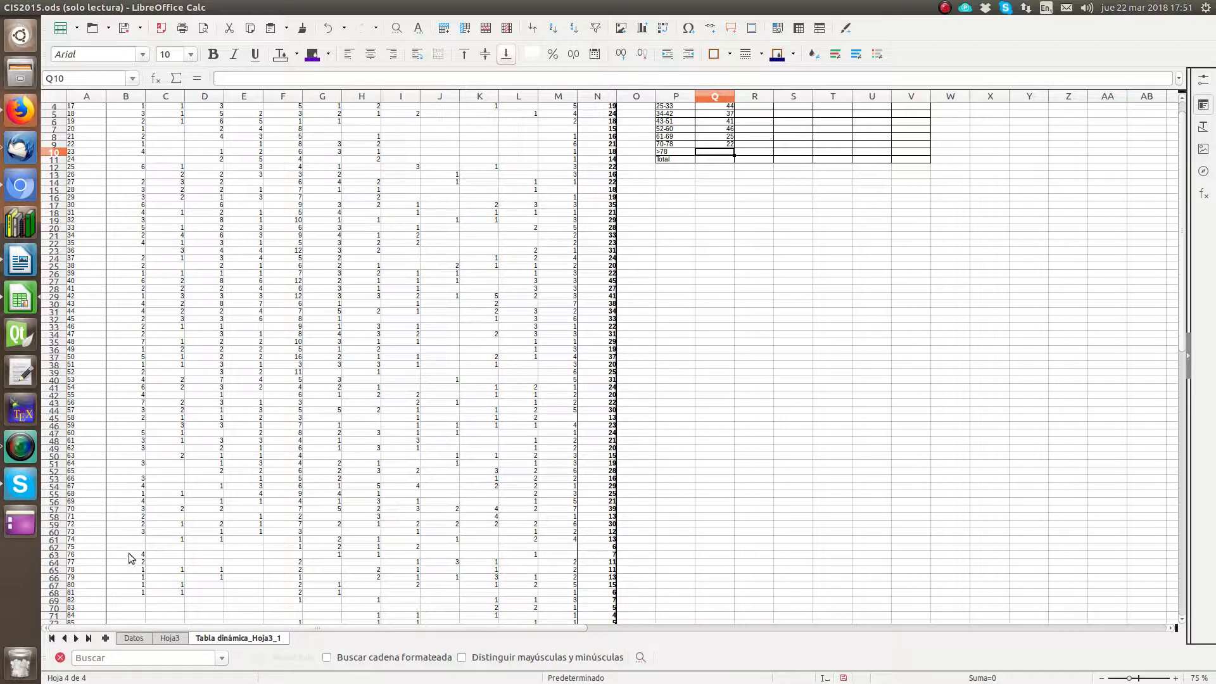
pyautogui.moveTo(128, 581); pyautogui.dragTo(167, 580)
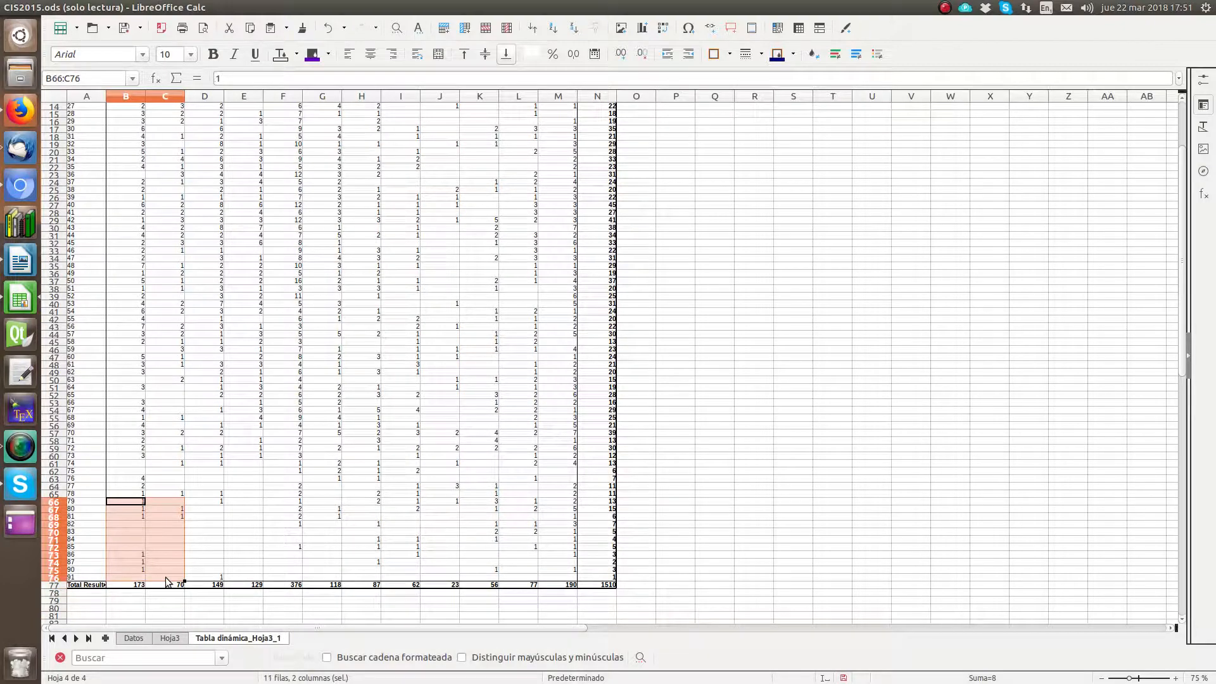
pyautogui.scroll(5, 862, 378)
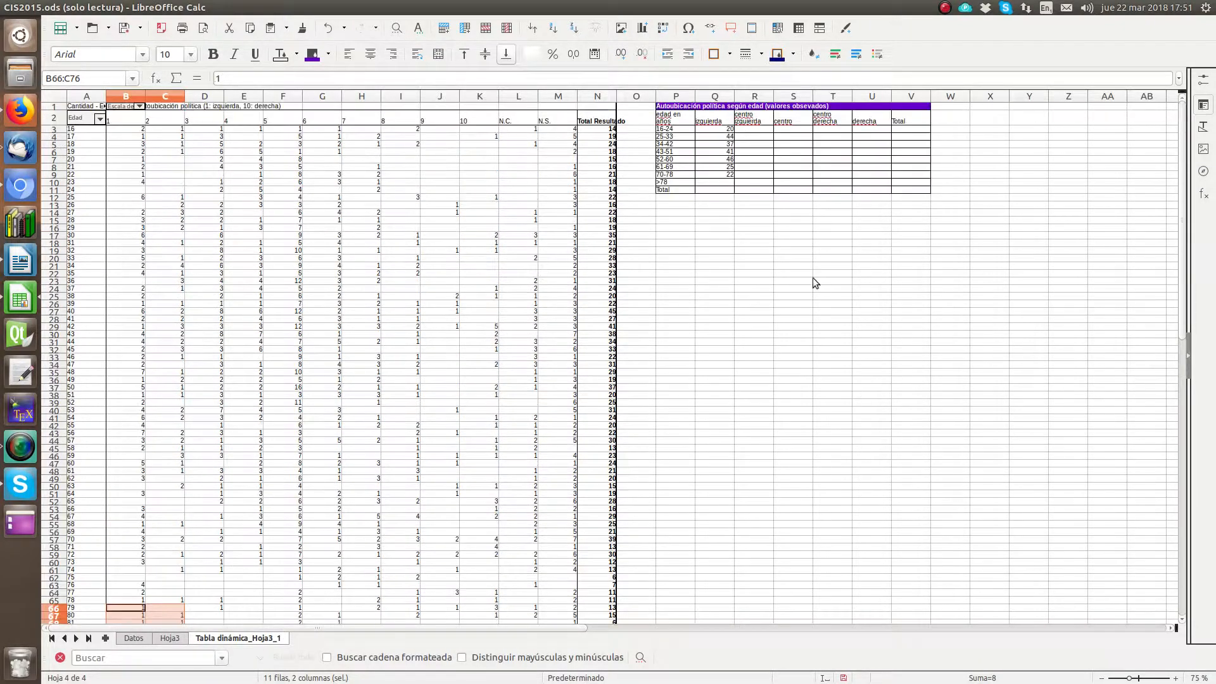
pyautogui.click(715, 182)
pyautogui.write('8')
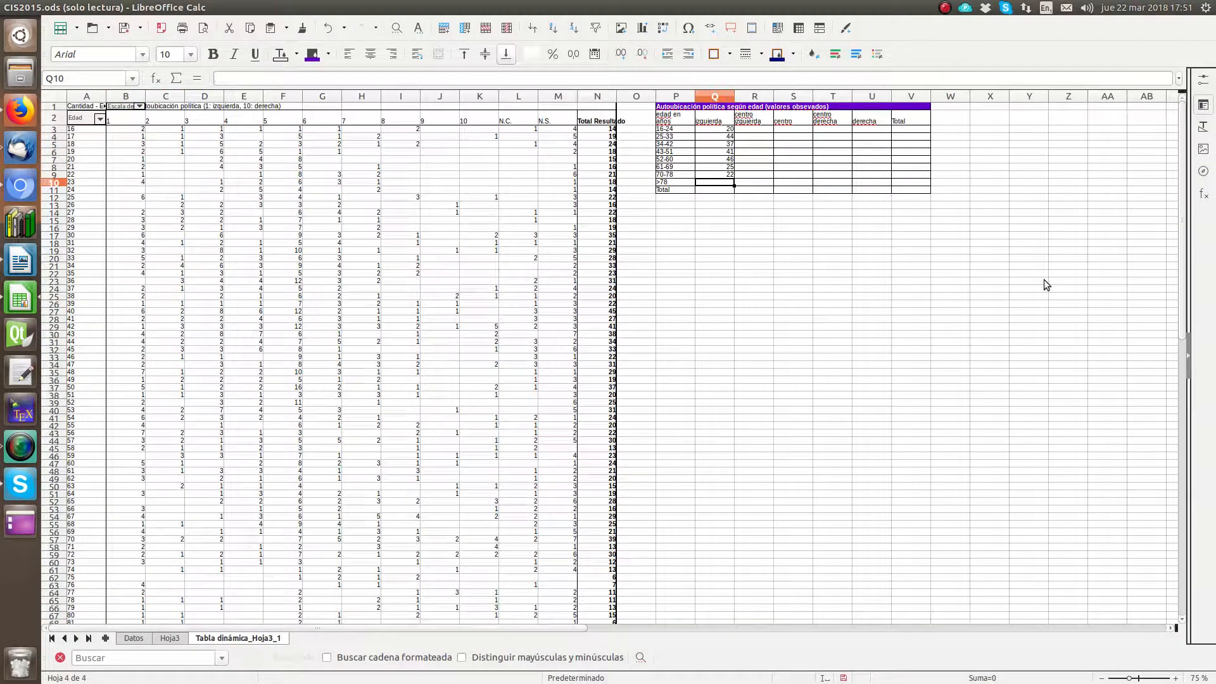
pyautogui.press('Return')
# Step: Total the "izquierda" column in Q11 with =SUMA(Q3:Q10)
pyautogui.click(1176, 678)
pyautogui.click(1176, 678)
pyautogui.click(1176, 678)
pyautogui.click(1176, 678)
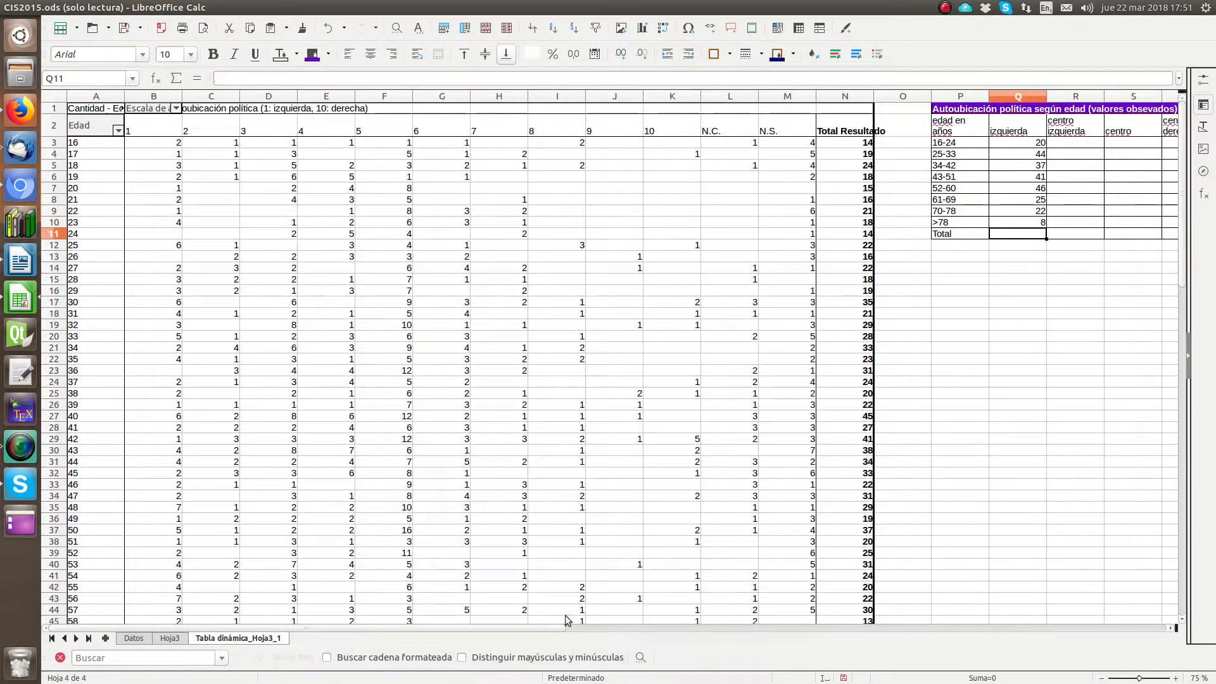
pyautogui.moveTo(283, 629); pyautogui.dragTo(719, 681)
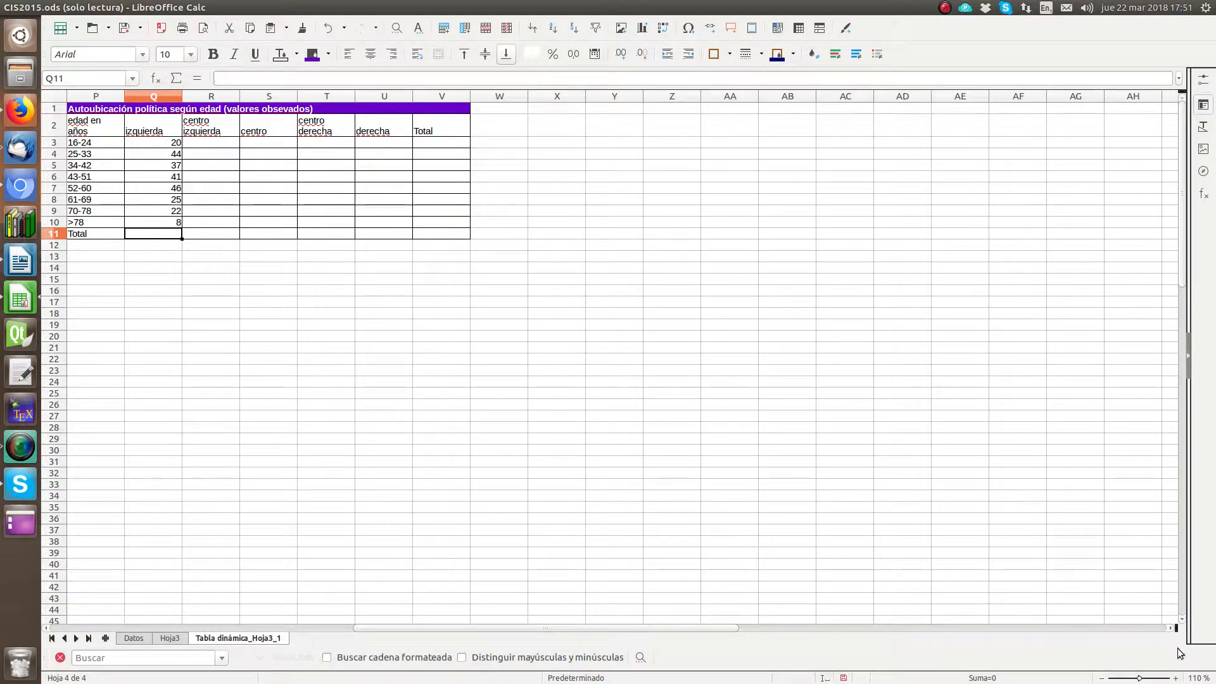
pyautogui.click(1176, 678)
pyautogui.click(1176, 678)
pyautogui.click(1175, 679)
pyautogui.click(1176, 678)
pyautogui.click(1176, 678)
pyautogui.click(1176, 678)
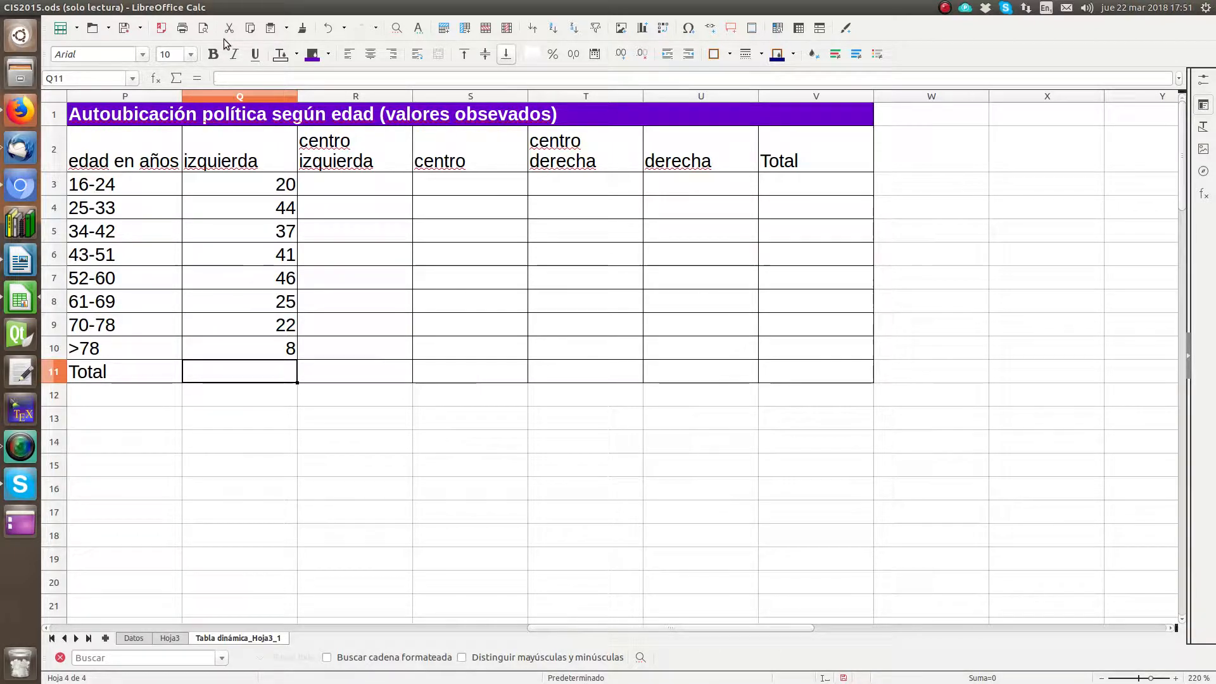
pyautogui.click(176, 79)
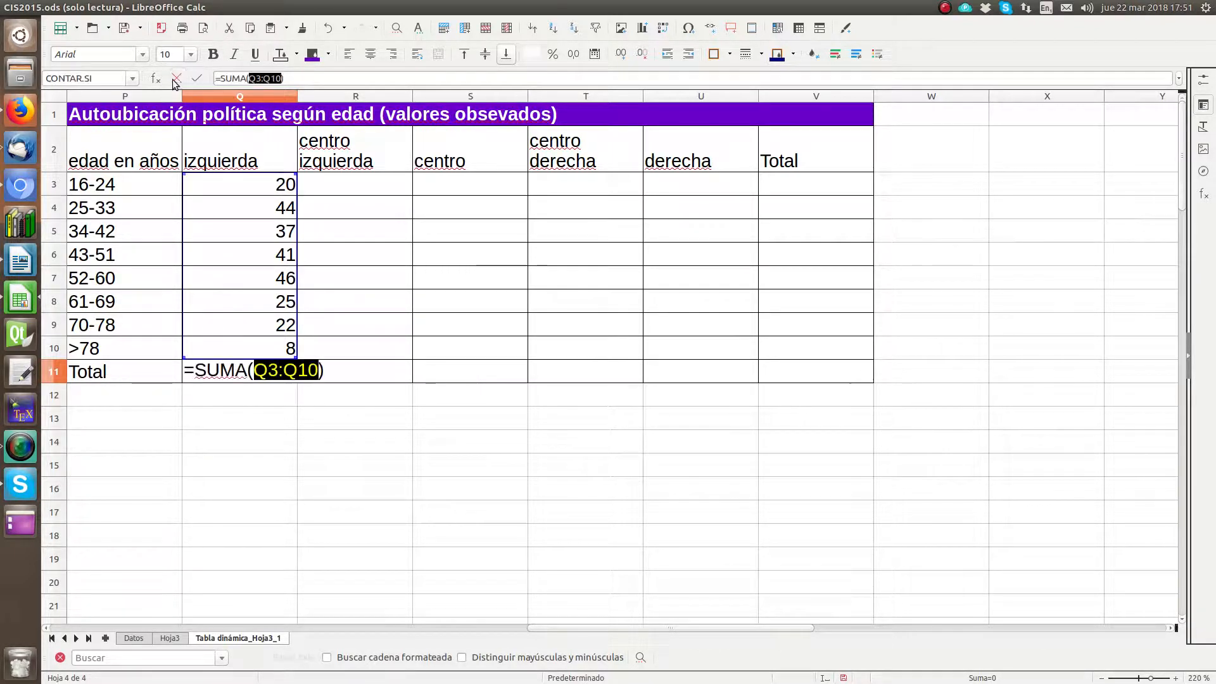
pyautogui.press('Return')
pyautogui.press('Up')
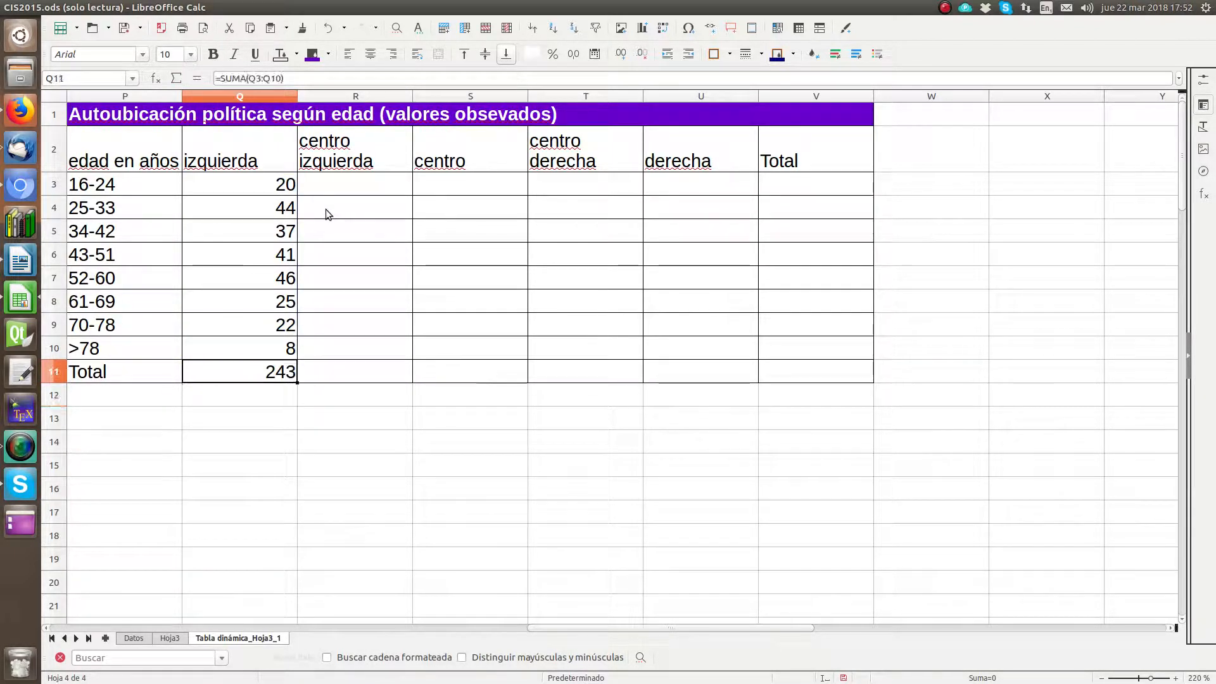
# Step: Examine the observed-values table's headings and its still empty "centro izquierda" and "centro" columns
pyautogui.press('Right')
pyautogui.press('Up')
pyautogui.press('Up')
pyautogui.press('Up')
pyautogui.press('Up')
pyautogui.press('Up')
pyautogui.press('Up')
pyautogui.press('Up')
pyautogui.press('Up')
pyautogui.press('Up')
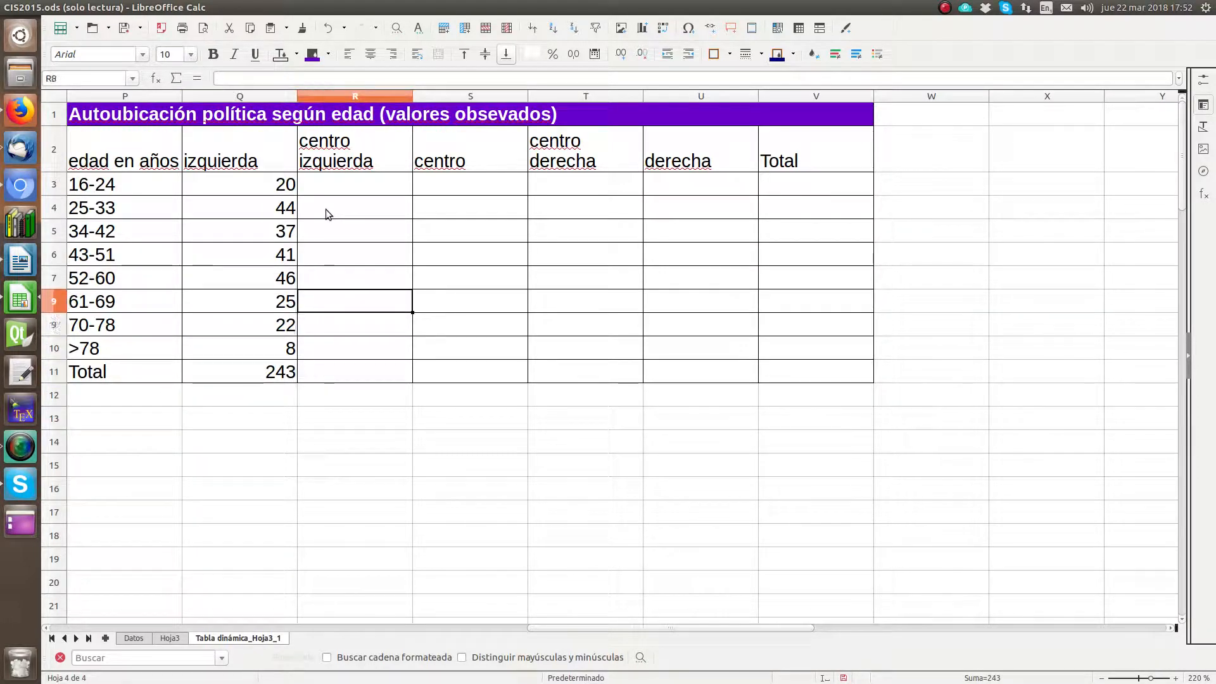
pyautogui.press('Right')
pyautogui.press('Right')
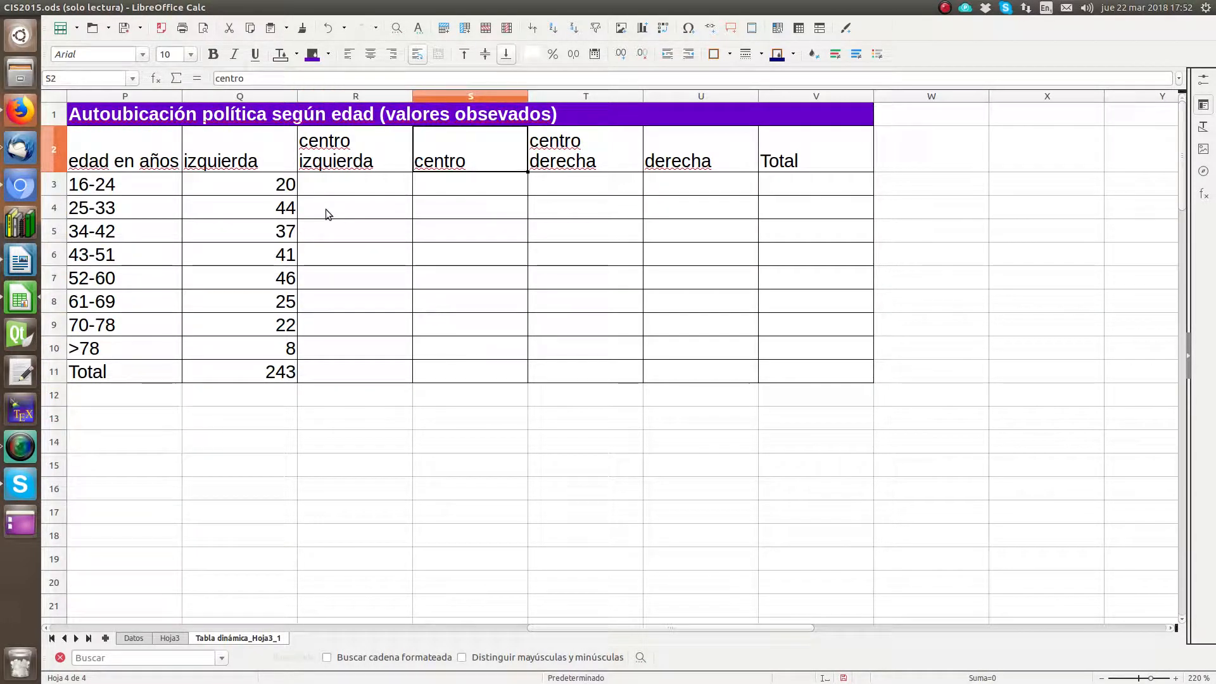
pyautogui.press('Right')
pyautogui.press('Left')
pyautogui.press('Left')
pyautogui.press('Left')
pyautogui.press('Left')
pyautogui.press('Left')
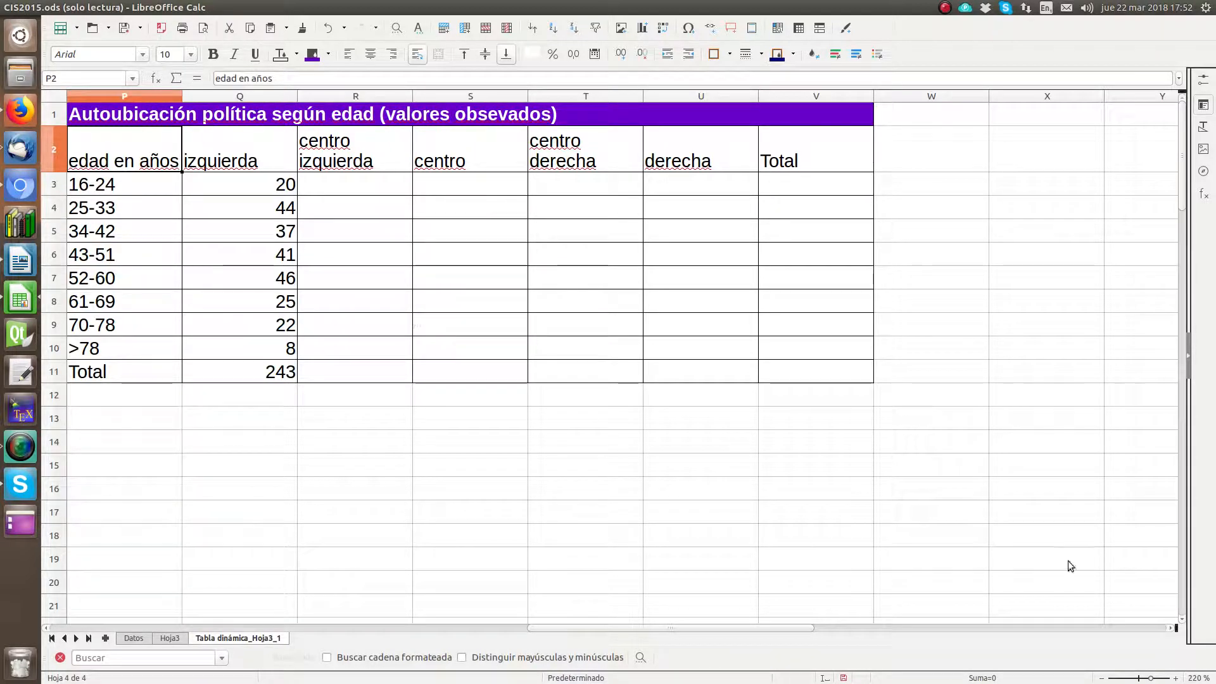
# Step: Enter =SUMA(D3:E11) in R3 to sum scores 3 and 4 for ages 16-24 under "centro izquierda"
pyautogui.click(1102, 679)
pyautogui.click(1101, 679)
pyautogui.click(1101, 679)
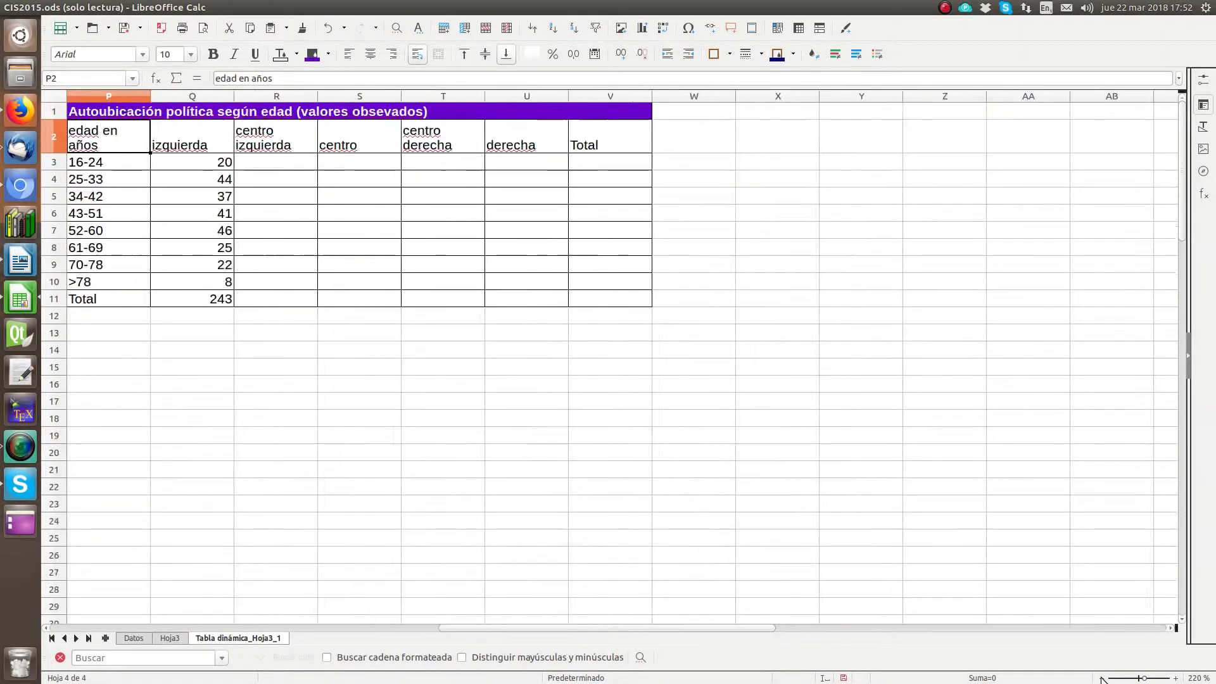
pyautogui.click(1101, 679)
pyautogui.click(1101, 678)
pyautogui.click(1101, 679)
pyautogui.click(1101, 679)
pyautogui.click(1101, 679)
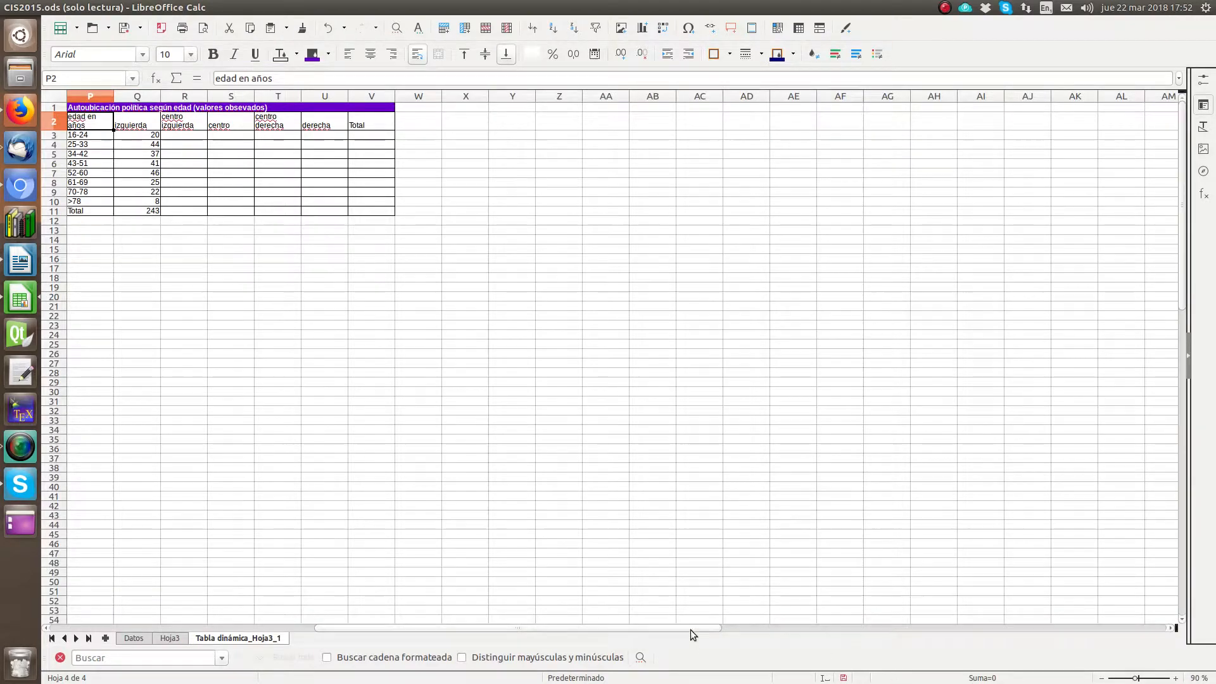
pyautogui.moveTo(690, 630); pyautogui.dragTo(371, 639)
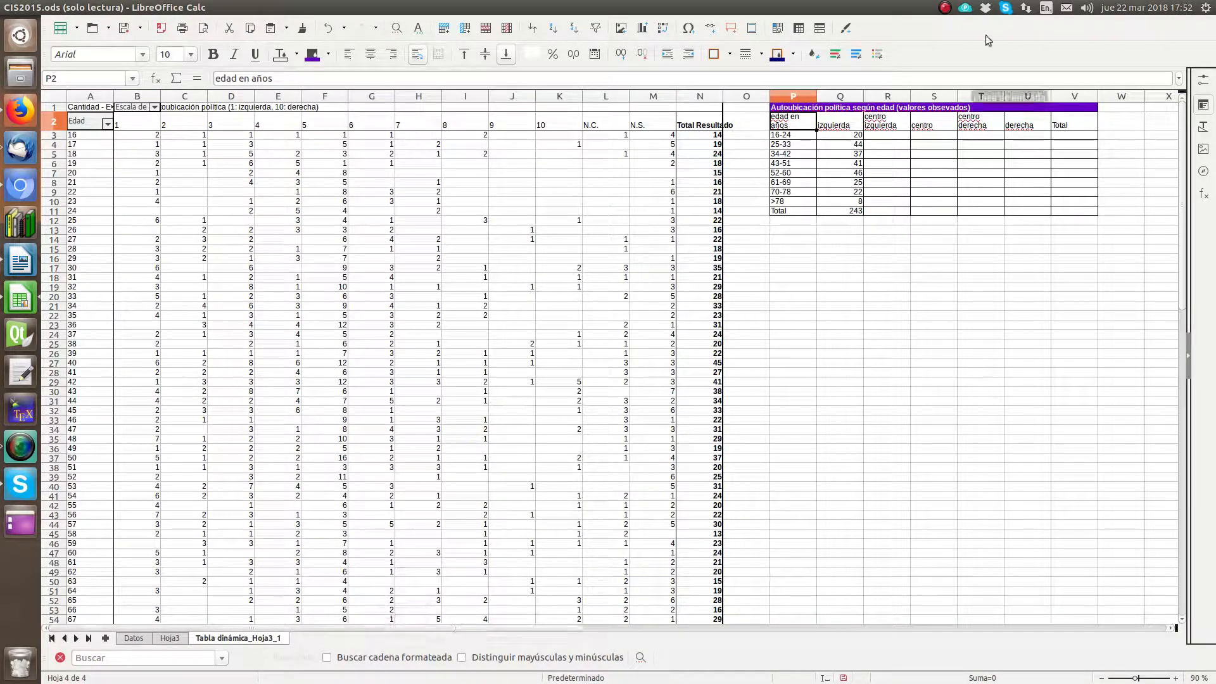
pyautogui.click(885, 135)
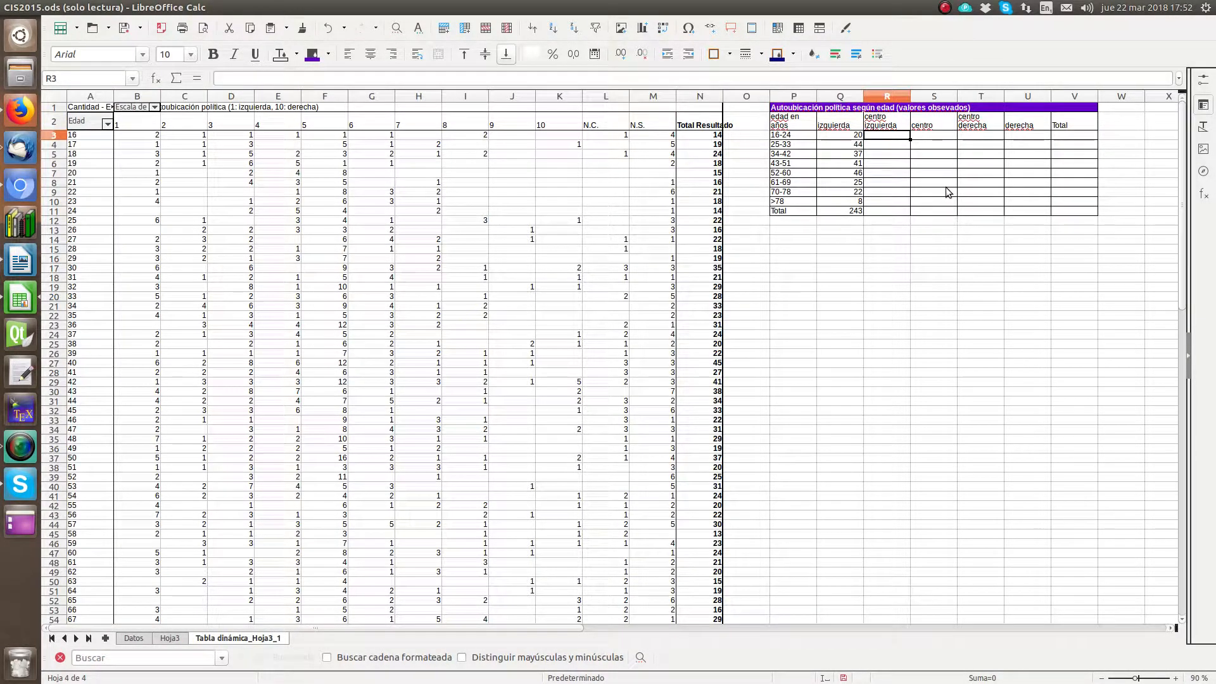
pyautogui.write('=suma(')
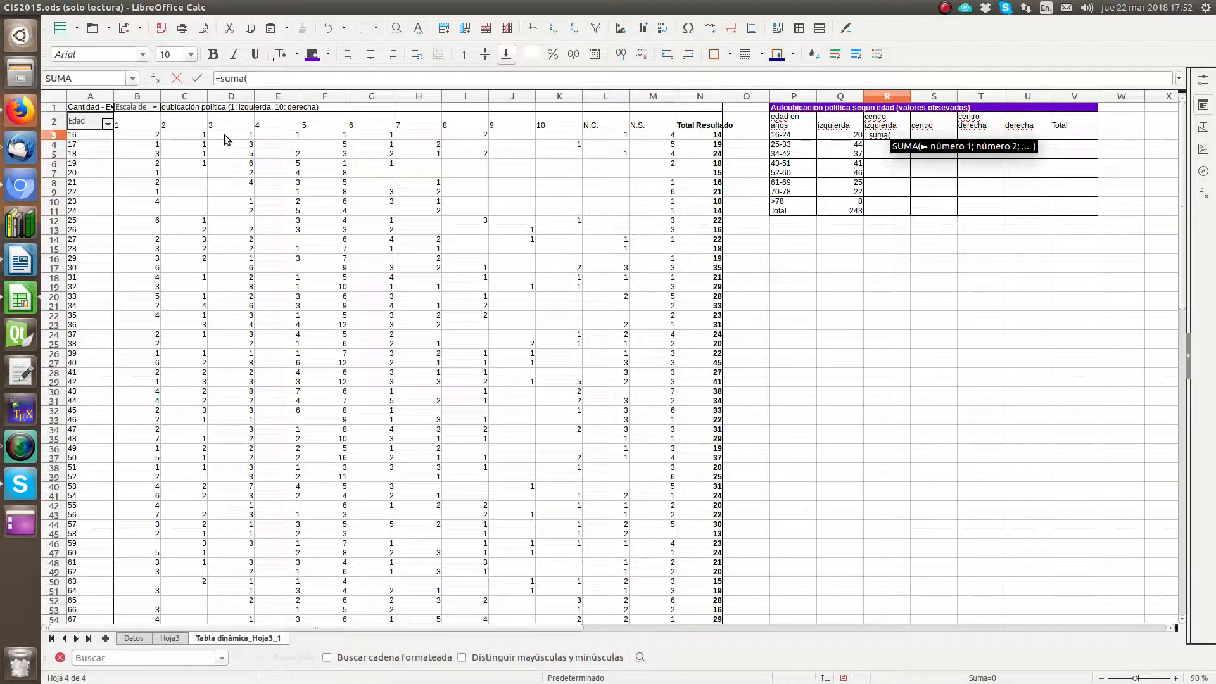
pyautogui.moveTo(224, 134); pyautogui.dragTo(278, 208)
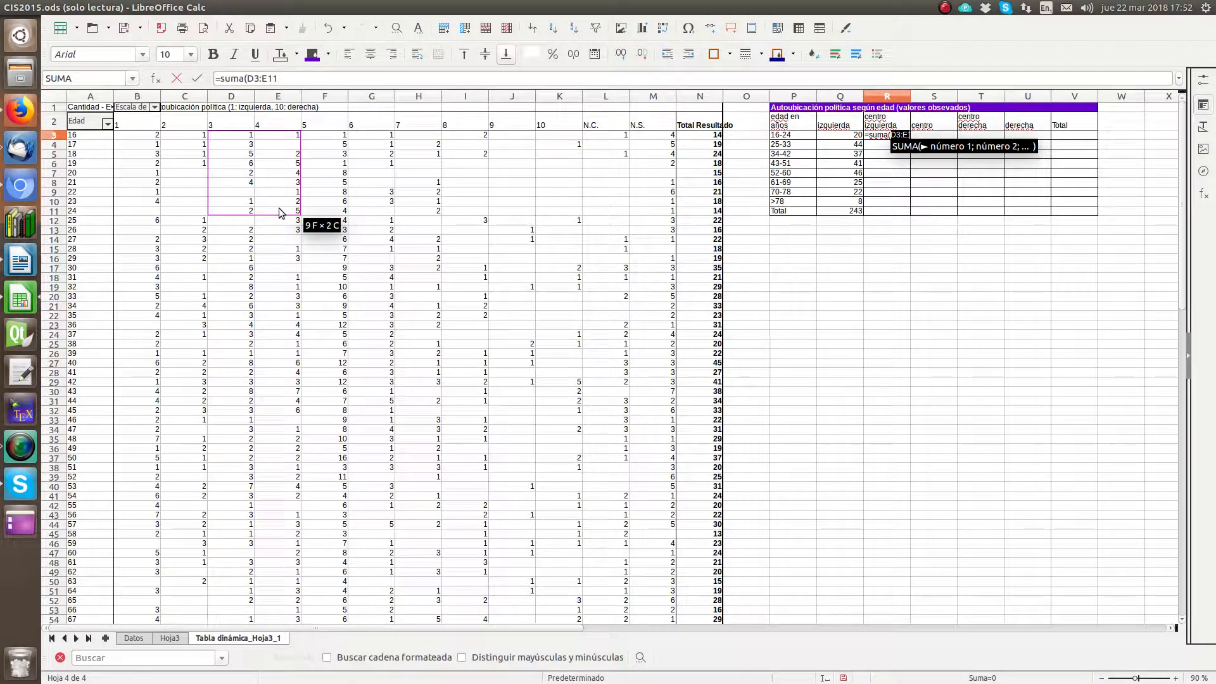
pyautogui.press('Return')
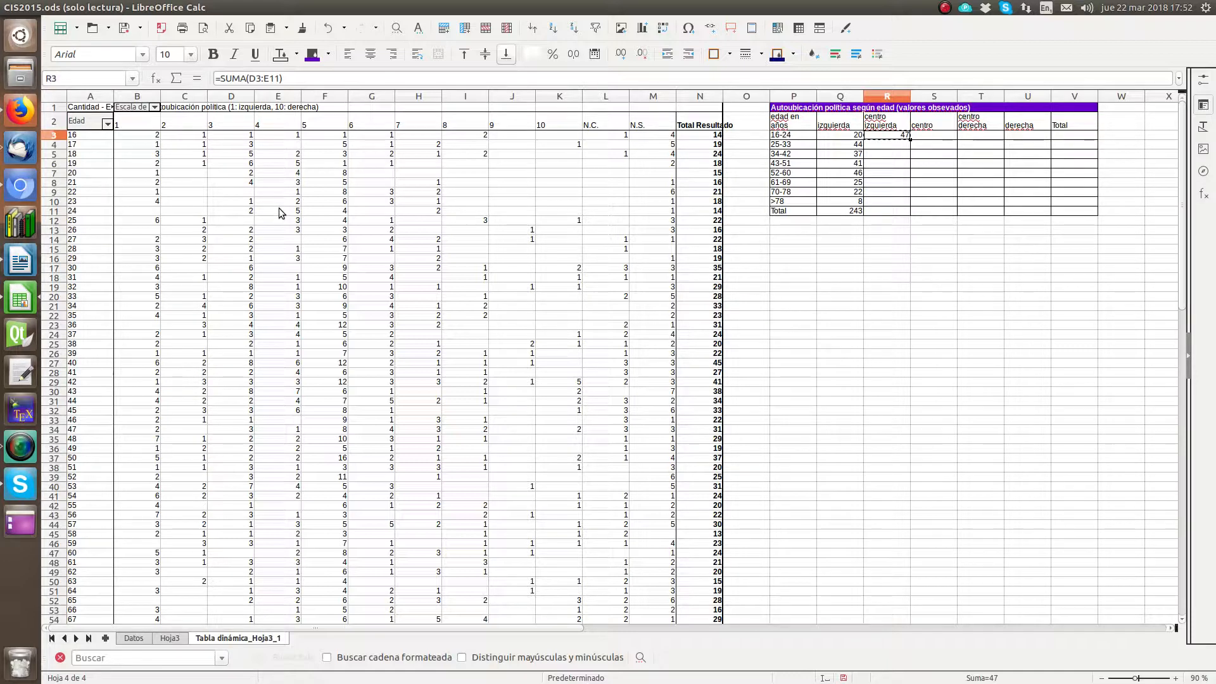
pyautogui.click(100, 8)
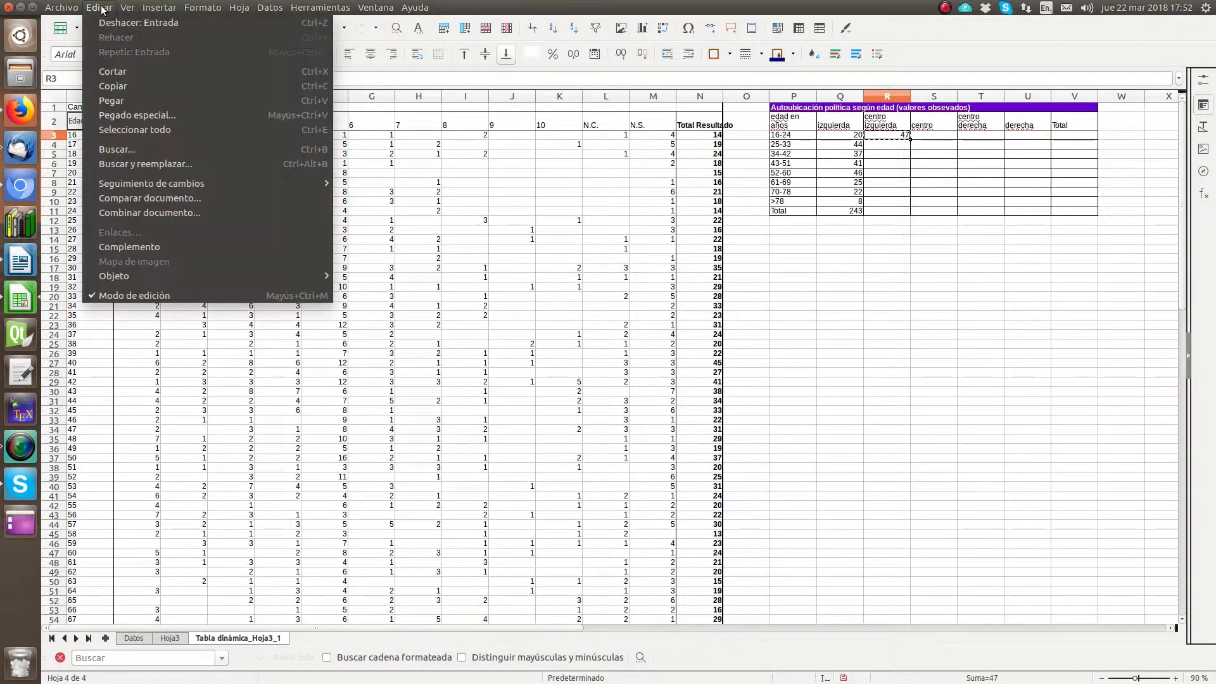
pyautogui.click(115, 71)
pyautogui.click(100, 8)
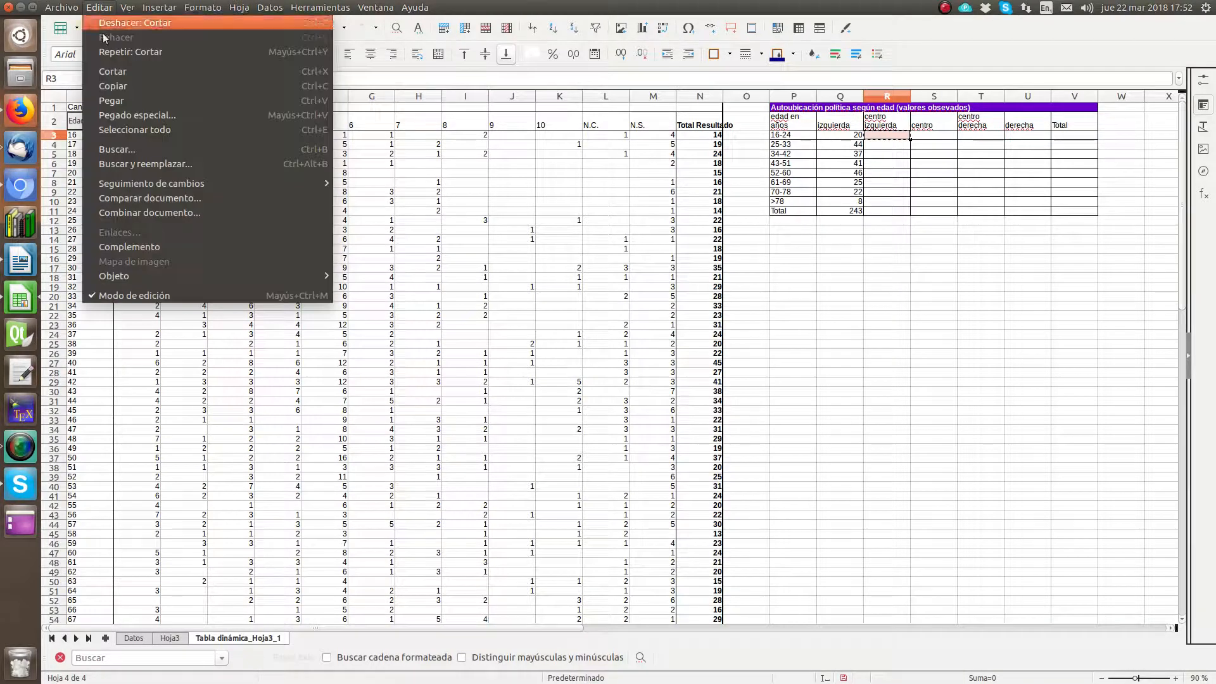
pyautogui.click(112, 85)
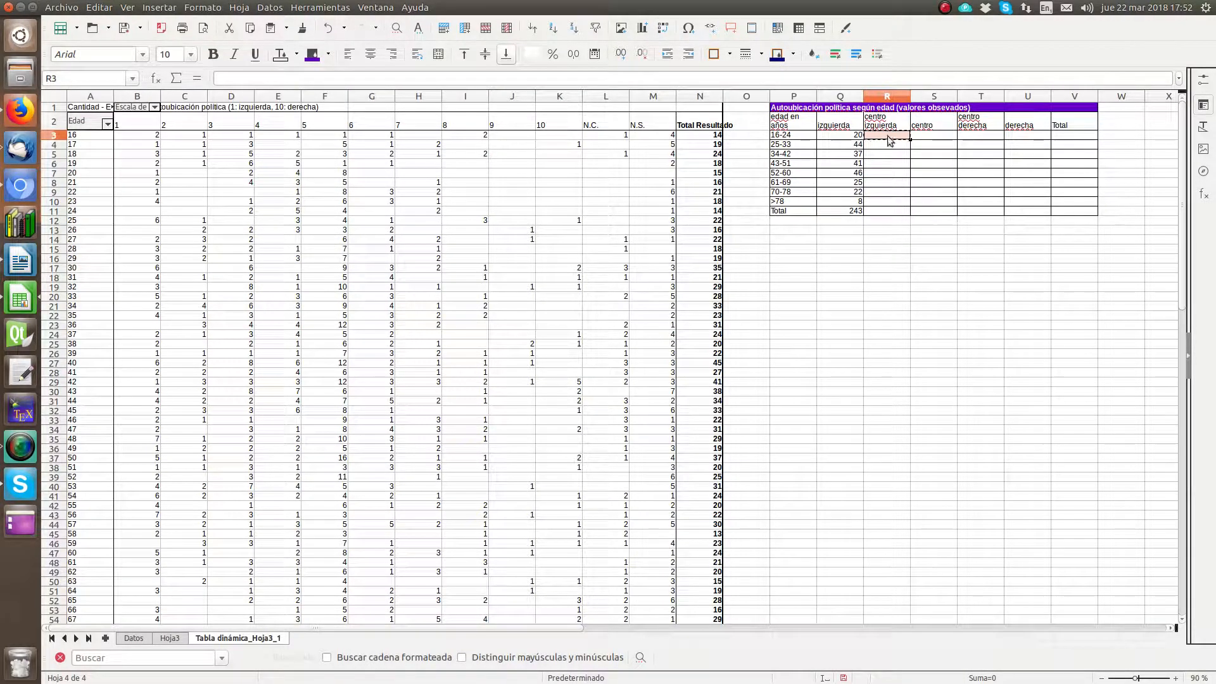
pyautogui.click(328, 30)
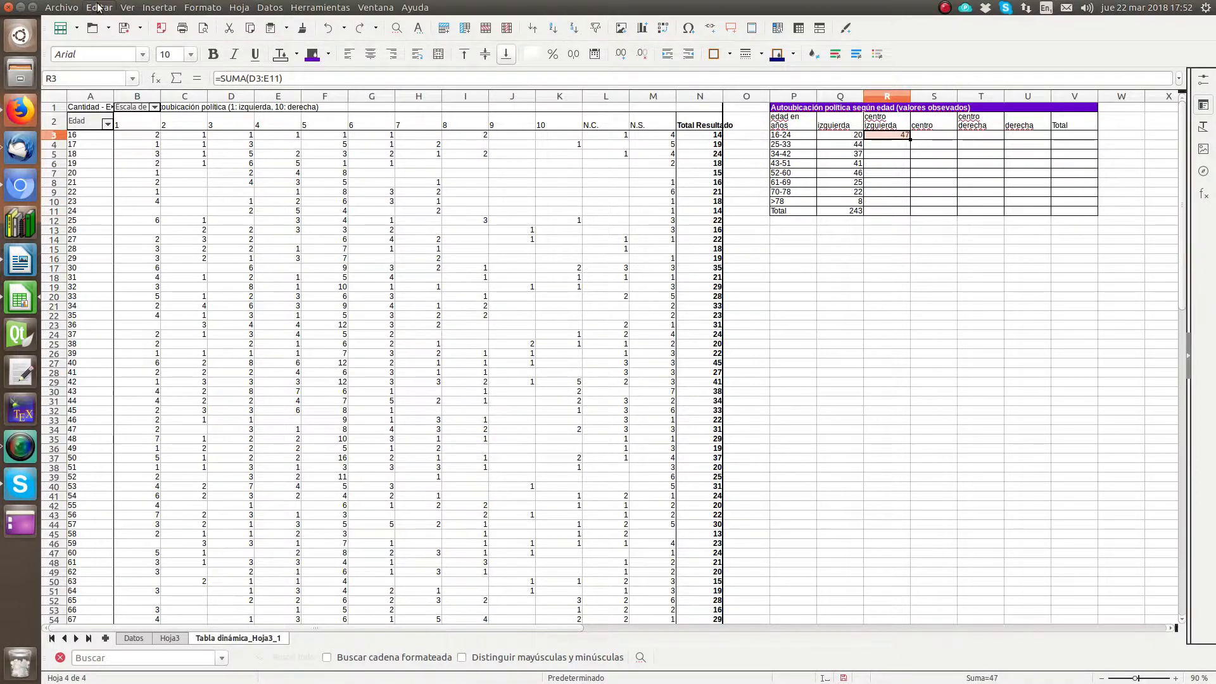
# Step: Copy the sum formula from R3 to R12 so it adds D12:E20, and check the range it references
pyautogui.click(99, 8)
pyautogui.click(119, 86)
pyautogui.click(883, 222)
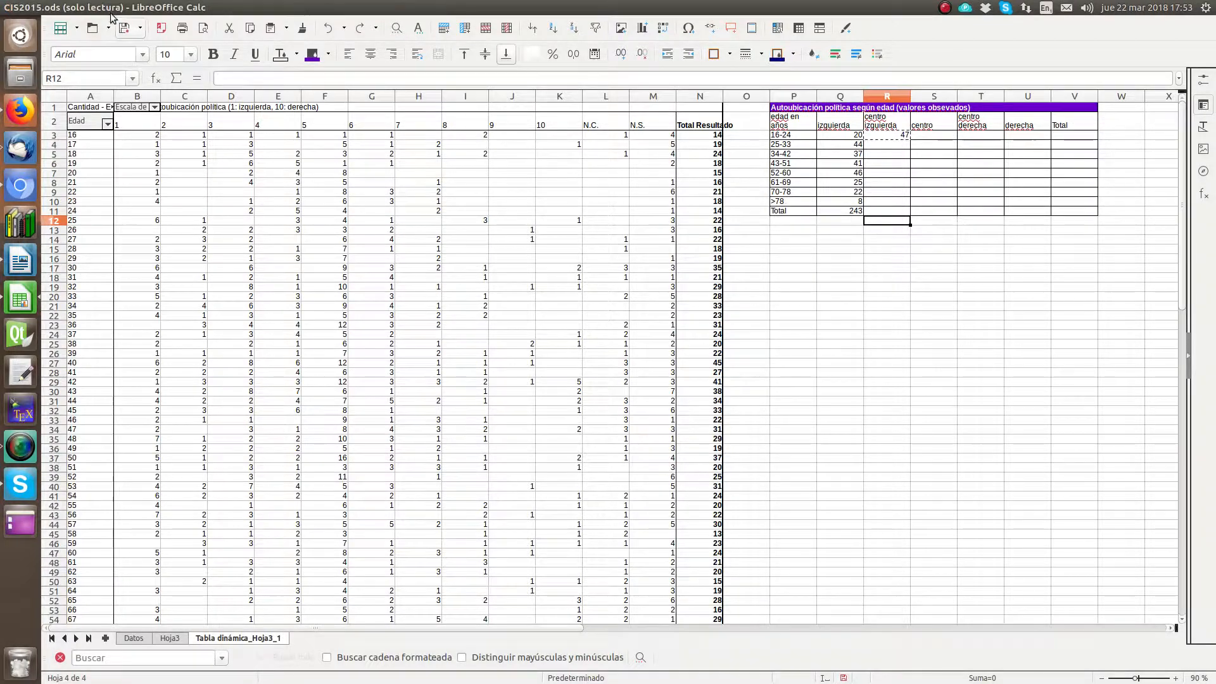
pyautogui.click(98, 8)
pyautogui.click(111, 100)
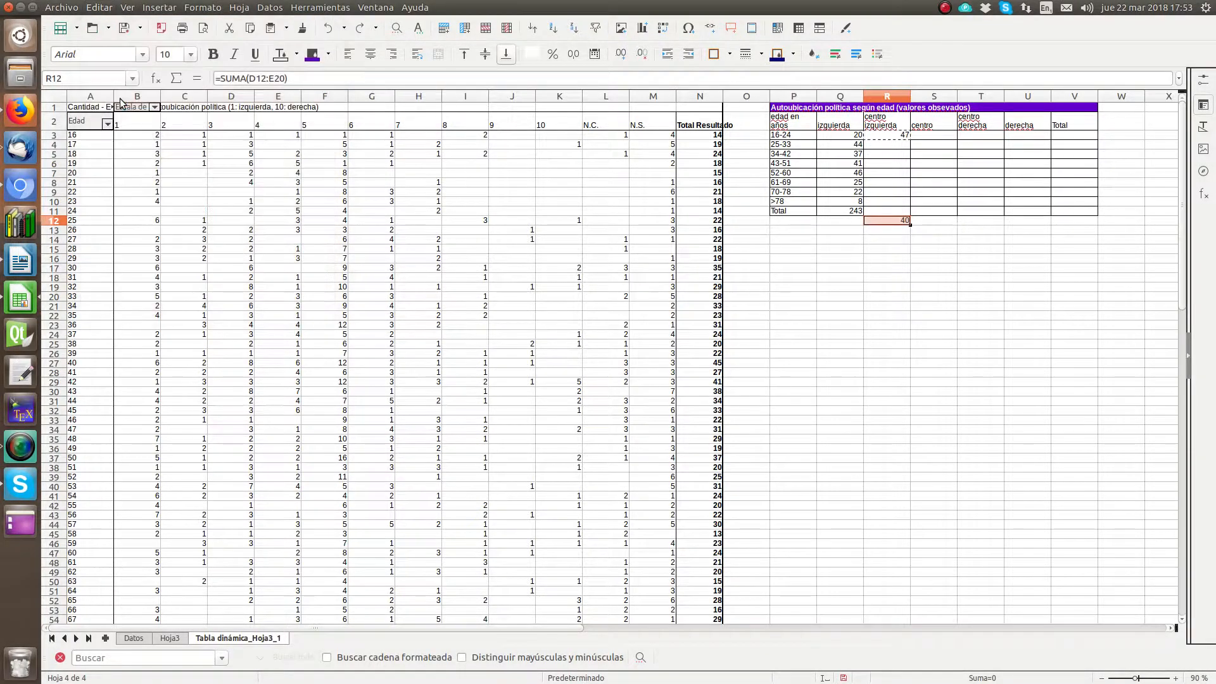
pyautogui.press('F2')
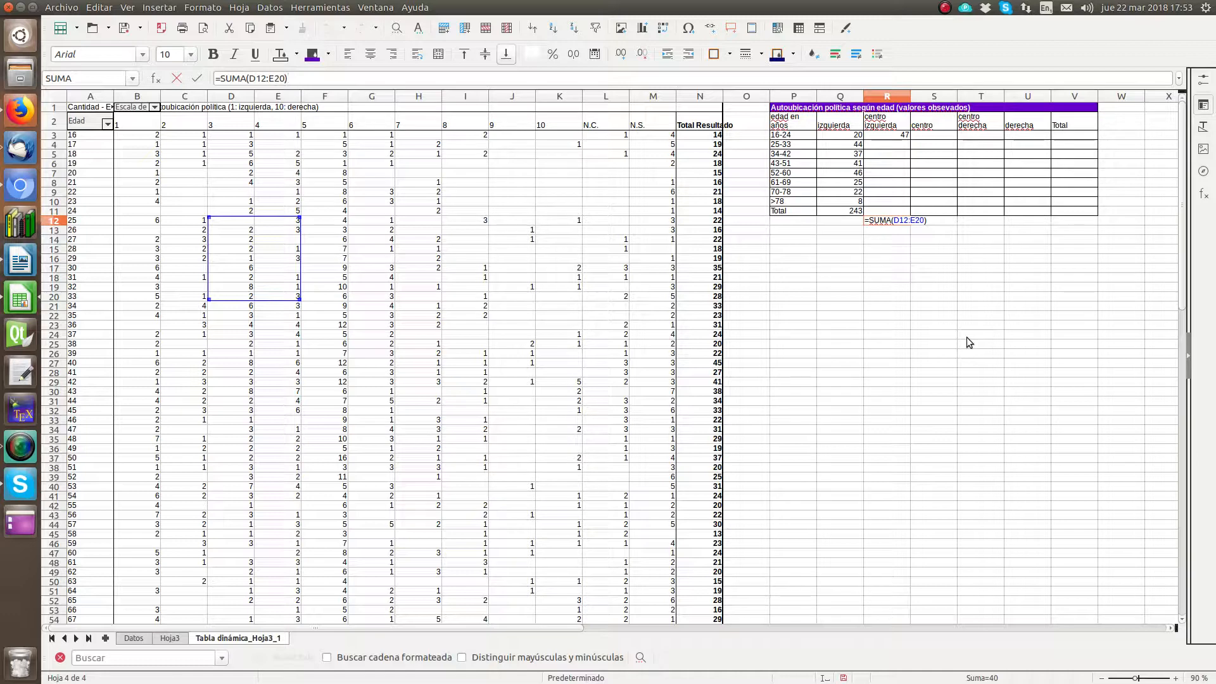
pyautogui.press('Return')
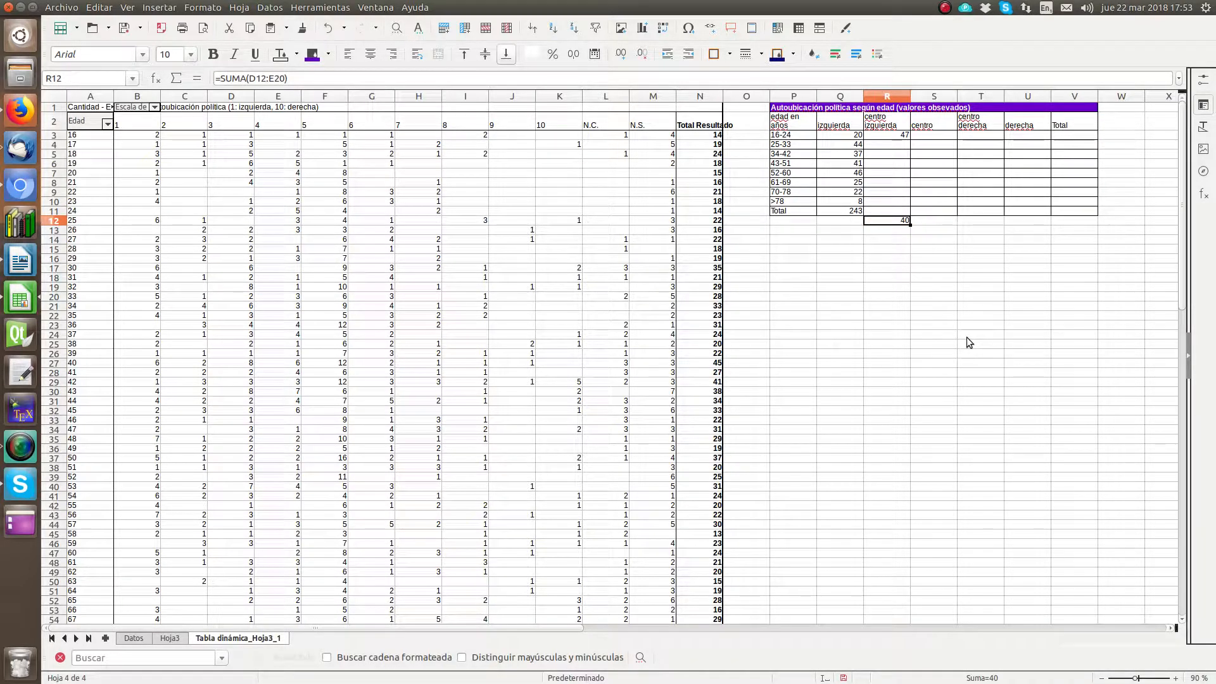
# Step: Paste the copied sum formula into R21 so it adds D21:E29 for ages 34-42
pyautogui.press('Down')
pyautogui.press('Down')
pyautogui.press('Down')
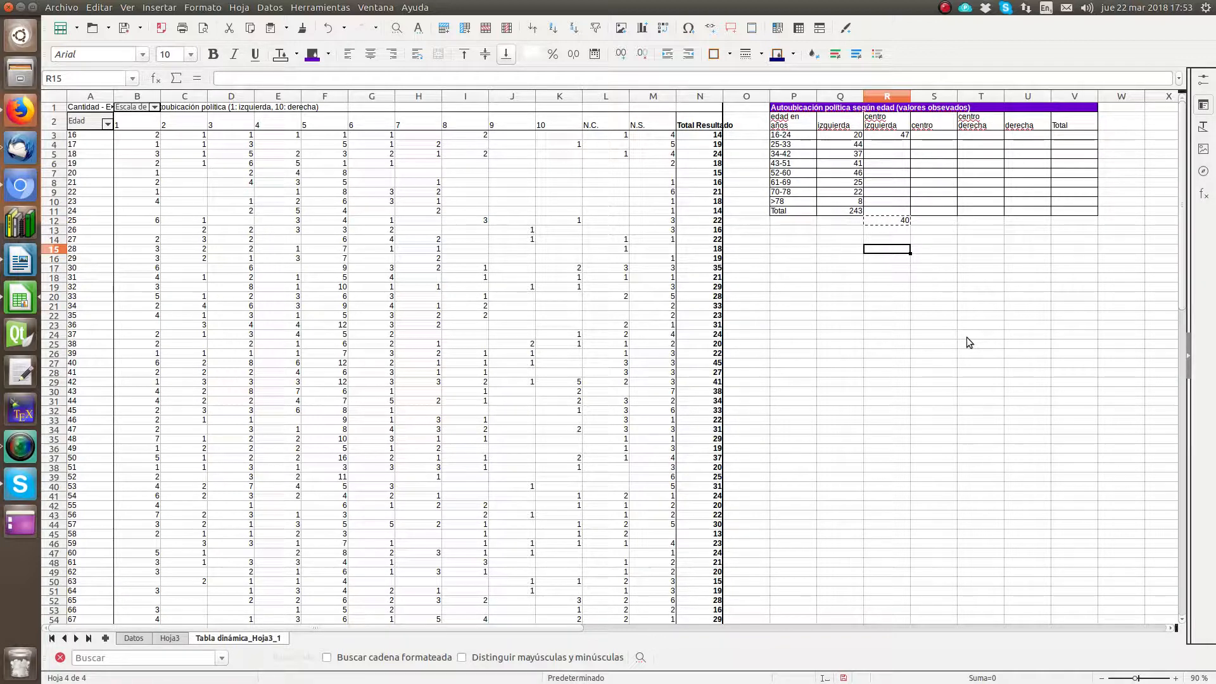
pyautogui.press('Down')
pyautogui.press('Down')
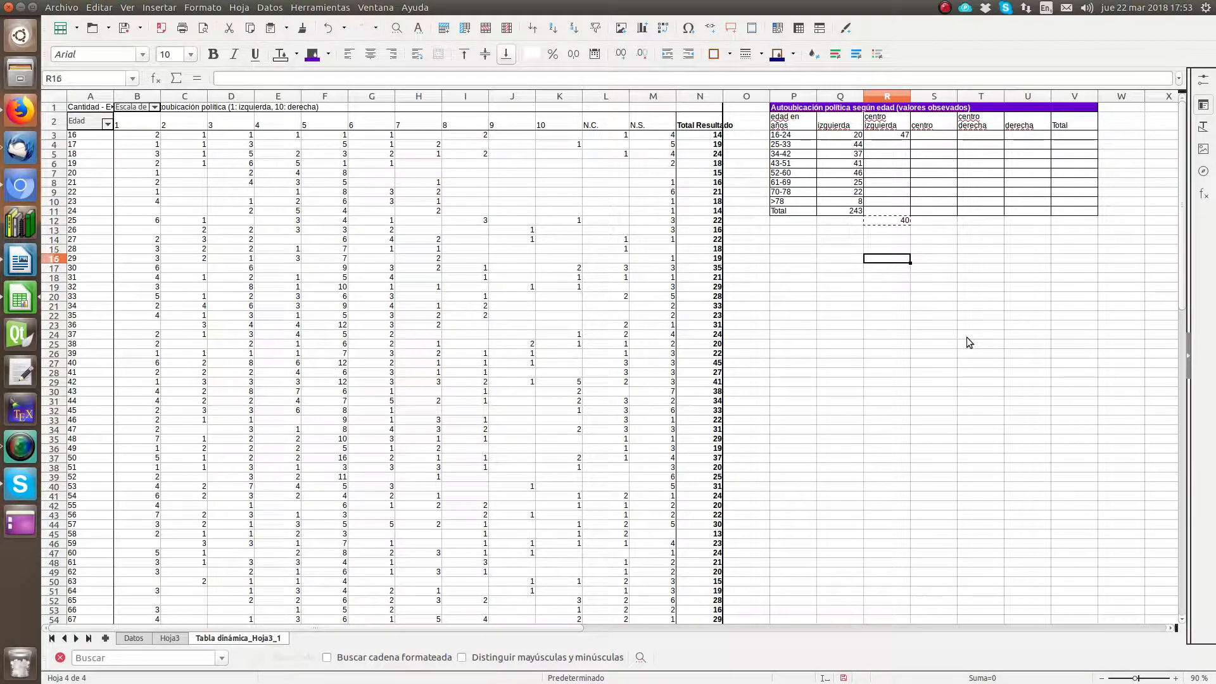
pyautogui.press('Down')
pyautogui.press('Down')
pyautogui.press('Down')
pyautogui.press('Down')
pyautogui.press('Down')
pyautogui.press('Down')
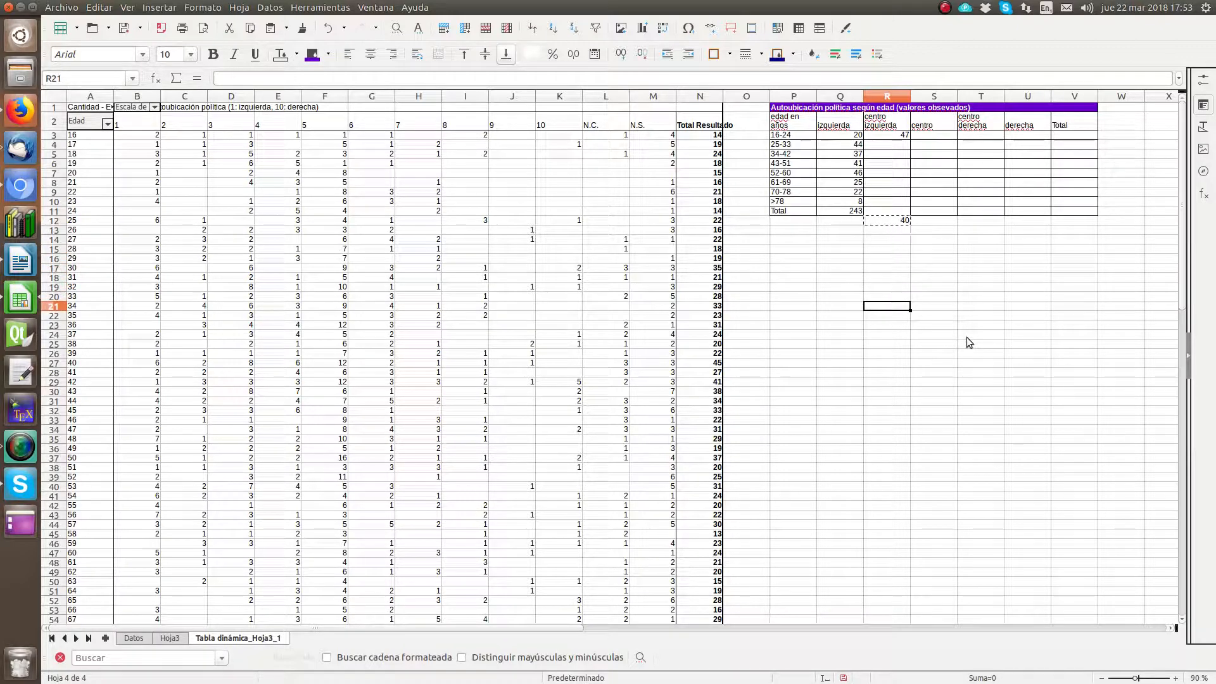
pyautogui.press('Down')
pyautogui.press('Down')
pyautogui.press('Up')
pyautogui.press('Up')
pyautogui.press('Up')
pyautogui.press('Up')
pyautogui.hotkey('ctrl', 'v')
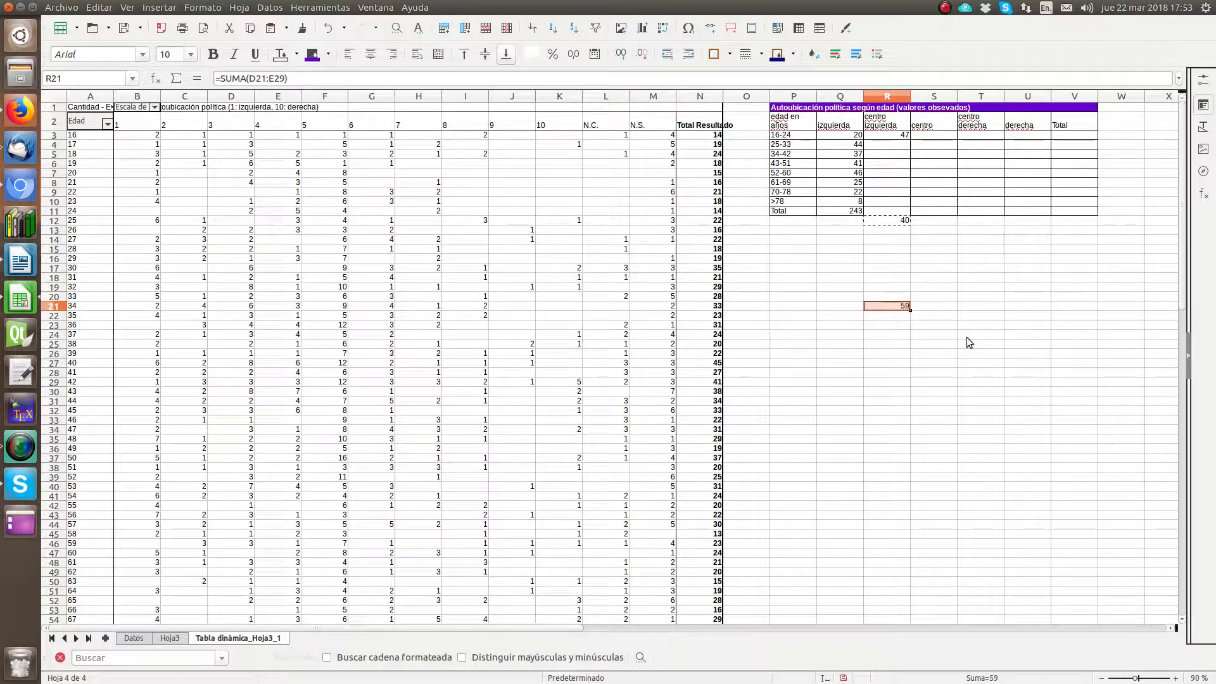
# Step: Copy the range R12:R21, which holds the two sums spaced nine rows apart
pyautogui.press('Up')
pyautogui.press('Up')
pyautogui.press('Up')
pyautogui.press('Up')
pyautogui.press('Up')
pyautogui.press('Up')
pyautogui.press('Up')
pyautogui.press('Up')
pyautogui.press('Up')
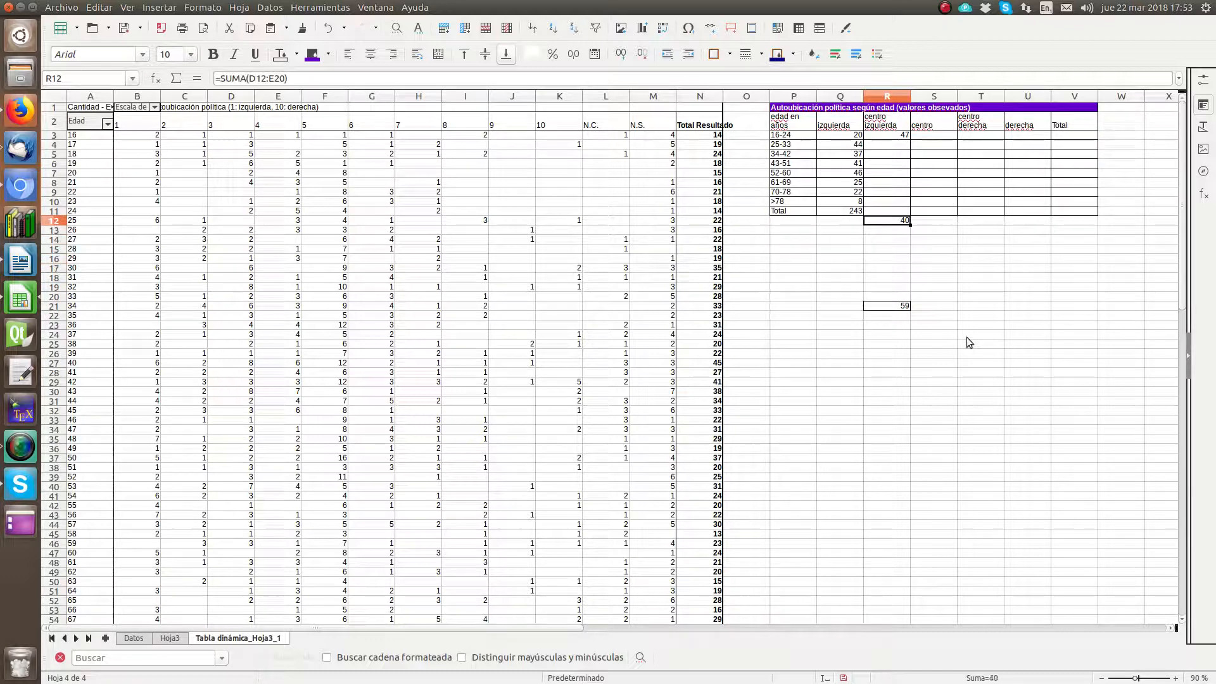
pyautogui.hotkey('shift', 'Down')
pyautogui.hotkey('shift', 'Down')
pyautogui.hotkey('shift', 'Down')
pyautogui.hotkey('shift', 'Down')
pyautogui.hotkey('shift', 'Down')
pyautogui.hotkey('shift', 'Down')
pyautogui.hotkey('shift', 'Down')
pyautogui.hotkey('shift', 'Down')
pyautogui.hotkey('shift', 'Down')
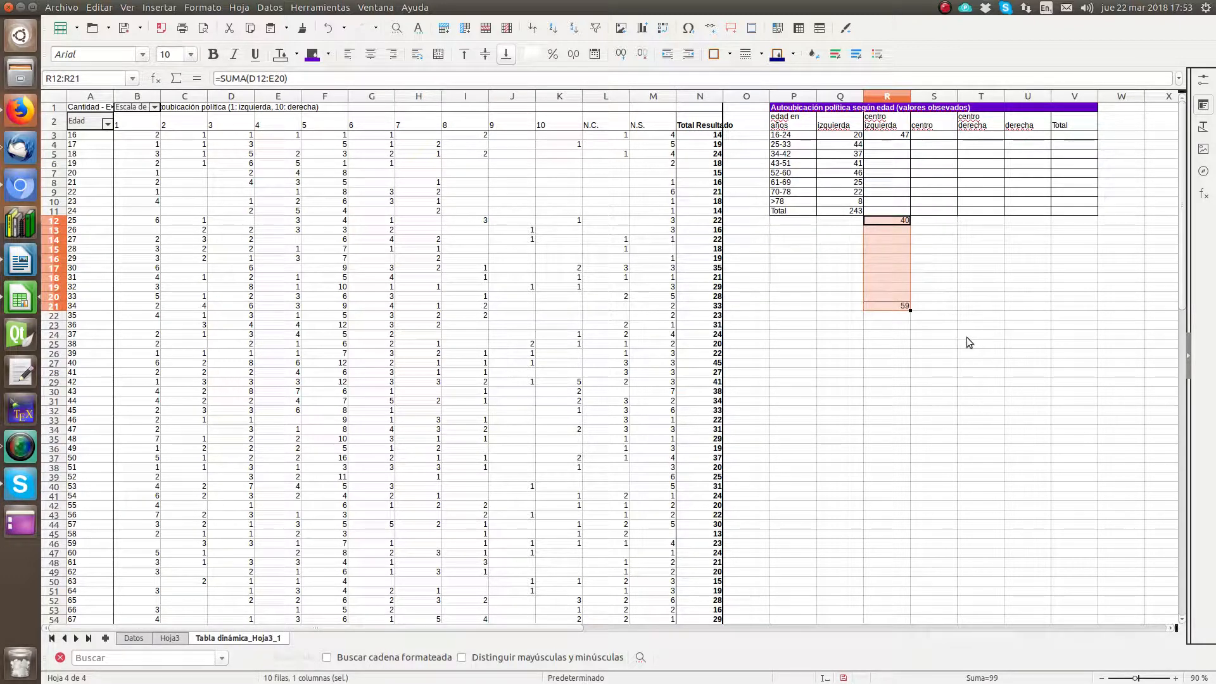
pyautogui.click(99, 7)
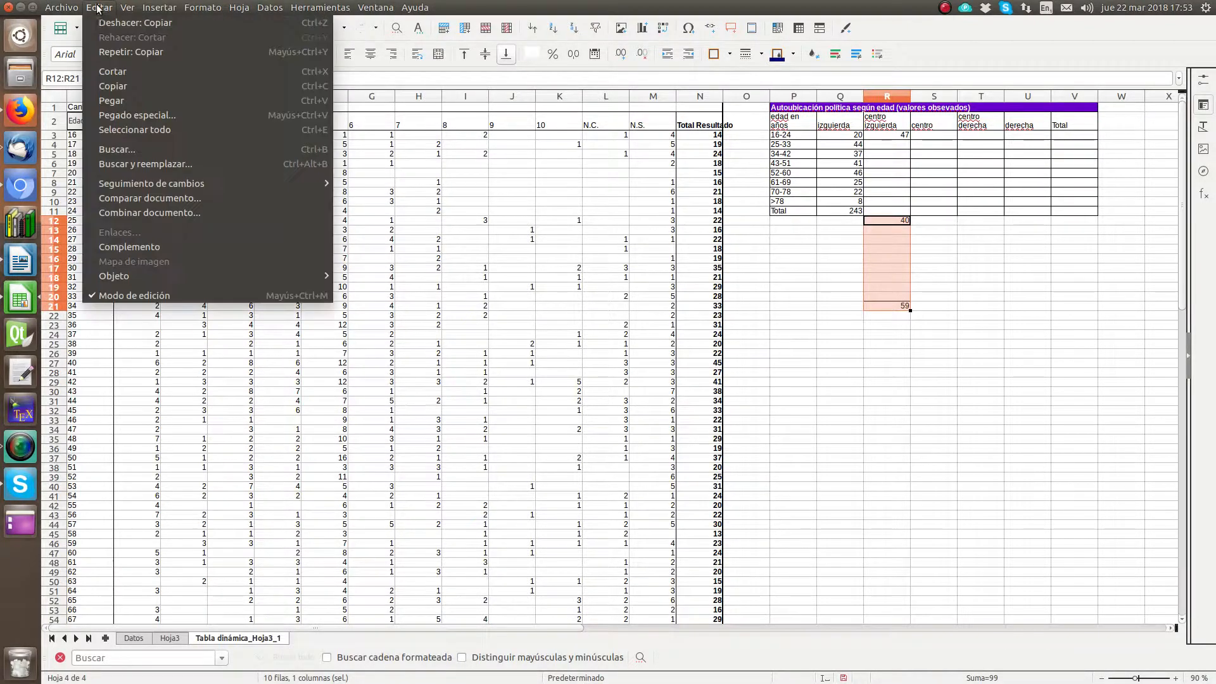
pyautogui.click(127, 89)
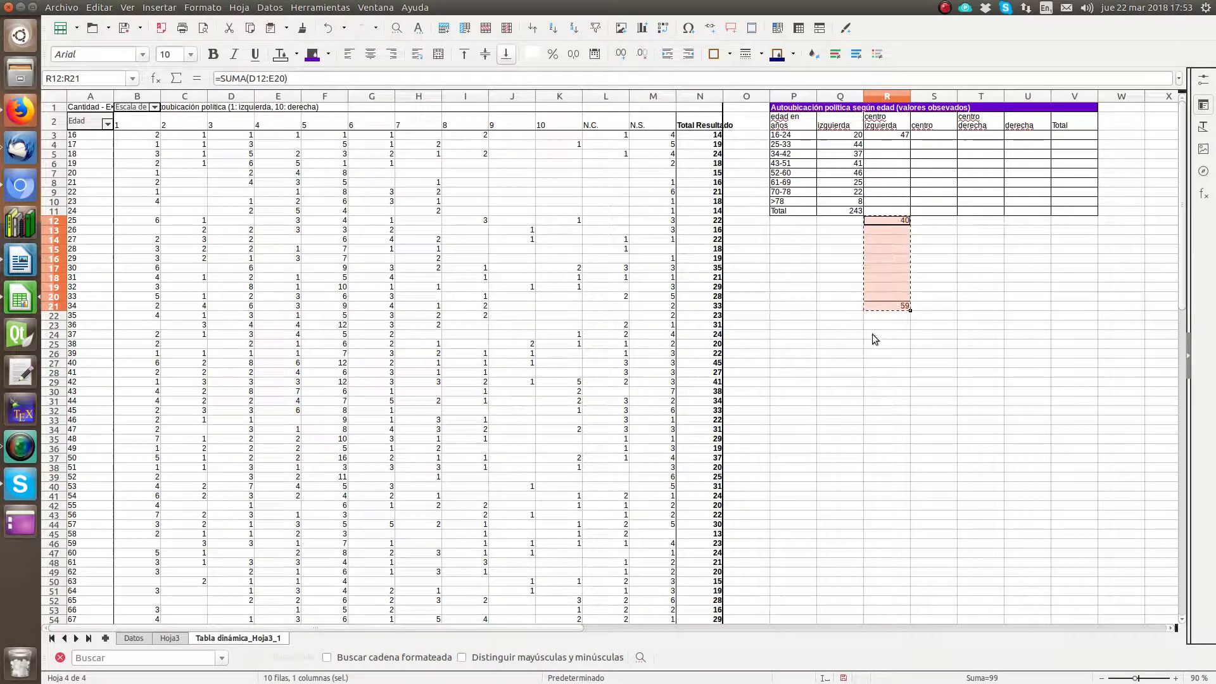
# Step: Paste the copied block at R21, R30 and R39 in turn to add the age-group sums in R30, R39 and R48
pyautogui.click(889, 307)
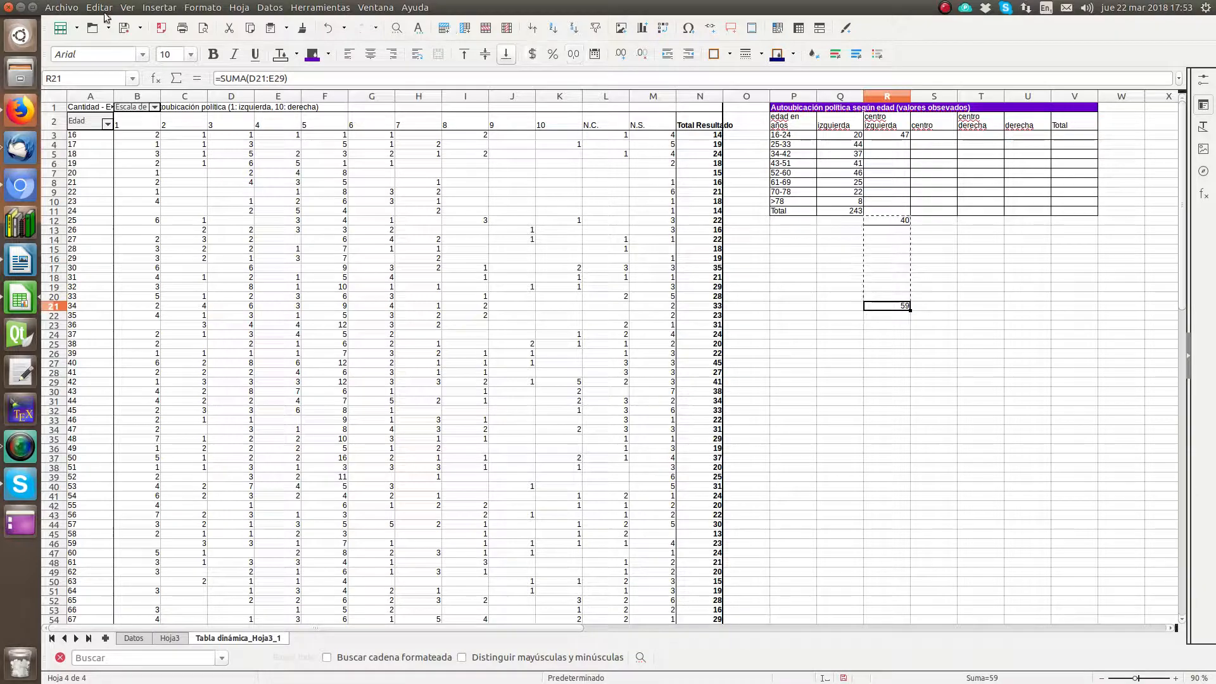
pyautogui.click(99, 8)
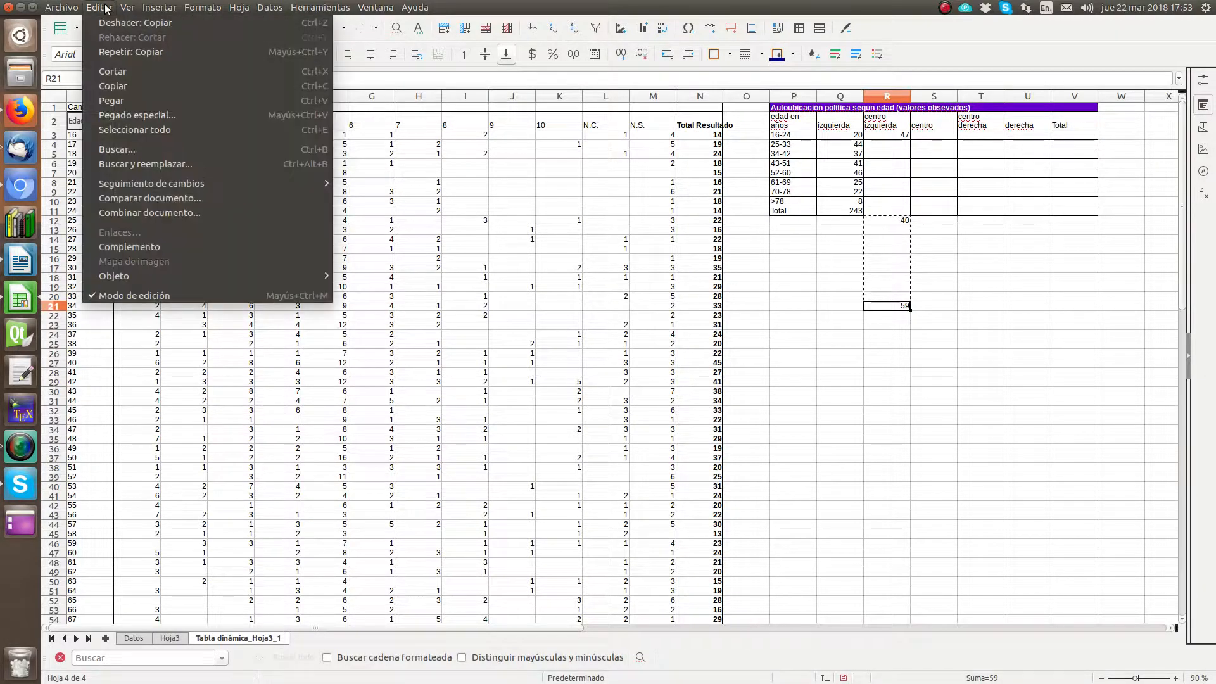
pyautogui.click(115, 101)
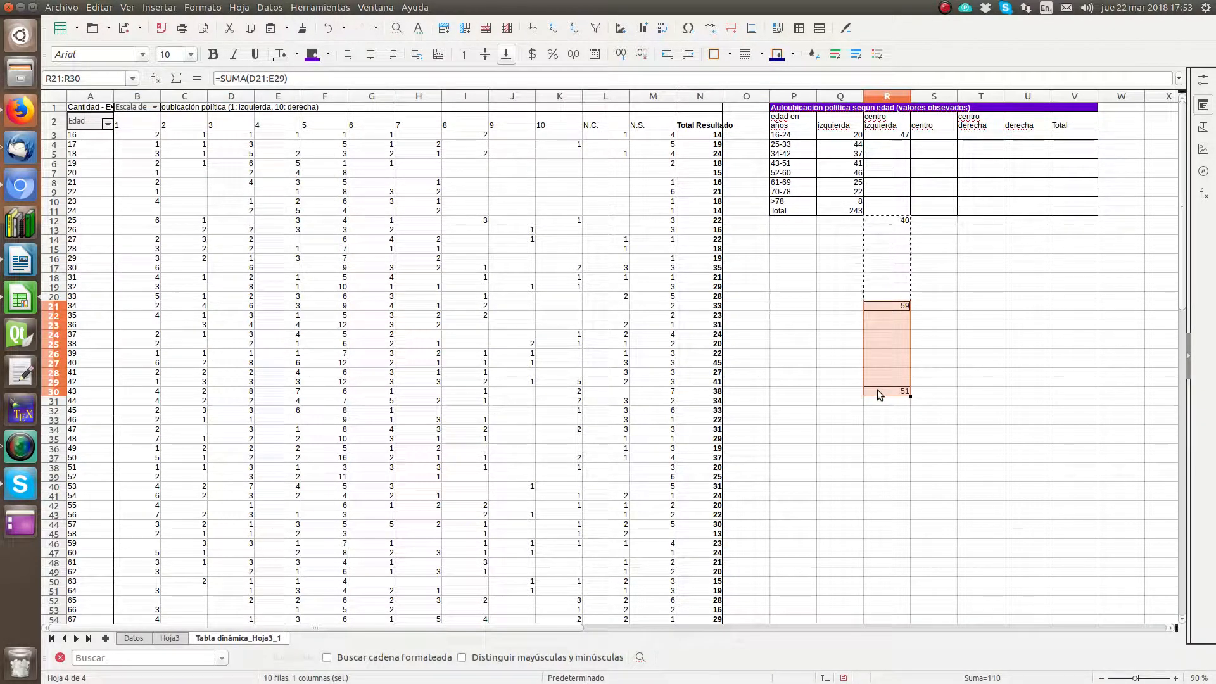
pyautogui.click(888, 391)
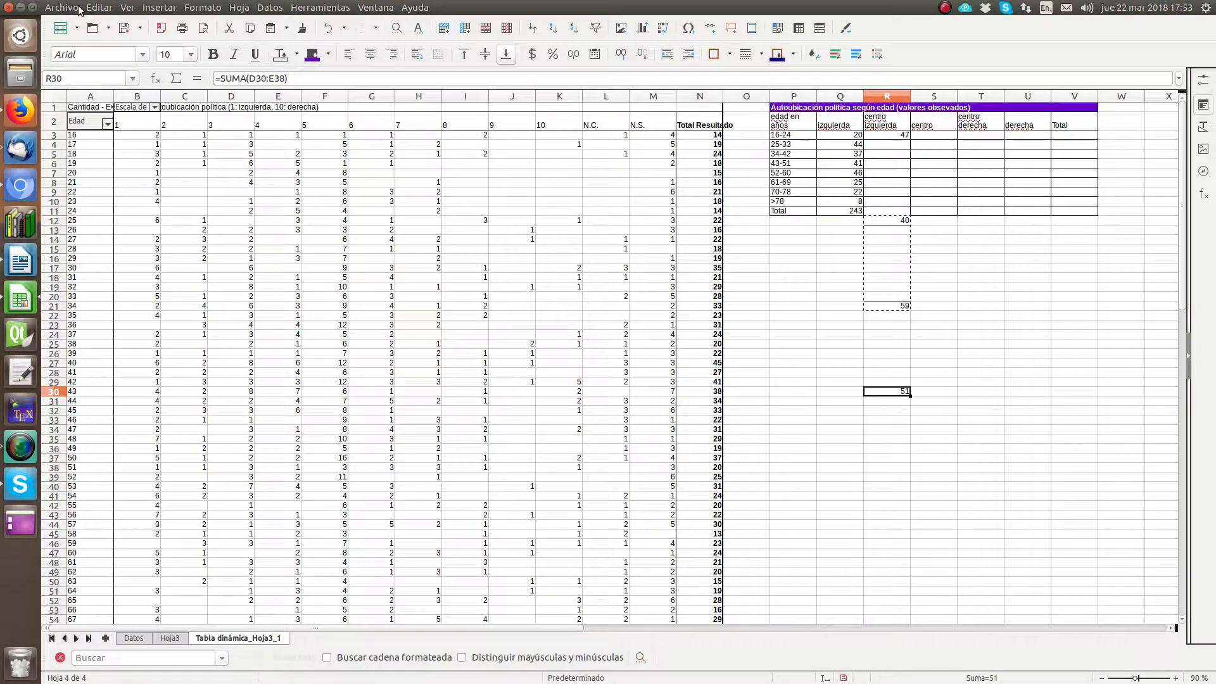
pyautogui.click(100, 8)
pyautogui.click(120, 100)
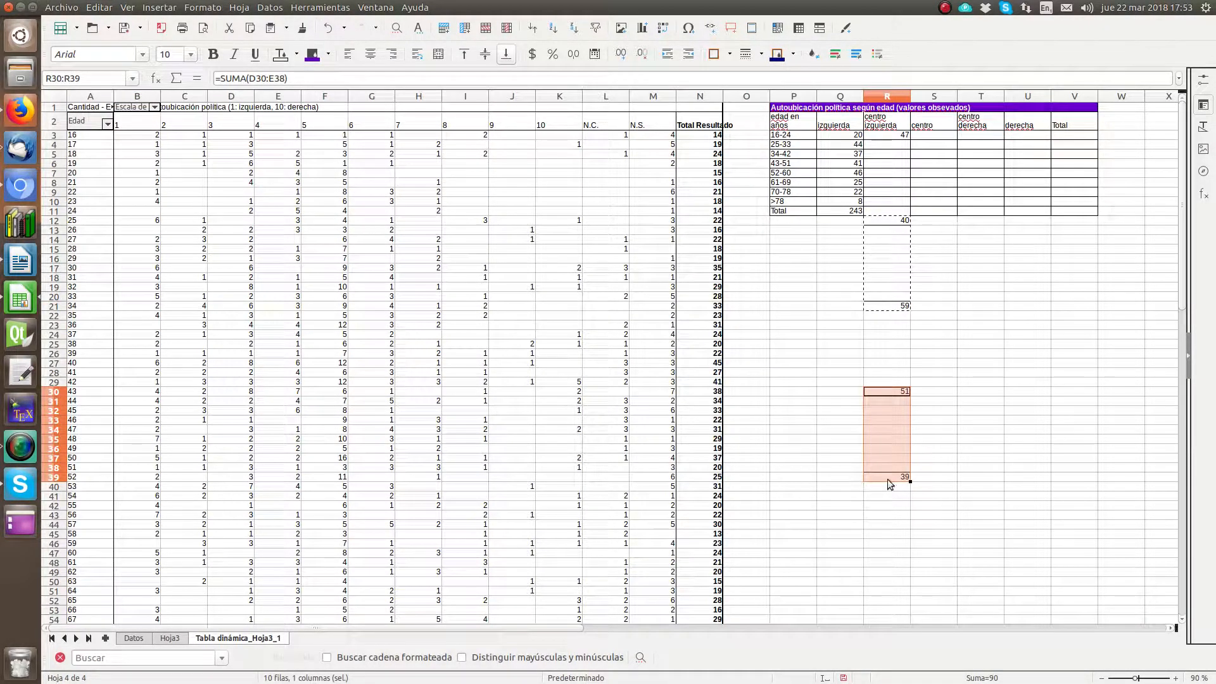
pyautogui.click(887, 478)
pyautogui.click(101, 6)
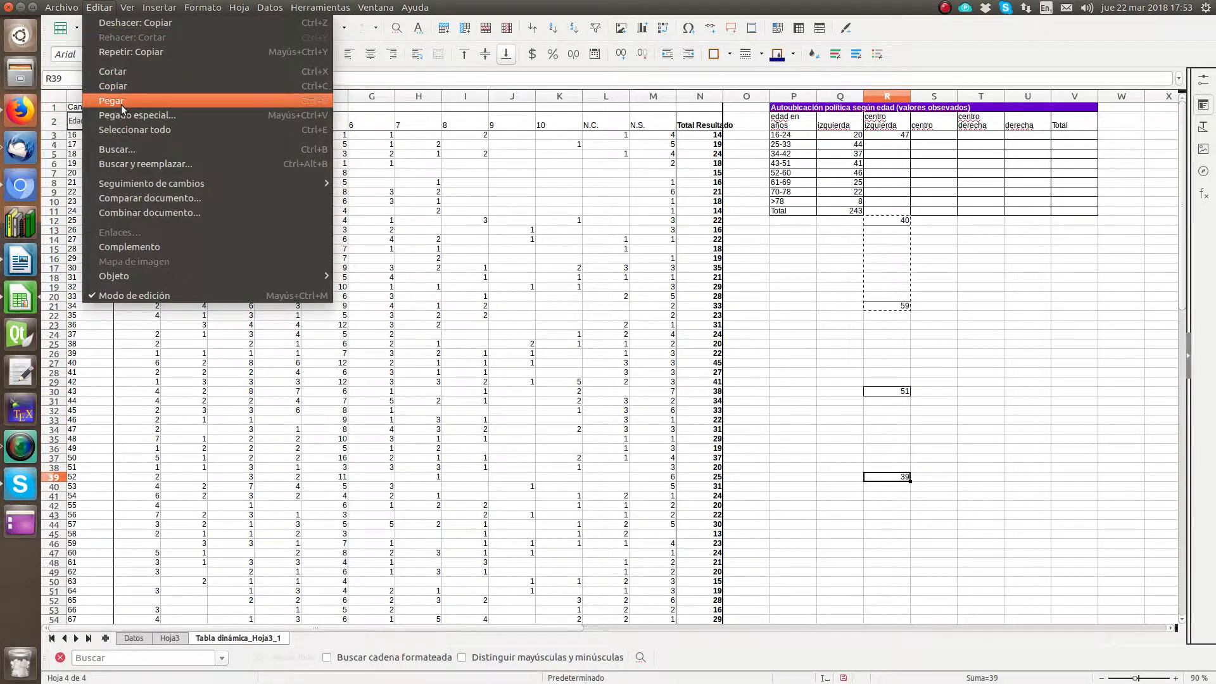
pyautogui.click(121, 101)
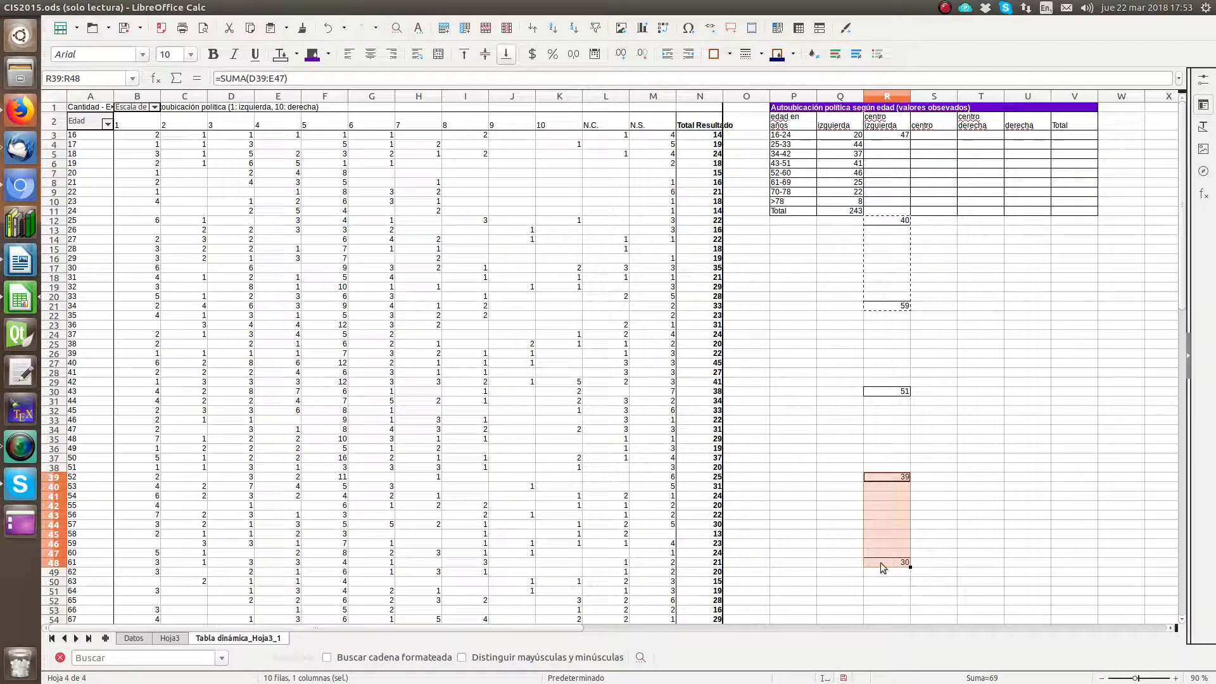
pyautogui.click(880, 562)
pyautogui.click(100, 7)
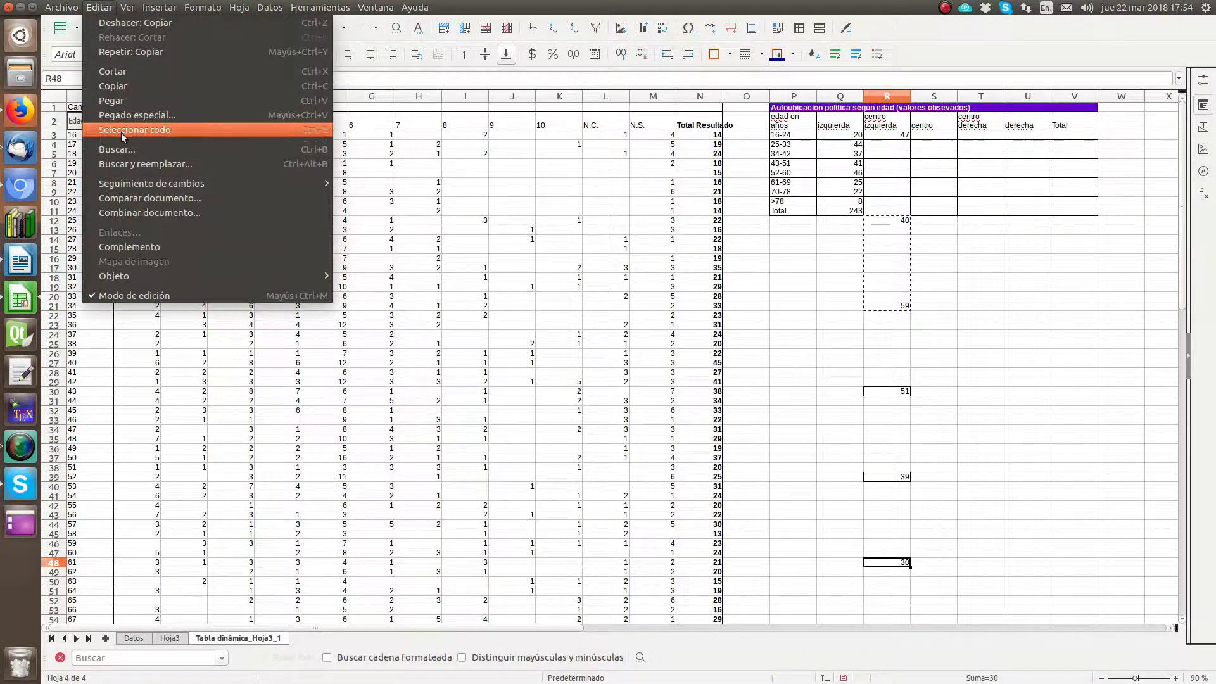
pyautogui.click(848, 400)
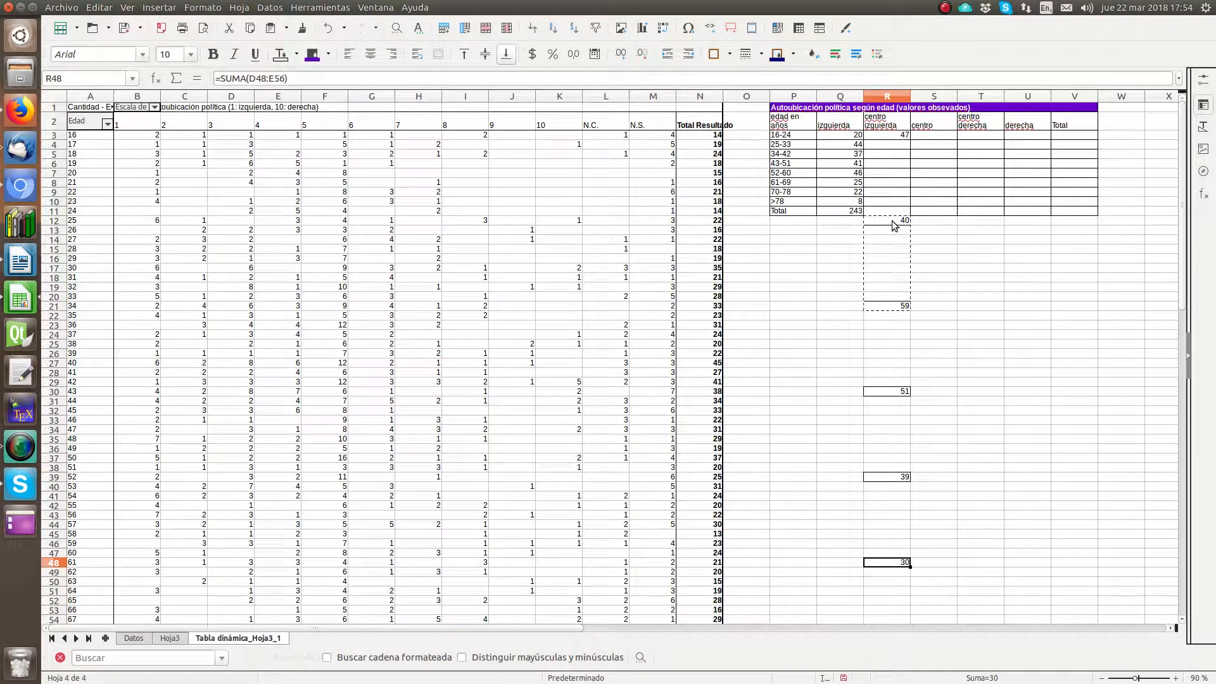
# Step: Copy the range R12:R48 and paste it at R48 to extend the spaced sums down to the remaining age groups
pyautogui.moveTo(894, 226); pyautogui.dragTo(886, 563)
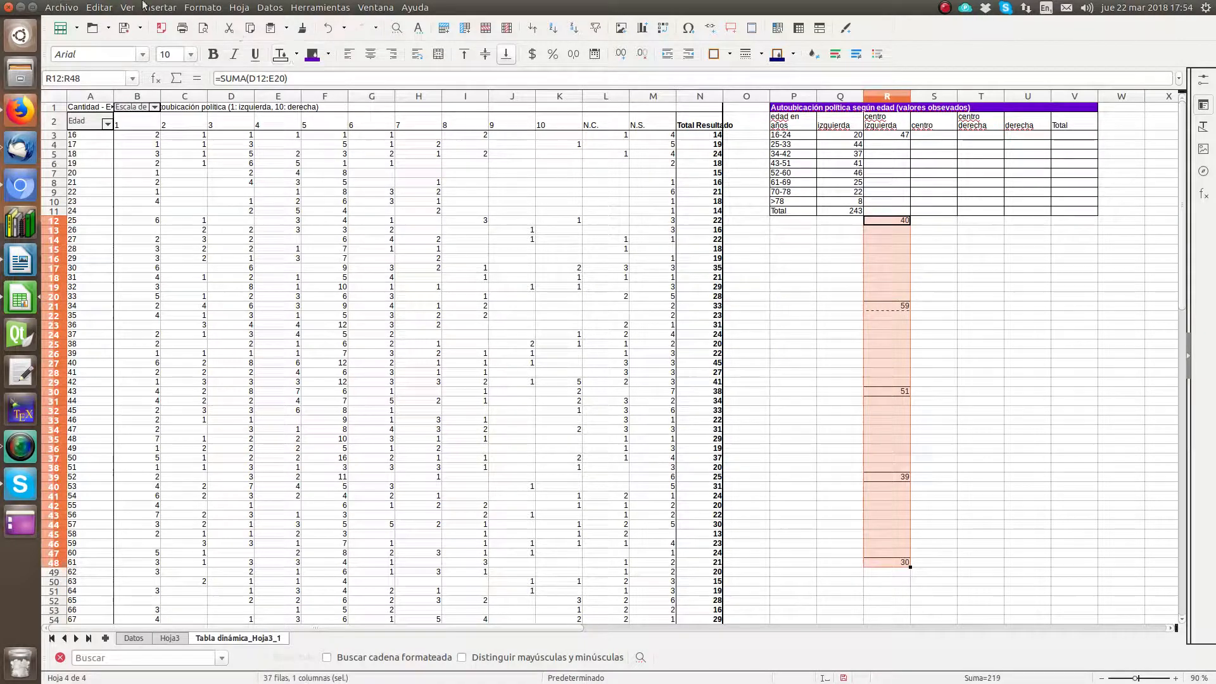
pyautogui.click(99, 7)
pyautogui.click(95, 87)
pyautogui.click(901, 561)
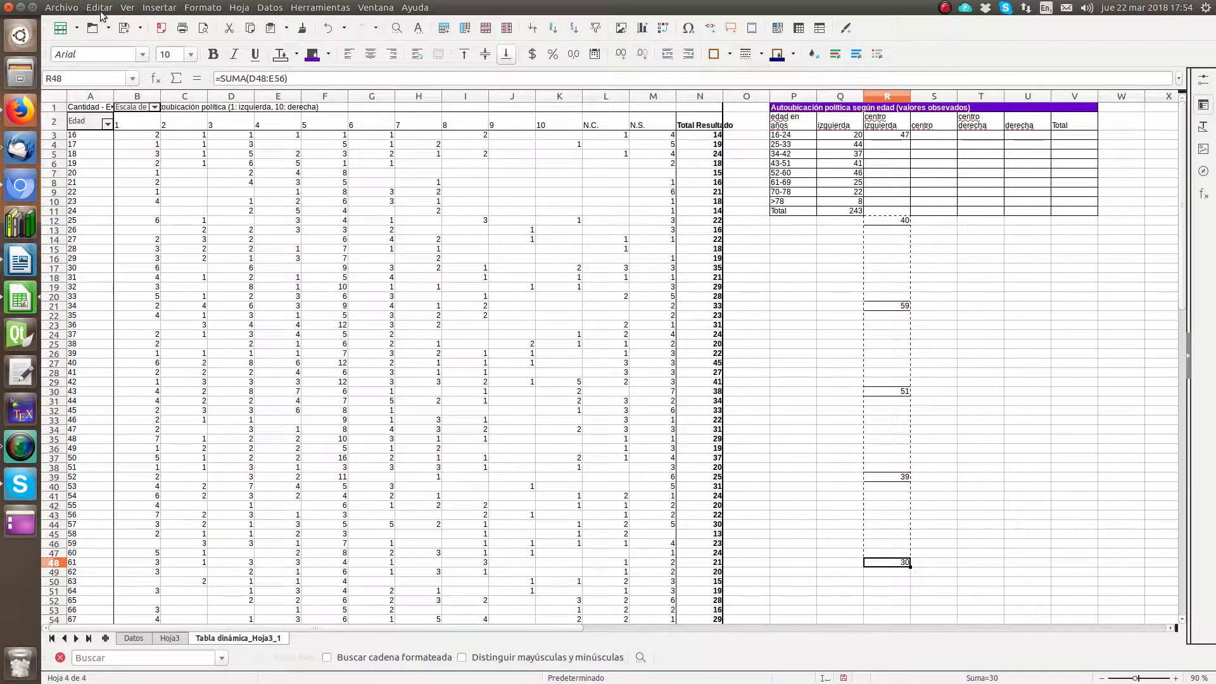
pyautogui.click(99, 7)
pyautogui.click(111, 100)
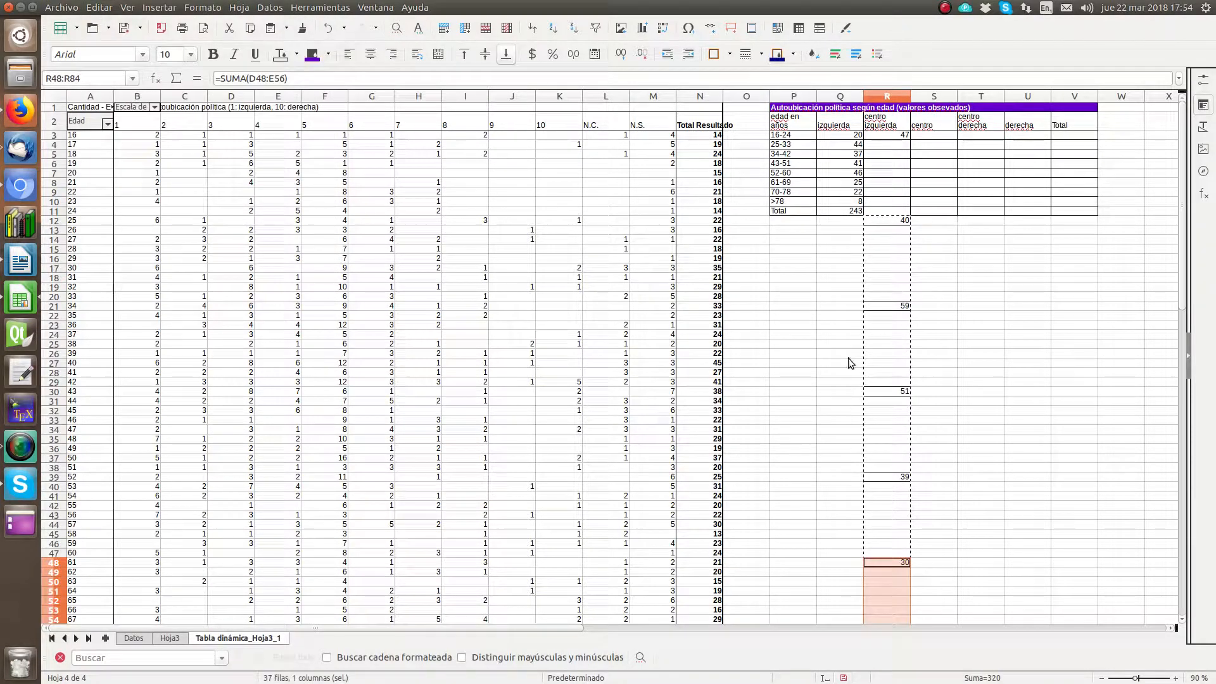
pyautogui.scroll(-3, 876, 381)
pyautogui.scroll(-10, 875, 380)
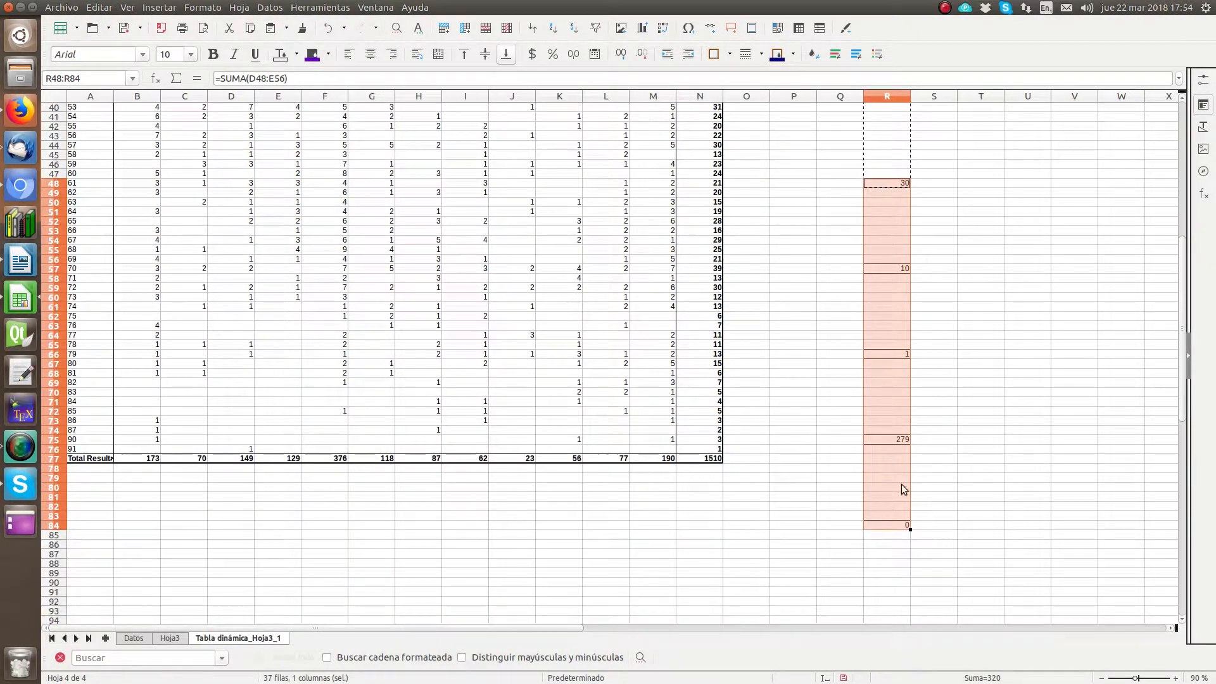
# Step: Delete the surplus sums in R75 and R84 beyond the last age group
pyautogui.click(956, 478)
pyautogui.click(885, 441)
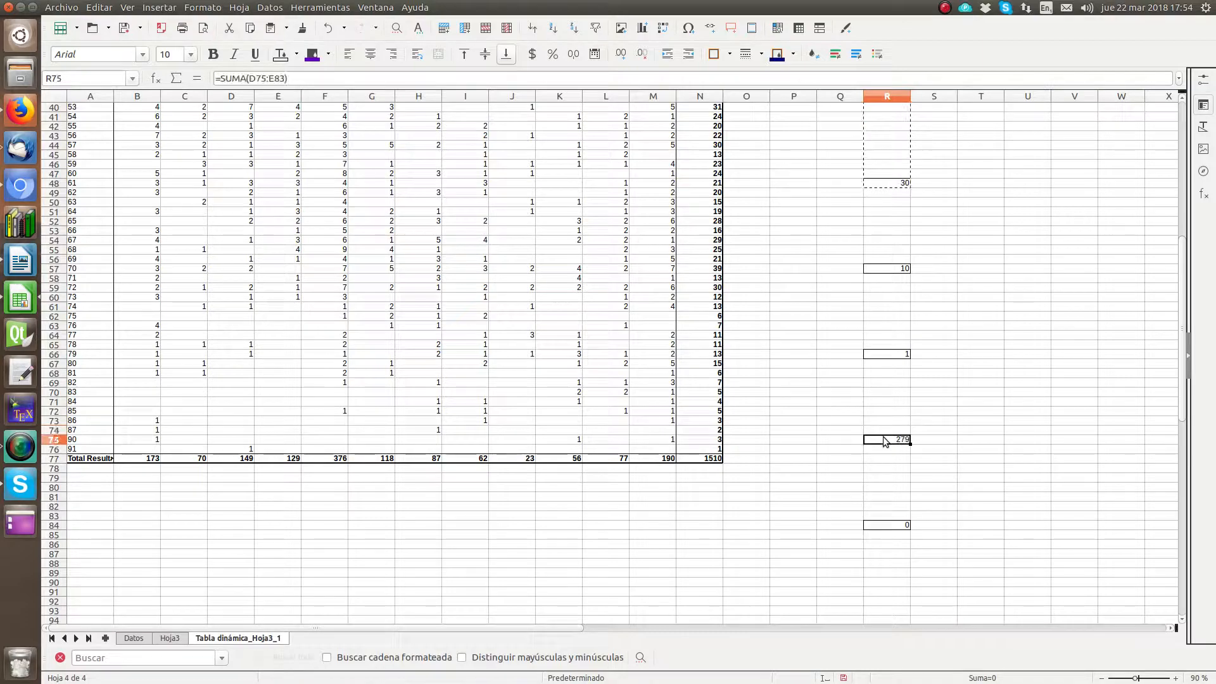
pyautogui.click(887, 525)
pyautogui.scroll(11, 885, 404)
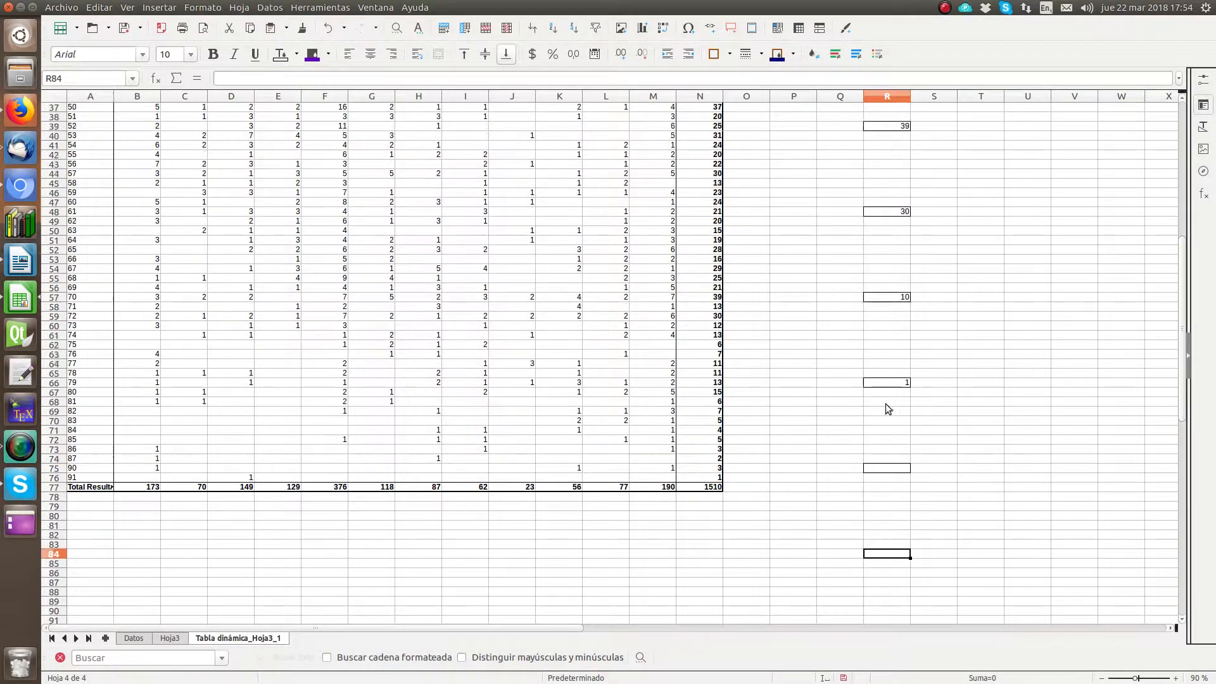
pyautogui.scroll(2, 885, 406)
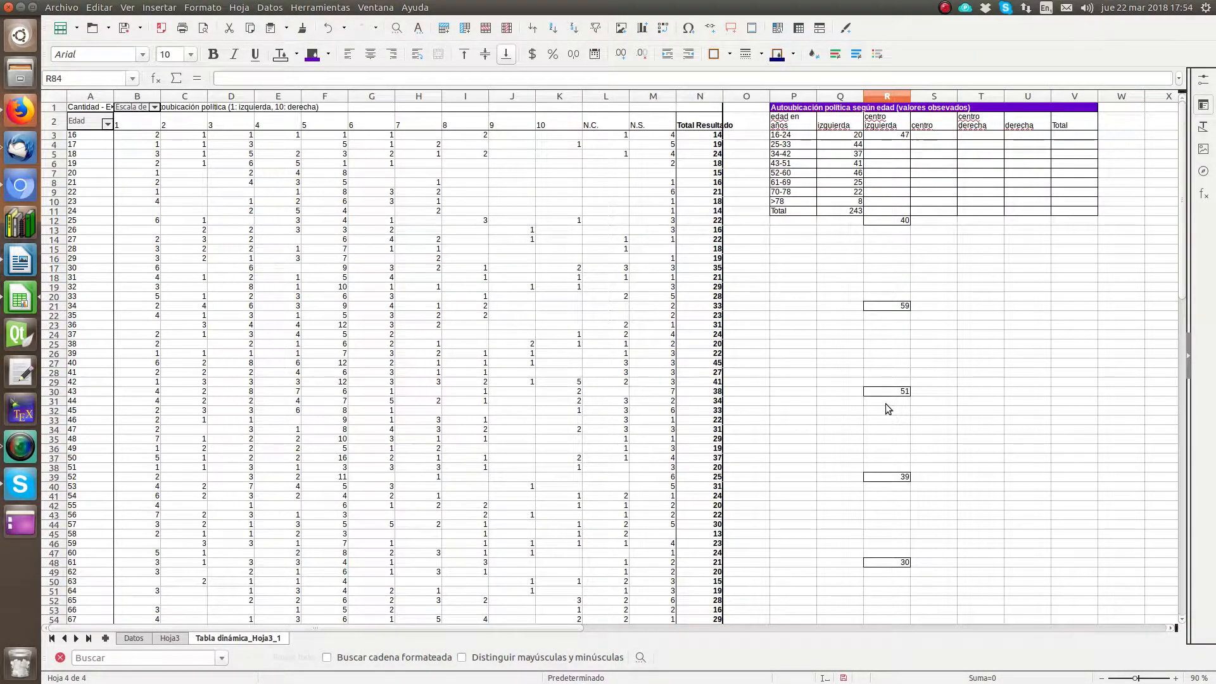
# Step: Open the sum formula in R66 for editing
pyautogui.scroll(-13, 886, 329)
pyautogui.click(887, 352)
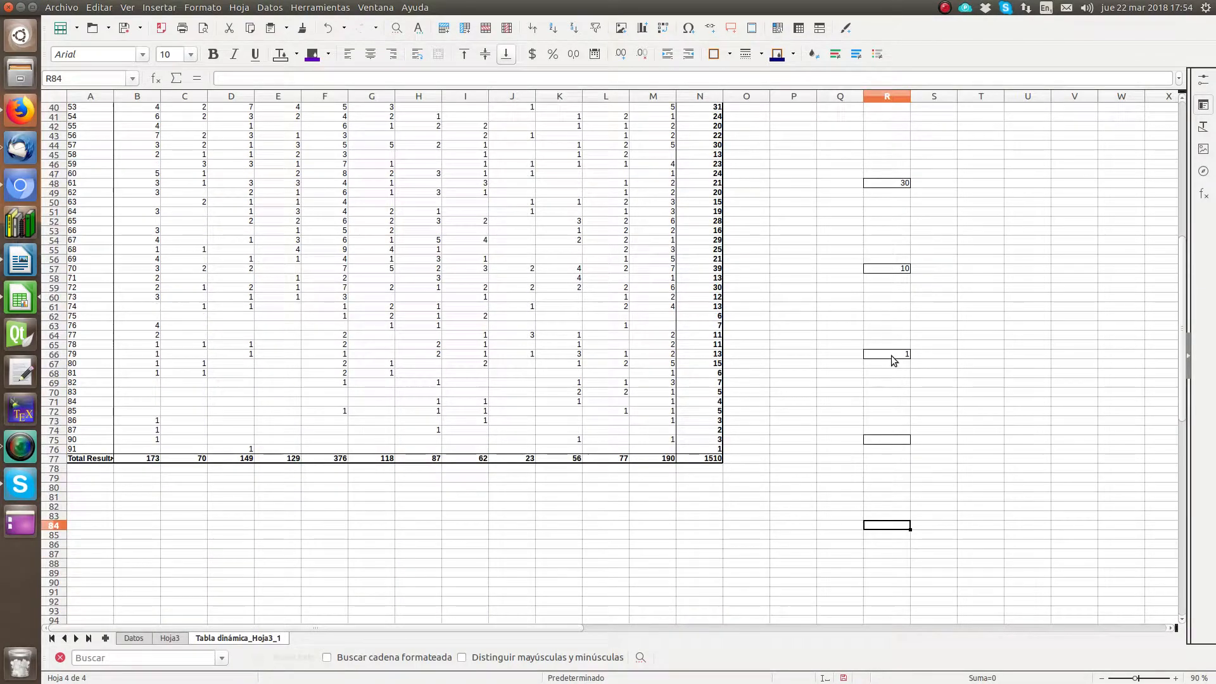
pyautogui.click(314, 78)
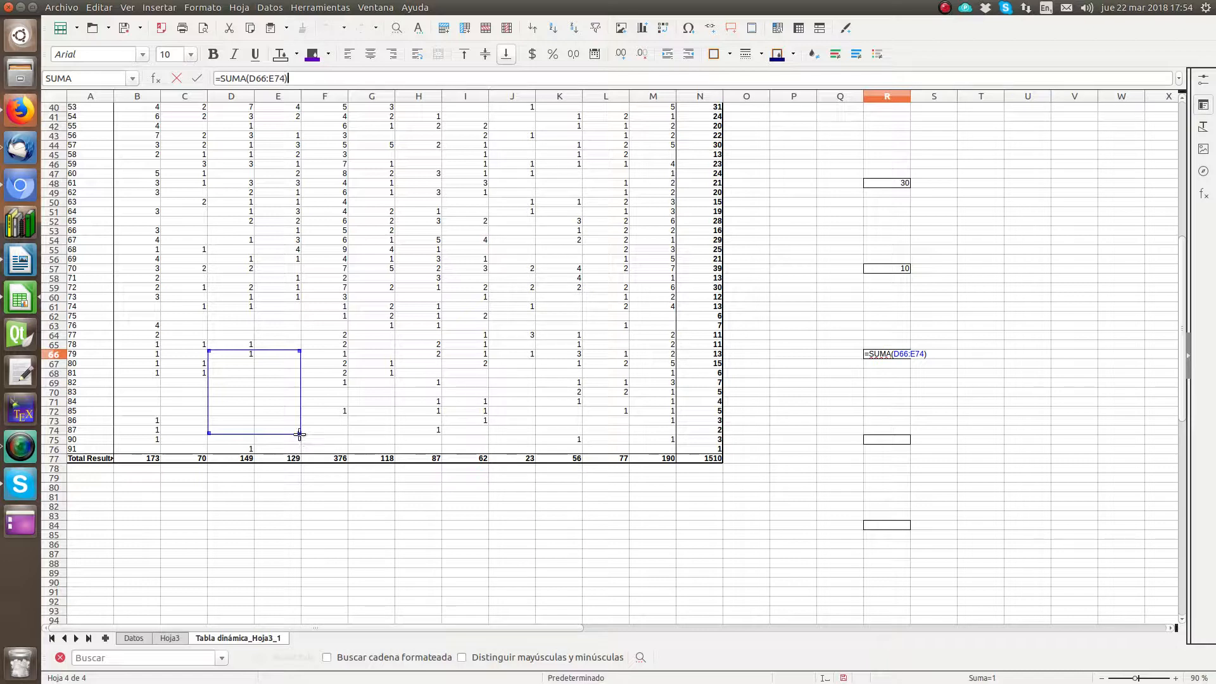
# Step: Extend the sum range in R66 down to the last age row, row 76, and accept the formula
pyautogui.moveTo(298, 435); pyautogui.dragTo(297, 451)
pyautogui.press('Return')
pyautogui.press('Up')
pyautogui.press('Up')
pyautogui.press('Up')
pyautogui.press('Up')
pyautogui.press('Up')
pyautogui.press('Up')
pyautogui.press('Up')
pyautogui.press('Up')
pyautogui.press('Up')
pyautogui.press('Up')
pyautogui.press('Up')
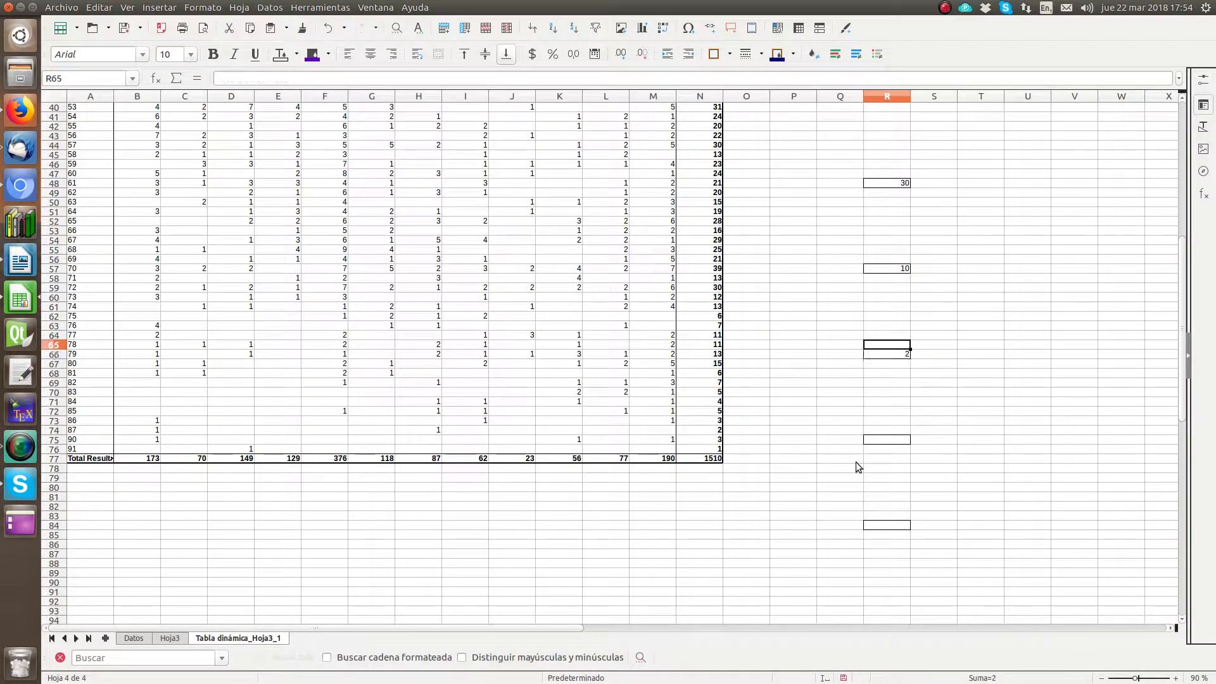
# Step: Cut the sum in R12 and paste it into R4, the 25-33 row of the "centro izquierda" column
pyautogui.press('Up')
pyautogui.press('Up')
pyautogui.press('Up')
pyautogui.press('Up')
pyautogui.press('Up')
pyautogui.press('Up')
pyautogui.press('Up')
pyautogui.press('Up')
pyautogui.press('Up')
pyautogui.press('Up')
pyautogui.press('Up')
pyautogui.press('Up')
pyautogui.press('Up')
pyautogui.press('Up')
pyautogui.press('Up')
pyautogui.press('Up')
pyautogui.press('Up')
pyautogui.press('Up')
pyautogui.press('Up')
pyautogui.press('Up')
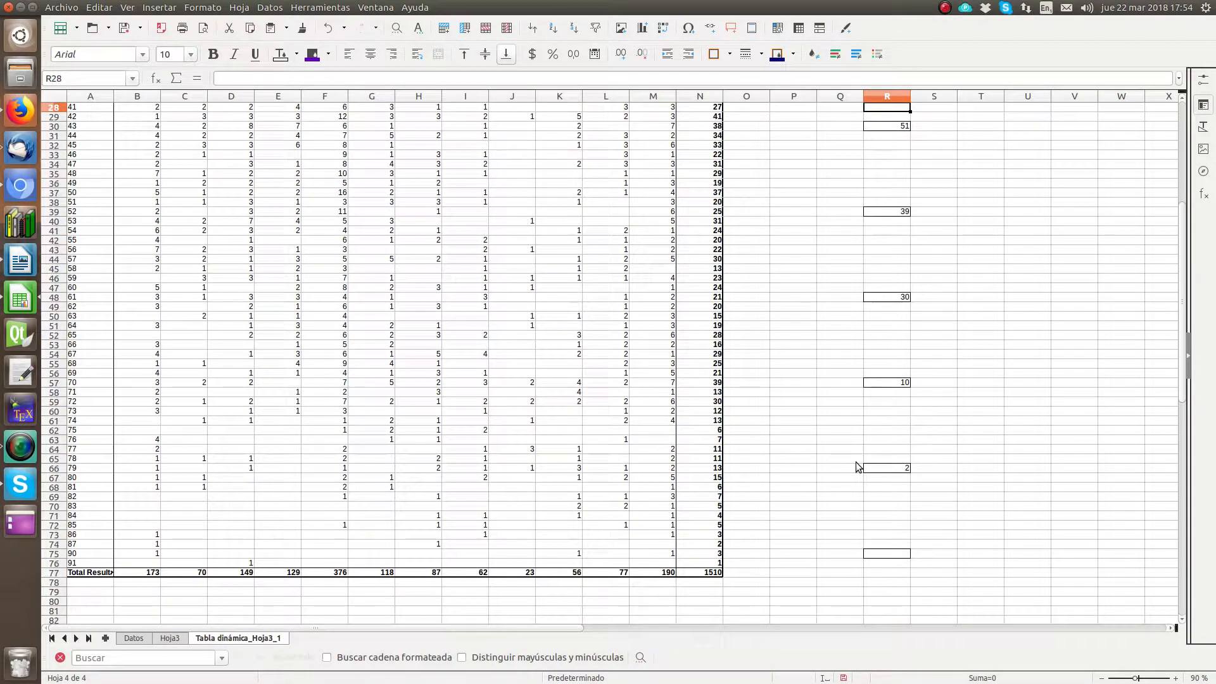
pyautogui.press('Up')
pyautogui.press('Up')
pyautogui.press('Up')
pyautogui.press('Up')
pyautogui.press('Up')
pyautogui.press('Up')
pyautogui.press('Up')
pyautogui.press('Up')
pyautogui.press('Up')
pyautogui.press('Up')
pyautogui.press('Up')
pyautogui.press('Up')
pyautogui.press('Up')
pyautogui.press('Up')
pyautogui.press('Up')
pyautogui.press('Up')
pyautogui.press('Up')
pyautogui.press('Up')
pyautogui.press('Up')
pyautogui.press('Up')
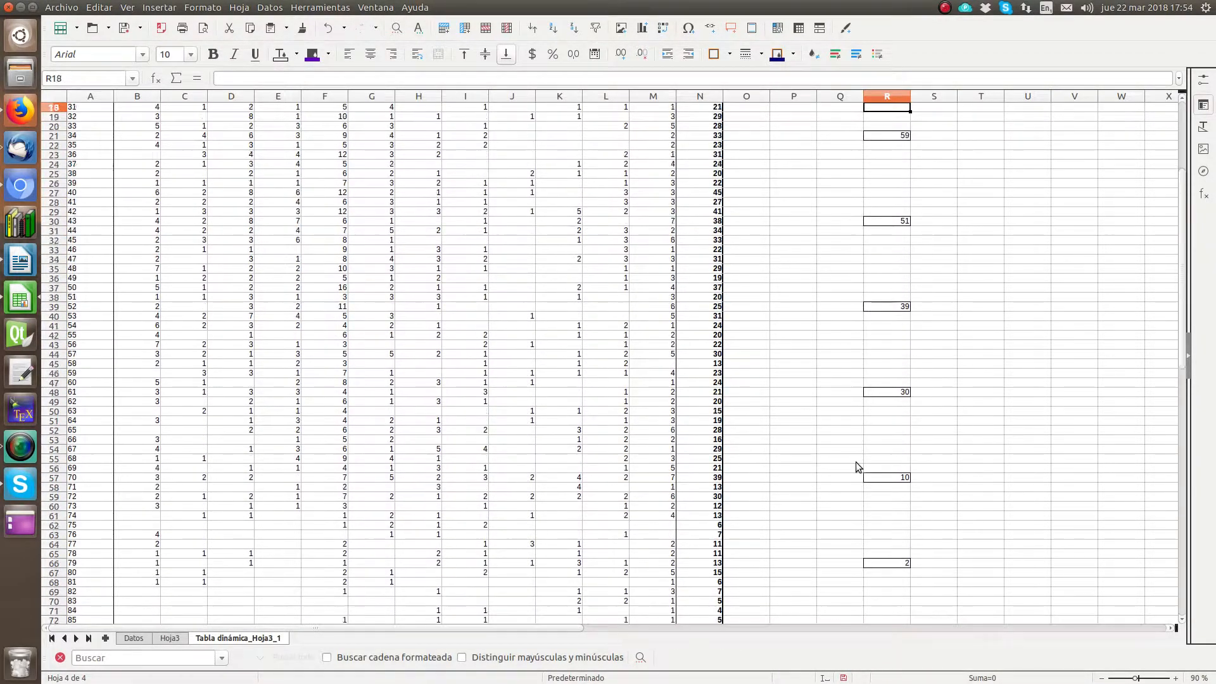
pyautogui.press('Up')
pyautogui.press('Up')
pyautogui.press('Up')
pyautogui.press('Up')
pyautogui.press('Up')
pyautogui.press('Up')
pyautogui.press('Down')
pyautogui.press('Down')
pyautogui.press('Down')
pyautogui.press('Down')
pyautogui.press('Down')
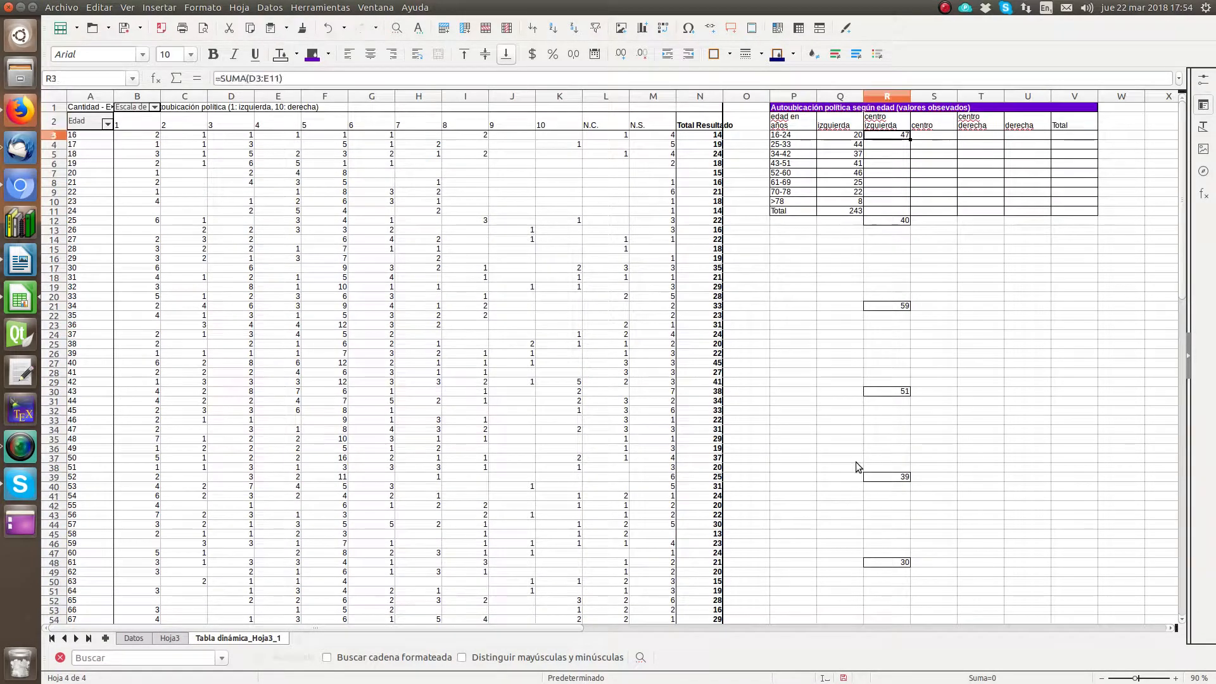
pyautogui.press('Down')
pyautogui.press('Down')
pyautogui.press('Down')
pyautogui.press('Down')
pyautogui.press('Down')
pyautogui.press('Down')
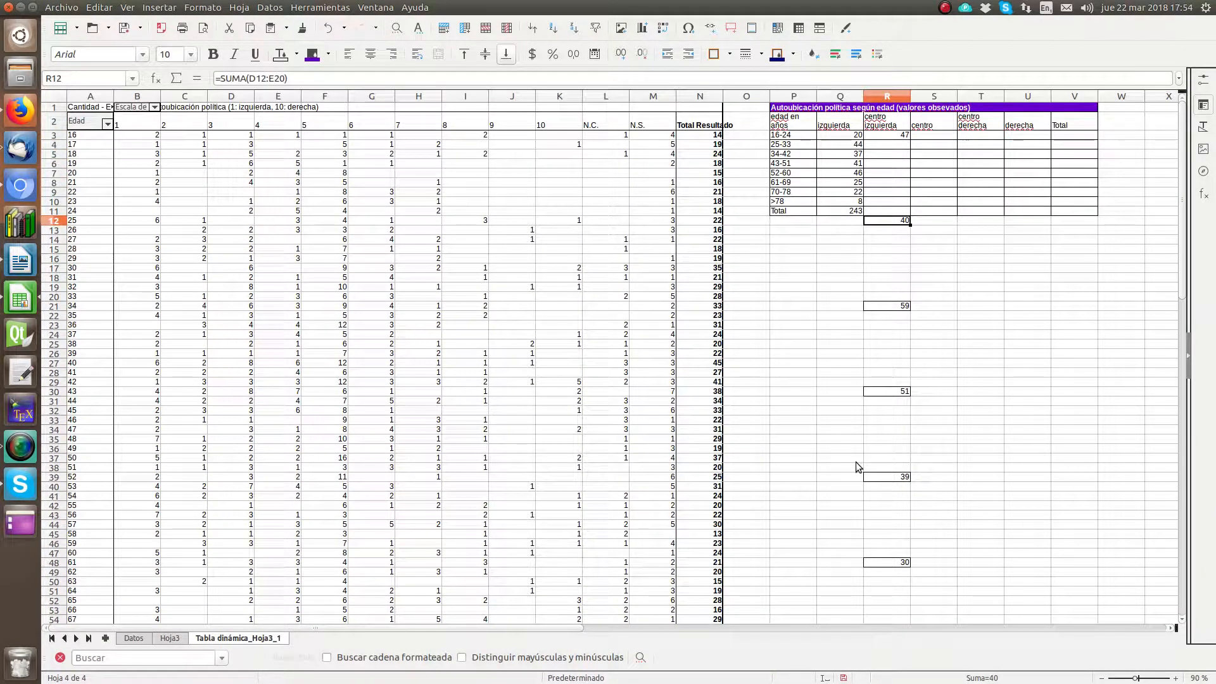
pyautogui.click(100, 7)
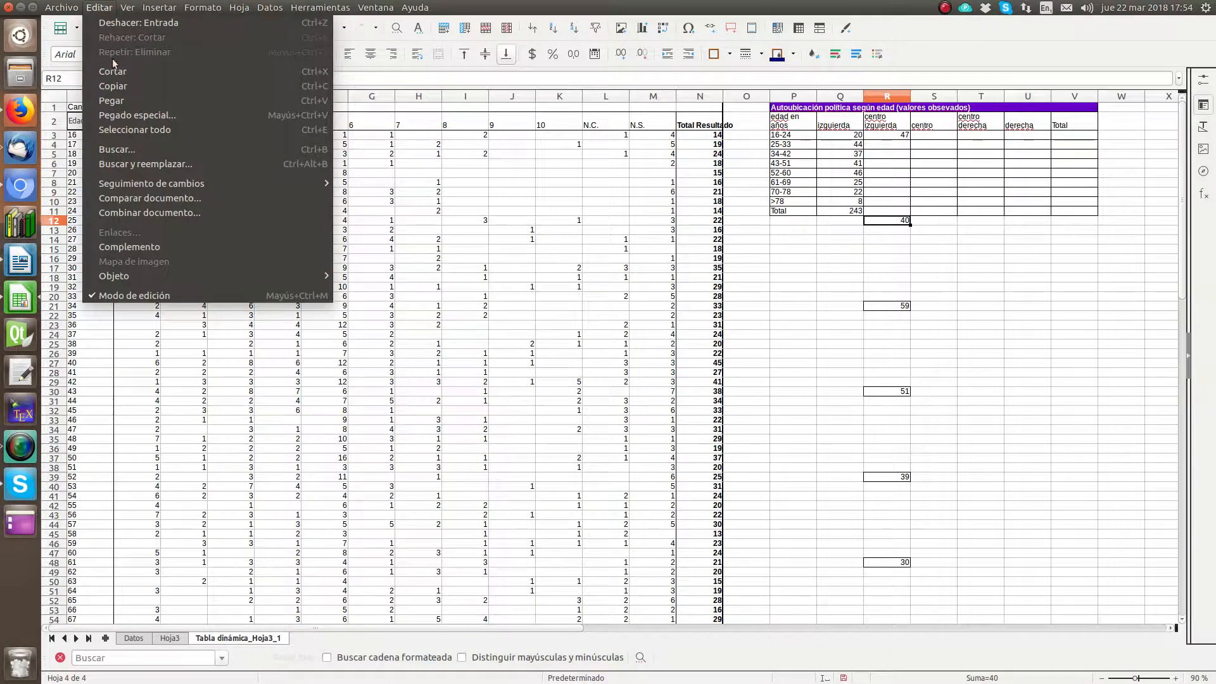
pyautogui.click(114, 72)
pyautogui.rightClick(886, 145)
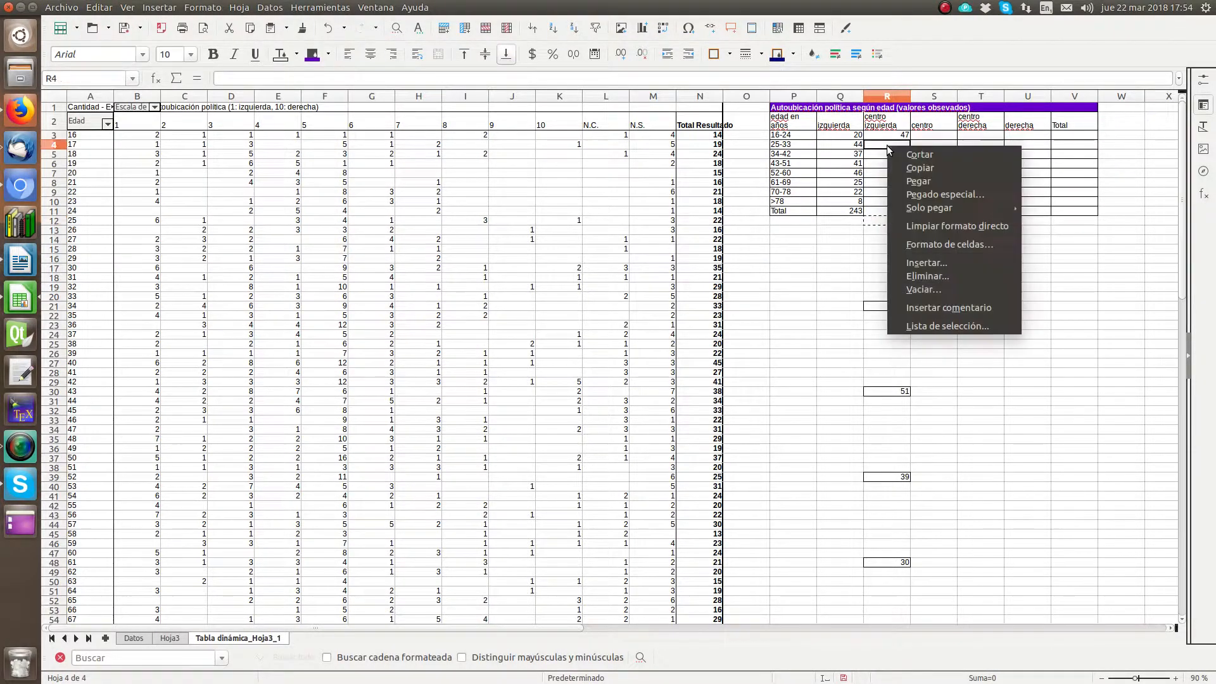
pyautogui.click(917, 185)
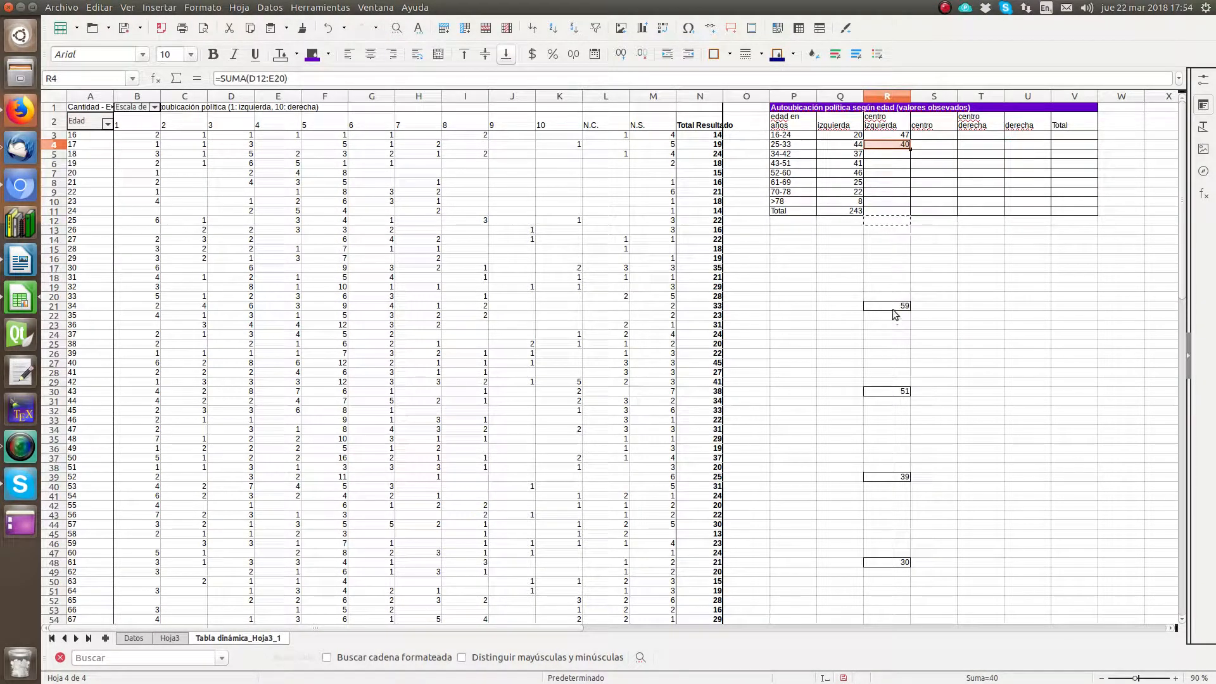
# Step: Move the sums in R21 and R30 into R5 and R6, the 34-42 and 43-51 rows
pyautogui.rightClick(891, 306)
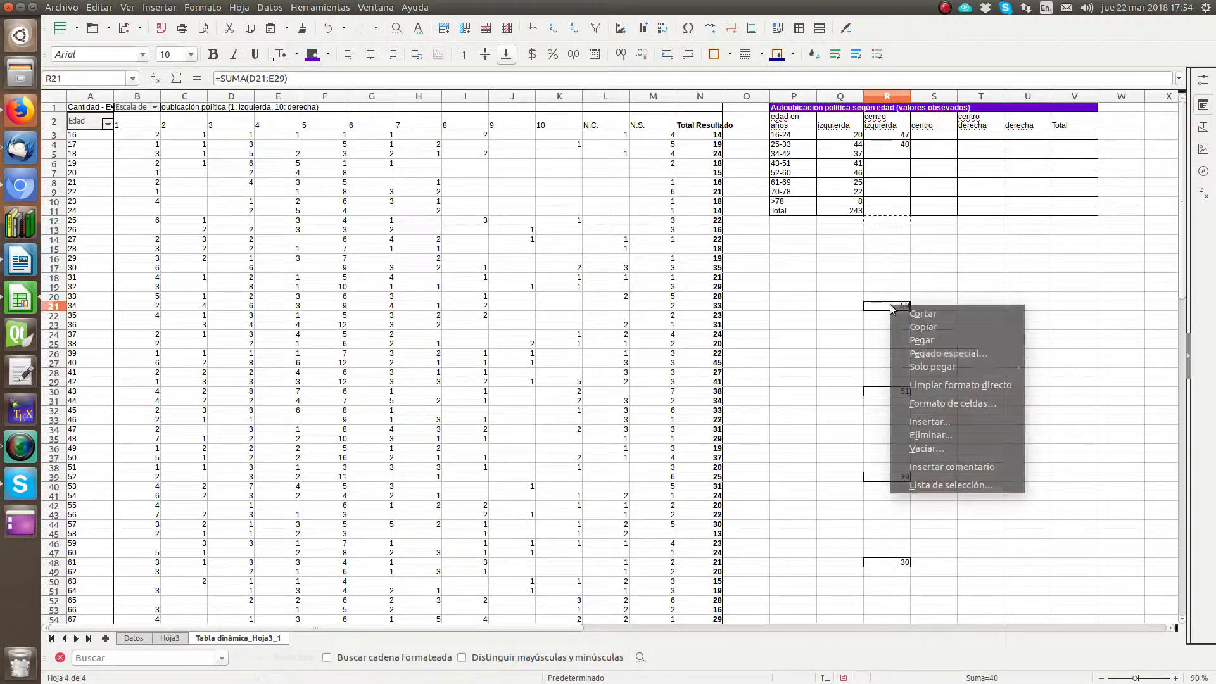
pyautogui.click(934, 325)
pyautogui.rightClick(884, 154)
pyautogui.click(913, 189)
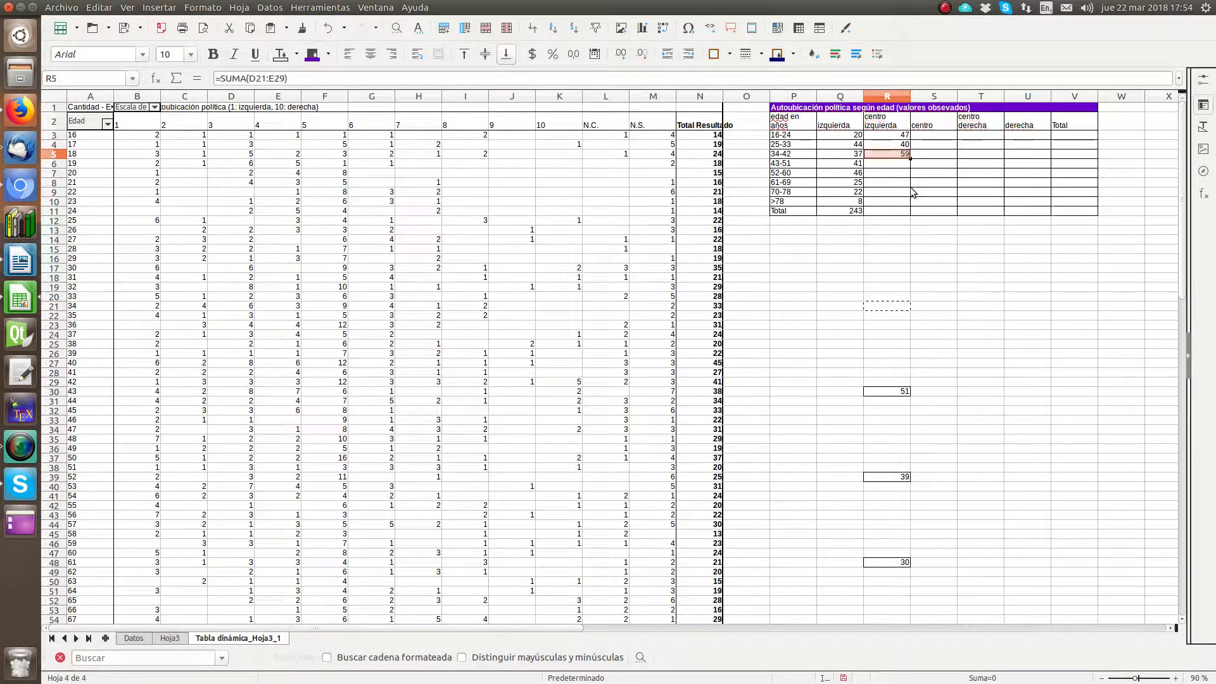
pyautogui.rightClick(882, 388)
pyautogui.click(895, 397)
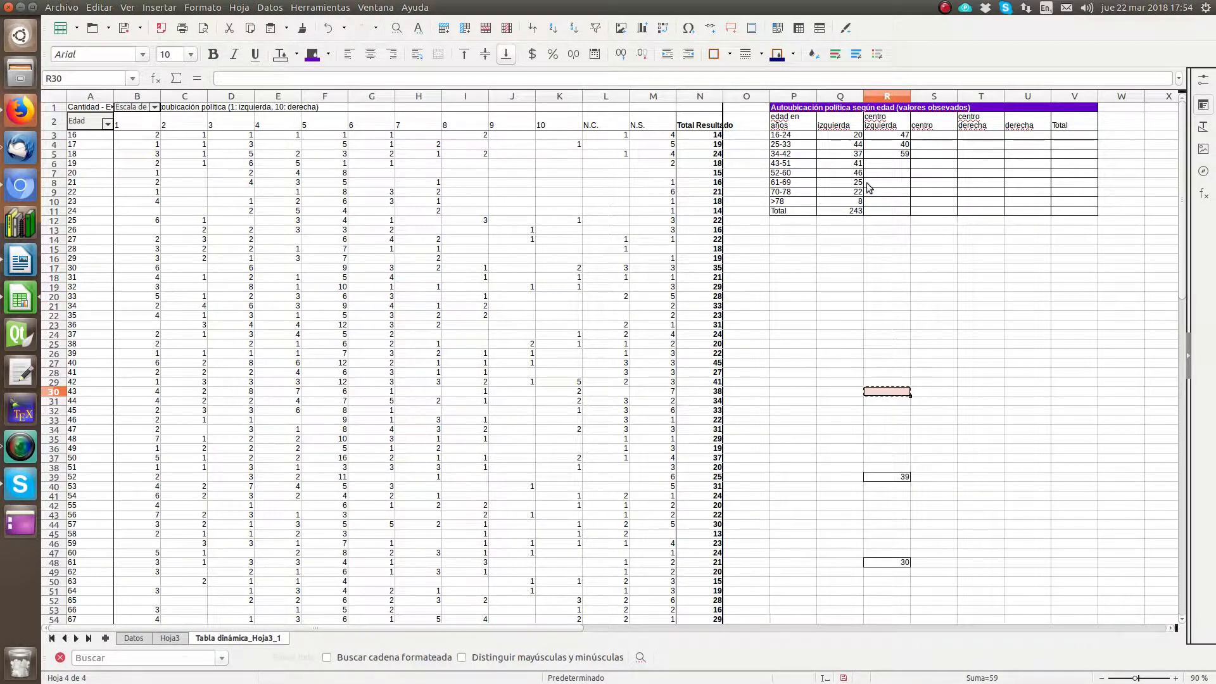
pyautogui.rightClick(894, 162)
pyautogui.click(931, 192)
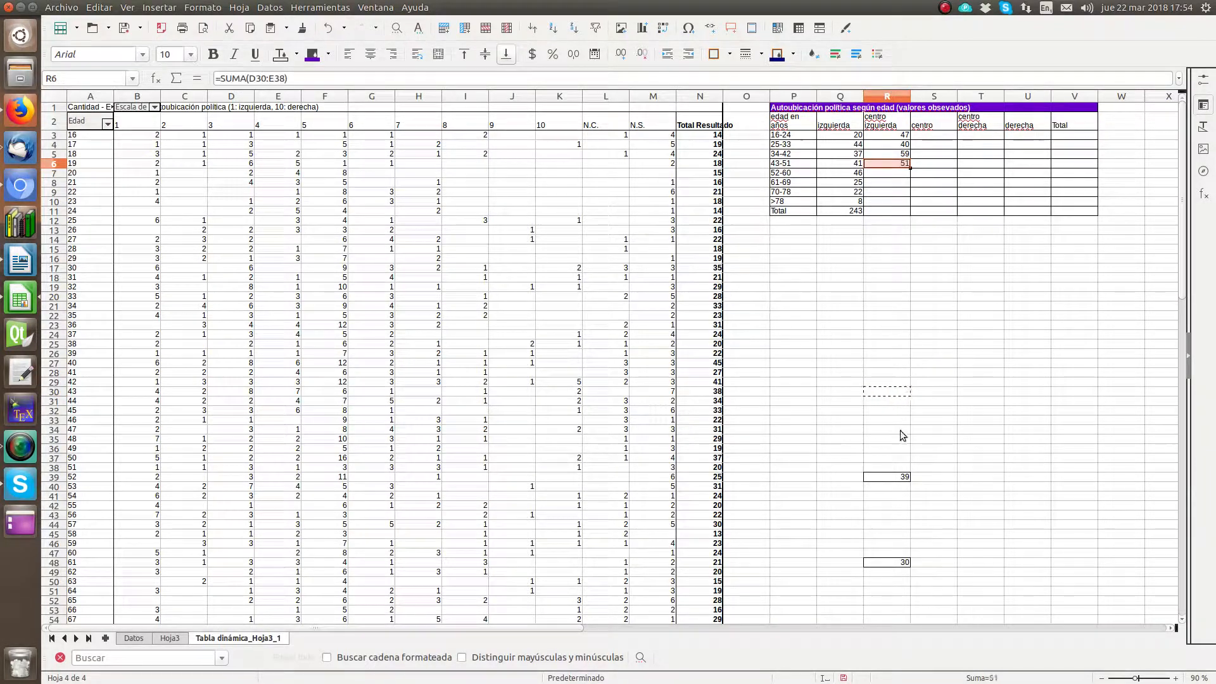
# Step: Cut the sum in R39 and paste it into R7, the 52-60 row of "centro izquierda"
pyautogui.rightClick(885, 485)
pyautogui.click(883, 475)
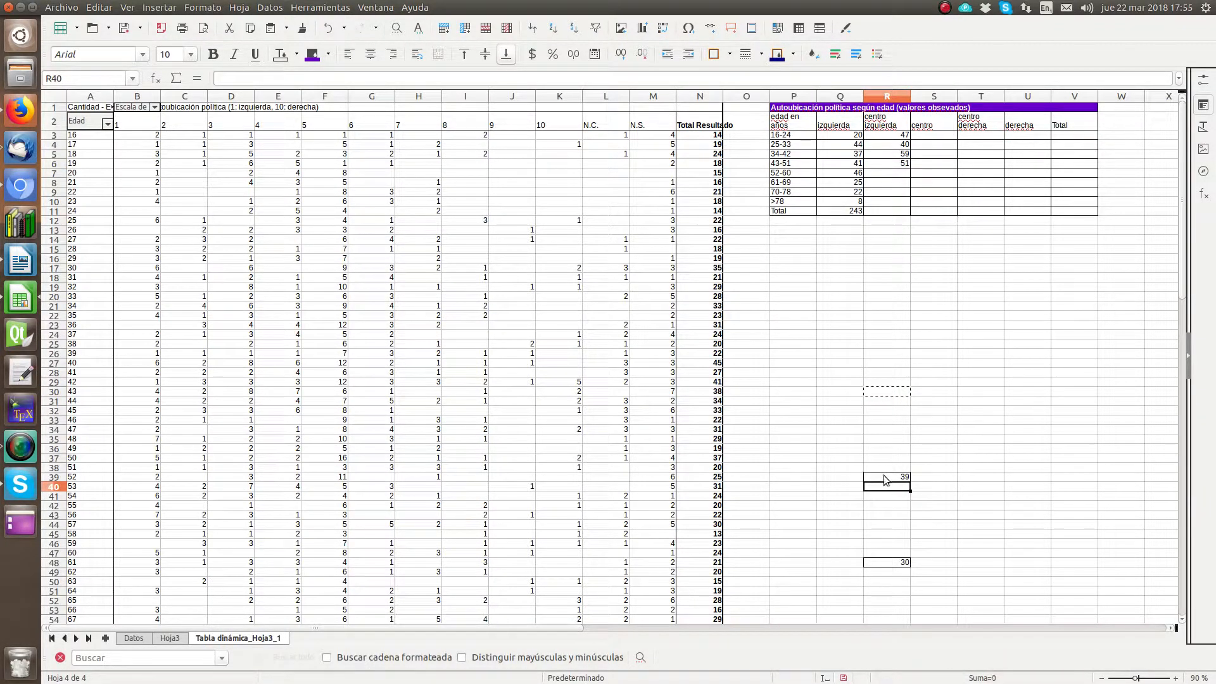
pyautogui.rightClick(883, 475)
pyautogui.click(898, 484)
pyautogui.click(886, 173)
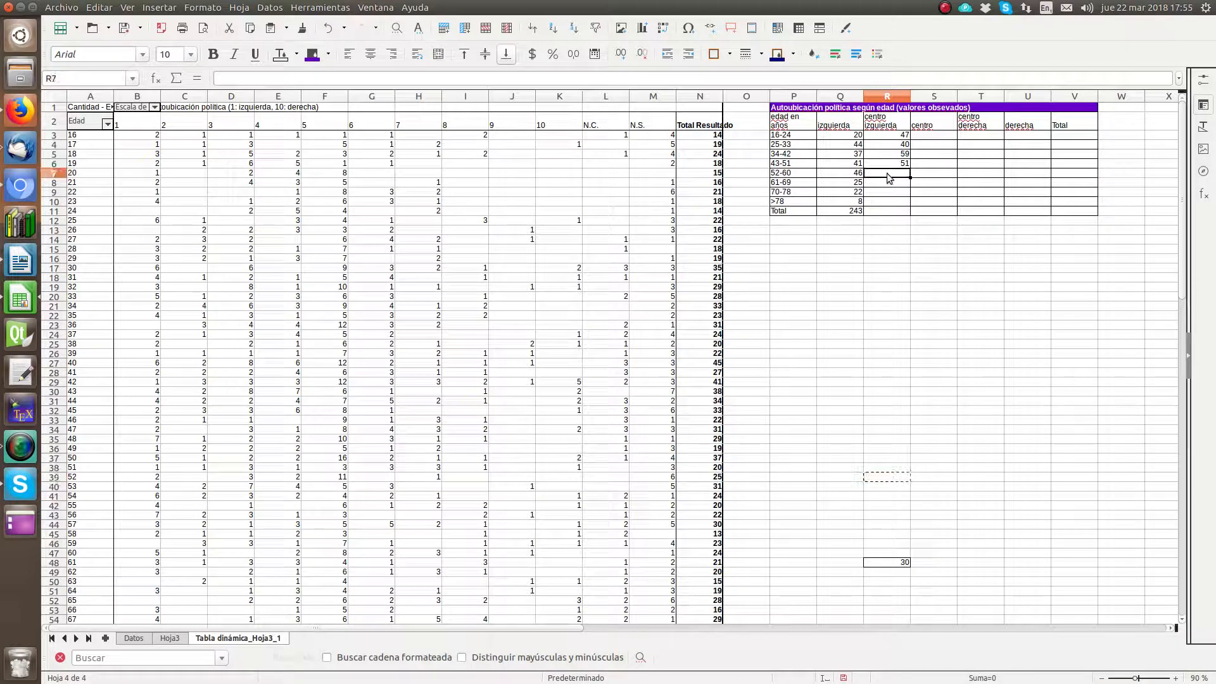
pyautogui.rightClick(887, 174)
pyautogui.click(930, 209)
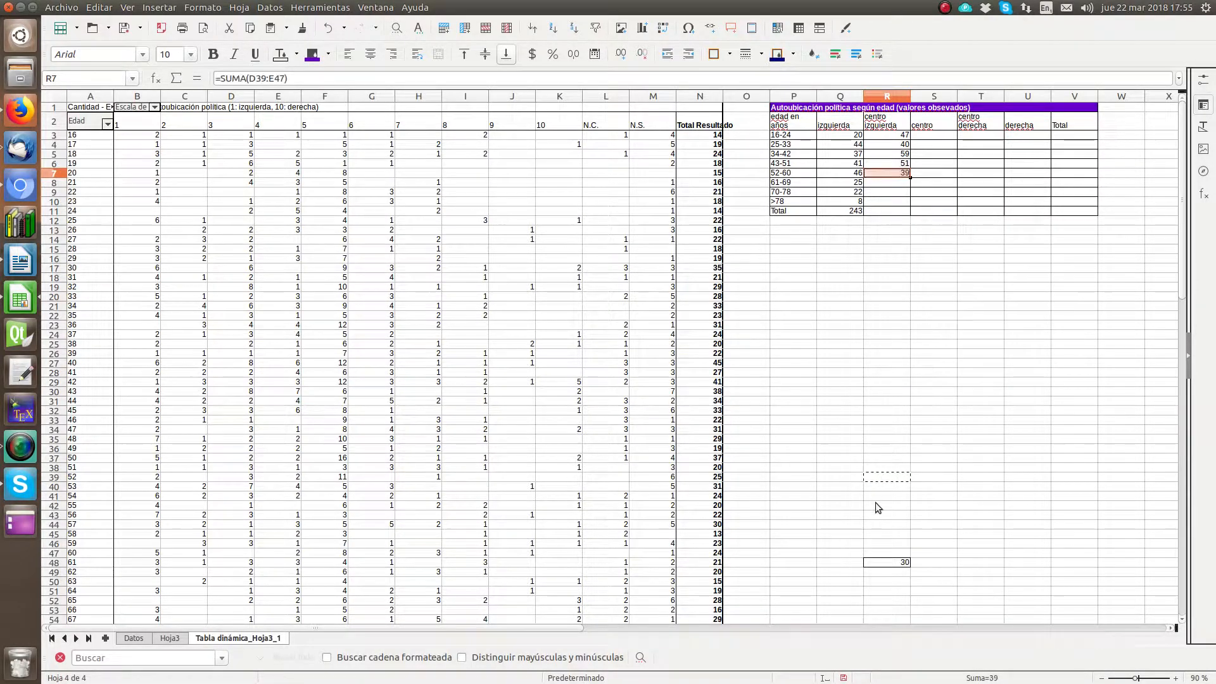
# Step: Cut the sum in R48 and paste it into R8, the 61-69 row of "centro izquierda"
pyautogui.click(893, 562)
pyautogui.click(933, 563)
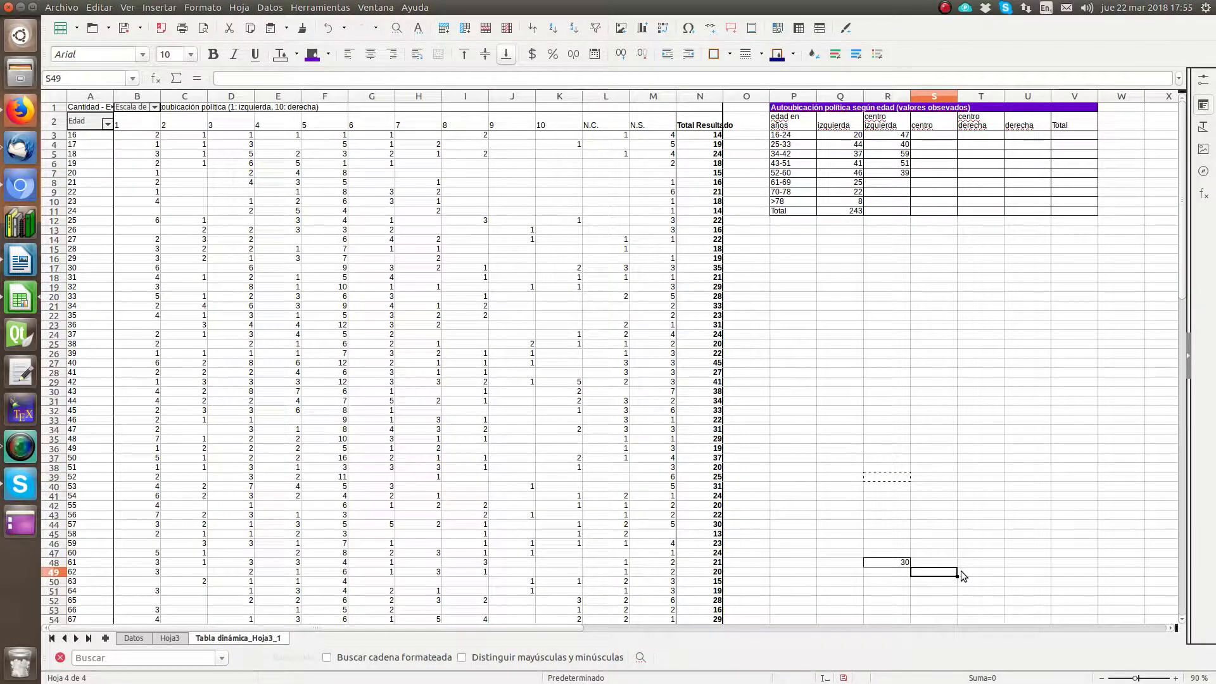
pyautogui.press('Left')
pyautogui.hotkey('ctrl', 'x')
pyautogui.press('Up')
pyautogui.press('Up')
pyautogui.press('Up')
pyautogui.press('Up')
pyautogui.press('Up')
pyautogui.press('Up')
pyautogui.press('Up')
pyautogui.press('Up')
pyautogui.press('Up')
pyautogui.press('Up')
pyautogui.press('Up')
pyautogui.press('Up')
pyautogui.press('Up')
pyautogui.press('Up')
pyautogui.press('Up')
pyautogui.press('Up')
pyautogui.press('Up')
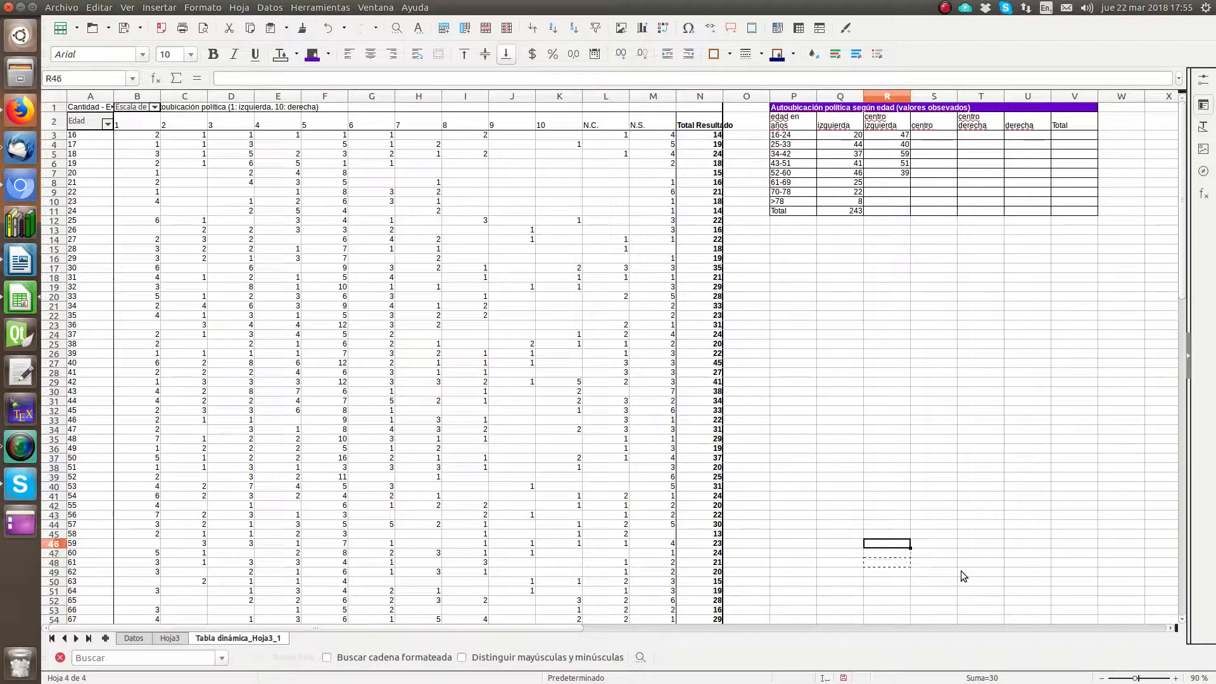
pyautogui.press('Up')
pyautogui.press('Up')
pyautogui.press('Up')
pyautogui.press('Up')
pyautogui.press('Up')
pyautogui.press('Up')
pyautogui.press('Up')
pyautogui.press('Up')
pyautogui.press('Up')
pyautogui.press('Up')
pyautogui.press('Up')
pyautogui.press('Up')
pyautogui.press('Up')
pyautogui.press('Up')
pyautogui.press('Up')
pyautogui.press('Up')
pyautogui.press('Up')
pyautogui.press('Up')
pyautogui.press('Up')
pyautogui.press('Up')
pyautogui.hotkey('ctrl', 'v')
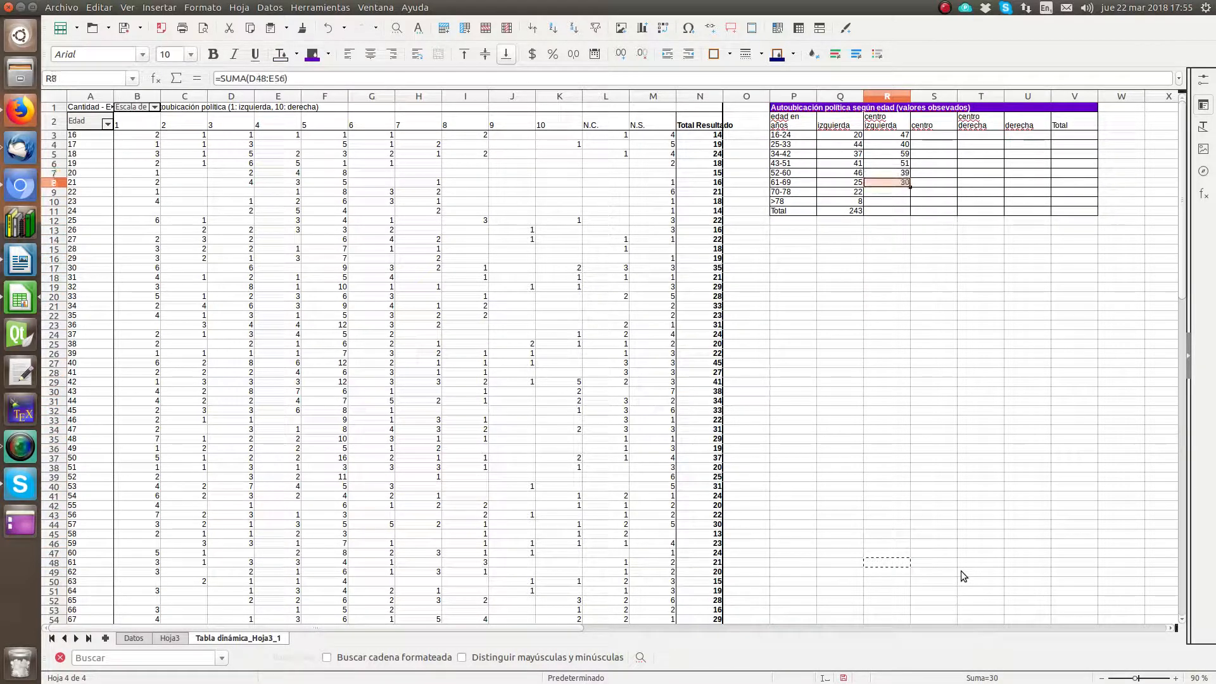
# Step: Cut the sum in R57 and paste it into R9, the 70-78 row of "centro izquierda"
pyautogui.press('Down')
pyautogui.press('Down')
pyautogui.press('Down')
pyautogui.press('Down')
pyautogui.press('Down')
pyautogui.press('Down')
pyautogui.press('Down')
pyautogui.press('Down')
pyautogui.press('Down')
pyautogui.press('Down')
pyautogui.press('Down')
pyautogui.press('Down')
pyautogui.press('Down')
pyautogui.press('Down')
pyautogui.press('Down')
pyautogui.press('Down')
pyautogui.press('Down')
pyautogui.press('Down')
pyautogui.press('Down')
pyautogui.press('Down')
pyautogui.press('Down')
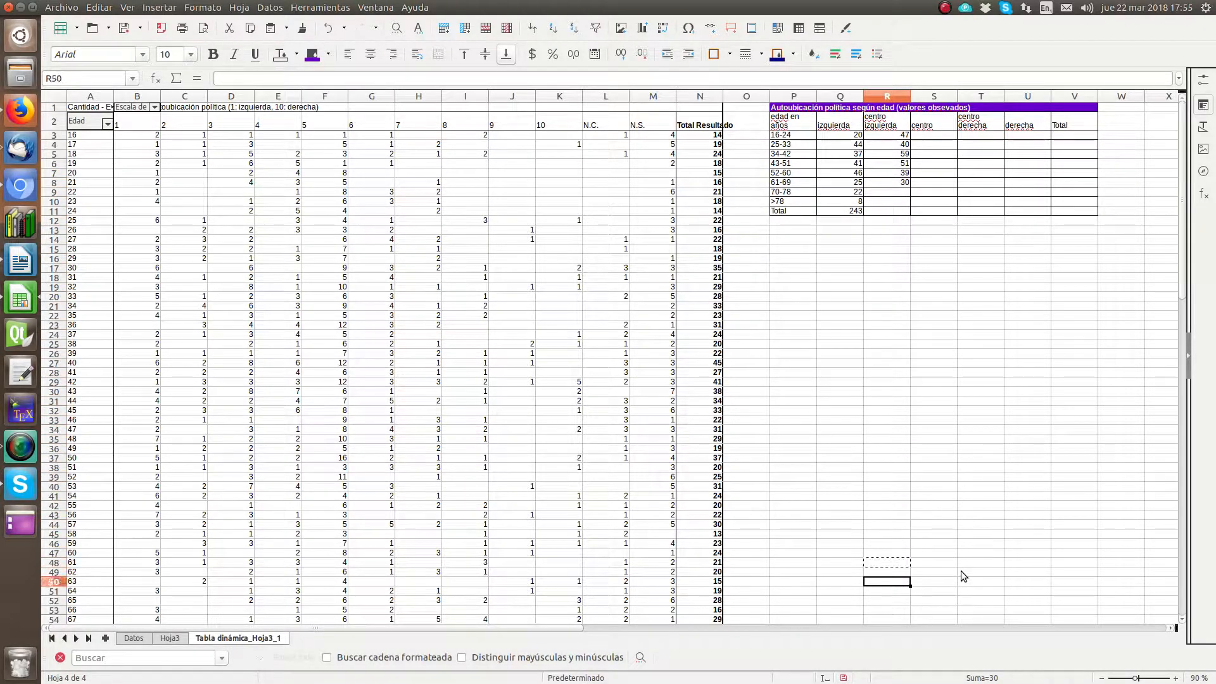
pyautogui.scroll(-7, 960, 571)
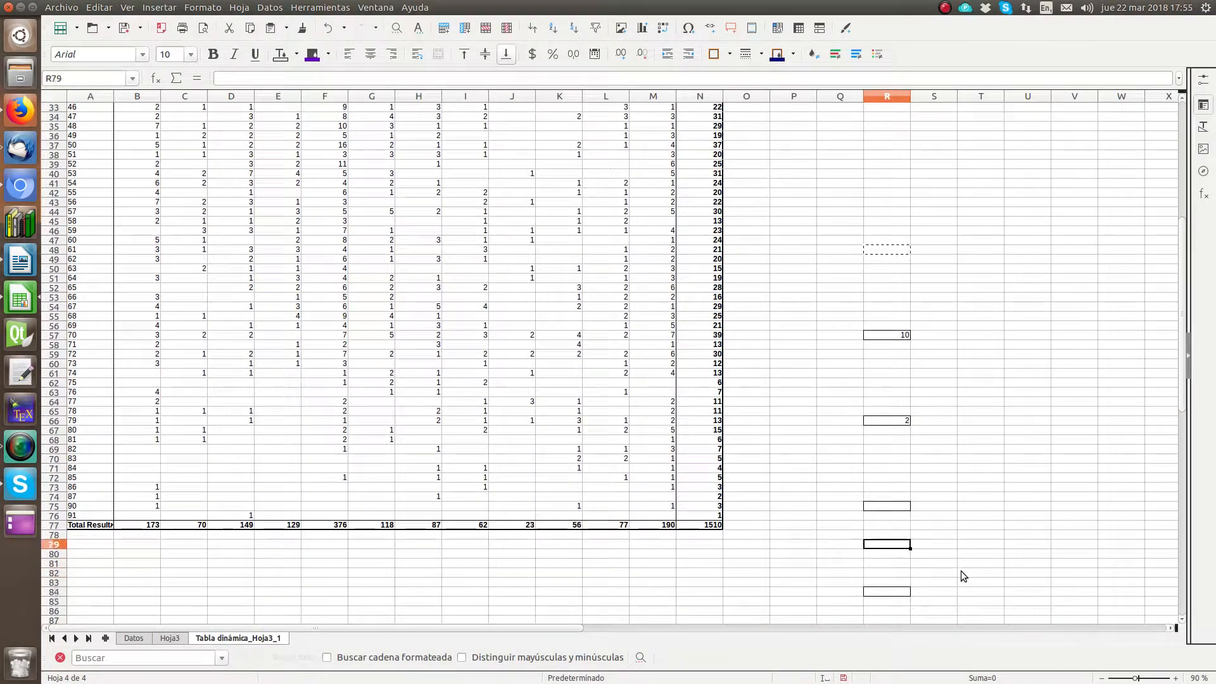
pyautogui.press('Up')
pyautogui.press('Up')
pyautogui.press('Up')
pyautogui.press('Up')
pyautogui.press('Up')
pyautogui.press('Up')
pyautogui.press('Up')
pyautogui.hotkey('ctrl', 'x')
pyautogui.press('Up')
pyautogui.press('Up')
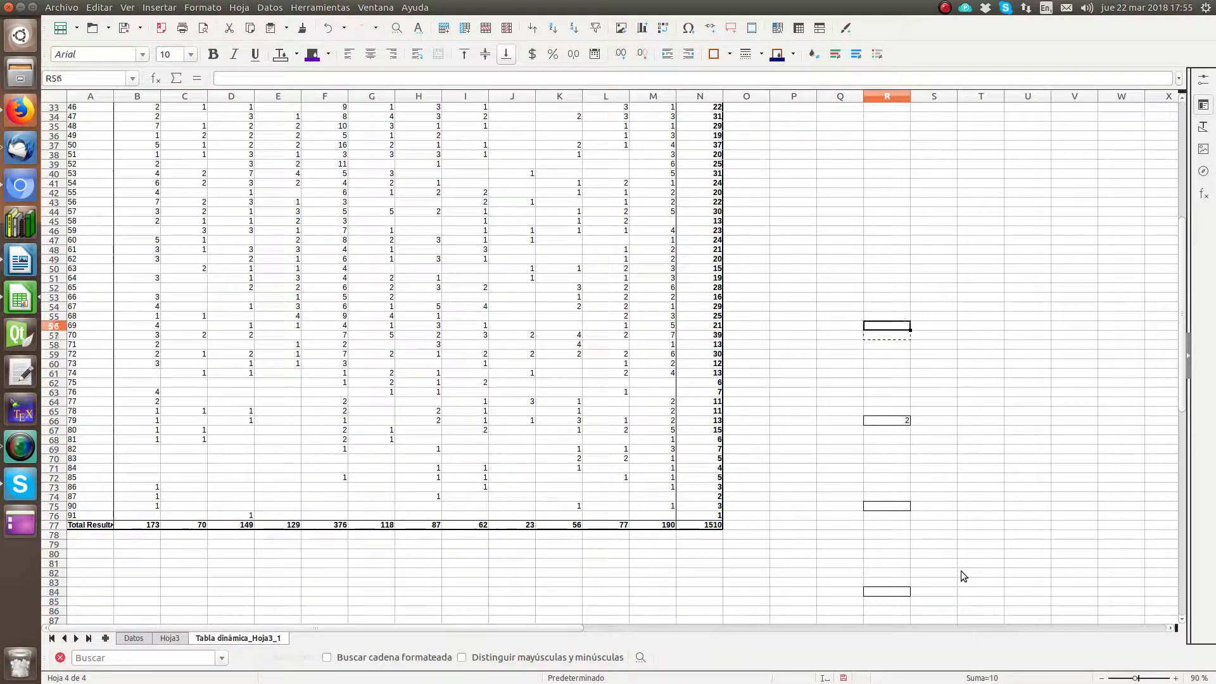
pyautogui.press('Up')
pyautogui.press('Up')
pyautogui.press('Up')
pyautogui.press('Up')
pyautogui.press('Up')
pyautogui.press('Up')
pyautogui.press('Up')
pyautogui.press('Up')
pyautogui.press('Up')
pyautogui.press('Up')
pyautogui.press('Up')
pyautogui.press('Up')
pyautogui.press('Up')
pyautogui.press('Up')
pyautogui.press('Up')
pyautogui.press('Up')
pyautogui.press('Up')
pyautogui.press('Up')
pyautogui.press('Up')
pyautogui.press('Up')
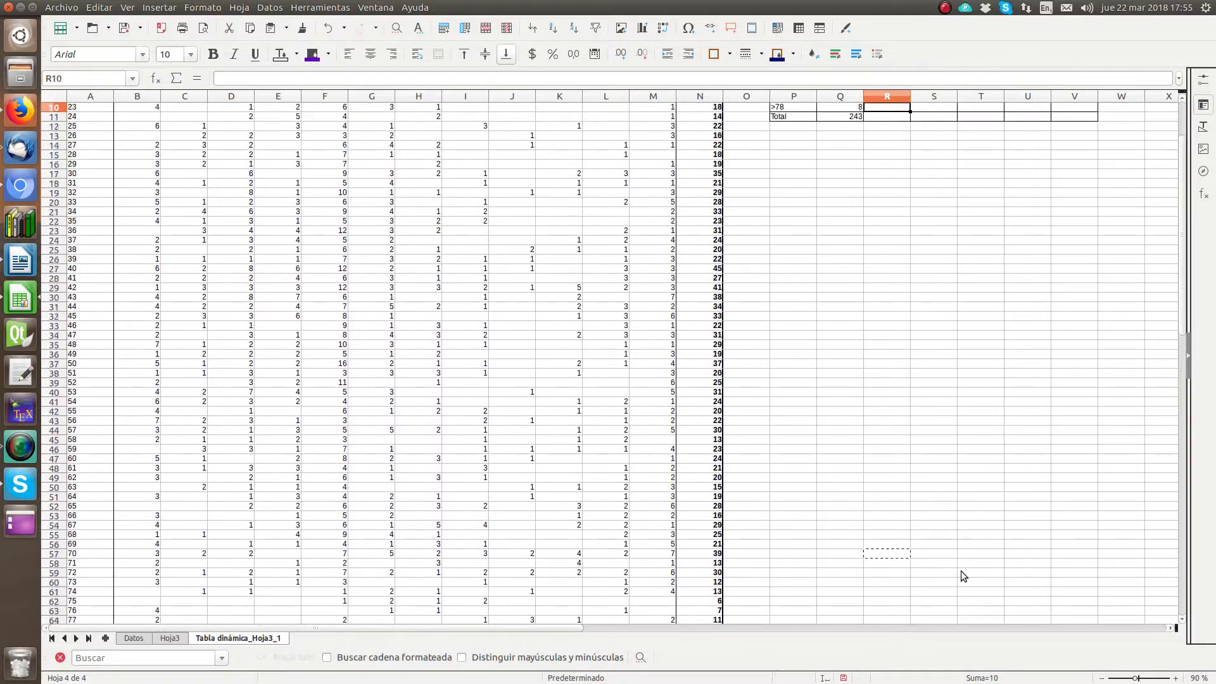
pyautogui.press('Left')
pyautogui.press('Left')
pyautogui.press('Right')
pyautogui.press('Right')
pyautogui.press('Down')
pyautogui.press('Down')
pyautogui.press('Down')
pyautogui.press('Down')
pyautogui.press('Down')
pyautogui.press('Down')
pyautogui.press('Down')
pyautogui.press('Down')
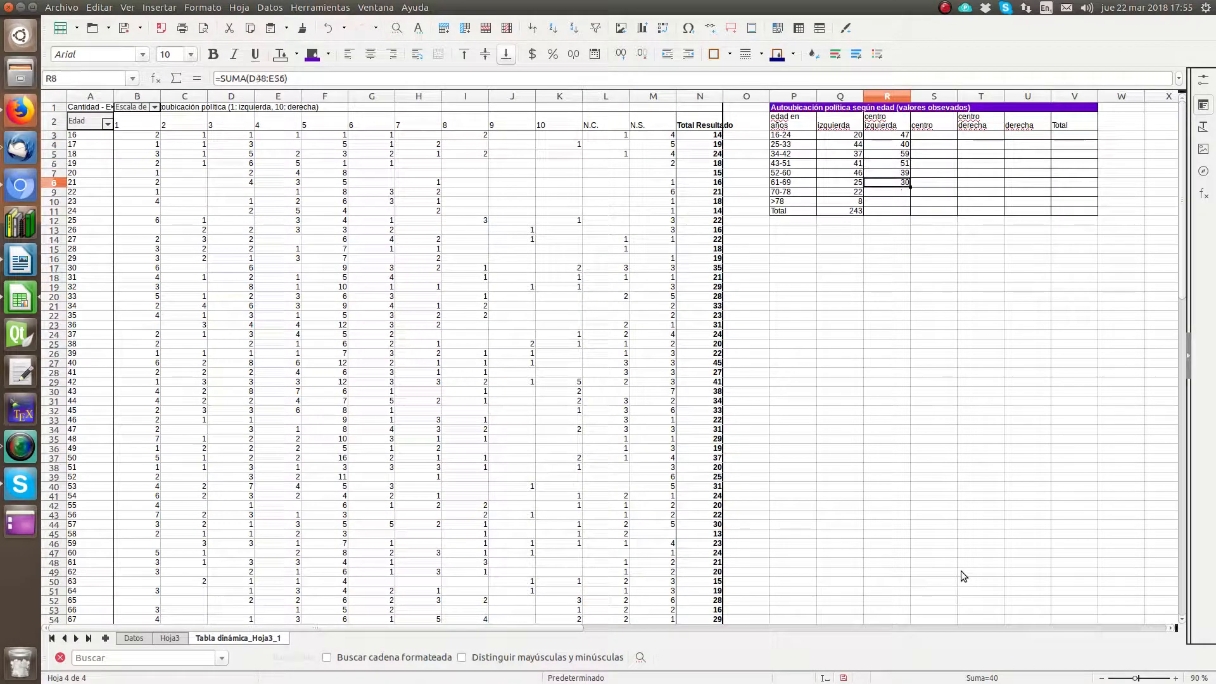
pyautogui.hotkey('ctrl', 'v')
# Step: Move the sum in R66 into R10, the >78 row of "centro izquierda"
pyautogui.press('Down')
pyautogui.press('Down')
pyautogui.press('Down')
pyautogui.press('Down')
pyautogui.press('Down')
pyautogui.press('Down')
pyautogui.press('Down')
pyautogui.press('Down')
pyautogui.press('Down')
pyautogui.press('Down')
pyautogui.press('Down')
pyautogui.press('Down')
pyautogui.press('Down')
pyautogui.press('Down')
pyautogui.press('Down')
pyautogui.press('Down')
pyautogui.press('Down')
pyautogui.press('Down')
pyautogui.press('Down')
pyautogui.press('Down')
pyautogui.press('Down')
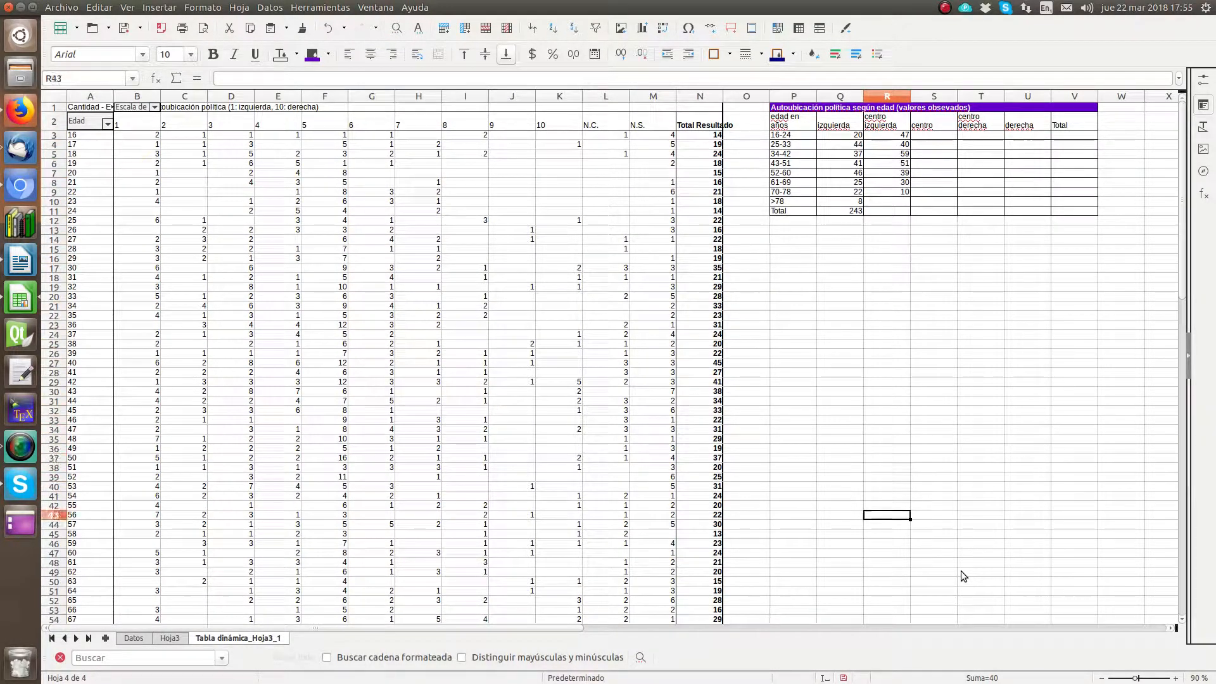
pyautogui.press('Down')
pyautogui.press('Down')
pyautogui.press('Down')
pyautogui.press('Down')
pyautogui.press('Down')
pyautogui.press('Down')
pyautogui.press('Down')
pyautogui.press('Down')
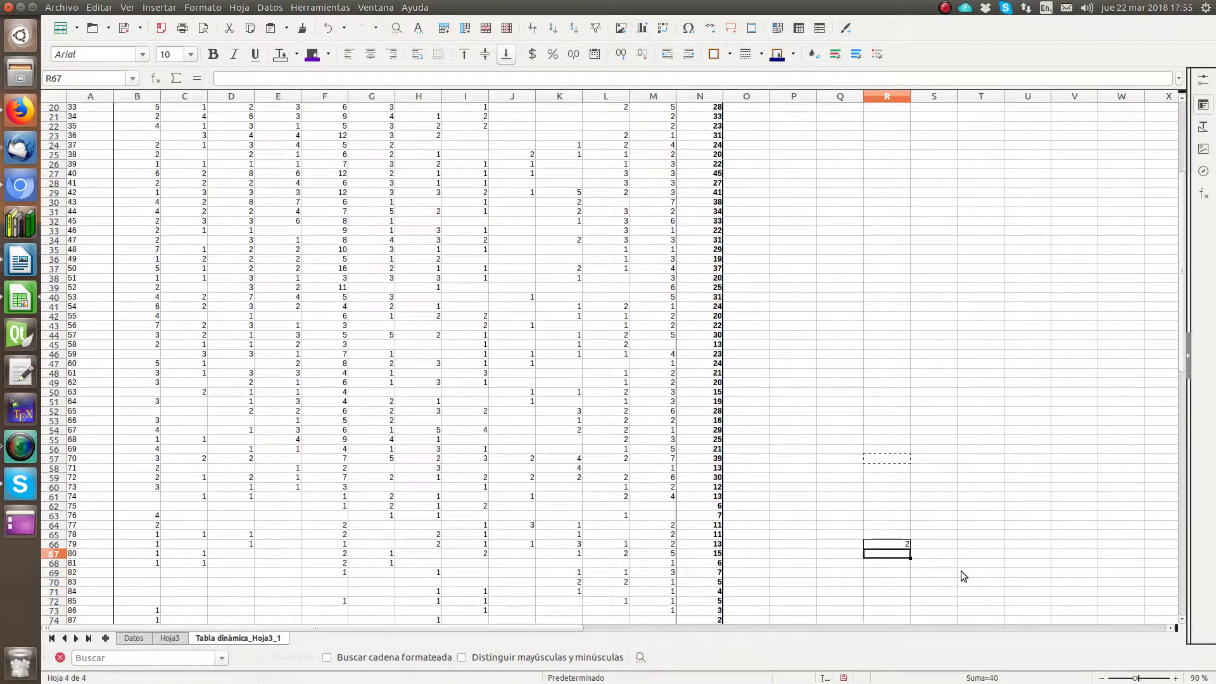
pyautogui.hotkey('ctrl', 'x')
pyautogui.press('Up')
pyautogui.press('Up')
pyautogui.press('Up')
pyautogui.press('Up')
pyautogui.press('Up')
pyautogui.press('Up')
pyautogui.press('Up')
pyautogui.press('Up')
pyautogui.press('Up')
pyautogui.press('Up')
pyautogui.press('Up')
pyautogui.press('Up')
pyautogui.press('Up')
pyautogui.press('Up')
pyautogui.press('Up')
pyautogui.press('Up')
pyautogui.press('Up')
pyautogui.press('Up')
pyautogui.press('Up')
pyautogui.press('Up')
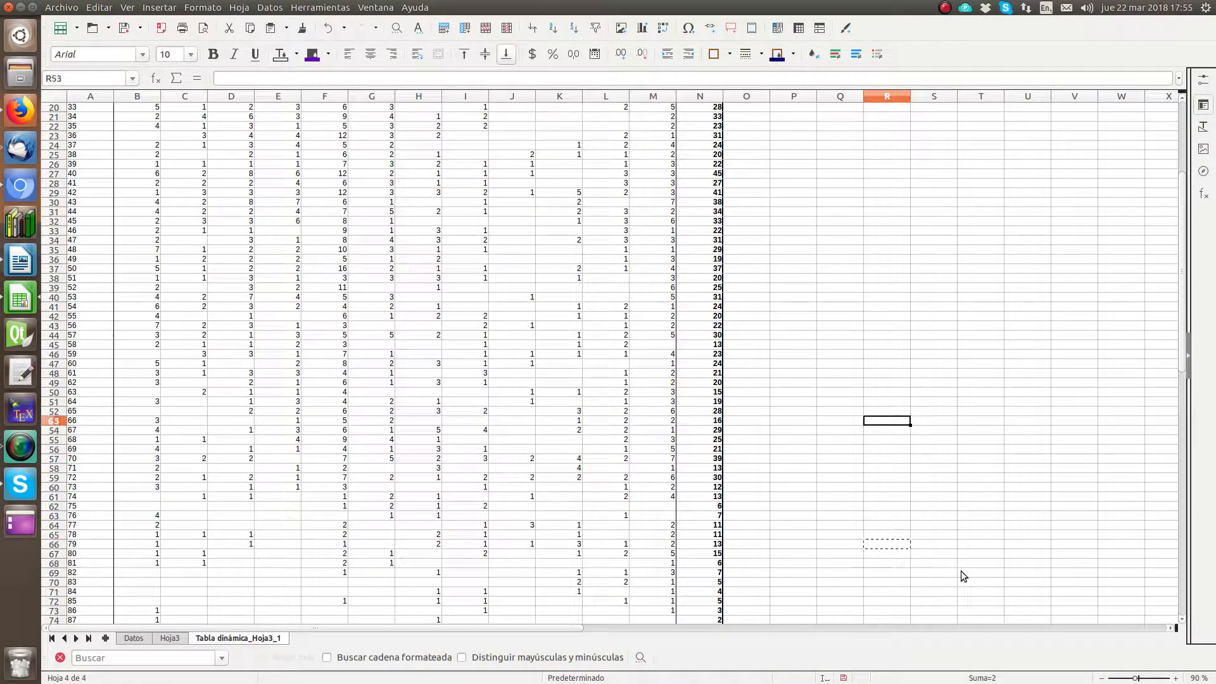
pyautogui.press('Up')
pyautogui.press('Up')
pyautogui.press('Up')
pyautogui.press('Up')
pyautogui.press('Up')
pyautogui.press('Up')
pyautogui.press('Up')
pyautogui.press('Up')
pyautogui.press('Up')
pyautogui.press('Up')
pyautogui.press('Up')
pyautogui.press('Up')
pyautogui.press('Up')
pyautogui.press('Up')
pyautogui.press('Up')
pyautogui.press('Up')
pyautogui.press('Up')
pyautogui.press('Up')
pyautogui.press('Up')
pyautogui.press('Up')
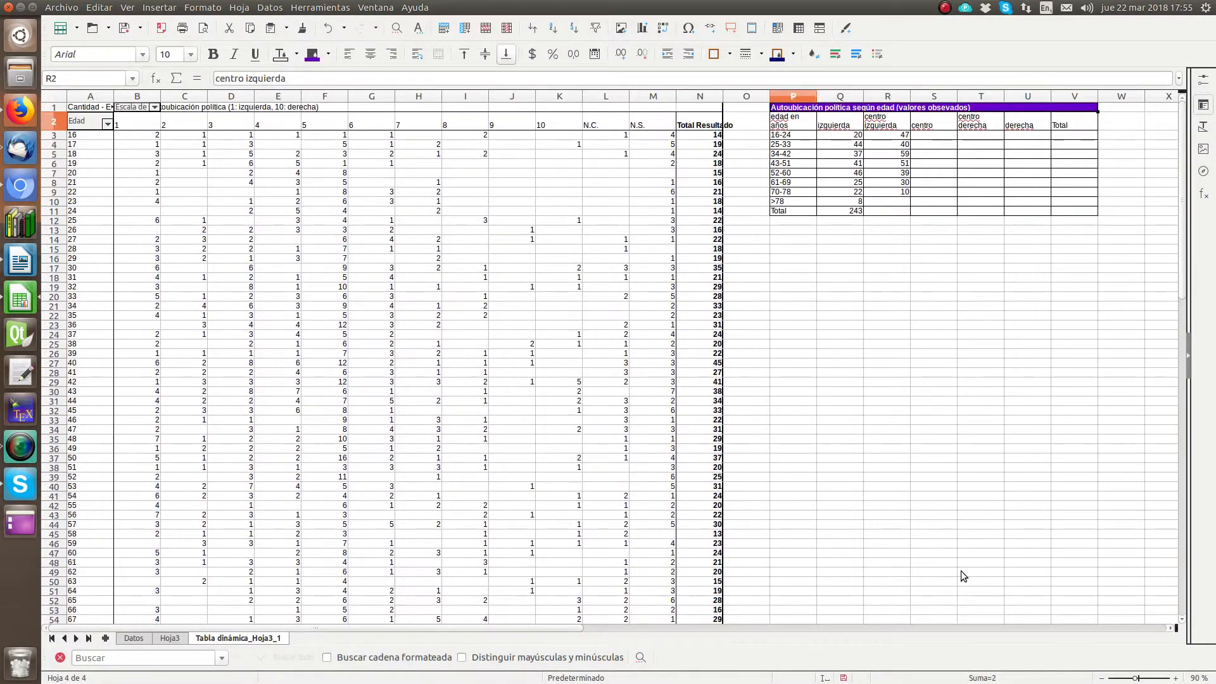
pyautogui.hotkey('ctrl', 'v')
pyautogui.press('Down')
pyautogui.press('Down')
pyautogui.press('Down')
pyautogui.press('Down')
pyautogui.press('Down')
pyautogui.write('2')
pyautogui.press('Return')
# Step: Fill the total formula in Q11 across to R11 to total the "centro izquierda" column
pyautogui.press('Left')
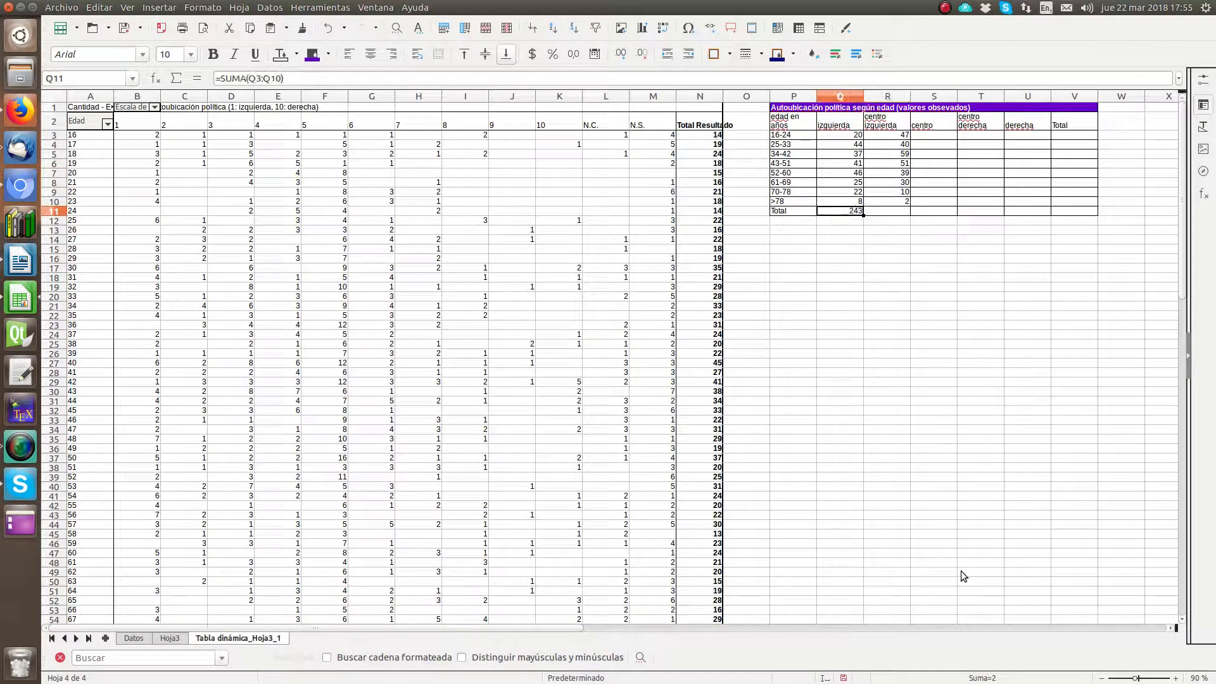
pyautogui.click(1176, 679)
pyautogui.click(1176, 678)
pyautogui.click(1176, 678)
pyautogui.click(1176, 678)
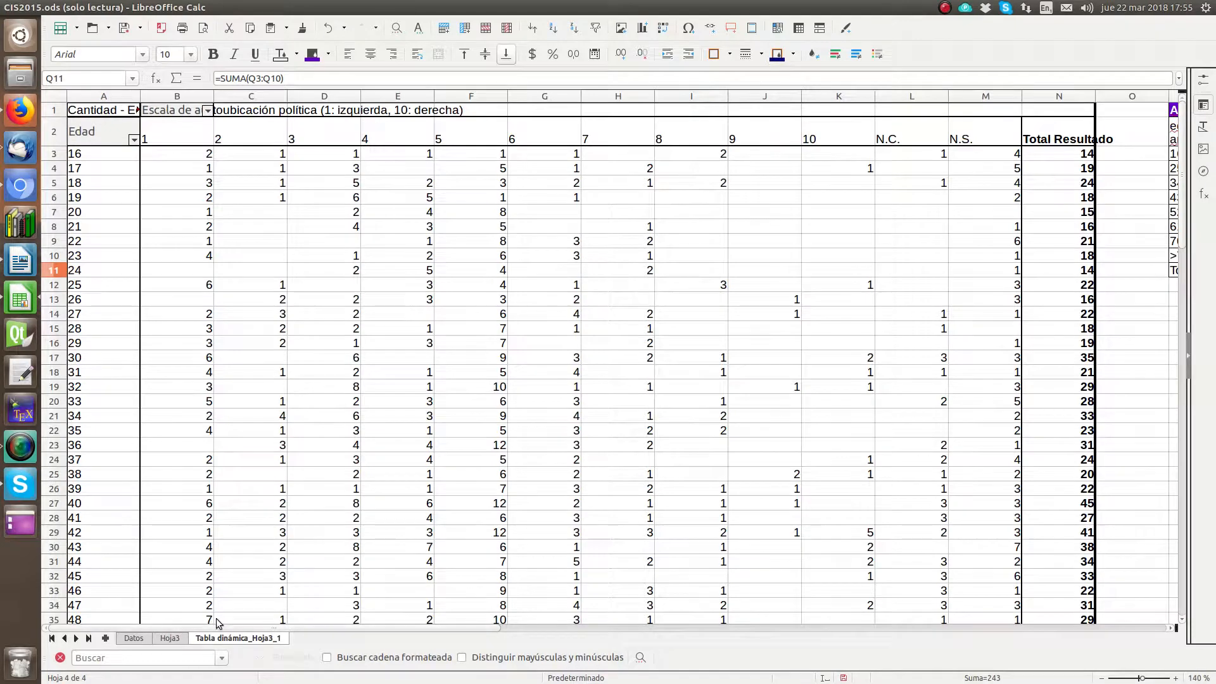
pyautogui.moveTo(225, 628); pyautogui.dragTo(510, 628)
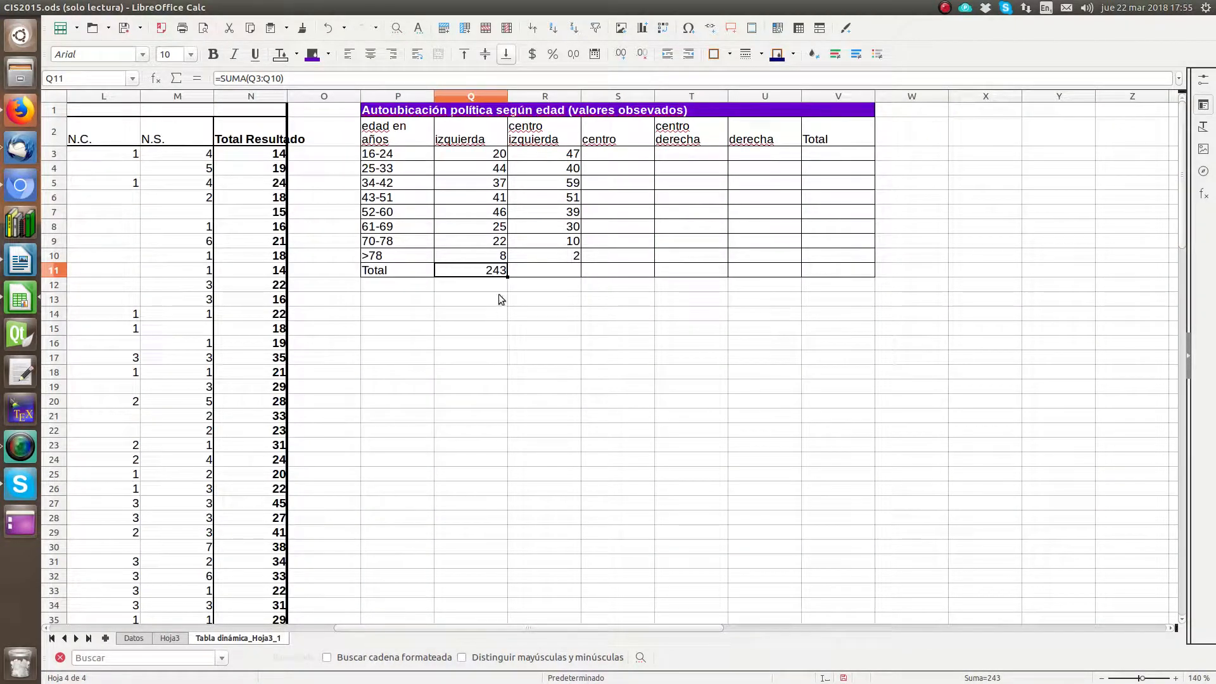
pyautogui.moveTo(507, 274); pyautogui.dragTo(564, 279)
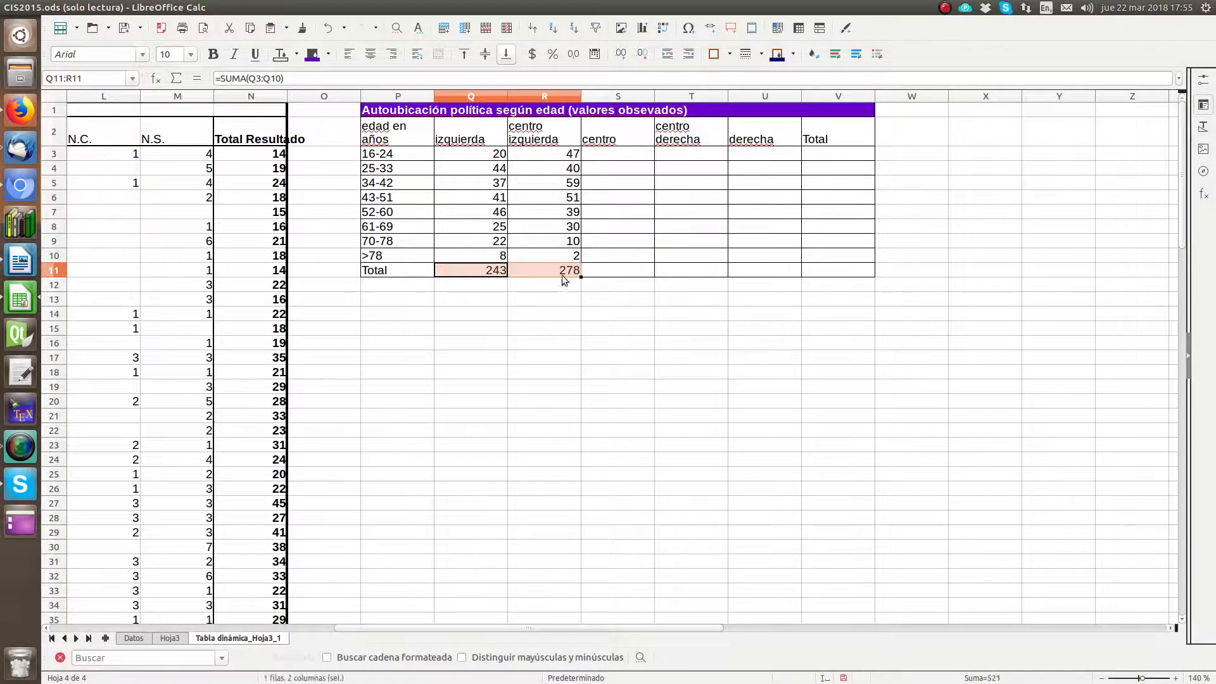
pyautogui.click(562, 272)
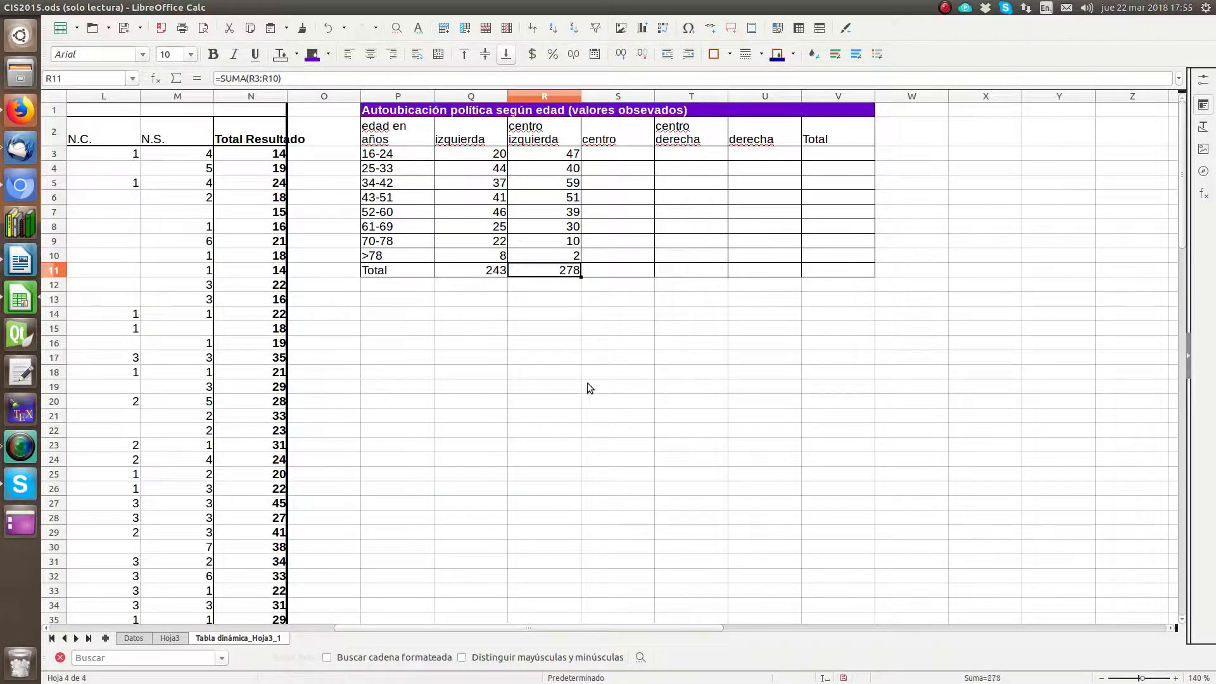
# Step: Copy the "centro izquierda" sums in R3:R10 and paste them two columns over, starting at T3
pyautogui.click(609, 153)
pyautogui.click(619, 360)
pyautogui.click(611, 154)
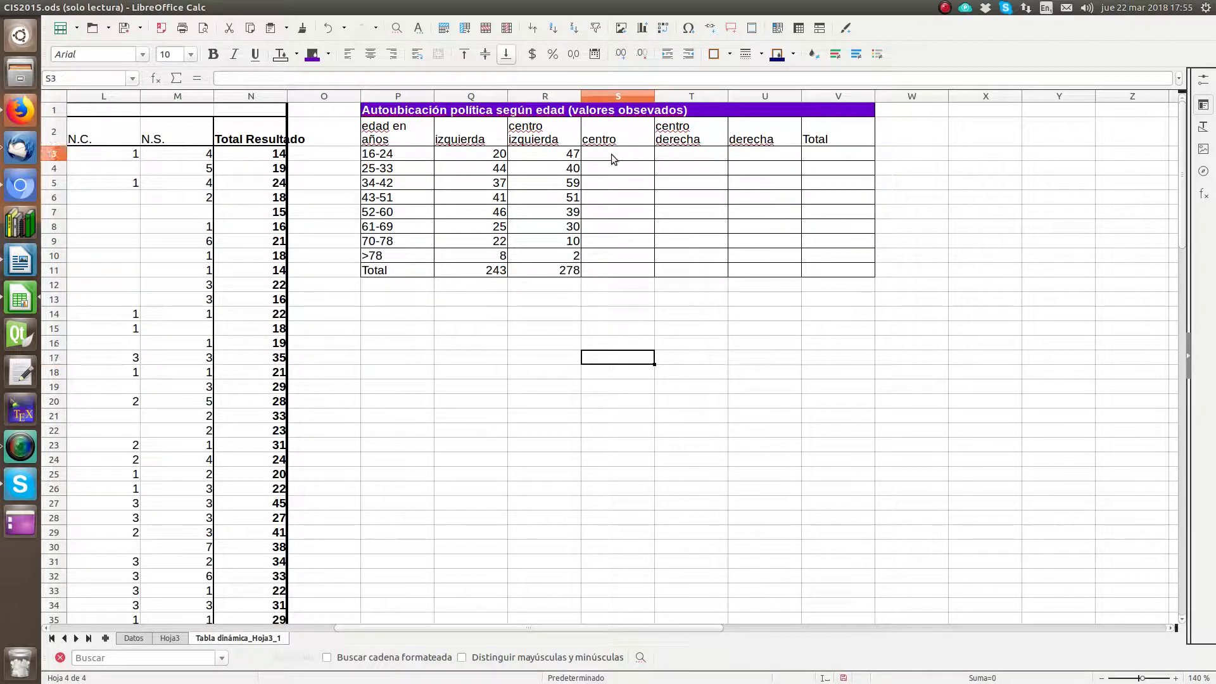
pyautogui.moveTo(568, 155); pyautogui.dragTo(567, 257)
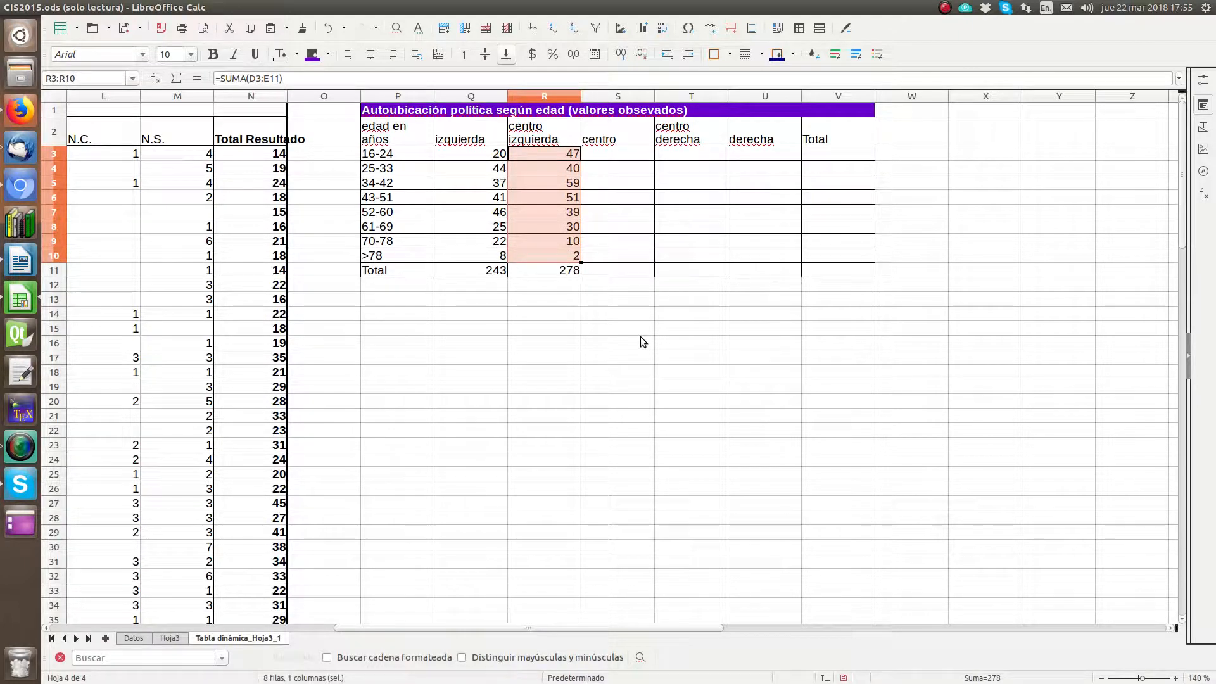
pyautogui.hotkey('ctrl', 'c')
pyautogui.click(680, 154)
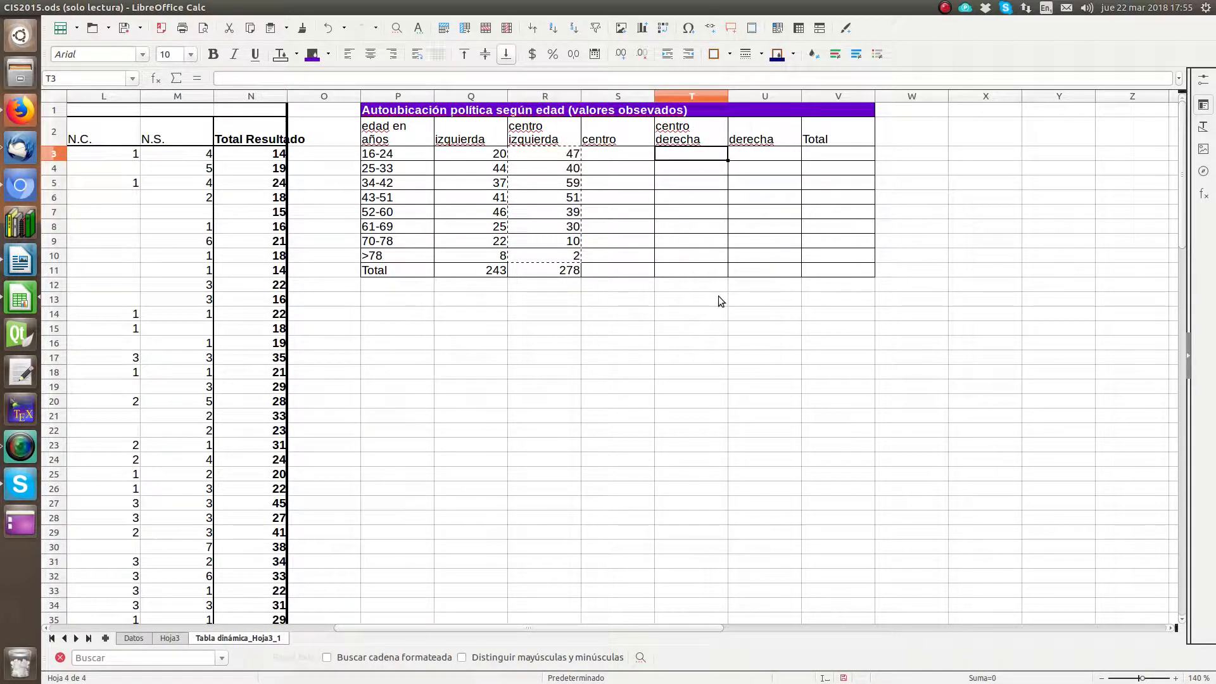
pyautogui.hotkey('ctrl', 'v')
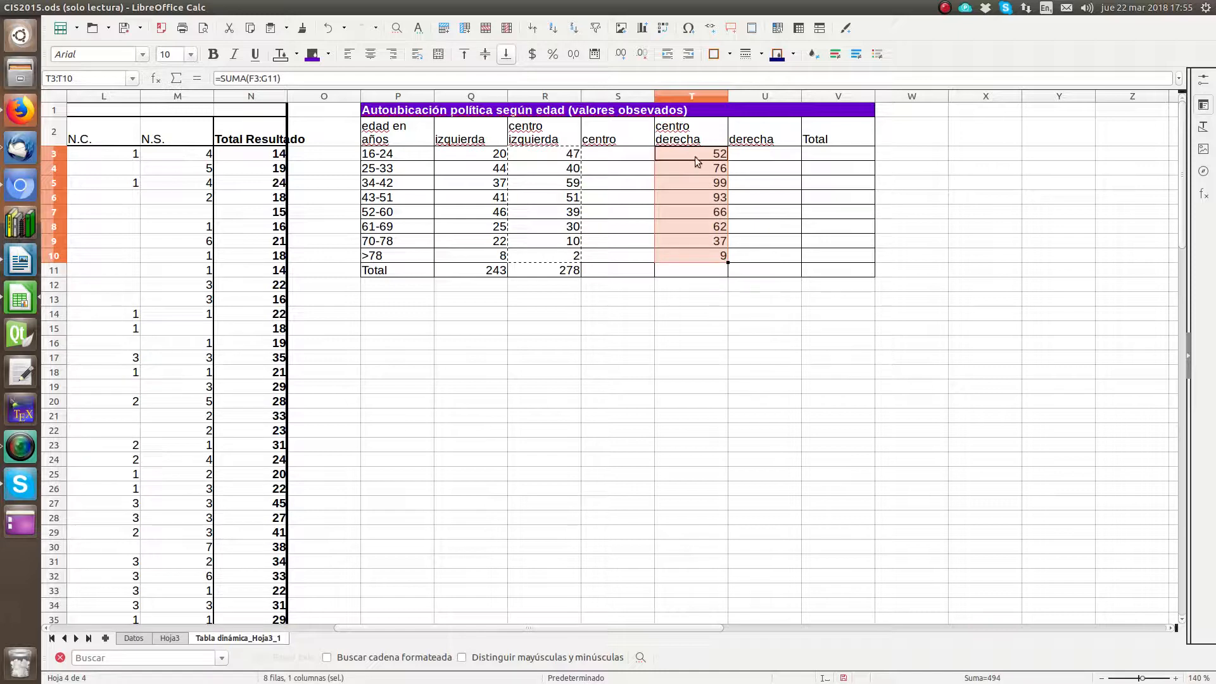
# Step: Cut the pasted sums in T3:T10 and paste them at S3 to fill the "centro" column
pyautogui.click(561, 154)
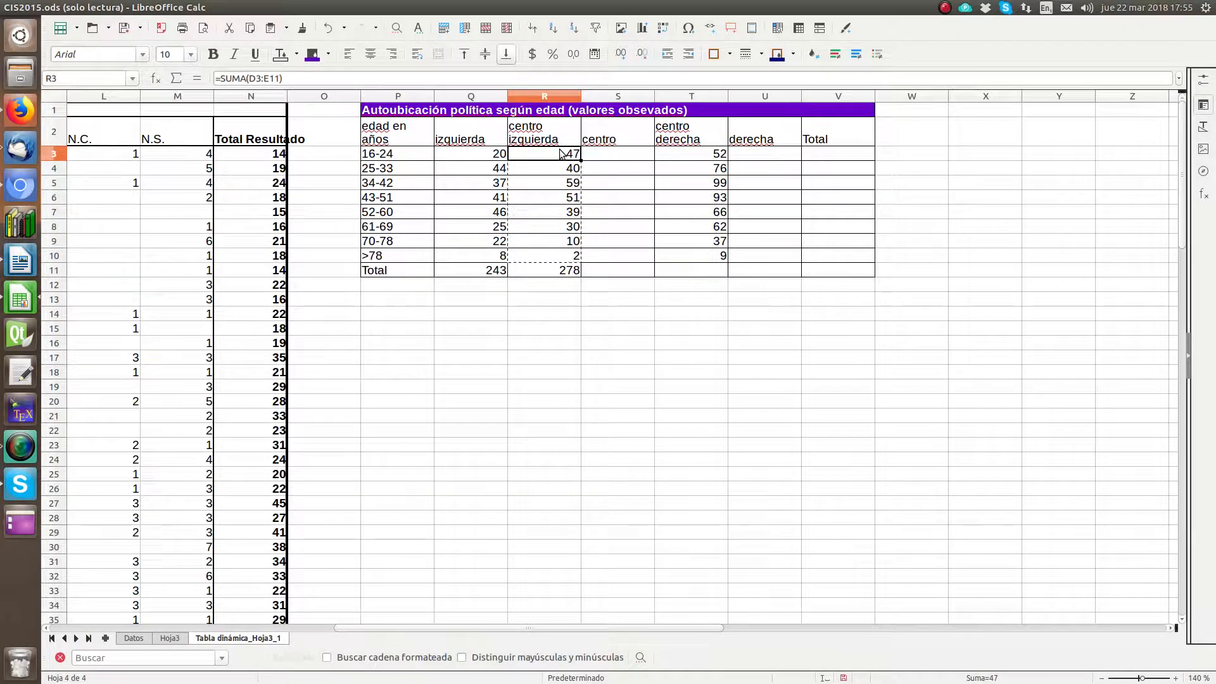
pyautogui.click(697, 154)
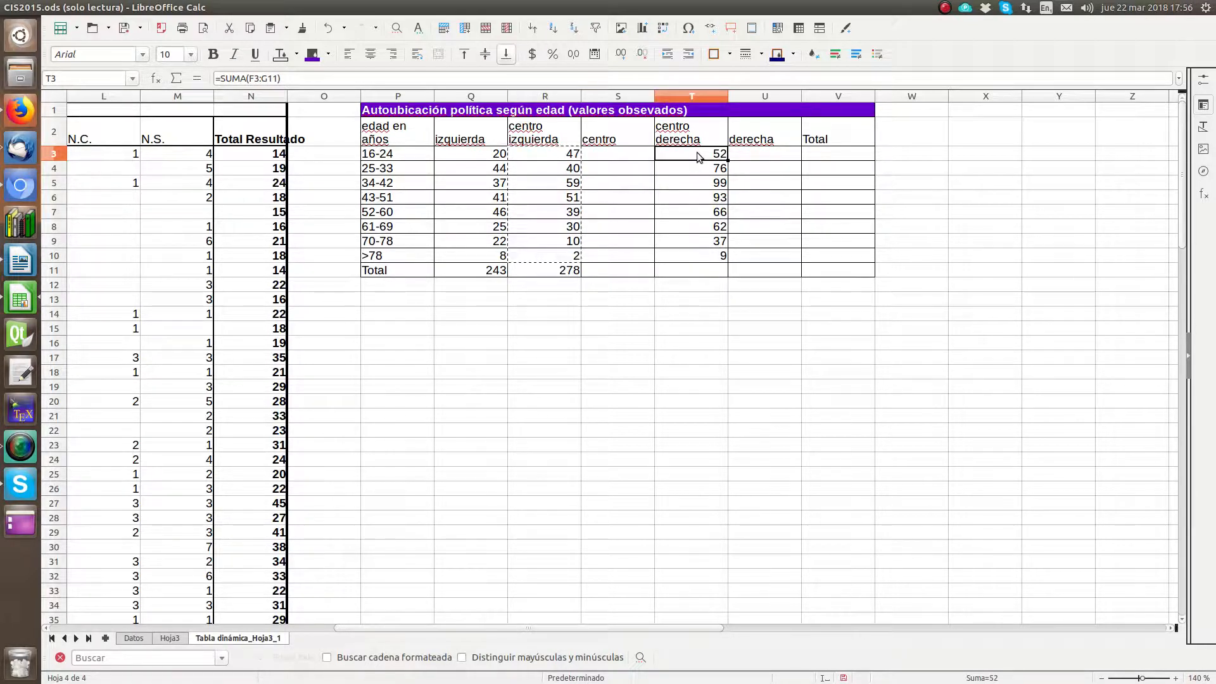
pyautogui.moveTo(698, 156); pyautogui.dragTo(713, 258)
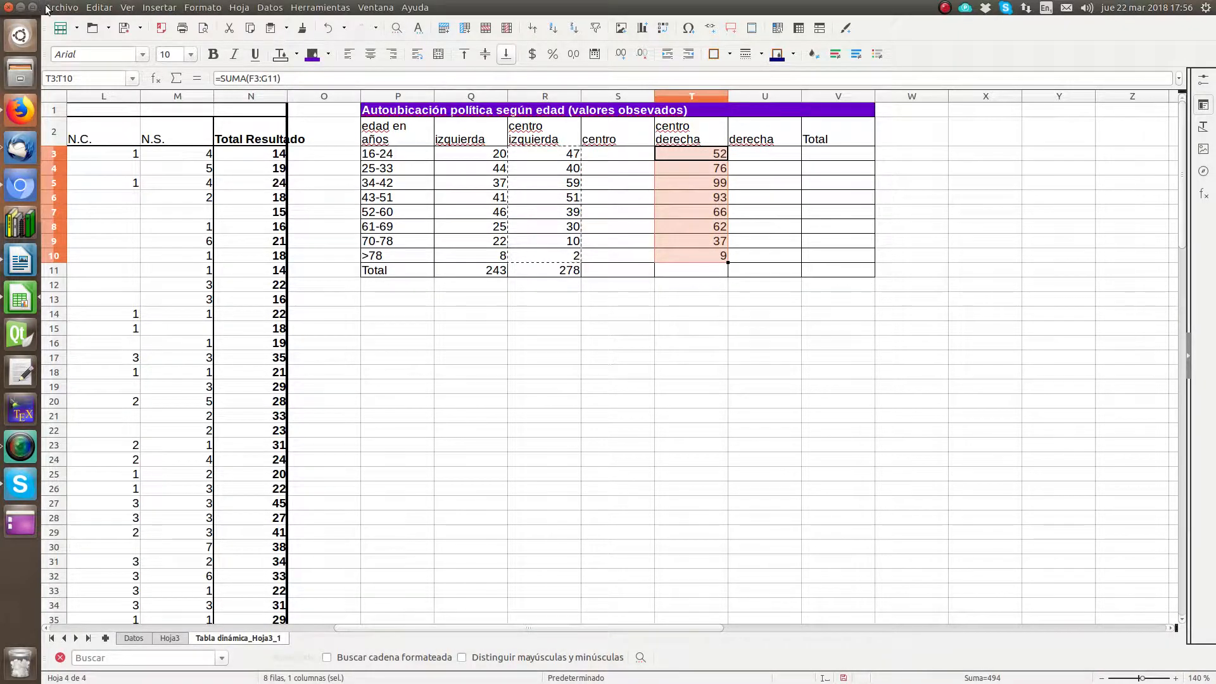
pyautogui.click(99, 7)
pyautogui.click(120, 71)
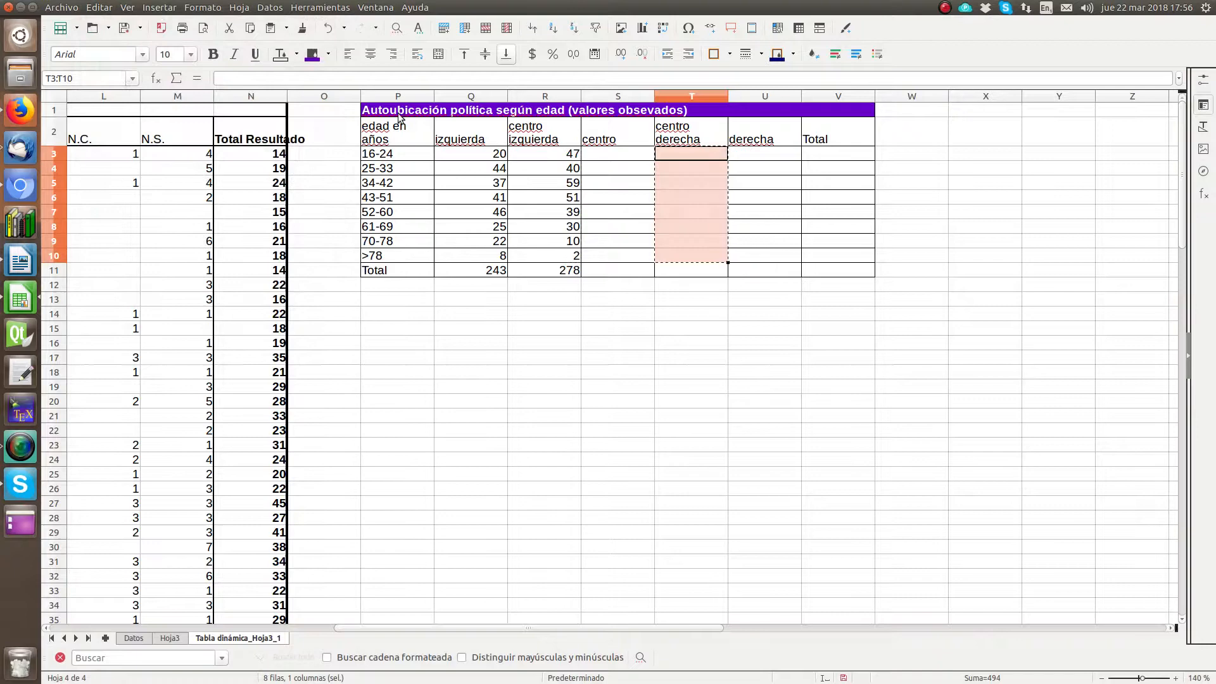
pyautogui.click(612, 154)
pyautogui.click(107, 5)
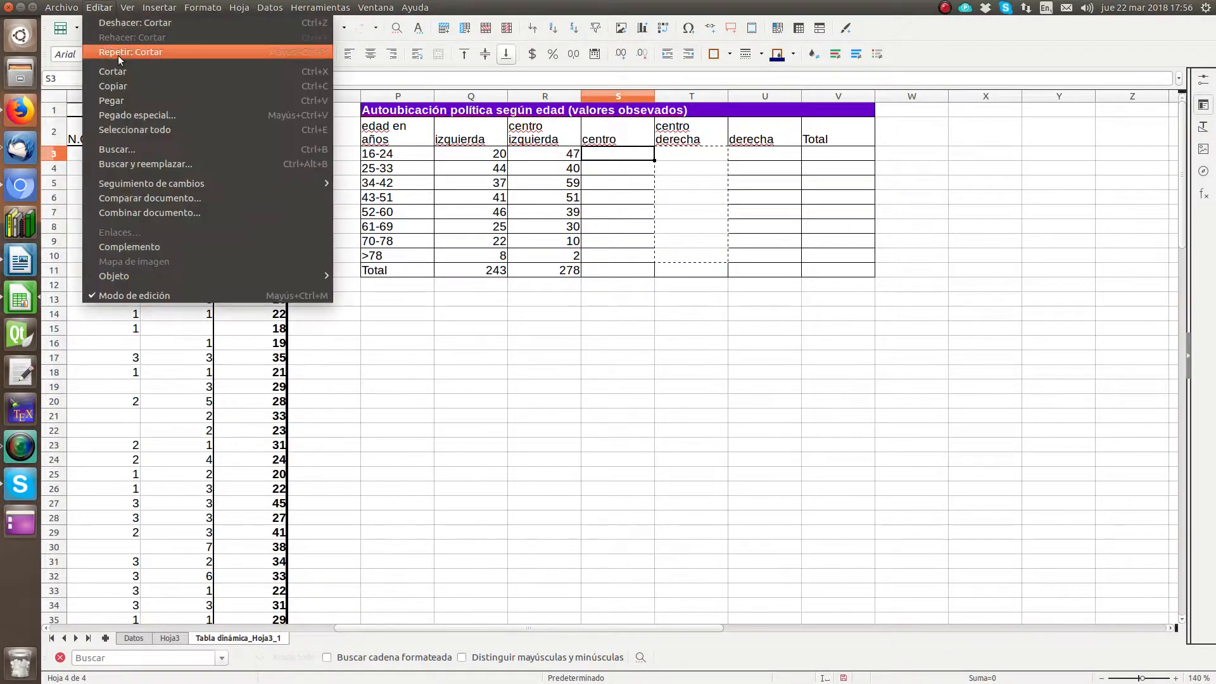
pyautogui.click(124, 94)
# Step: Fill the total formula in R11 across to S11 to total the "centro" column
pyautogui.click(637, 252)
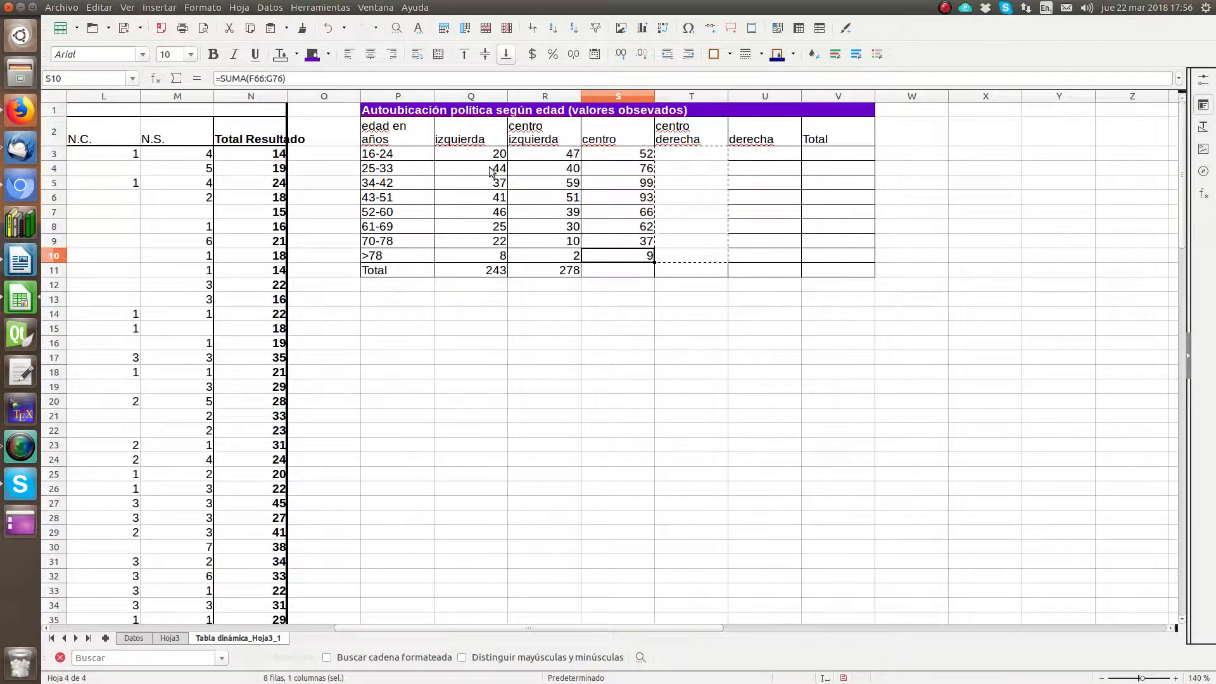
pyautogui.click(571, 271)
pyautogui.moveTo(579, 275); pyautogui.dragTo(640, 280)
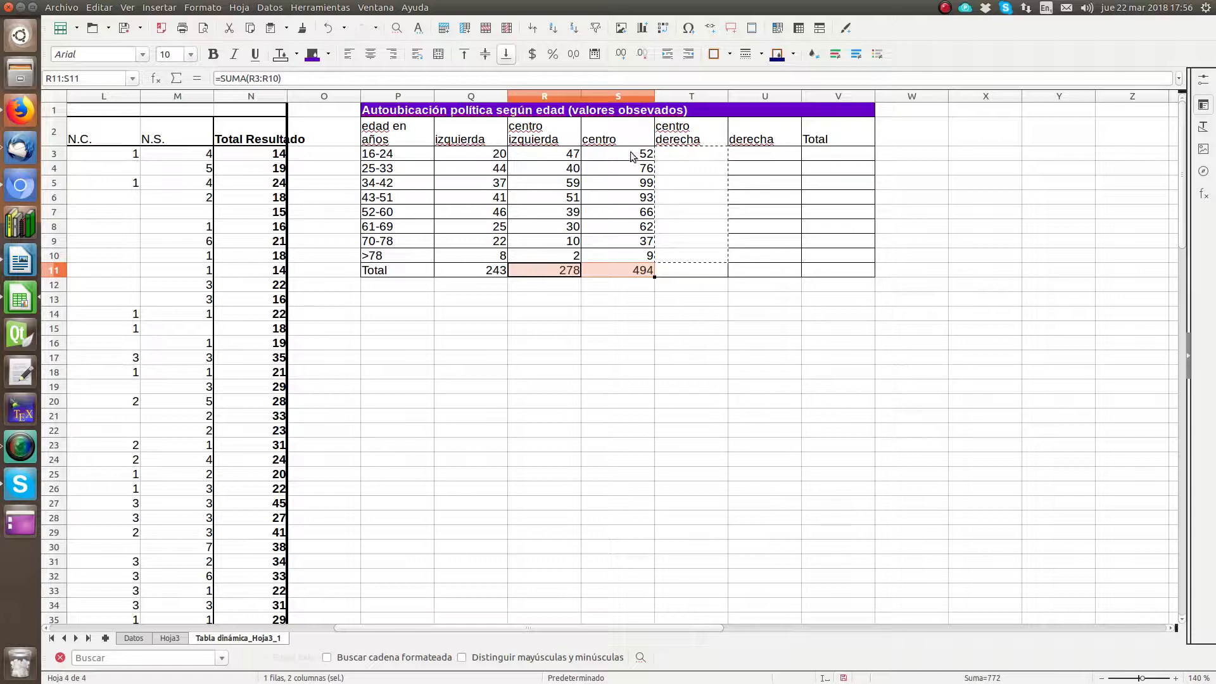
pyautogui.moveTo(630, 155); pyautogui.dragTo(639, 265)
pyautogui.hotkey('ctrl', 'c')
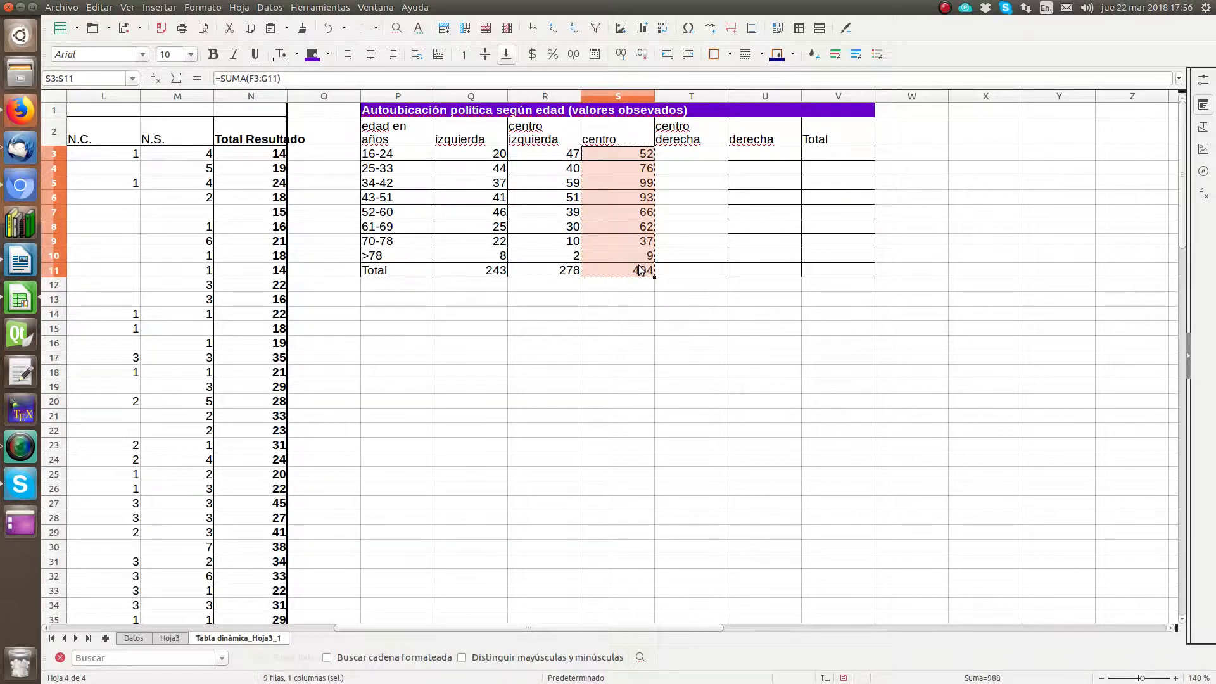
pyautogui.click(766, 155)
pyautogui.keyDown('ctrl'); pyautogui.click(789, 259); pyautogui.keyUp('ctrl')
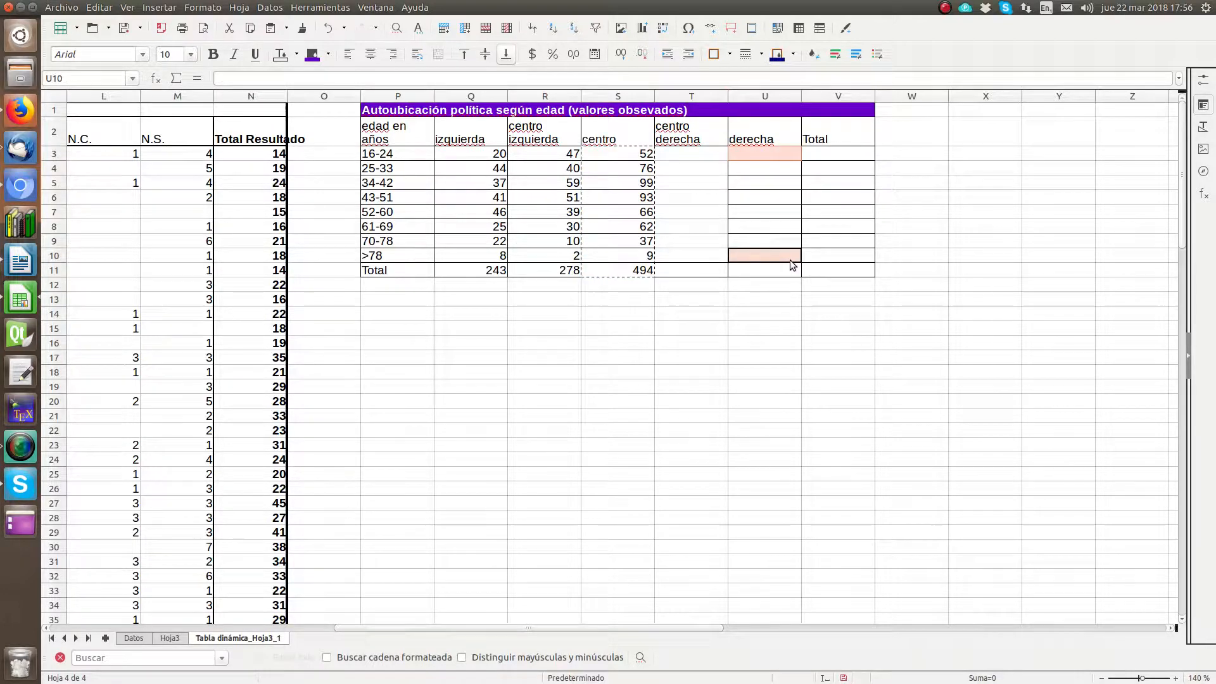
# Step: Copy the "centro" sums and total in S3:S11 and paste them at U3
pyautogui.moveTo(614, 154); pyautogui.dragTo(623, 266)
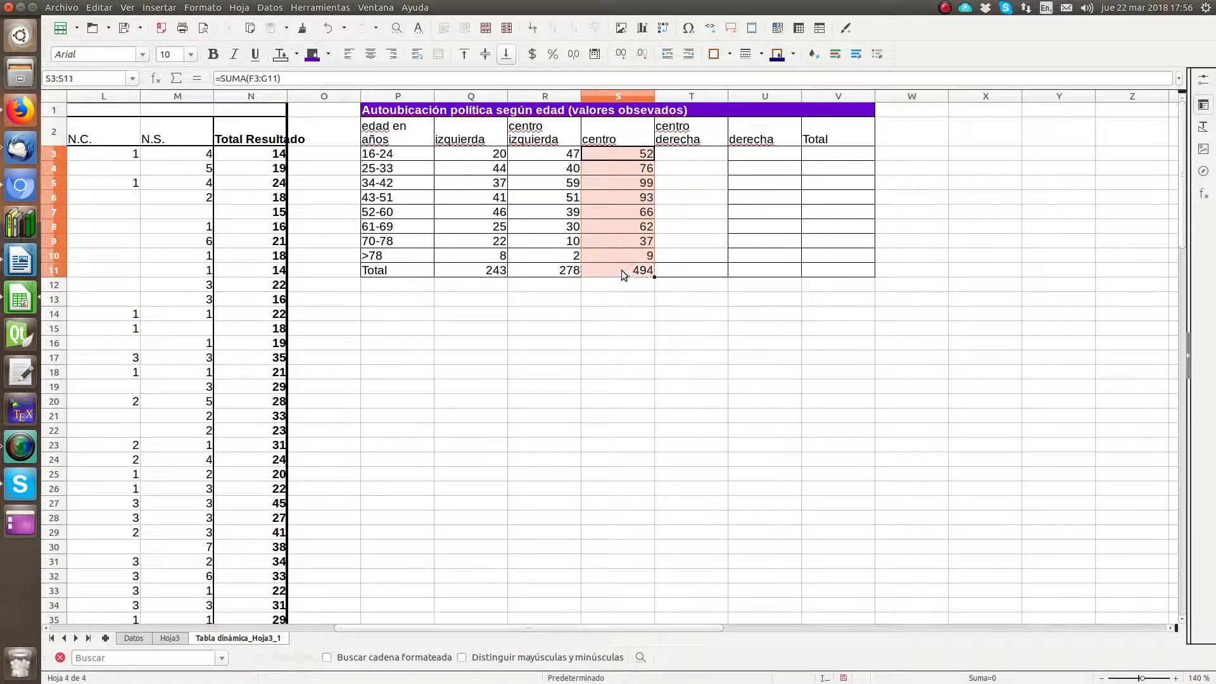
pyautogui.hotkey('ctrl', 'c')
pyautogui.click(750, 156)
pyautogui.hotkey('ctrl', 'v')
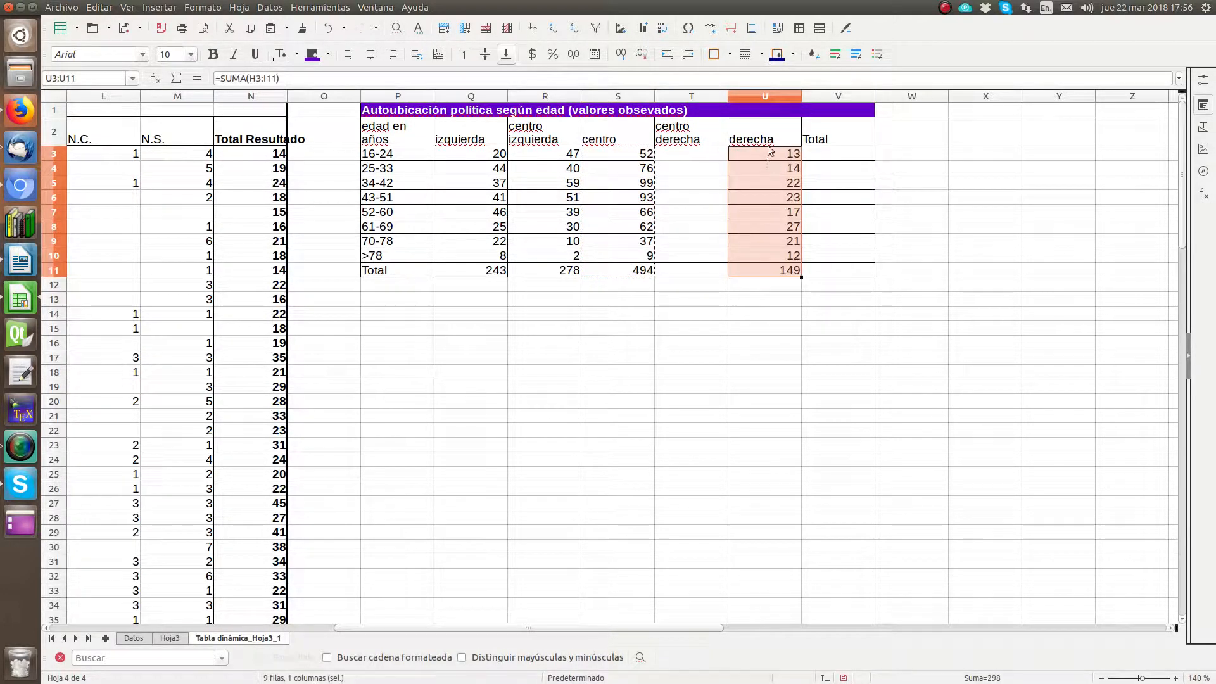
# Step: Move the pasted formulas in U3:U11 to T3 to fill the "centro derecha" column
pyautogui.click(99, 8)
pyautogui.click(113, 71)
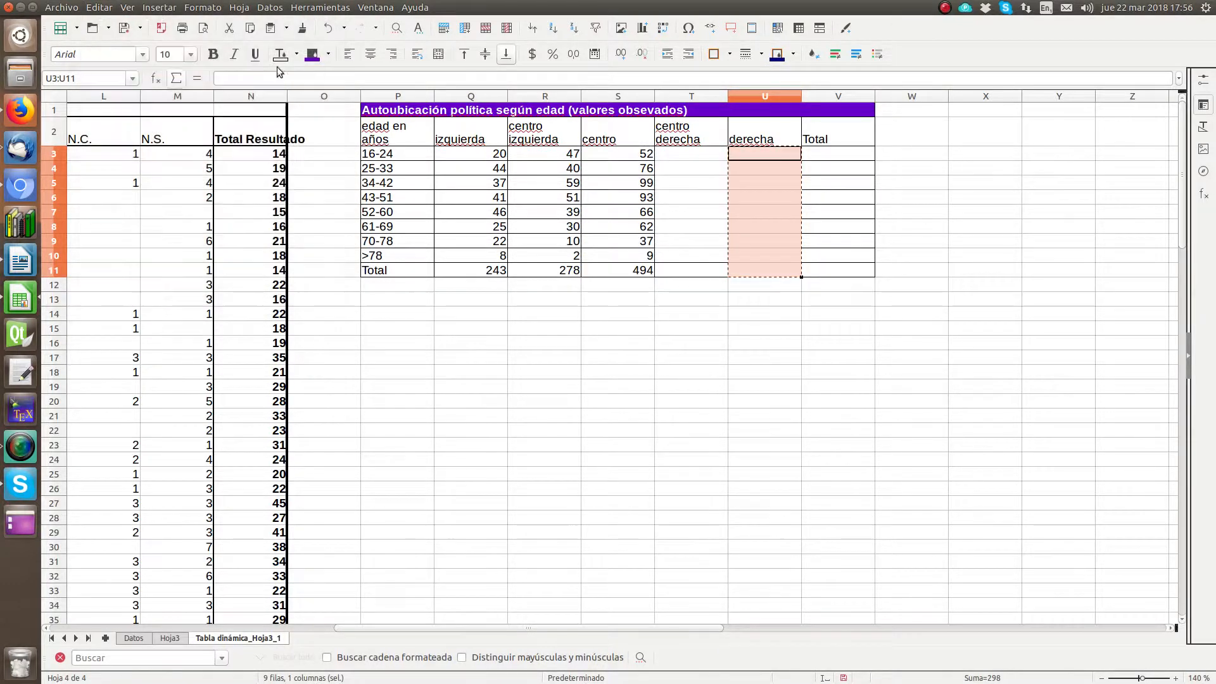
pyautogui.click(692, 156)
pyautogui.rightClick(692, 155)
pyautogui.click(732, 185)
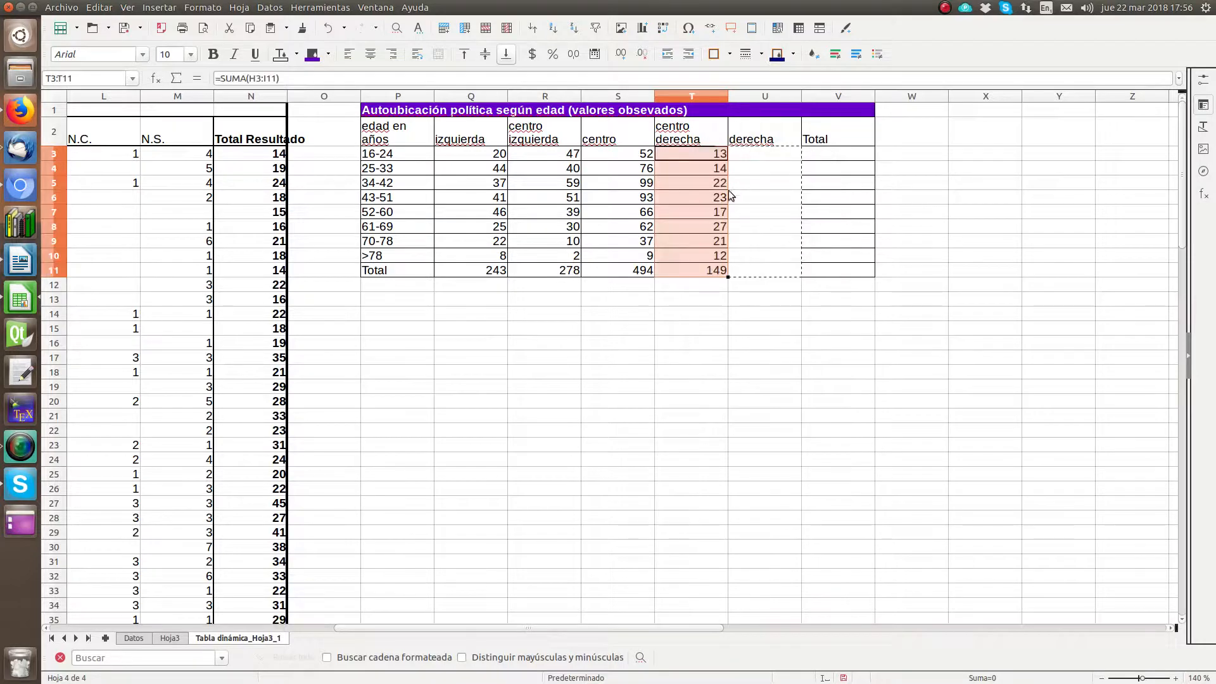
# Step: Copy the "centro derecha" sums and total in T3:T11 and paste them at V3
pyautogui.click(712, 157)
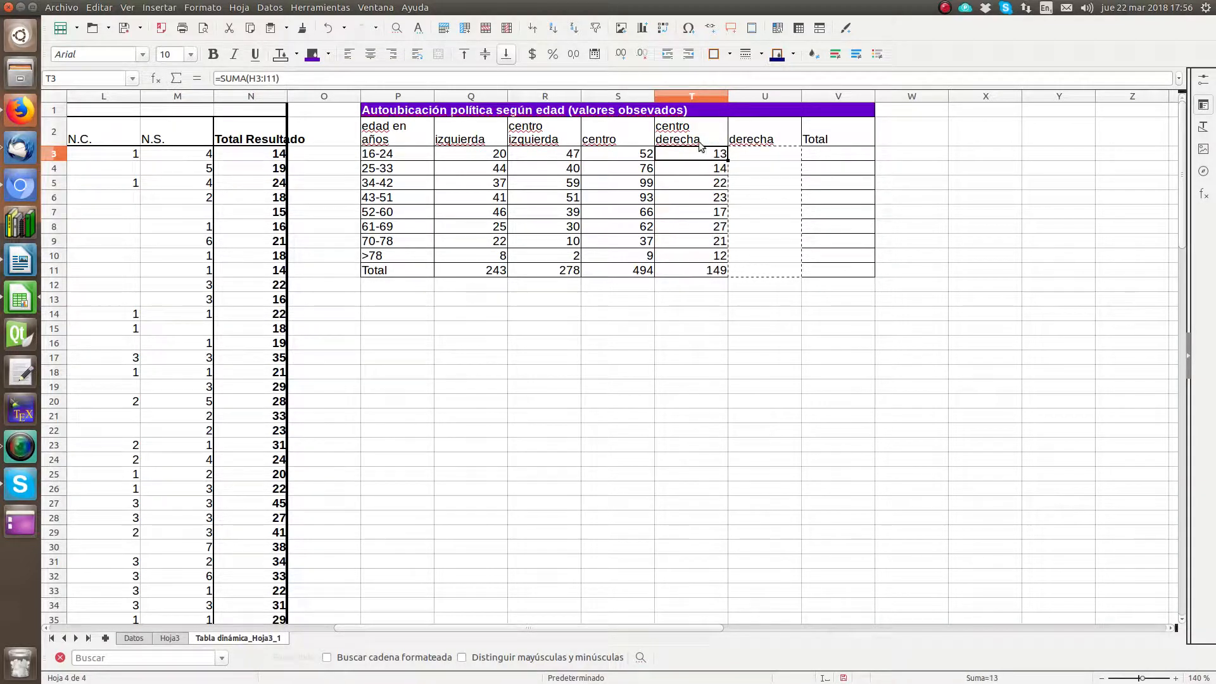
pyautogui.moveTo(713, 156); pyautogui.dragTo(699, 271)
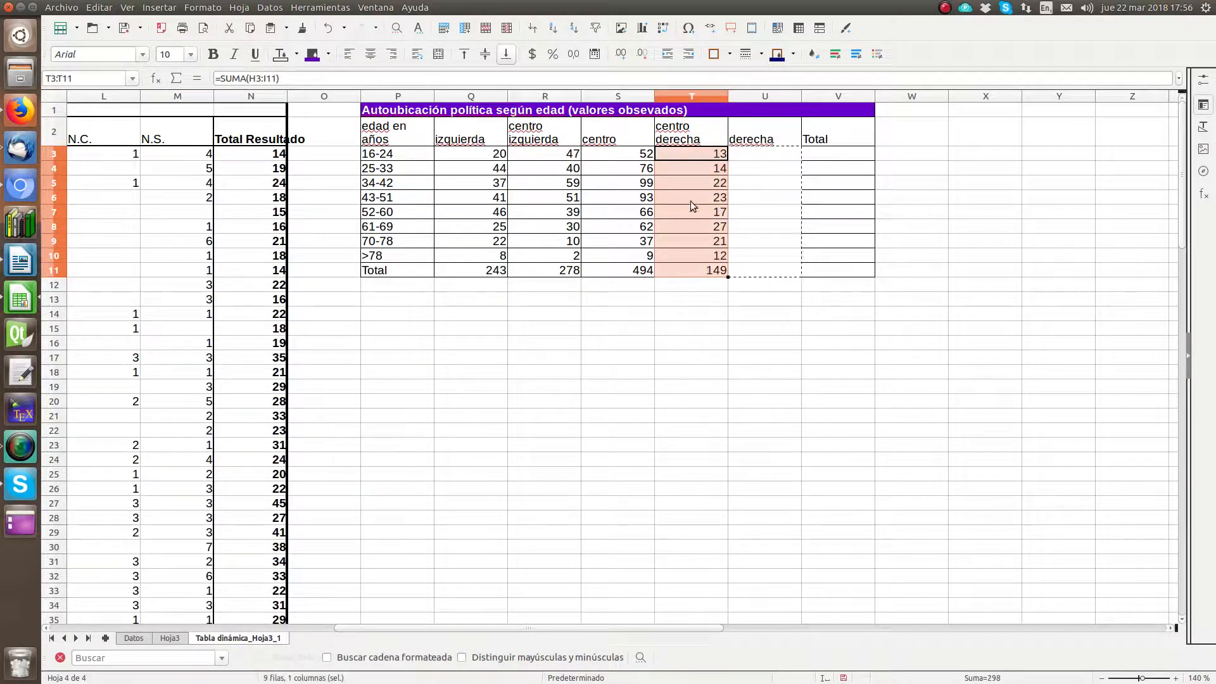
pyautogui.rightClick(695, 157)
pyautogui.click(734, 173)
pyautogui.click(829, 155)
pyautogui.rightClick(830, 154)
pyautogui.click(845, 180)
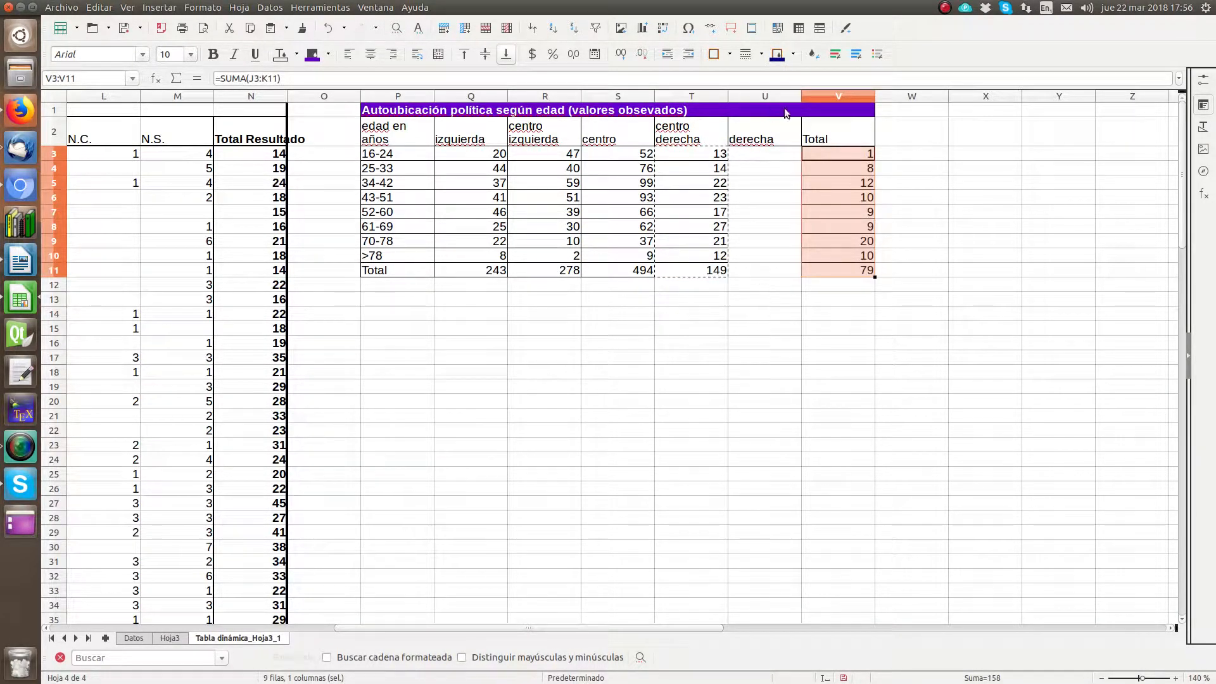
# Step: Cut V3:V11 and paste it at U3 to fill the "derecha" column with its sums and total
pyautogui.rightClick(822, 151)
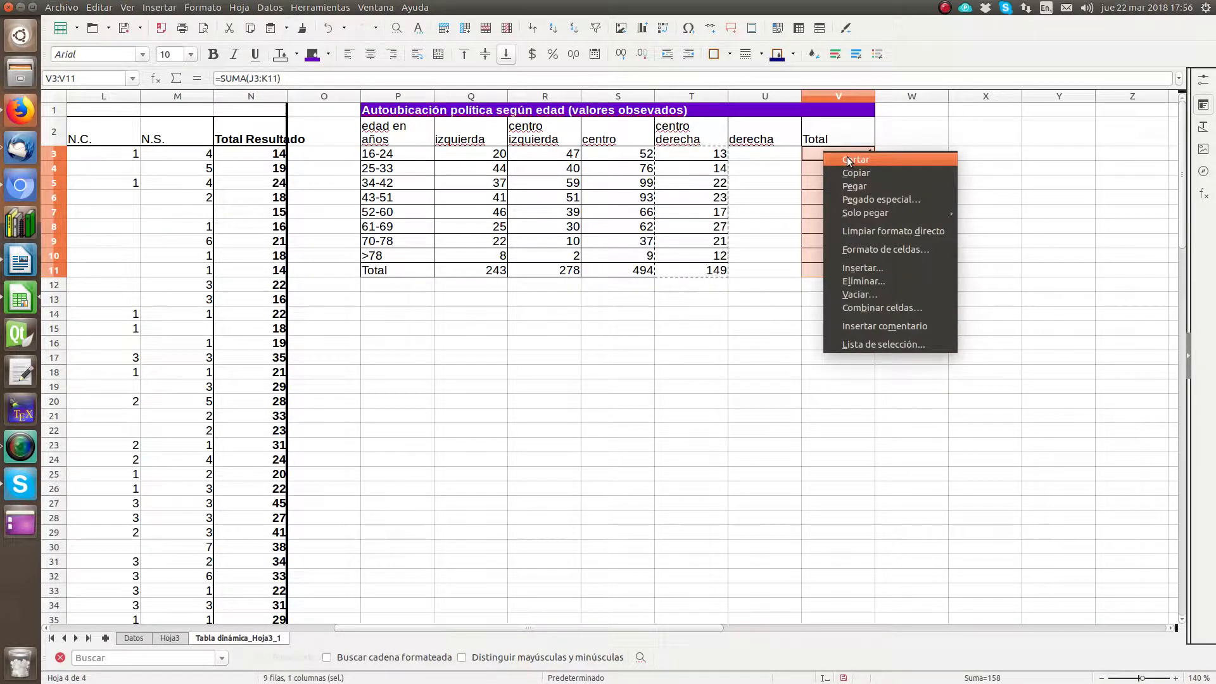
pyautogui.click(846, 160)
pyautogui.click(787, 158)
pyautogui.rightClick(788, 158)
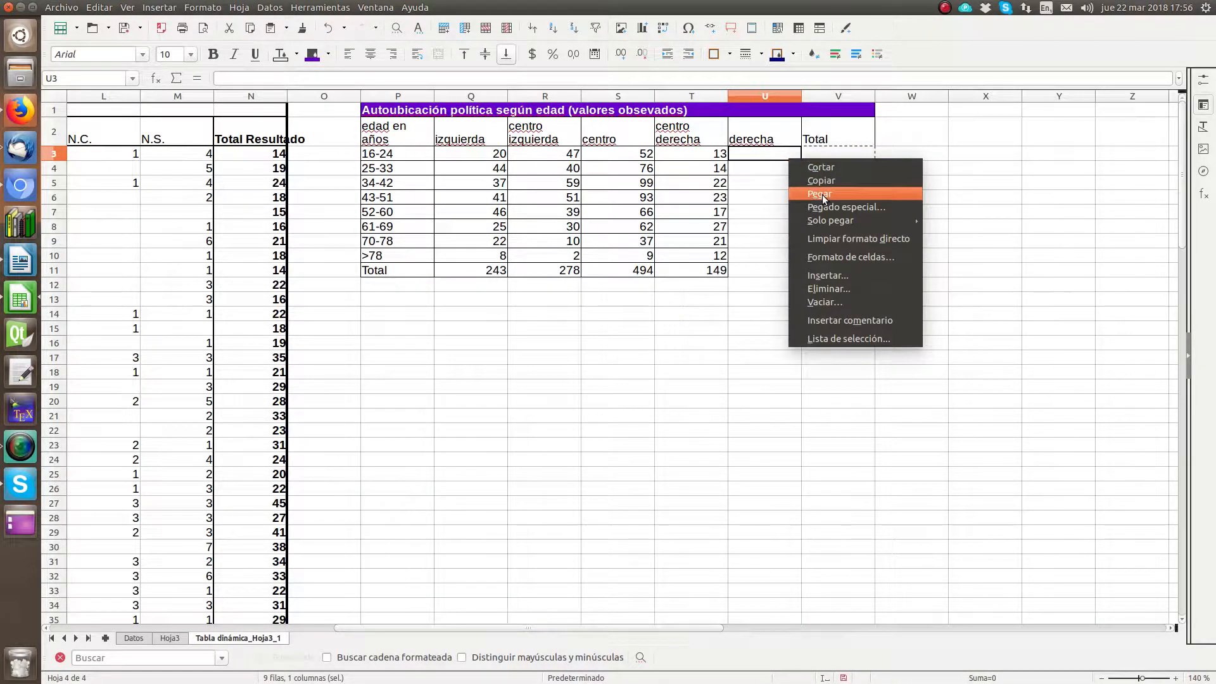
pyautogui.click(822, 195)
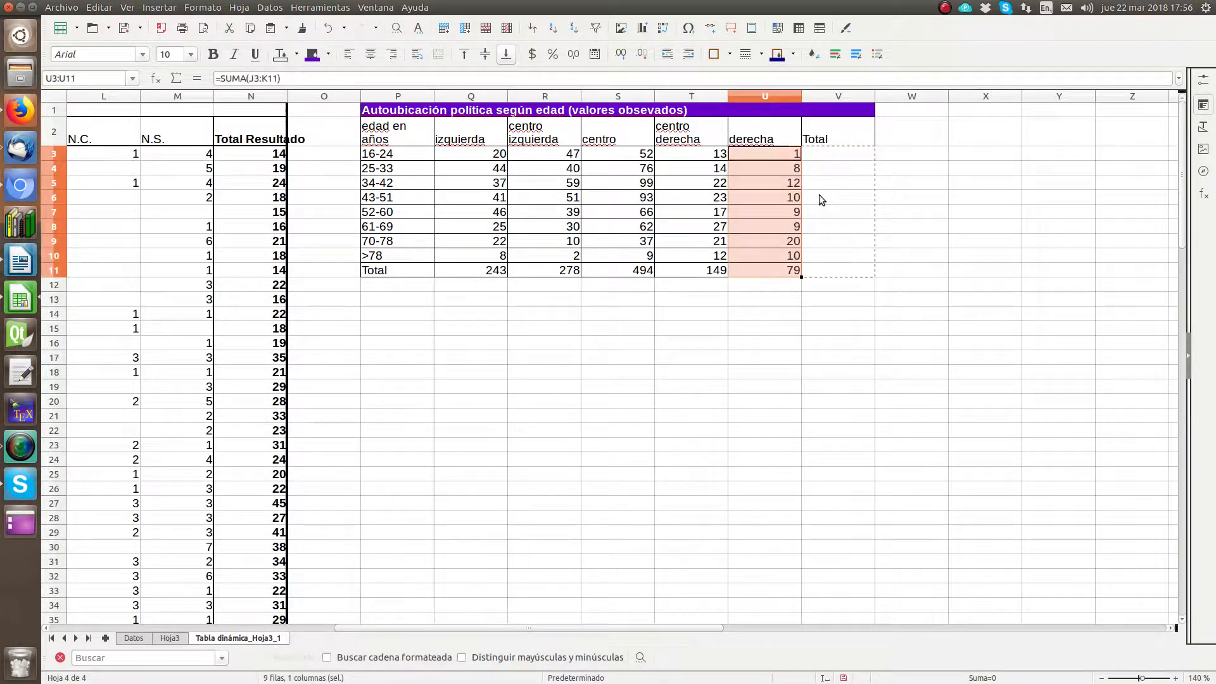
# Step: Center the contents of Q2:V11 horizontally, covering the table's headings and values
pyautogui.click(820, 154)
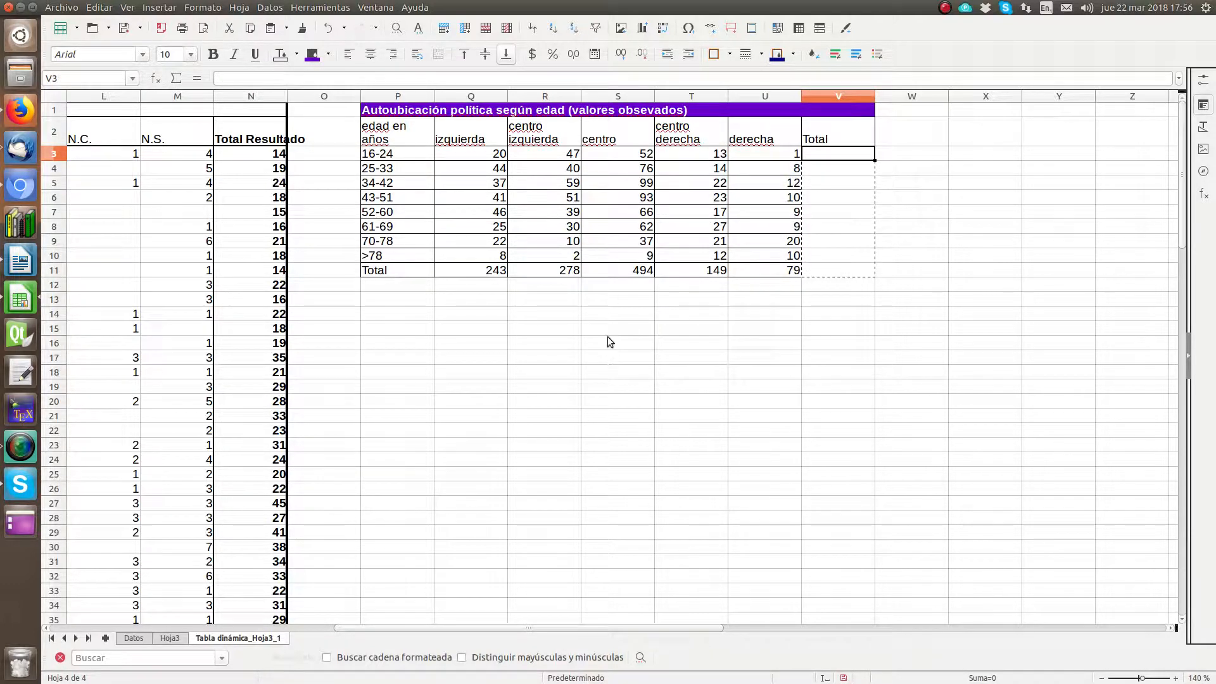
pyautogui.moveTo(826, 271); pyautogui.dragTo(468, 136)
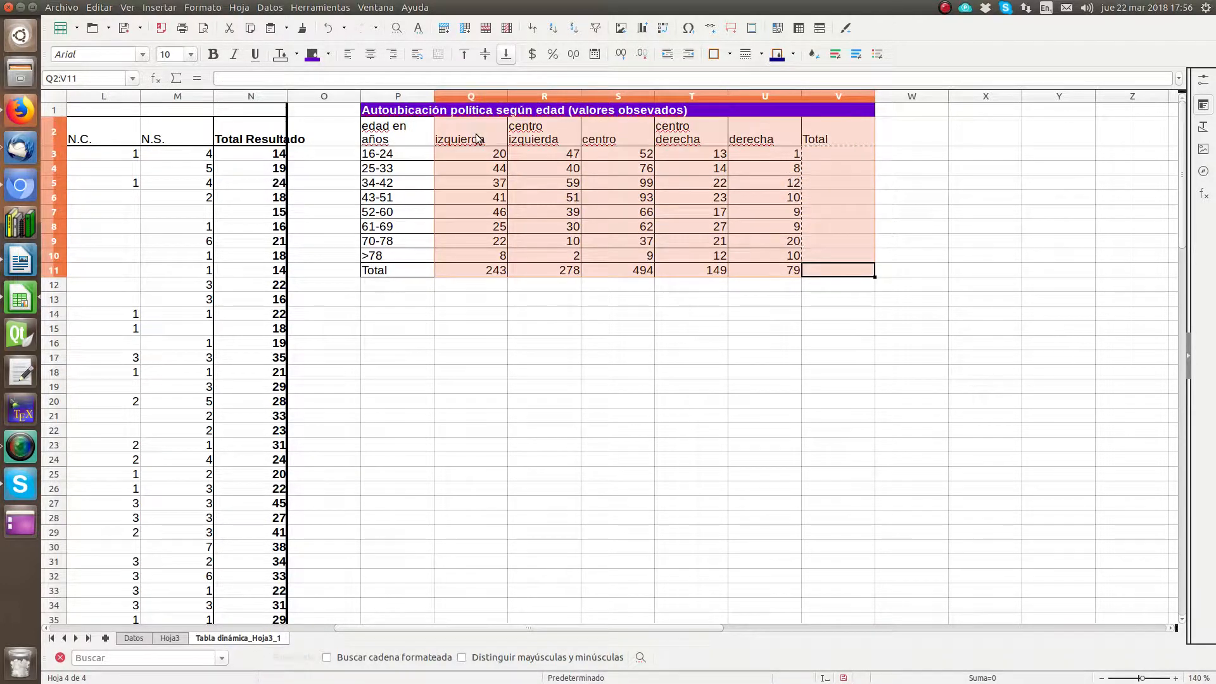
pyautogui.click(369, 57)
# Step: Enter =SUMA(Q3:U3) in V3 and fill it down to V11 to total each age row
pyautogui.click(806, 155)
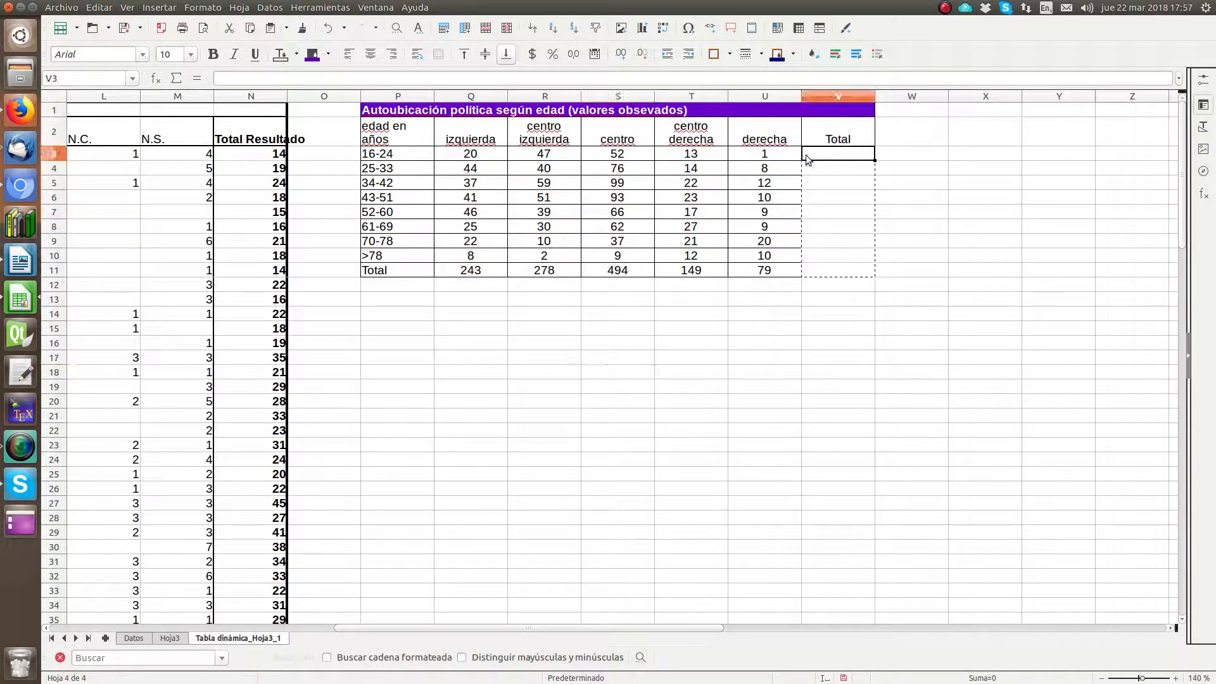
pyautogui.click(176, 78)
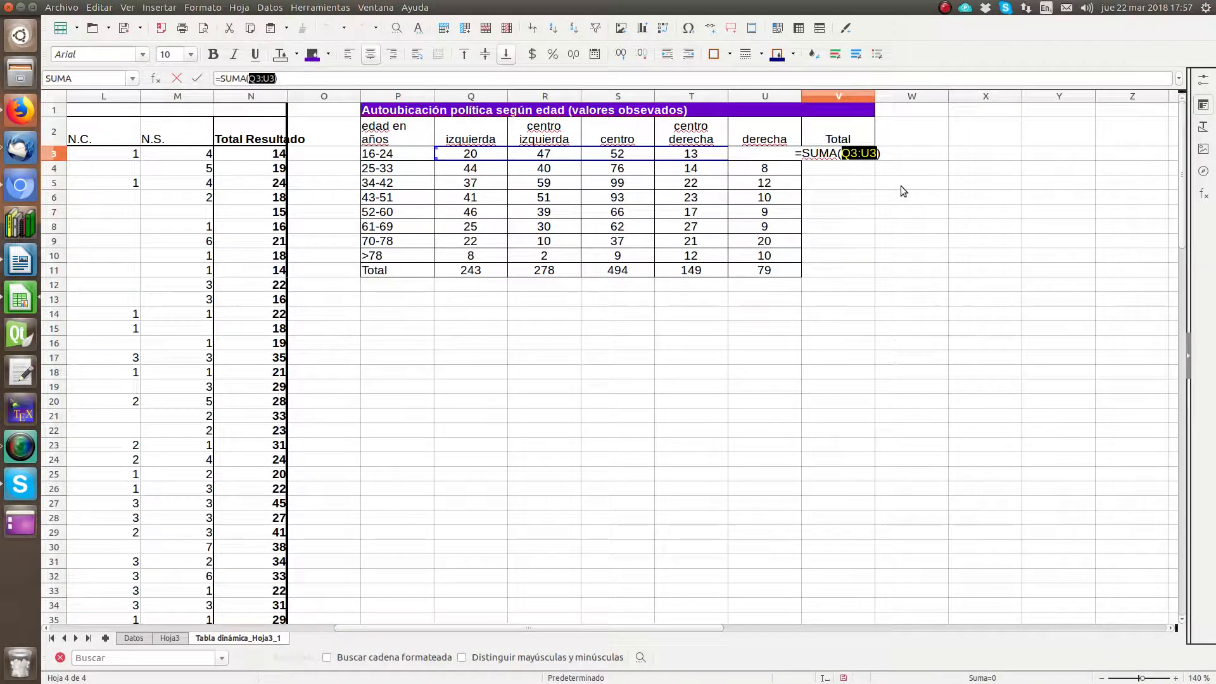
pyautogui.press('Return')
pyautogui.press('Up')
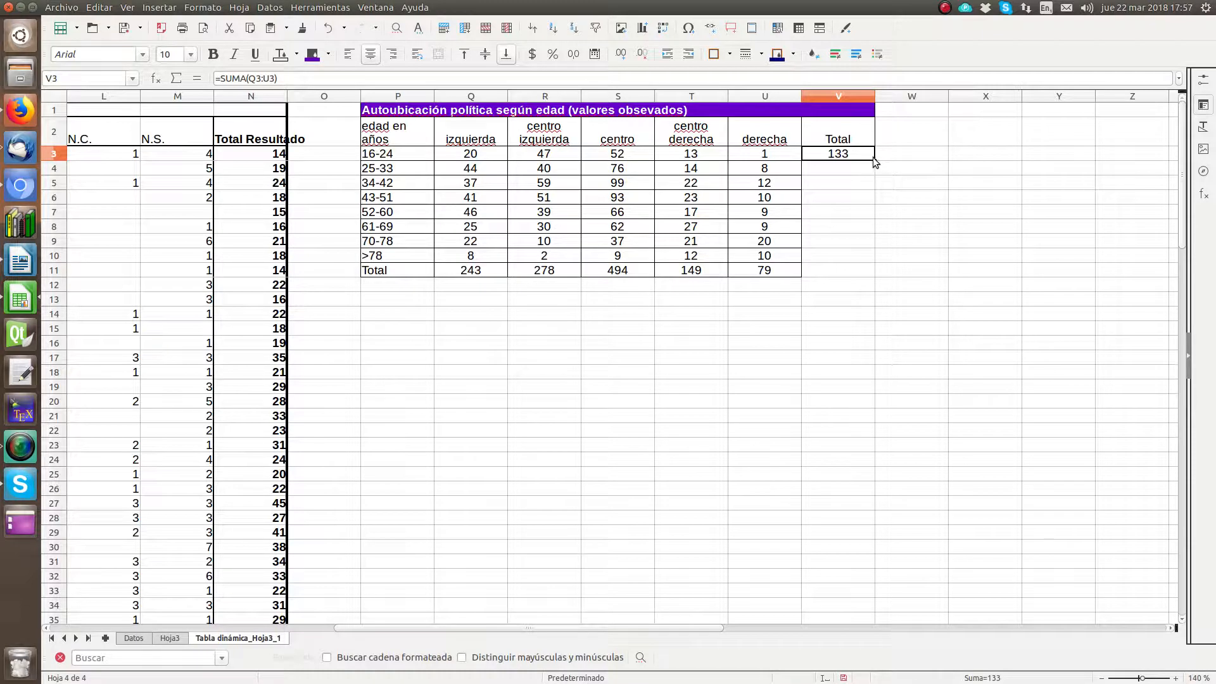
pyautogui.moveTo(875, 160); pyautogui.dragTo(883, 289)
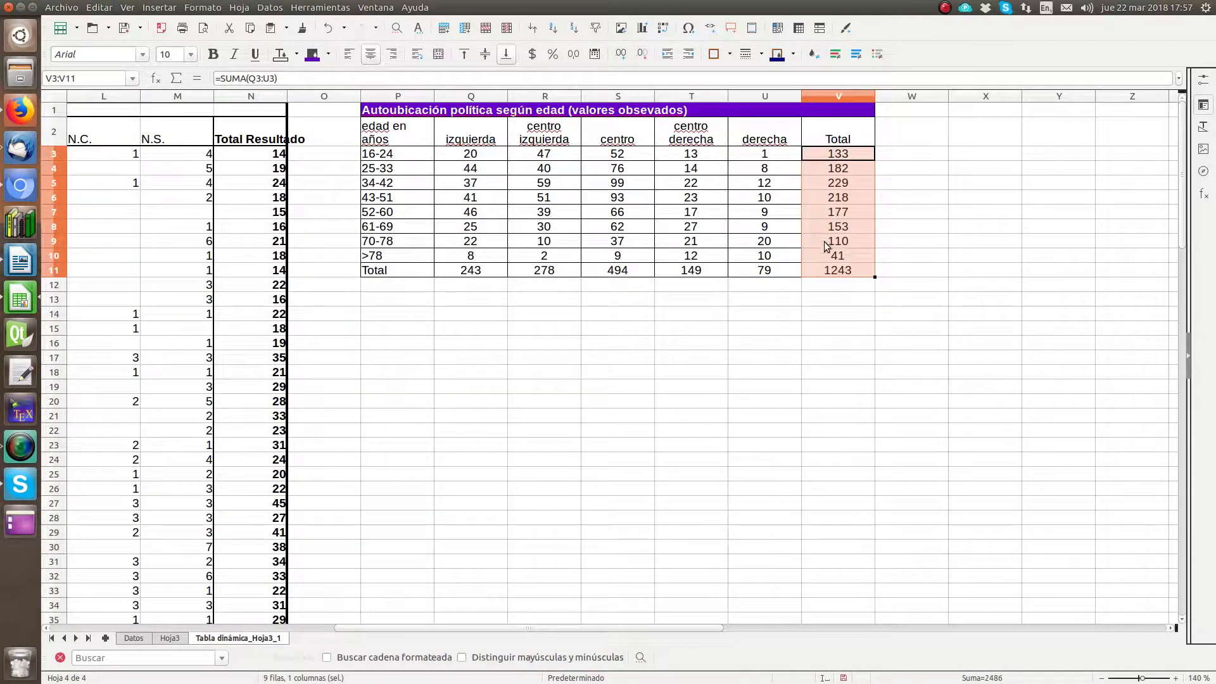
# Step: Compare the grand total in V11 with the pivot table's in N77, and examine the "N.C." and "N.S." columns
pyautogui.click(839, 271)
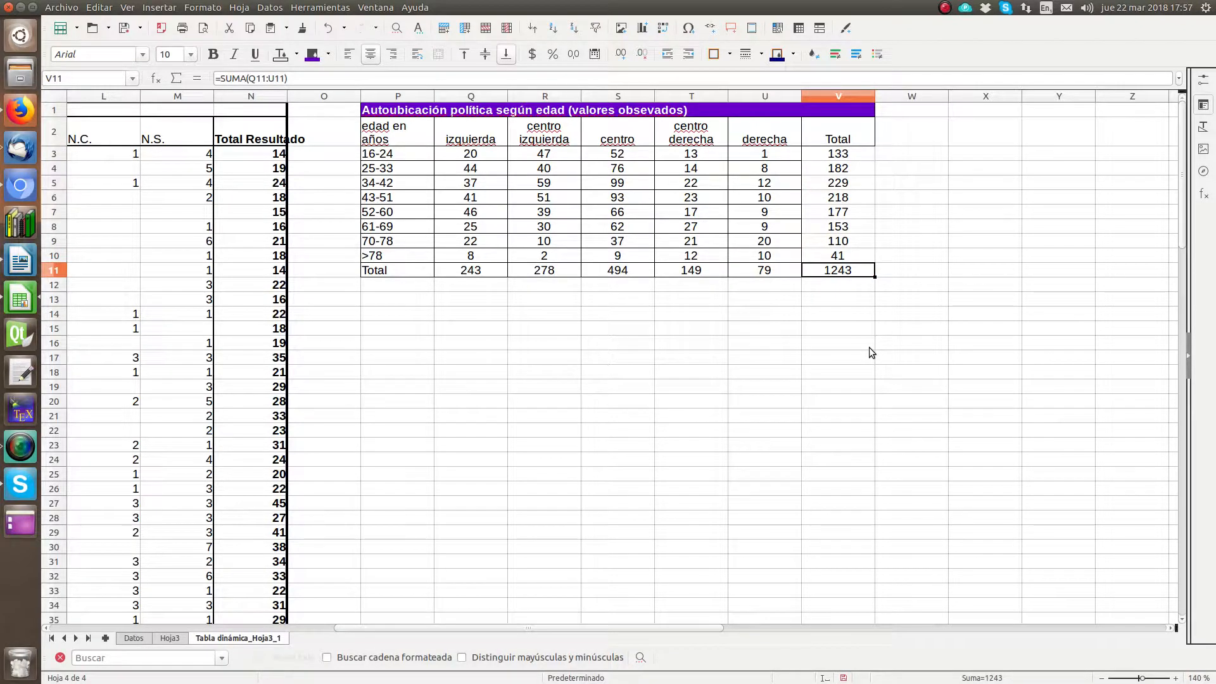
pyautogui.scroll(-16, 332, 429)
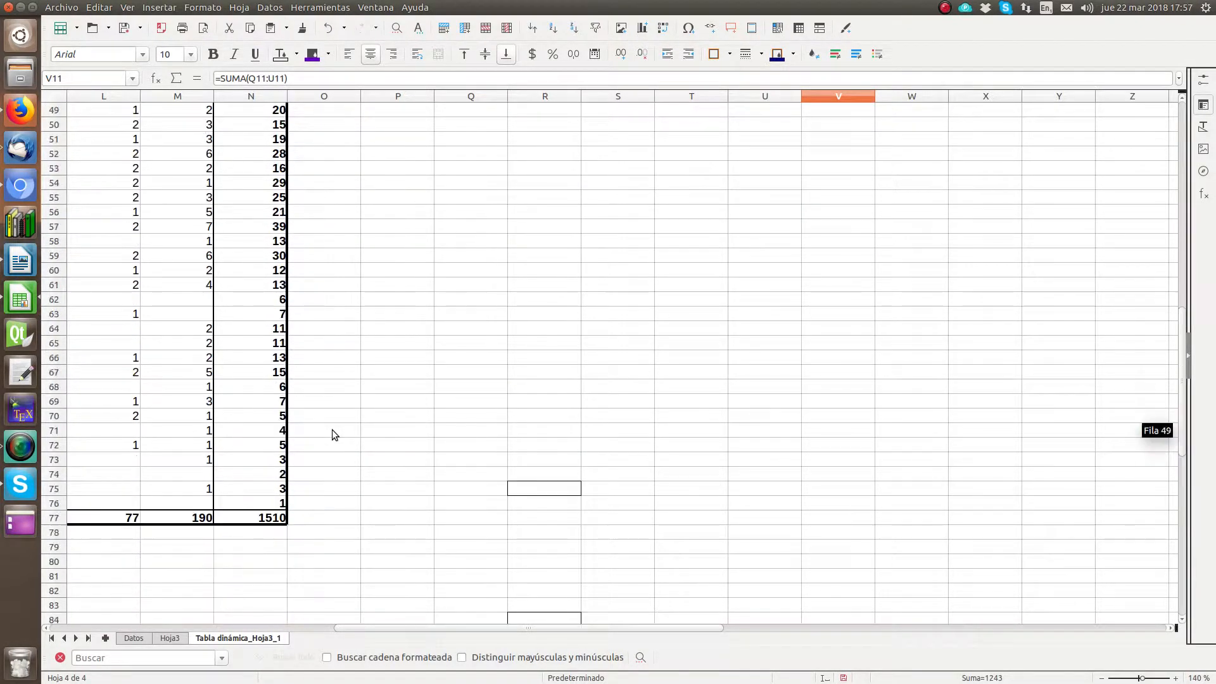
pyautogui.click(264, 521)
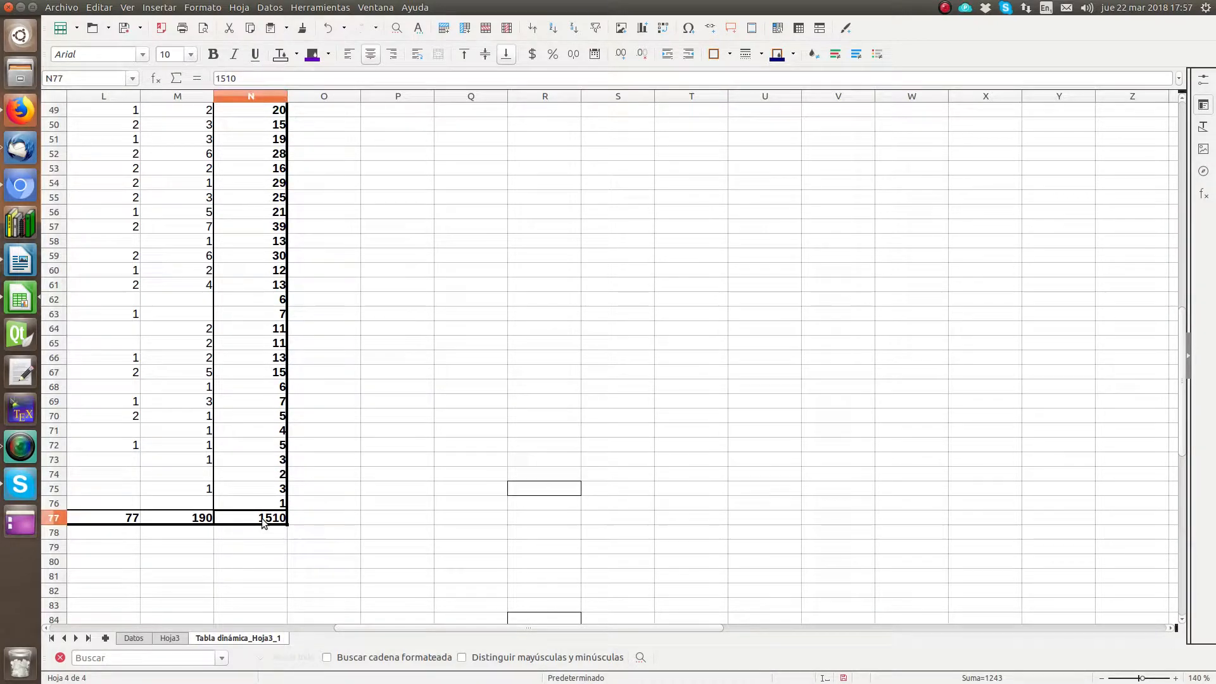
pyautogui.moveTo(564, 630); pyautogui.dragTo(259, 646)
pyautogui.scroll(15, 922, 380)
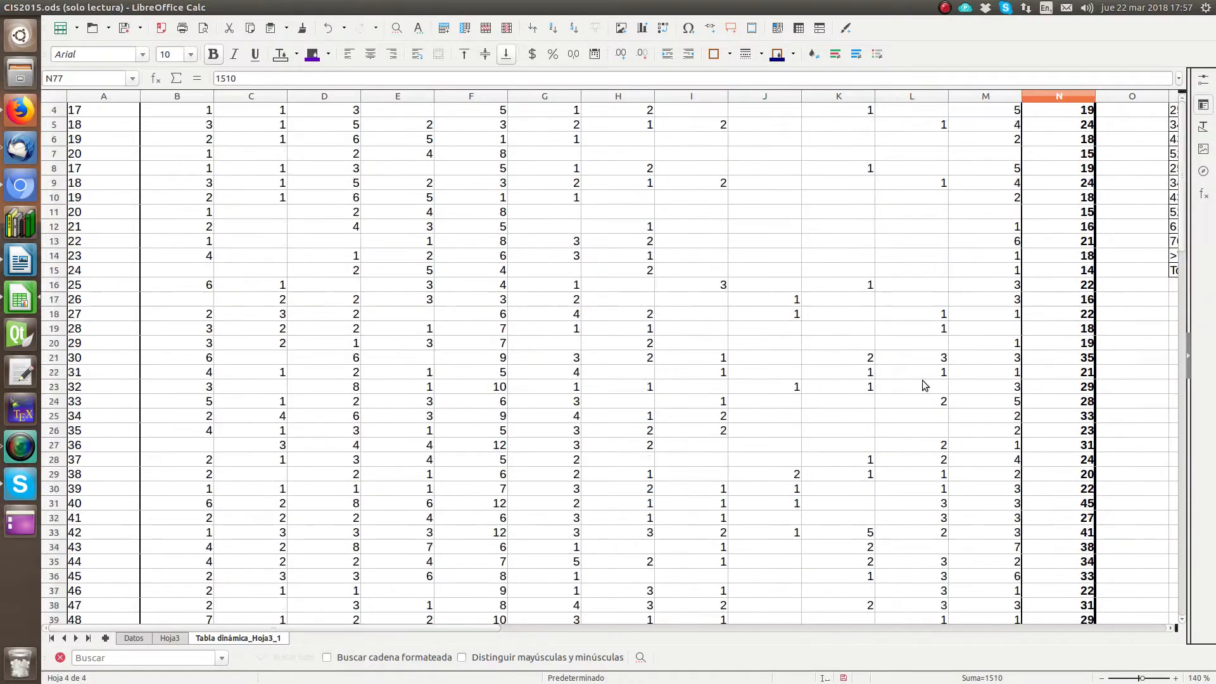
pyautogui.scroll(1, 923, 358)
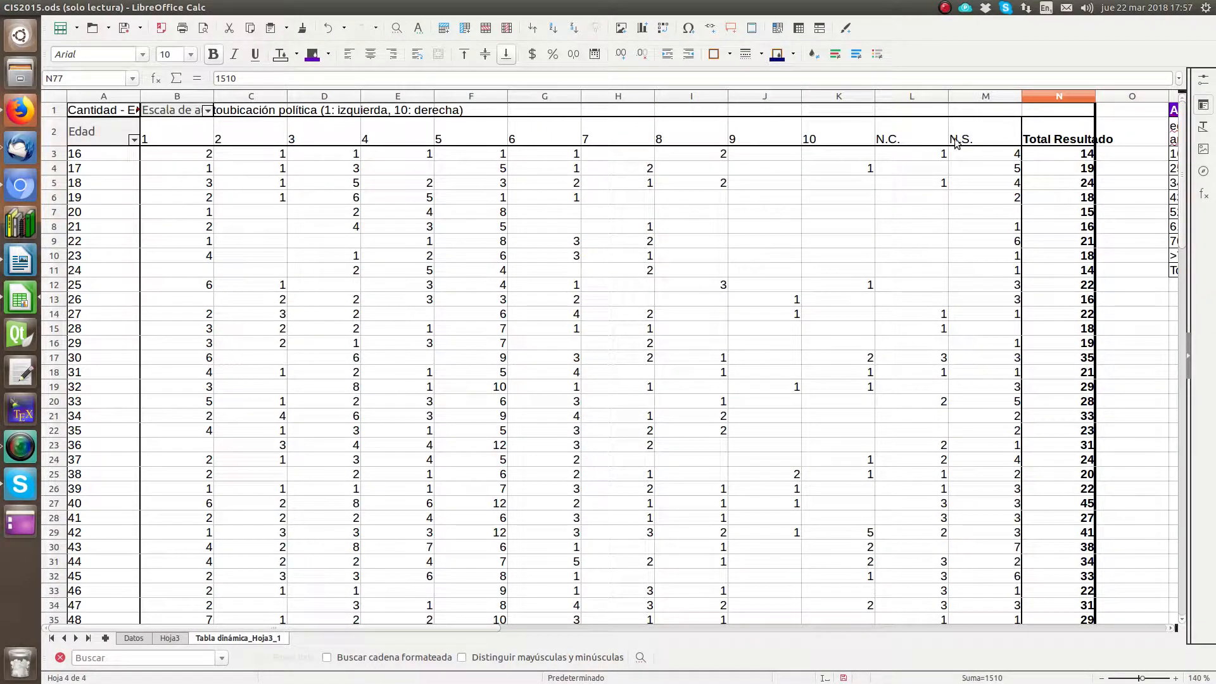
pyautogui.scroll(-15, 899, 380)
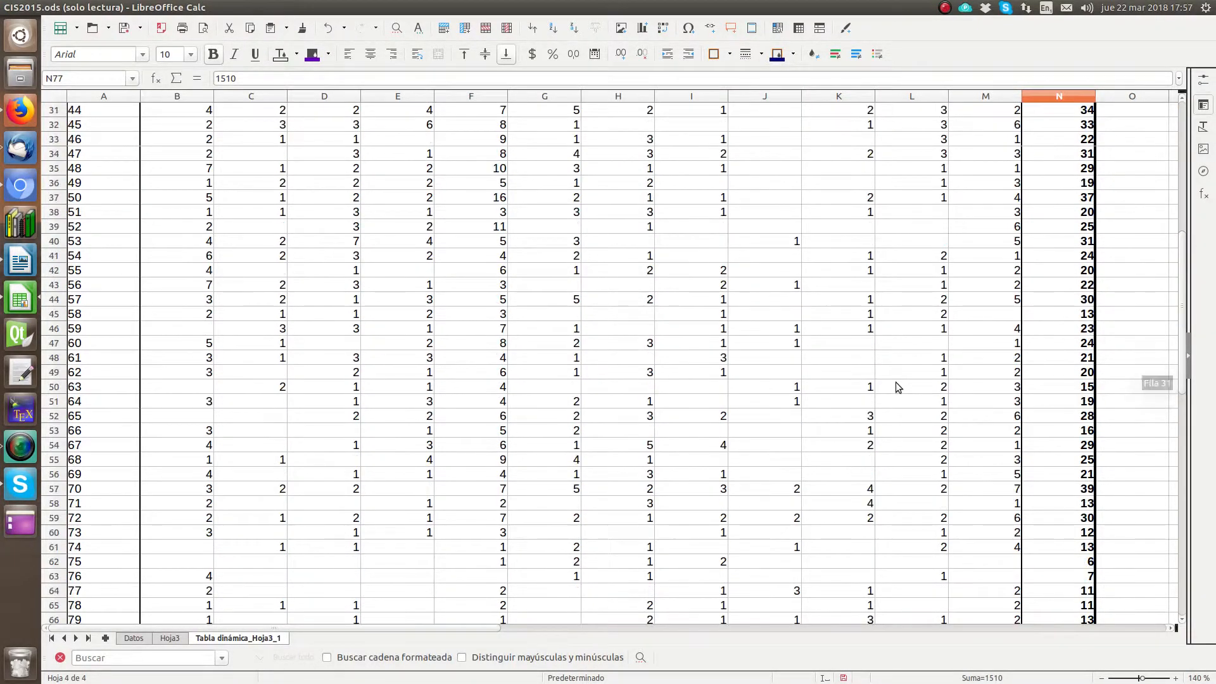
# Step: Select B3:K76 in the pivot table and compare its sum with the grand total in V11
pyautogui.moveTo(867, 545); pyautogui.dragTo(153, 150)
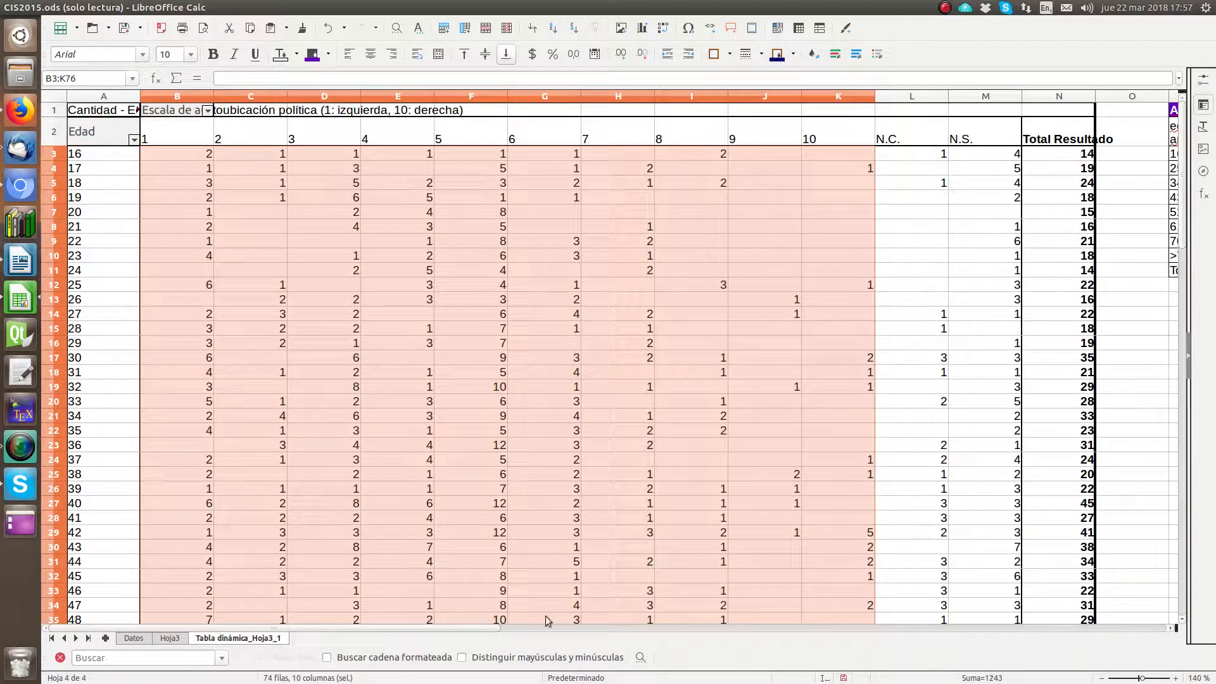
pyautogui.moveTo(369, 627); pyautogui.dragTo(641, 628)
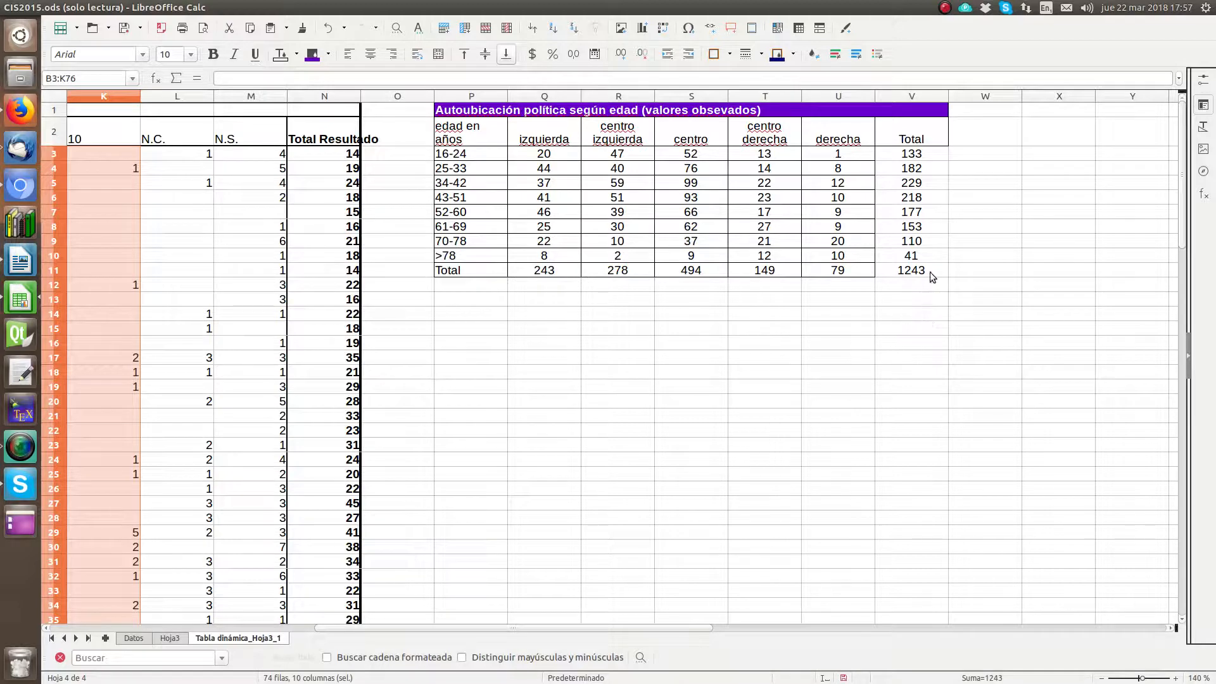
# Step: Apply outer and inner grid borders to the "Total" column cells V3:V11
pyautogui.moveTo(924, 272); pyautogui.dragTo(912, 153)
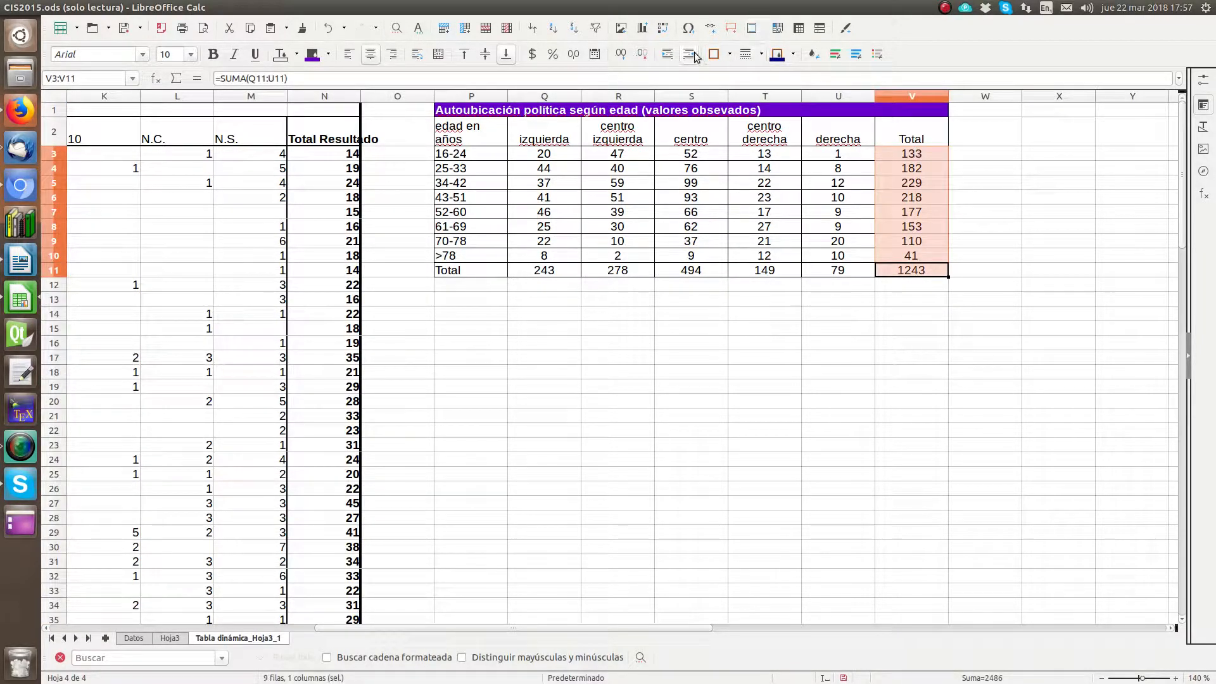
pyautogui.click(726, 56)
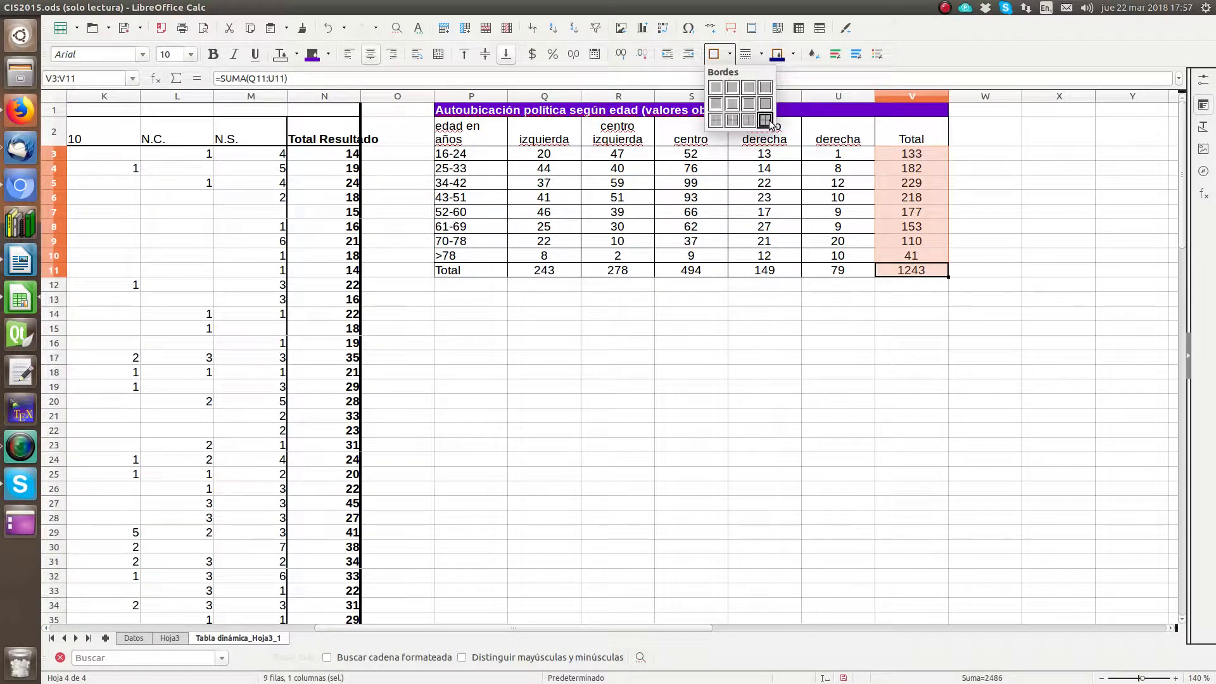
pyautogui.click(749, 109)
pyautogui.click(779, 333)
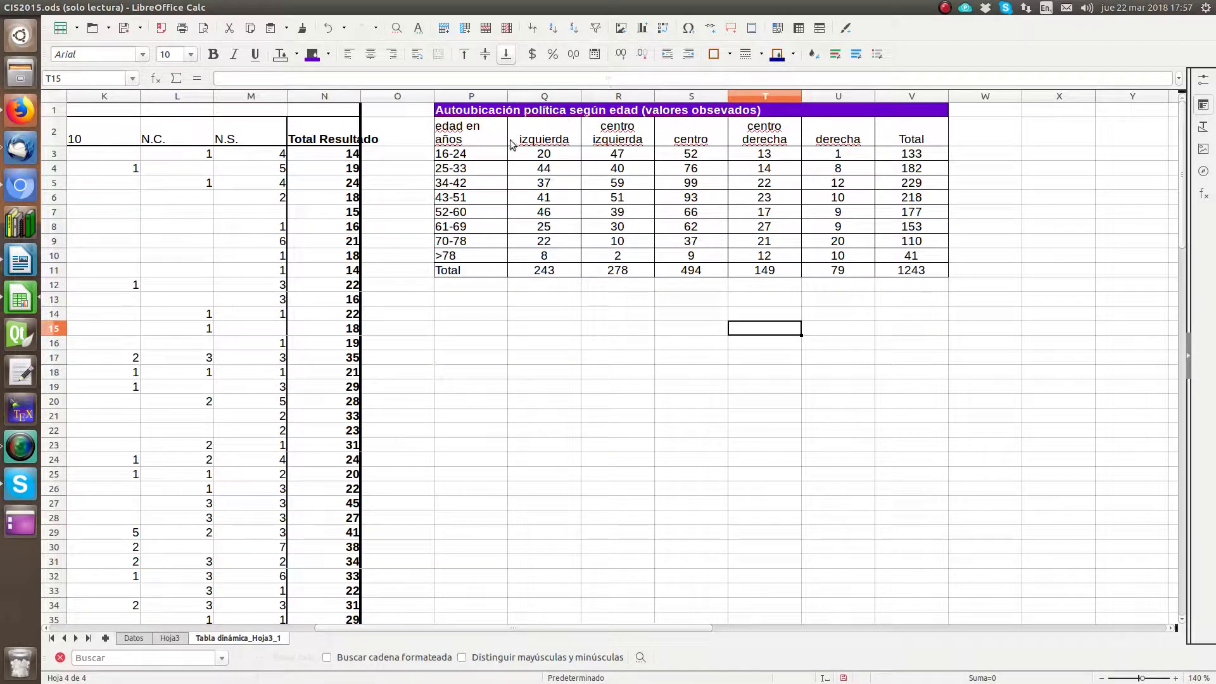
# Step: Switch to the Writer report and finish the sentence "La tabla de contingencia de estas dos variables tiene demasiadas frecuencias pequeñas."
pyautogui.click(525, 111)
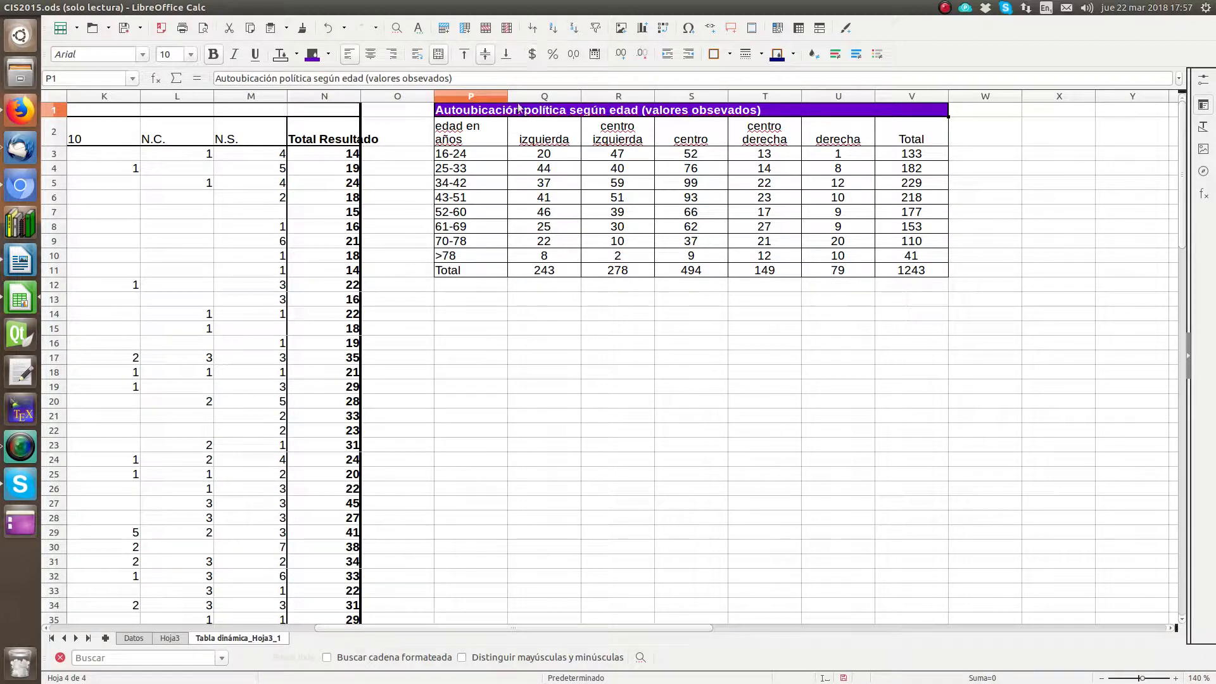
pyautogui.click(21, 261)
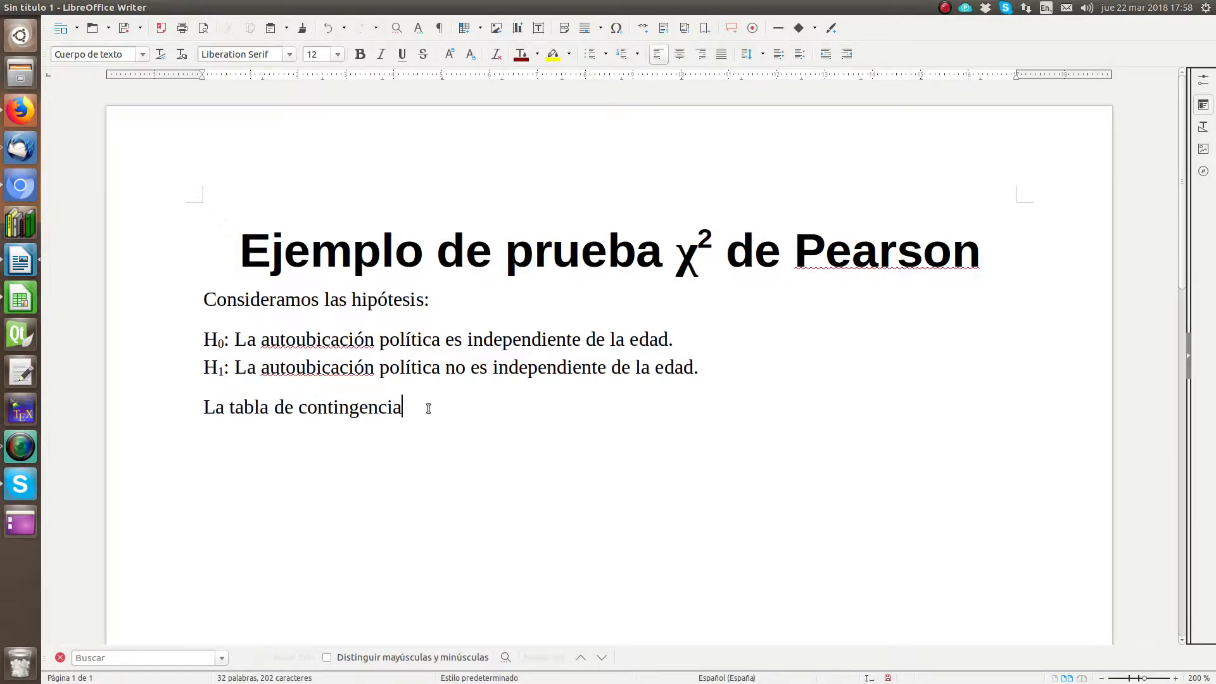
pyautogui.write('deestas dos variables tiene des')
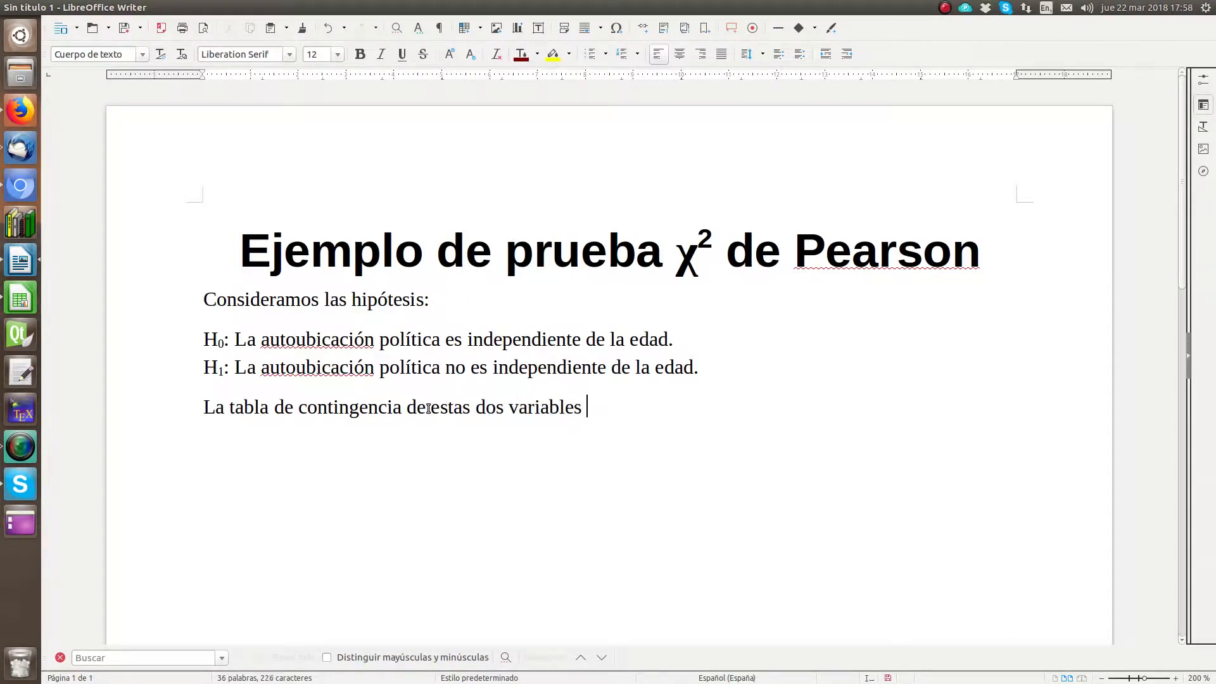
pyautogui.press('BackSpace')
pyautogui.write('masiada')
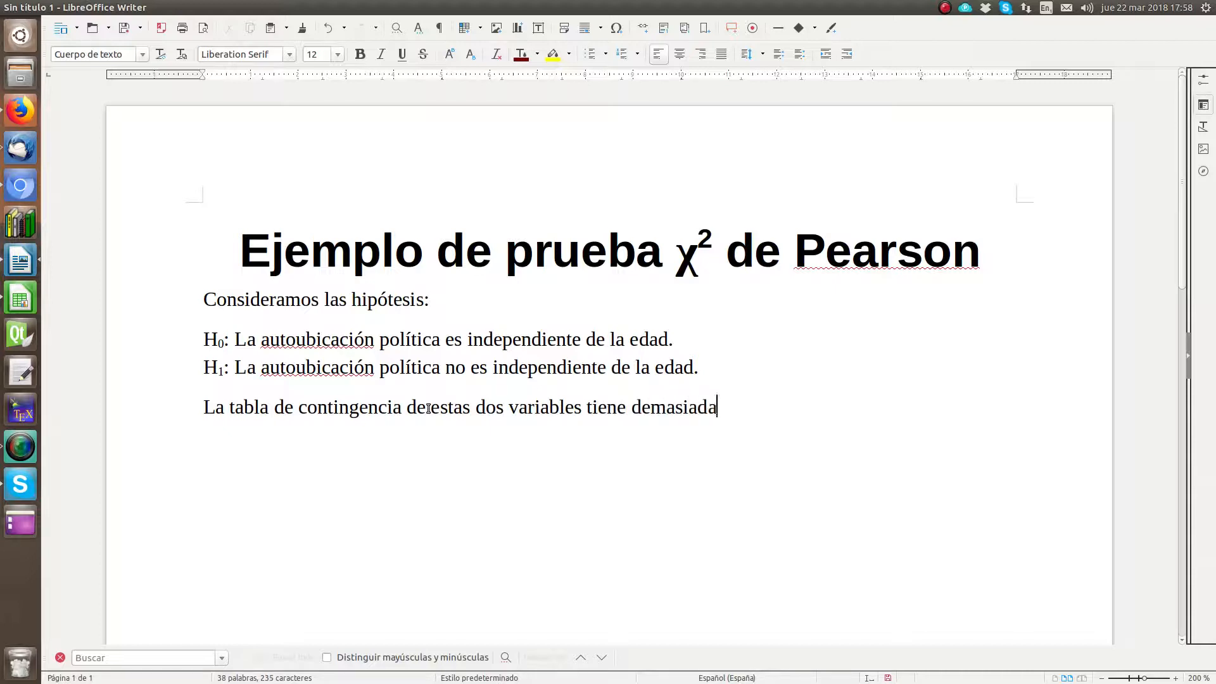
pyautogui.write('s frecuencias')
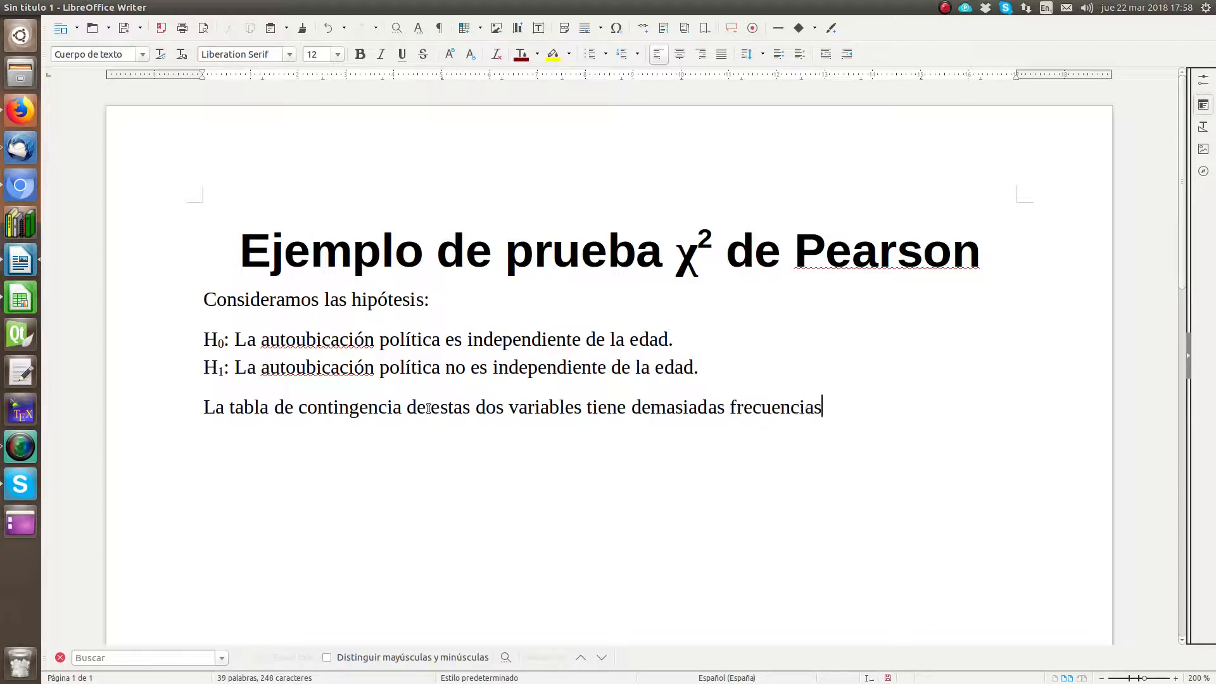
pyautogui.write(' pequeñas.')
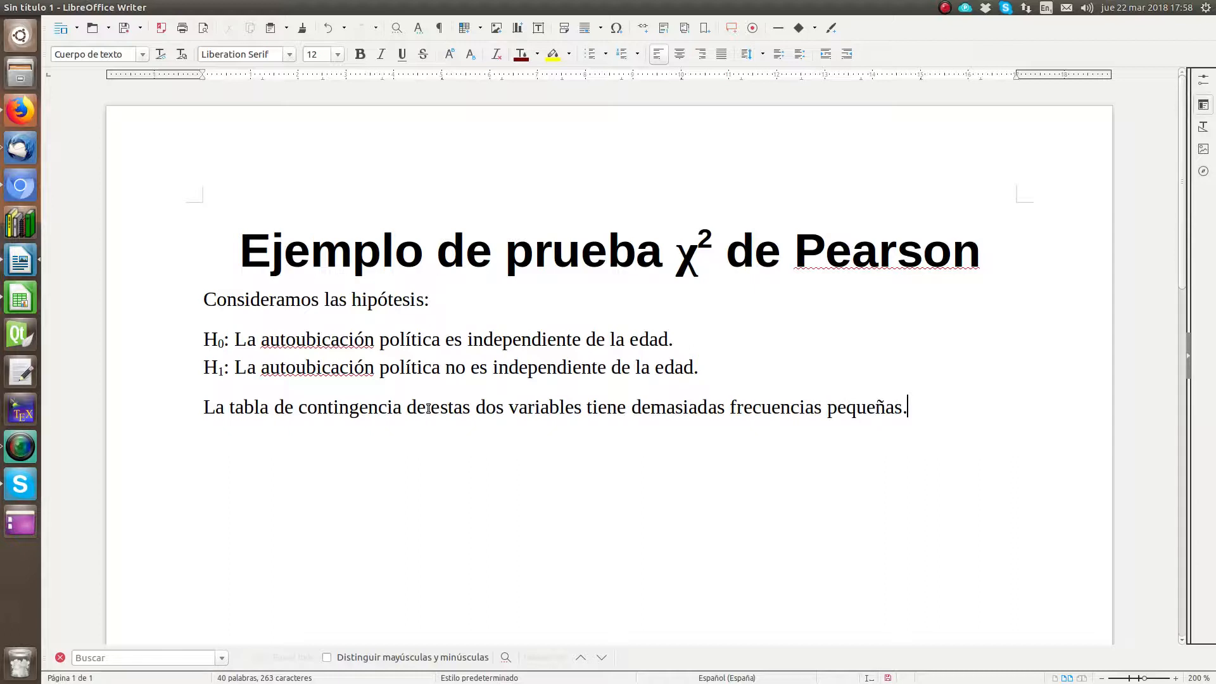
pyautogui.write('Debemos ')
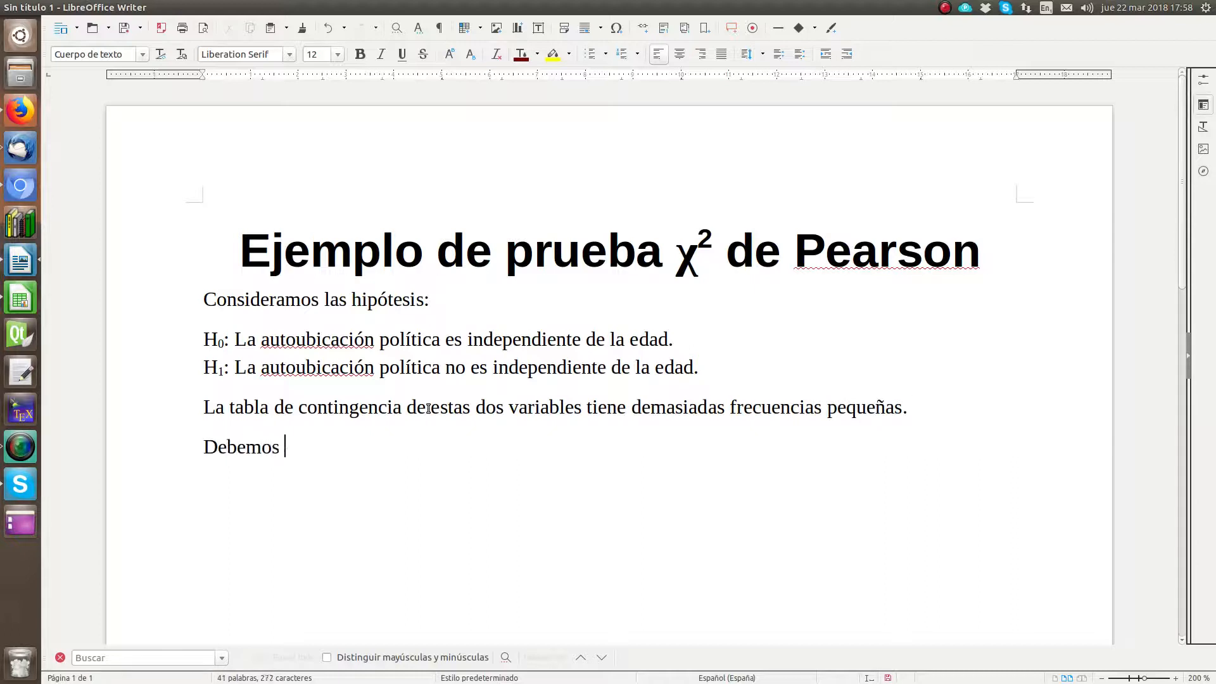
pyautogui.write('por tanto agr')
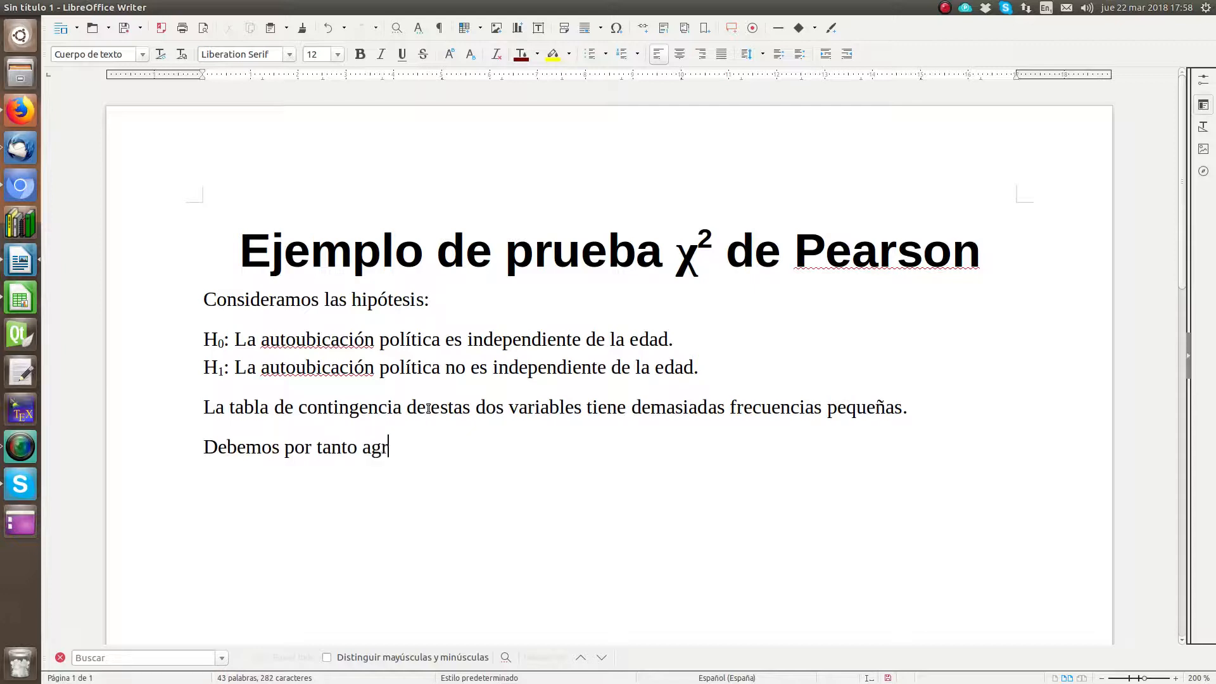
pyautogui.write('upar las categorí')
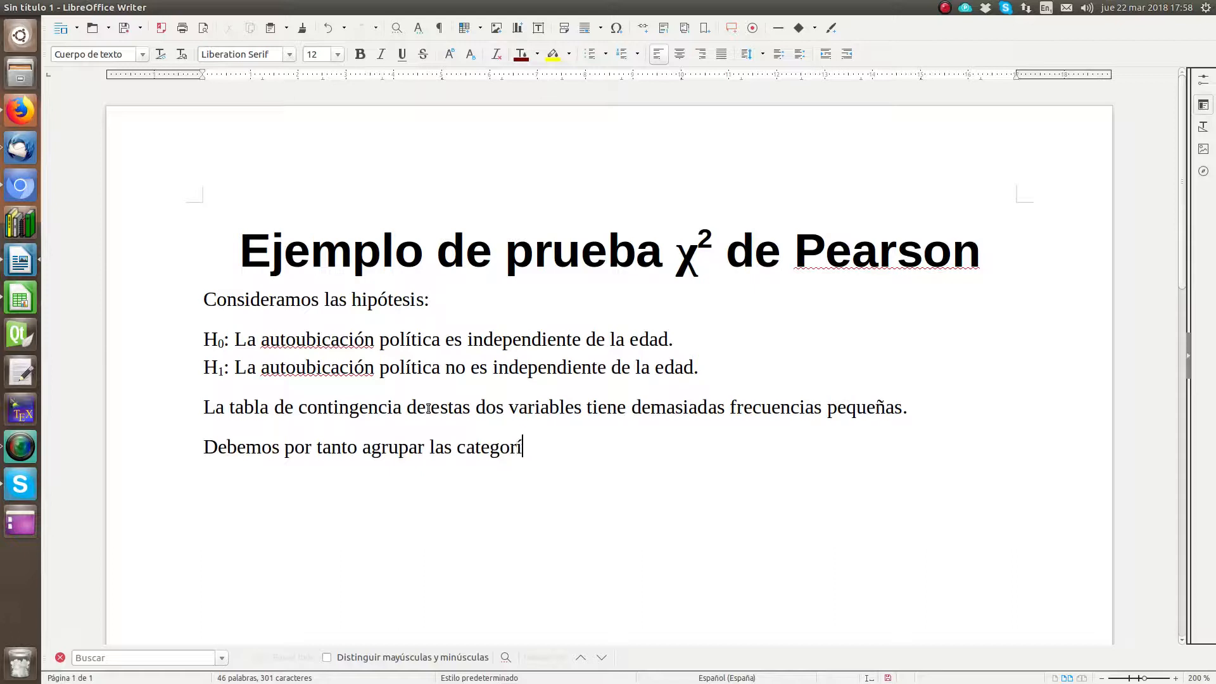
pyautogui.write('as en interval')
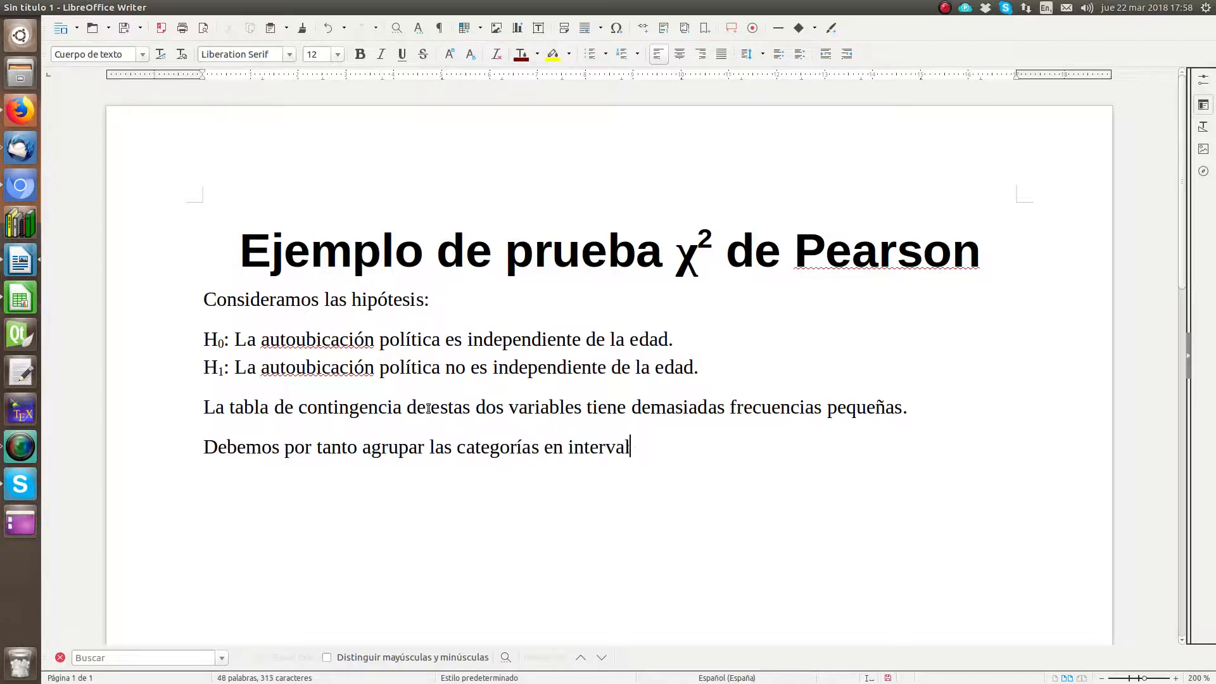
pyautogui.write('ores')
# Step: Start a new paragraph with "Debemos por tanto agrupar las categorías en intervalos"
pyautogui.press('BackSpace')
pyautogui.press('BackSpace')
# Step: End that sentence and continue with "Por ejemplo, en ocho grupos de edad y cinco ubicaciones políticas:"
pyautogui.write('. Por ejemplo, en ')
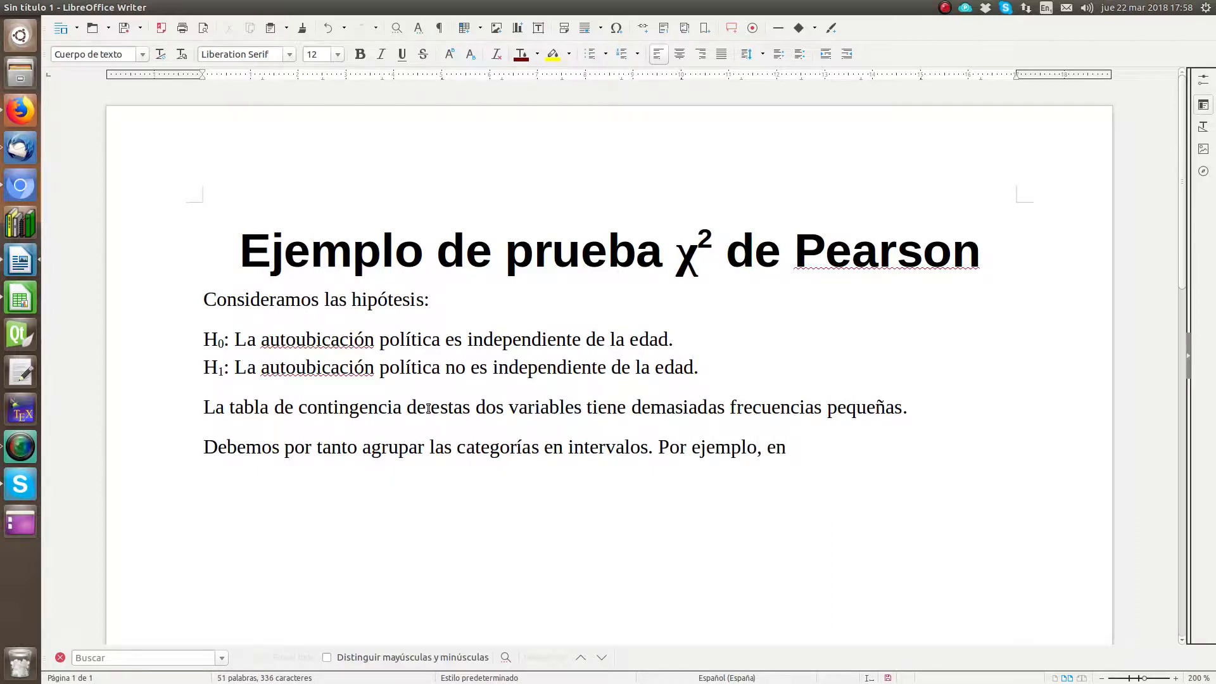
pyautogui.write('ocho grupo')
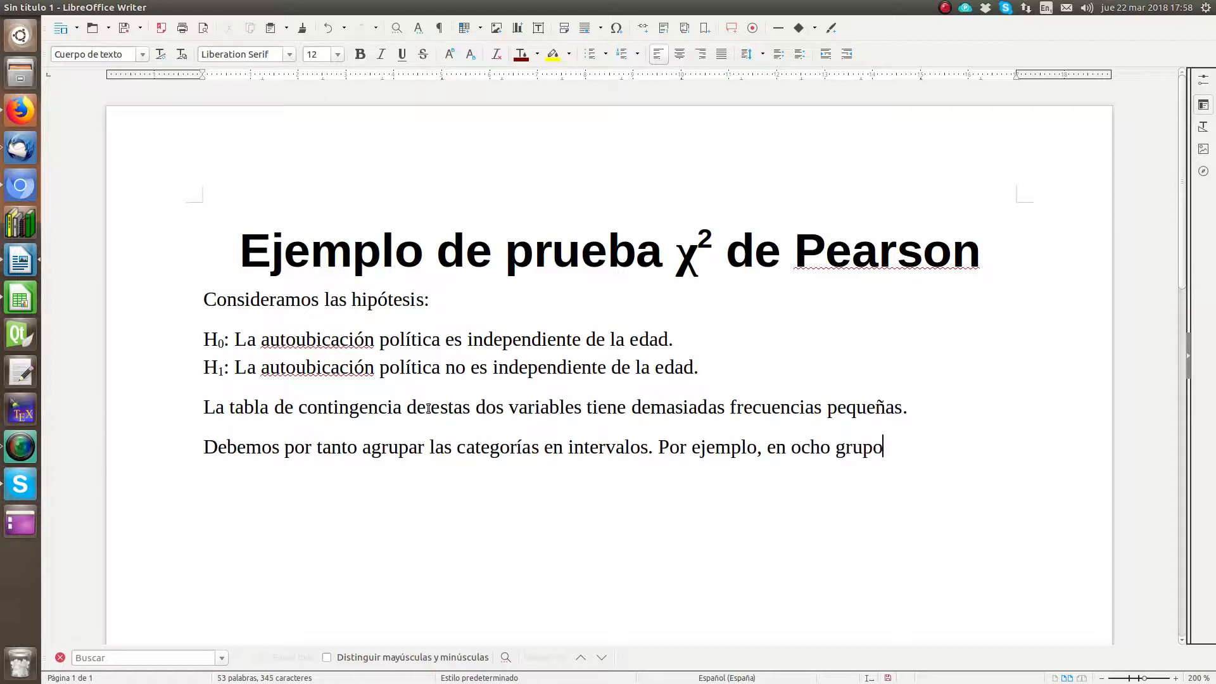
pyautogui.write('s de edad y cinco ubu')
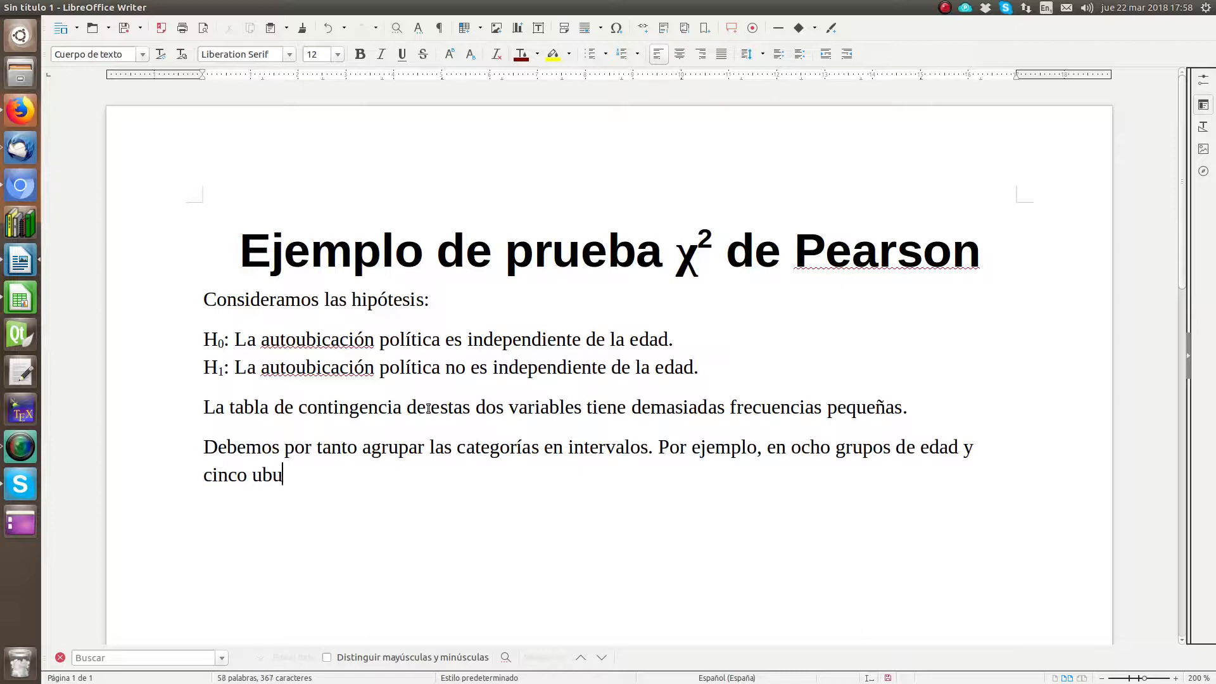
pyautogui.press('BackSpace')
pyautogui.write('icaciones p')
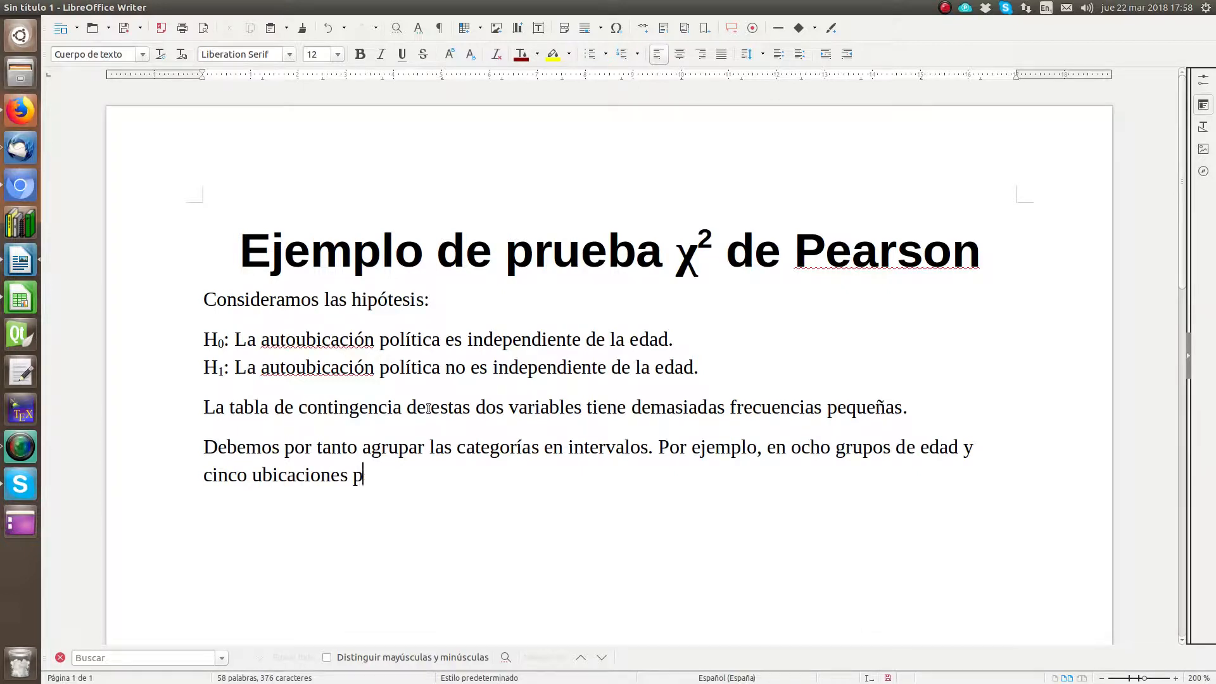
pyautogui.write('olíticas (*')
pyautogui.press('BackSpace')
pyautogui.press('BackSpace')
# Step: List the first two political groups as "izquierda (los que declararon 1 ó 2), centro izquierda (3 ó 4)"
pyautogui.write('izquie')
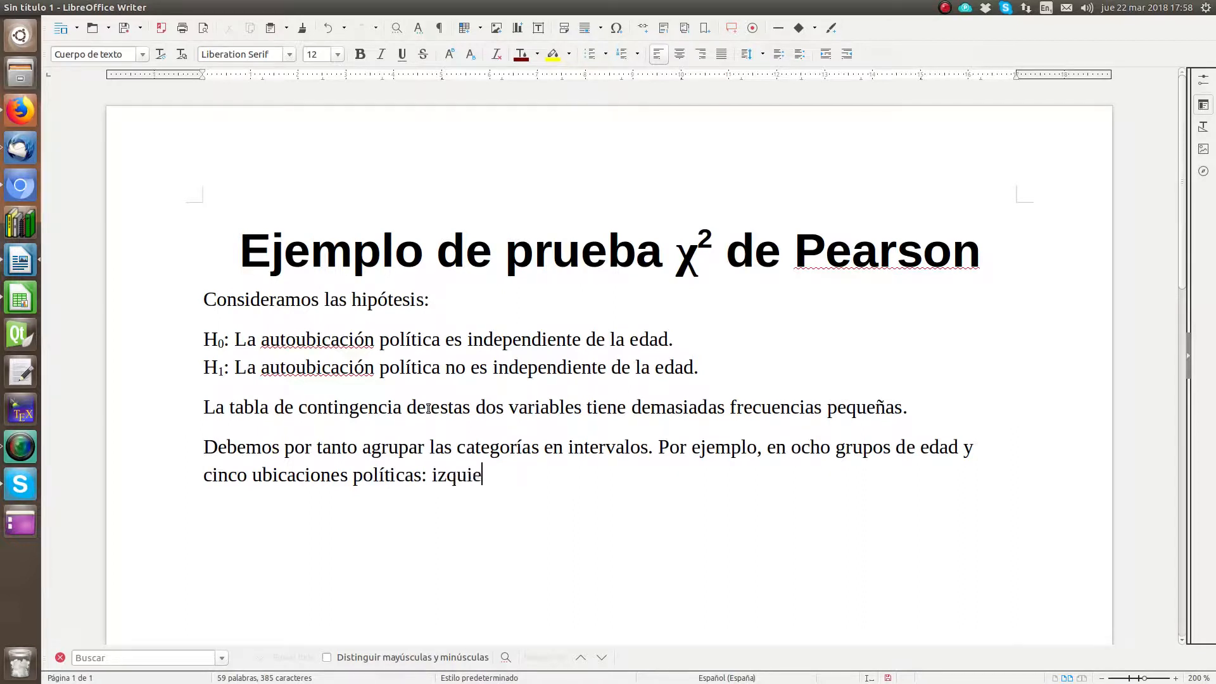
pyautogui.write('rda (los que decl')
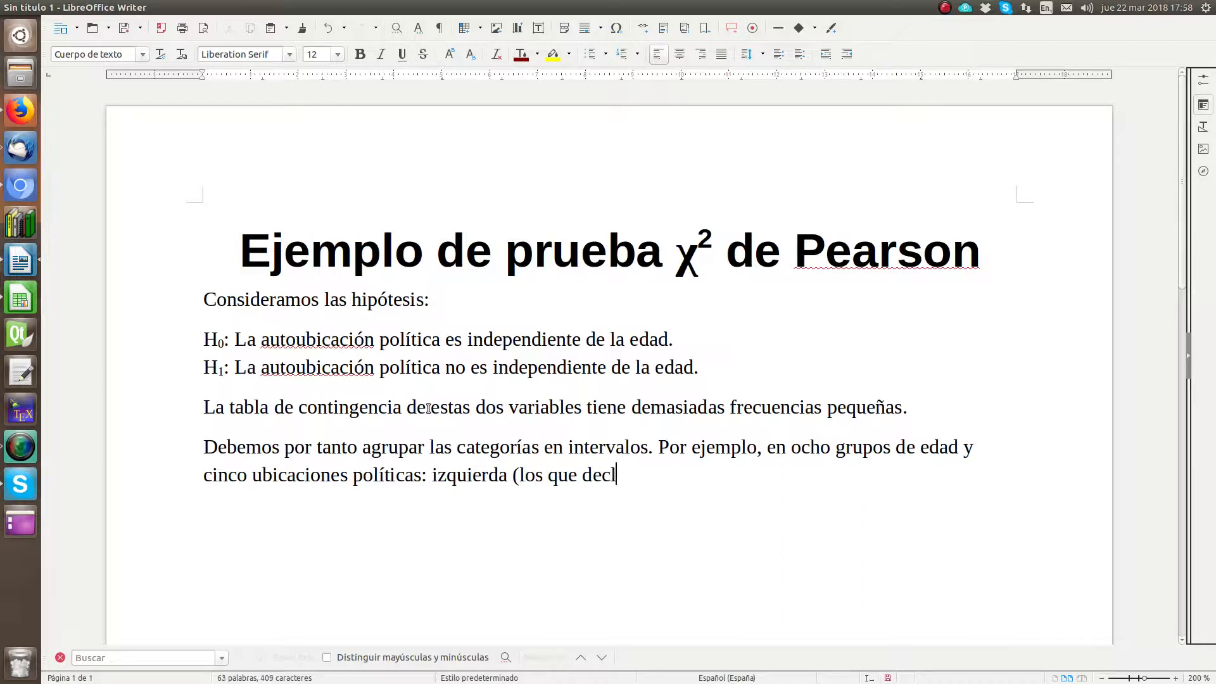
pyautogui.write('araron 1 ó 2), c')
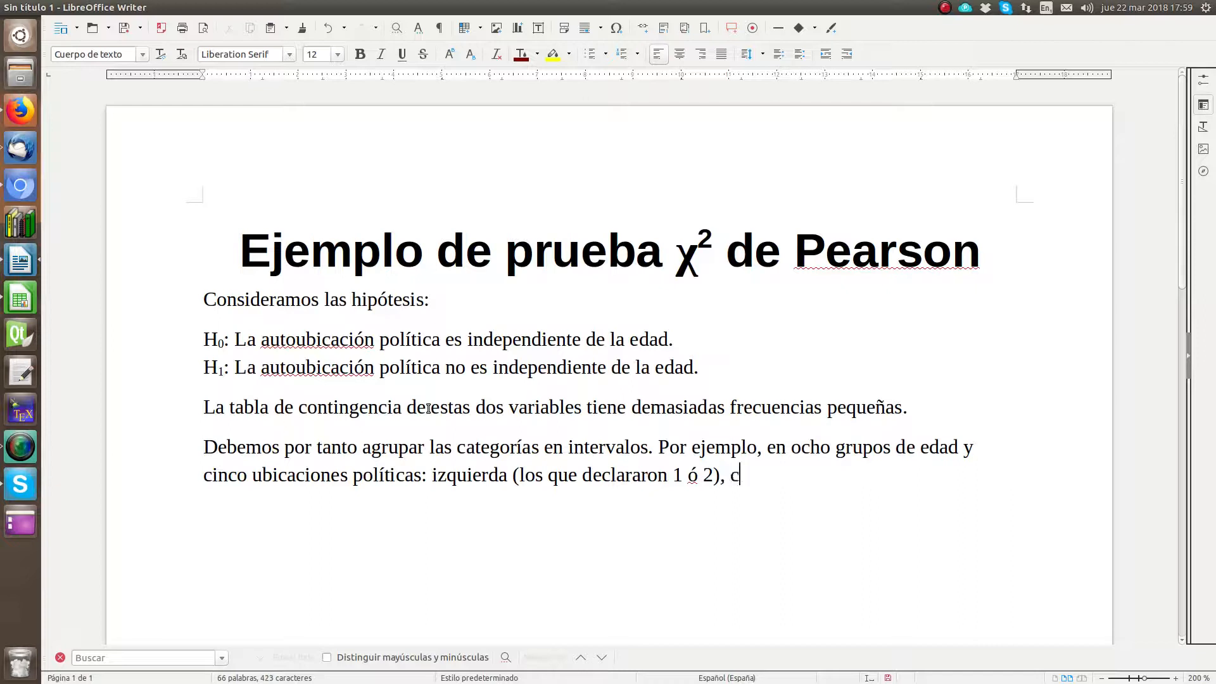
pyautogui.write('entro izqierda (3')
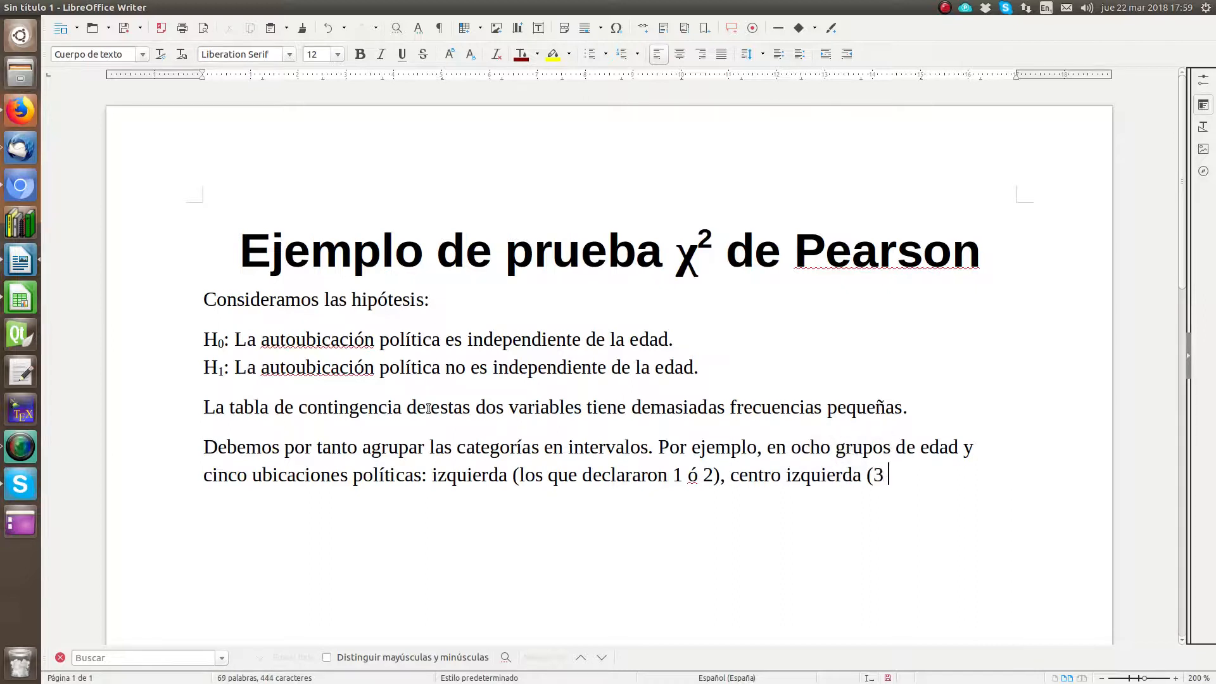
pyautogui.write(' ó 4.')
pyautogui.press('BackSpace')
pyautogui.write('), centro')
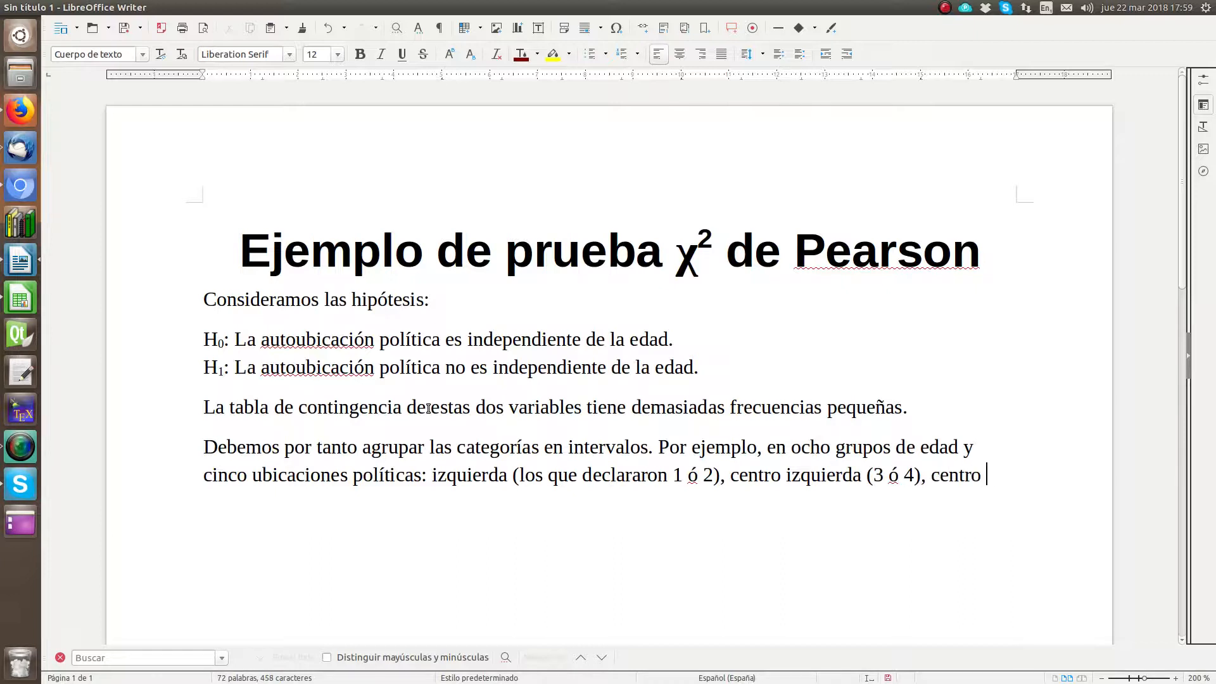
pyautogui.write(' (5')
pyautogui.write('-6)')
pyautogui.write(', centro derecha ')
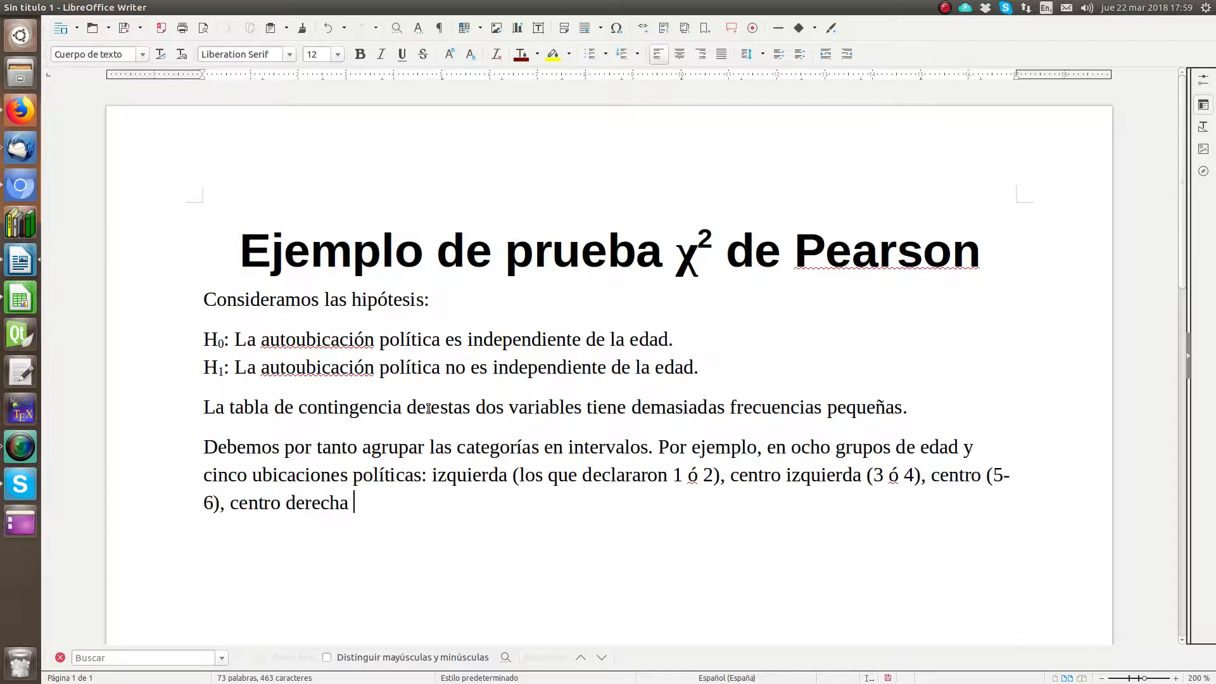
pyautogui.write('(7-8) y derecha (')
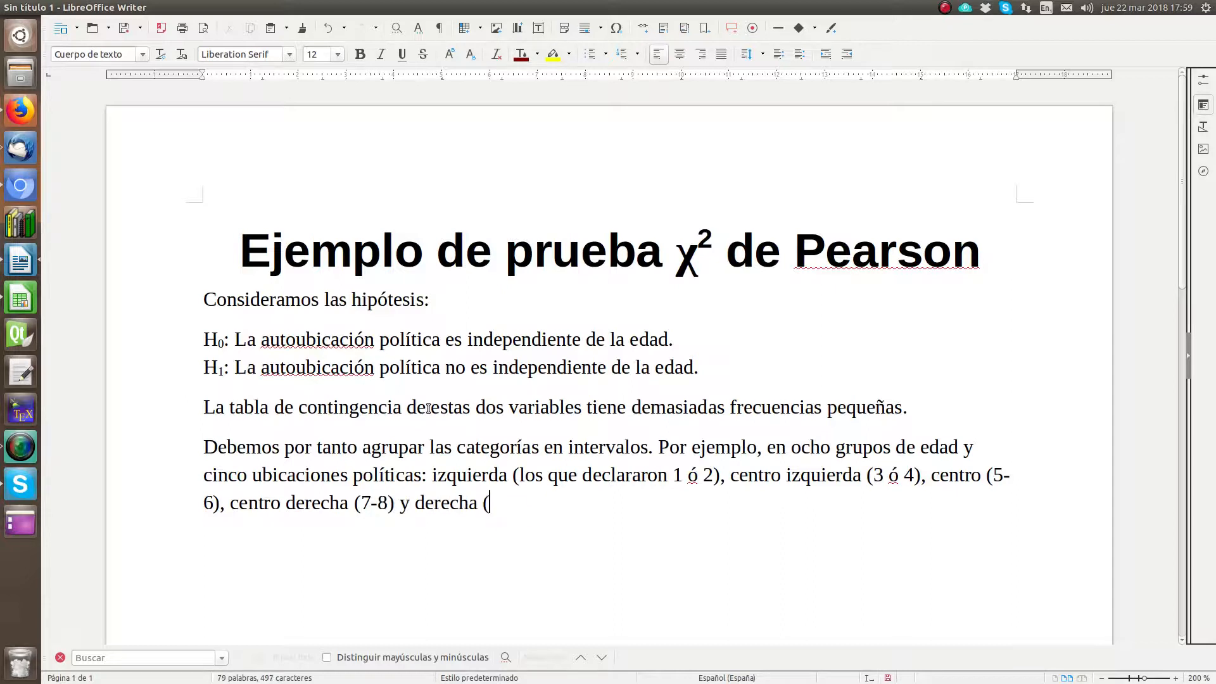
pyautogui.write('9-10)')
# Step: Replace the " ó " in the "centro izquierda" range with a hyphen so it reads "(3-4)"
pyautogui.press('Left')
pyautogui.press('Left')
pyautogui.press('Left')
pyautogui.press('Left')
pyautogui.press('Left')
pyautogui.press('Left')
pyautogui.hotkey('shift', 'Right')
pyautogui.hotkey('shift', 'Right')
pyautogui.hotkey('shift', 'Right')
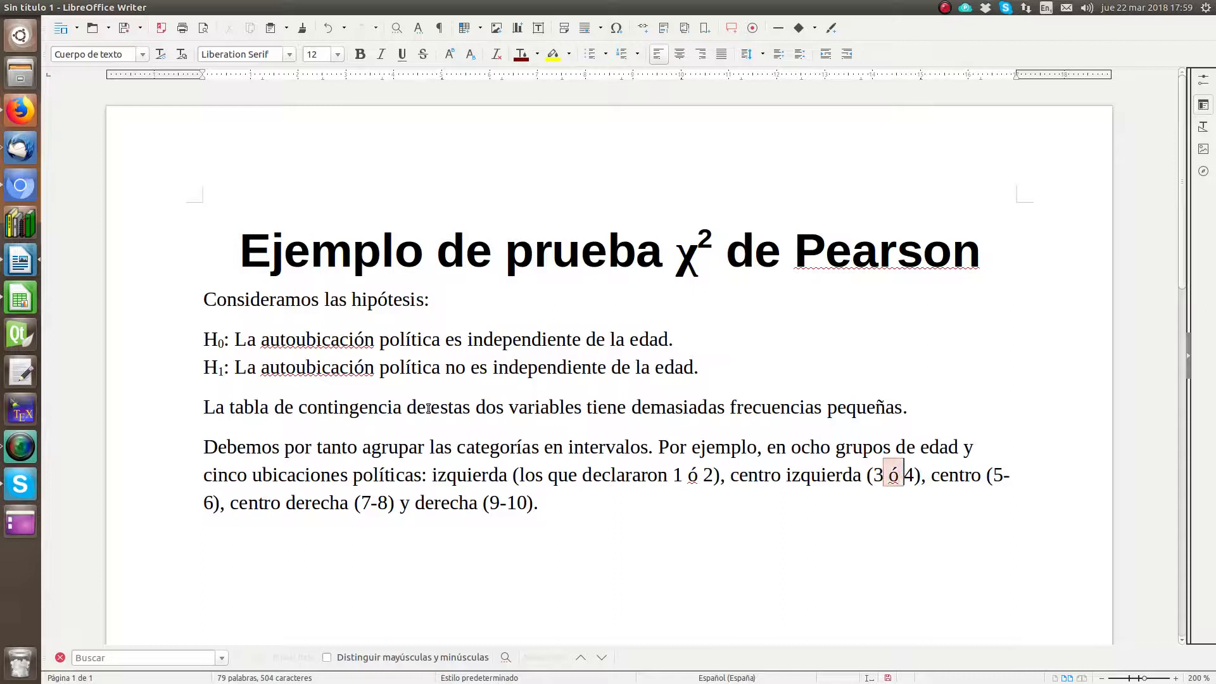
pyautogui.write('-')
pyautogui.press('Right')
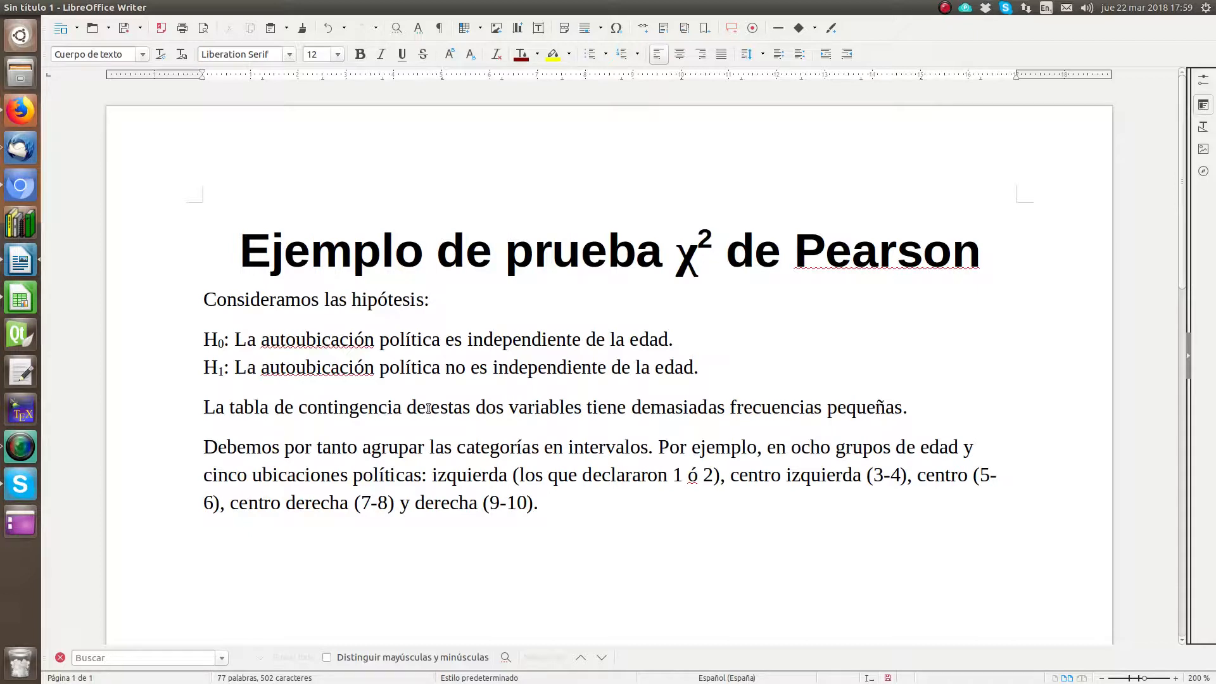
# Step: Add "Otras opciones son también válidas y deberían resultar en las mismas conclusiones" at the paragraph's end and start a new paragraph
pyautogui.write('Otras opciones son también ')
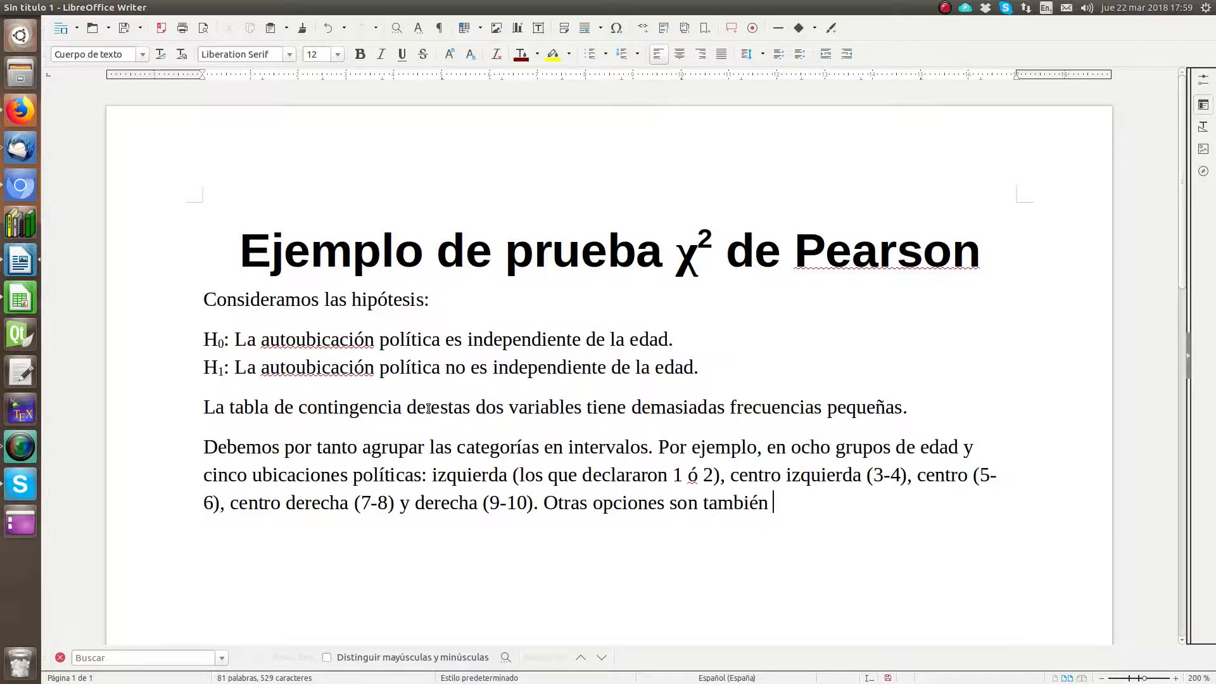
pyautogui.write('válidas y deberían')
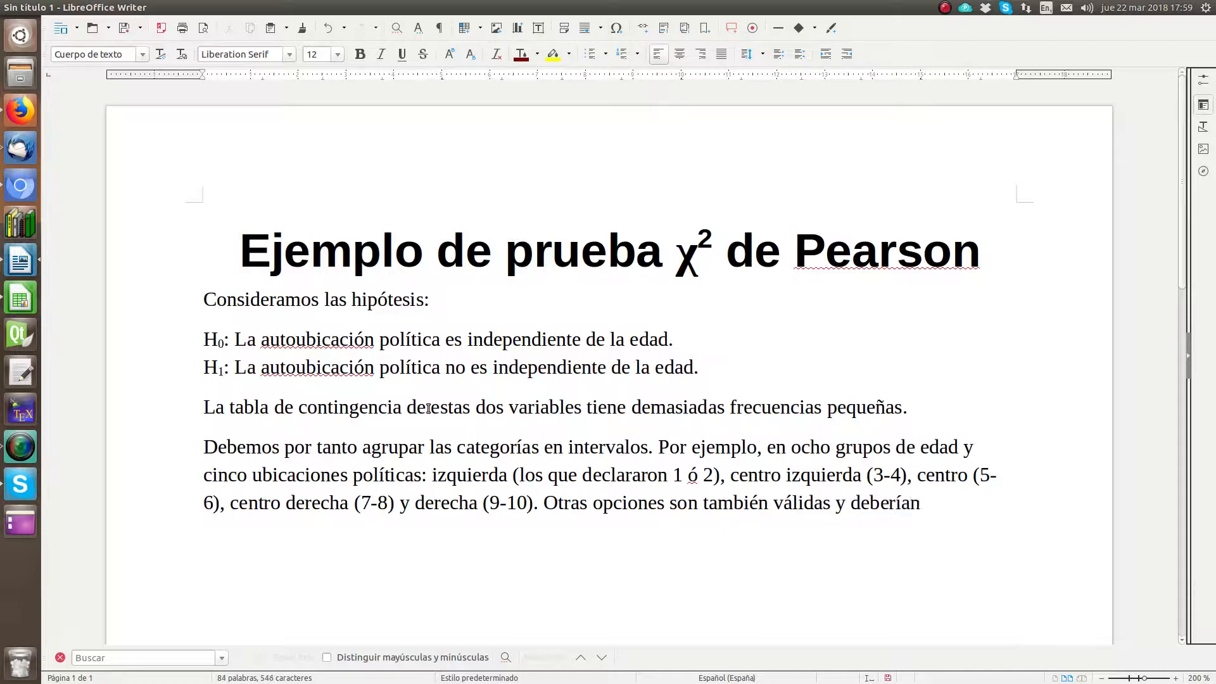
pyautogui.write(' resultar en las mism')
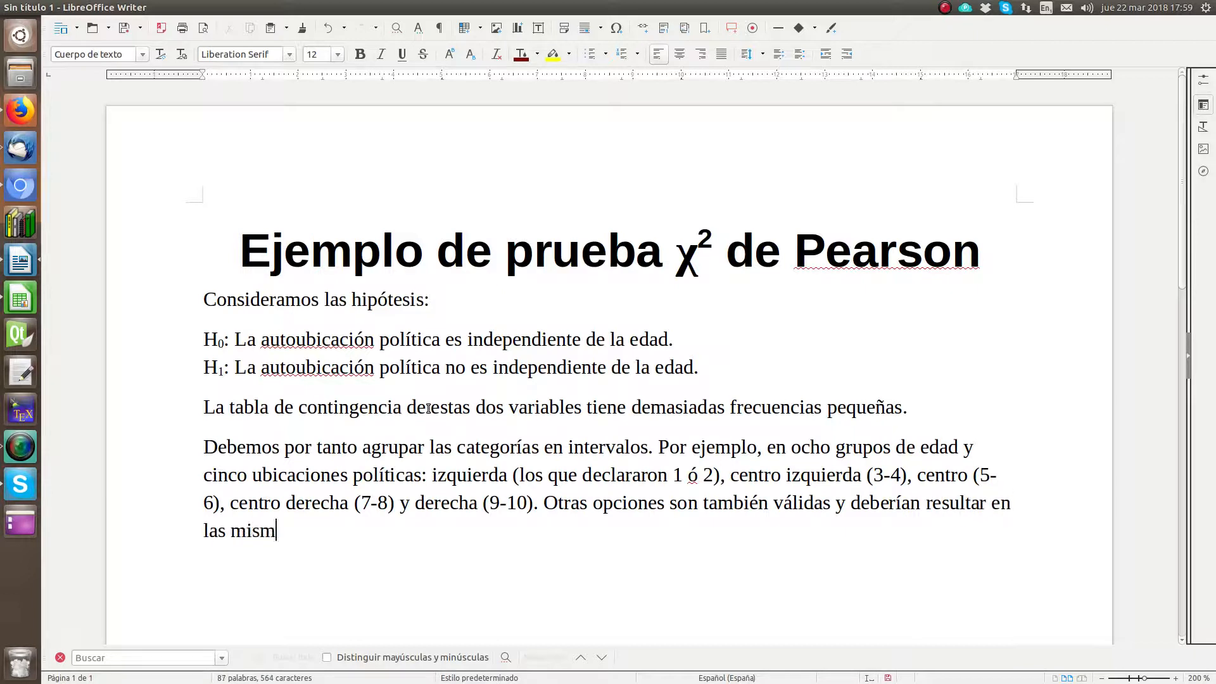
pyautogui.write('as conclusion')
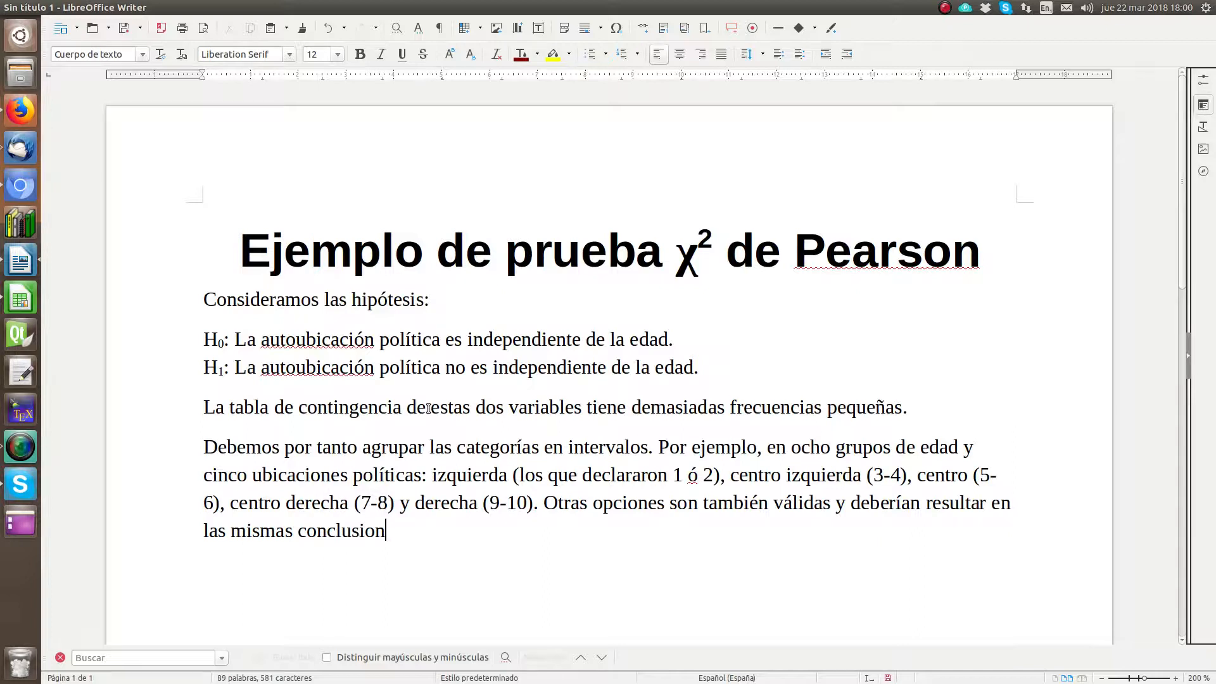
pyautogui.write('es:')
pyautogui.press('Return')
# Step: Switch to the CIS2015.ods spreadsheet and try to copy the observed-values table P1:V11
pyautogui.click(28, 297)
pyautogui.moveTo(506, 111); pyautogui.dragTo(493, 268)
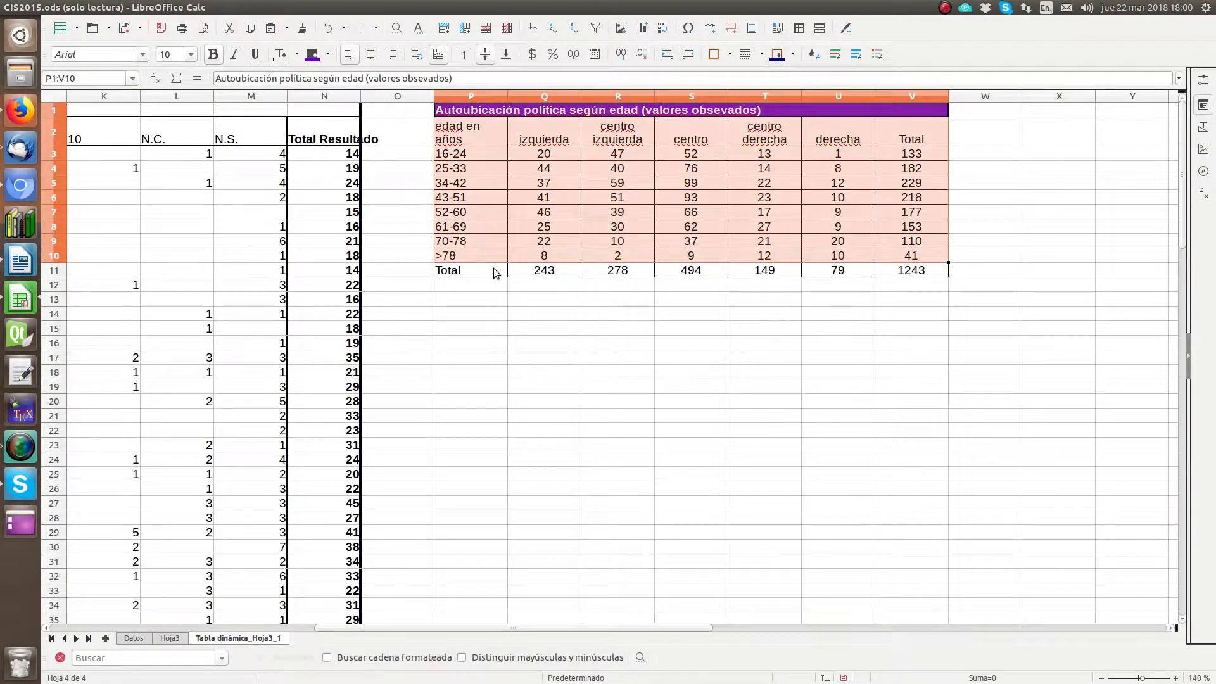
pyautogui.doubleClick(461, 114)
pyautogui.rightClick(460, 116)
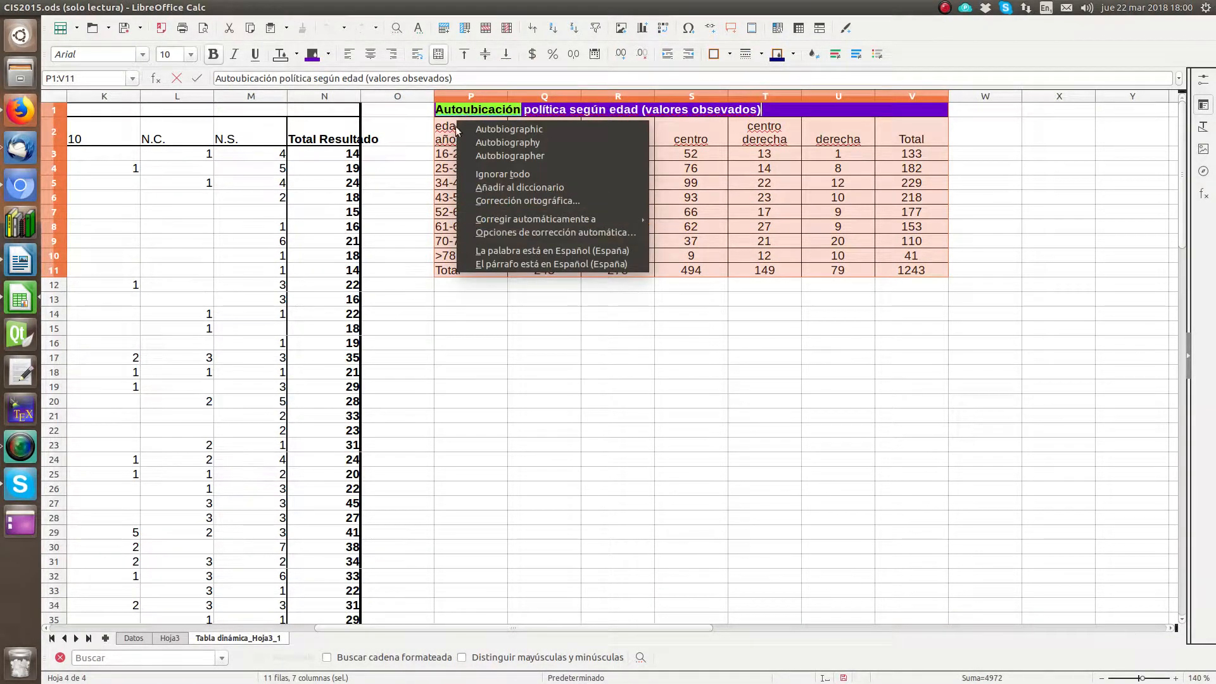
pyautogui.click(129, 7)
pyautogui.click(93, 8)
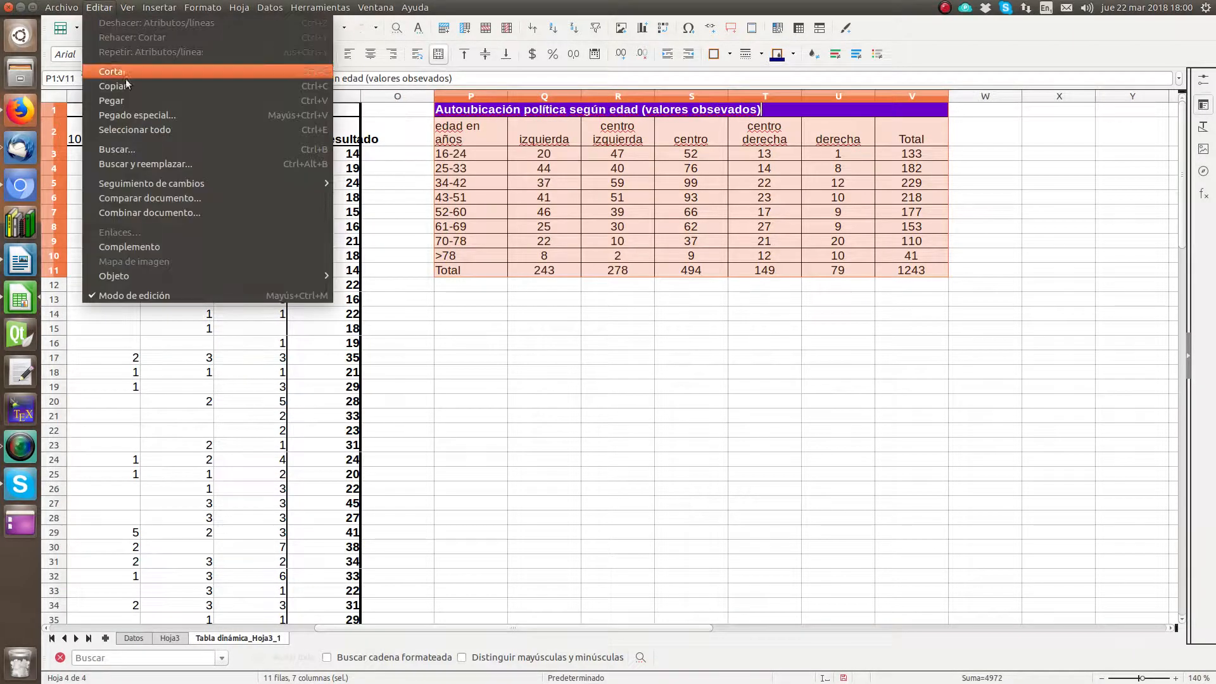
pyautogui.click(119, 85)
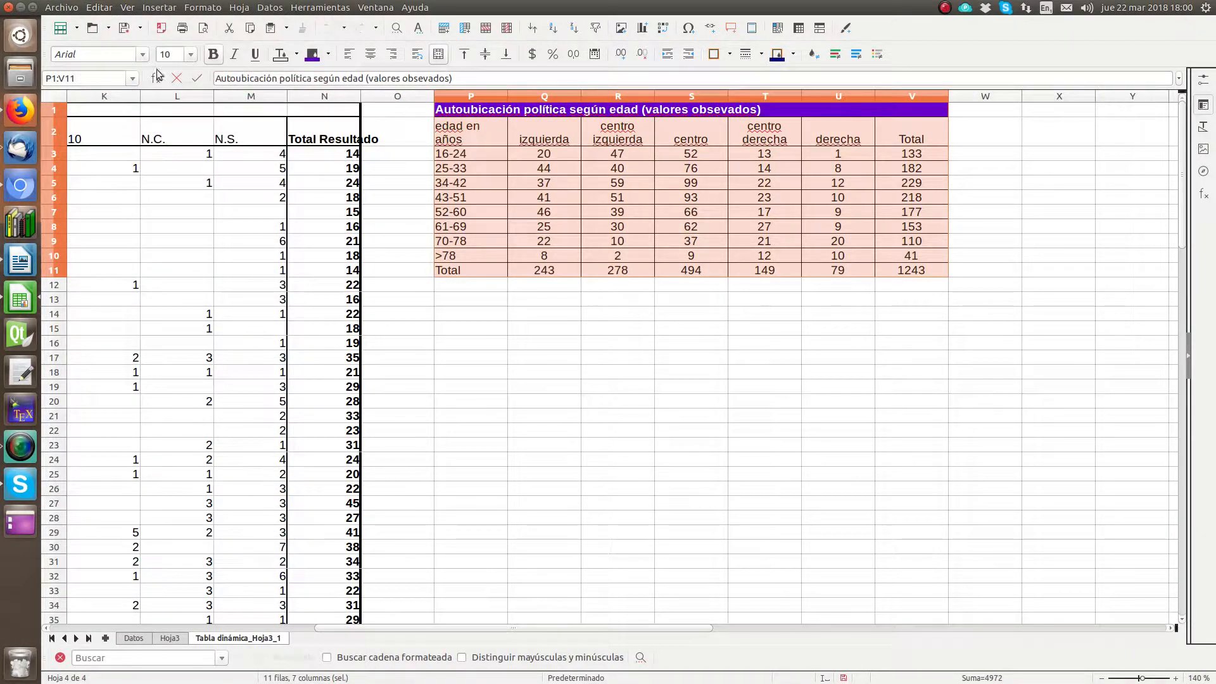
# Step: Return to the Writer report, try pasting the copied cells below the last paragraph, and undo the paste
pyautogui.click(26, 256)
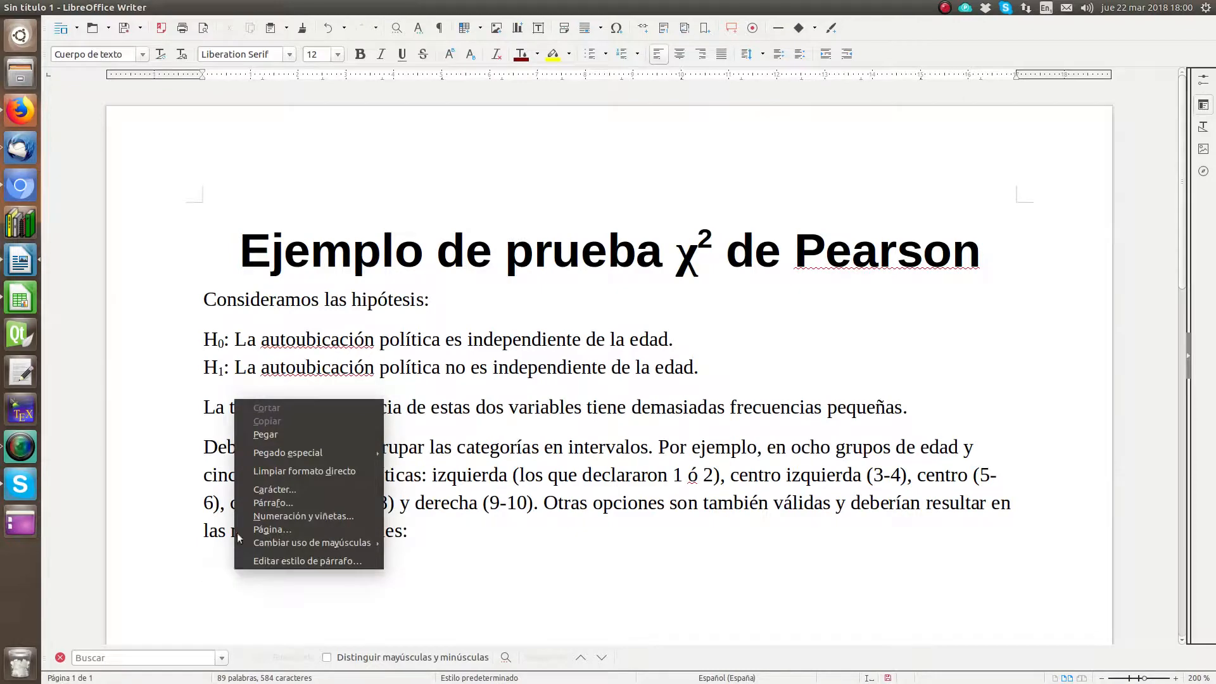
pyautogui.click(264, 435)
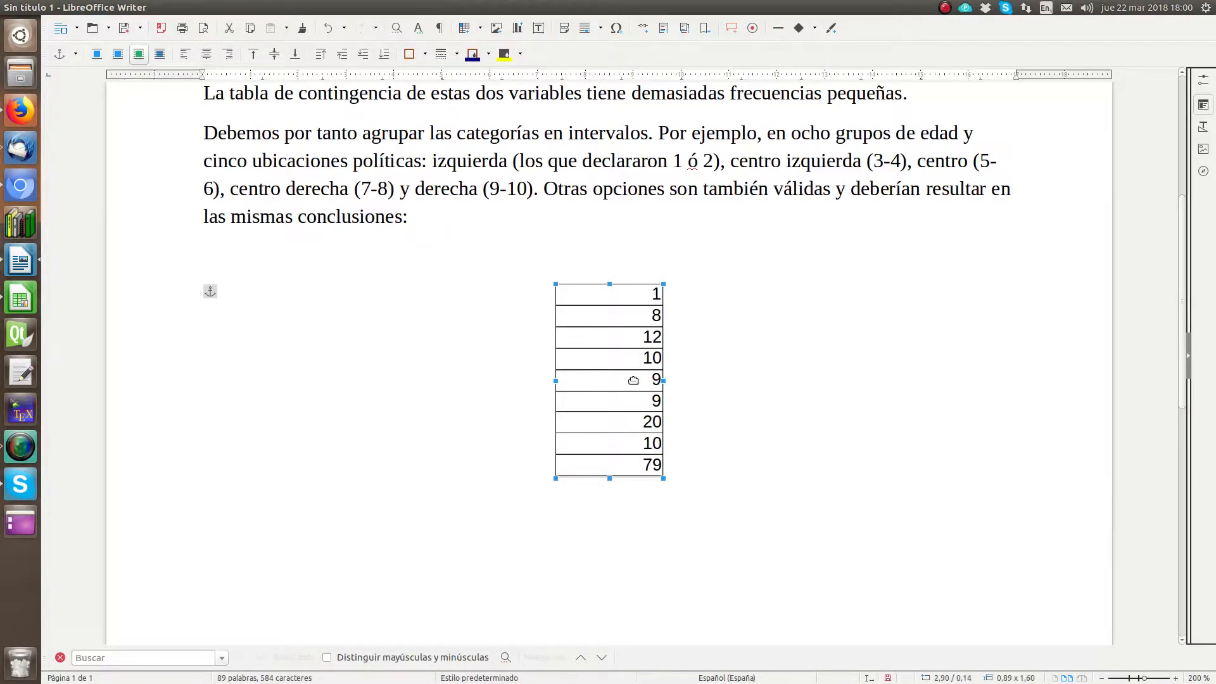
pyautogui.click(755, 343)
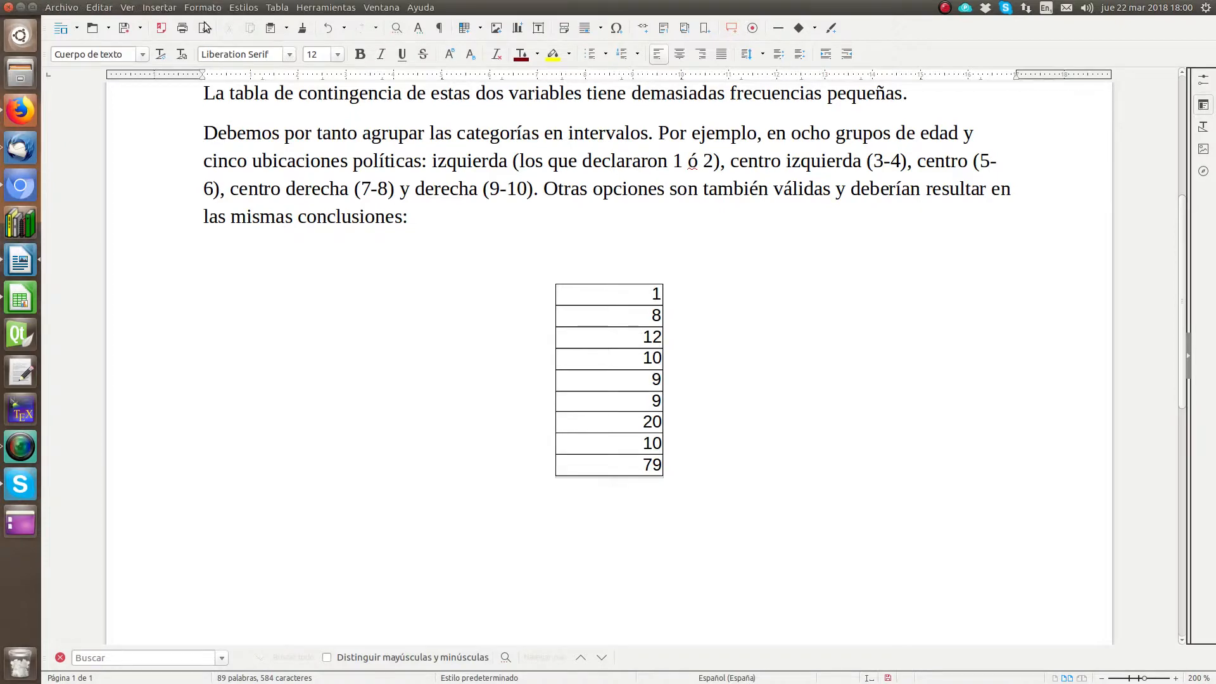
pyautogui.click(327, 28)
pyautogui.scroll(3, 239, 182)
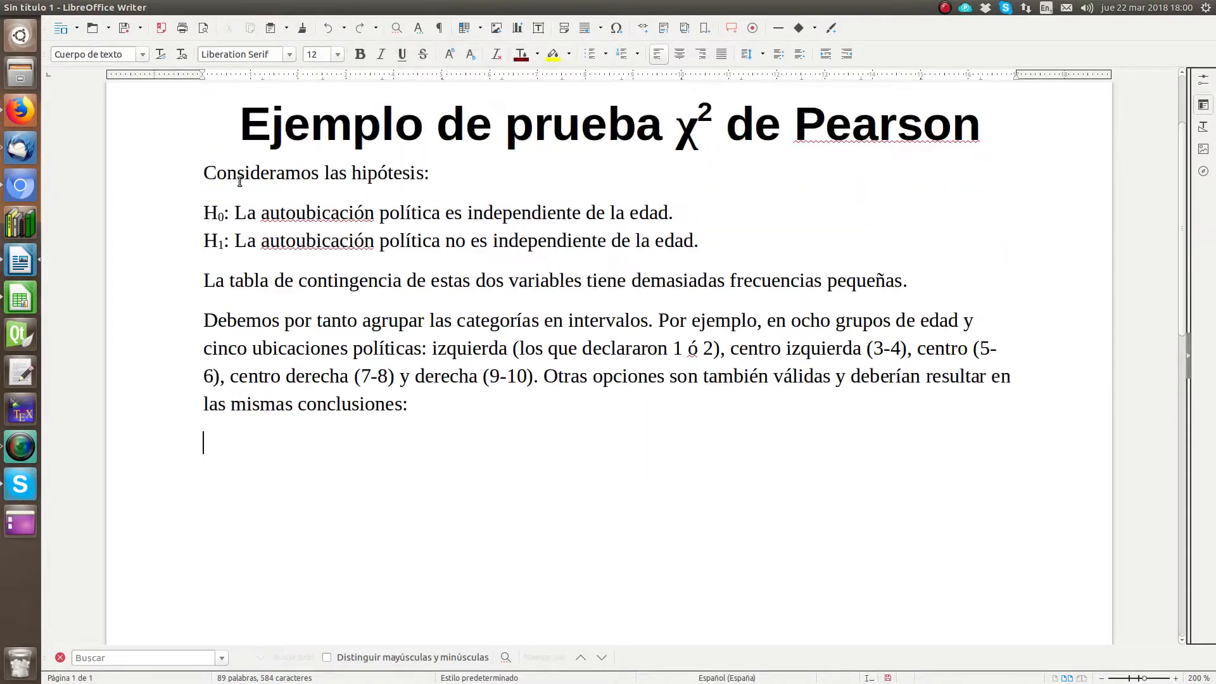
# Step: Switch back to the Calc spreadsheet and try again to copy the observed-values table P1:V11
pyautogui.click(21, 292)
pyautogui.click(629, 288)
pyautogui.moveTo(910, 274); pyautogui.dragTo(465, 122)
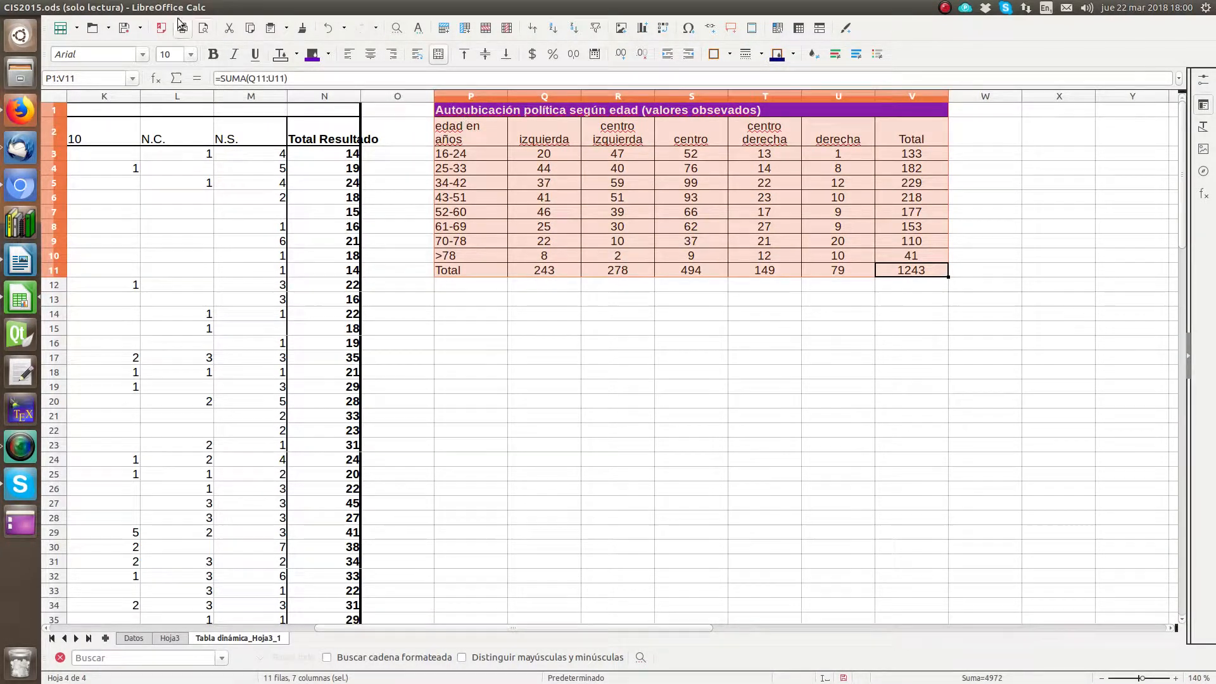
pyautogui.click(100, 7)
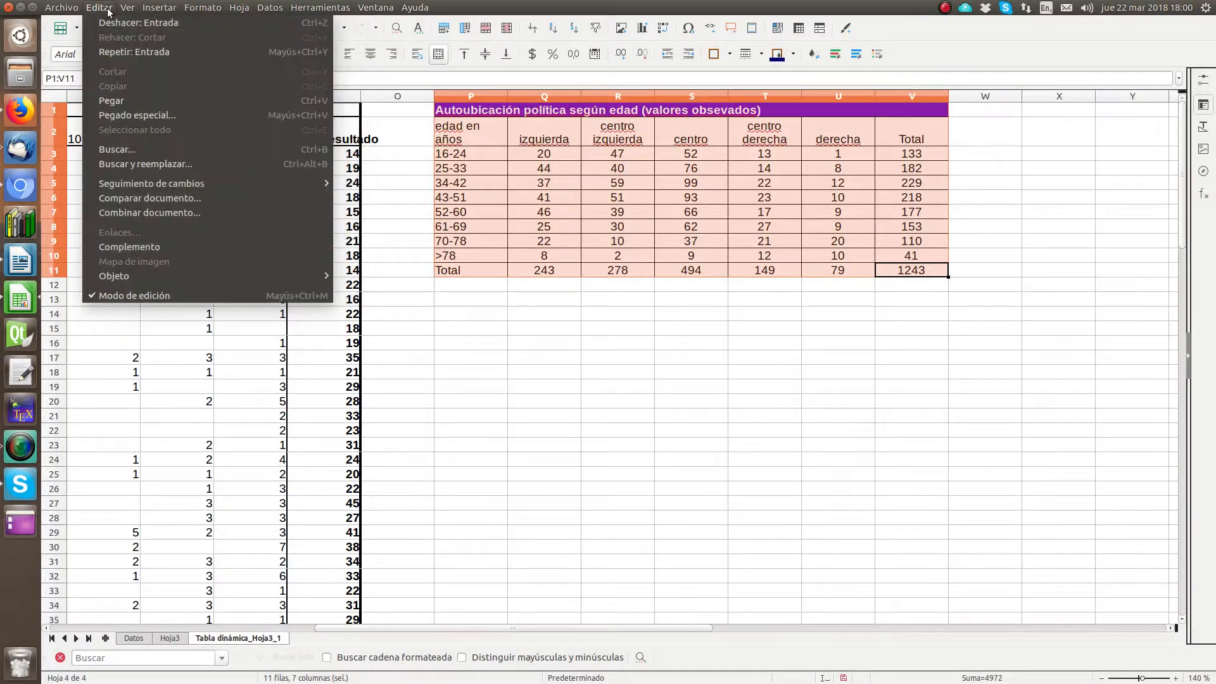
pyautogui.click(62, 9)
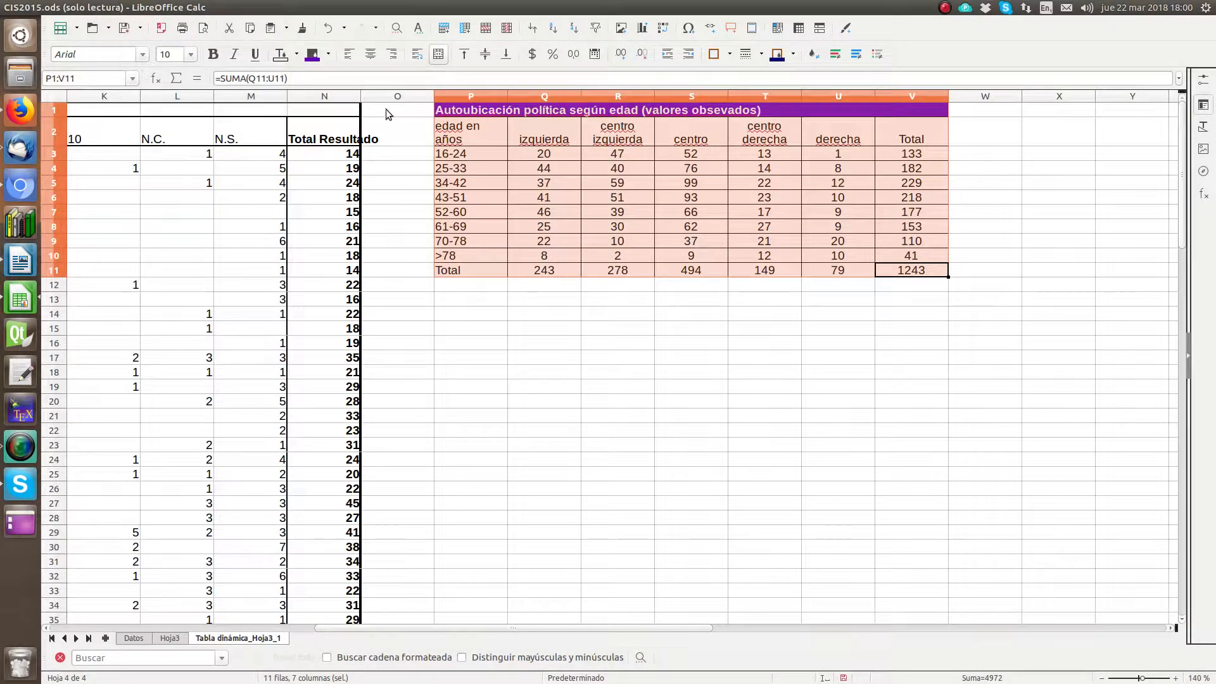
# Step: Save a copy of the read-only workbook as CIS2015 in the principal folder
pyautogui.click(598, 329)
pyautogui.moveTo(899, 276); pyautogui.dragTo(469, 133)
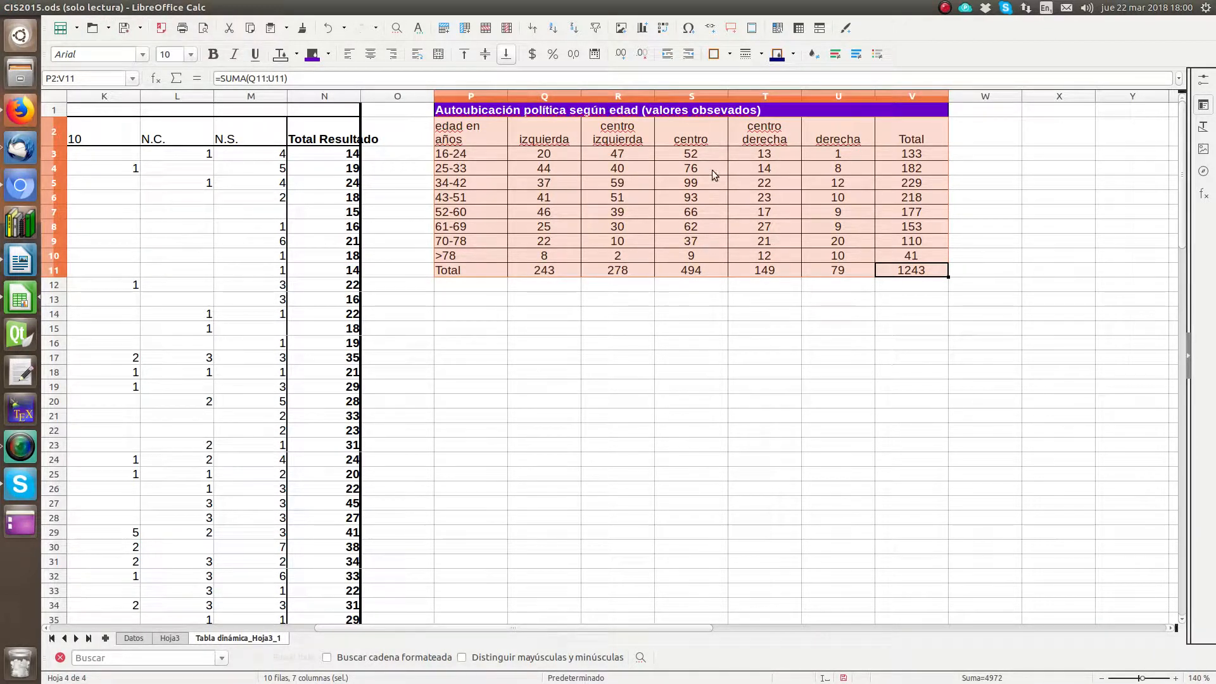
pyautogui.click(125, 33)
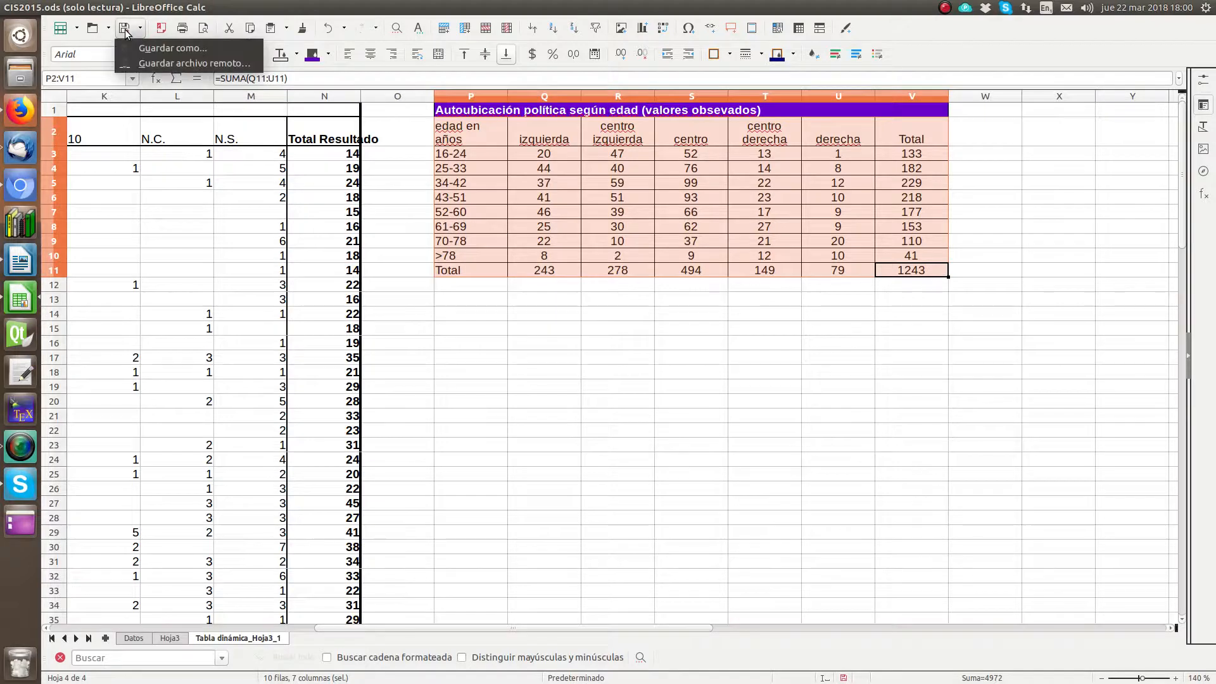
pyautogui.click(146, 48)
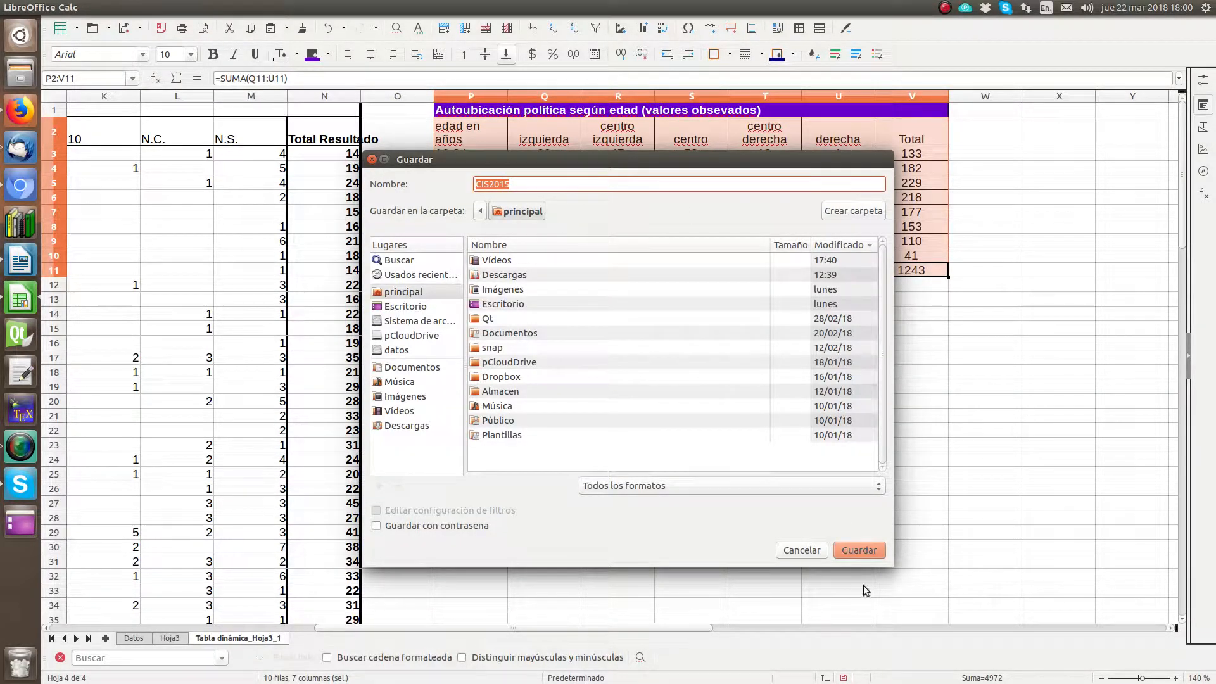
pyautogui.click(873, 548)
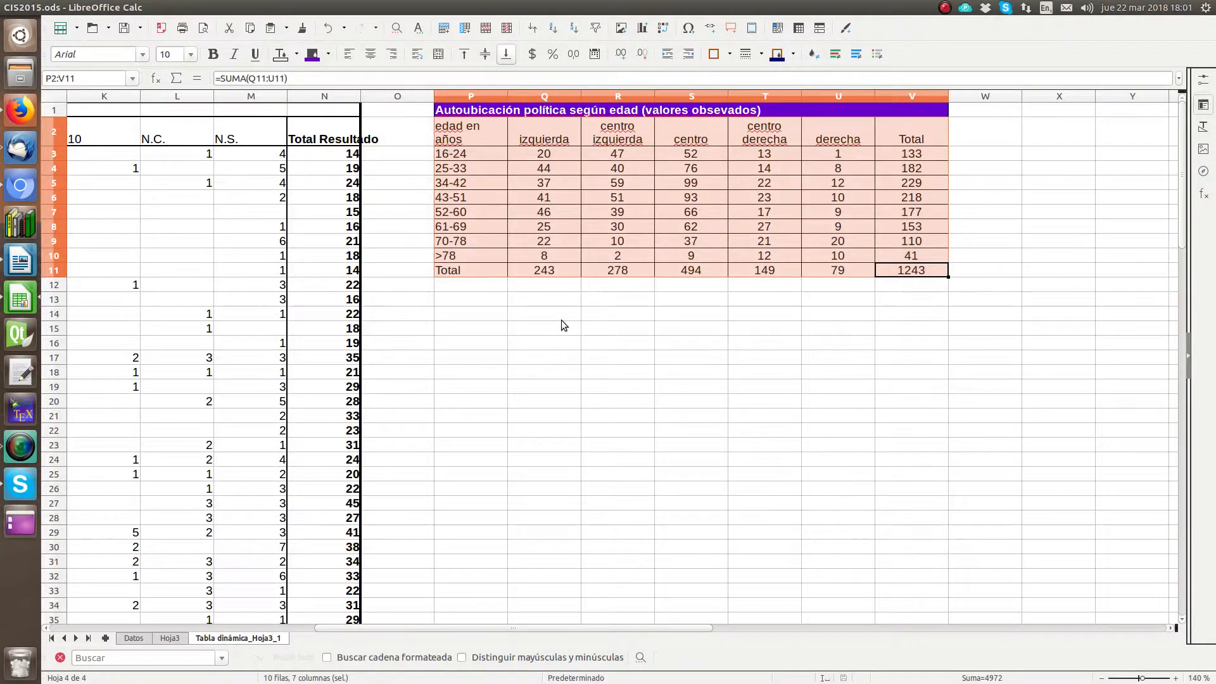
# Step: Format the grand total in V11 as a number with a thousands separator and no decimals
pyautogui.click(563, 316)
pyautogui.click(920, 272)
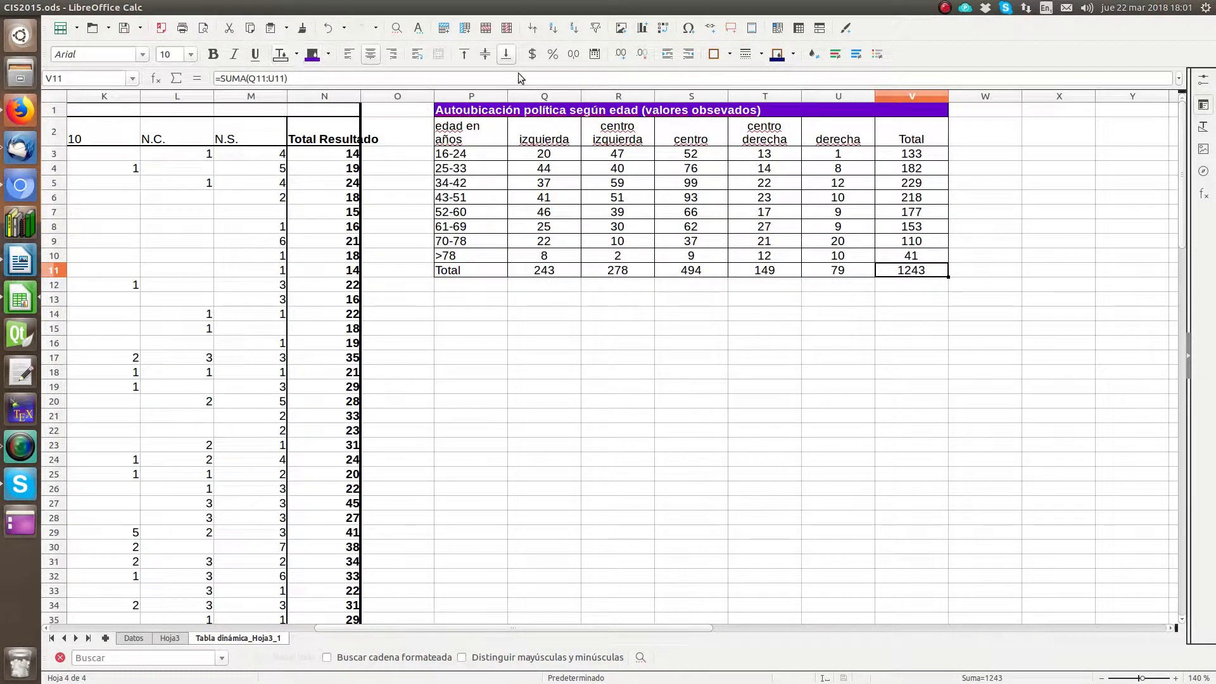
pyautogui.click(573, 54)
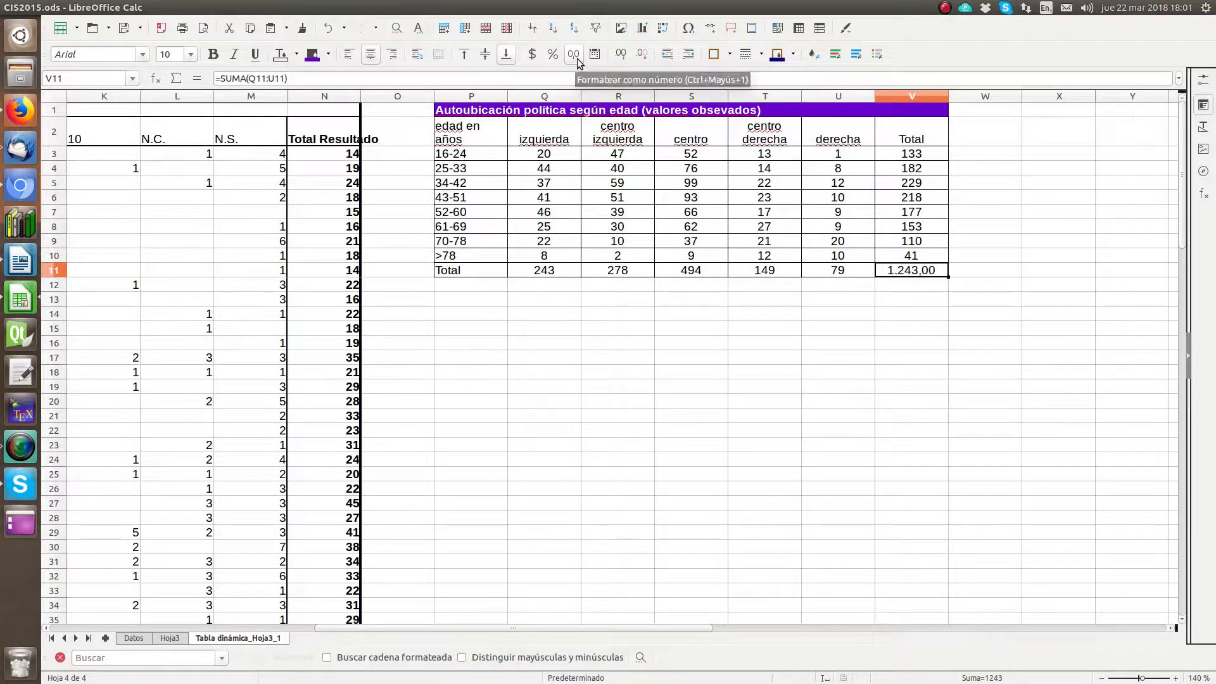
pyautogui.click(643, 54)
pyautogui.click(642, 54)
# Step: Copy table P1:V11 into the Writer report below the grouping paragraph and remove the blank line above it
pyautogui.moveTo(911, 269); pyautogui.dragTo(488, 111)
pyautogui.click(100, 7)
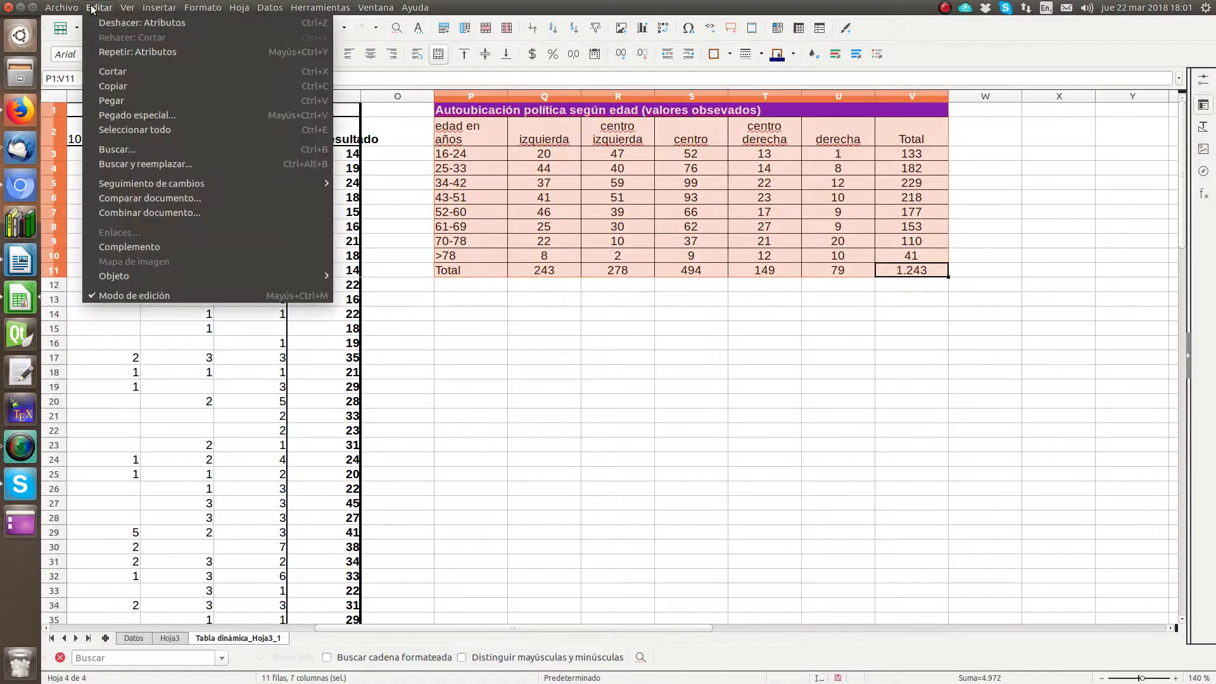
pyautogui.click(110, 72)
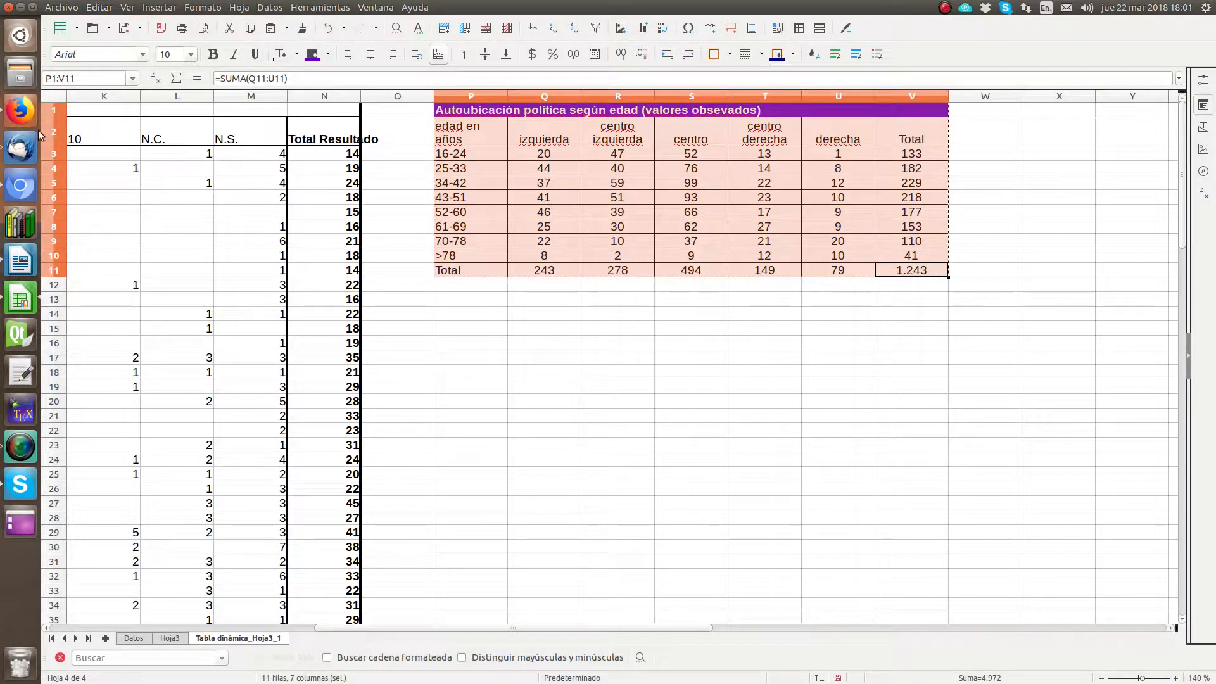
pyautogui.click(20, 260)
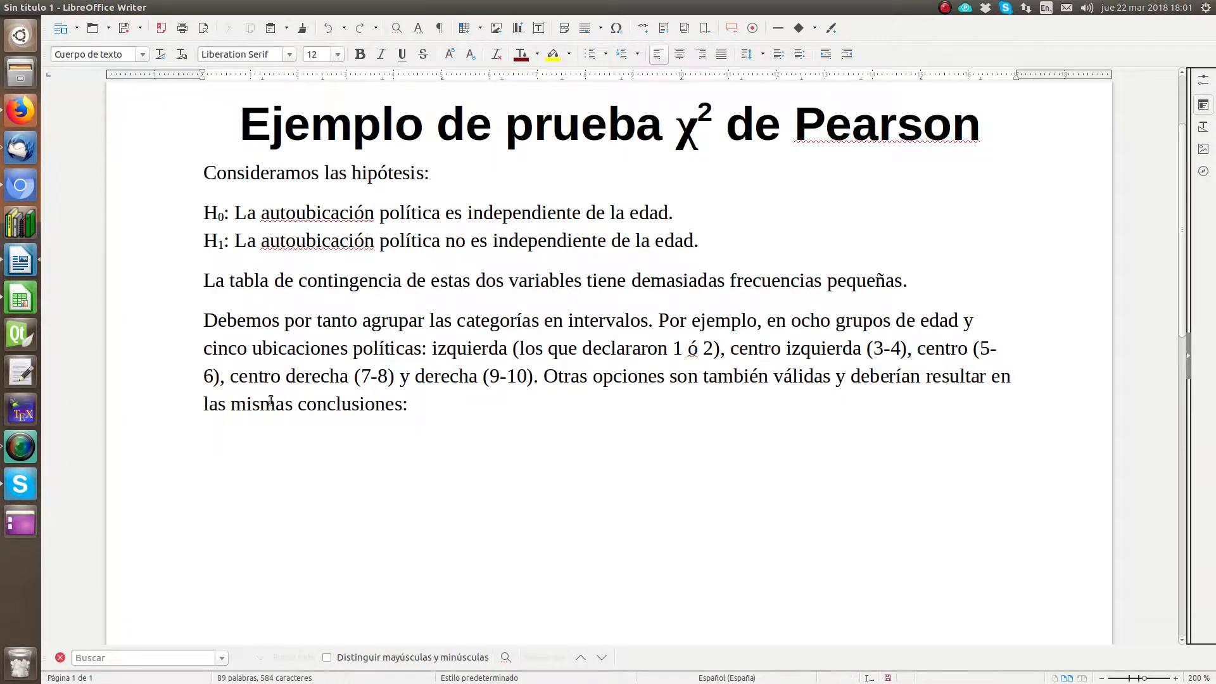
pyautogui.click(99, 7)
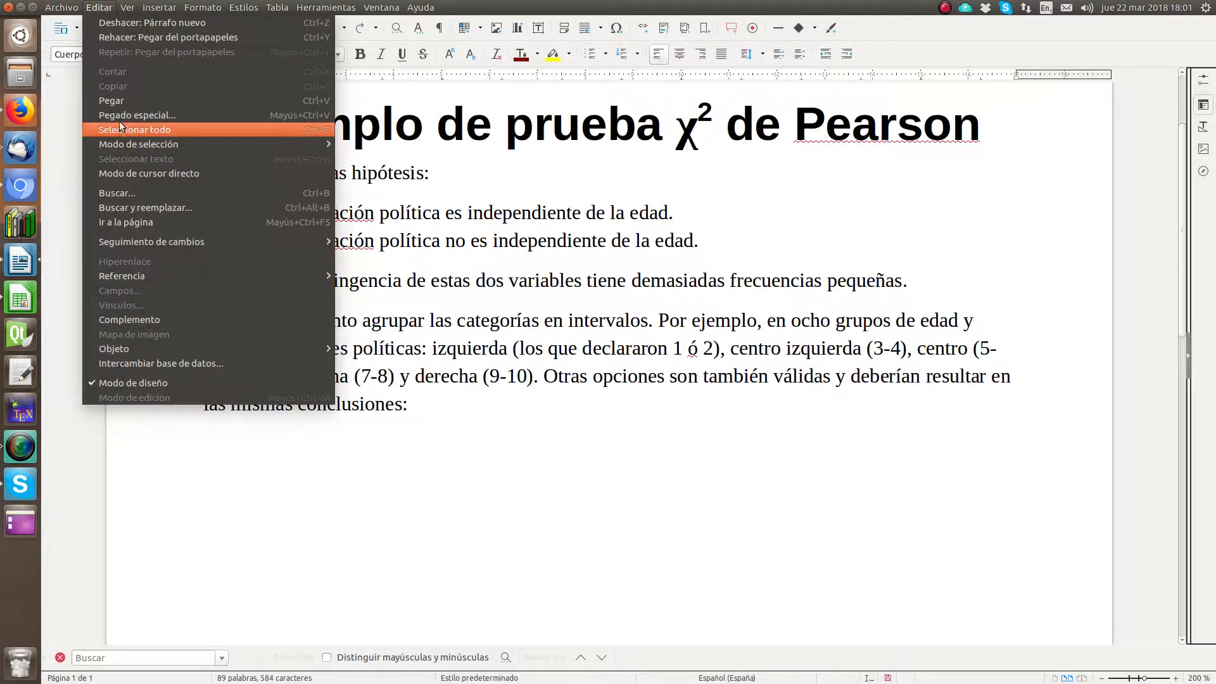
pyautogui.click(125, 98)
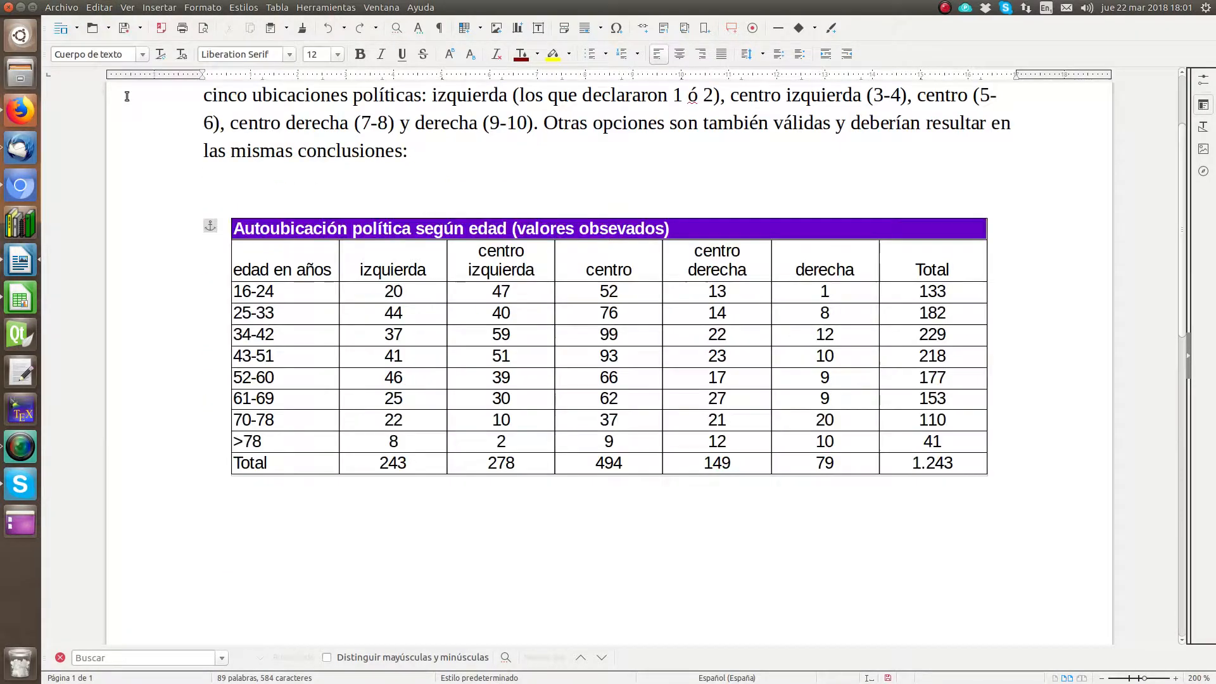
pyautogui.click(342, 200)
pyautogui.press('BackSpace')
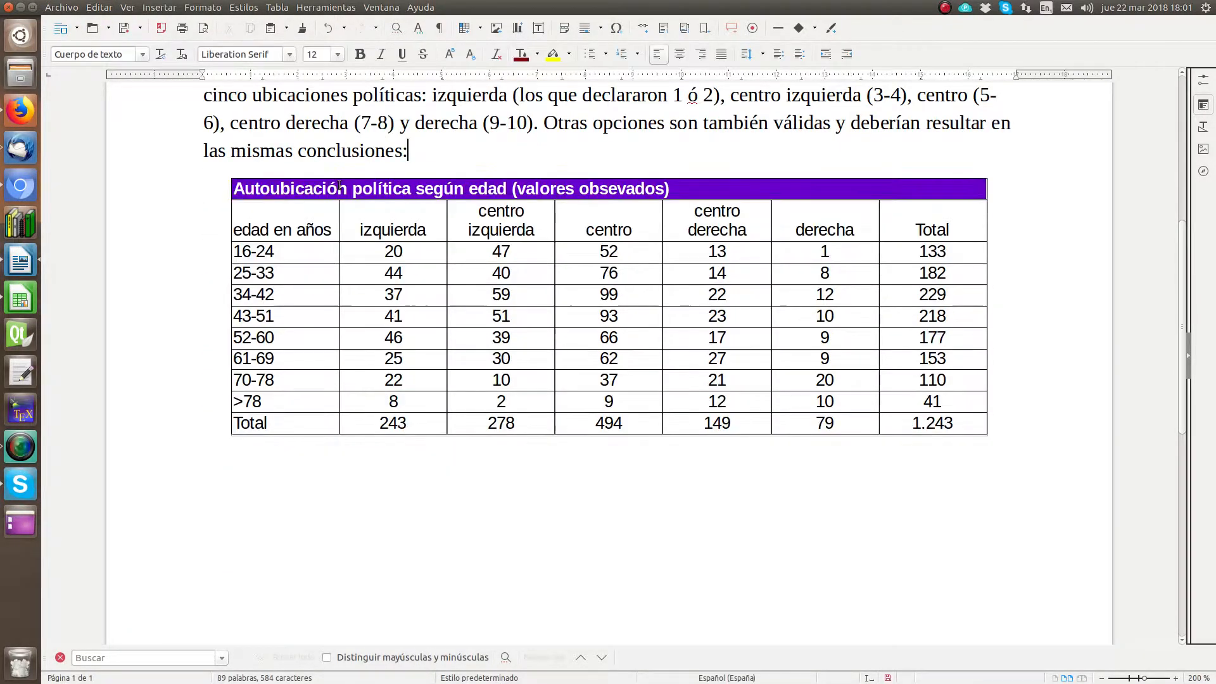
# Step: Write "Los valores esperados en caso de independencia son:" below the pasted table and start a new paragraph
pyautogui.click(437, 494)
pyautogui.press('BackSpace')
pyautogui.write('Los valor')
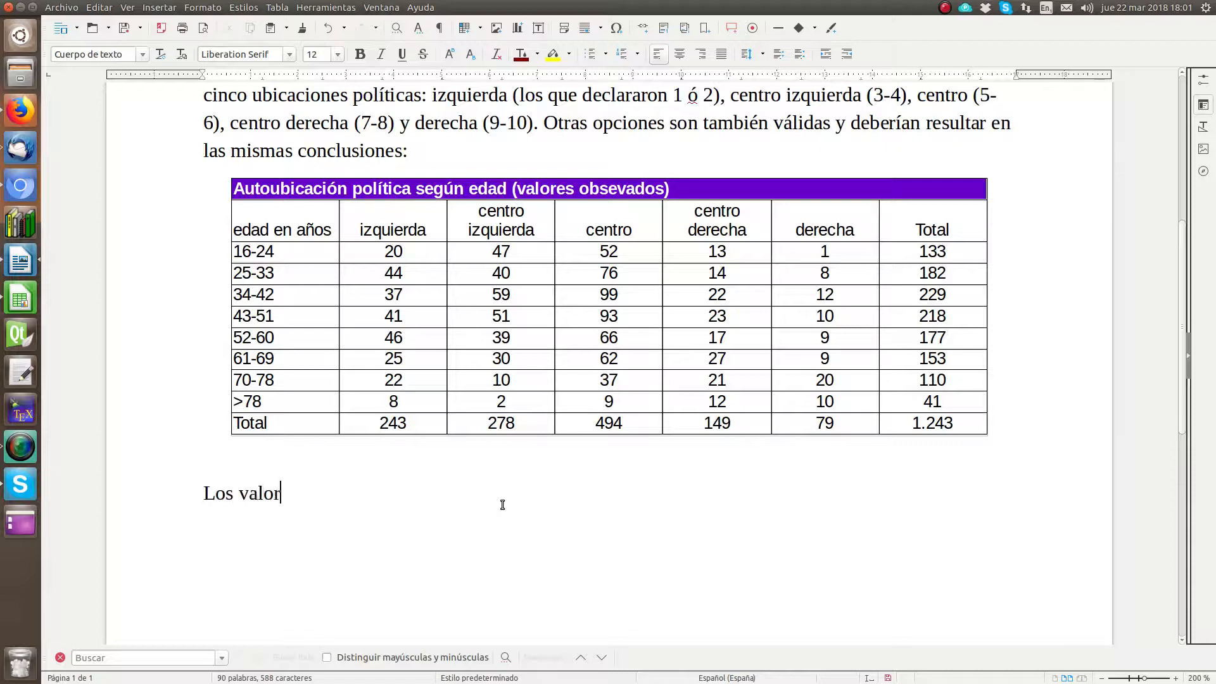
pyautogui.write('es esperado')
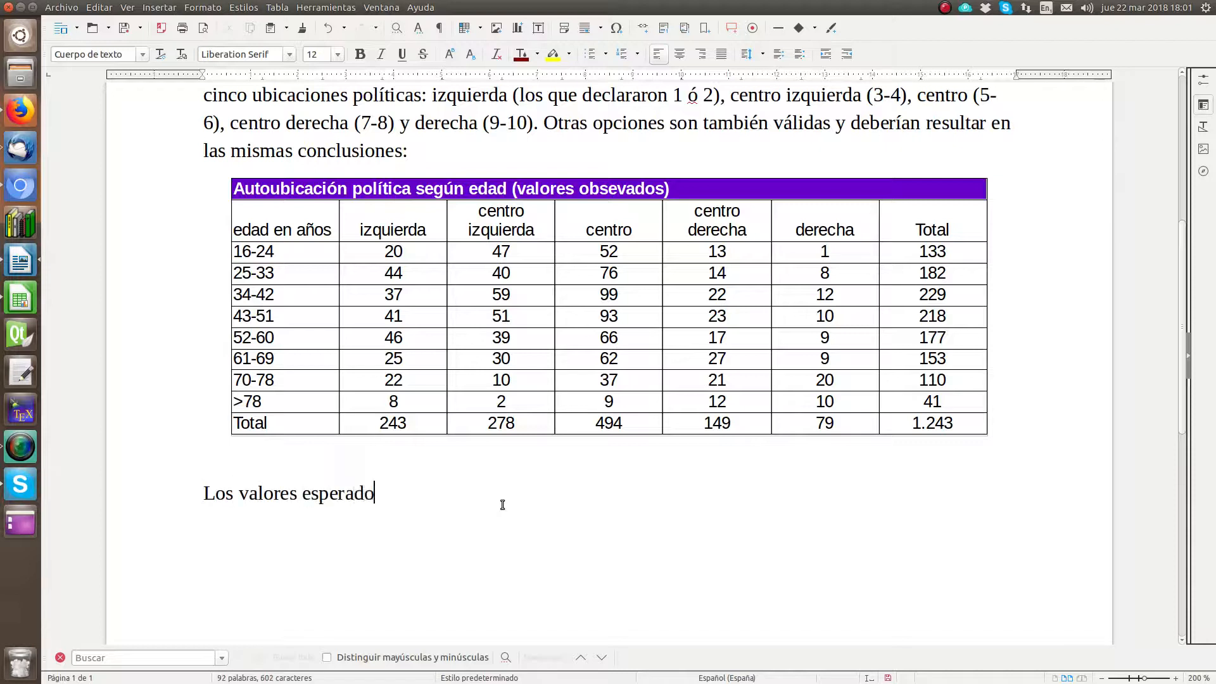
pyautogui.write('s en caso de independi')
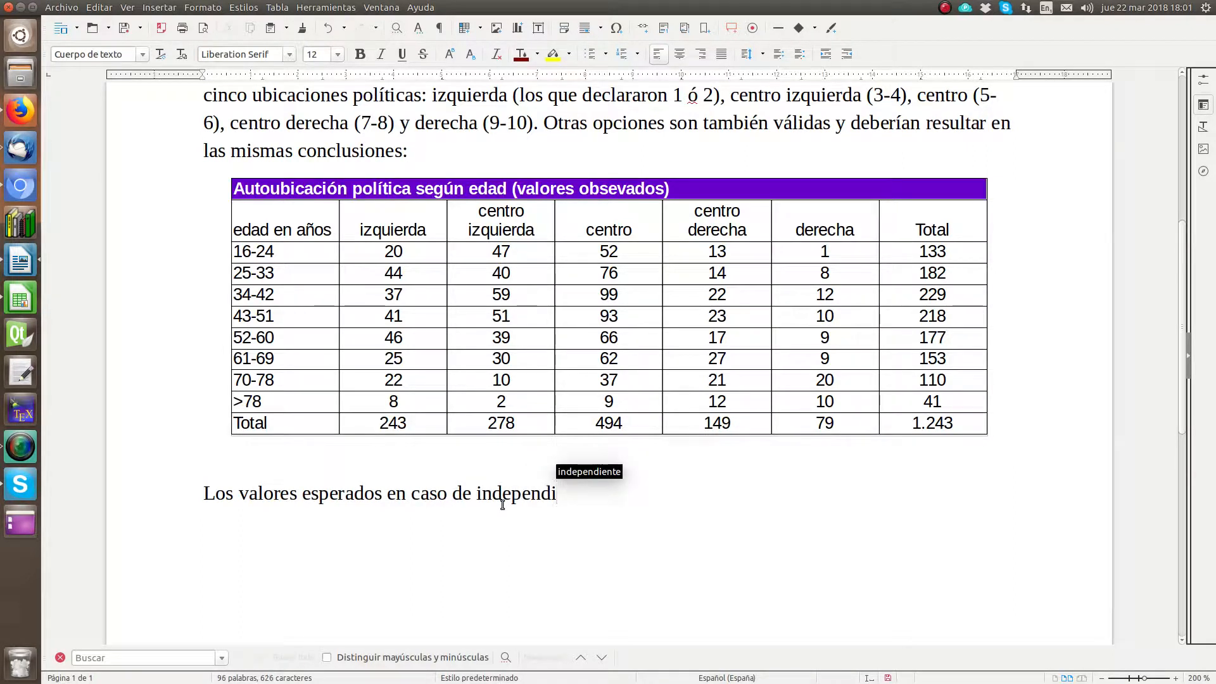
pyautogui.press('BackSpace')
pyautogui.write('encia ')
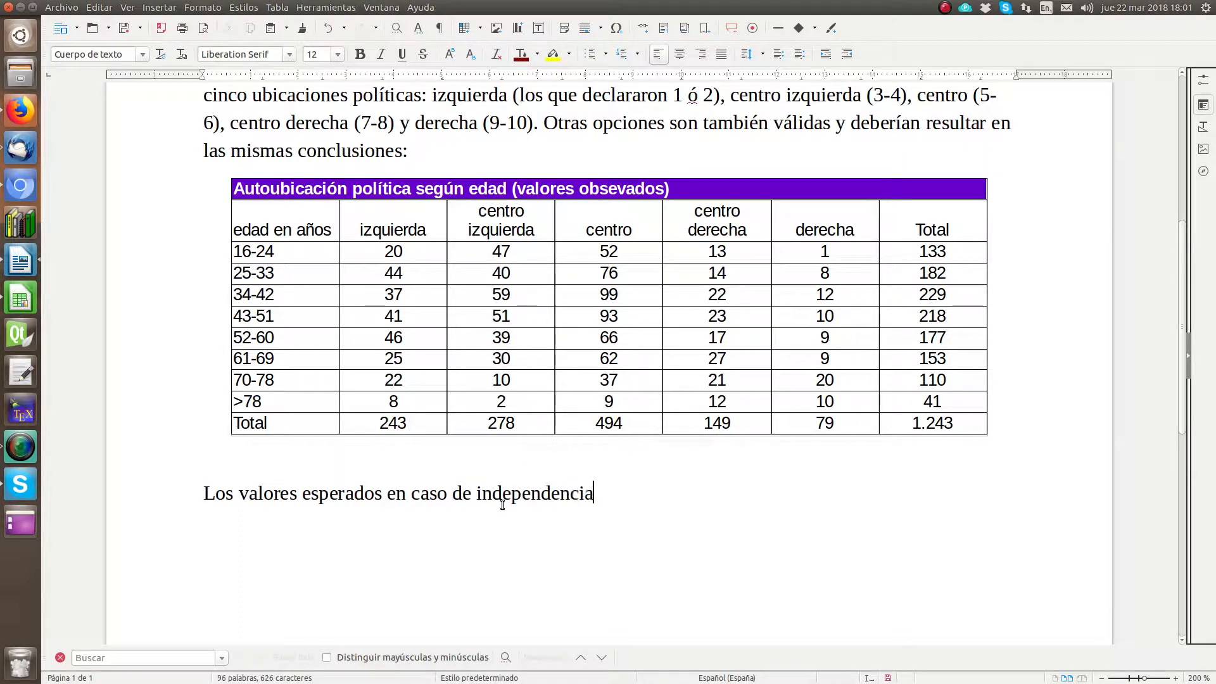
pyautogui.write('son:L')
pyautogui.press('Return')
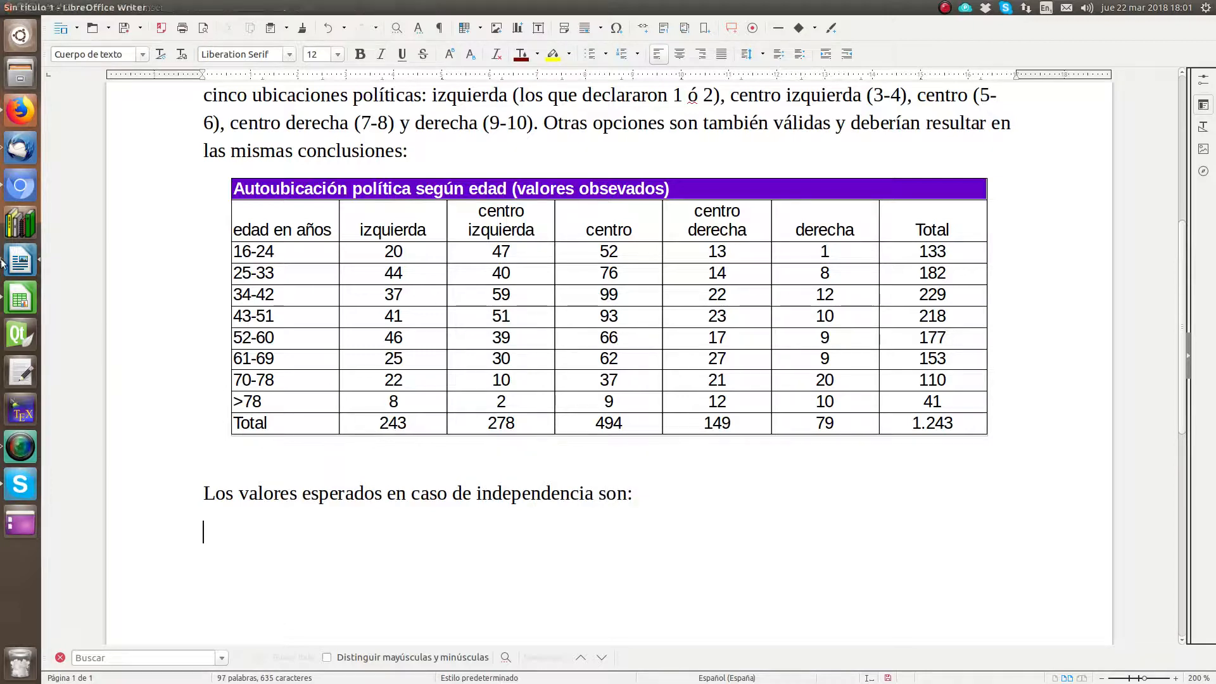
# Step: Switch to the Calc spreadsheet and clone the formatting of table P1:V11 onto P15:V25
pyautogui.hotkey('alt', 'Tab')
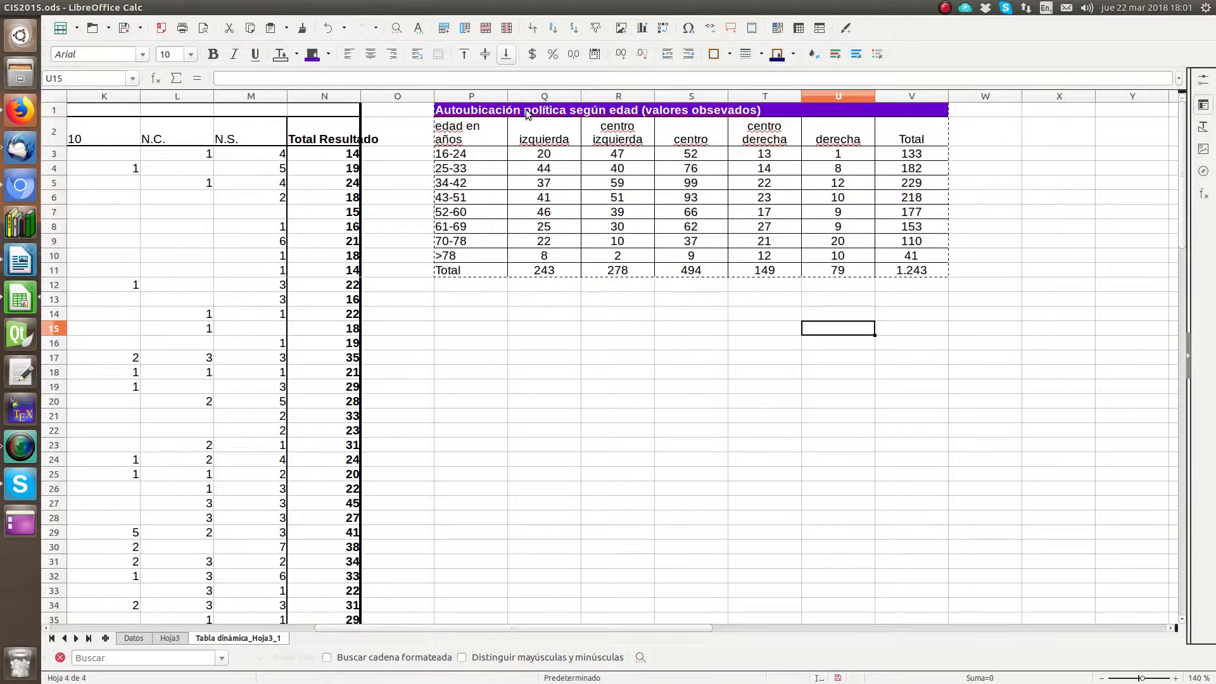
pyautogui.moveTo(565, 114); pyautogui.dragTo(832, 278)
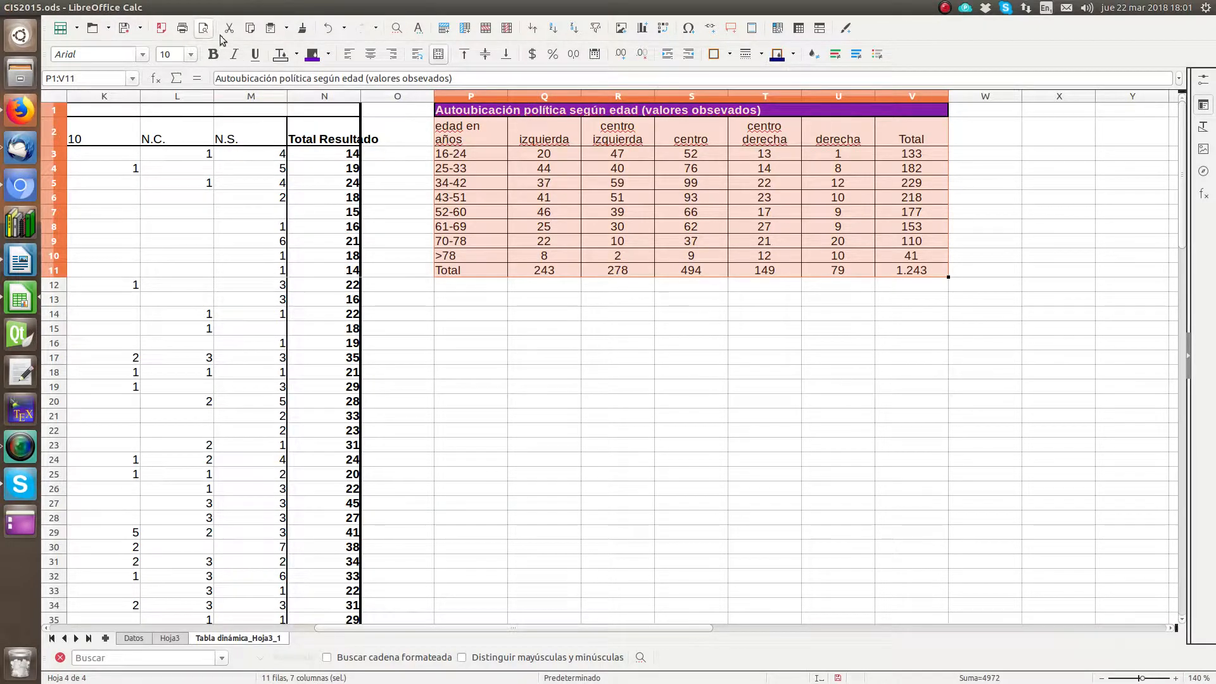
pyautogui.click(304, 31)
pyautogui.click(469, 329)
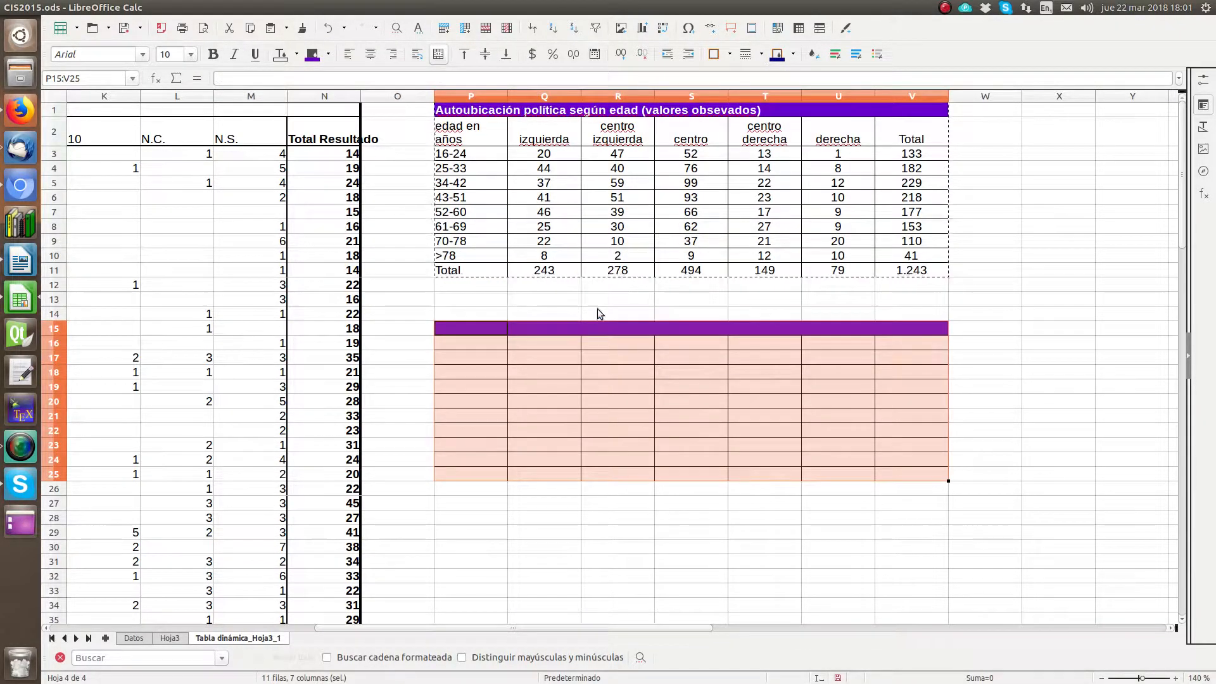
# Step: Title the second table in P15 "Autoubicación política según edad (valores esperados)"
pyautogui.click(484, 326)
pyautogui.write('Au')
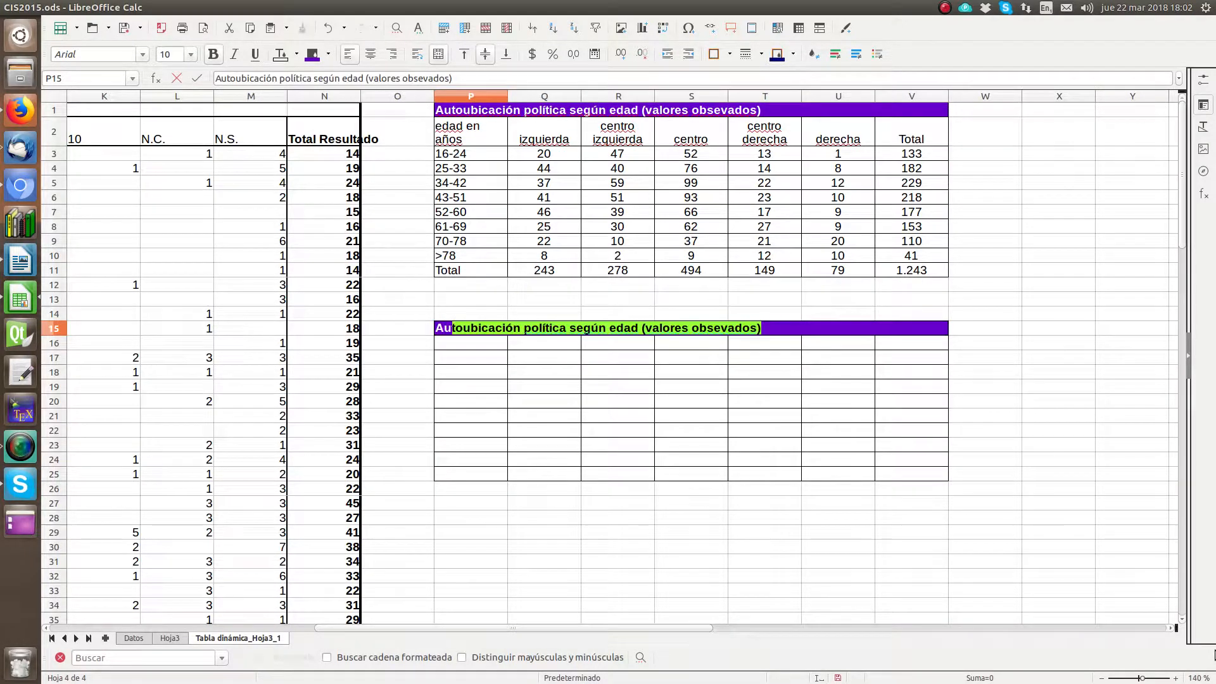
pyautogui.press('Return')
pyautogui.press('Up')
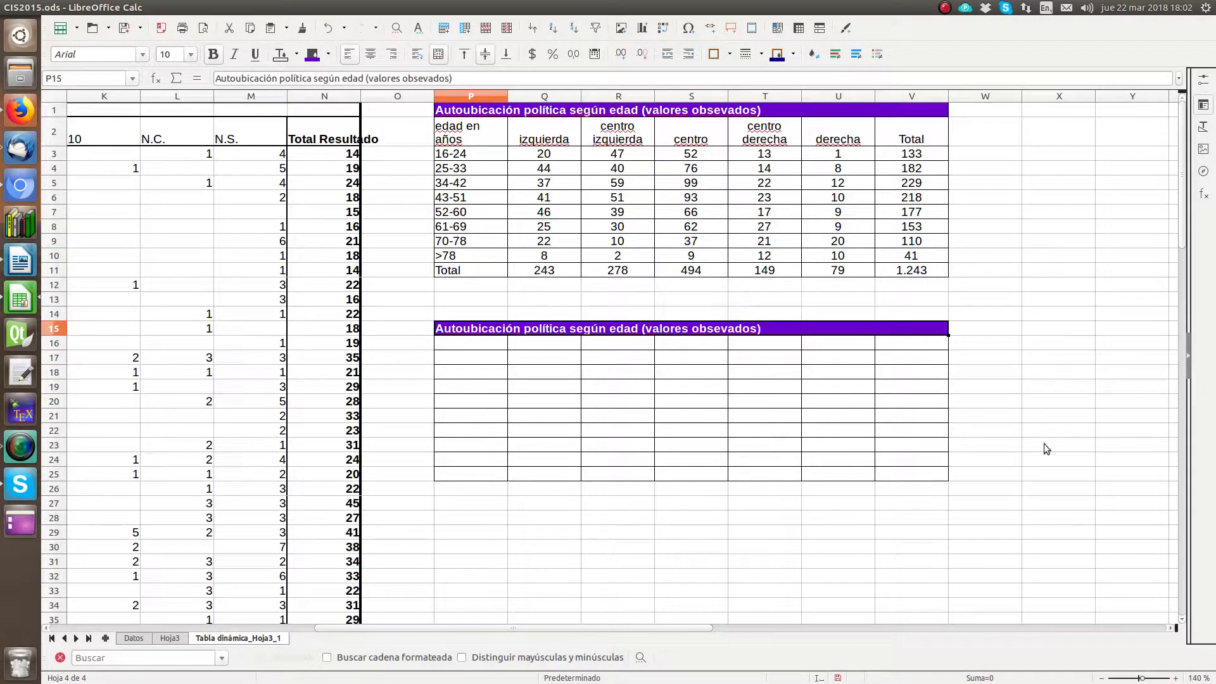
pyautogui.doubleClick(426, 78)
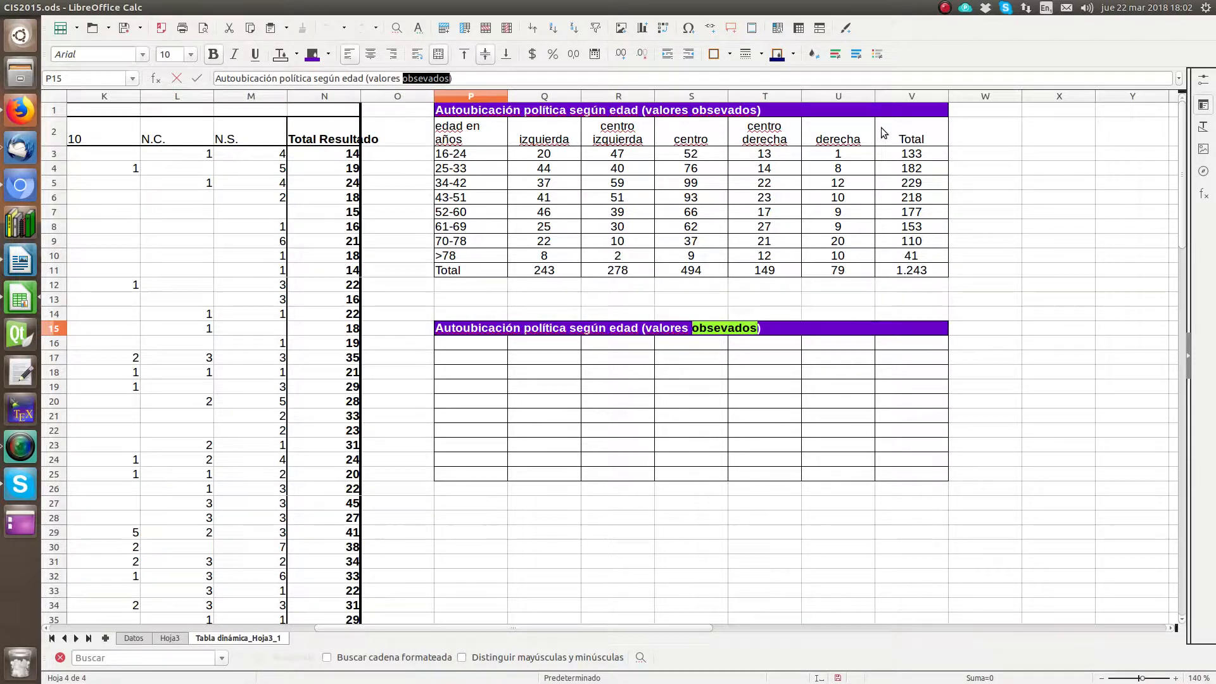
pyautogui.write('esperados')
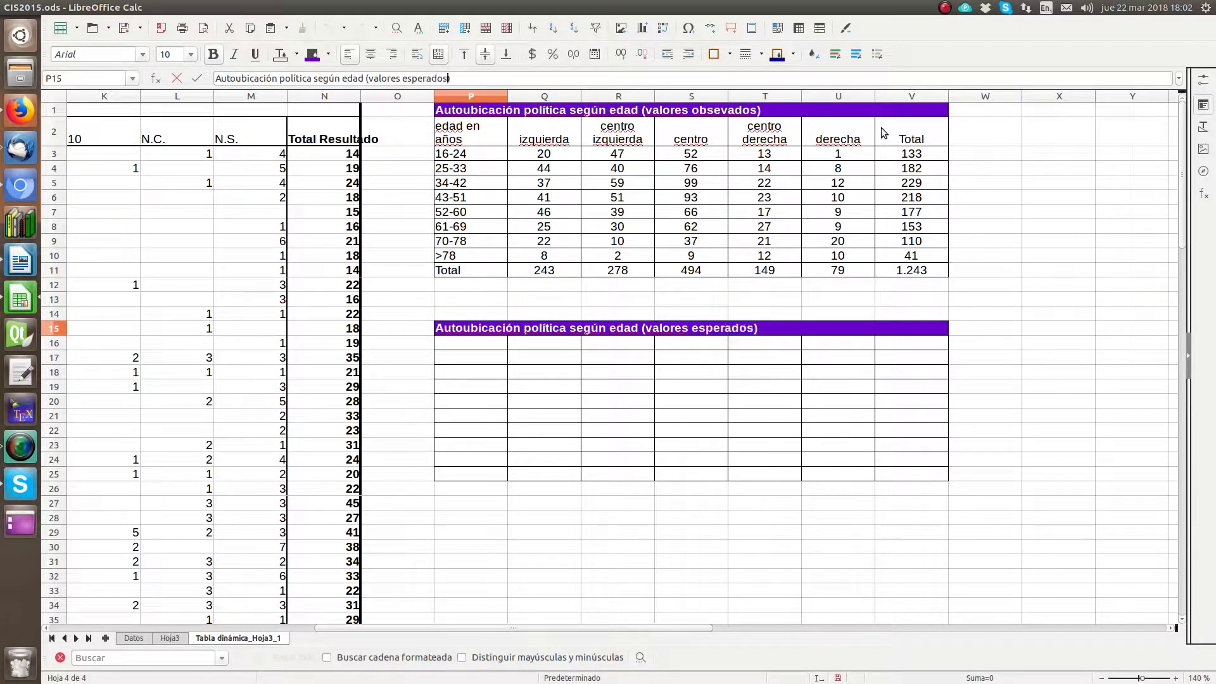
pyautogui.press('Return')
# Step: Link P16 to the observed table's header with =P2, make row 16 taller, and fill the formula across to V16
pyautogui.write('=')
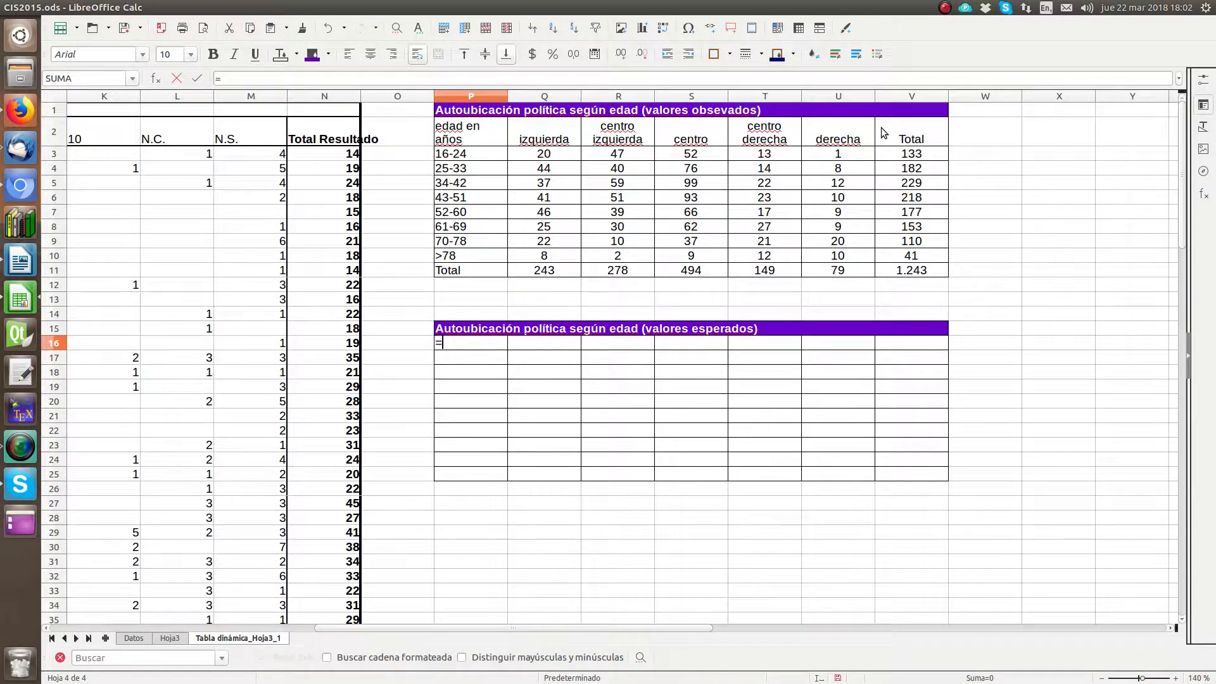
pyautogui.click(459, 133)
pyautogui.press('Return')
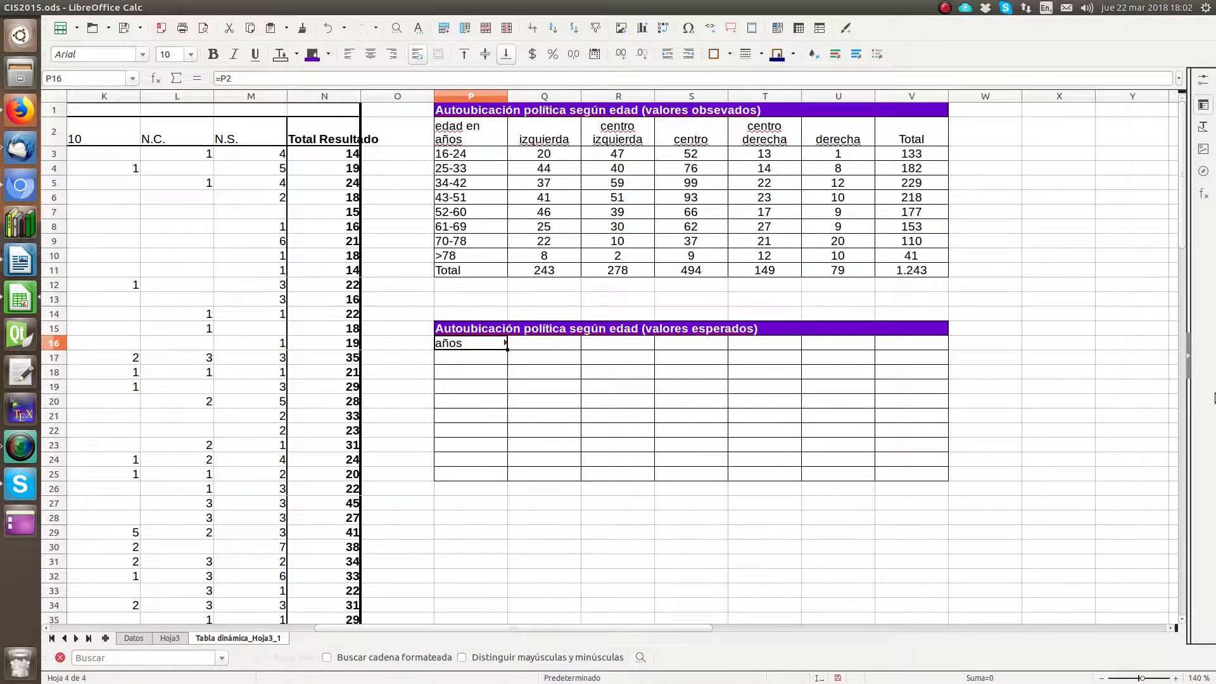
pyautogui.moveTo(54, 350); pyautogui.dragTo(85, 365)
pyautogui.moveTo(506, 365); pyautogui.dragTo(932, 381)
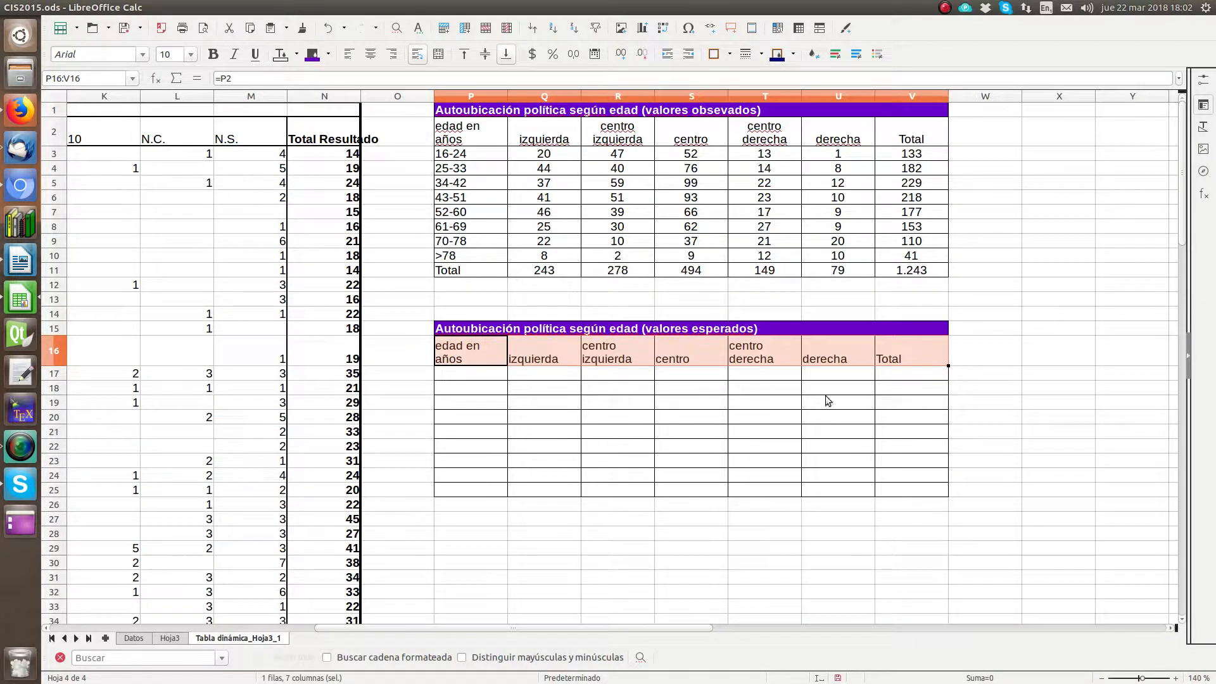
# Step: Extend the linked formulas down the age labels to P25, across the total row to V25, and up the Total column to V17
pyautogui.click(470, 361)
pyautogui.moveTo(506, 365); pyautogui.dragTo(915, 497)
pyautogui.click(495, 494)
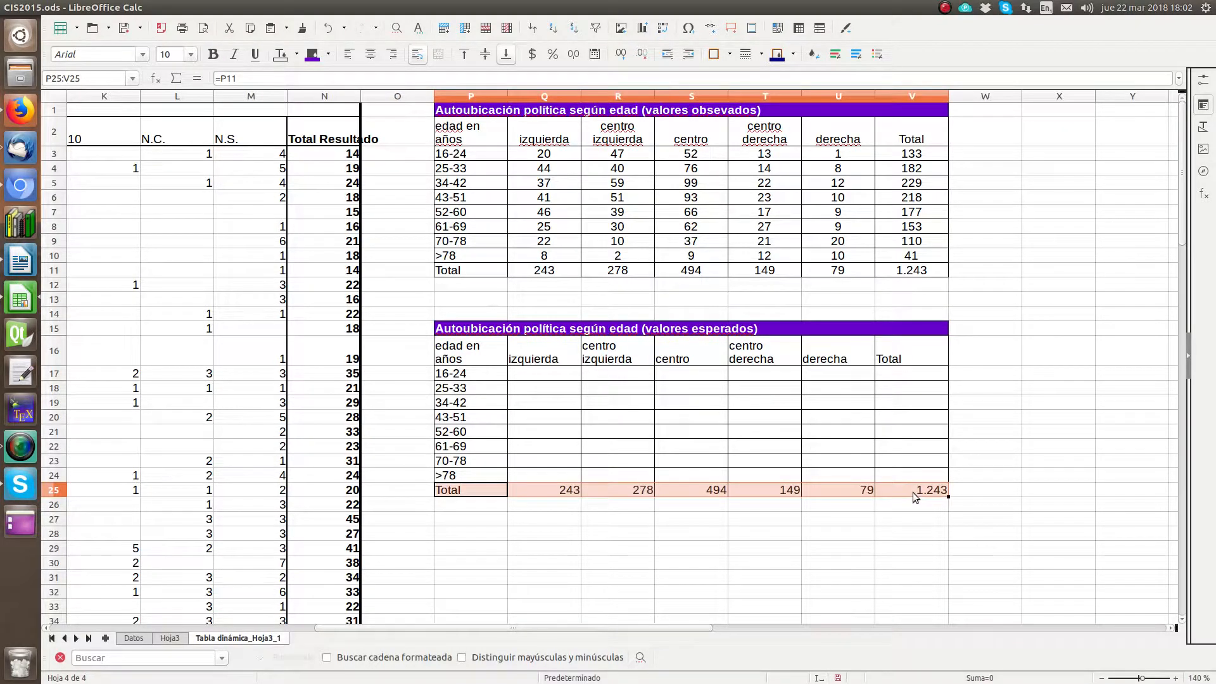
pyautogui.click(915, 495)
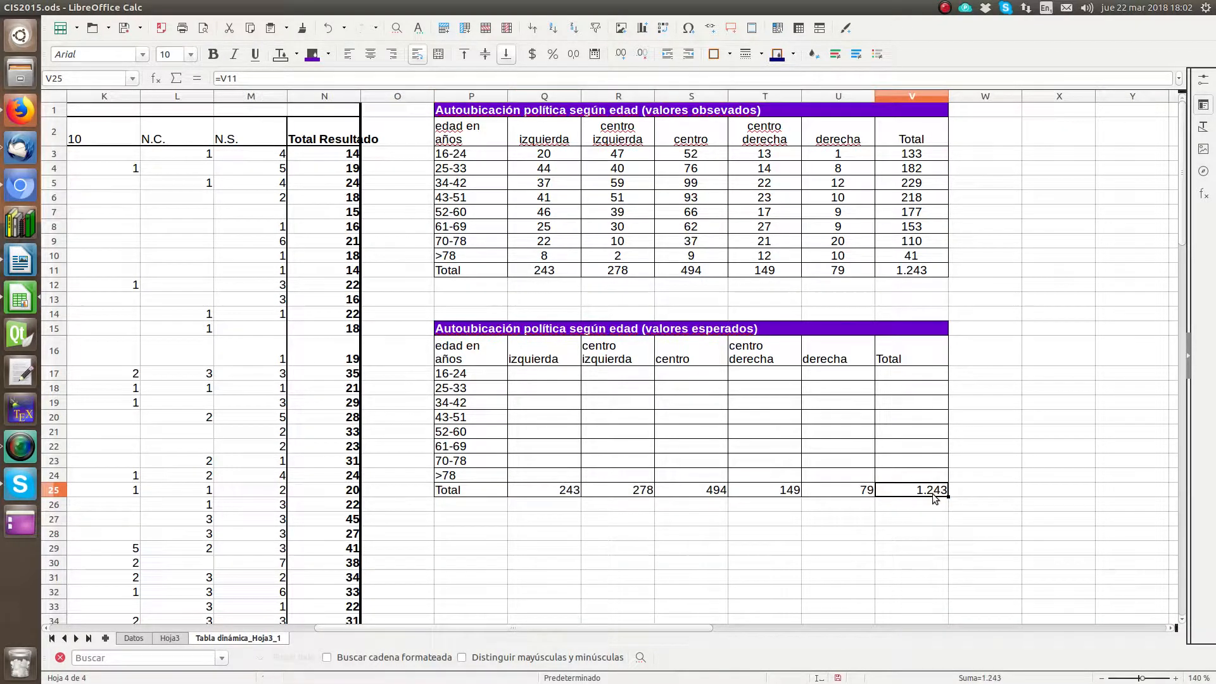
pyautogui.moveTo(948, 496); pyautogui.dragTo(934, 366)
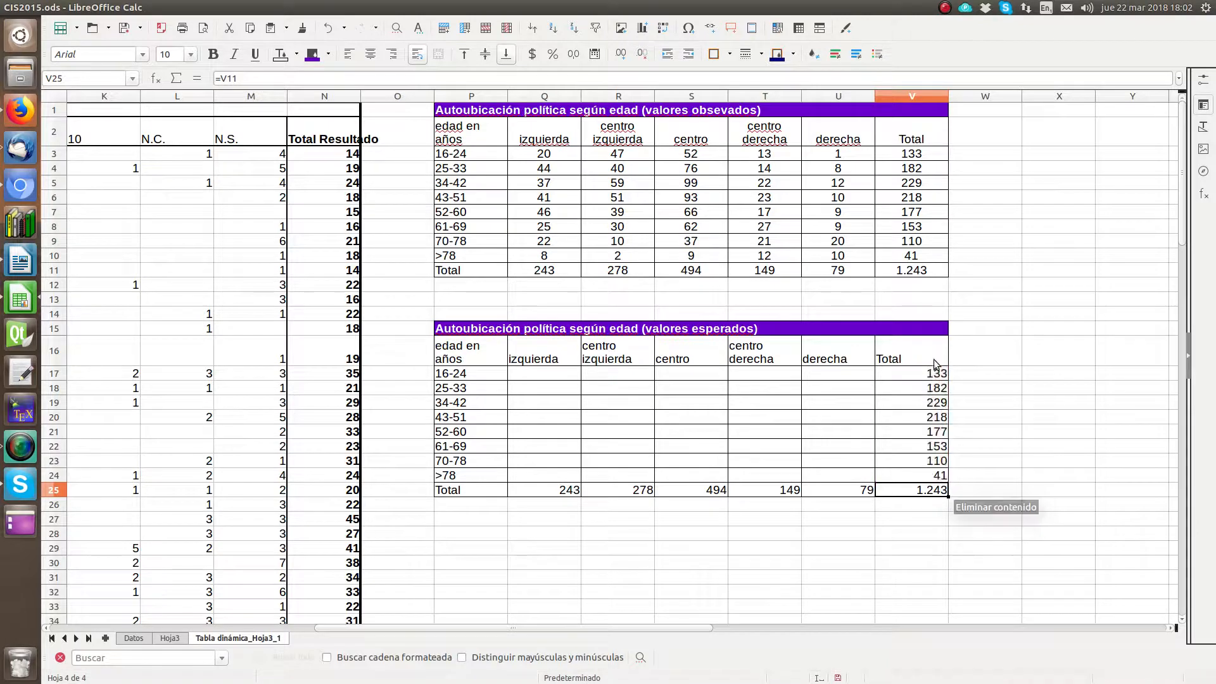
# Step: Enter the expected value formula =V17*Q25/V25 in Q17 for ages 16-24 and izquierda
pyautogui.click(553, 378)
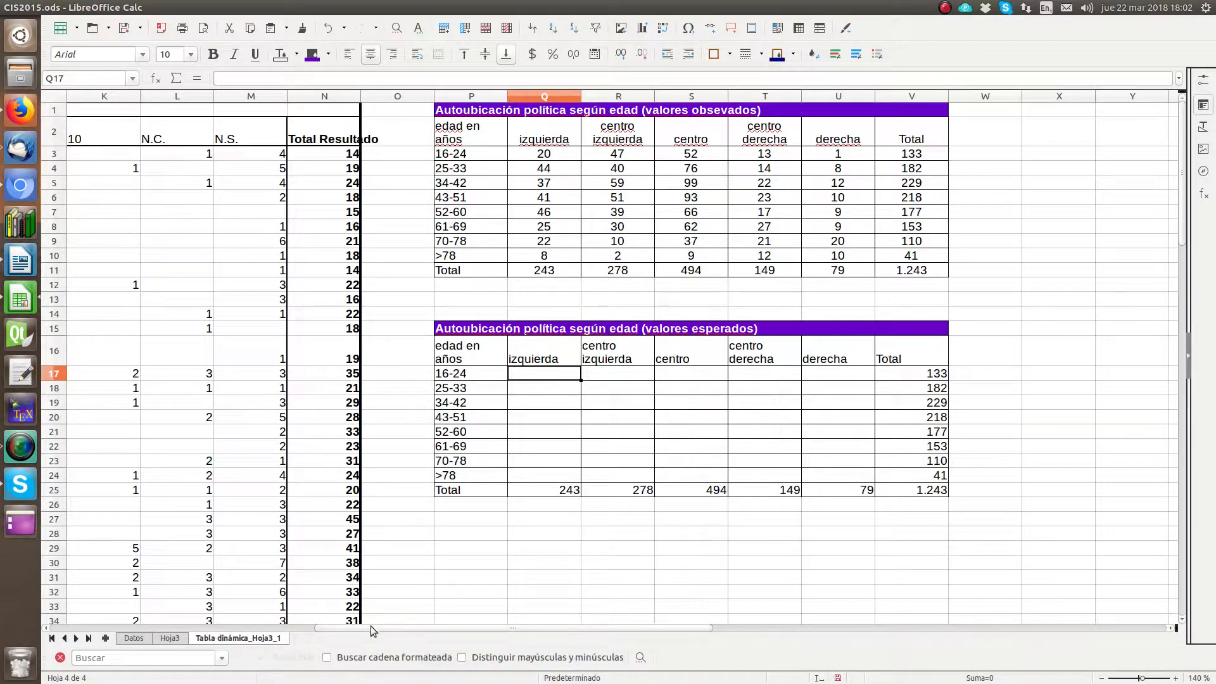
pyautogui.moveTo(445, 632); pyautogui.dragTo(549, 632)
pyautogui.click(1176, 679)
pyautogui.click(1175, 678)
pyautogui.click(1176, 678)
pyautogui.click(1176, 679)
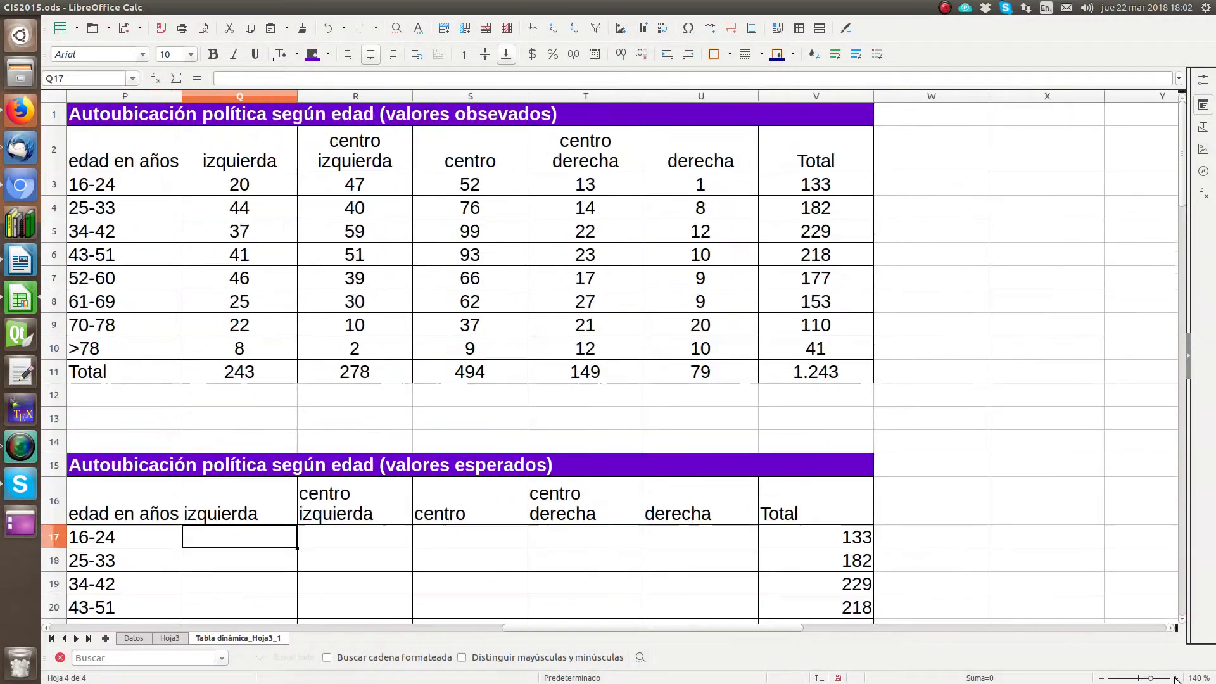
pyautogui.scroll(-2, 467, 287)
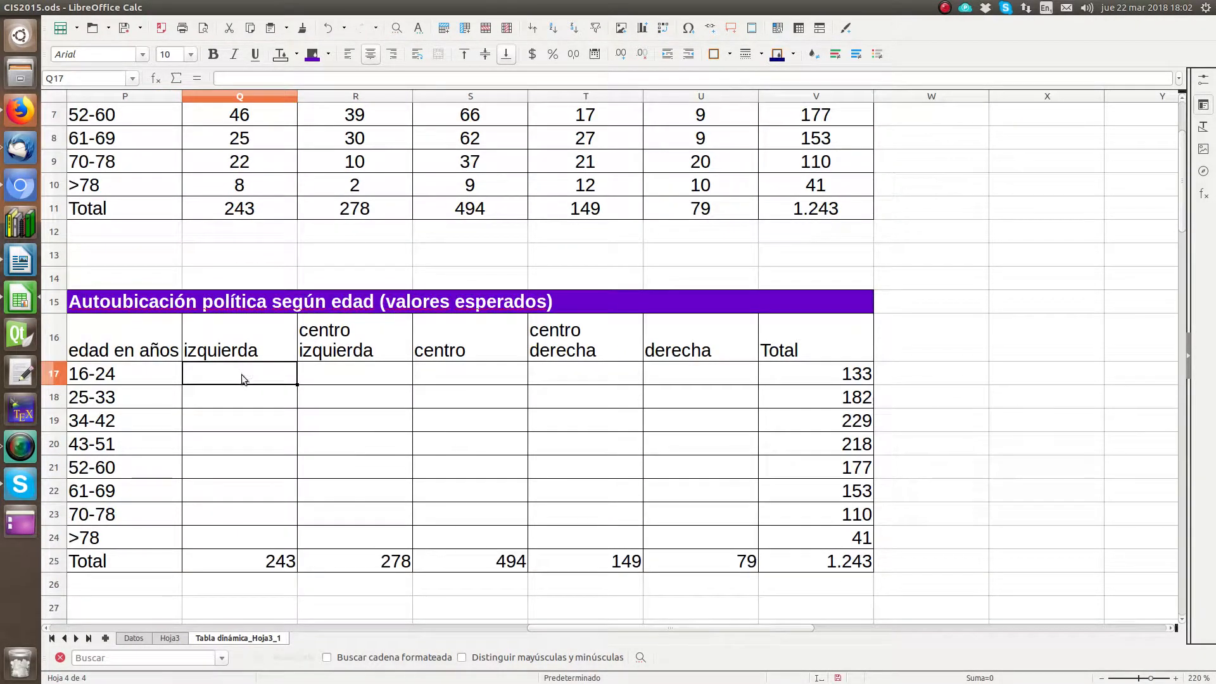
pyautogui.write('=')
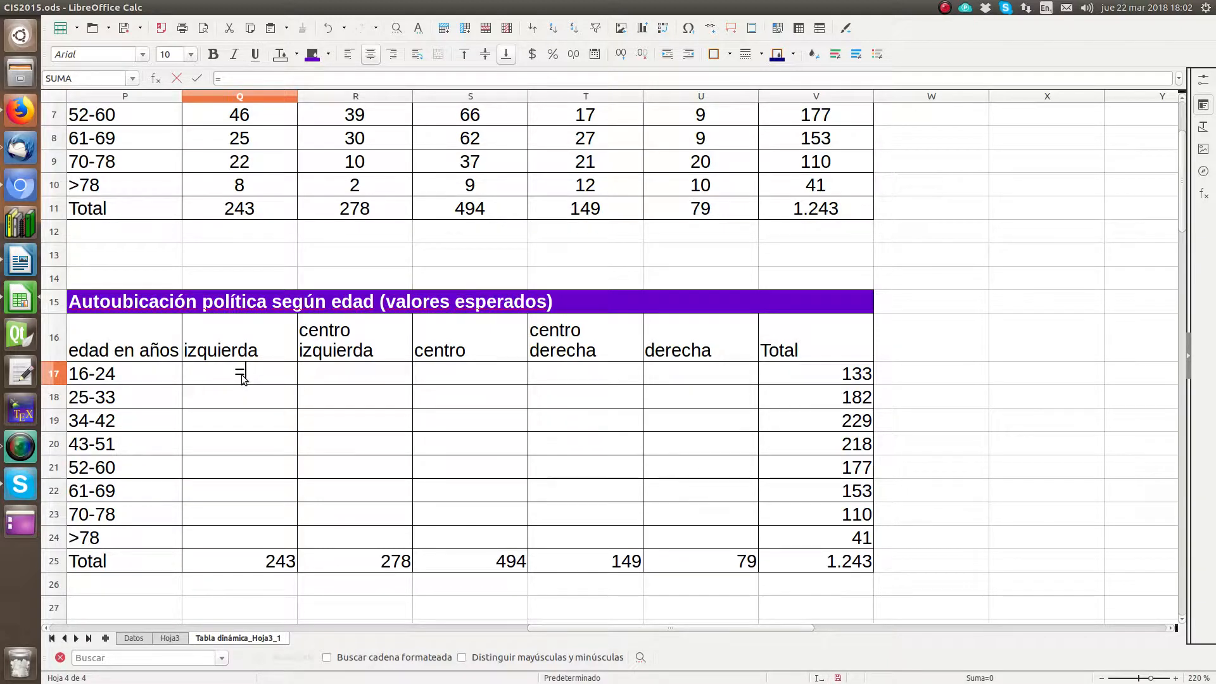
pyautogui.click(799, 370)
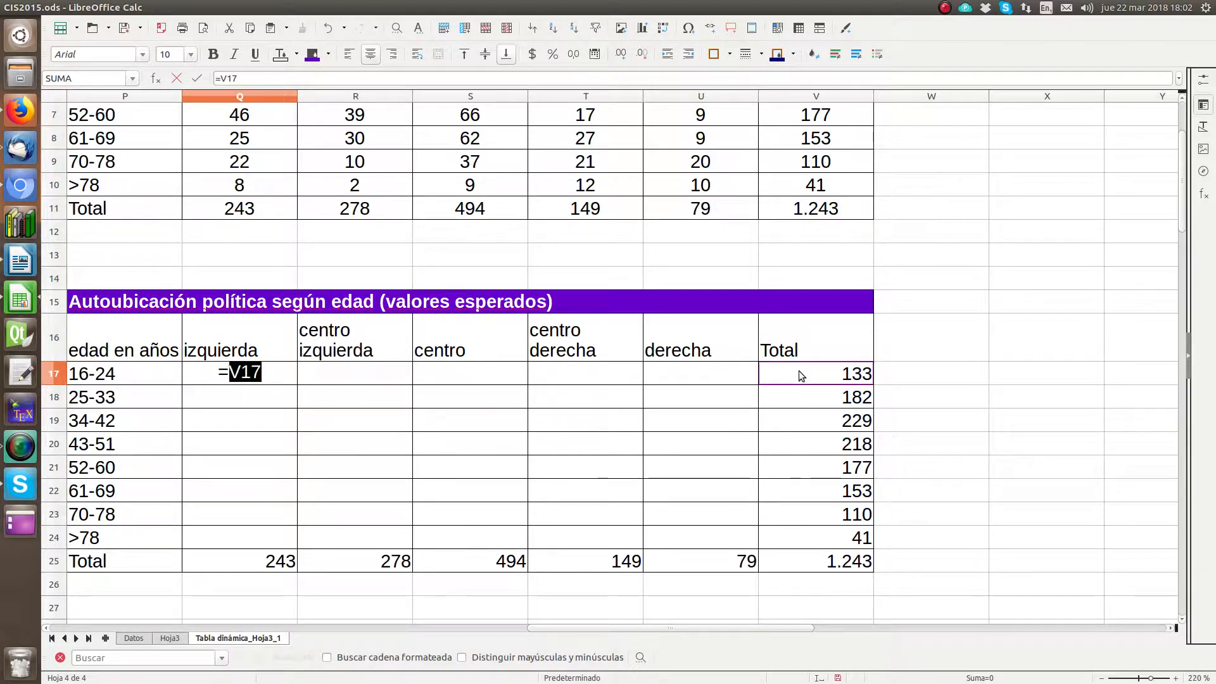
pyautogui.write('*')
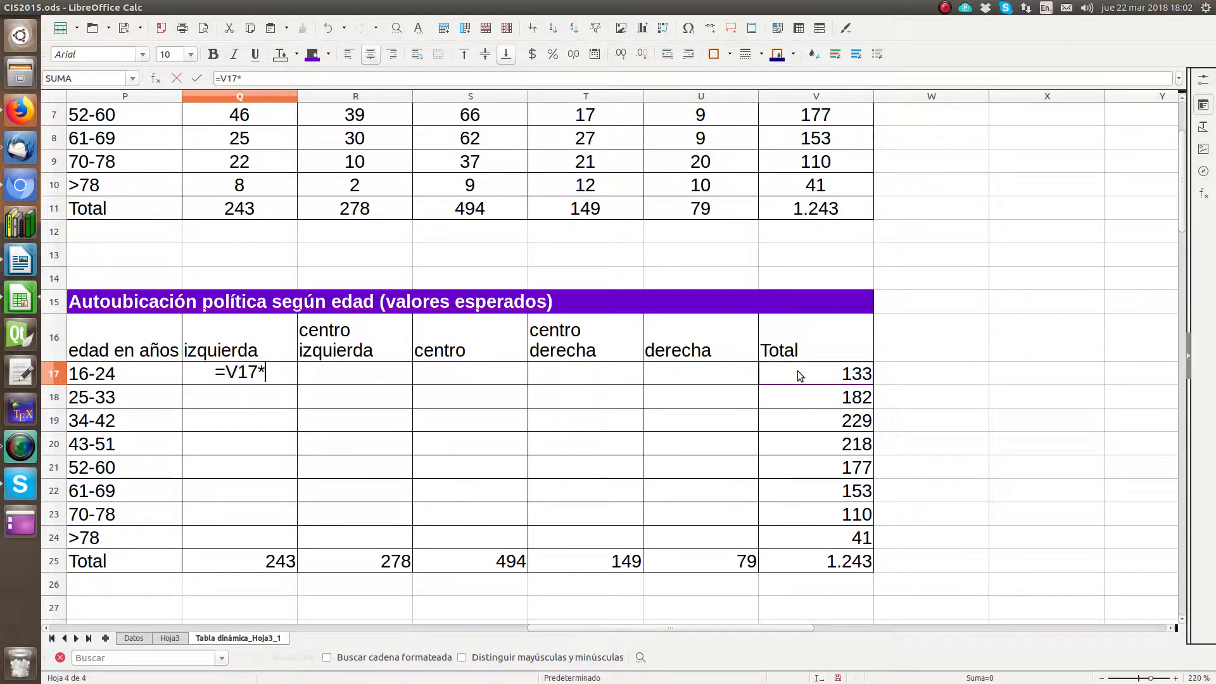
pyautogui.click(270, 569)
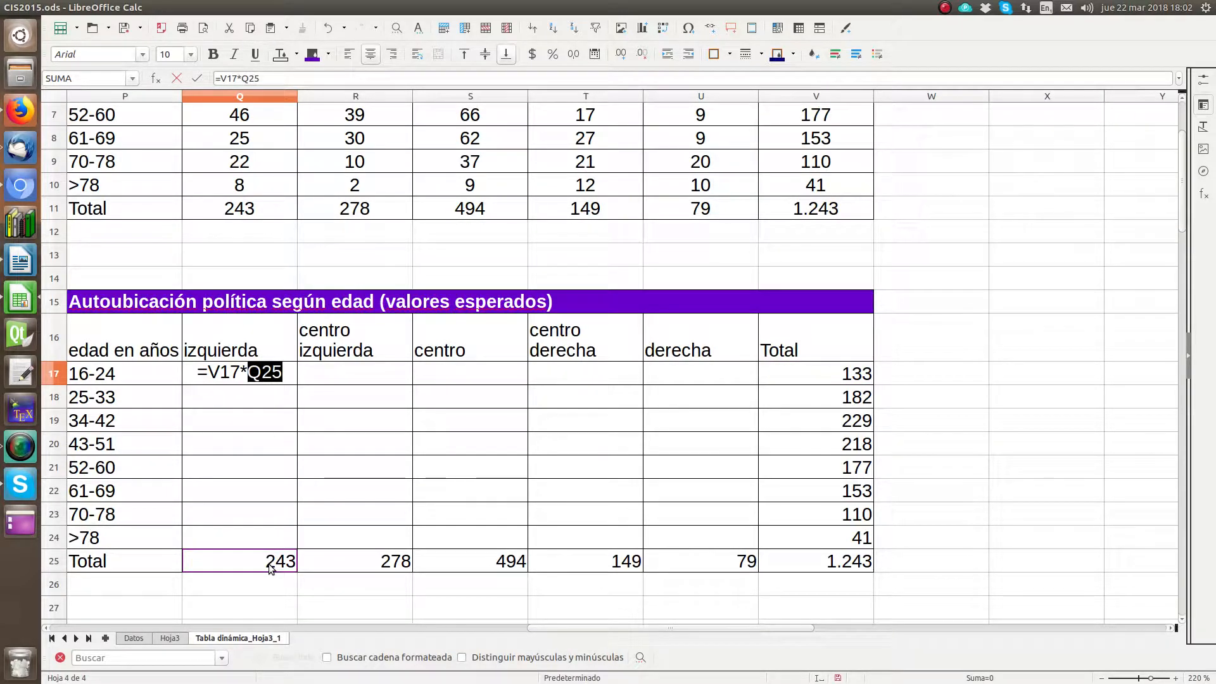
pyautogui.write('/')
pyautogui.click(818, 561)
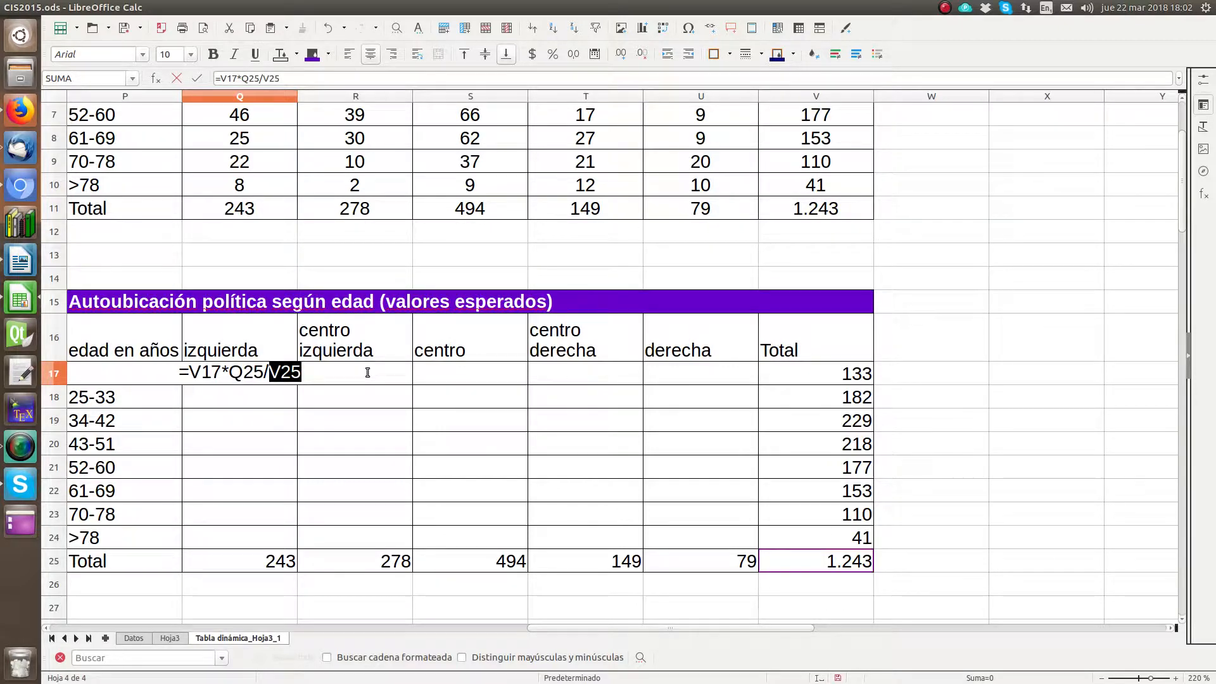
pyautogui.press('Return')
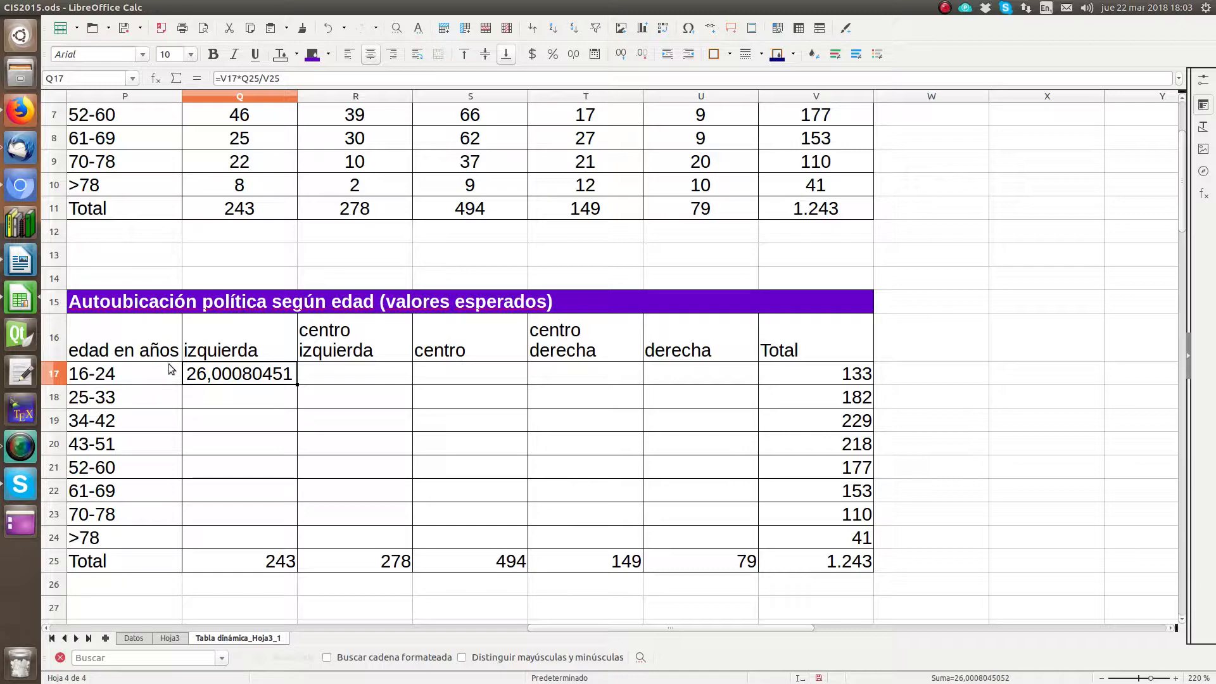
# Step: Format the expected value in Q17 as a number with one decimal
pyautogui.scroll(1, 207, 378)
pyautogui.scroll(-1, 207, 379)
pyautogui.click(576, 56)
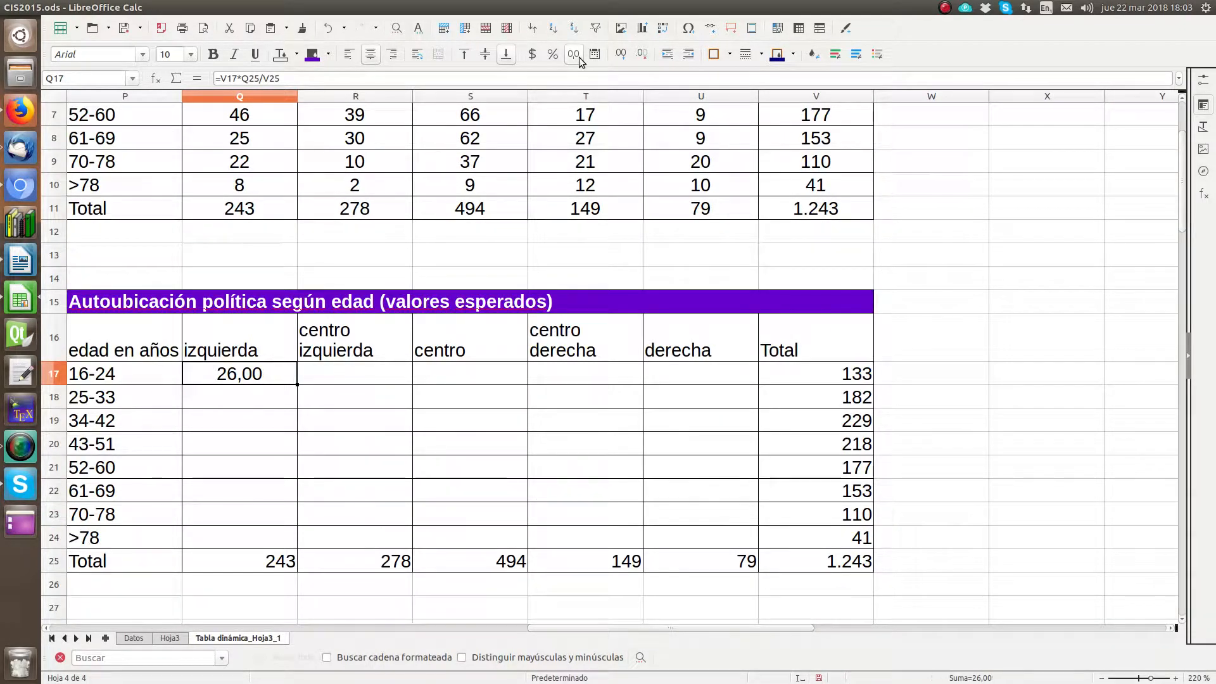
pyautogui.click(642, 54)
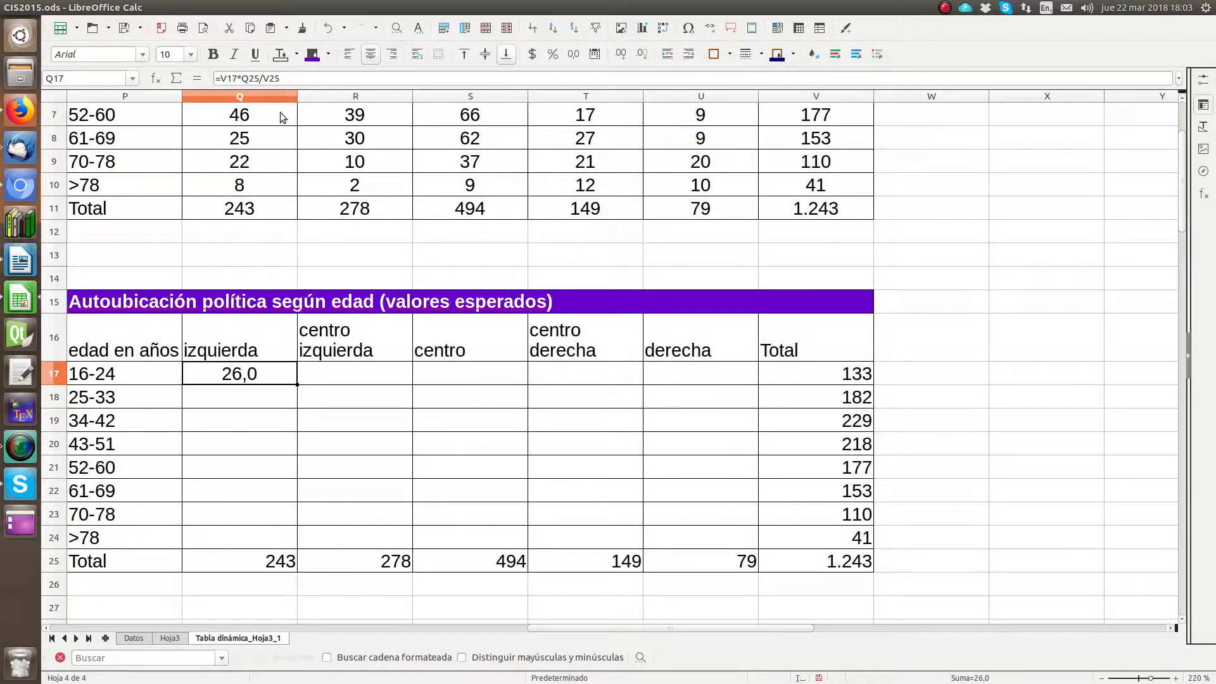
# Step: Anchor the Q17 formula's references as =$V17*Q$25/$V$25 and fill it over Q17:U24
pyautogui.press('F2')
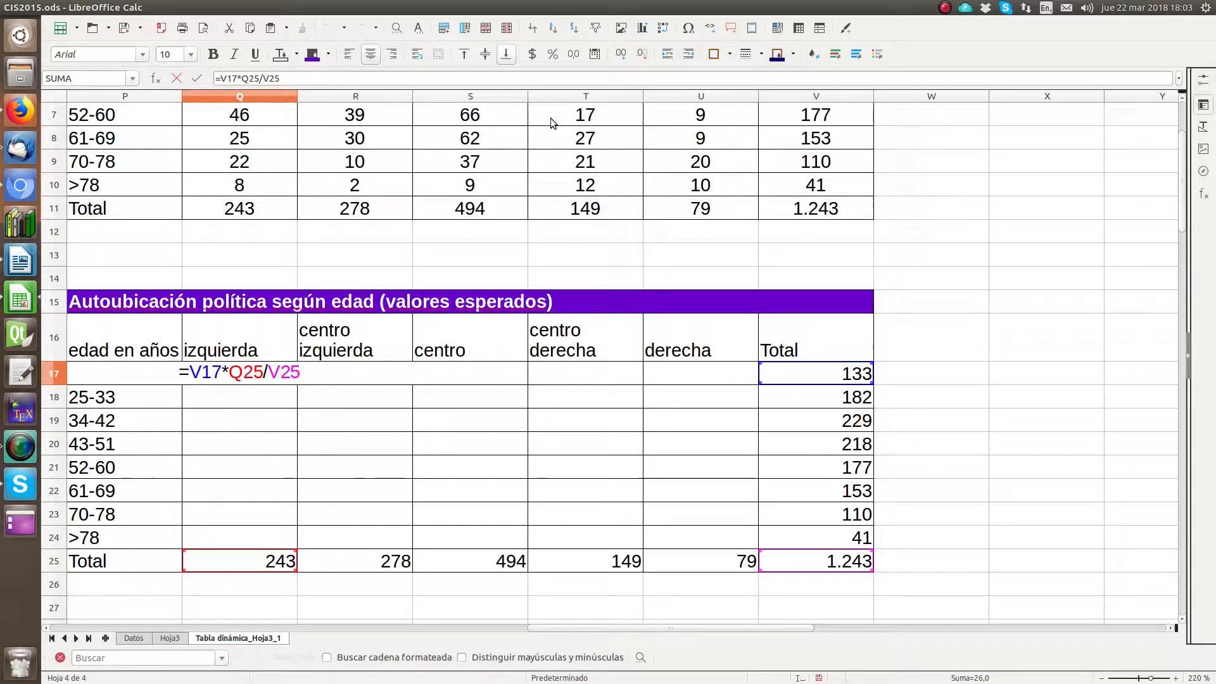
pyautogui.write('$')
pyautogui.press('Right')
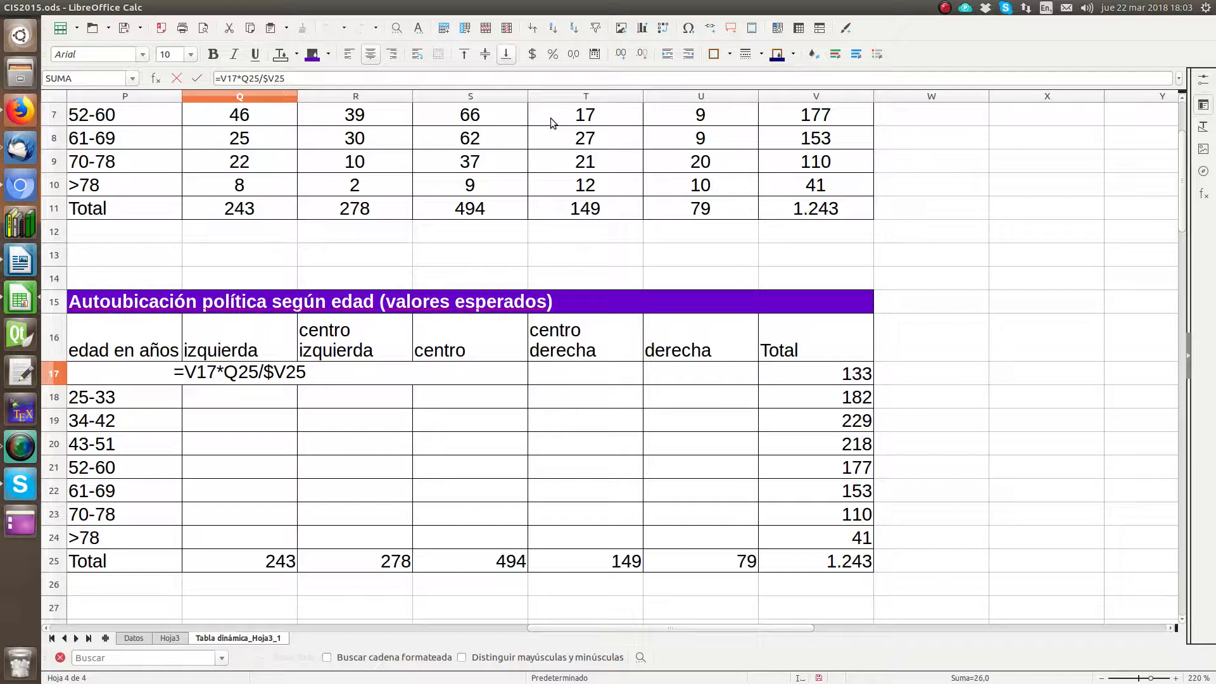
pyautogui.write('$')
pyautogui.press('Left')
pyautogui.press('Left')
pyautogui.press('Left')
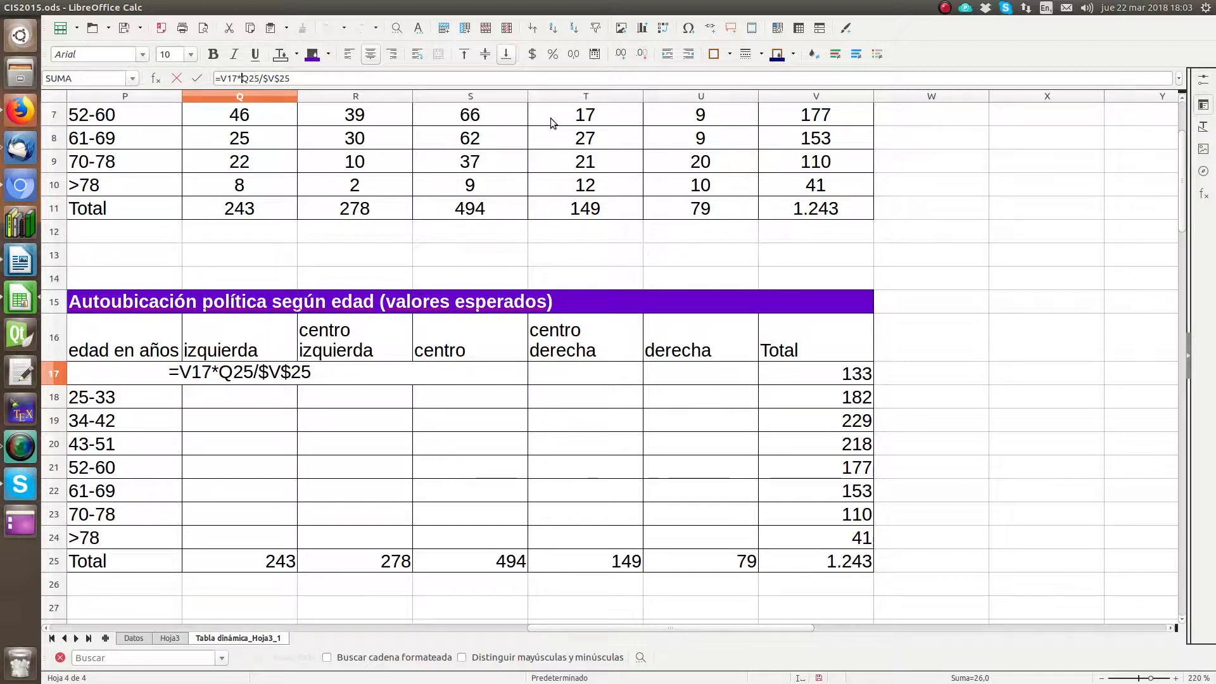
pyautogui.press('Right')
pyautogui.write('$')
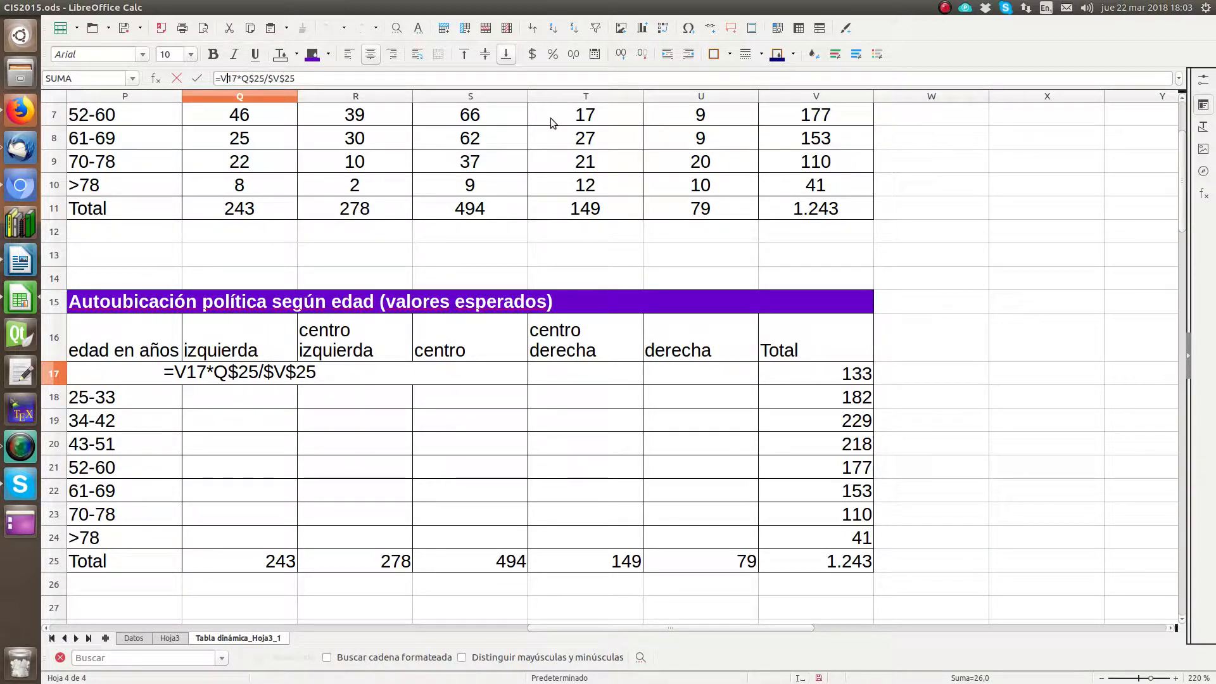
pyautogui.press('Left')
pyautogui.write('$')
pyautogui.press('Return')
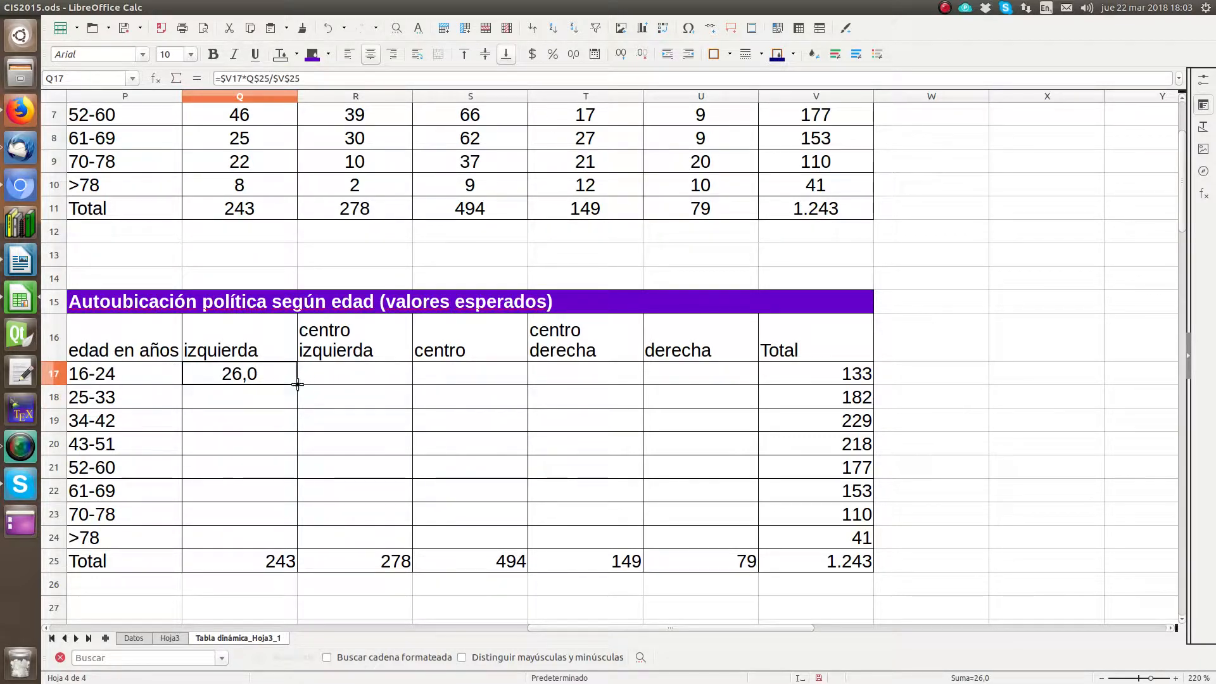
pyautogui.moveTo(297, 383); pyautogui.dragTo(757, 549)
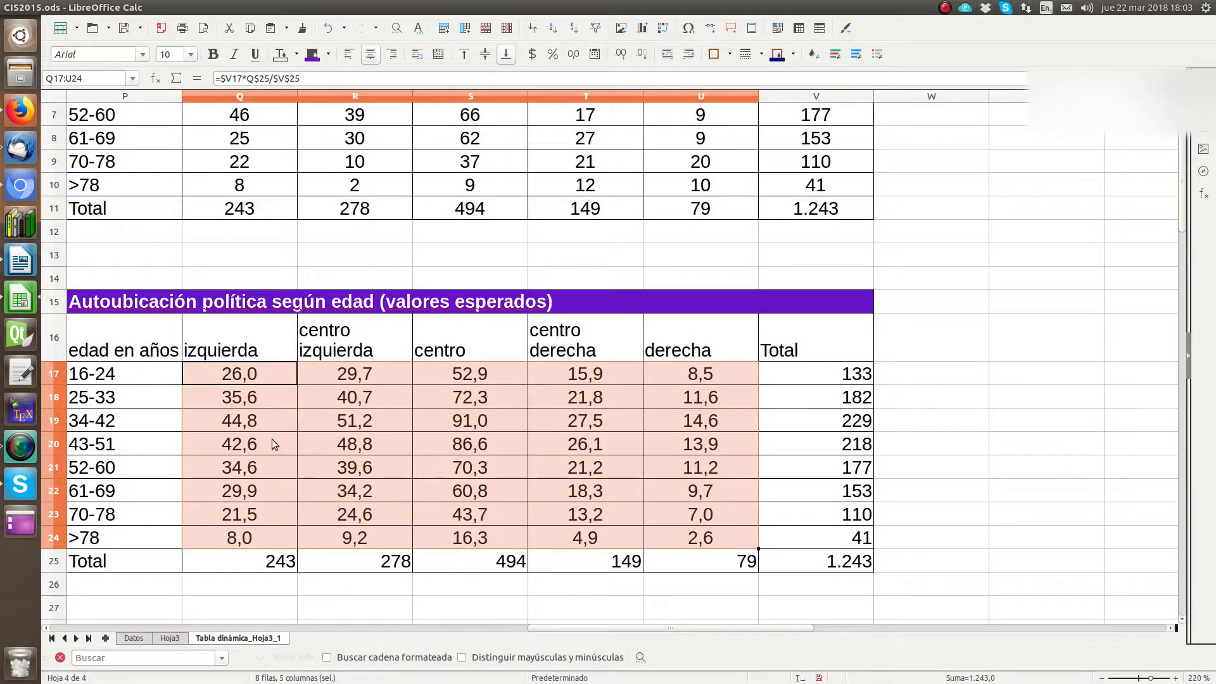
# Step: Enter the label "Chi-cuadrado" in P28 below the expected values table
pyautogui.scroll(-3, 266, 444)
pyautogui.click(174, 420)
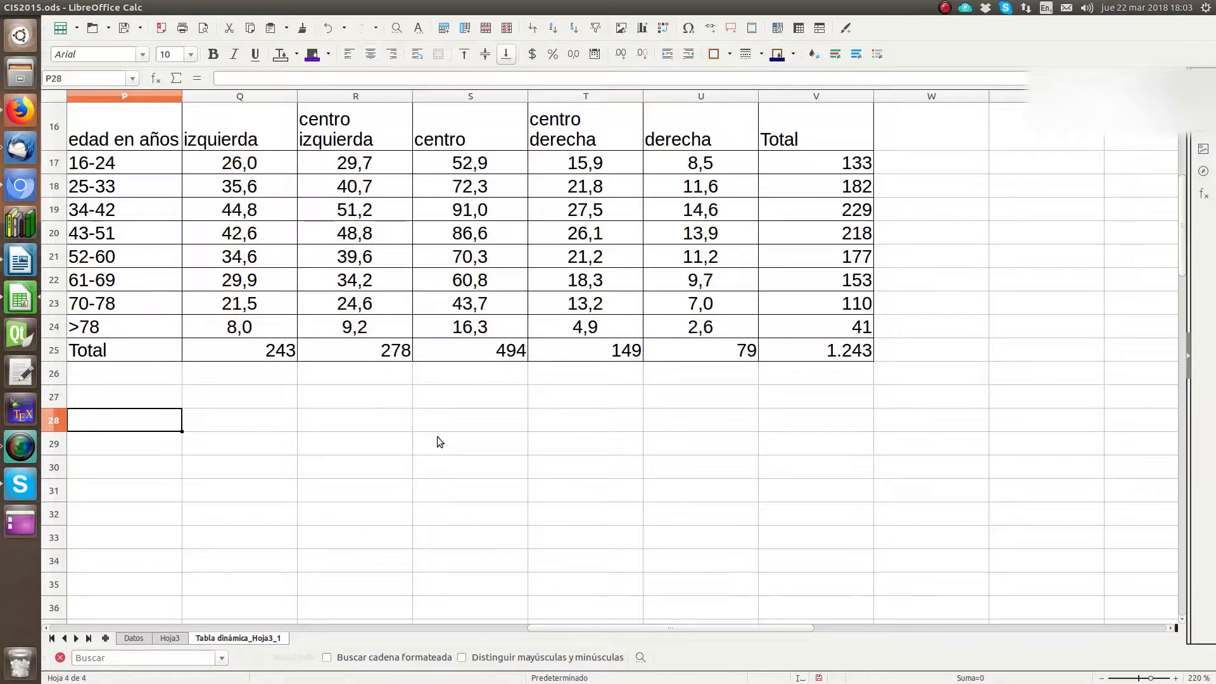
pyautogui.write('Chi-')
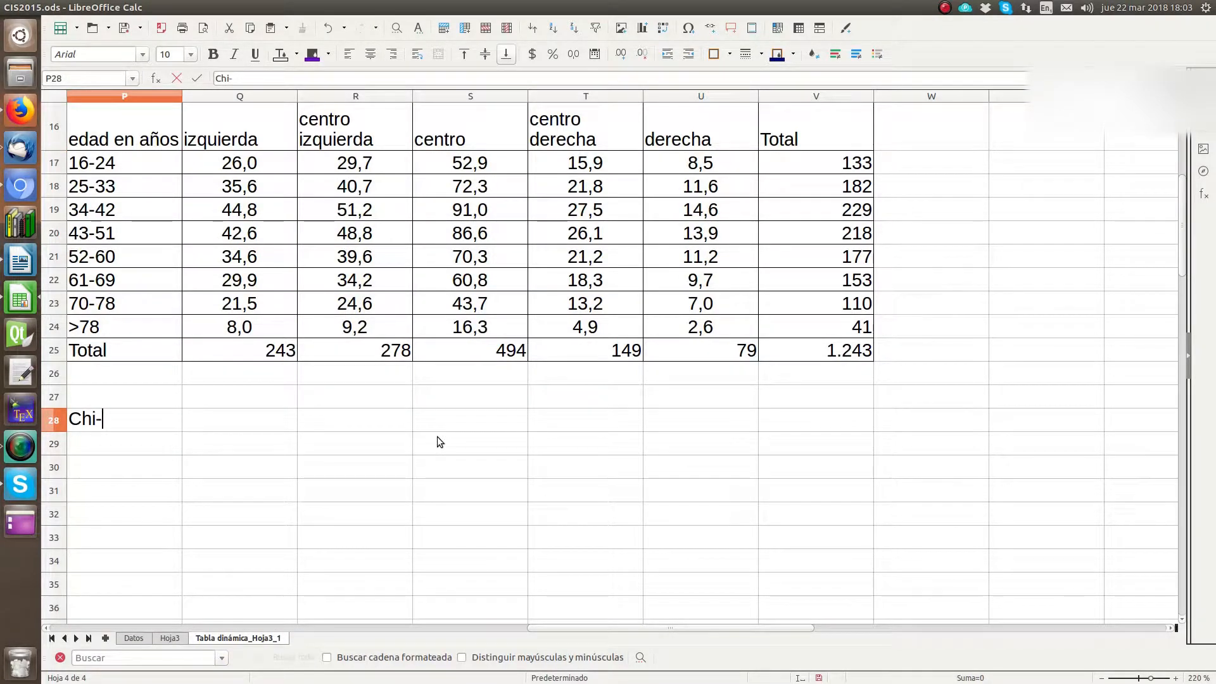
pyautogui.write('cuadrado')
pyautogui.press('Return')
pyautogui.press('Up')
pyautogui.press('Up')
pyautogui.press('Up')
pyautogui.press('Up')
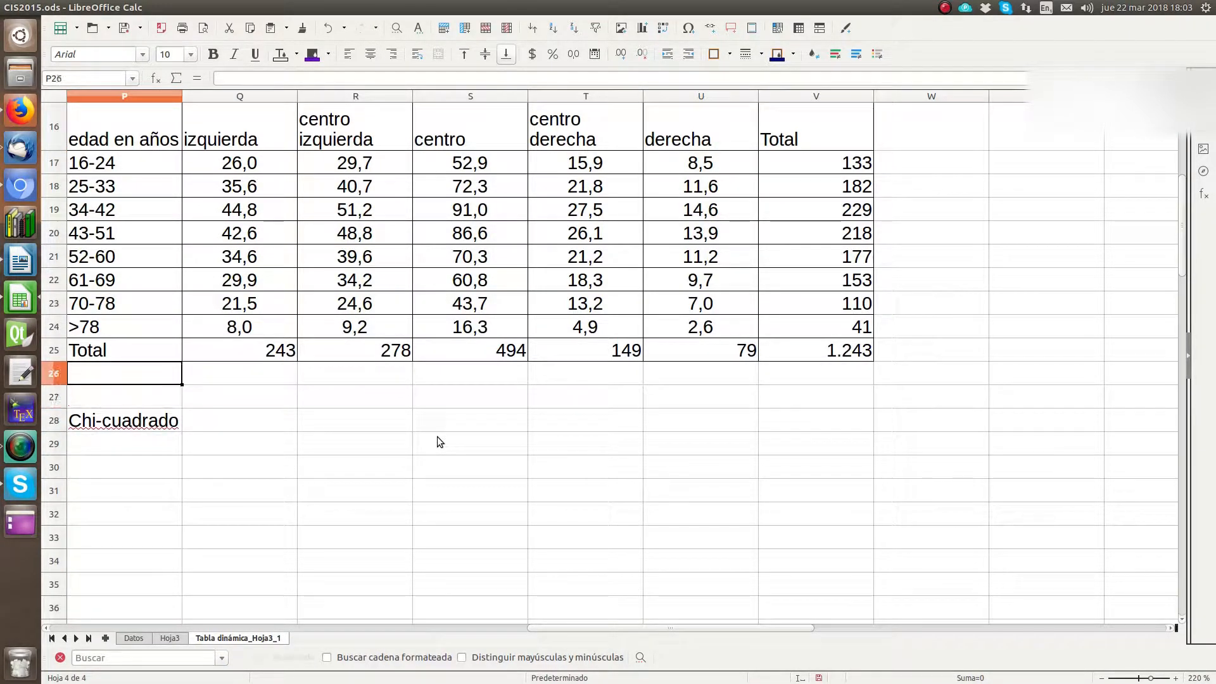
pyautogui.scroll(2, 437, 435)
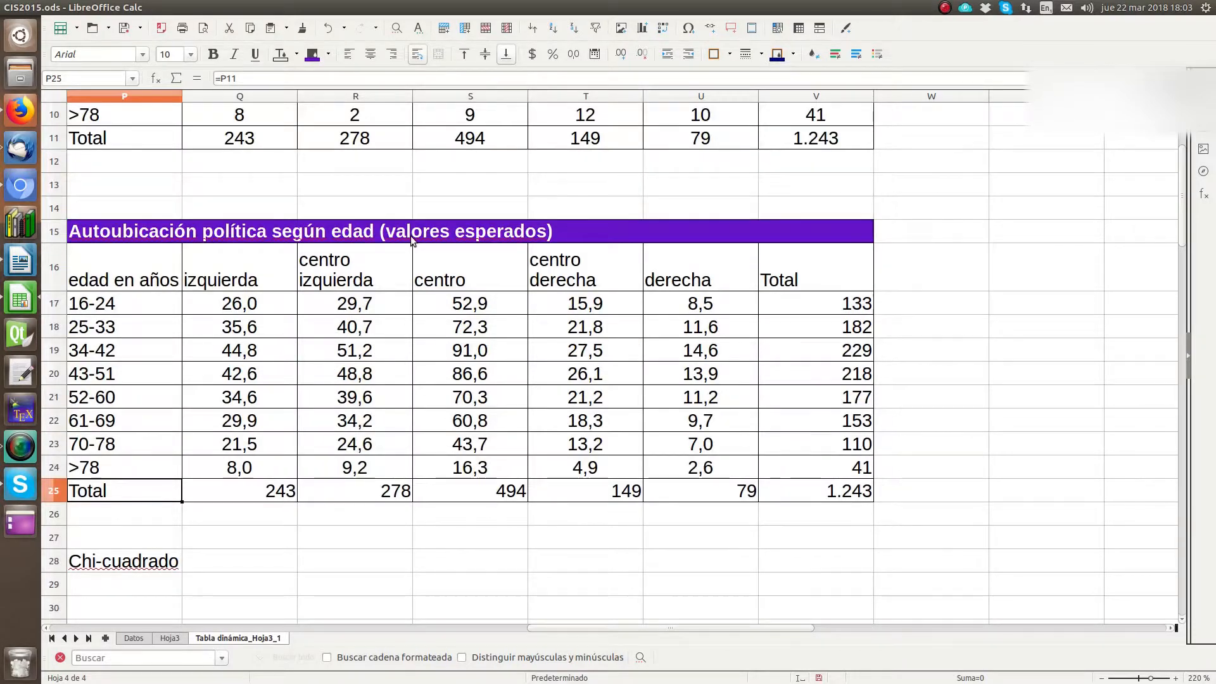
pyautogui.moveTo(410, 236); pyautogui.dragTo(412, 500)
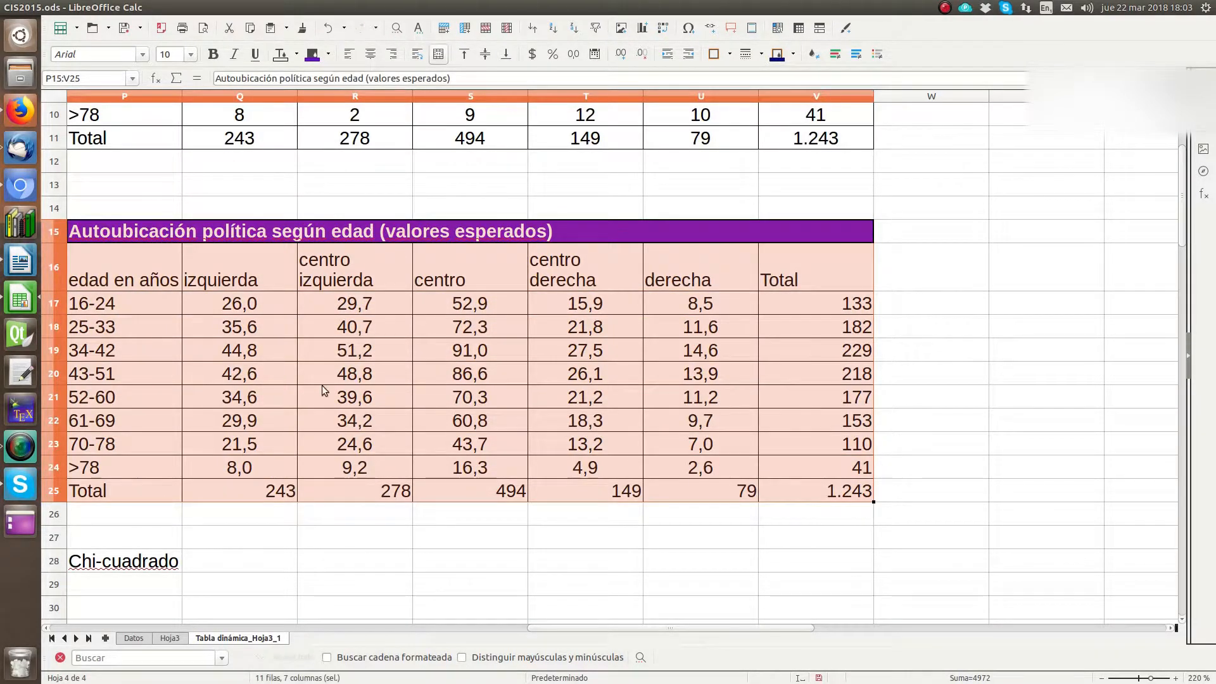
pyautogui.click(99, 12)
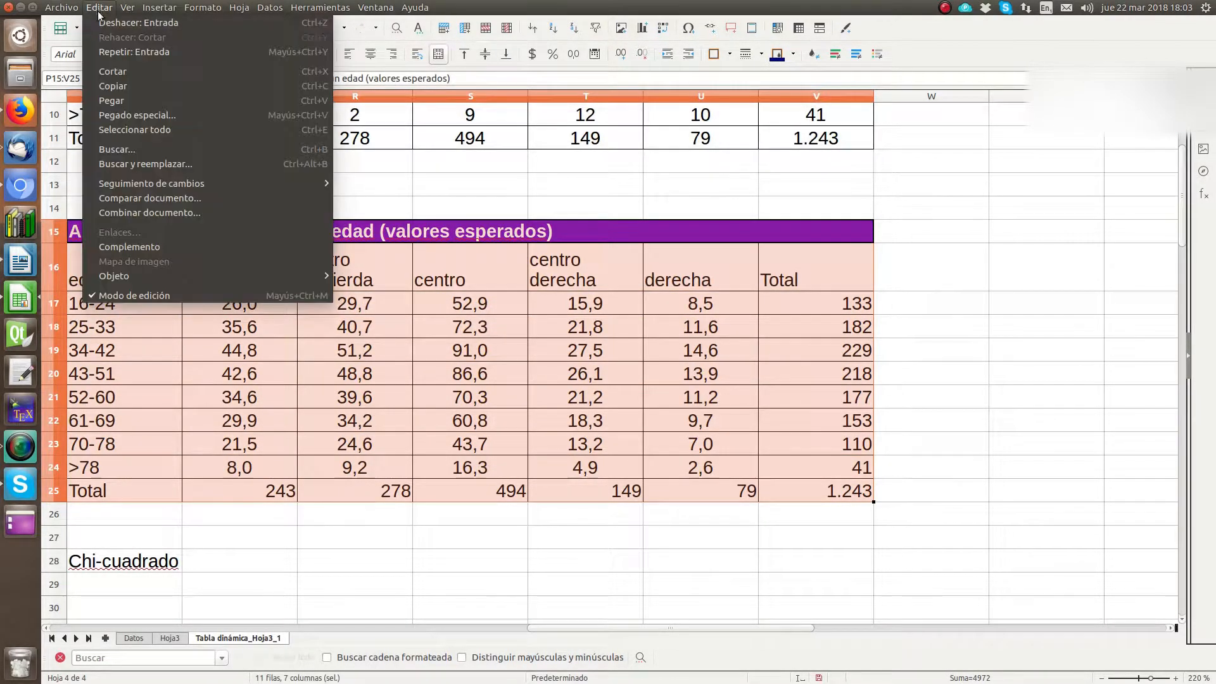
pyautogui.click(108, 68)
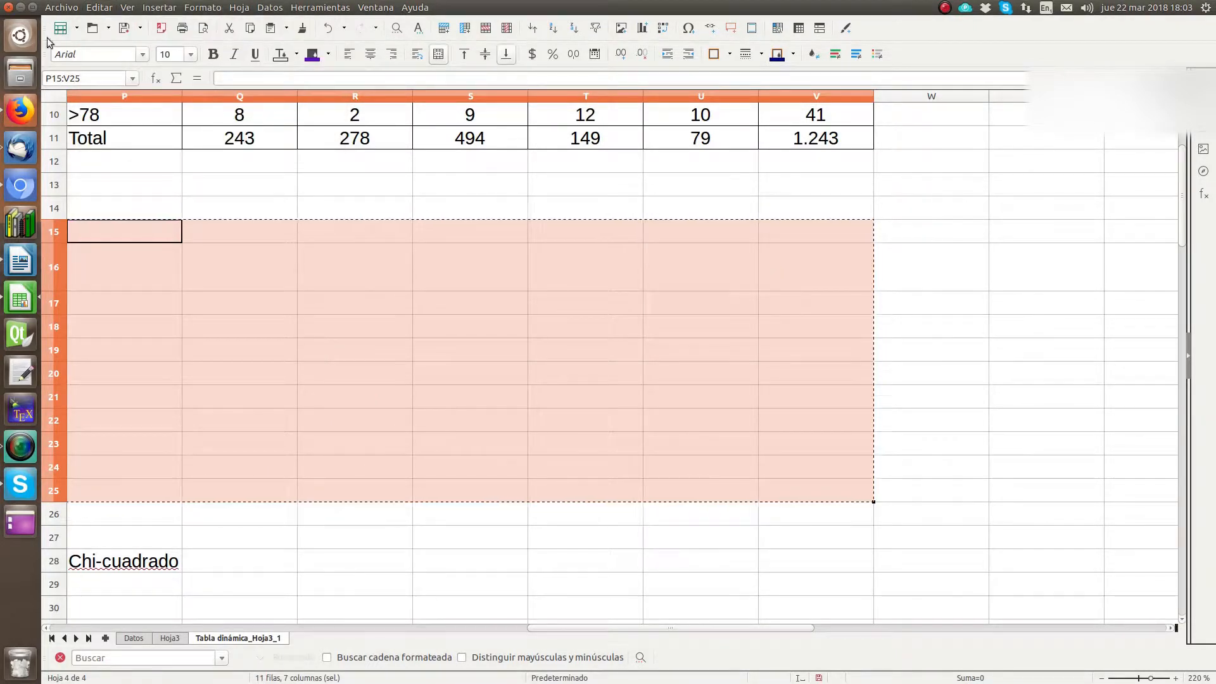
pyautogui.click(94, 8)
pyautogui.click(247, 26)
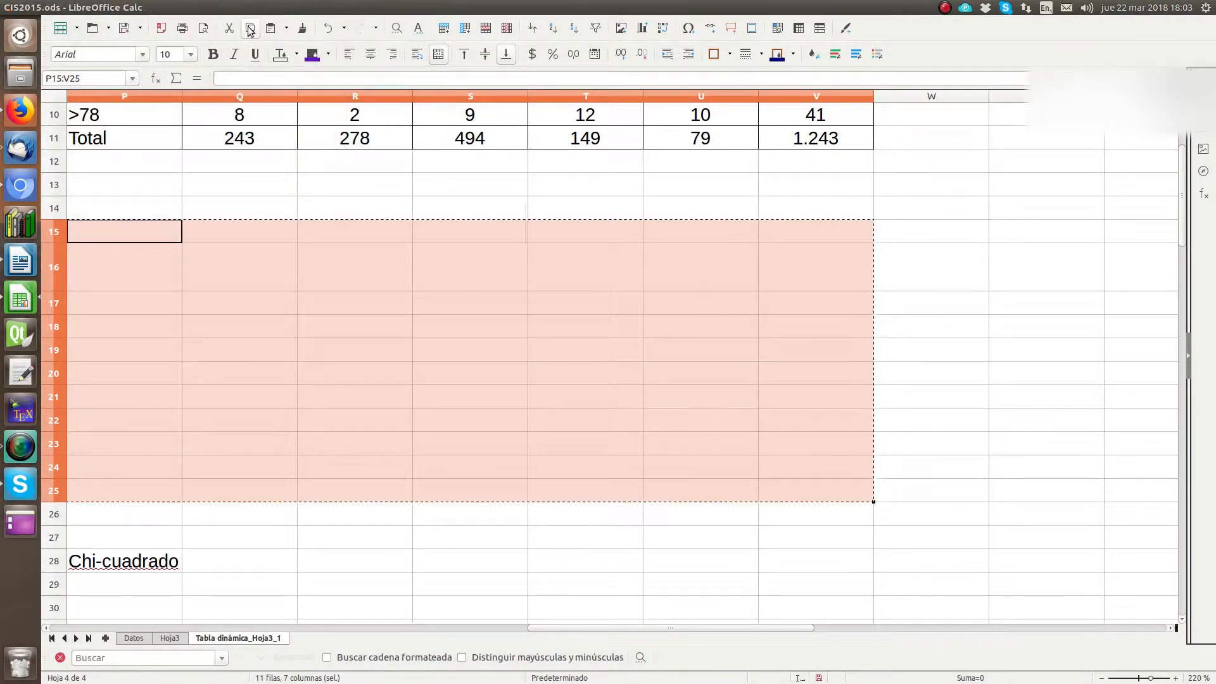
pyautogui.click(327, 28)
# Step: Copy the expected values table P15:V25 and paste it into the Writer report below "Los valores esperados en caso de independencia son:"
pyautogui.click(98, 9)
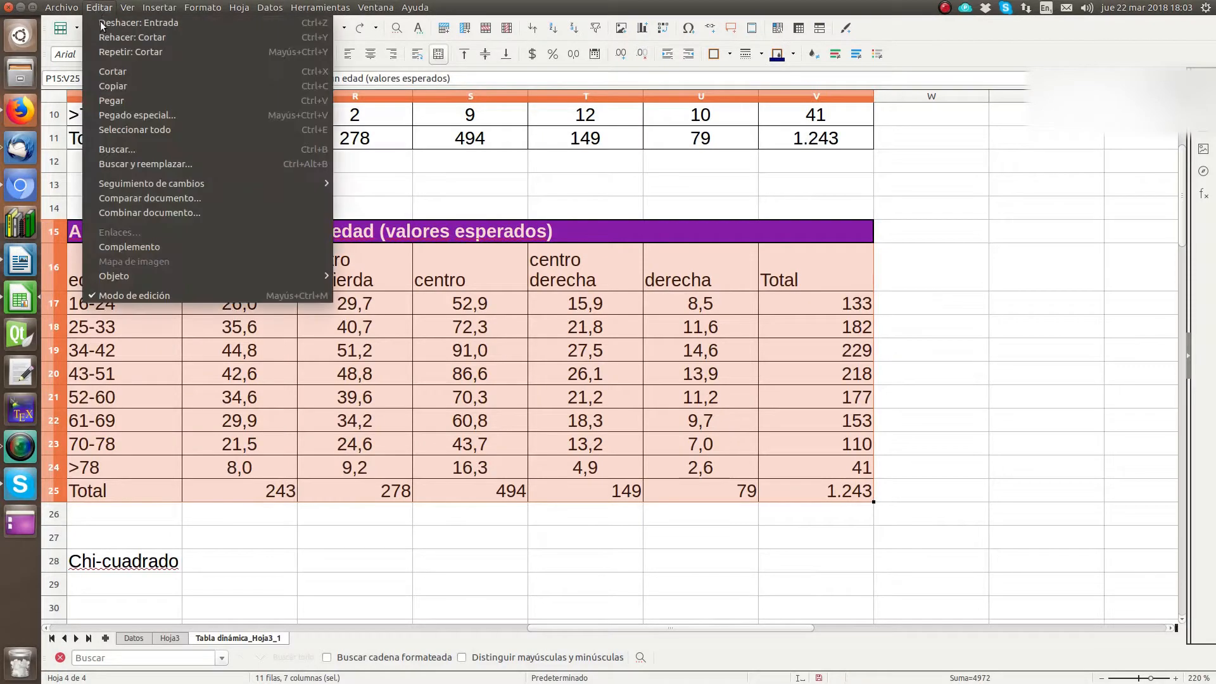
pyautogui.click(112, 85)
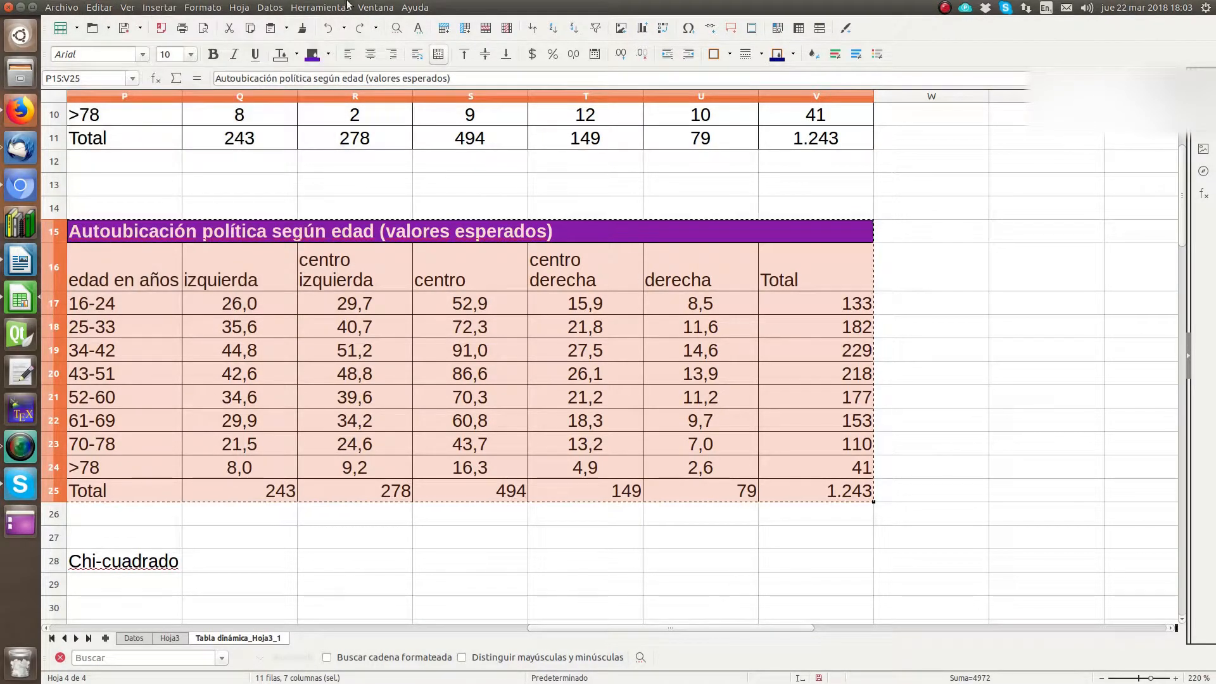
pyautogui.click(23, 266)
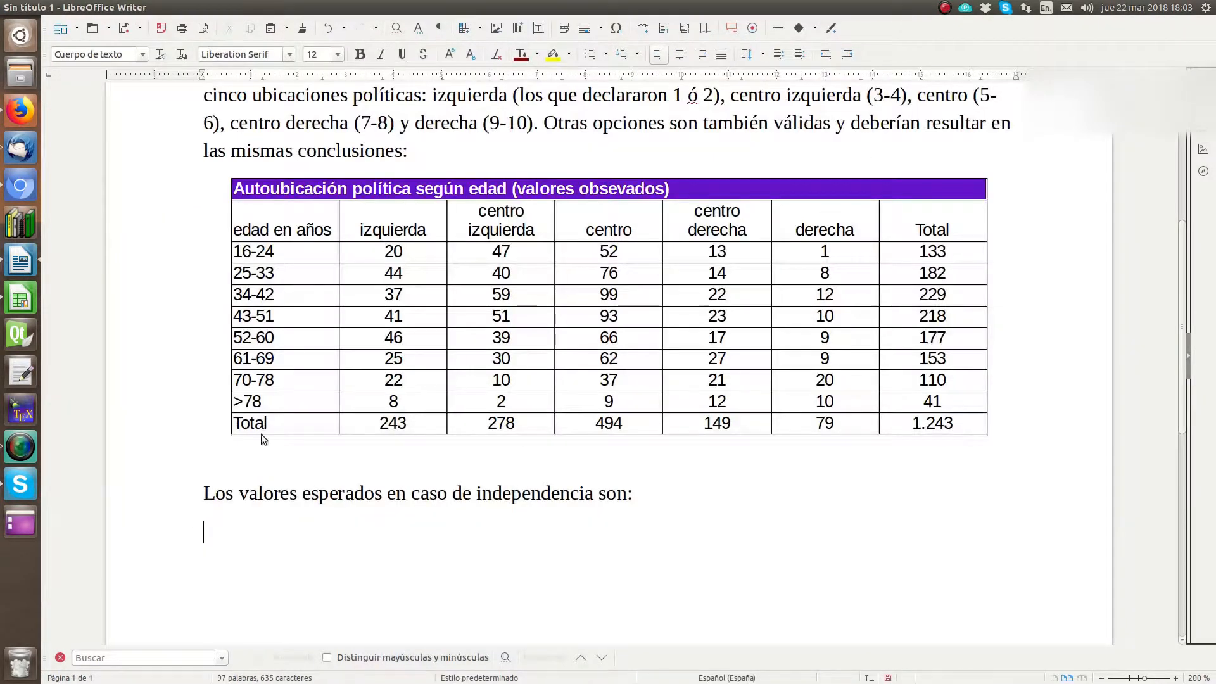
pyautogui.click(99, 7)
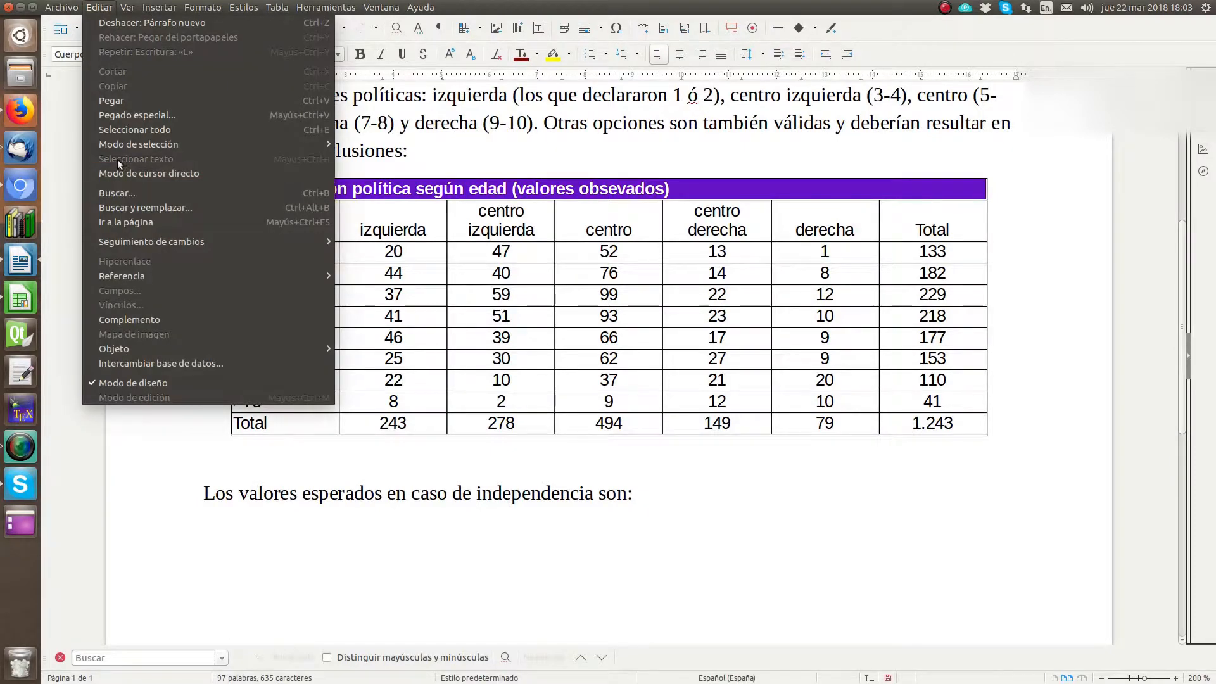
pyautogui.click(120, 103)
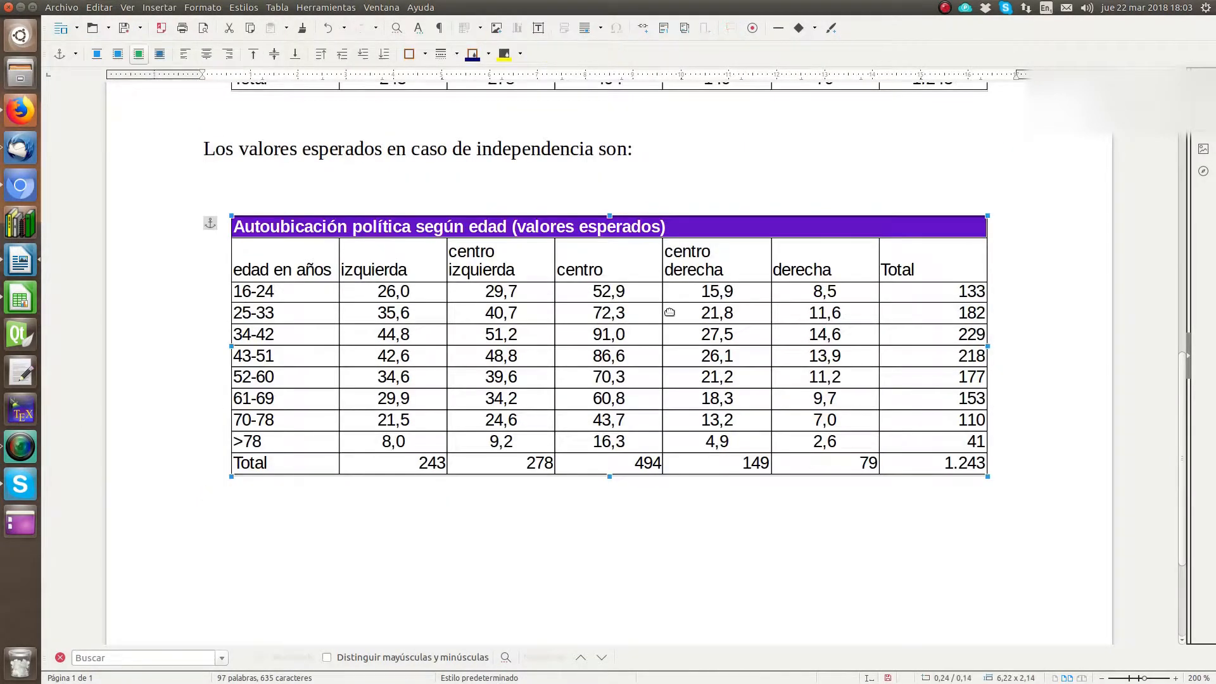
# Step: Remove the blank lines above the expected values table and below the observed values table in the report
pyautogui.scroll(5, 475, 380)
pyautogui.click(476, 487)
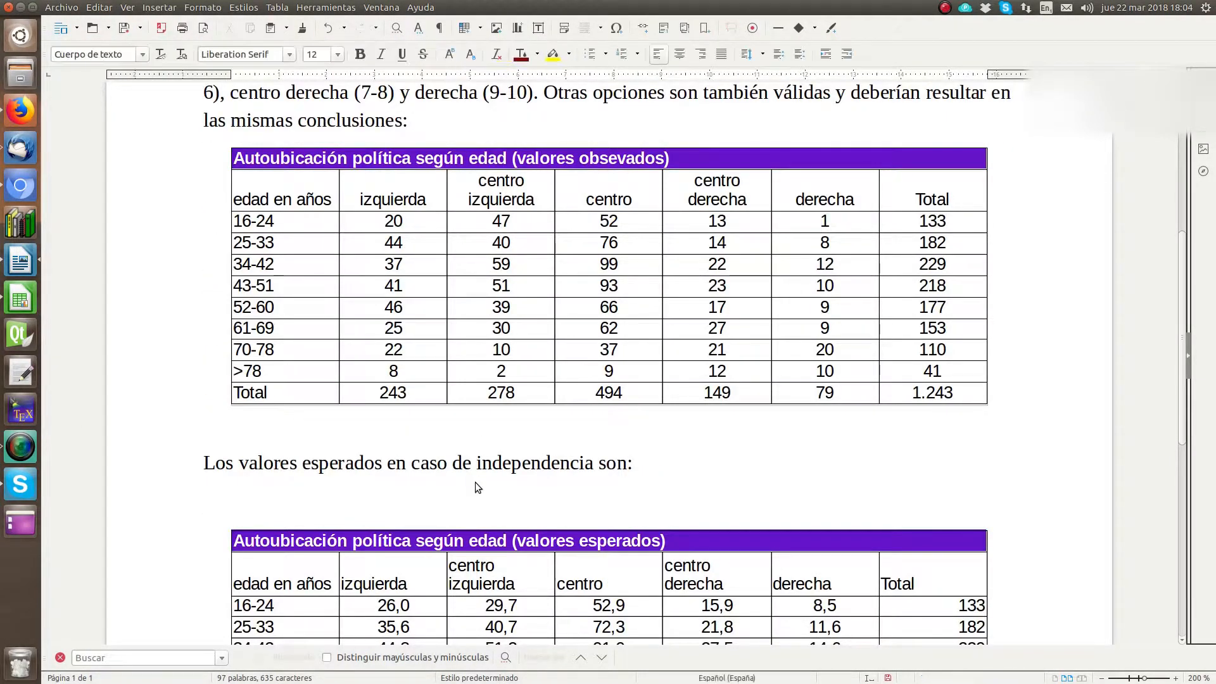
pyautogui.press('BackSpace')
pyautogui.click(384, 428)
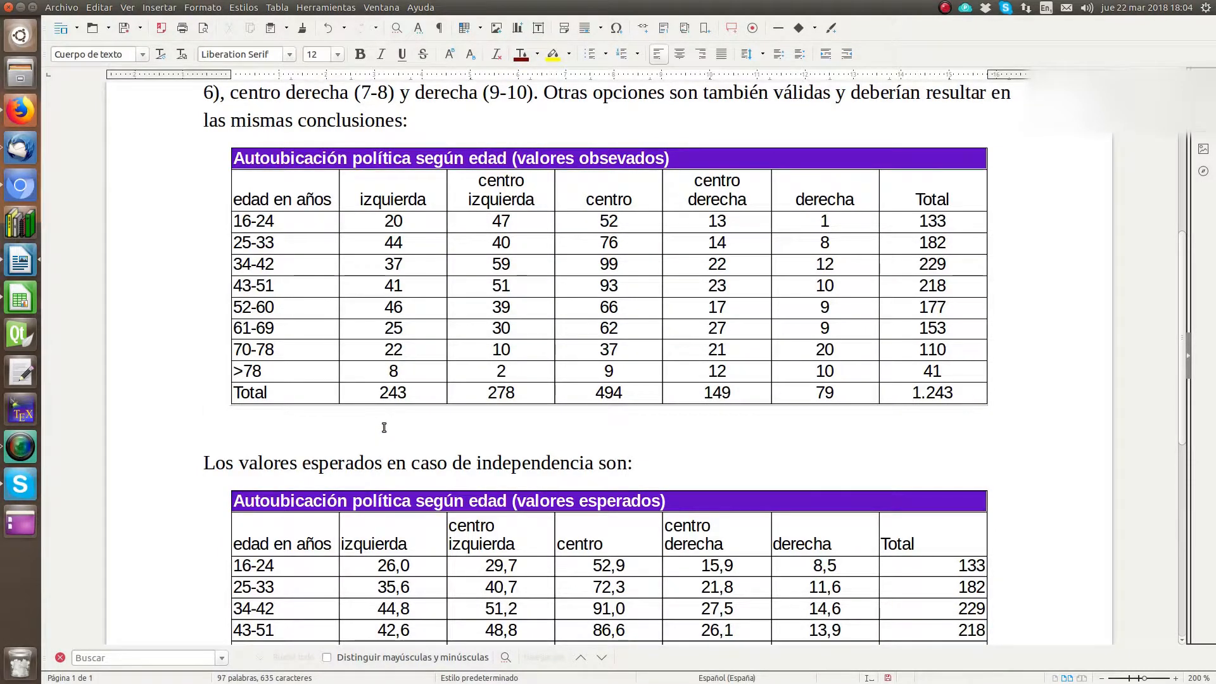
pyautogui.press('BackSpace')
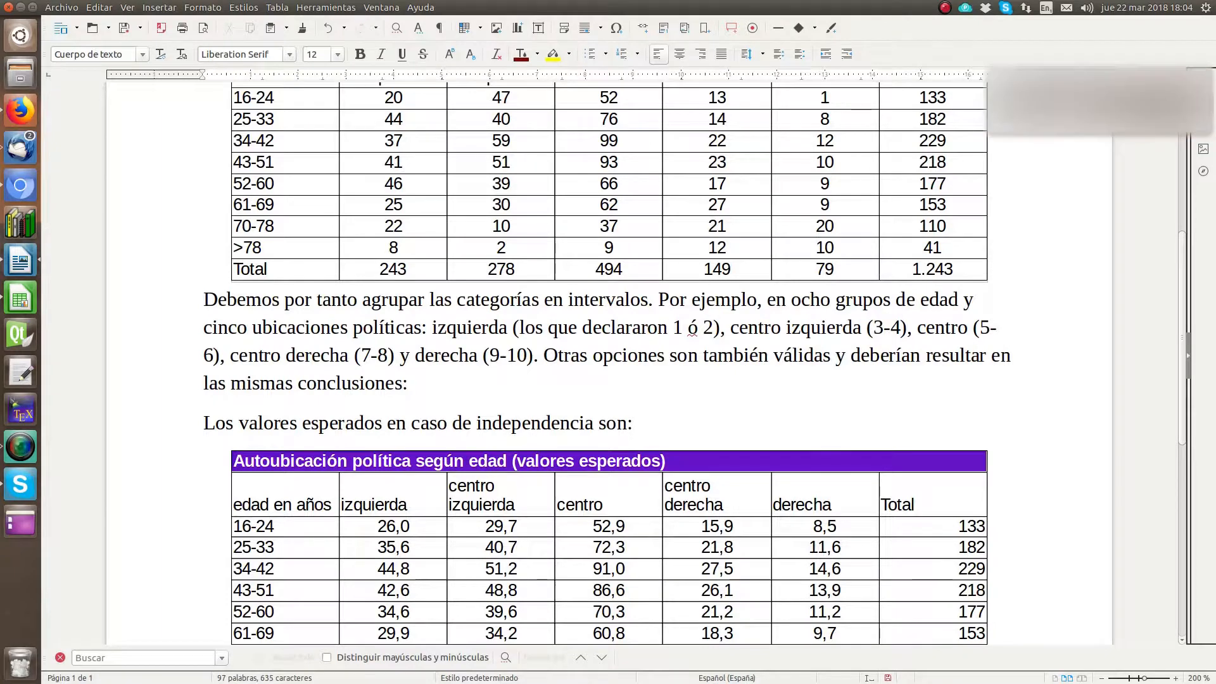
pyautogui.press('Left')
pyautogui.press('Left')
pyautogui.press('Left')
pyautogui.press('Left')
pyautogui.press('Left')
pyautogui.press('Left')
pyautogui.press('Left')
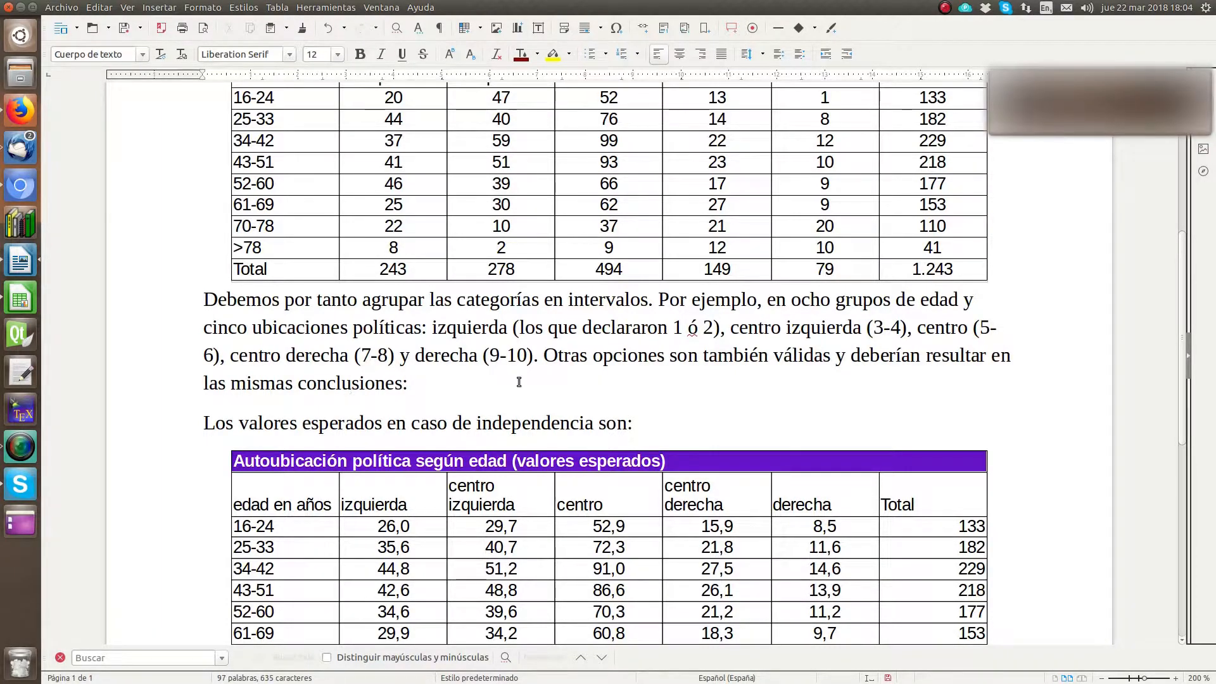
pyautogui.click(452, 403)
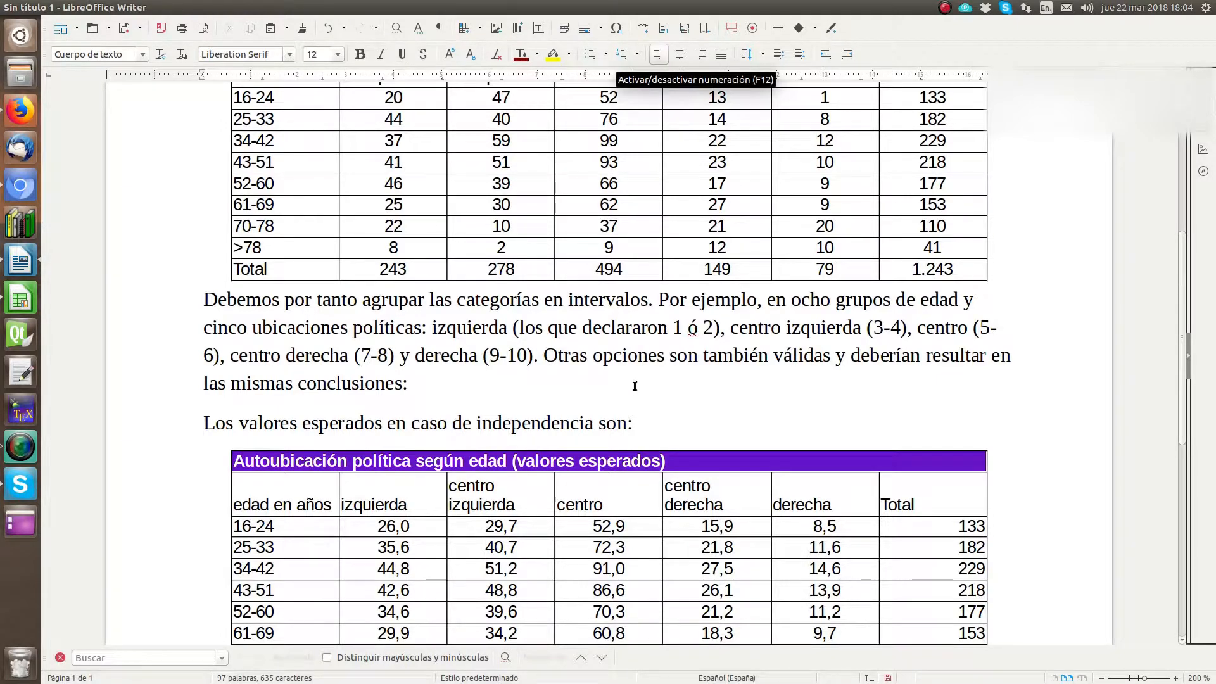
# Step: Review the report's layout, checking where the observed and expected values tables sit relative to their text
pyautogui.scroll(8, 634, 378)
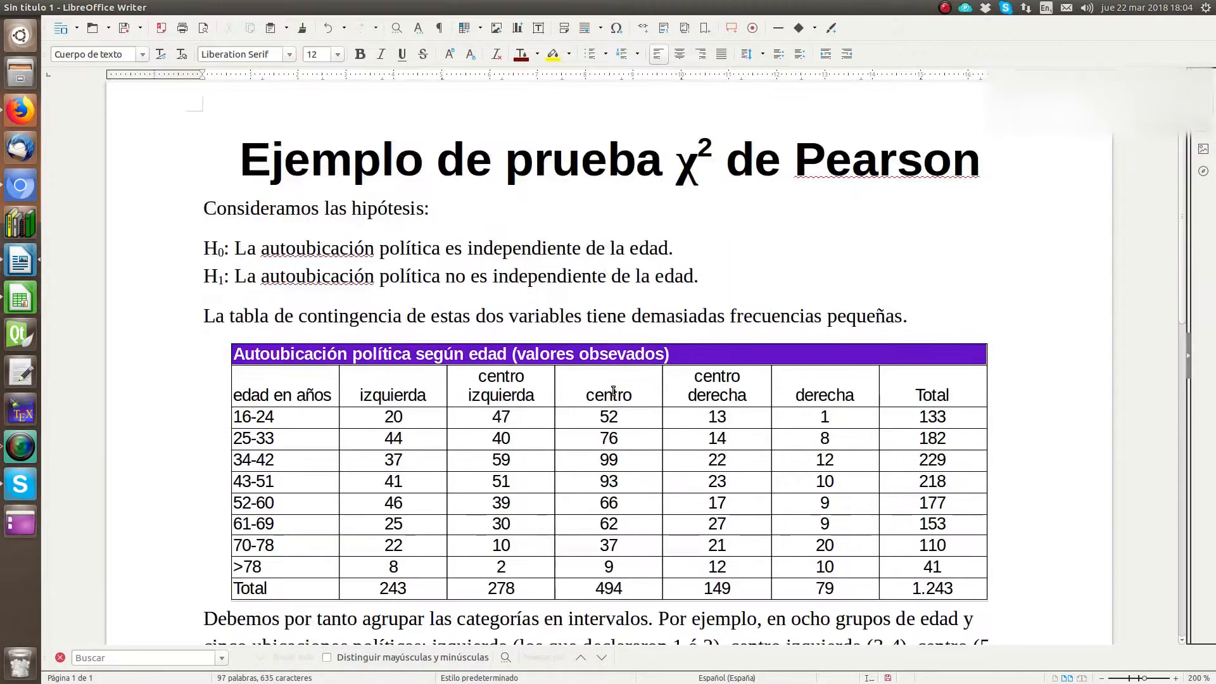
pyautogui.scroll(-8, 634, 378)
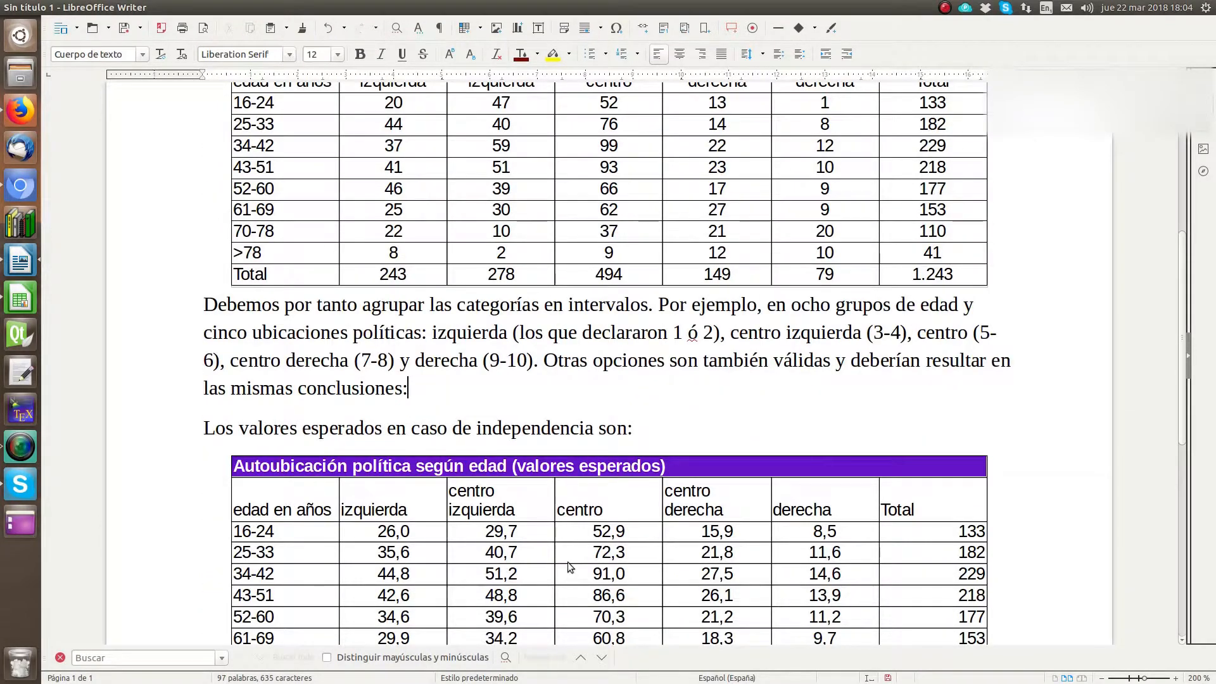
pyautogui.scroll(3, 567, 561)
pyautogui.scroll(-3, 602, 509)
pyautogui.scroll(2, 579, 370)
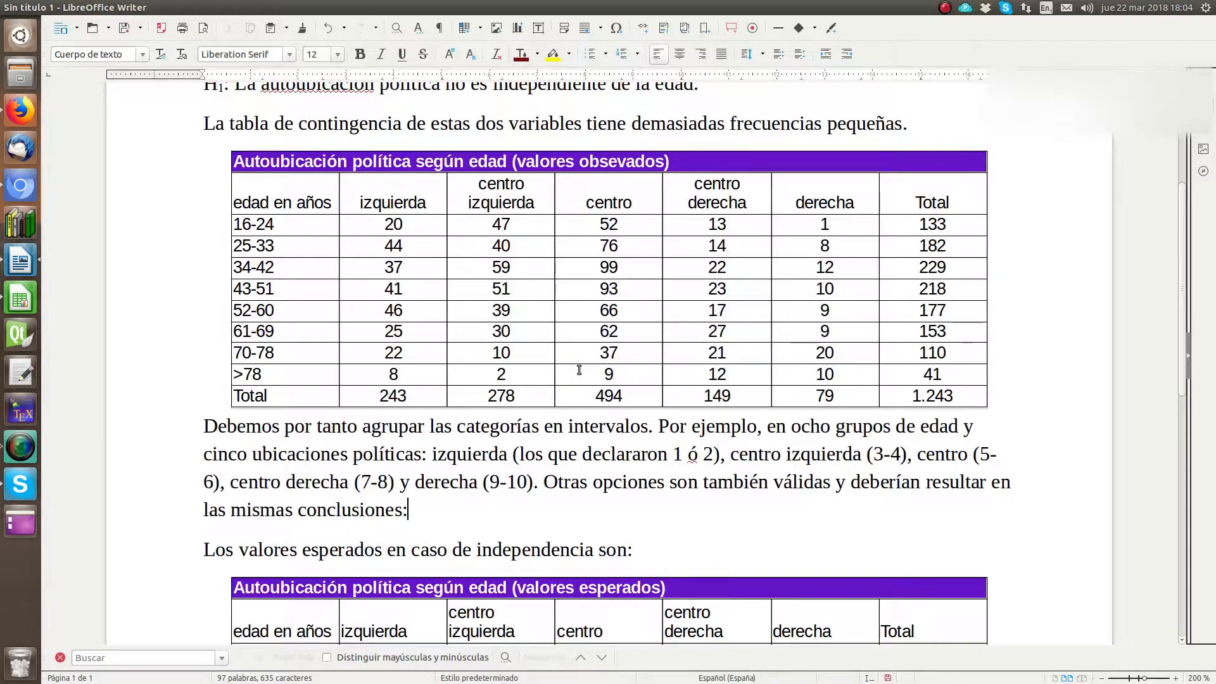
pyautogui.scroll(-6, 578, 370)
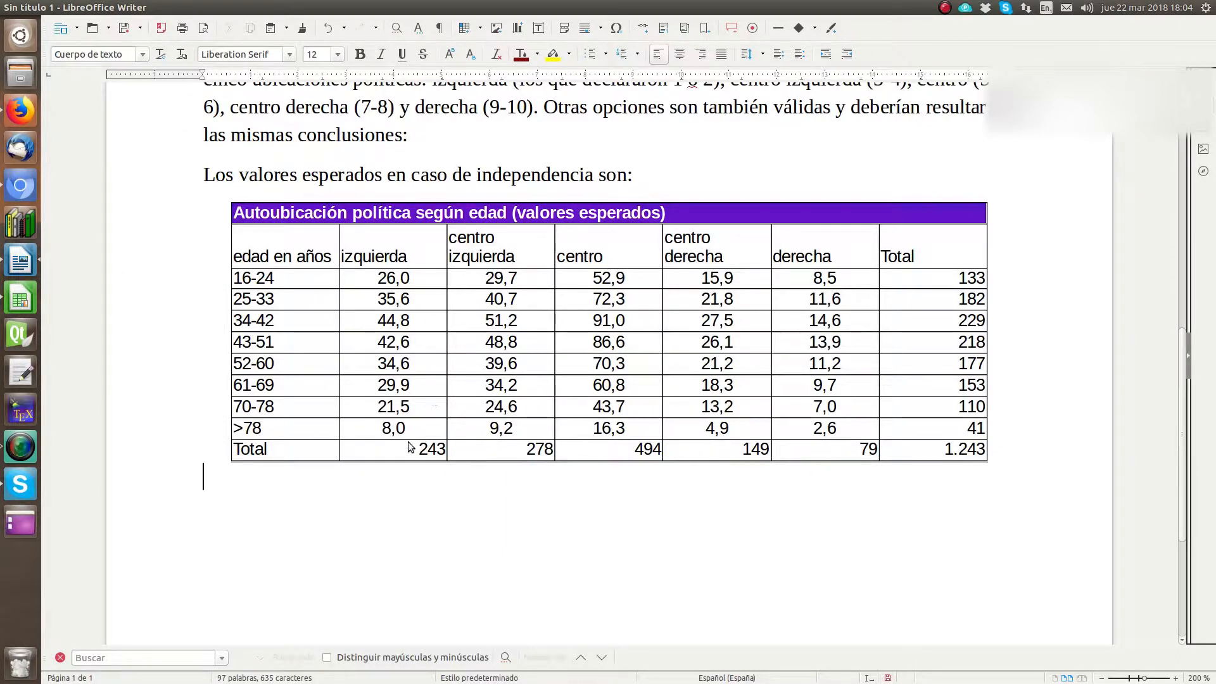
# Step: Switch to Calc and centre the expected values table's headings, values and totals in Q16:V25 horizontally
pyautogui.click(21, 303)
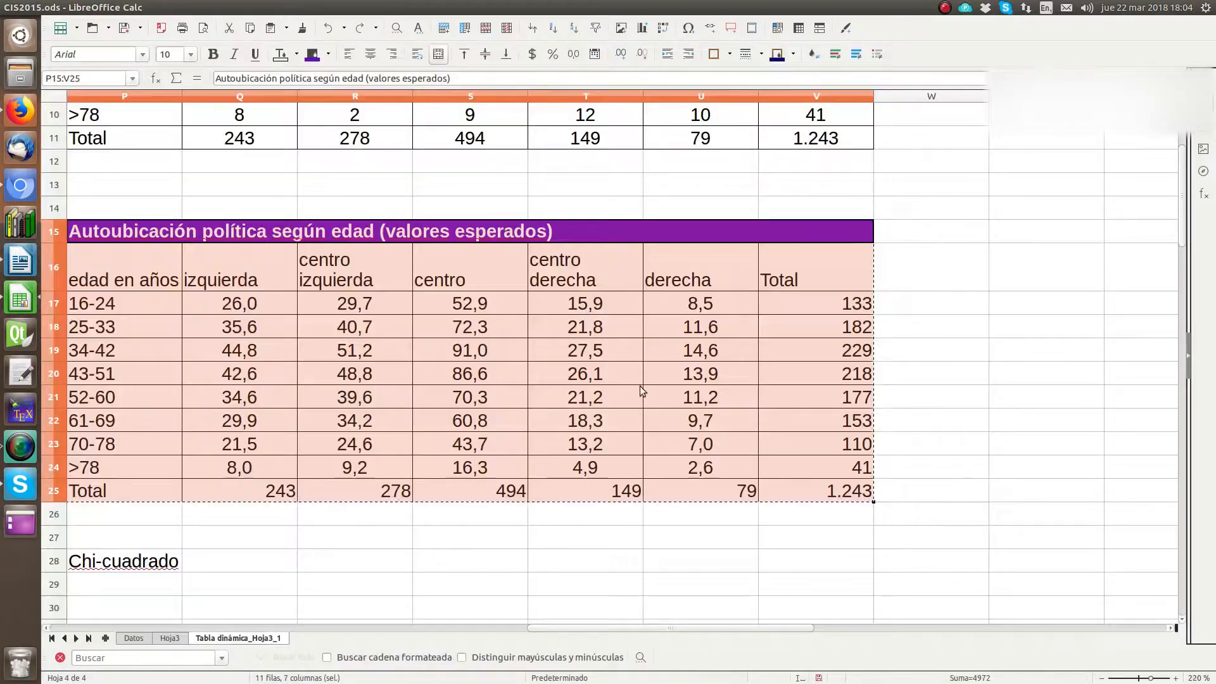
pyautogui.click(645, 538)
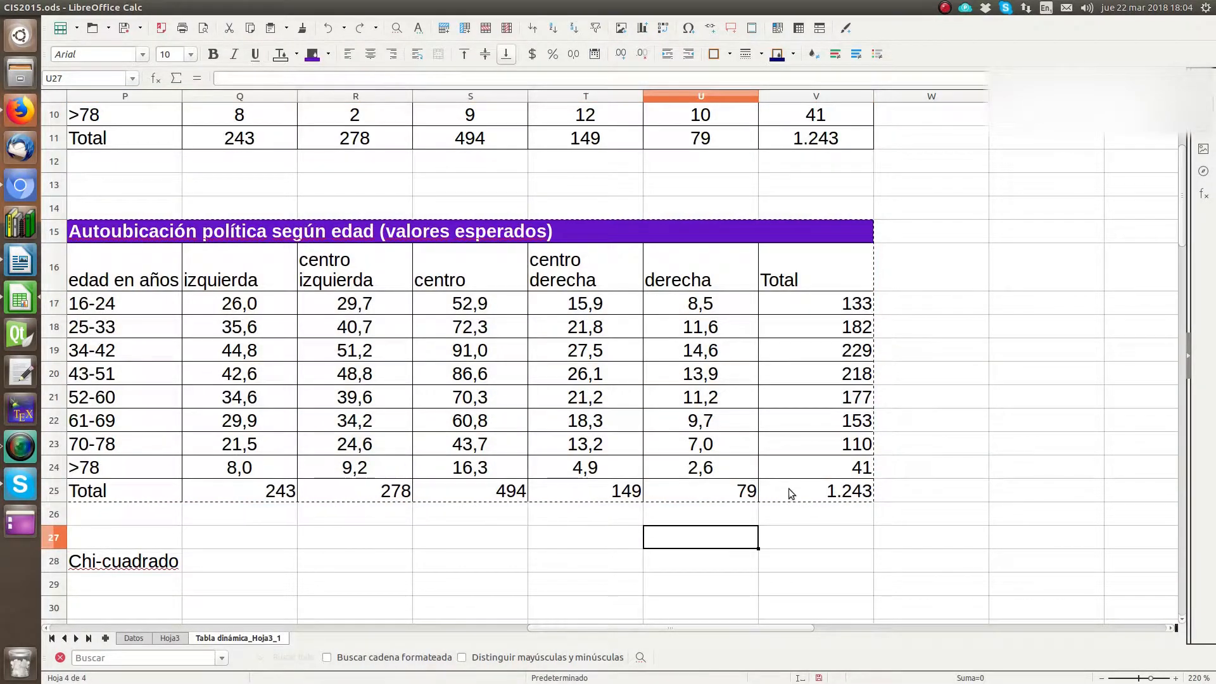
pyautogui.moveTo(789, 489); pyautogui.dragTo(250, 284)
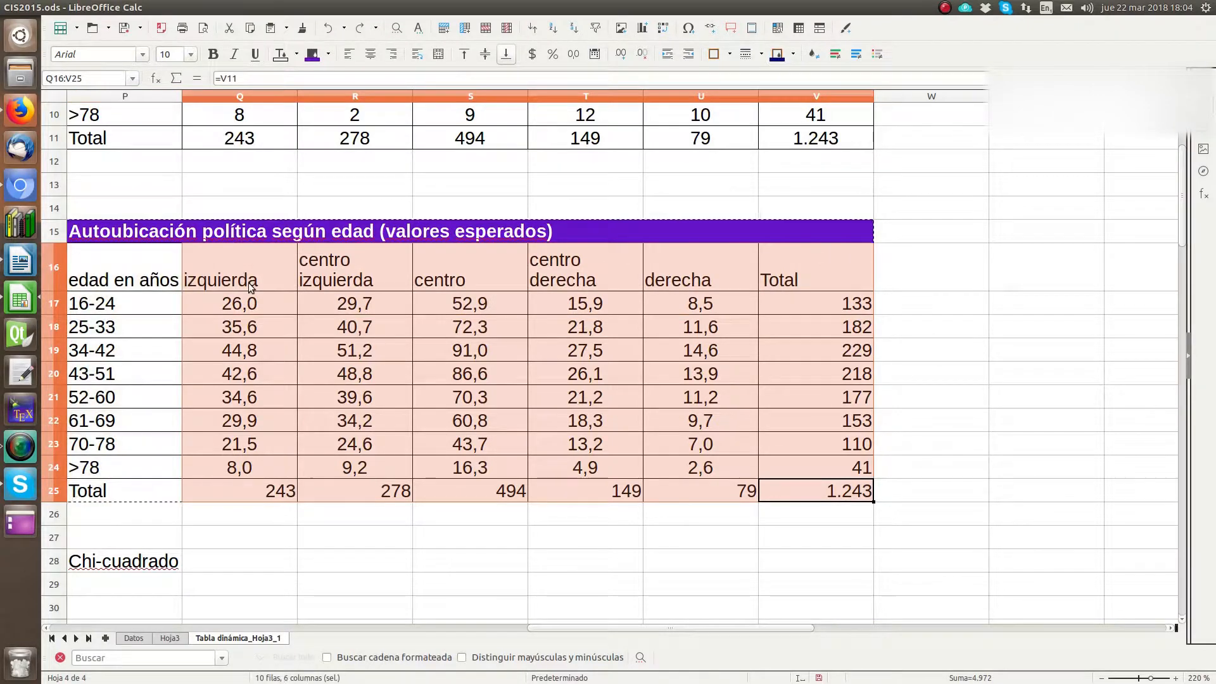
pyautogui.click(371, 53)
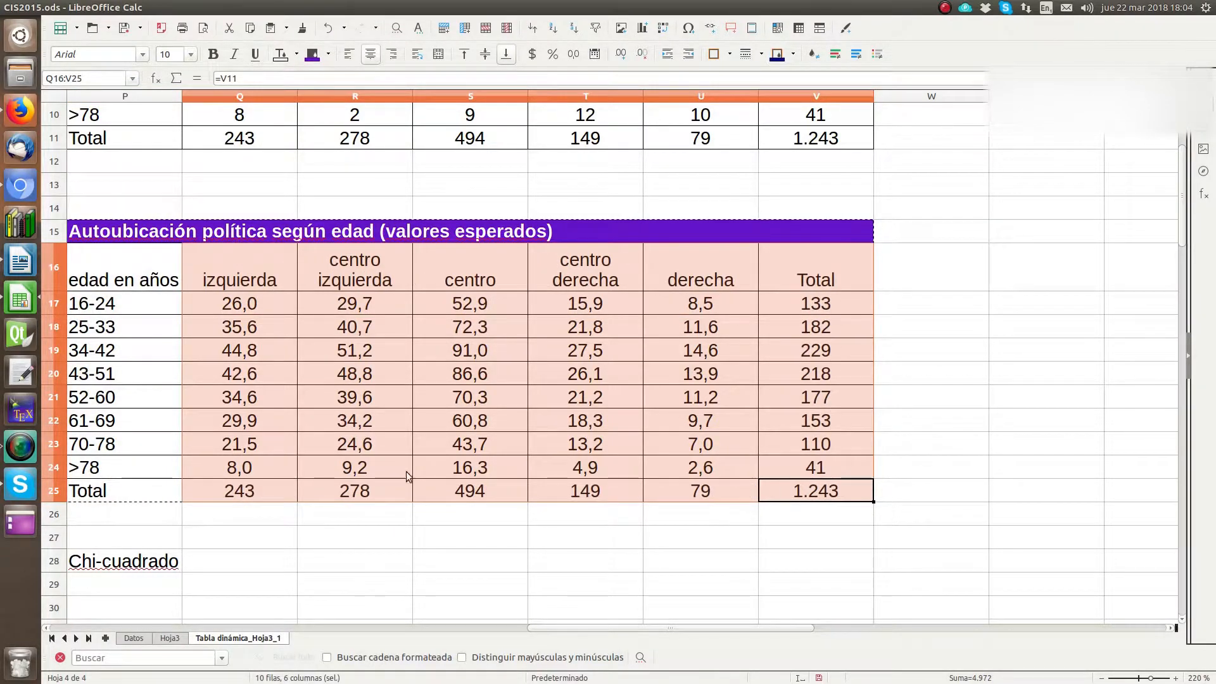
pyautogui.click(420, 511)
# Step: Copy the centred expected values table P15:V25 and replace the earlier pasted copy in the Writer report with it
pyautogui.moveTo(831, 494); pyautogui.dragTo(161, 223)
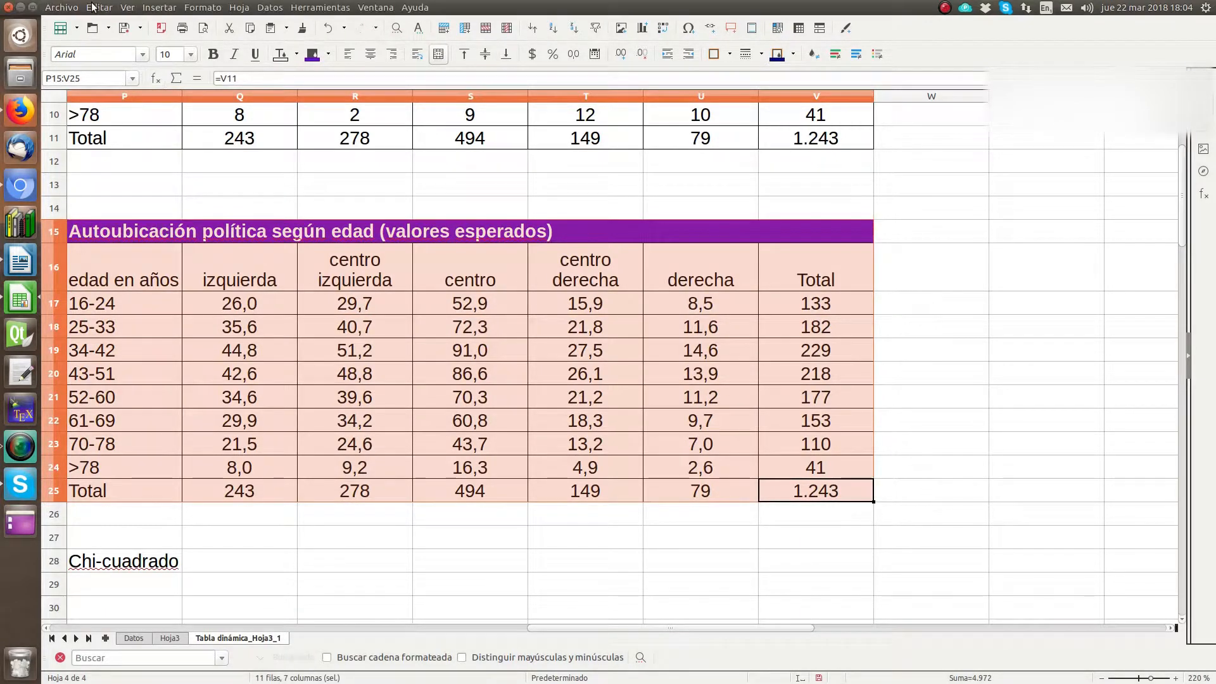
pyautogui.click(95, 7)
pyautogui.click(123, 85)
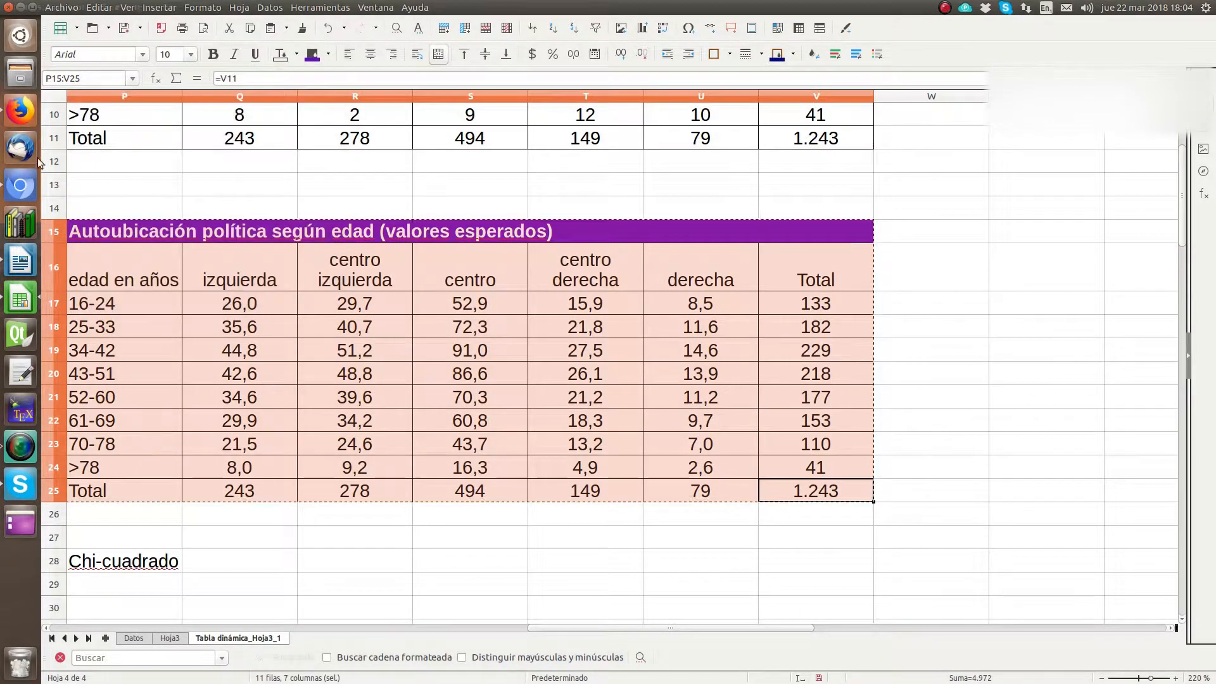
pyautogui.click(21, 261)
pyautogui.click(467, 393)
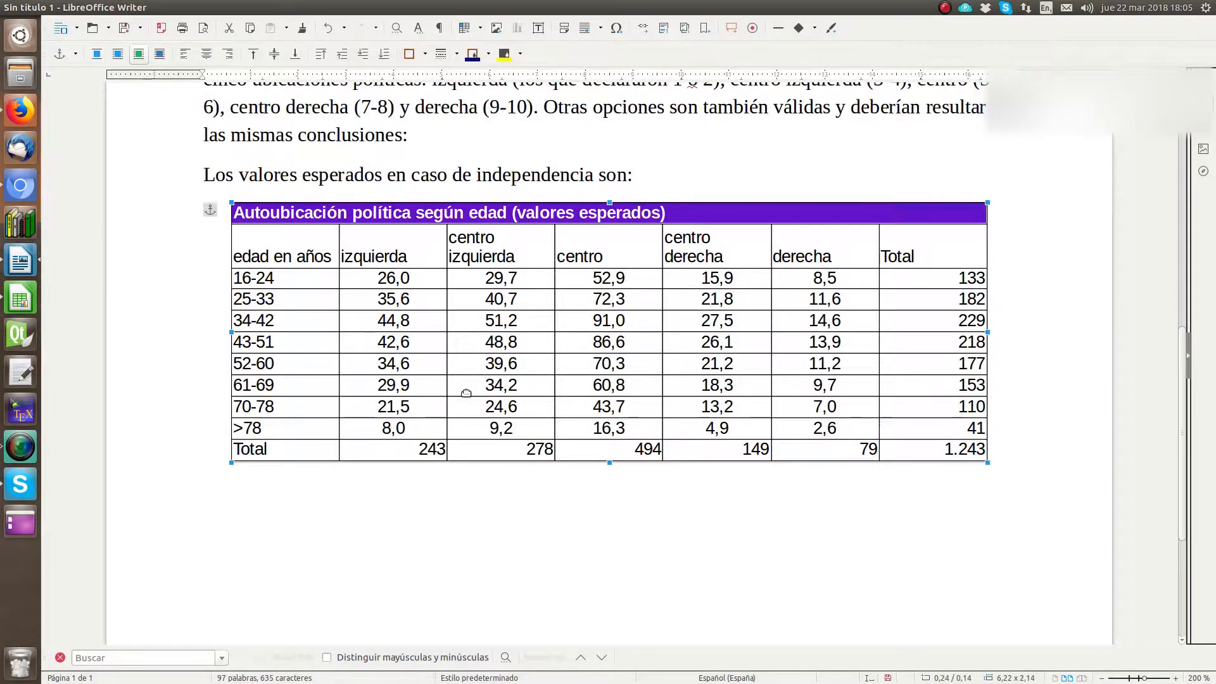
pyautogui.press('Delete')
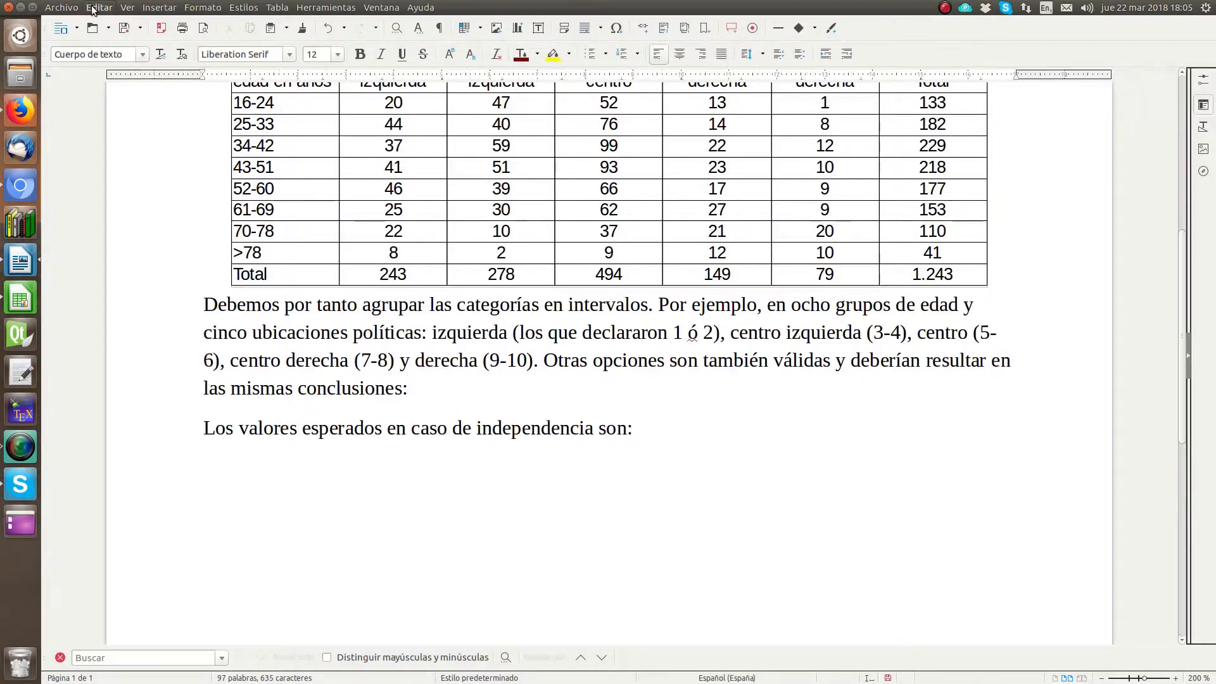
pyautogui.click(93, 7)
pyautogui.click(118, 104)
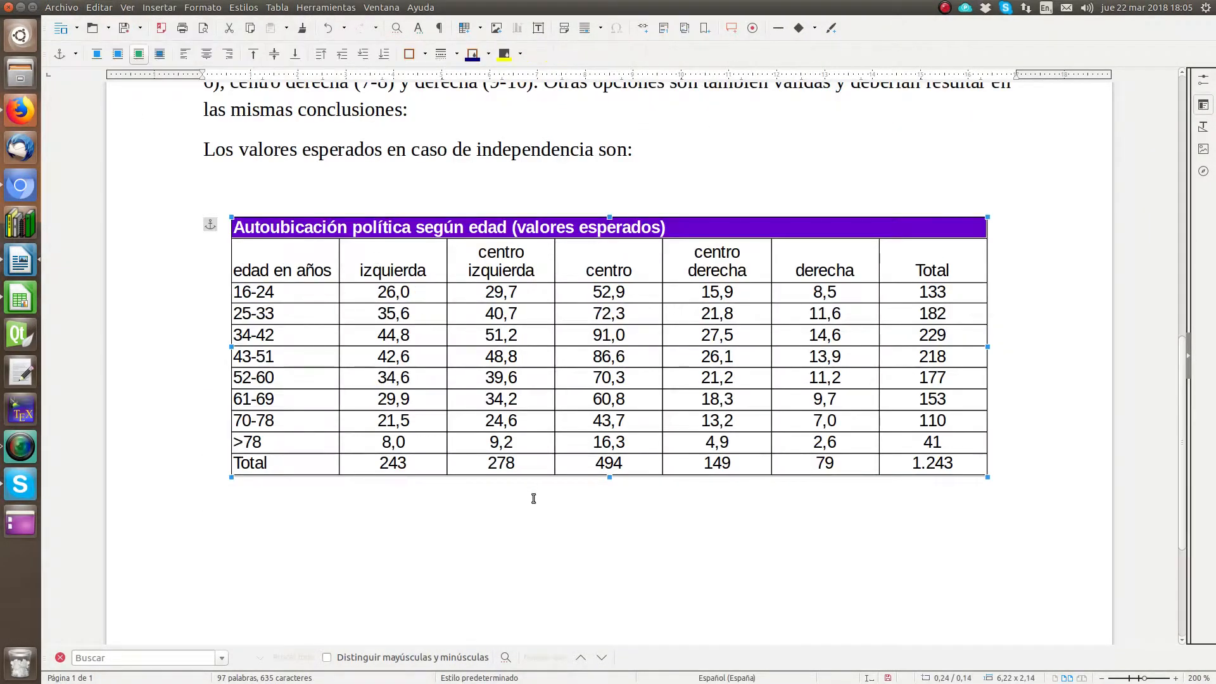
pyautogui.click(454, 549)
pyautogui.scroll(5, 452, 495)
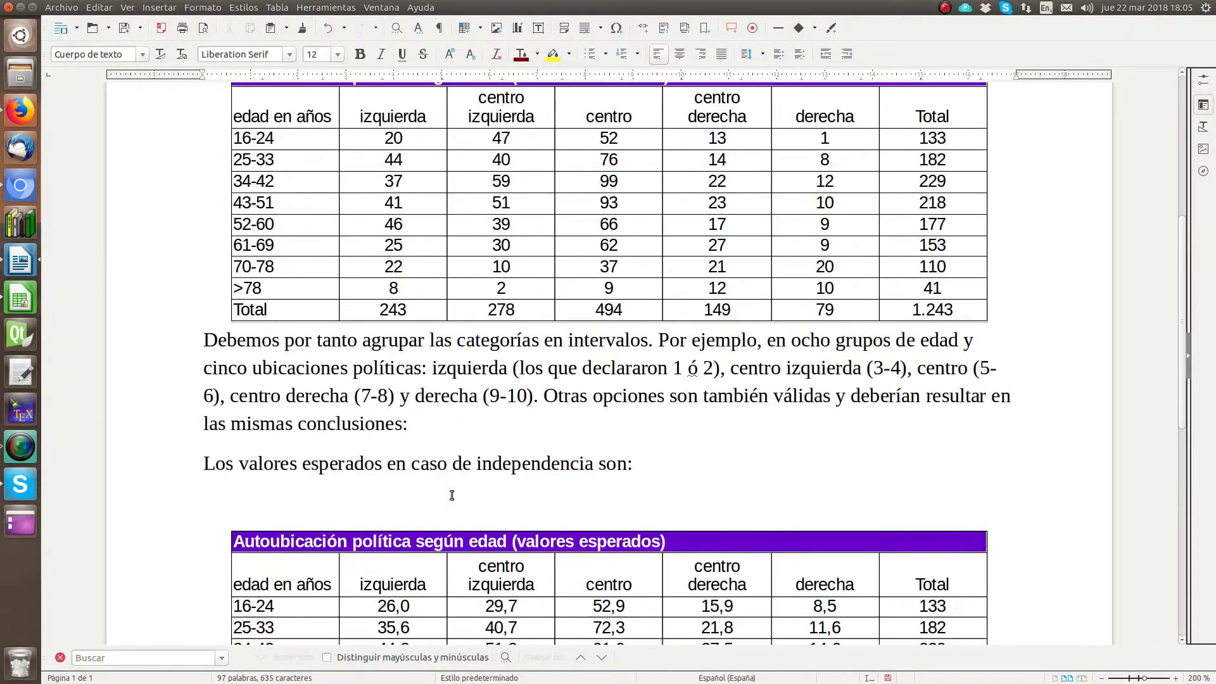
pyautogui.scroll(-5, 452, 495)
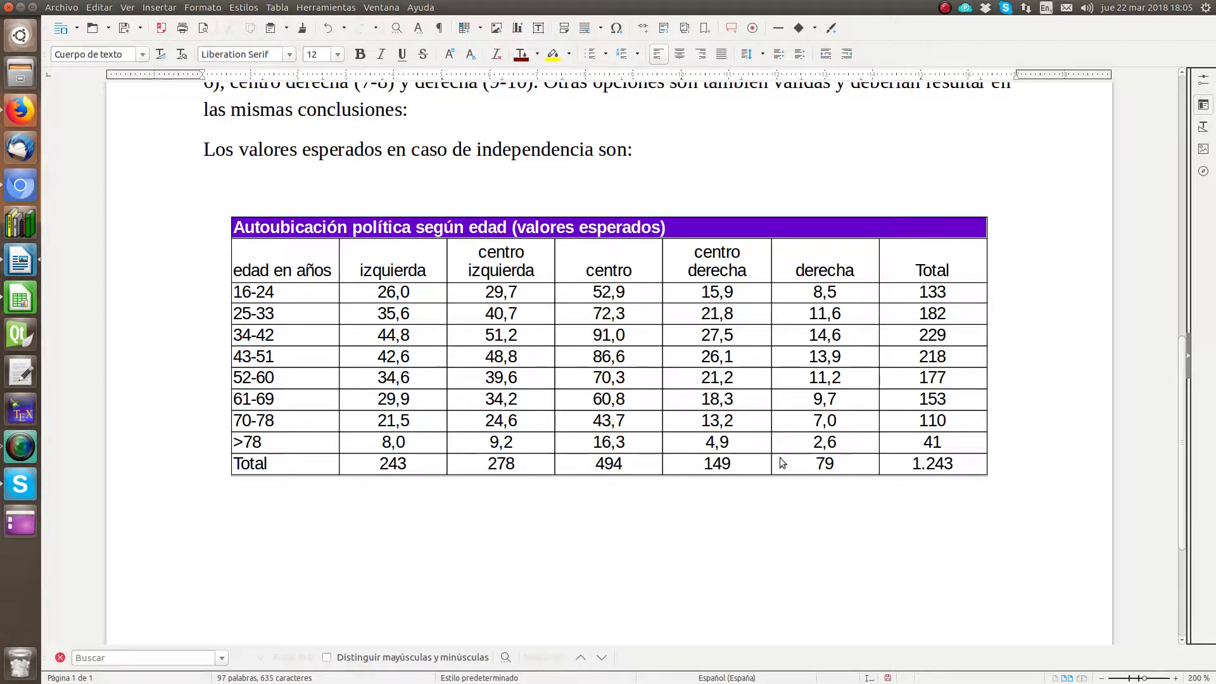
# Step: Write "Como vemos, solo existen dos celdas con valores esperados menores que 5" below the expected values table
pyautogui.click(448, 517)
pyautogui.write('Como vemos')
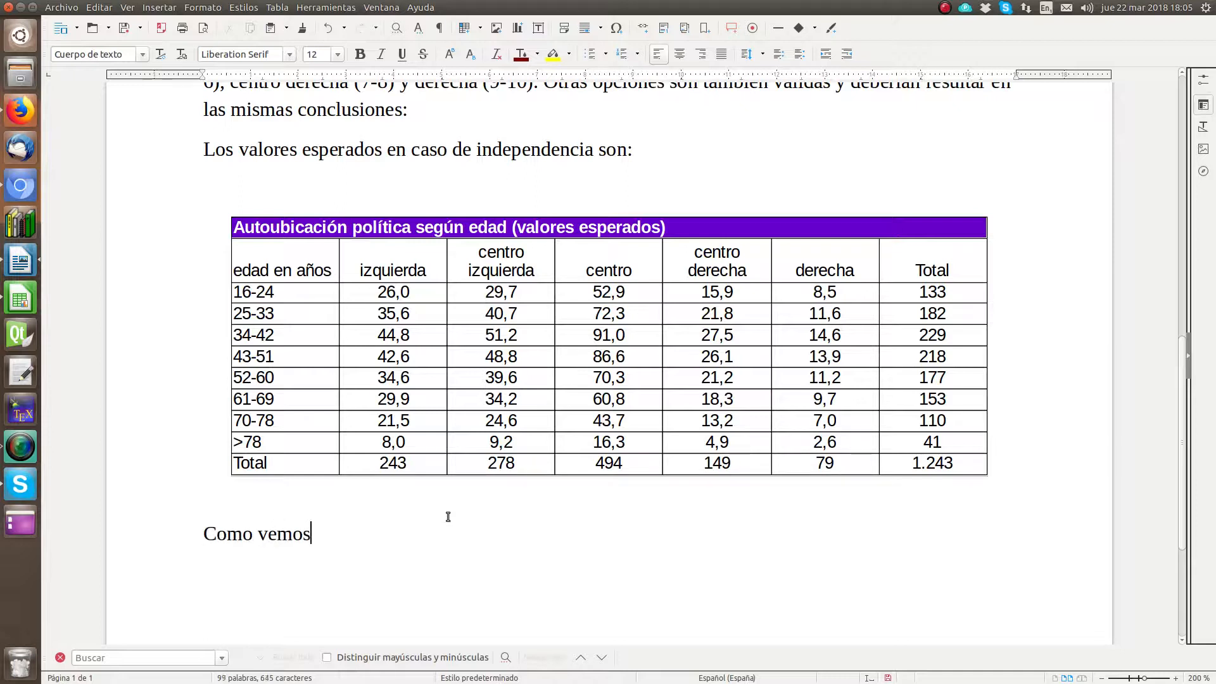
pyautogui.write(', solo existe')
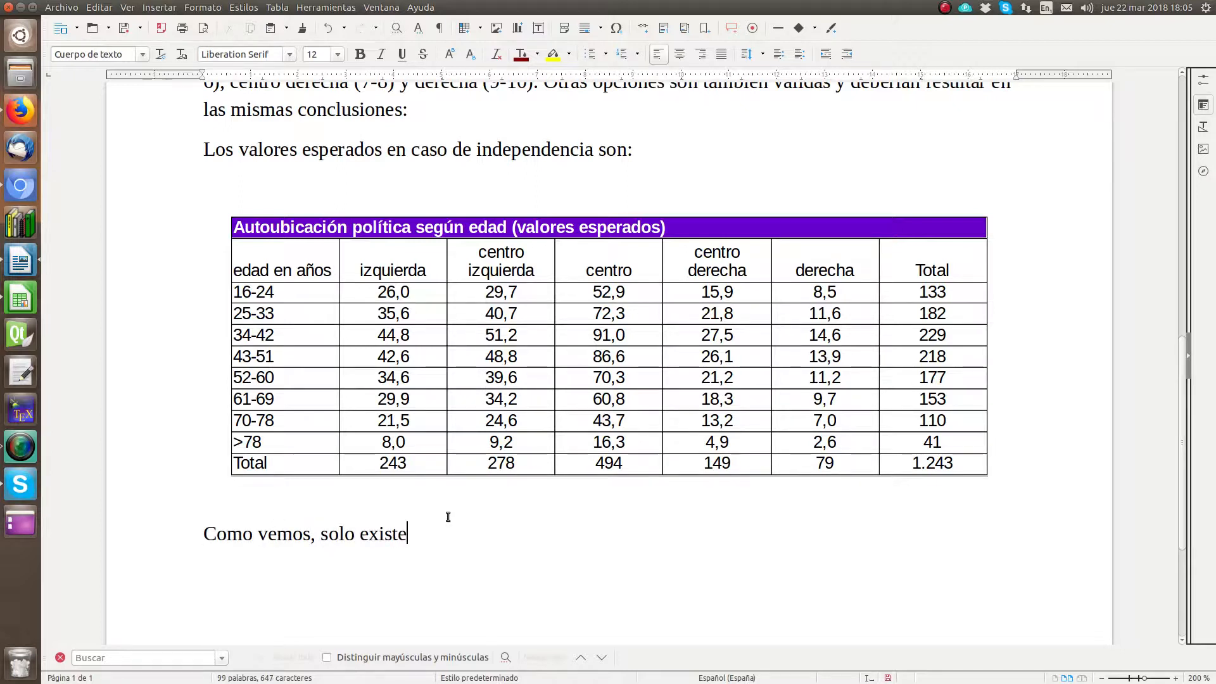
pyautogui.write('n dos celds')
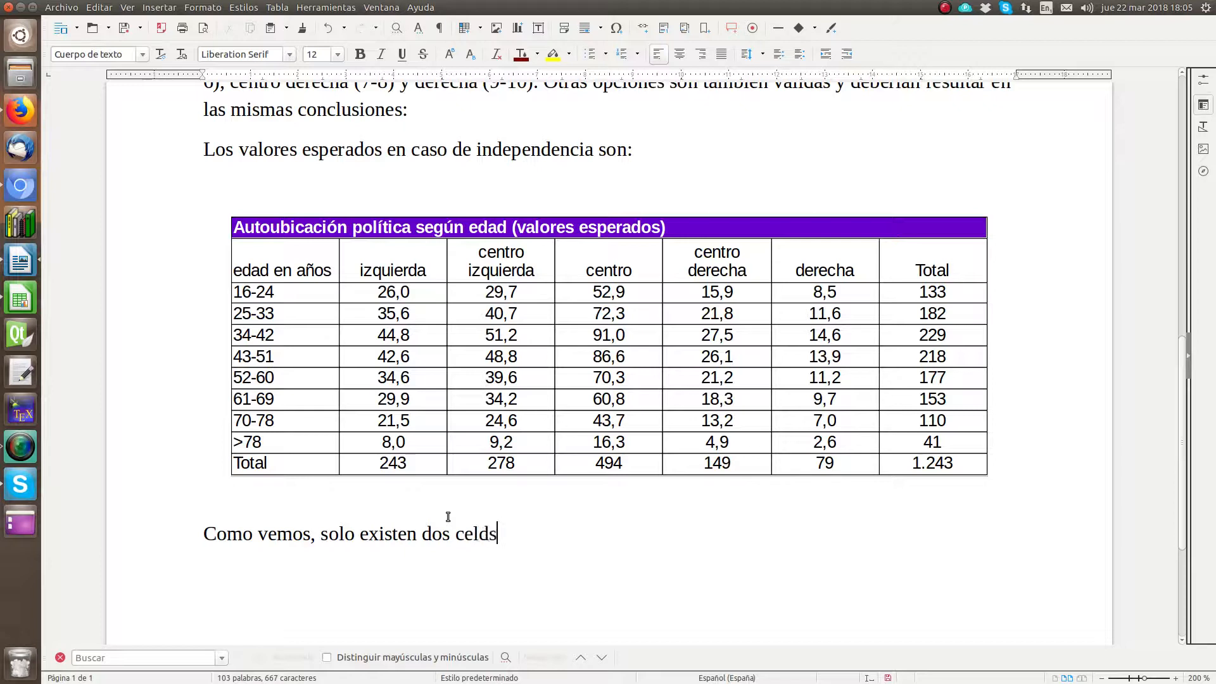
pyautogui.press('BackSpace')
pyautogui.write('as con valores')
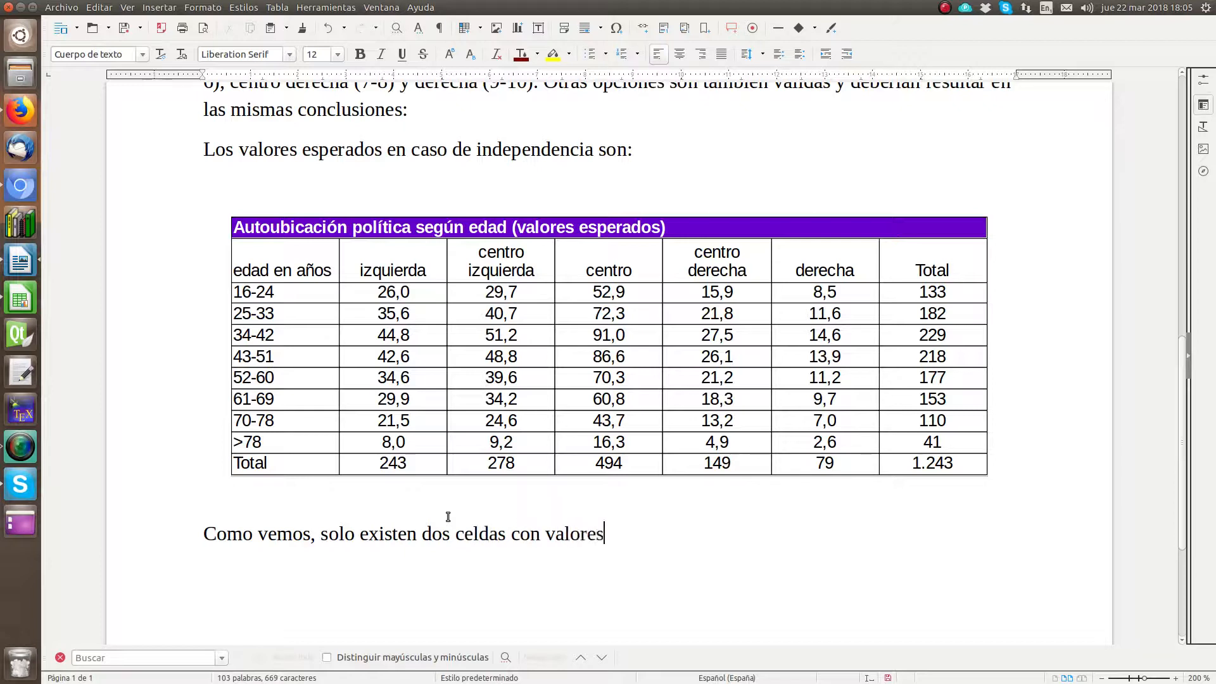
pyautogui.write(' esperados ')
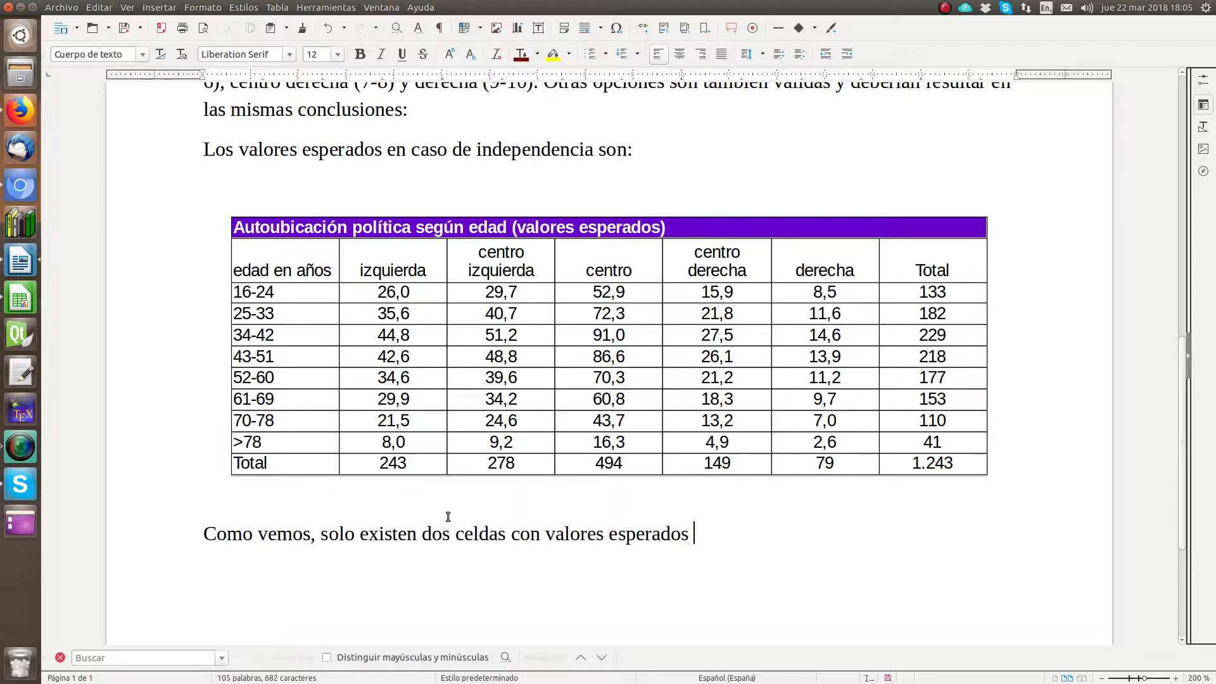
pyautogui.write('menores que 5')
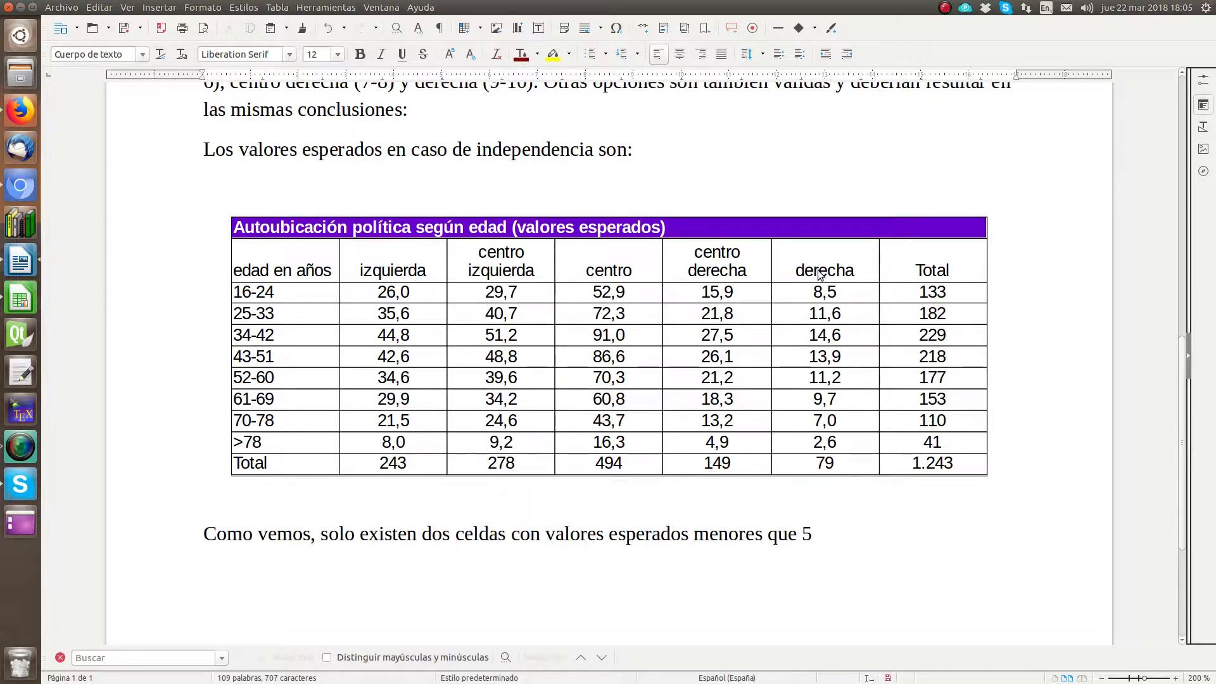
# Step: Switch to Calc and calculate =5/40 in cell P27, below the expected values table
pyautogui.click(21, 297)
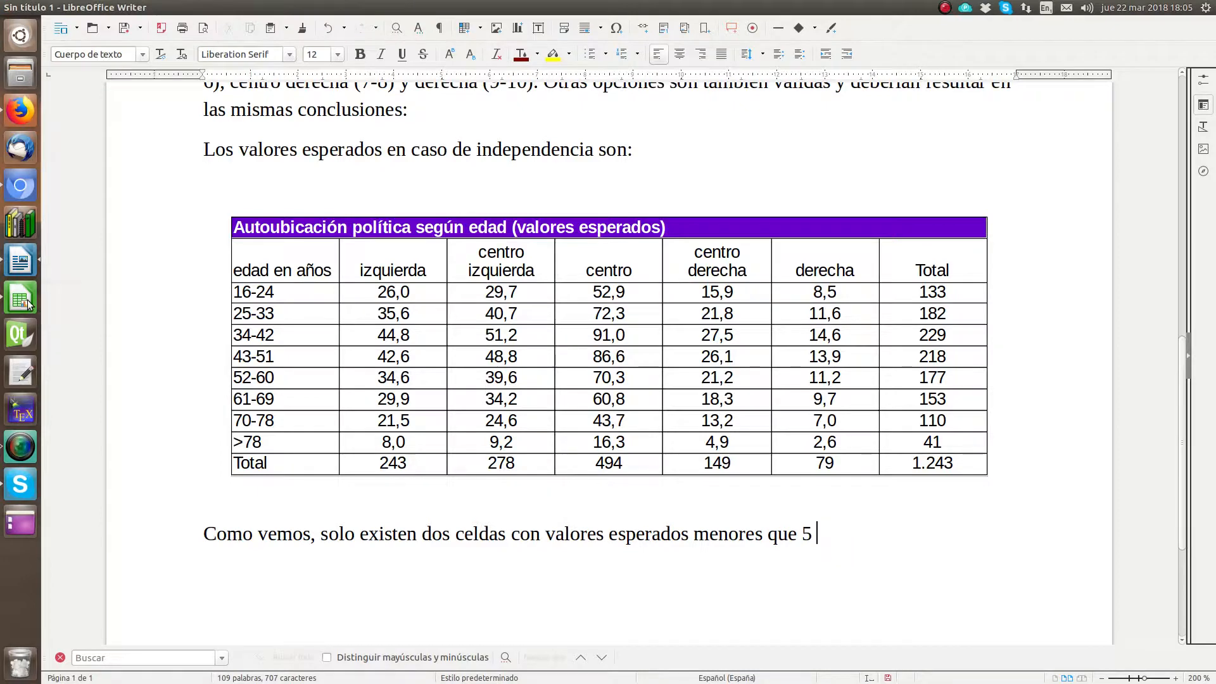
pyautogui.click(166, 541)
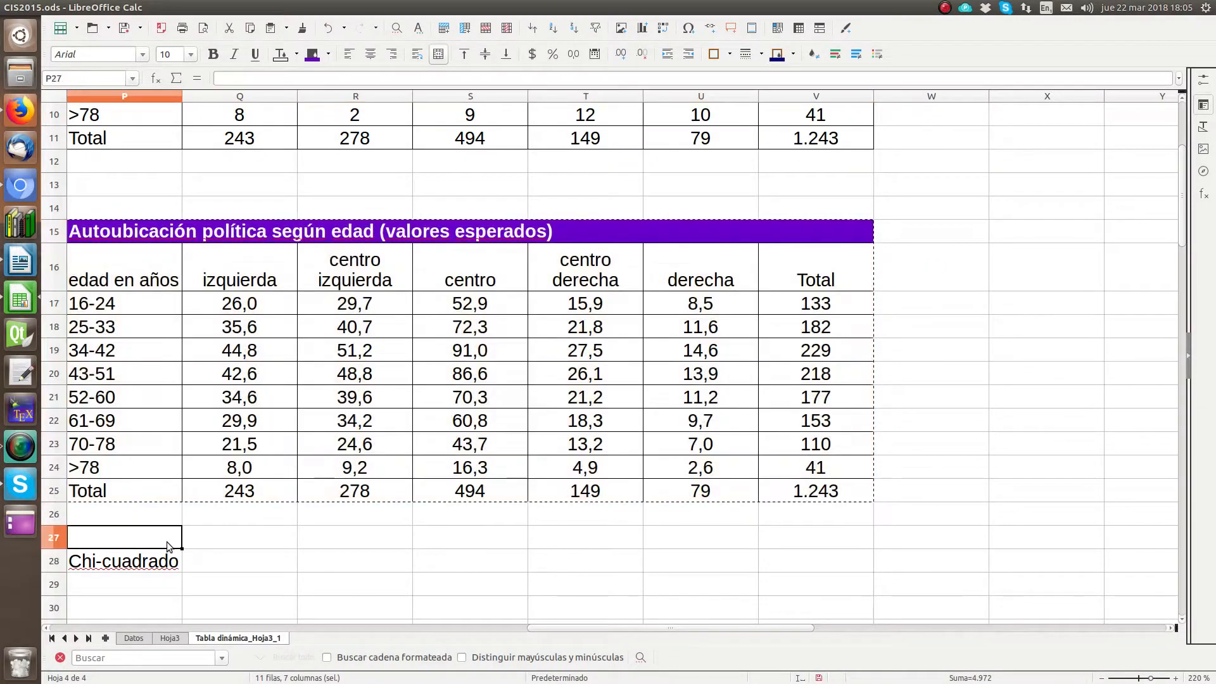
pyautogui.write('=')
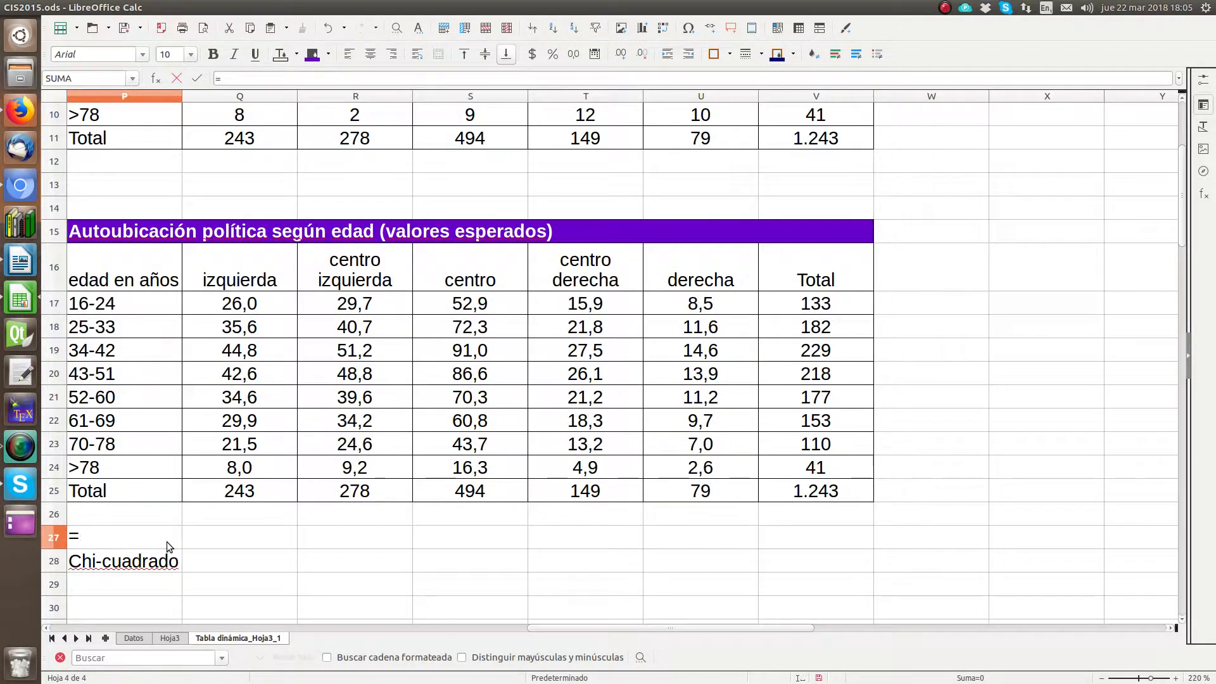
pyautogui.write('55')
pyautogui.write('50')
pyautogui.press('BackSpace')
pyautogui.press('BackSpace')
pyautogui.write('40')
pyautogui.press('Return')
# Step: Correct the formula in cell P27 to =2/40
pyautogui.click(168, 543)
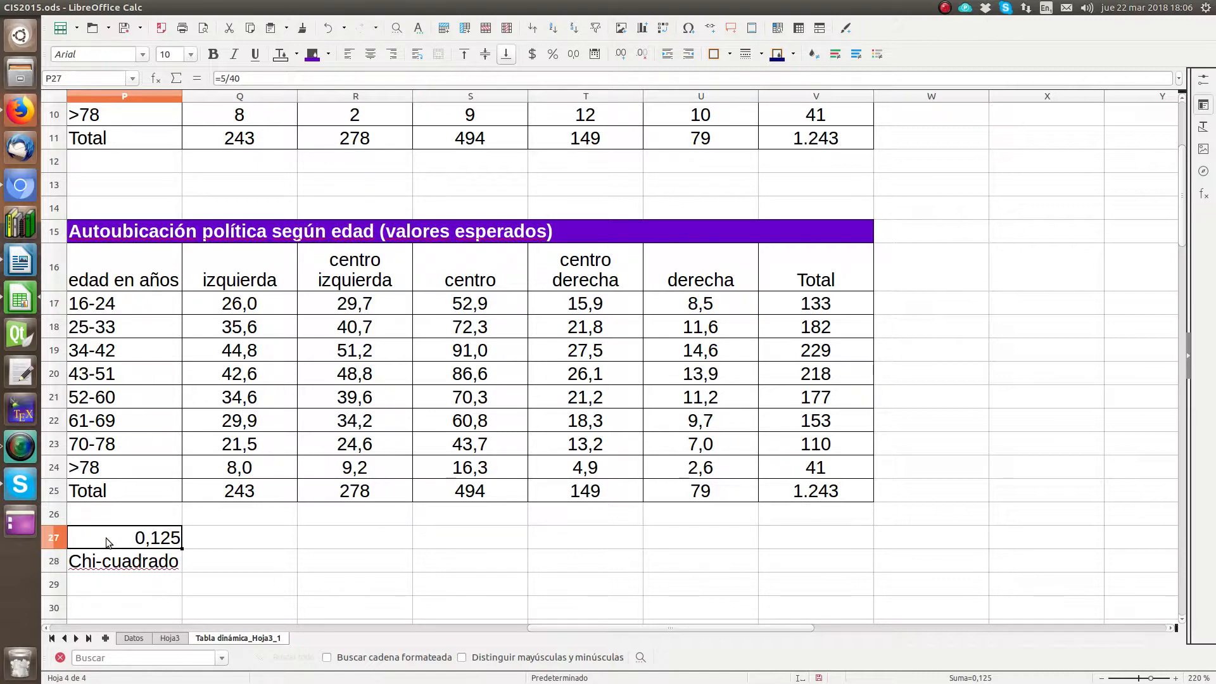
pyautogui.click(228, 78)
pyautogui.press('BackSpace')
pyautogui.write('2')
pyautogui.press('Return')
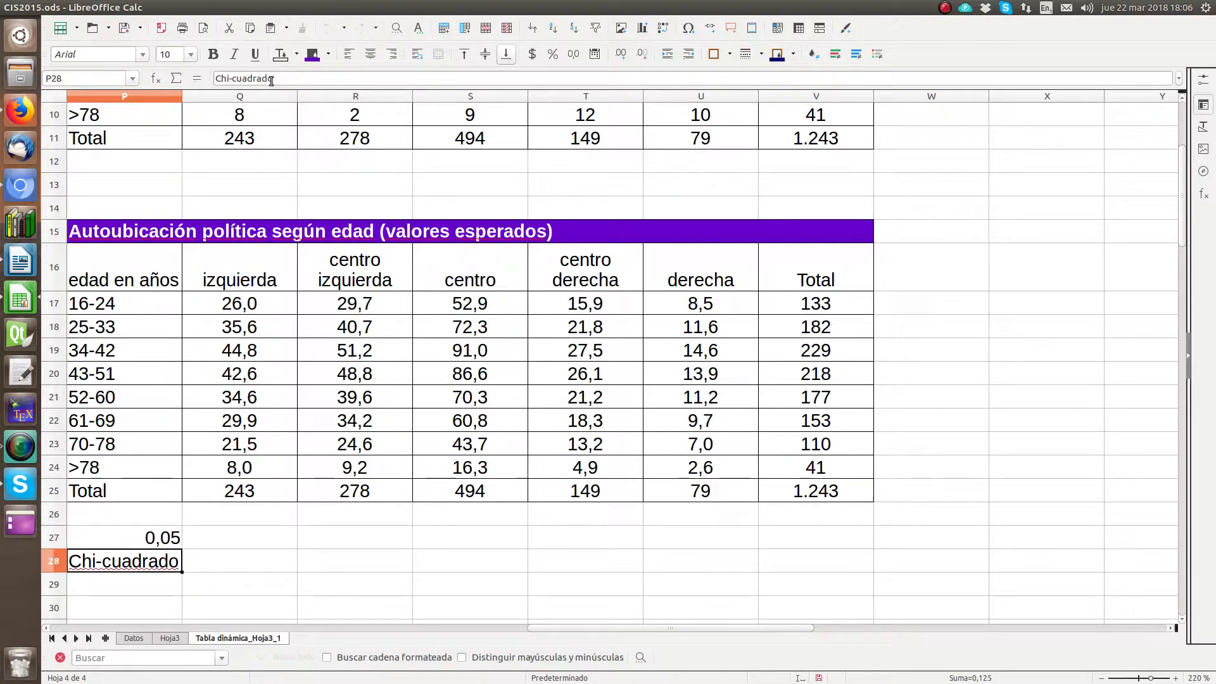
pyautogui.press('Up')
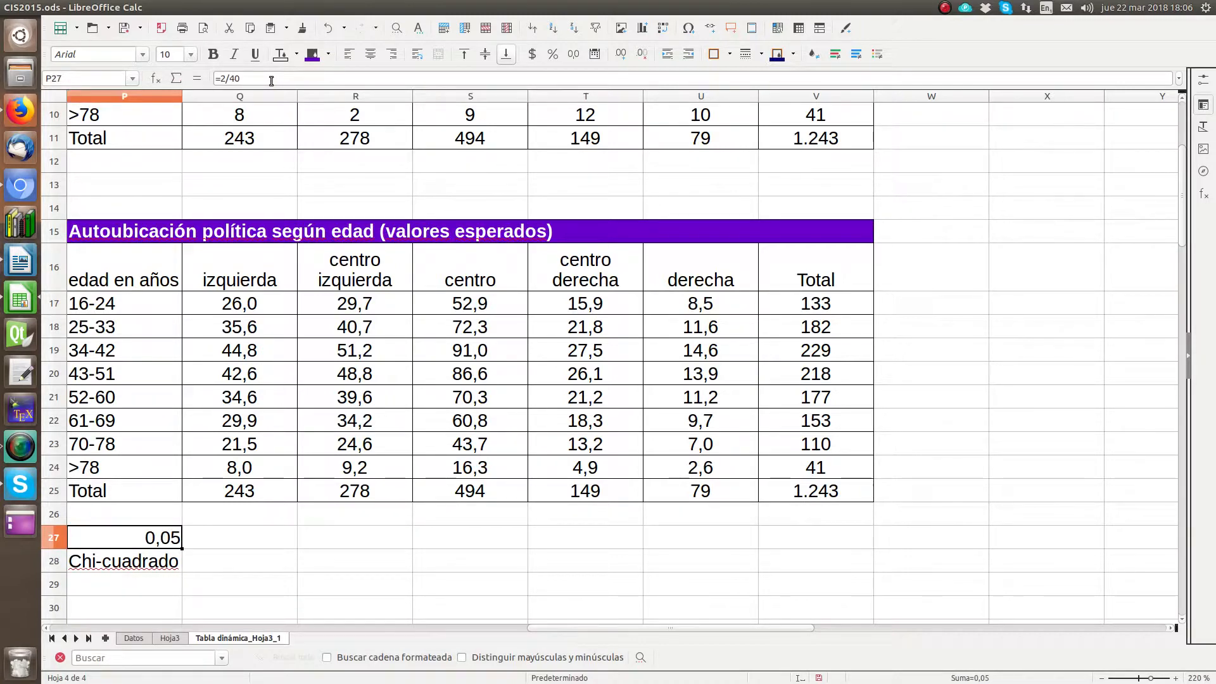
# Step: Switch to Writer and continue the sentence with "(esto es un 5% del total), por lo que"
pyautogui.click(20, 260)
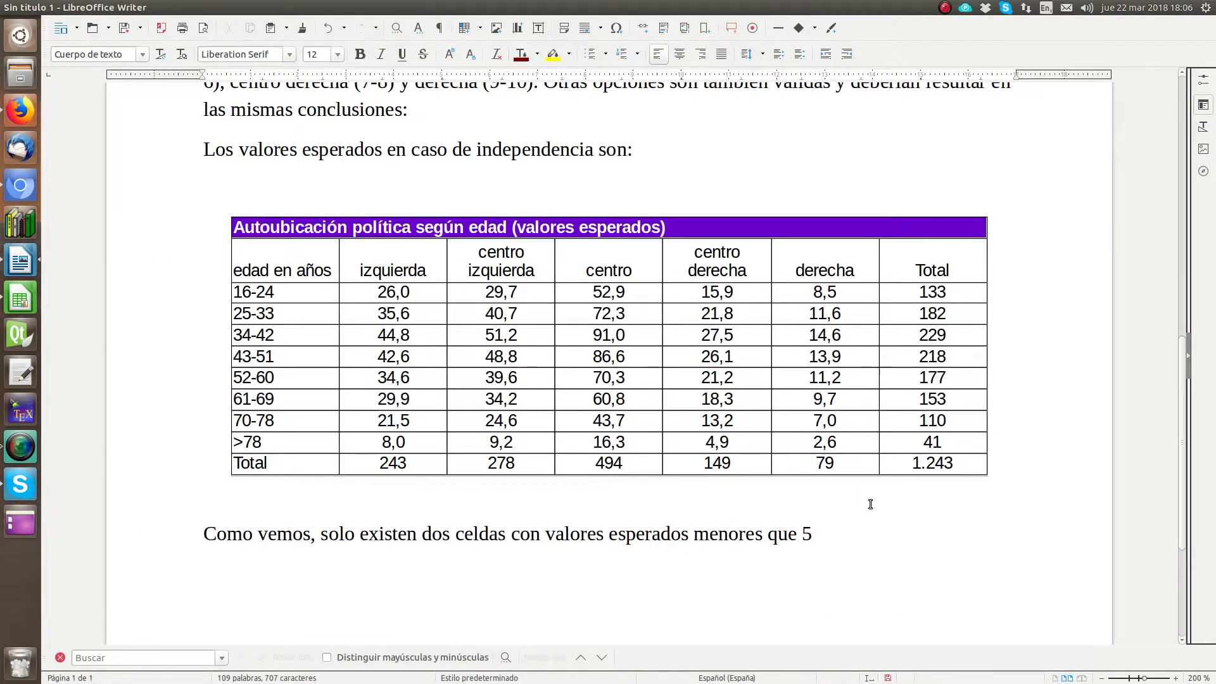
pyautogui.write('(esto es un ')
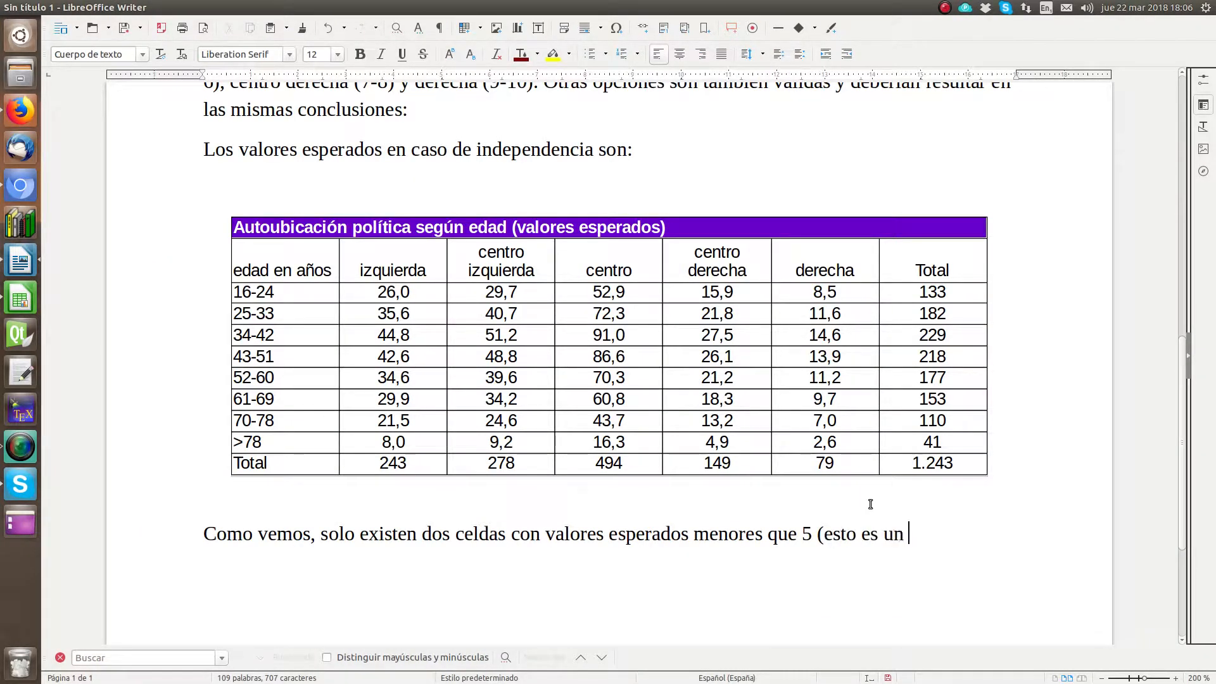
pyautogui.write('5% del totla')
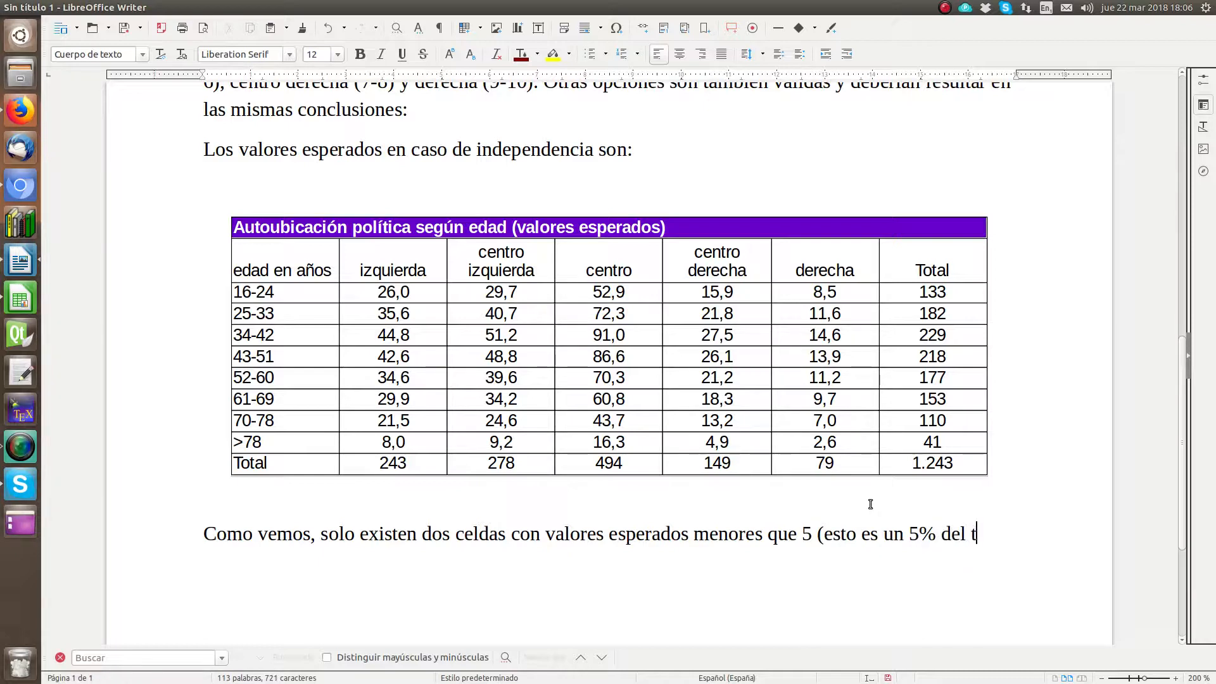
pyautogui.press('BackSpace')
pyautogui.press('BackSpace')
pyautogui.write('al), po')
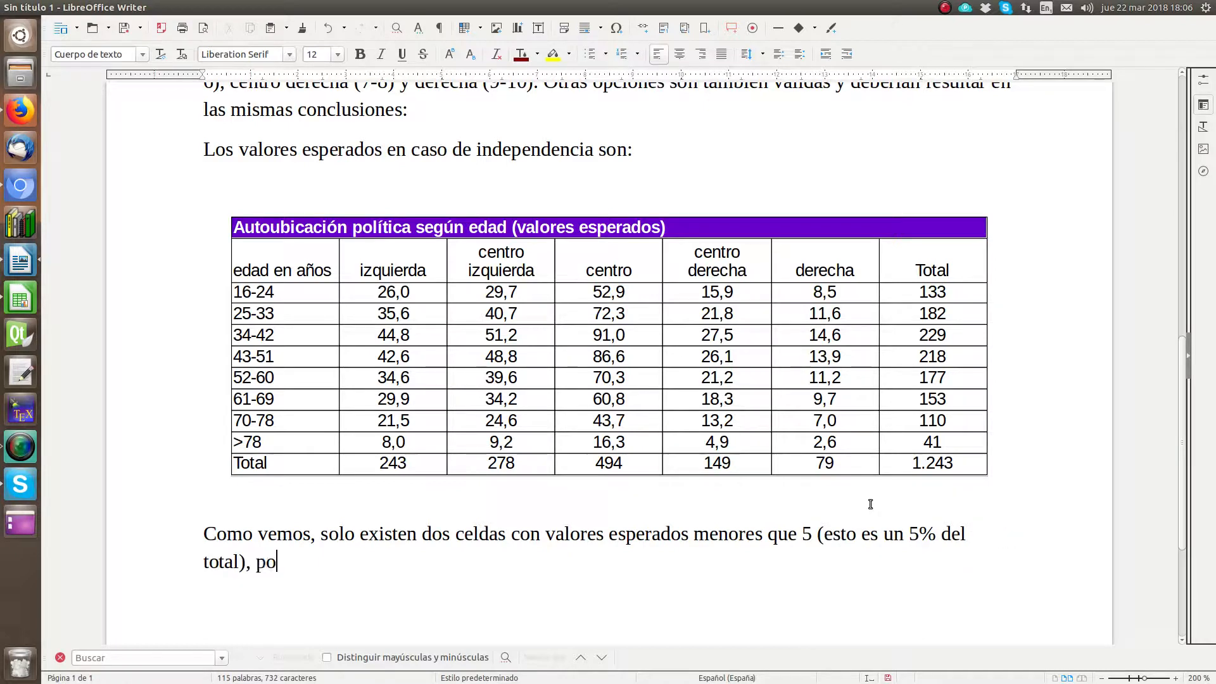
pyautogui.write('r lo que po')
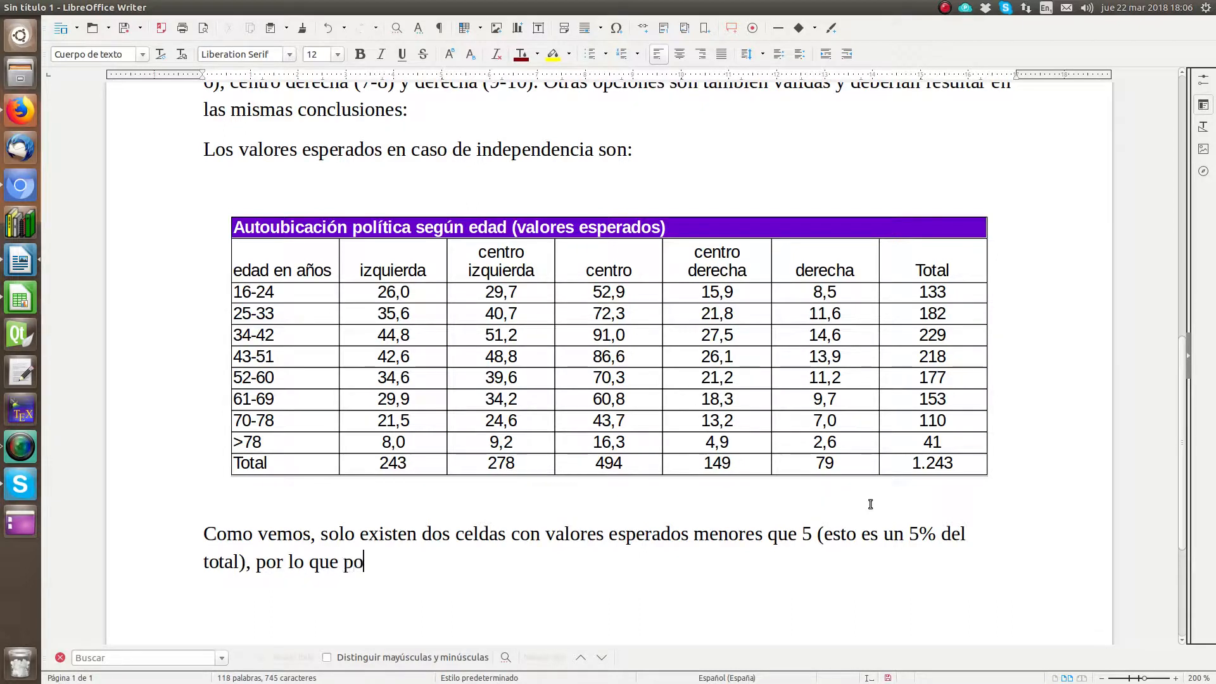
pyautogui.write('demos fiarno')
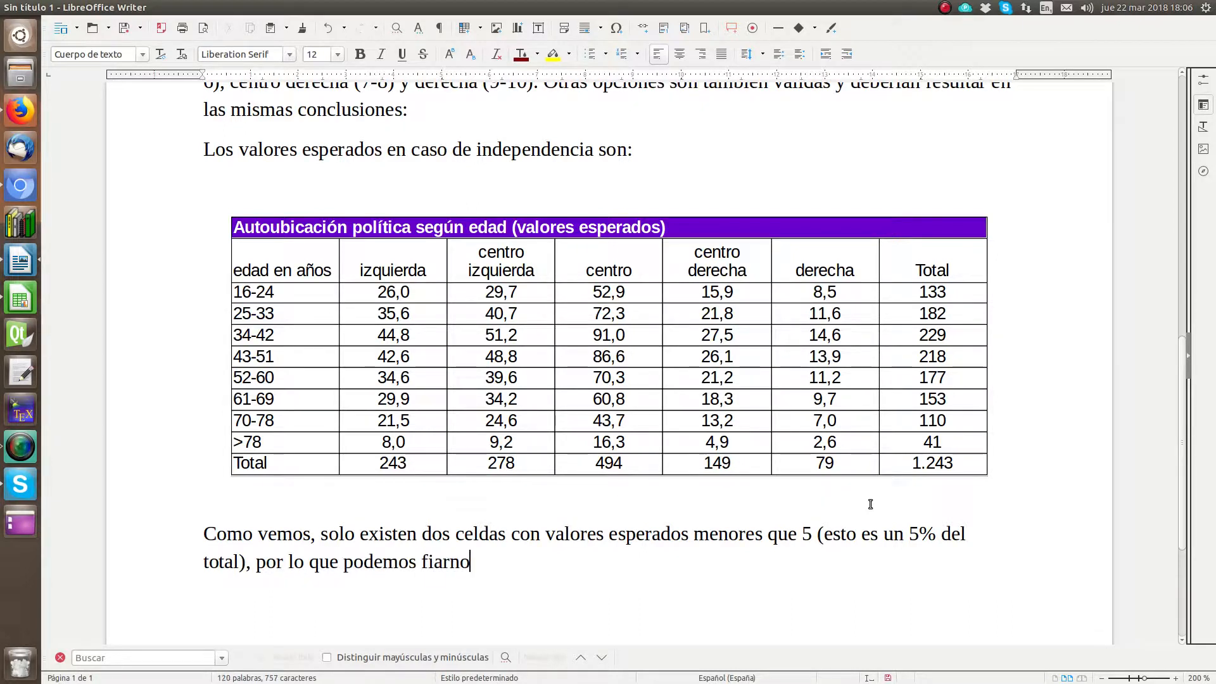
pyautogui.write('s de los result')
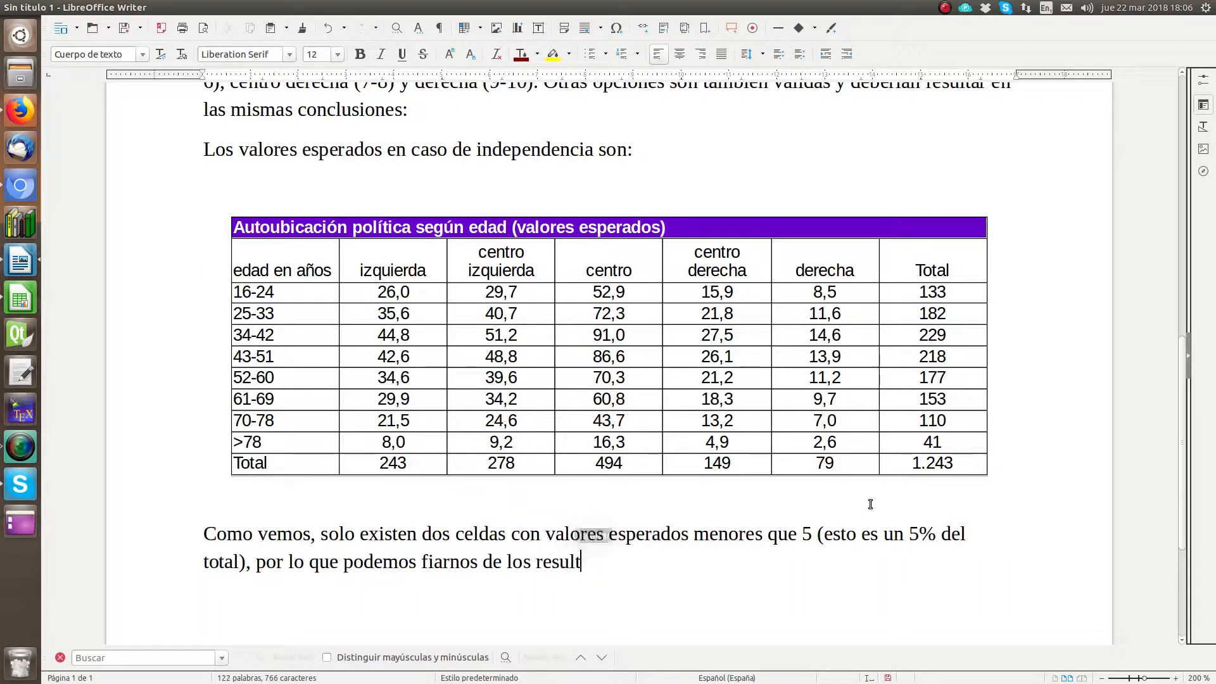
pyautogui.write('amos que ')
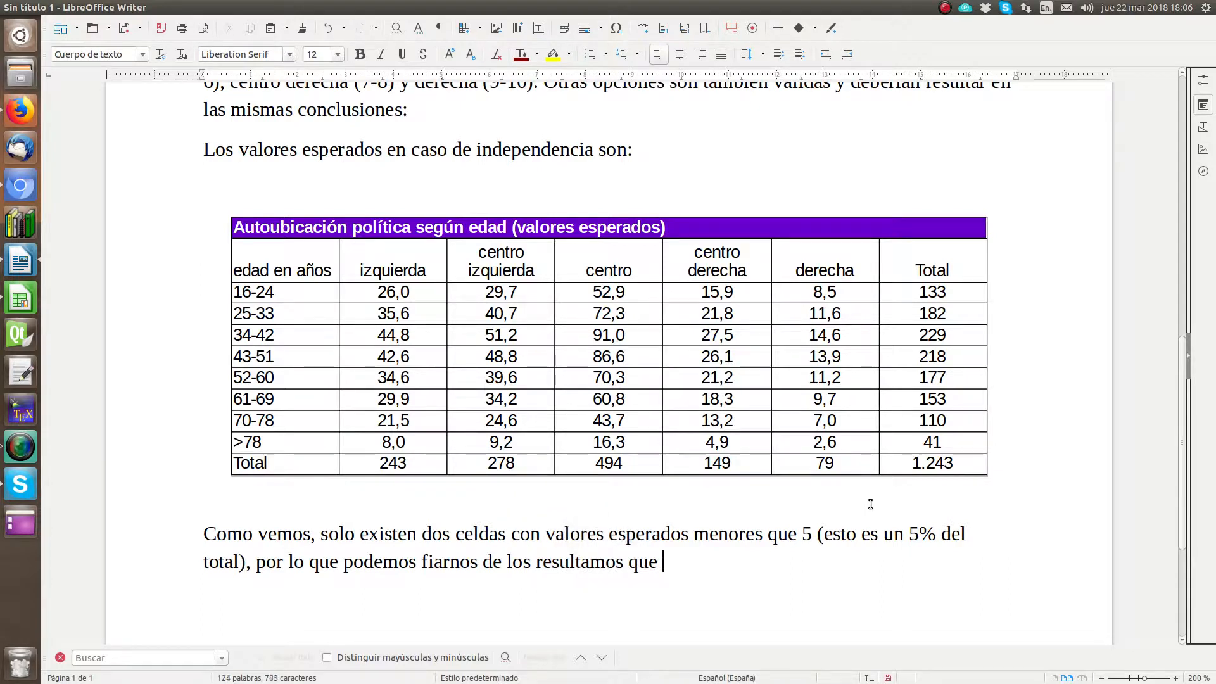
pyautogui.write('bo')
pyautogui.write('btenga')
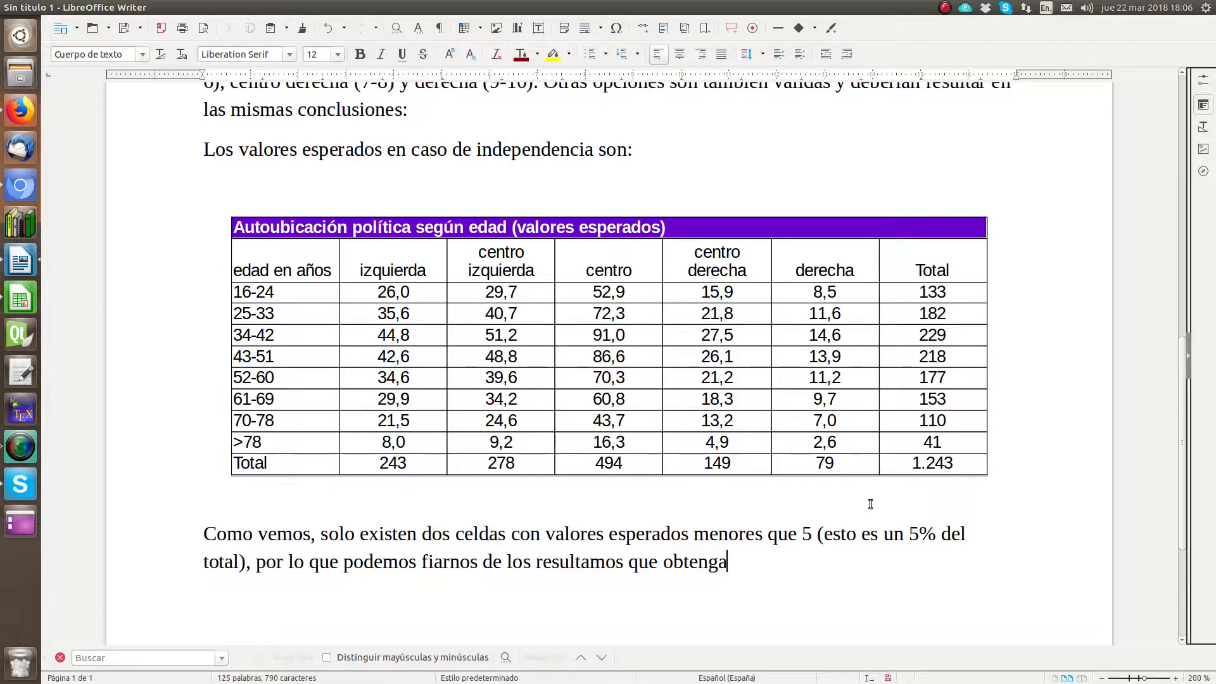
pyautogui.write('mos con')
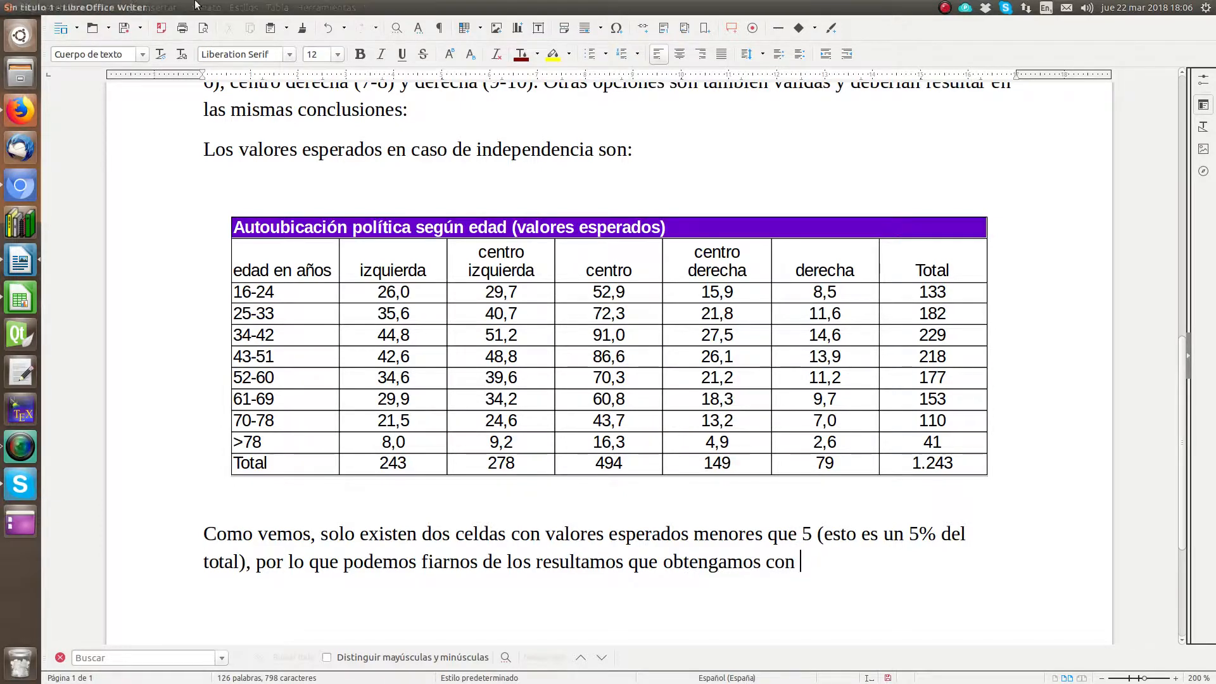
# Step: End the sentence with the special character χ, a superscript 2 and a full stop, and start a new paragraph
pyautogui.click(159, 7)
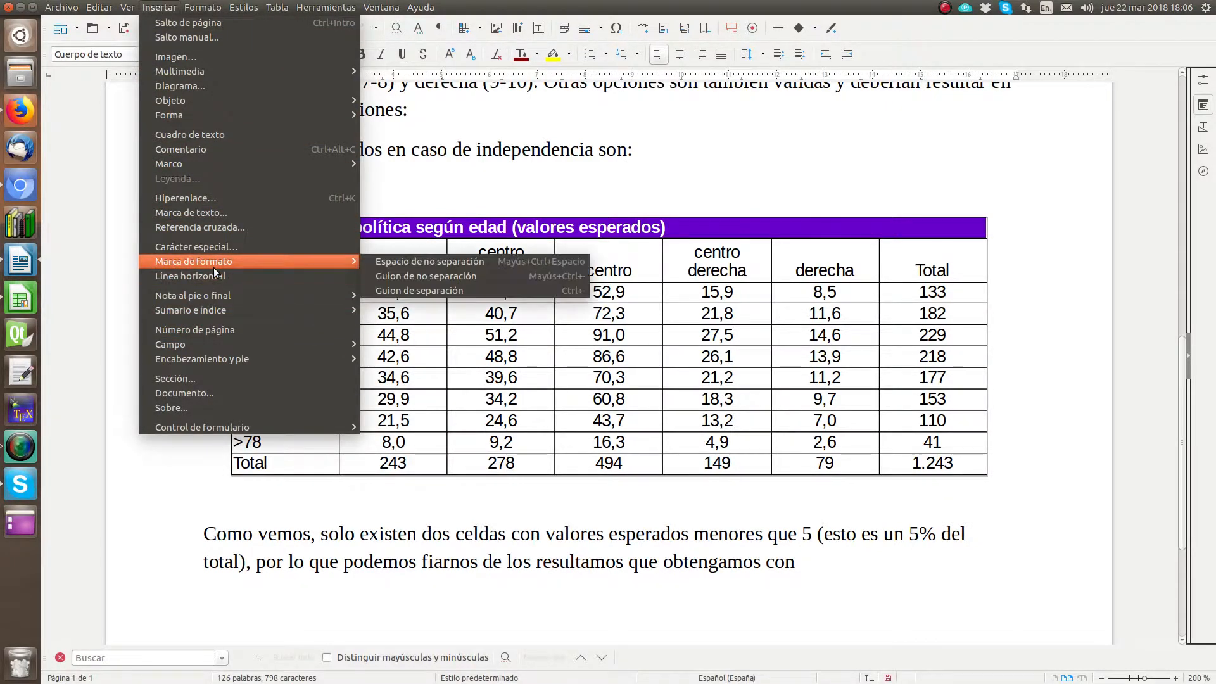
pyautogui.click(221, 250)
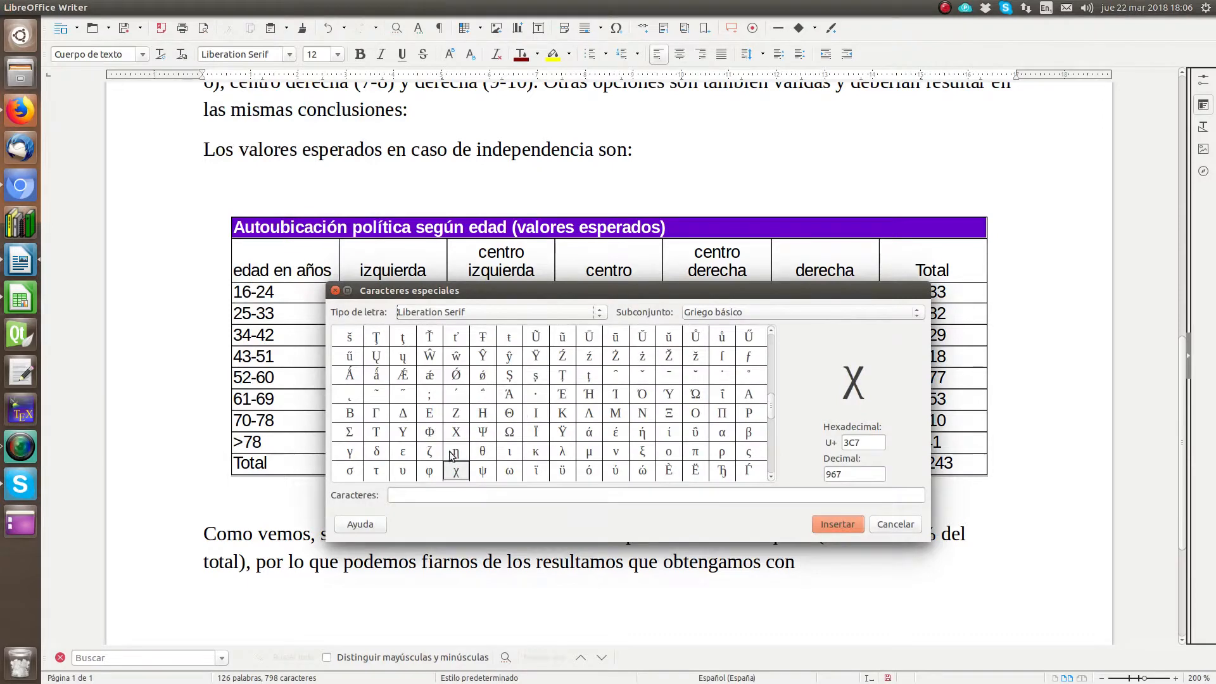
pyautogui.doubleClick(458, 470)
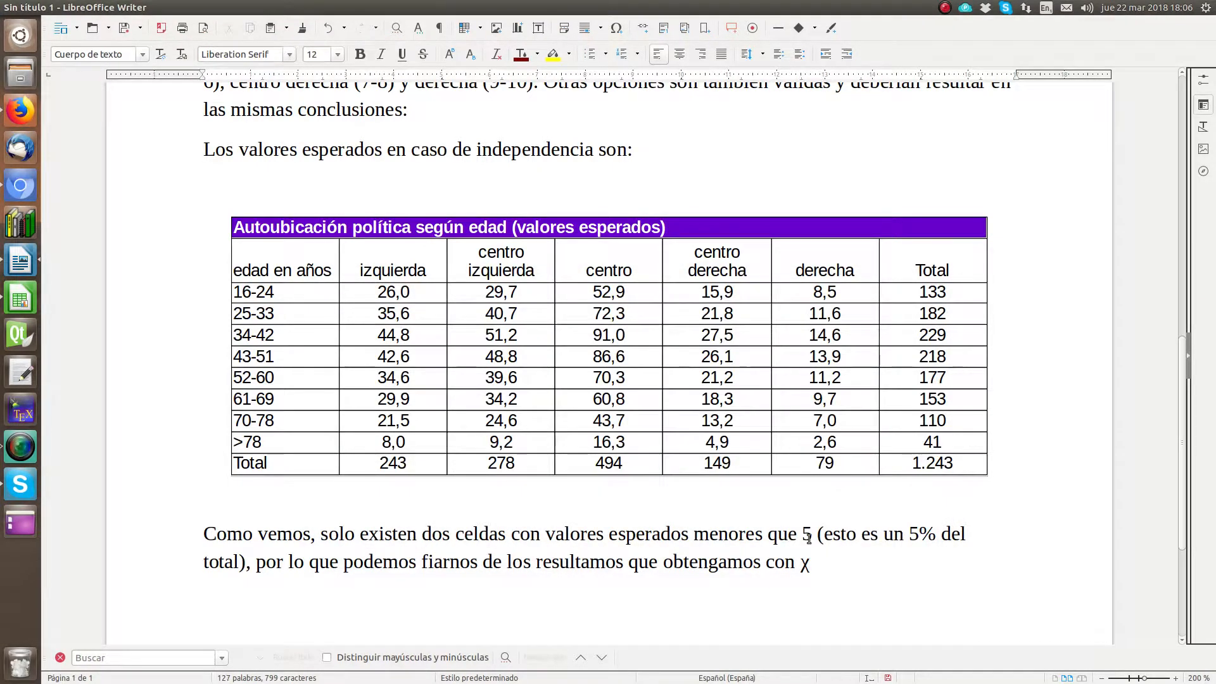
pyautogui.write('2')
pyautogui.hotkey('shift', 'Left')
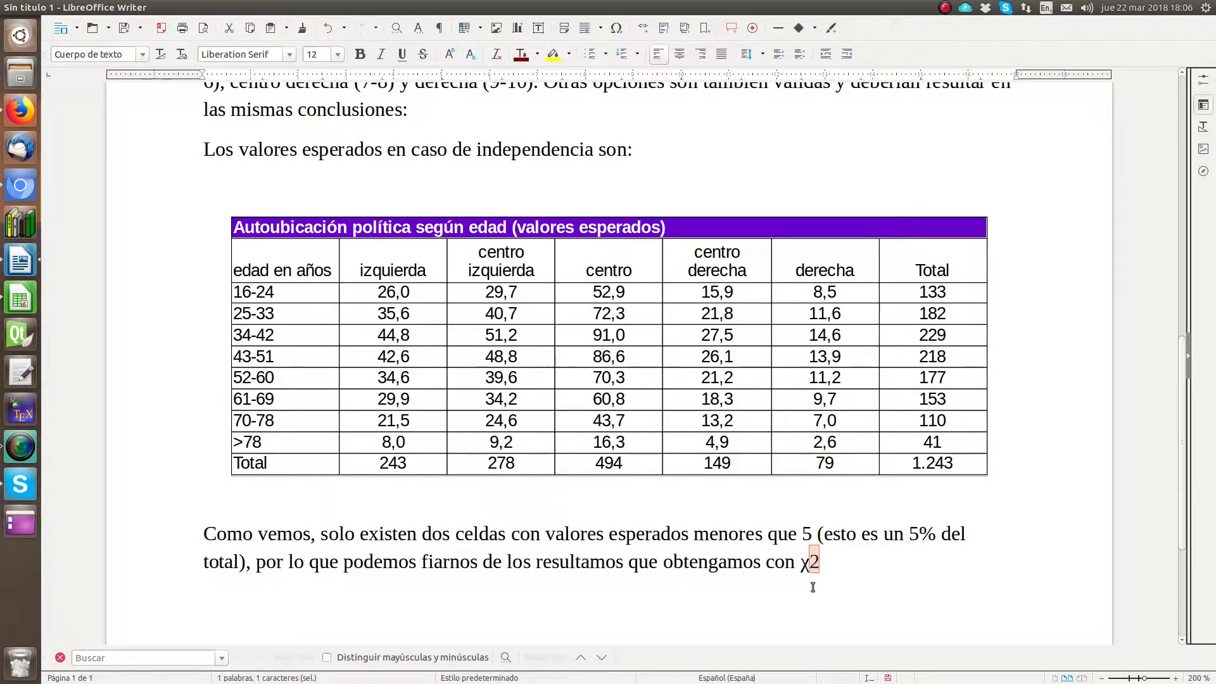
pyautogui.click(851, 564)
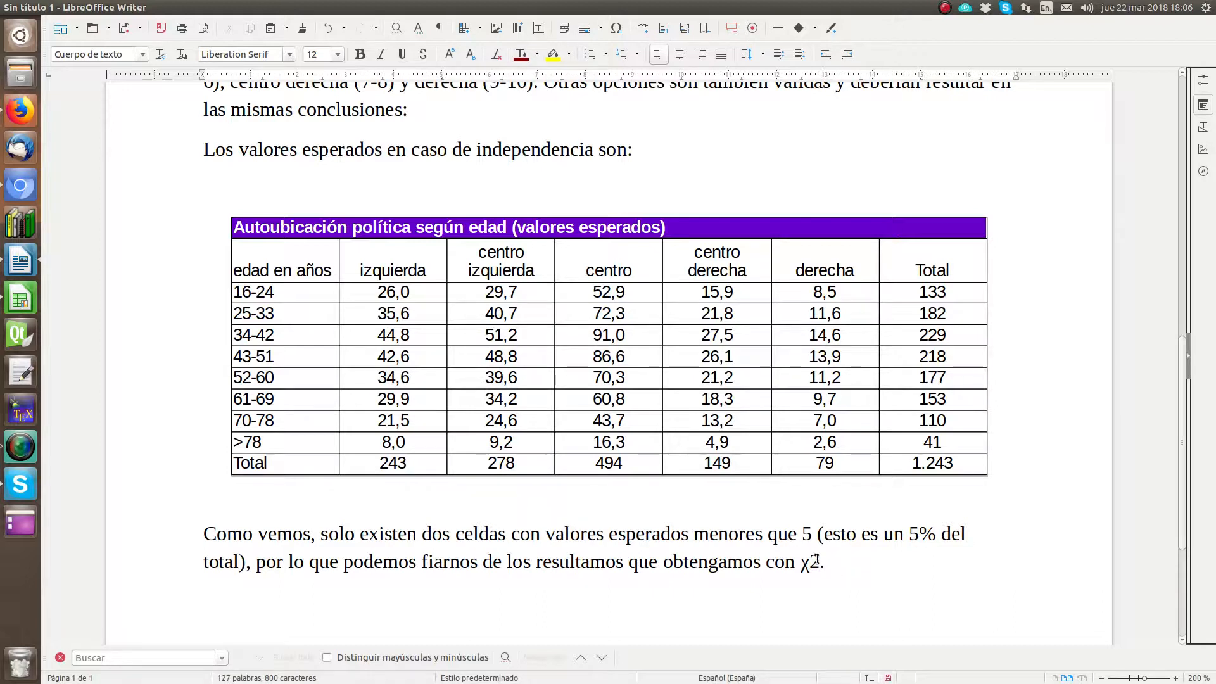
pyautogui.moveTo(821, 562); pyautogui.dragTo(809, 562)
pyautogui.click(448, 54)
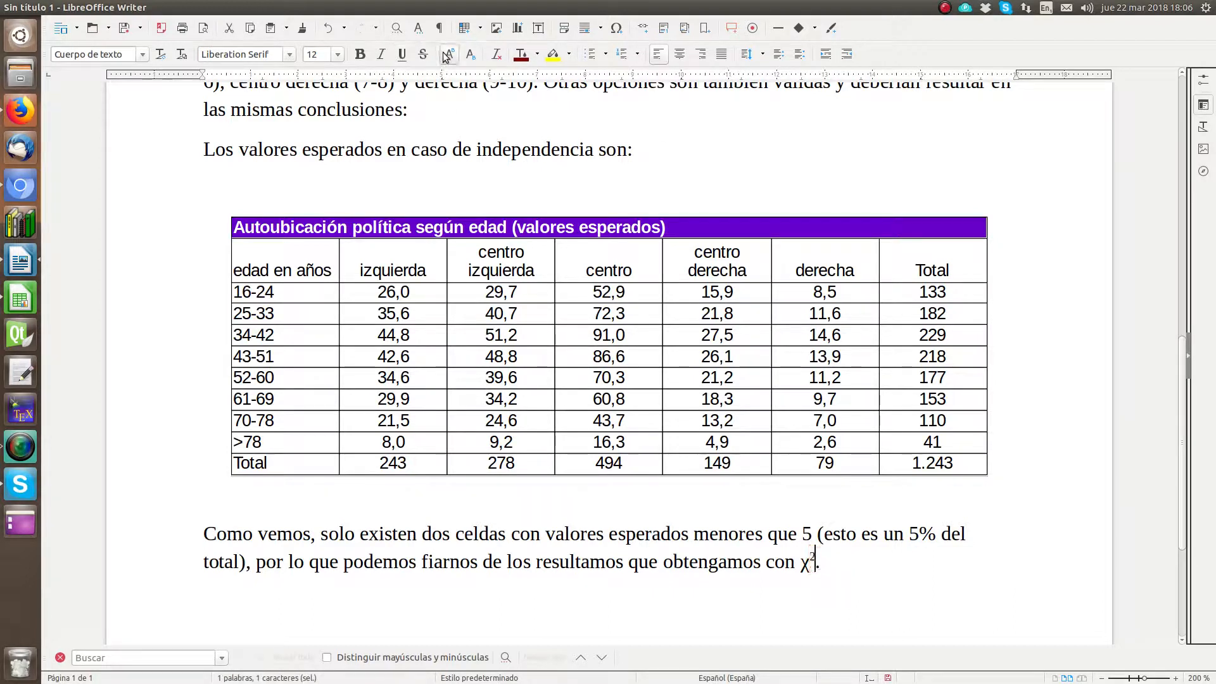
pyautogui.click(872, 557)
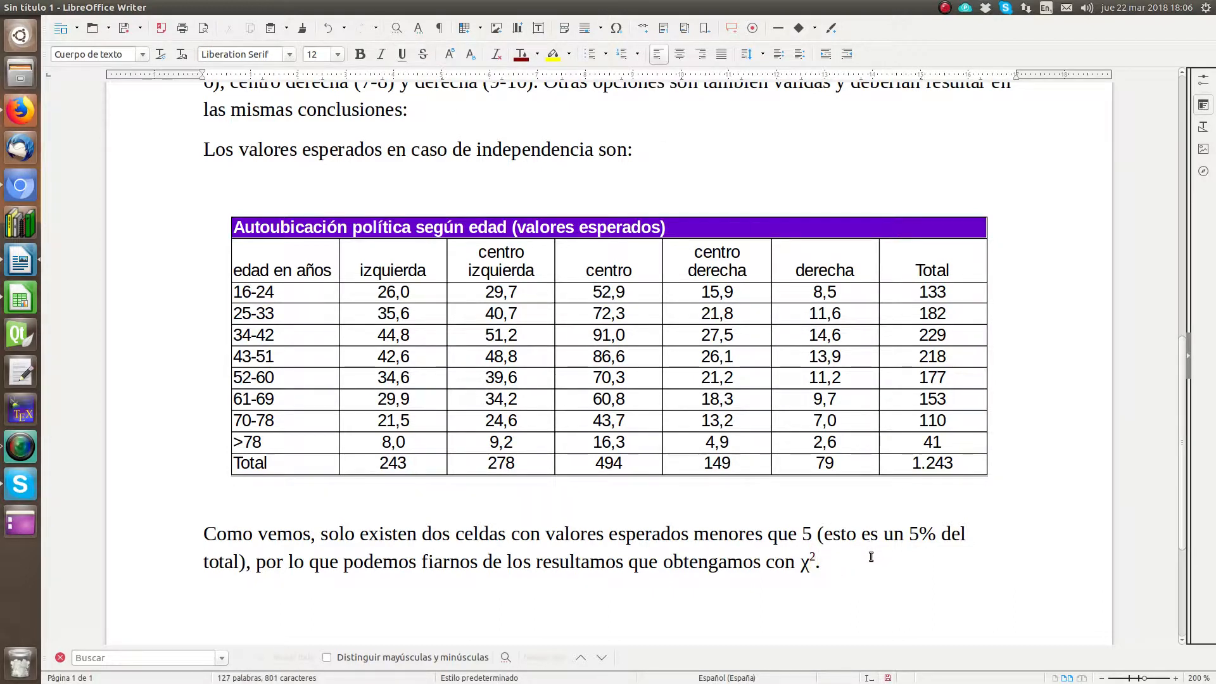
pyautogui.press('Return')
# Step: Switch to Calc and enter the chi-square term formula =(Q17-Q3)^2/Q17 in cell Q29
pyautogui.click(23, 307)
pyautogui.scroll(2, 562, 496)
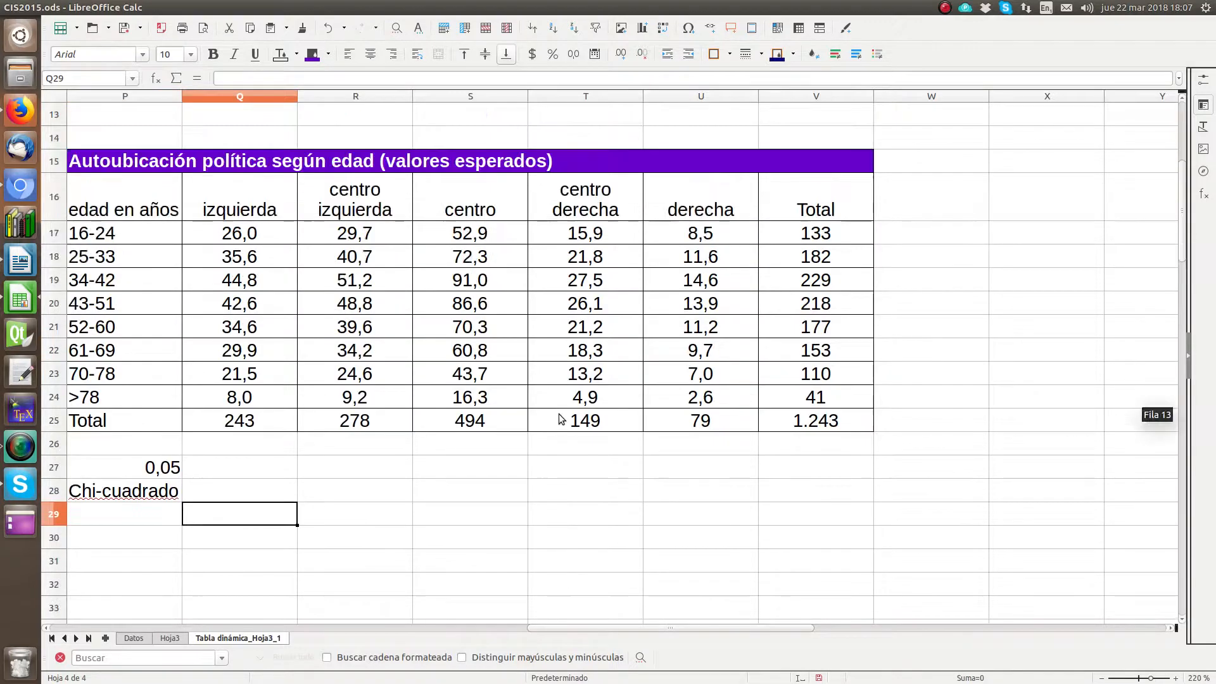
pyautogui.scroll(-1, 559, 413)
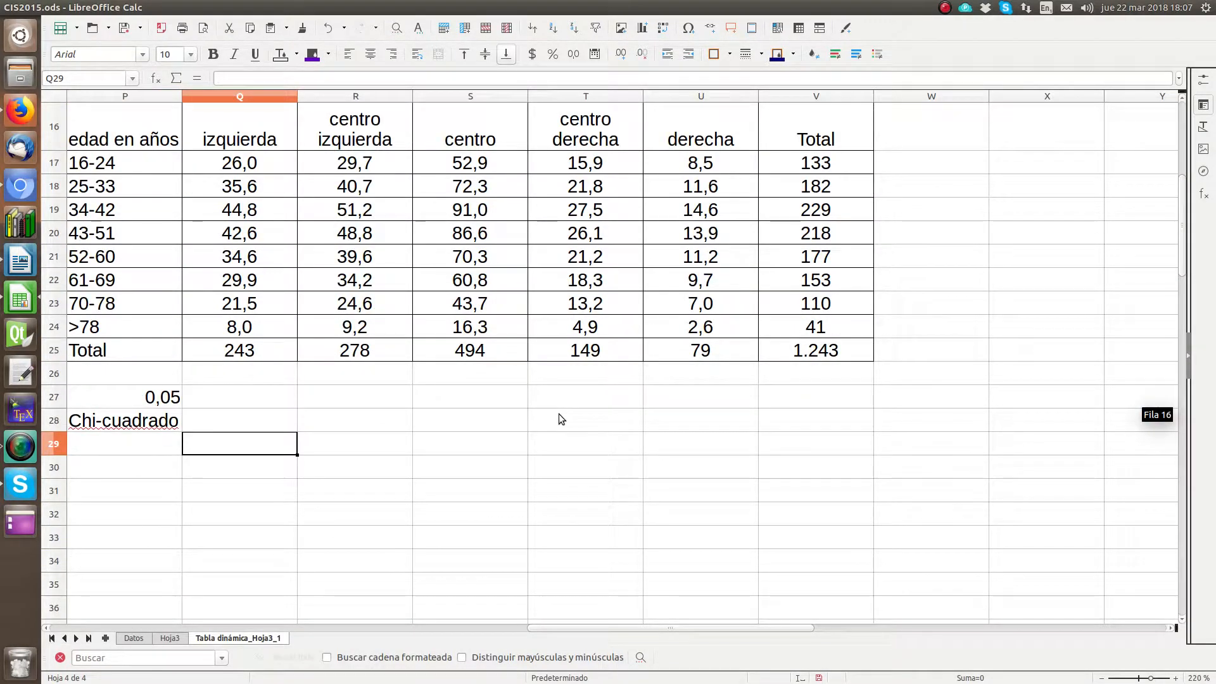
pyautogui.write('=(')
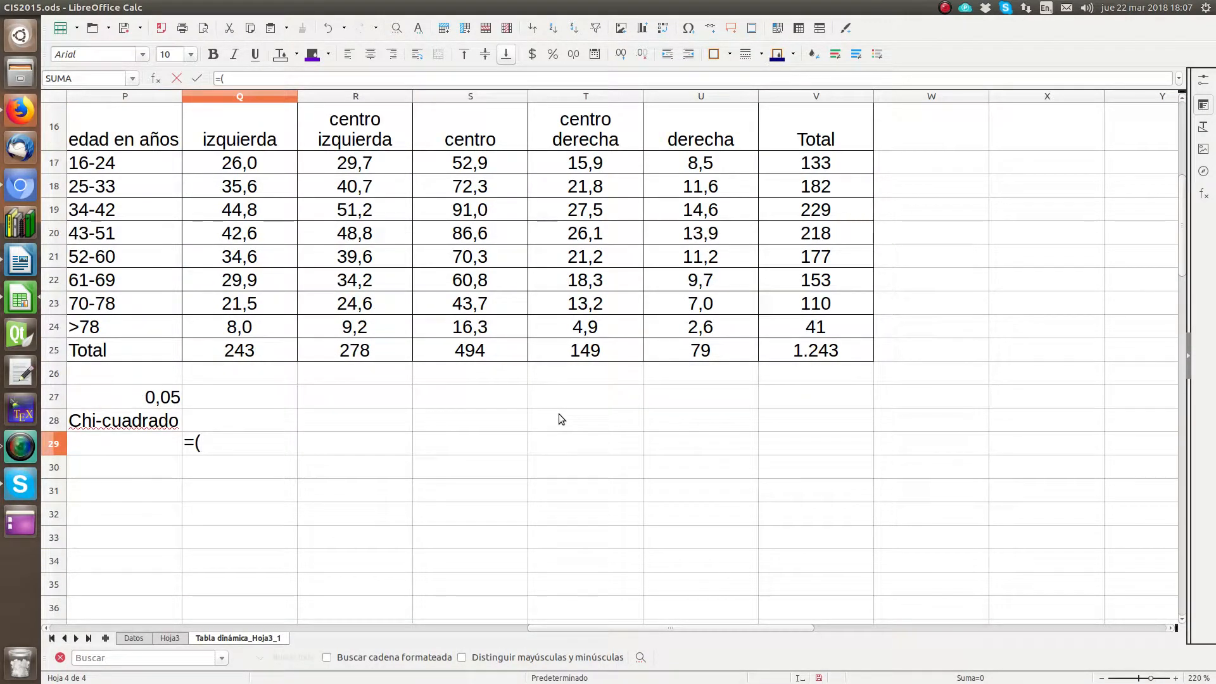
pyautogui.click(265, 165)
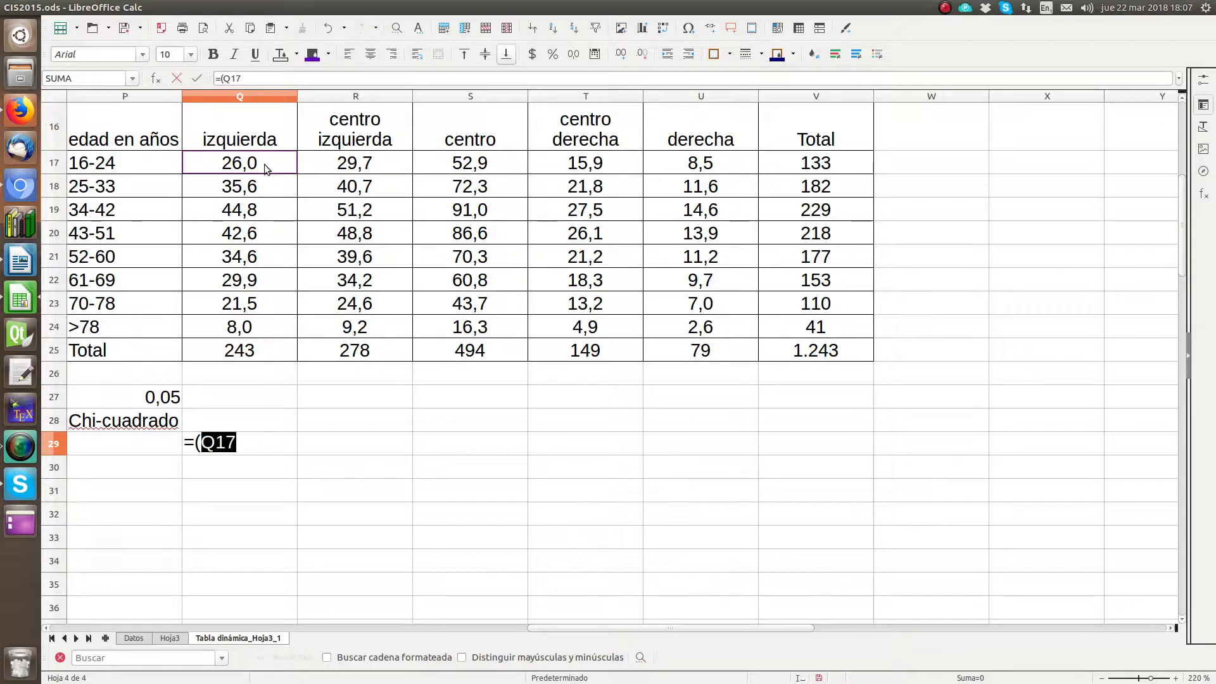
pyautogui.write('-')
pyautogui.scroll(4, 270, 173)
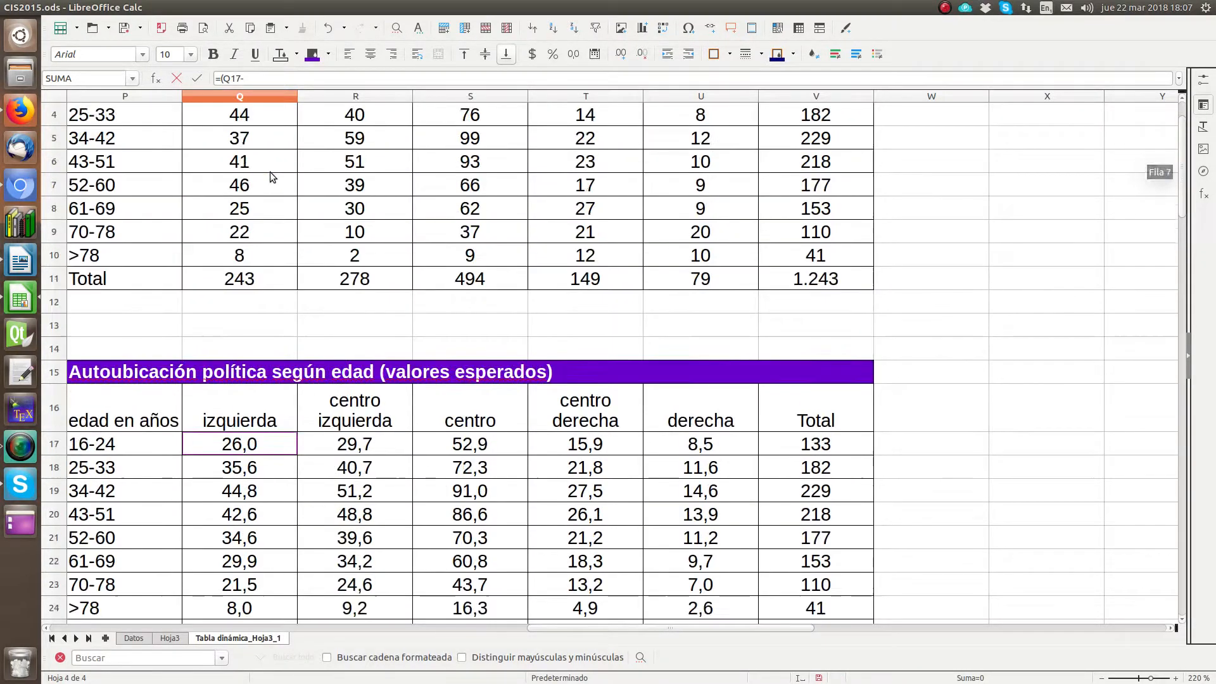
pyautogui.scroll(1, 270, 172)
pyautogui.click(266, 185)
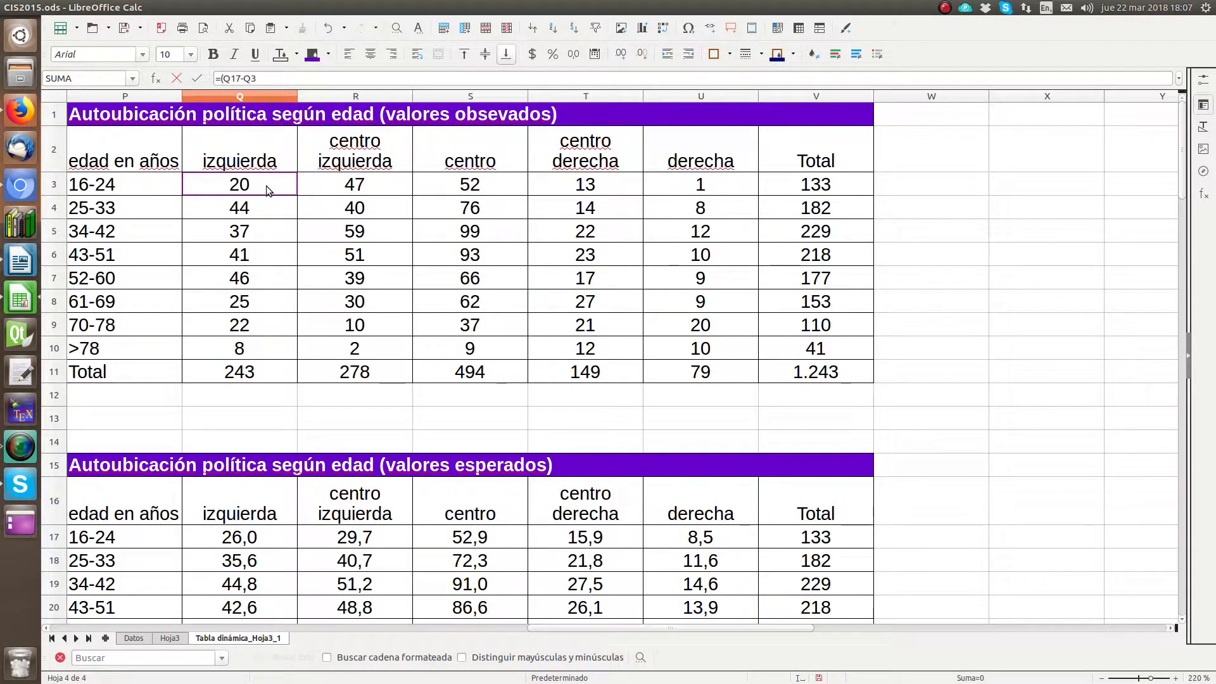
pyautogui.write(')^2/')
pyautogui.click(230, 538)
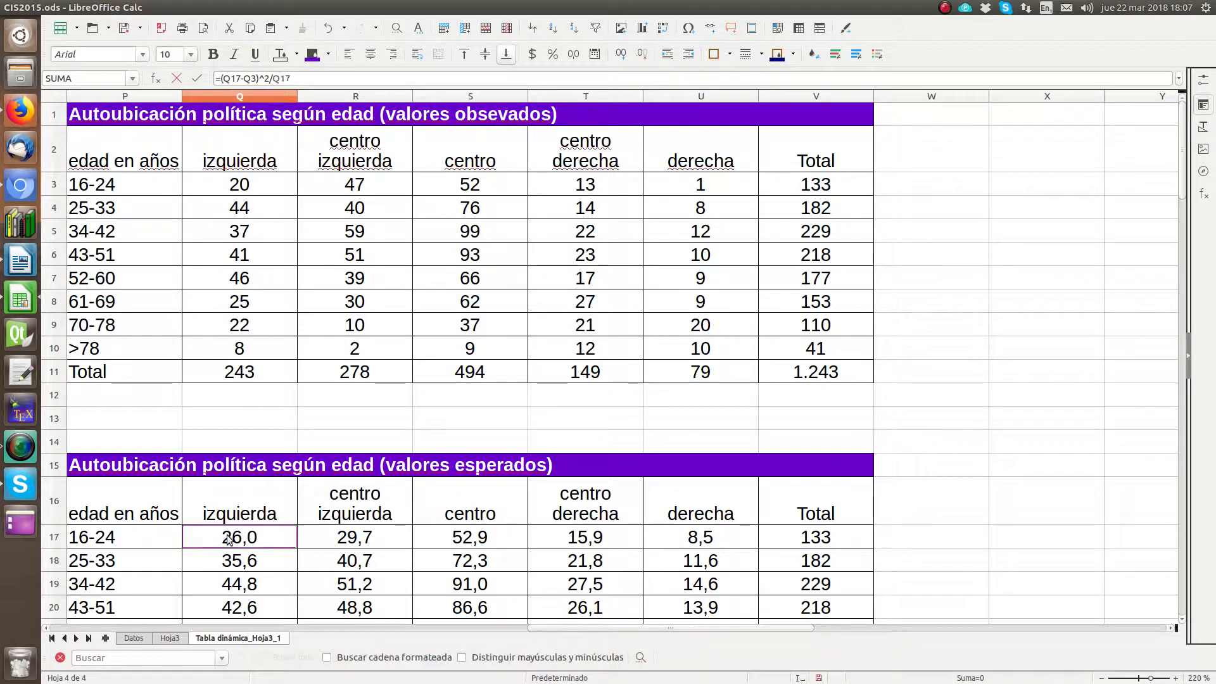
pyautogui.scroll(-5, 298, 461)
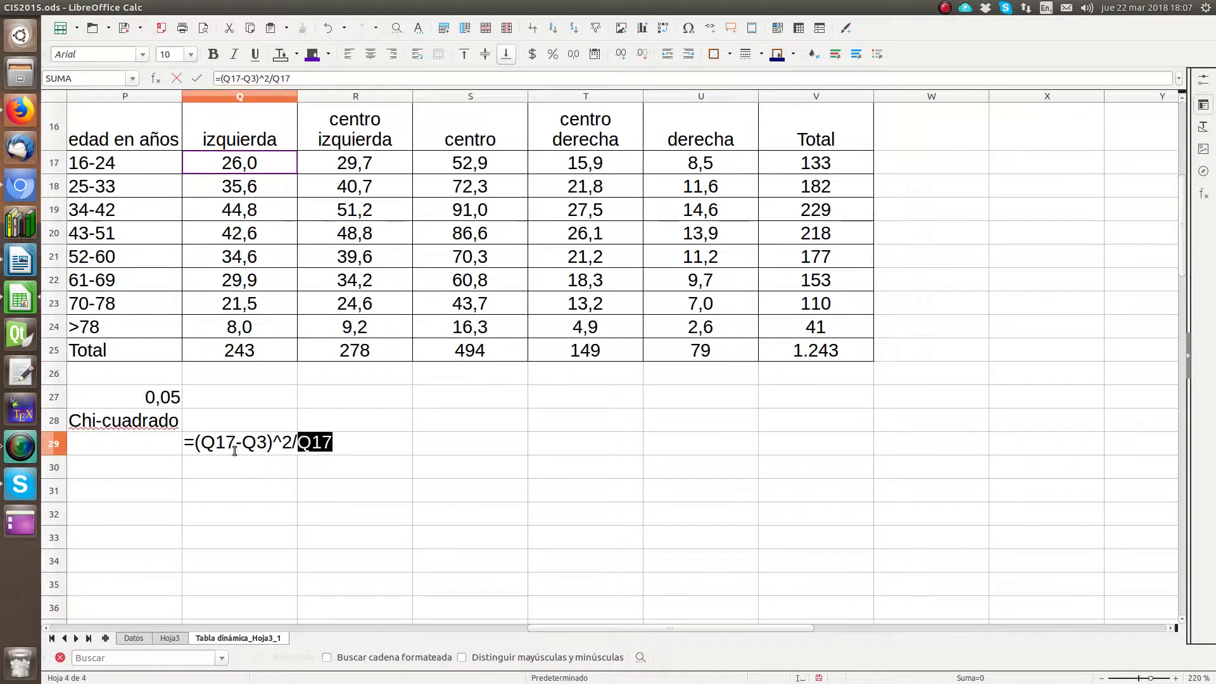
pyautogui.press('Return')
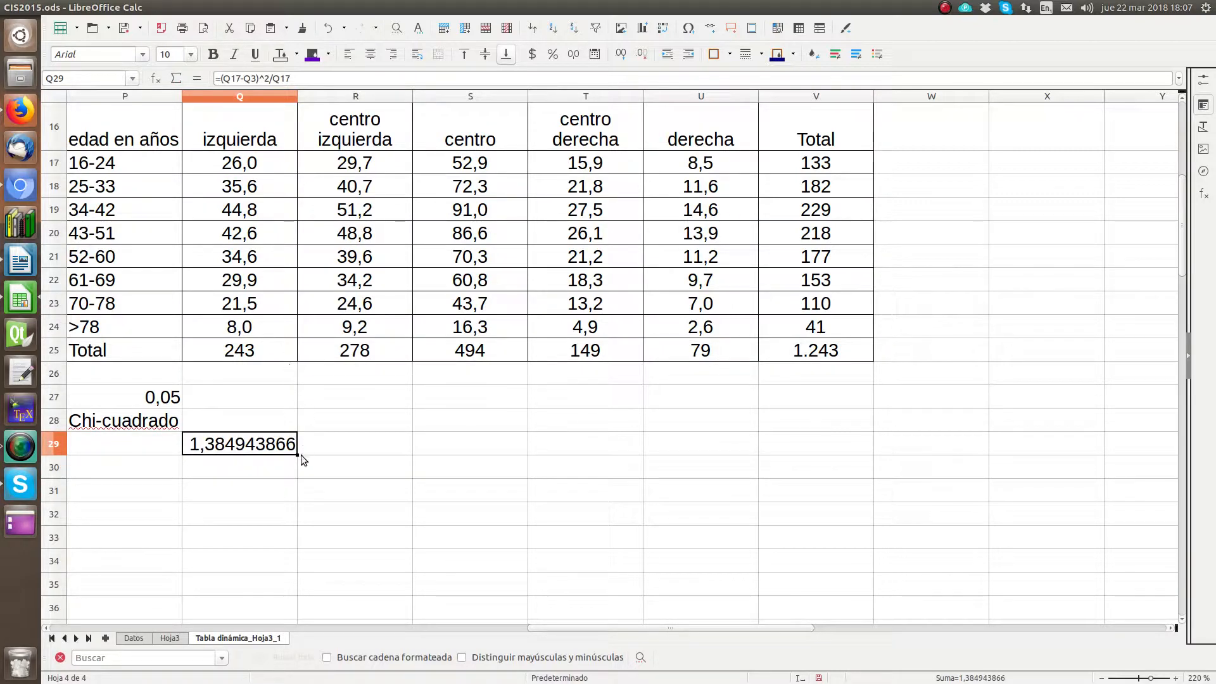
# Step: Fill the formula from Q29 across the range Q29:U36
pyautogui.moveTo(298, 454); pyautogui.dragTo(734, 617)
pyautogui.scroll(-1, 644, 517)
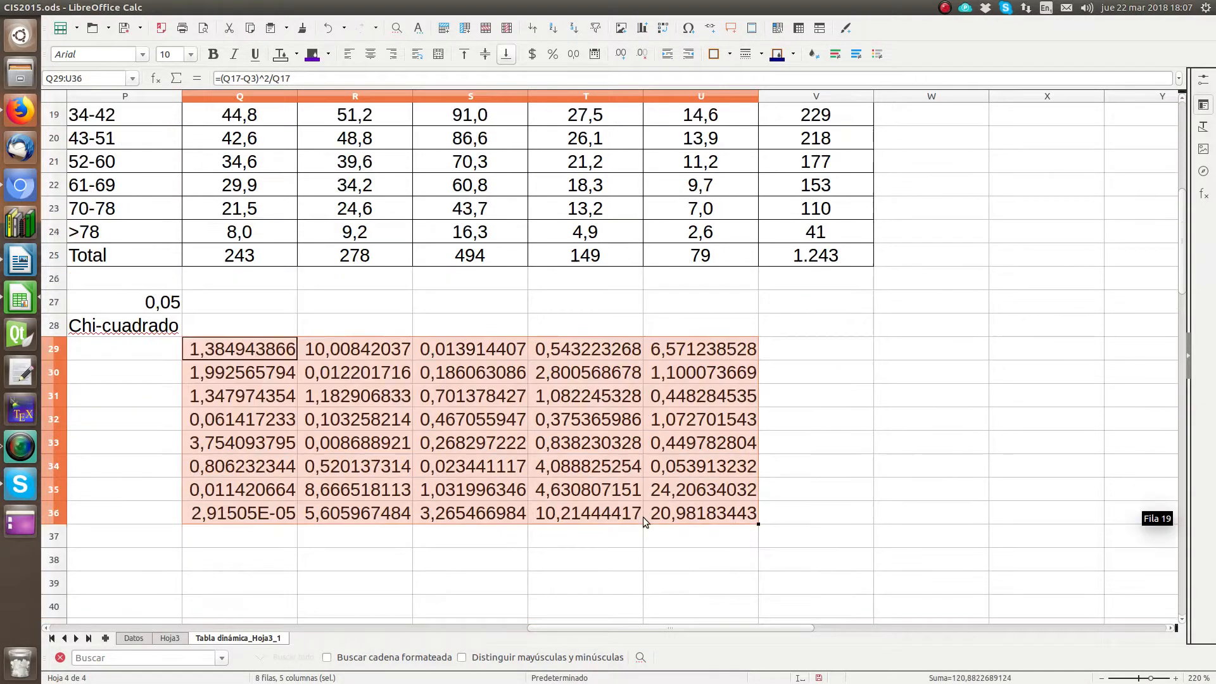
pyautogui.moveTo(757, 524); pyautogui.dragTo(852, 541)
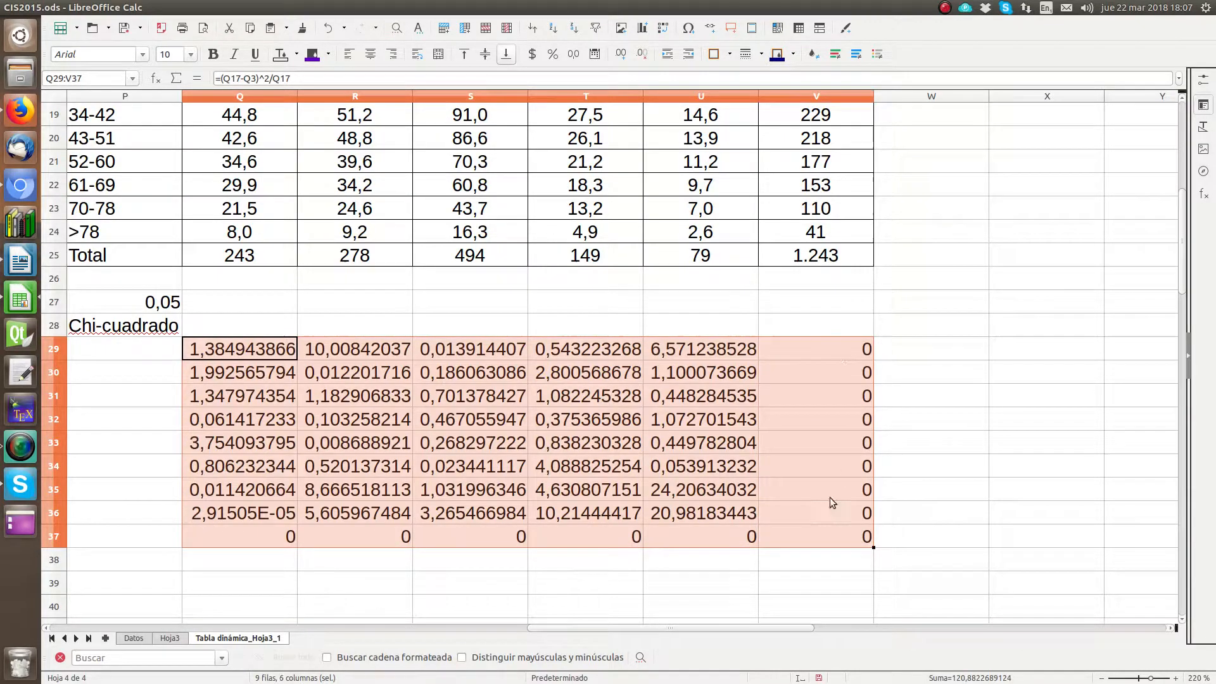
pyautogui.moveTo(823, 345); pyautogui.dragTo(827, 530)
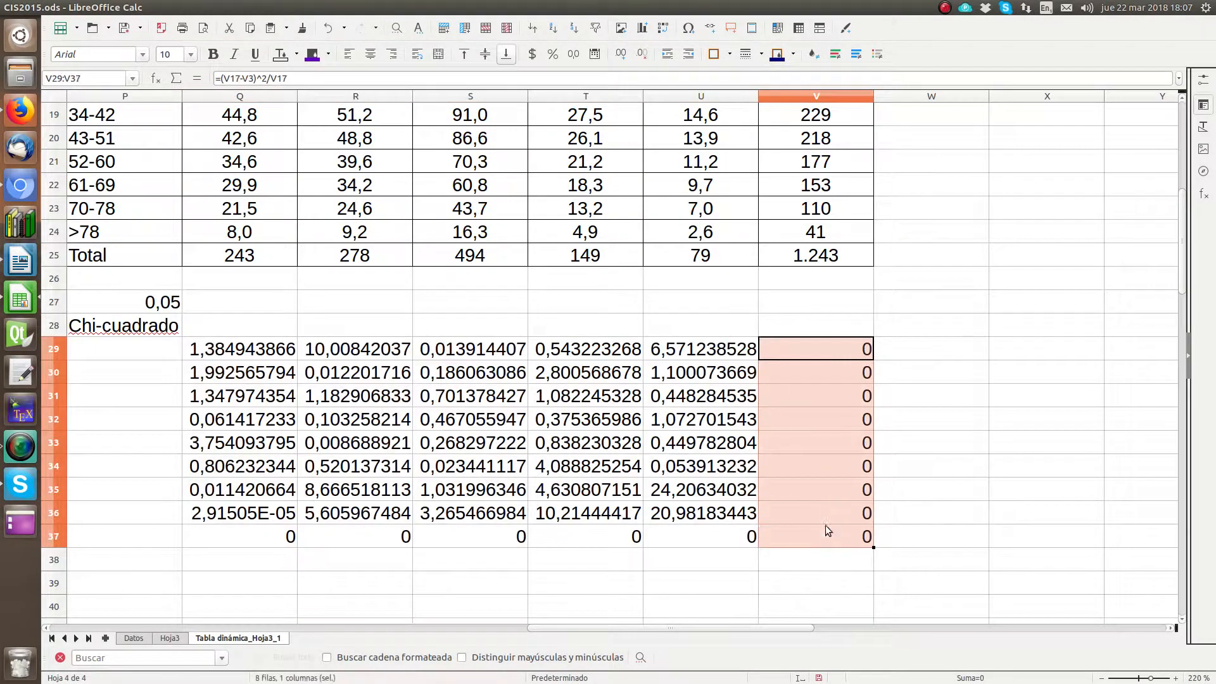
pyautogui.press('Delete')
pyautogui.moveTo(739, 535); pyautogui.dragTo(271, 542)
pyautogui.press('Delete')
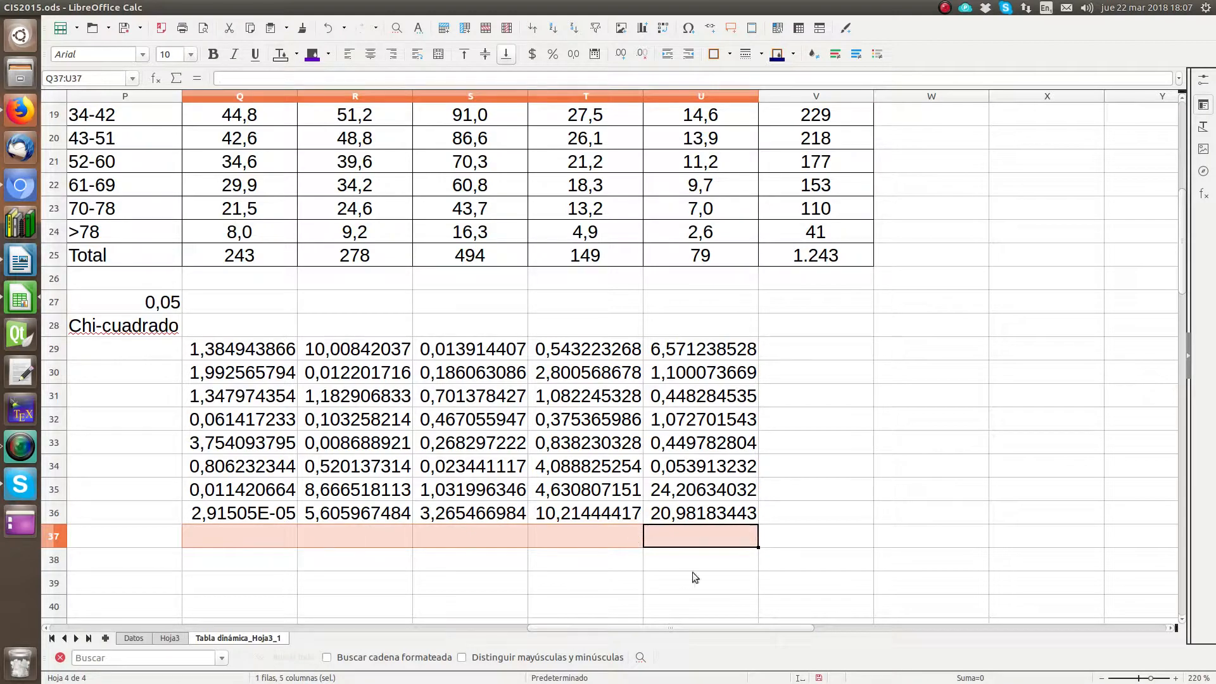
pyautogui.click(785, 542)
pyautogui.moveTo(355, 466); pyautogui.dragTo(703, 536)
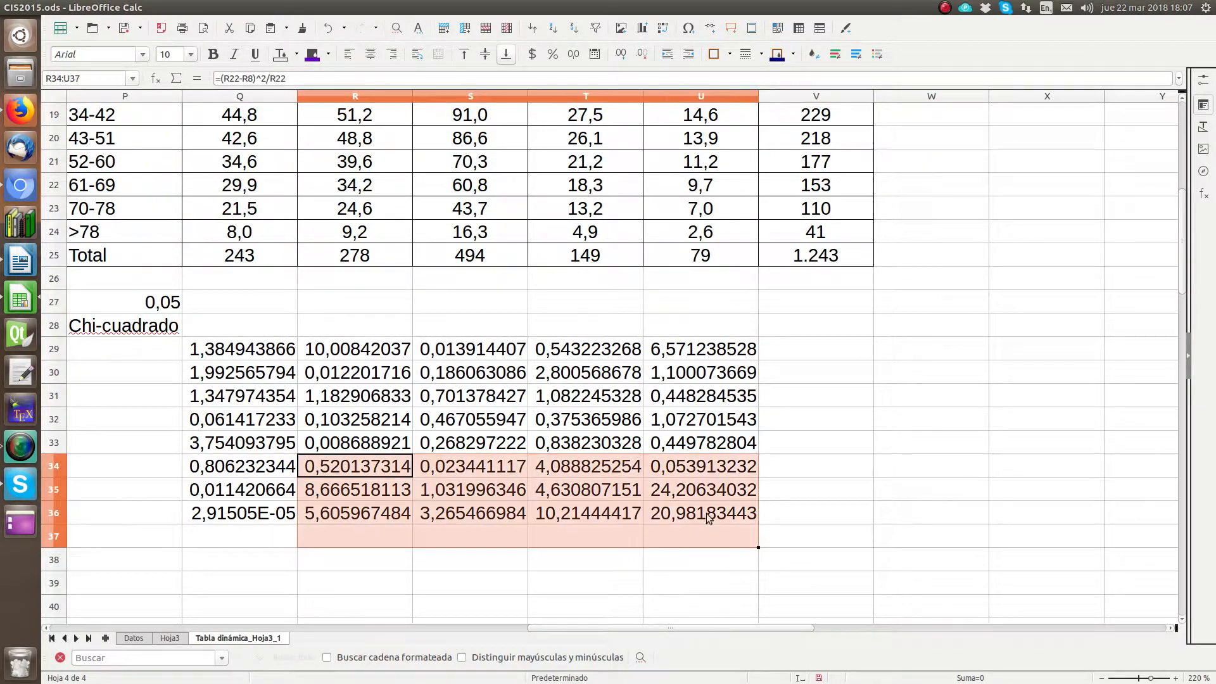
# Step: Enter the formula =suma(Q29:U36) in cell V37 to add up all the chi-square terms
pyautogui.click(781, 541)
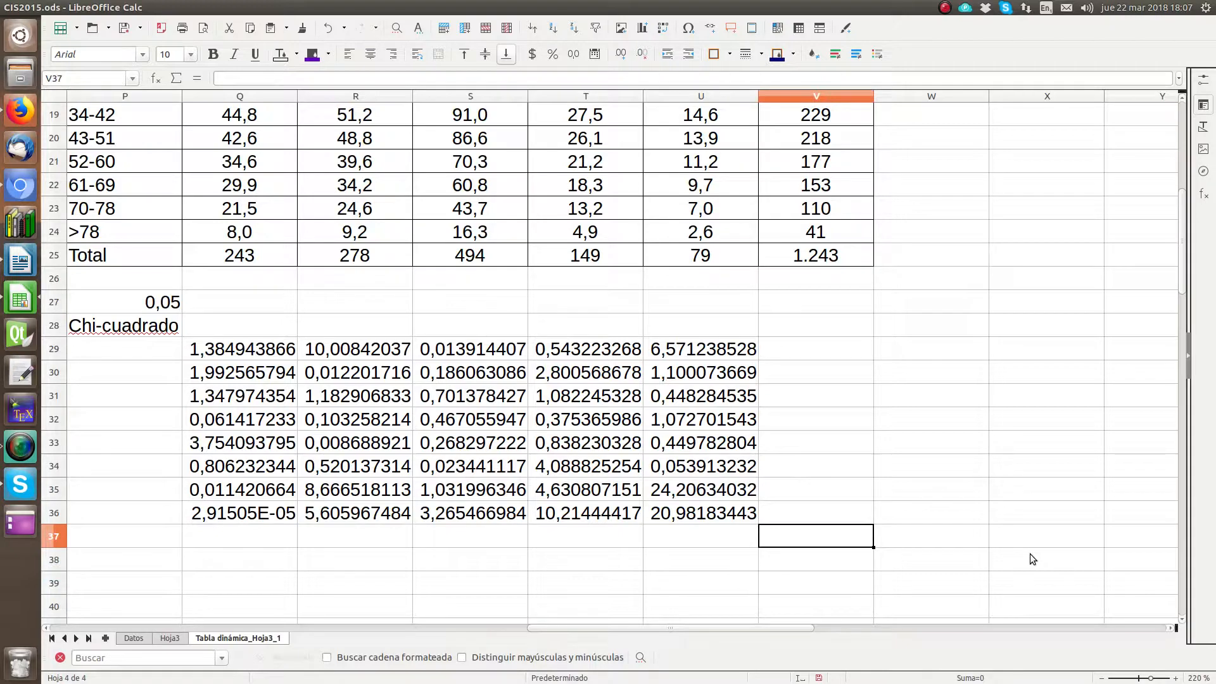
pyautogui.write('=cu')
pyautogui.press('BackSpace')
pyautogui.press('BackSpace')
pyautogui.write('su')
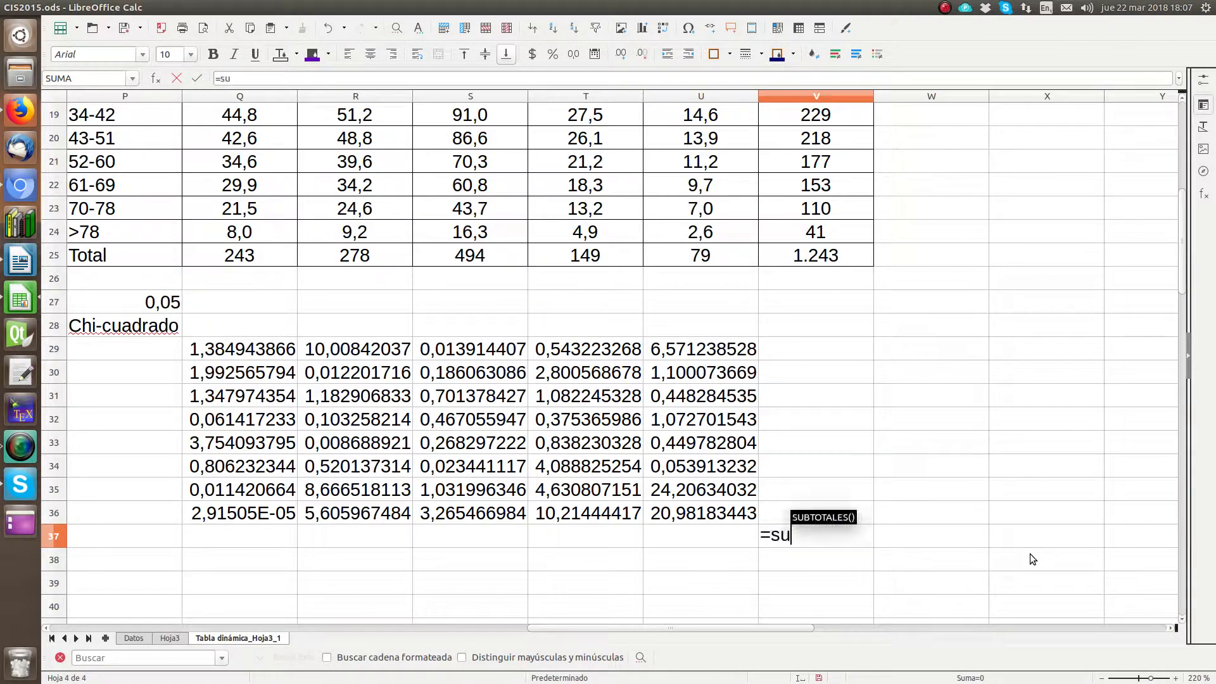
pyautogui.write('ma(')
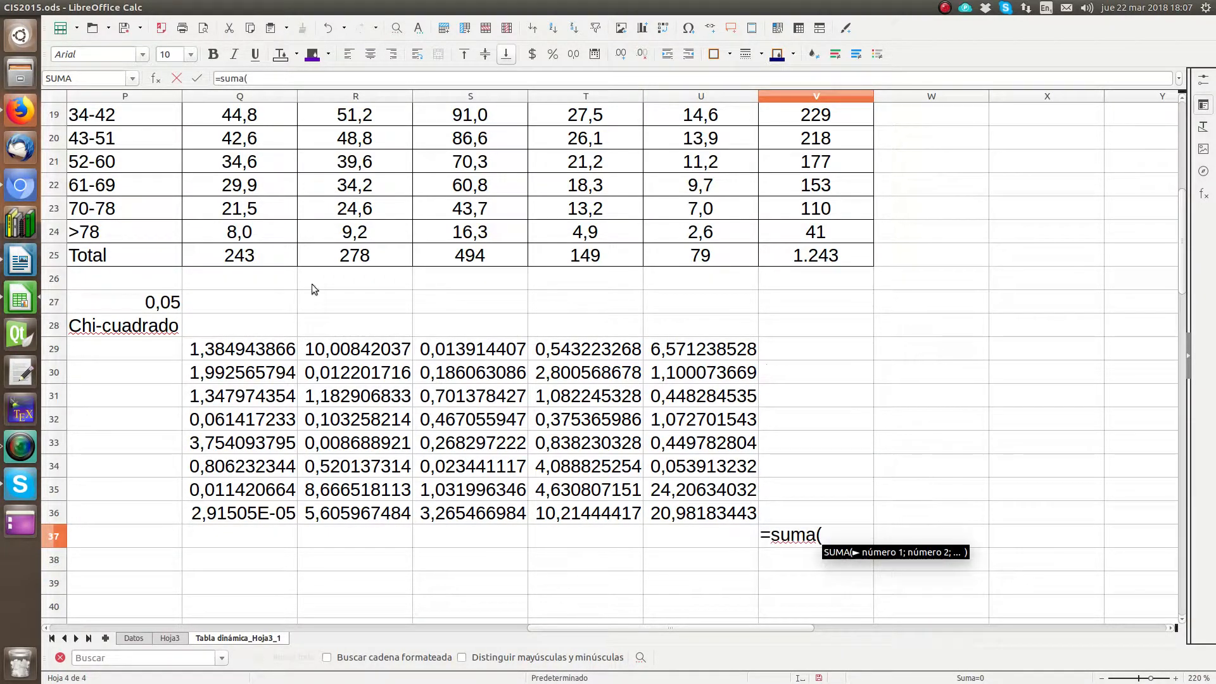
pyautogui.moveTo(212, 348); pyautogui.dragTo(677, 516)
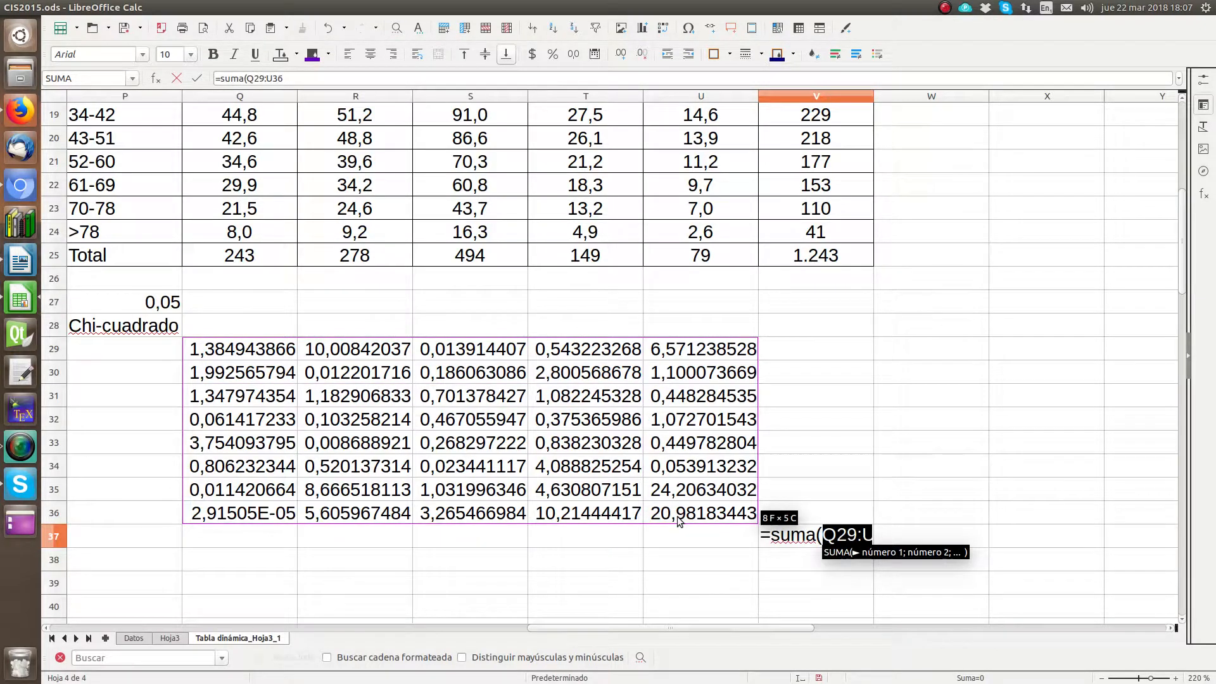
pyautogui.write(')')
pyautogui.press('Return')
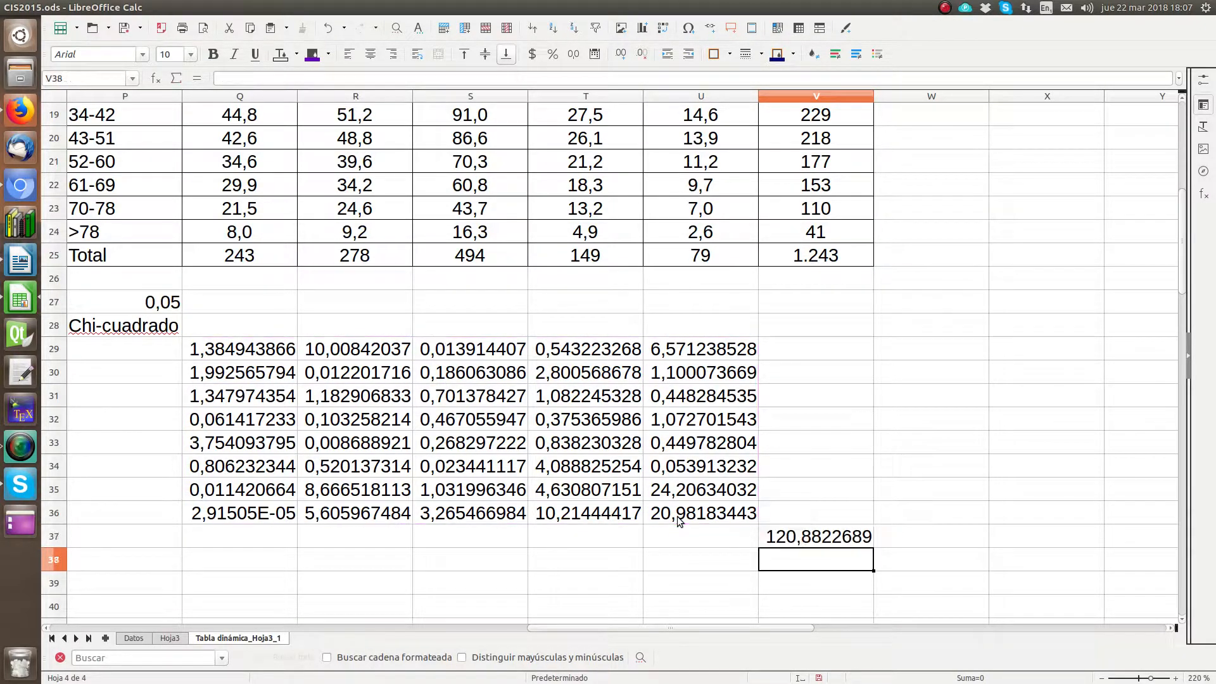
# Step: Format the chi-square total in V37 to show one decimal place
pyautogui.press('Up')
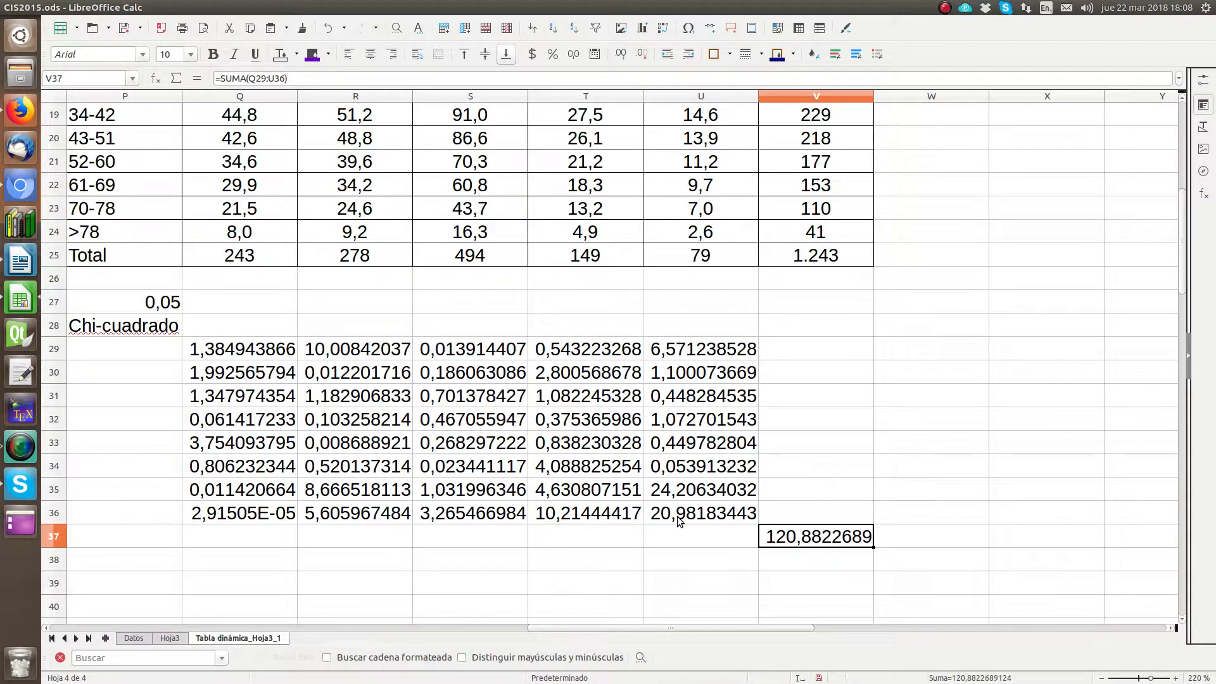
pyautogui.click(643, 59)
pyautogui.click(643, 59)
pyautogui.click(643, 59)
pyautogui.click(644, 59)
pyautogui.click(643, 59)
pyautogui.click(644, 59)
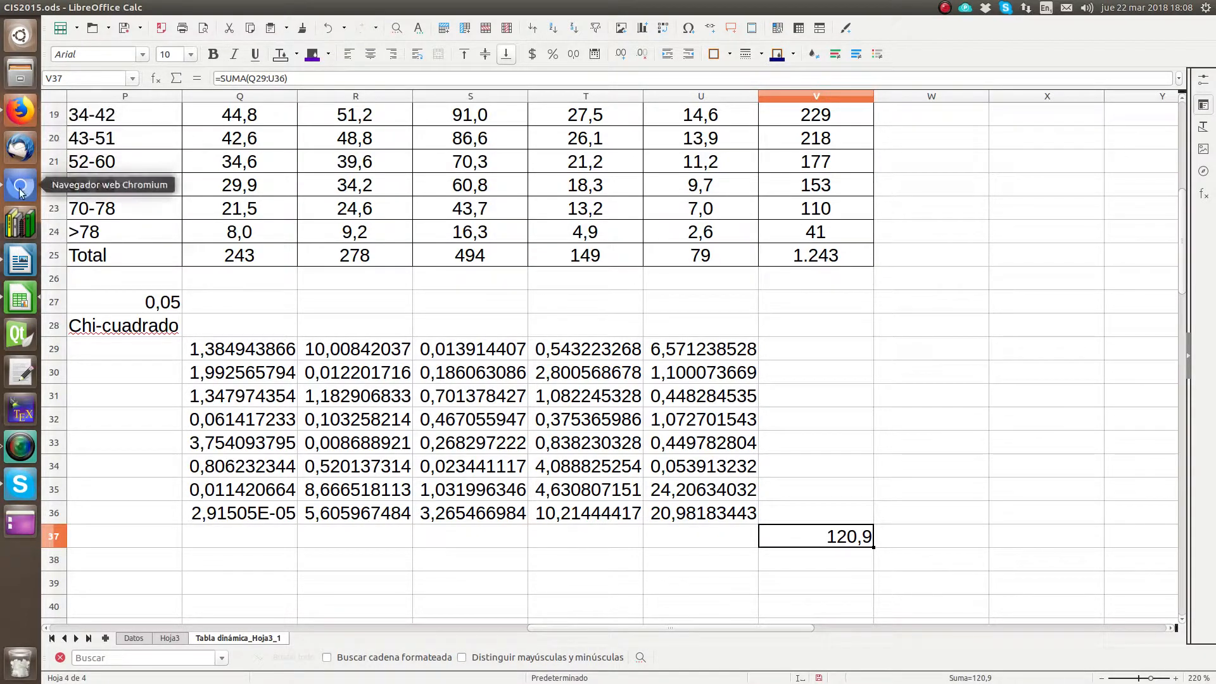
# Step: Switch to Writer and begin the new paragraph with "En particular,"
pyautogui.click(19, 258)
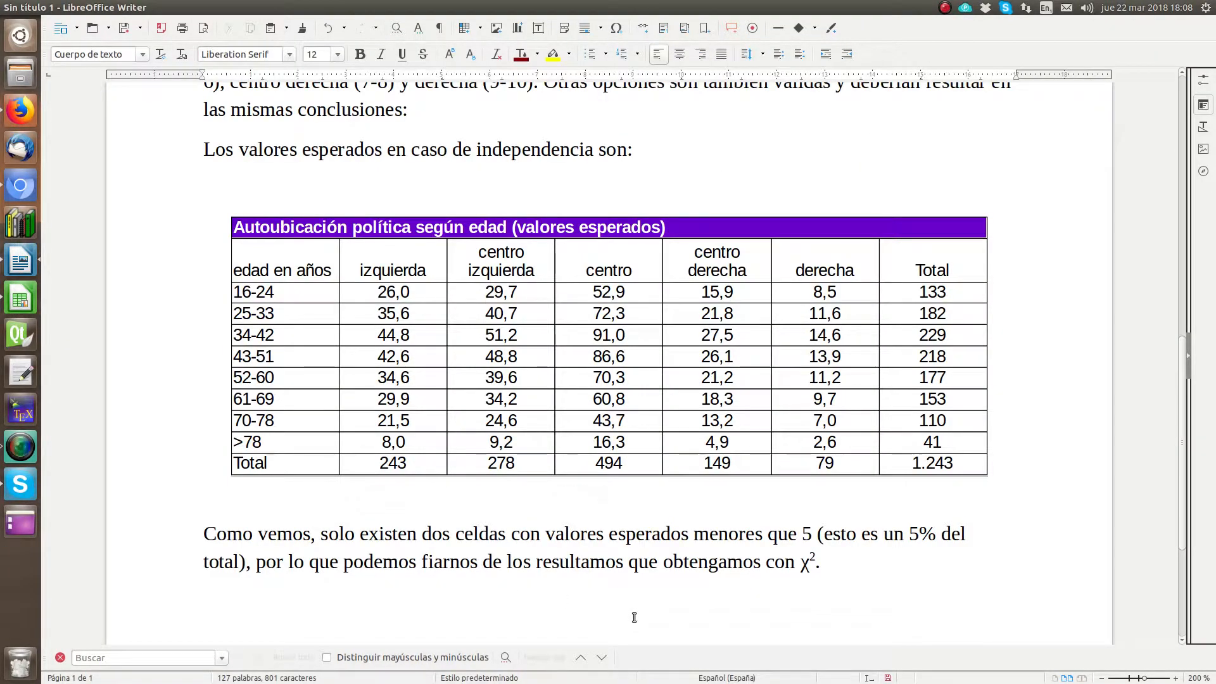
pyautogui.write('Enm')
pyautogui.press('BackSpace')
pyautogui.press('BackSpace')
pyautogui.press('BackSpace')
pyautogui.write('n particular,')
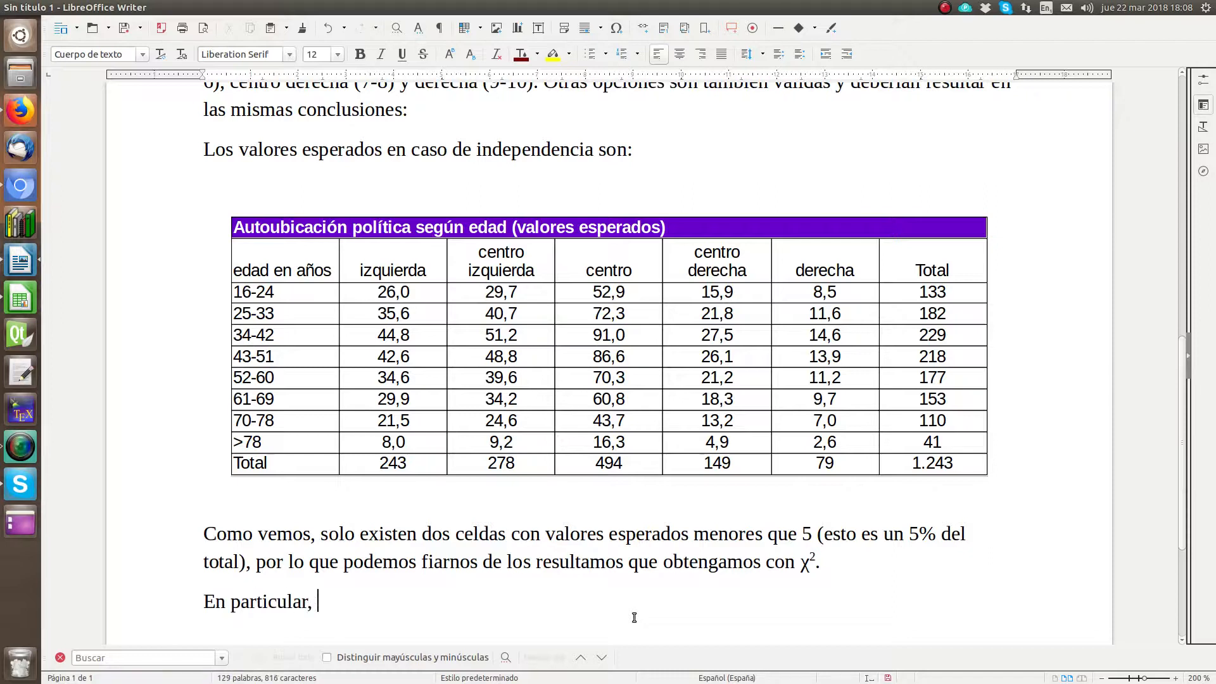
# Step: Copy the χ² symbol from the end of the previous paragraph and paste it after "En particular,"
pyautogui.press('Up')
pyautogui.press('Home')
pyautogui.press('End')
pyautogui.press('Left')
pyautogui.hotkey('shift', 'Left')
pyautogui.hotkey('shift', 'Left')
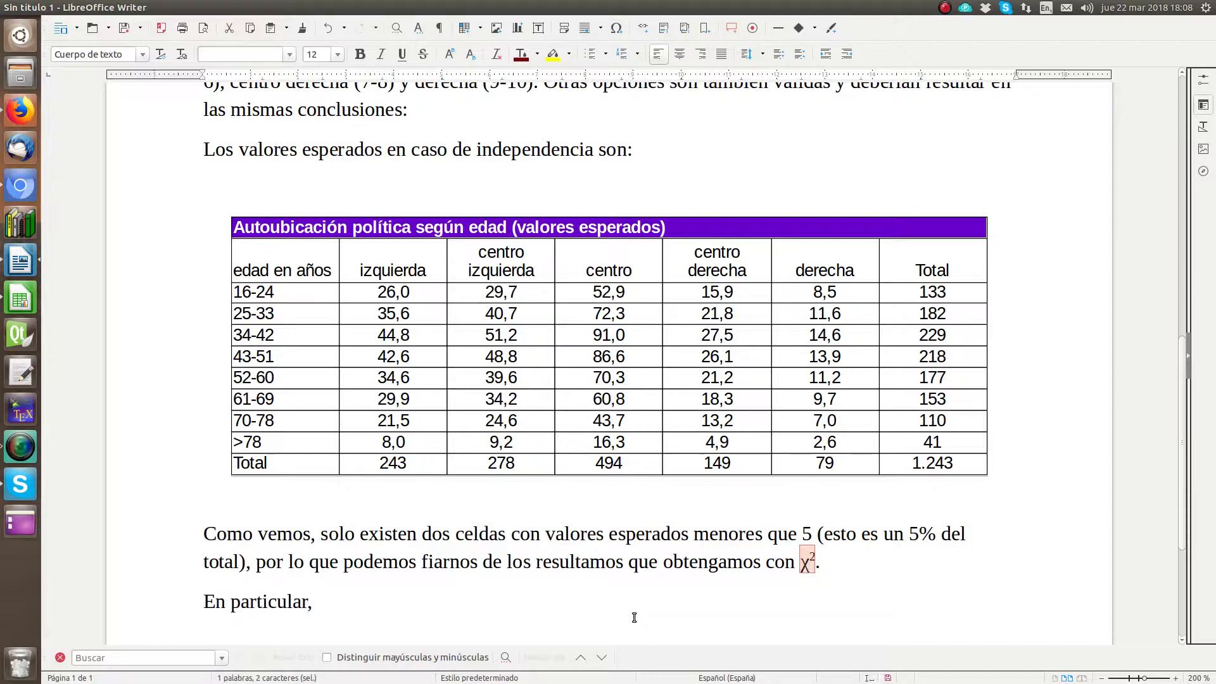
pyautogui.hotkey('ctrl', 'c')
pyautogui.press('Down')
pyautogui.hotkey('ctrl', 'v')
# Step: Turn off superscript after χ² and continue with "= 120,9" in normal text
pyautogui.write('=')
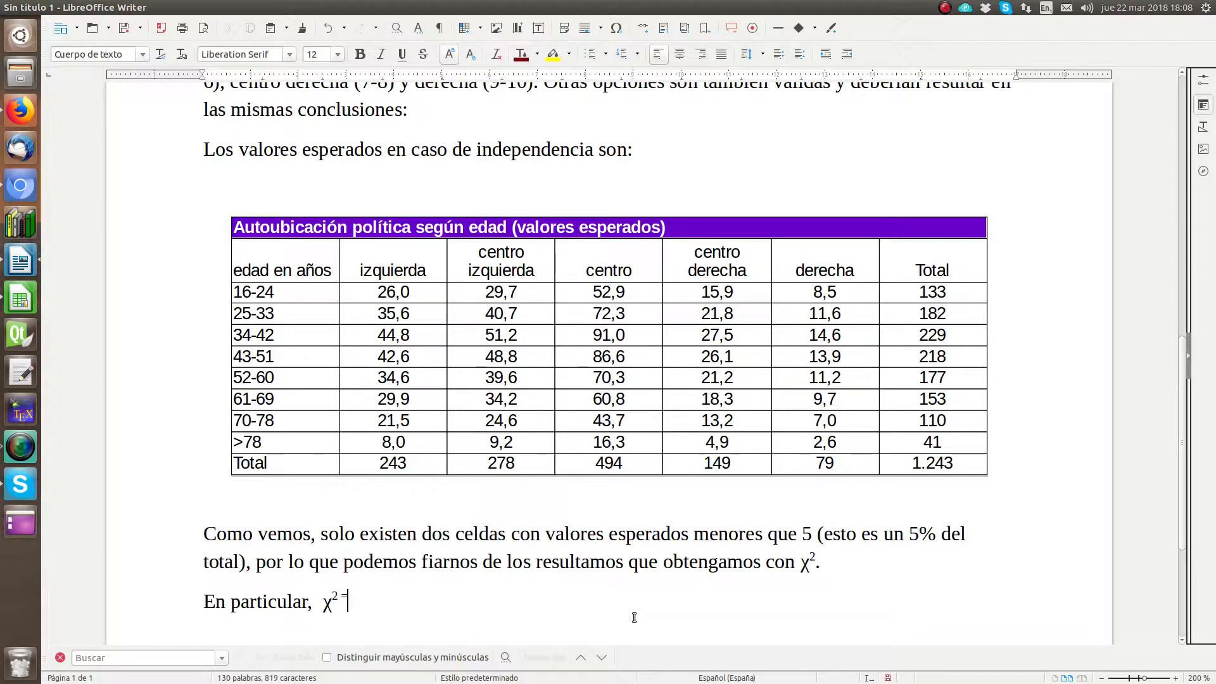
pyautogui.press('BackSpace')
pyautogui.press('BackSpace')
pyautogui.click(450, 56)
pyautogui.write('-')
pyautogui.write('=')
pyautogui.write(' 120,8')
pyautogui.press('BackSpace')
pyautogui.write('9')
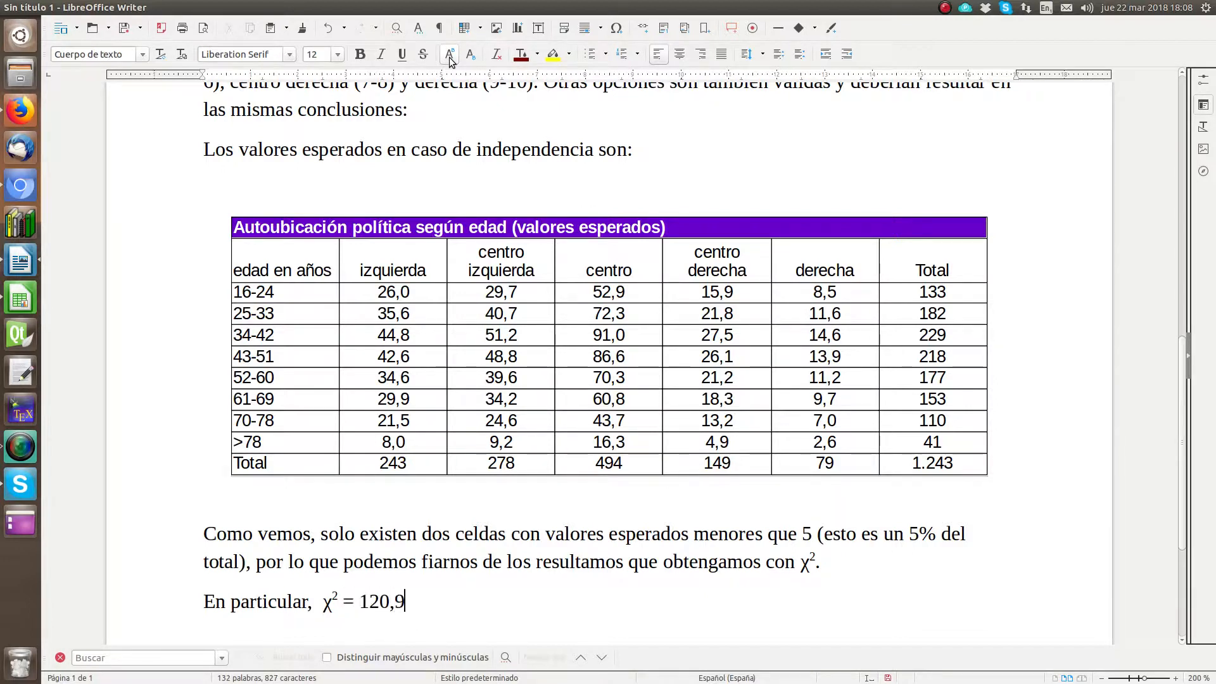
pyautogui.write(' con ')
pyautogui.write('(8/1')
# Step: Finish the sentence with "con (8-1)(5-1) = 28 grados de libertad." and start a new paragraph
pyautogui.press('BackSpace')
pyautogui.press('BackSpace')
pyautogui.write('-1)')
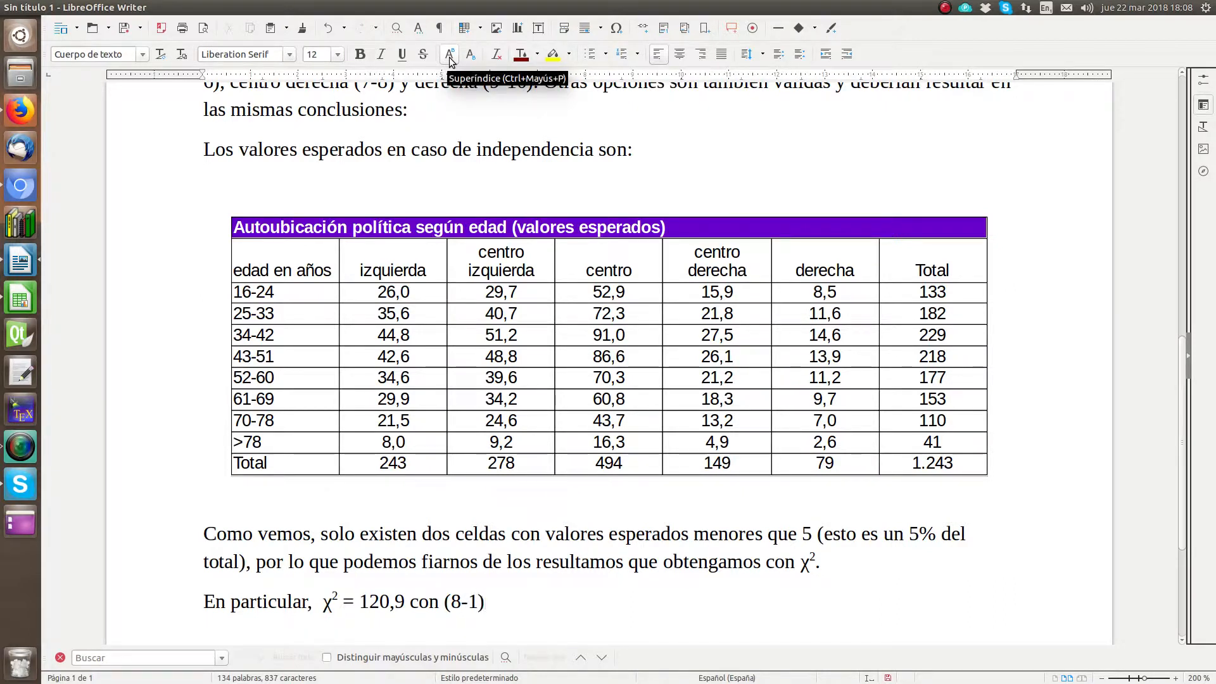
pyautogui.write('(5-1')
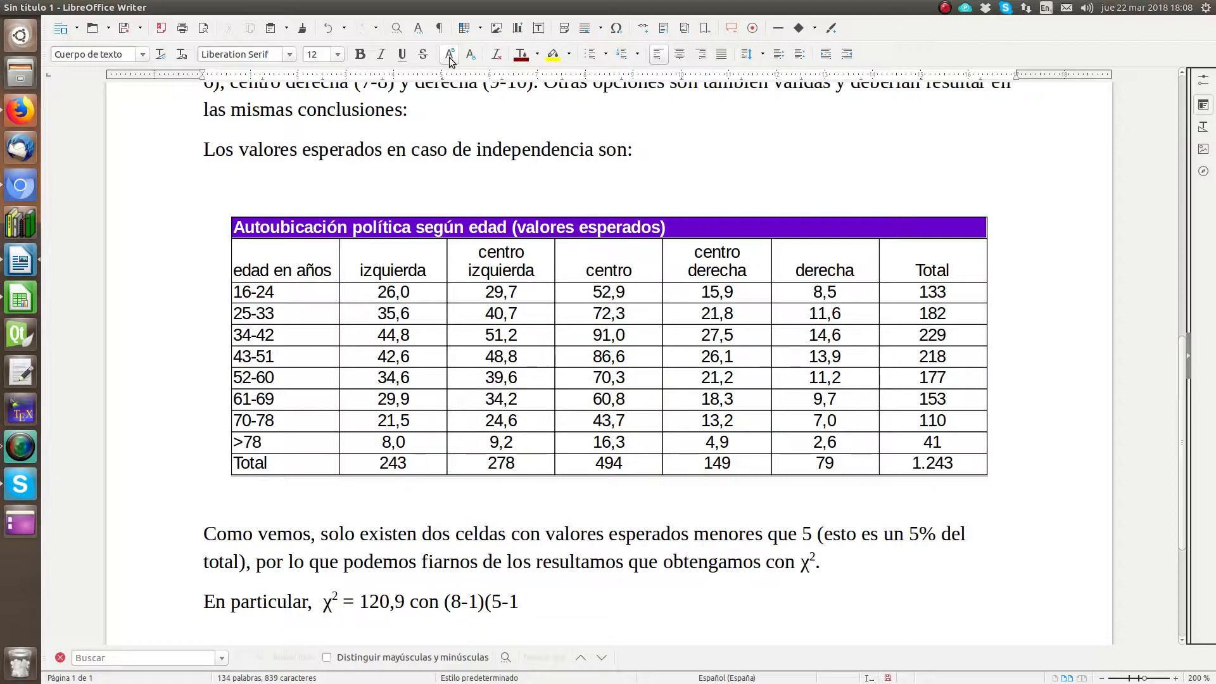
pyautogui.write(') = 28 grados de libertad.')
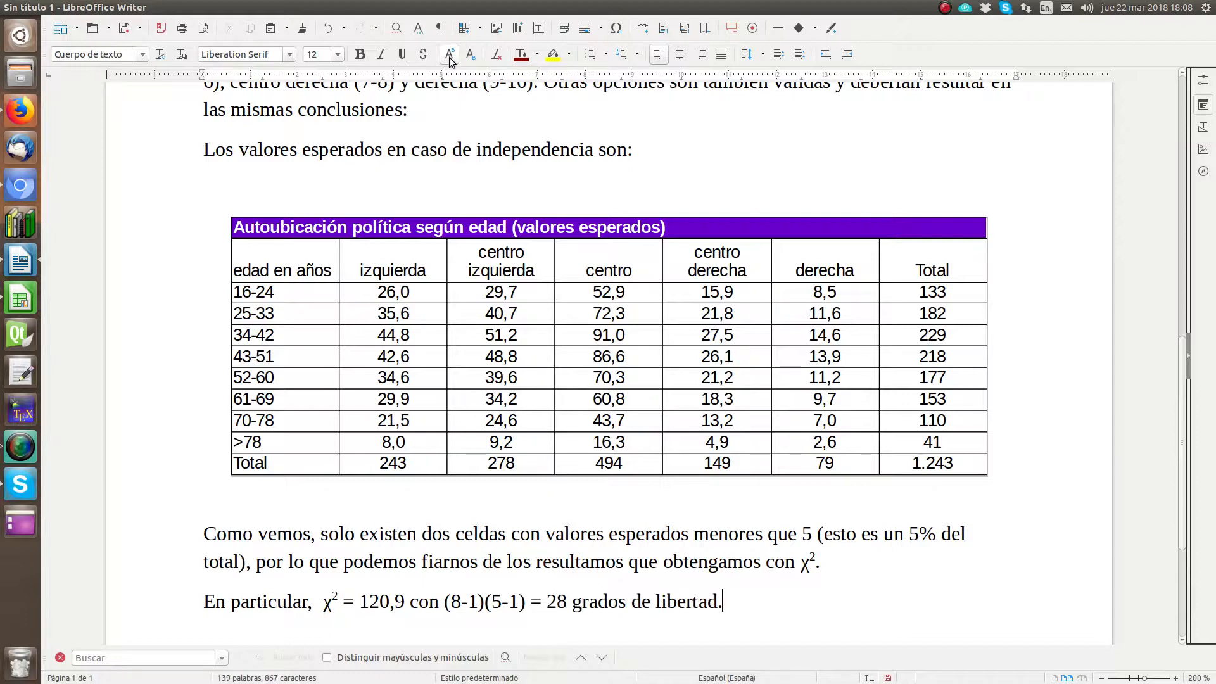
pyautogui.press('Return')
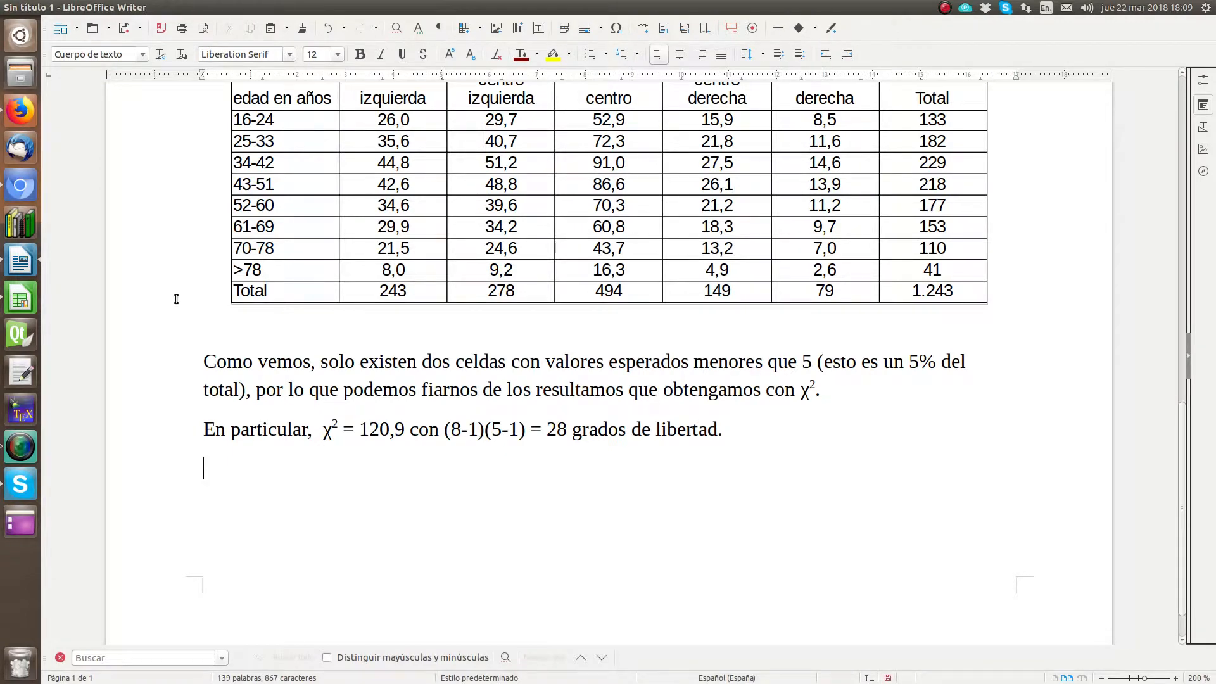
# Step: Switch to the CIS2015.ods spreadsheet in Calc and enter the label "C" in cell P39
pyautogui.click(30, 295)
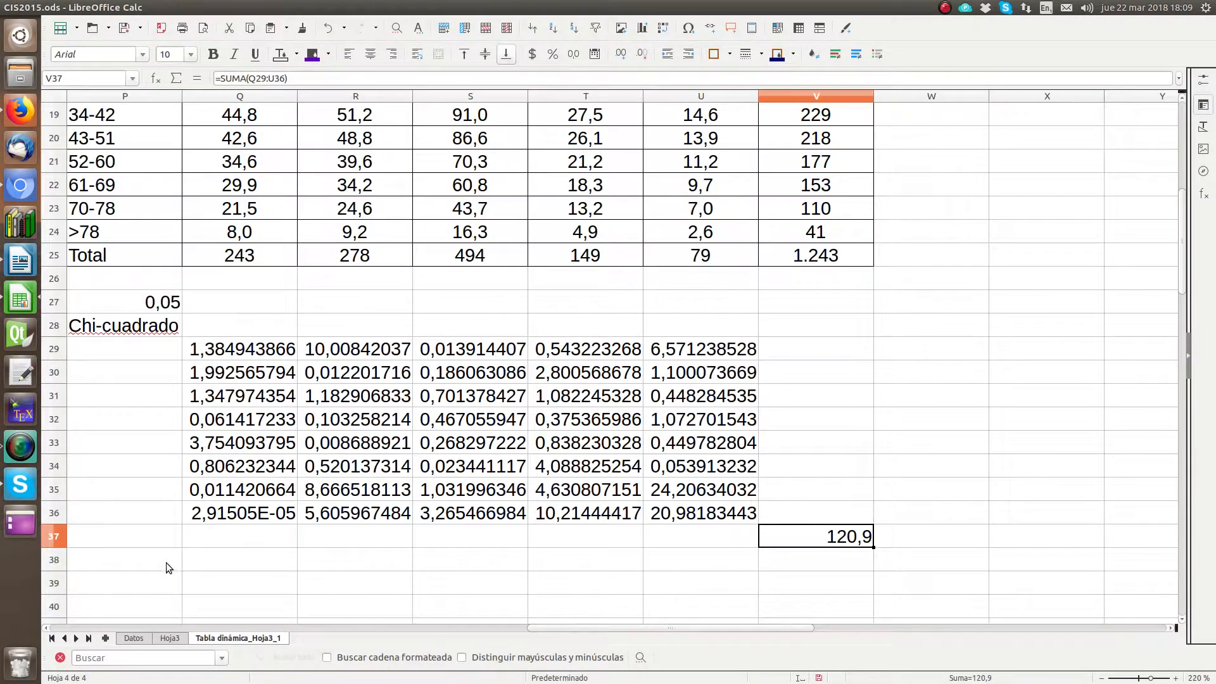
pyautogui.click(153, 586)
pyautogui.write('C')
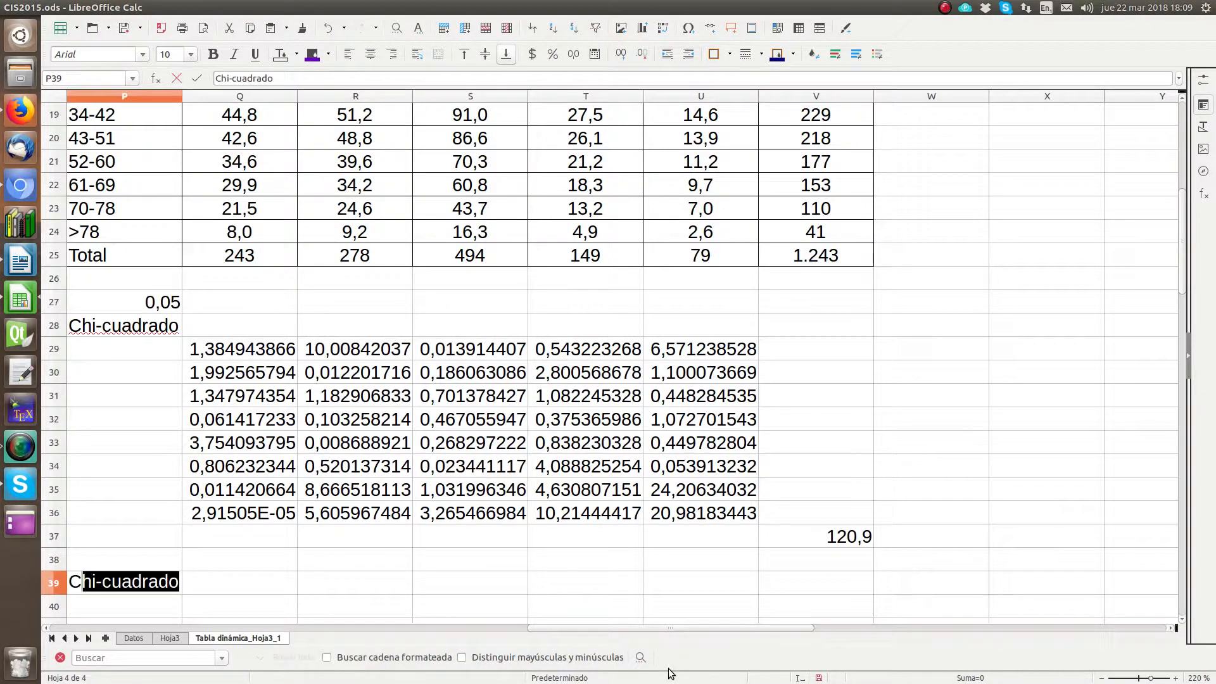
pyautogui.press('Delete')
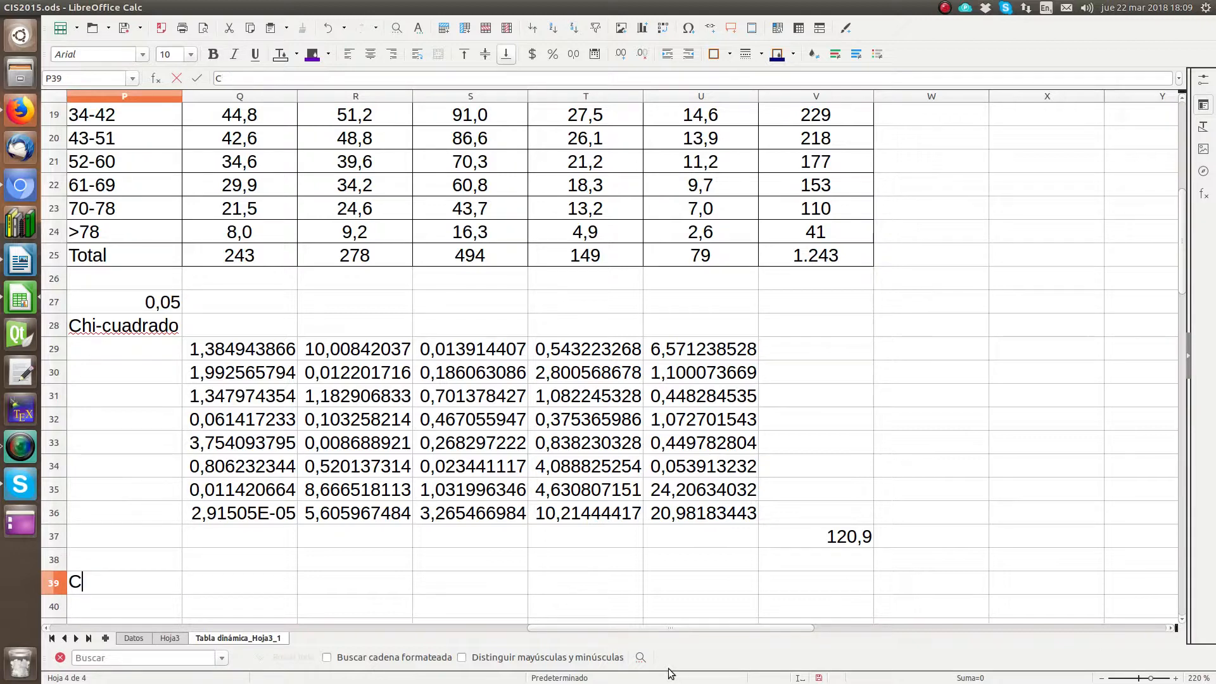
pyautogui.press('Tab')
# Step: Calculate the contingency coefficient in Q39 with the formula =raiz(V37/(V37+V25))
pyautogui.write('=')
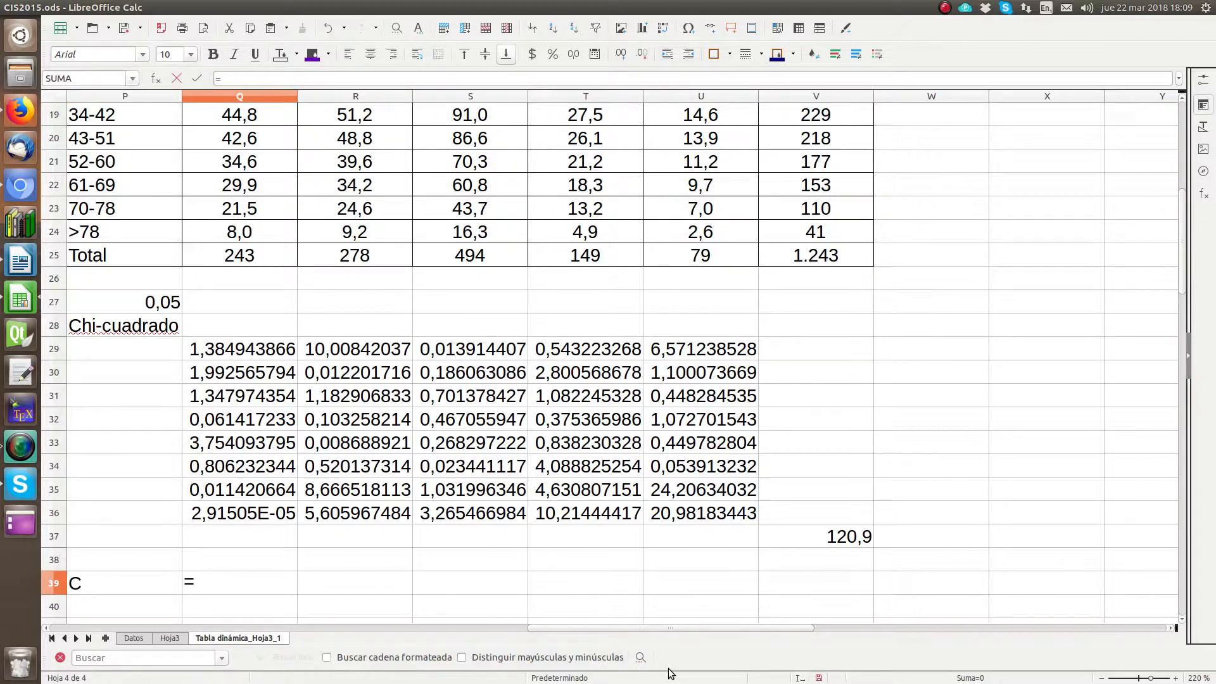
pyautogui.write('raiz(')
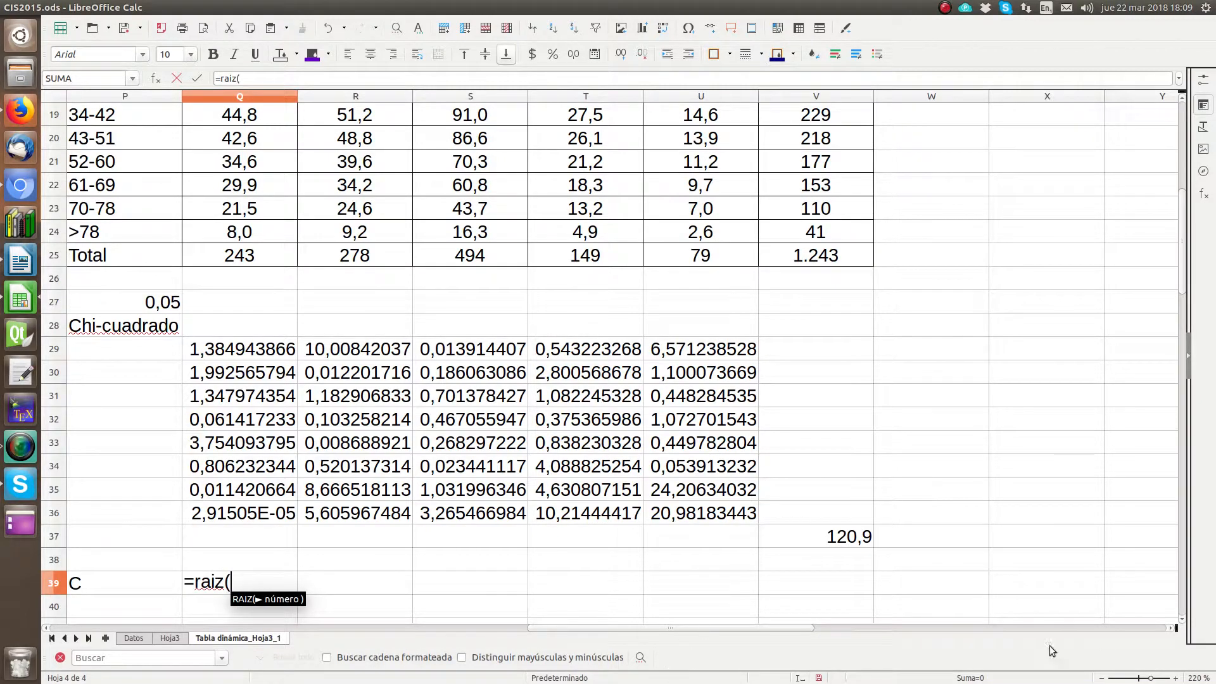
pyautogui.click(862, 539)
pyautogui.write('/')
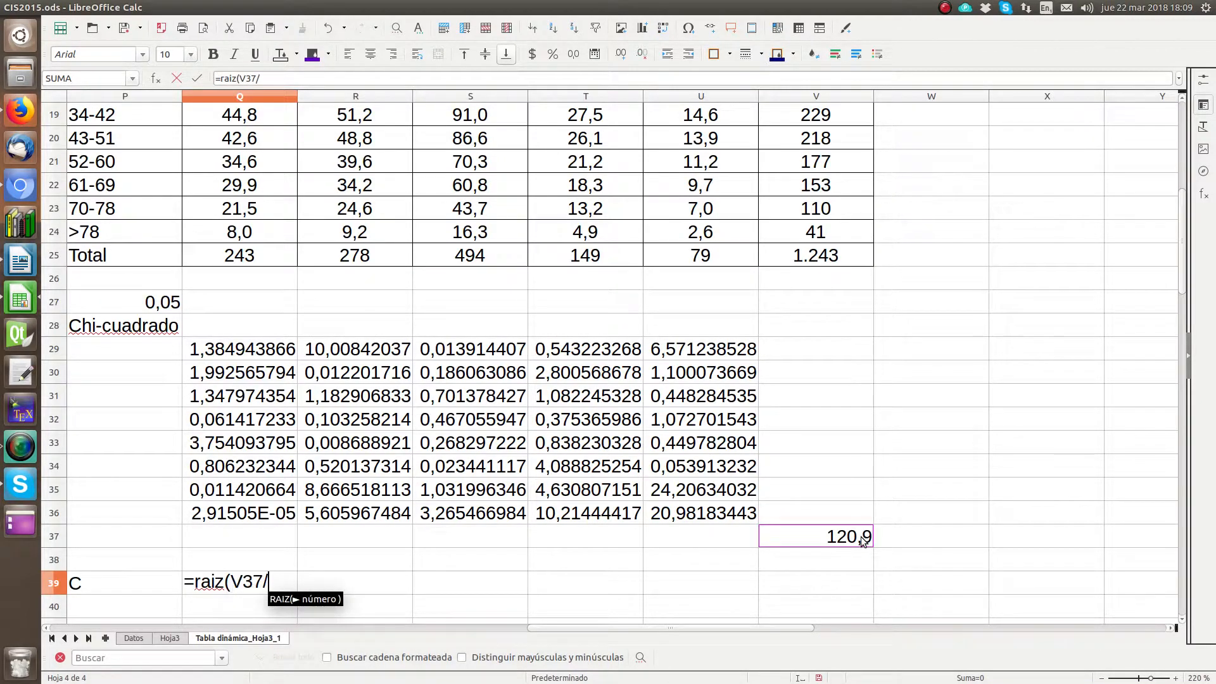
pyautogui.write('(')
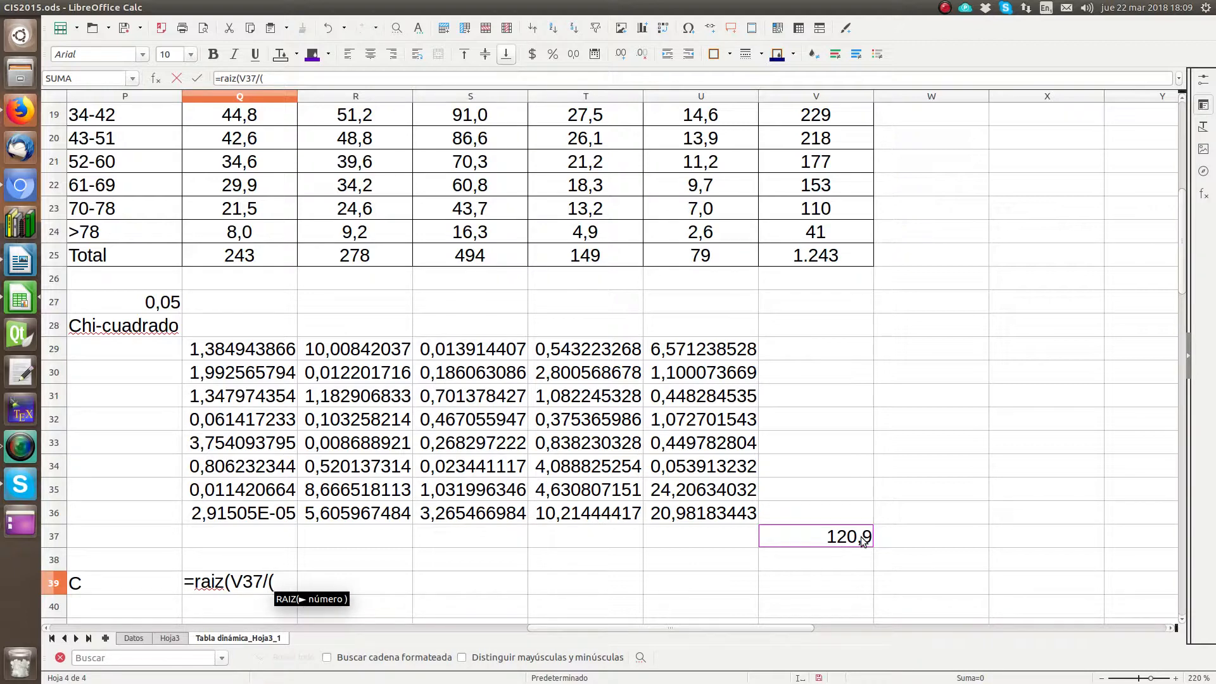
pyautogui.click(831, 536)
pyautogui.write('+')
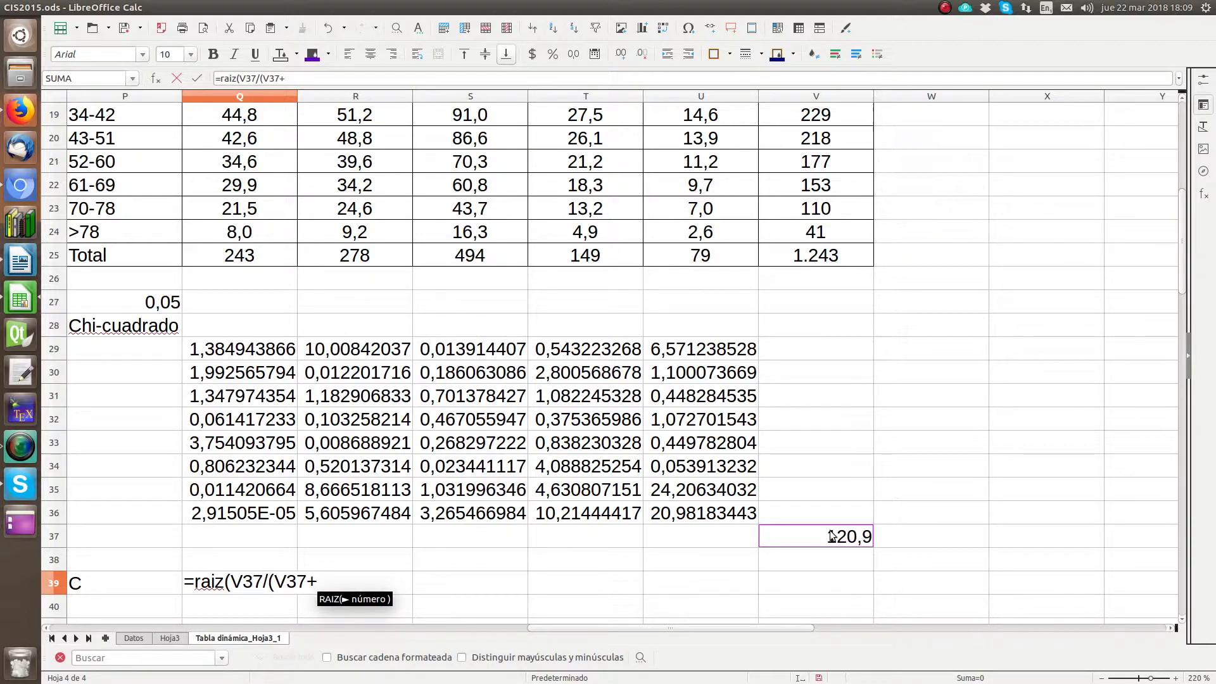
pyautogui.click(807, 257)
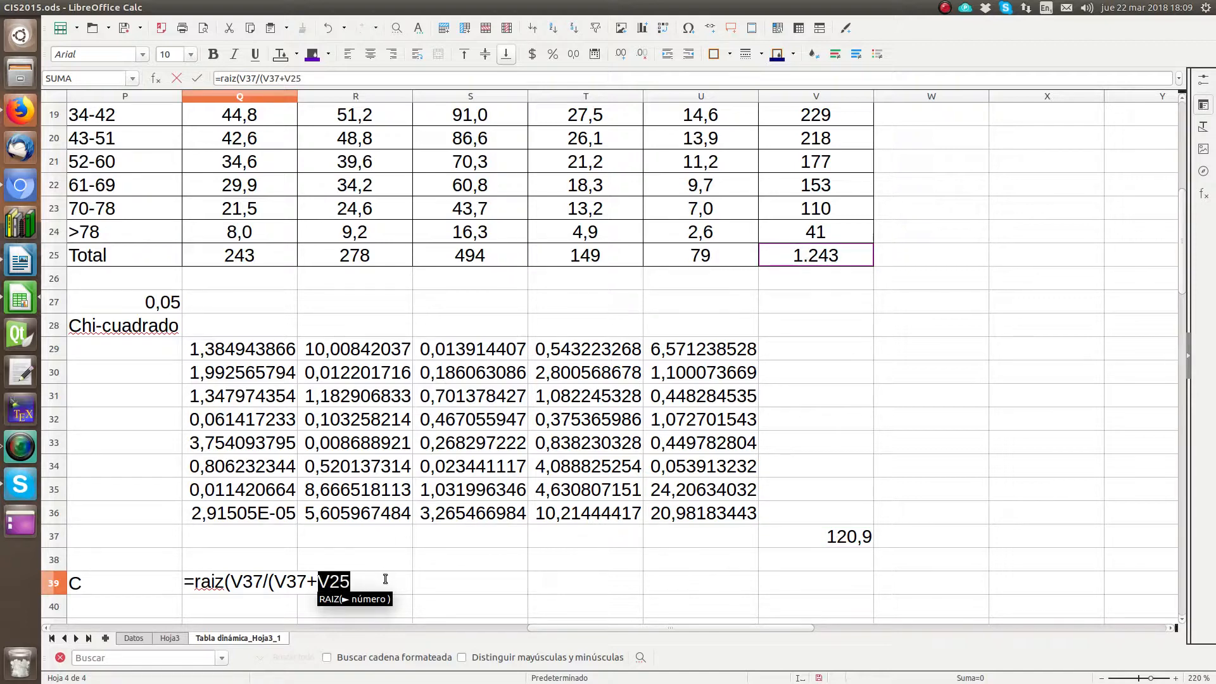
pyautogui.write('))')
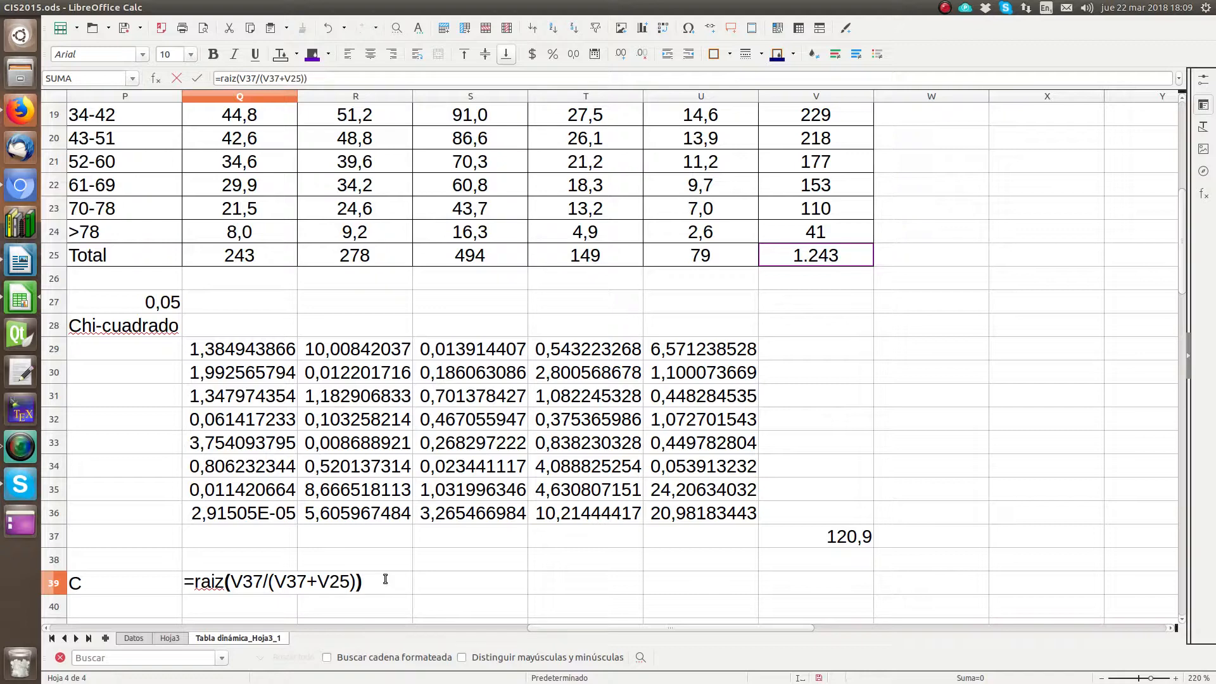
pyautogui.press('Return')
# Step: Format the contingency coefficient in Q39 as a percentage with one decimal place
pyautogui.press('Up')
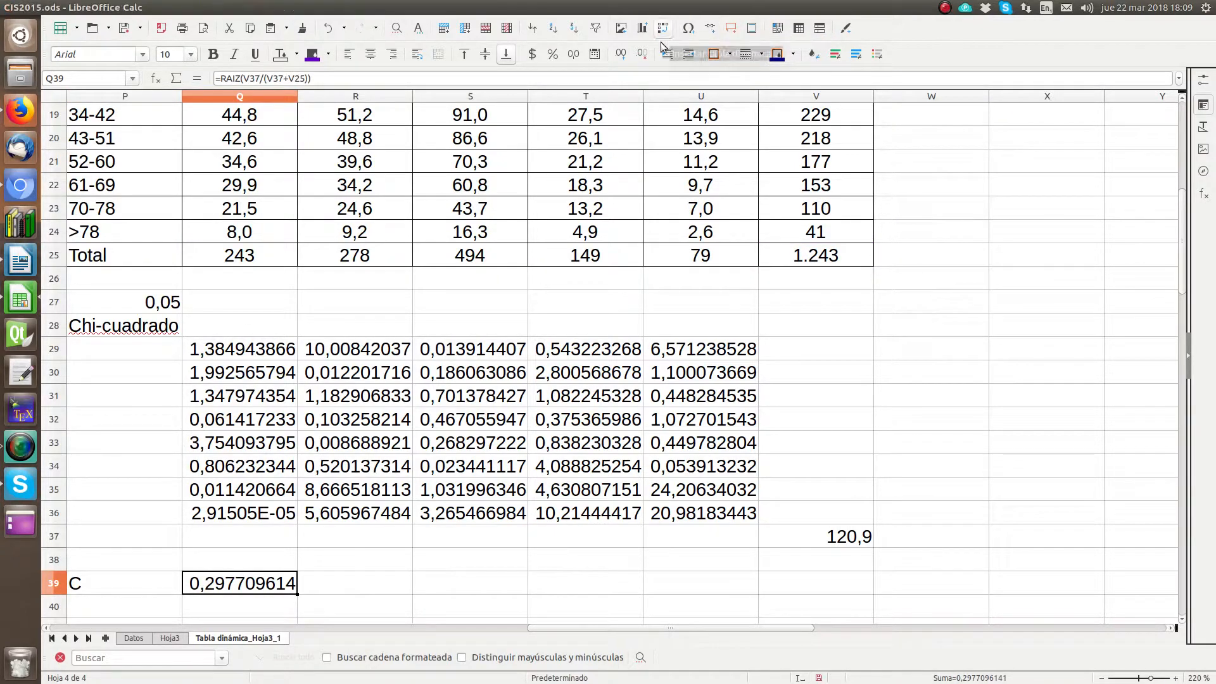
pyautogui.click(557, 59)
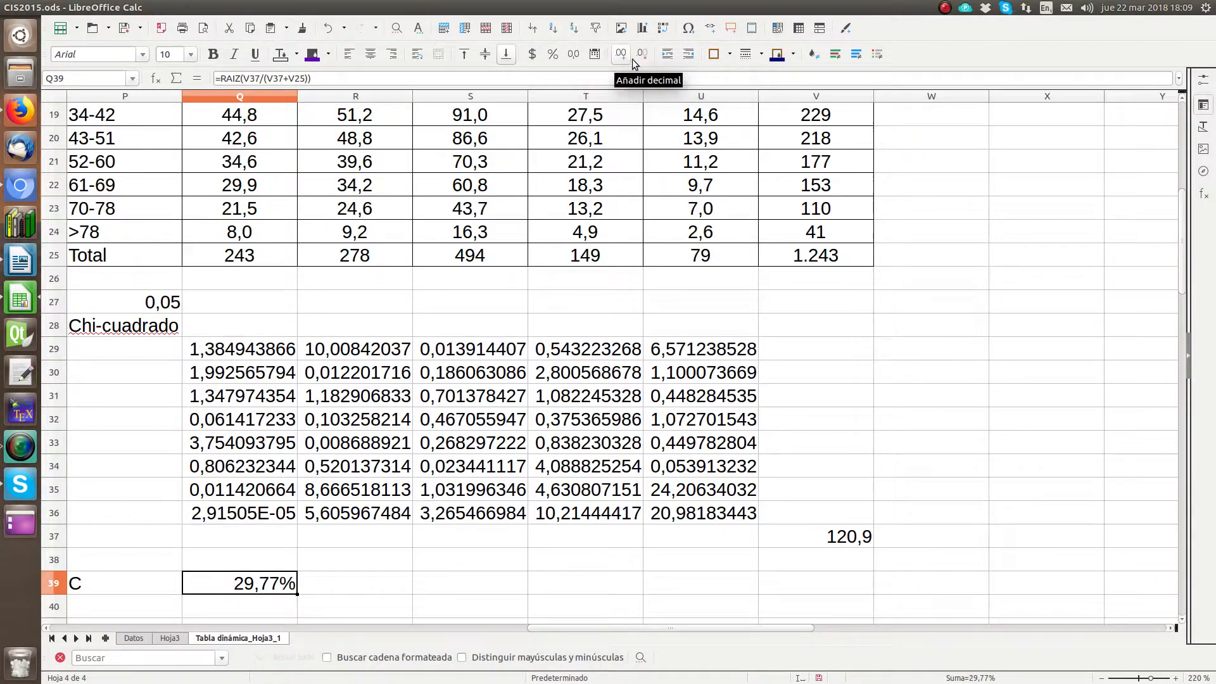
pyautogui.click(641, 59)
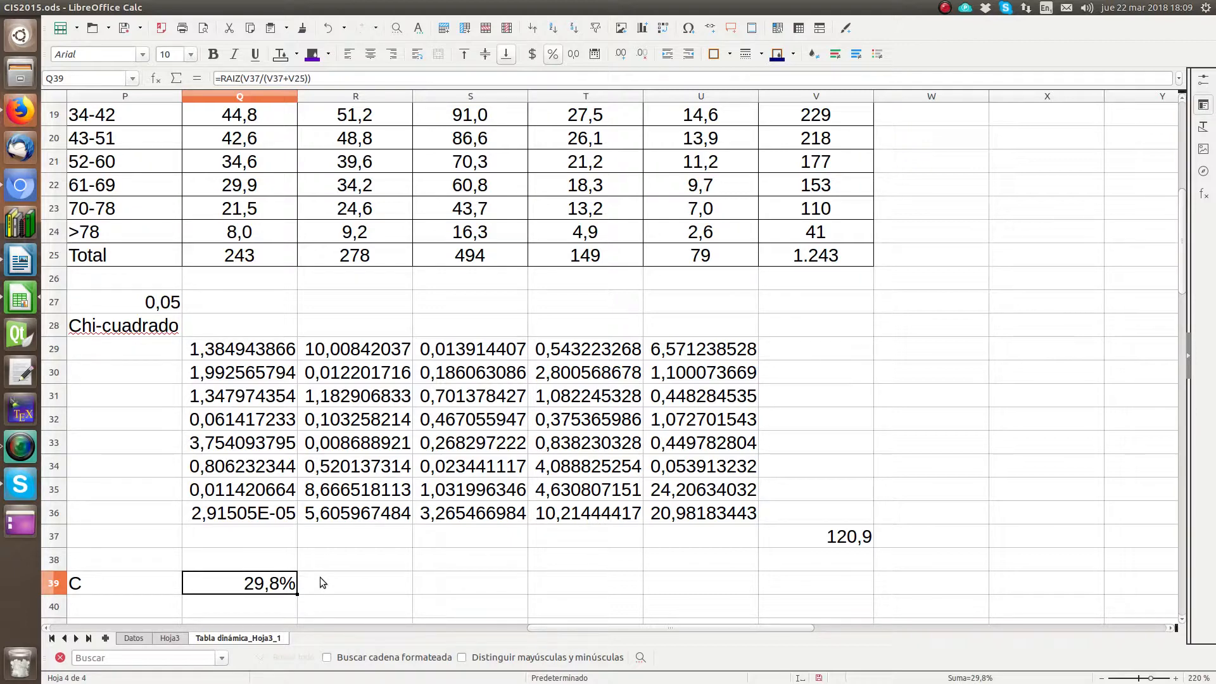
# Step: Switch to the Writer document and begin the last paragraph with "El coeficiente de contingencia es 29,8%"
pyautogui.click(20, 260)
pyautogui.click(665, 478)
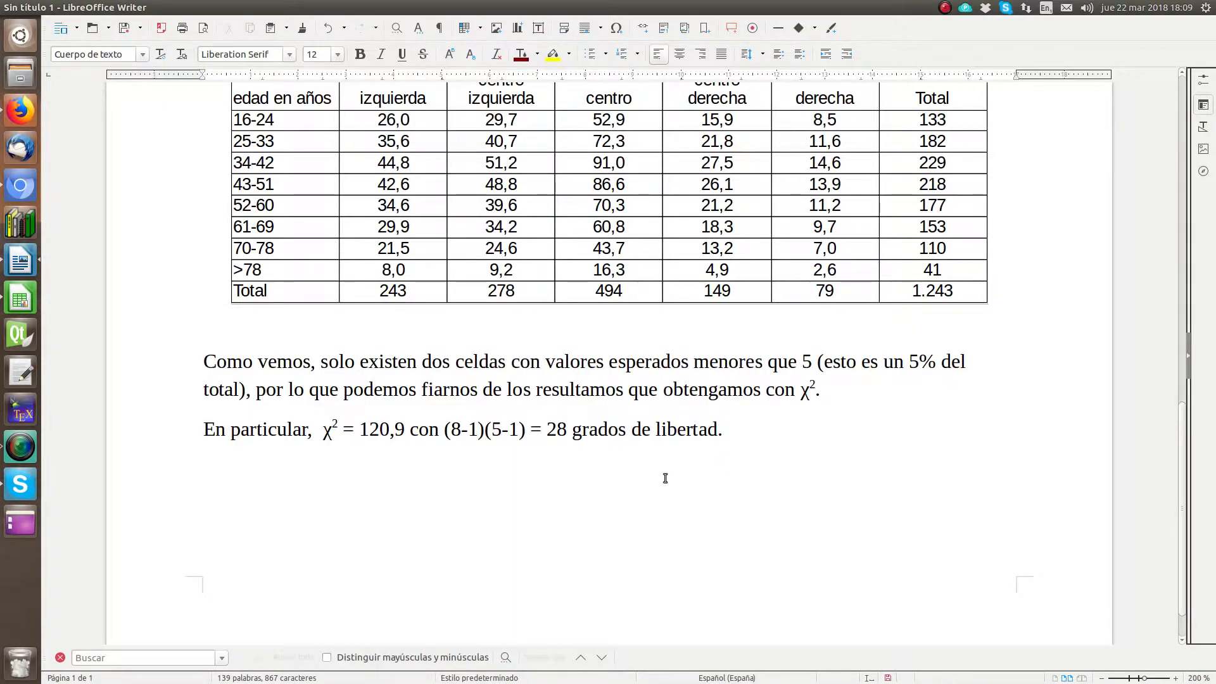
pyautogui.write('El coeficiente de contingencia')
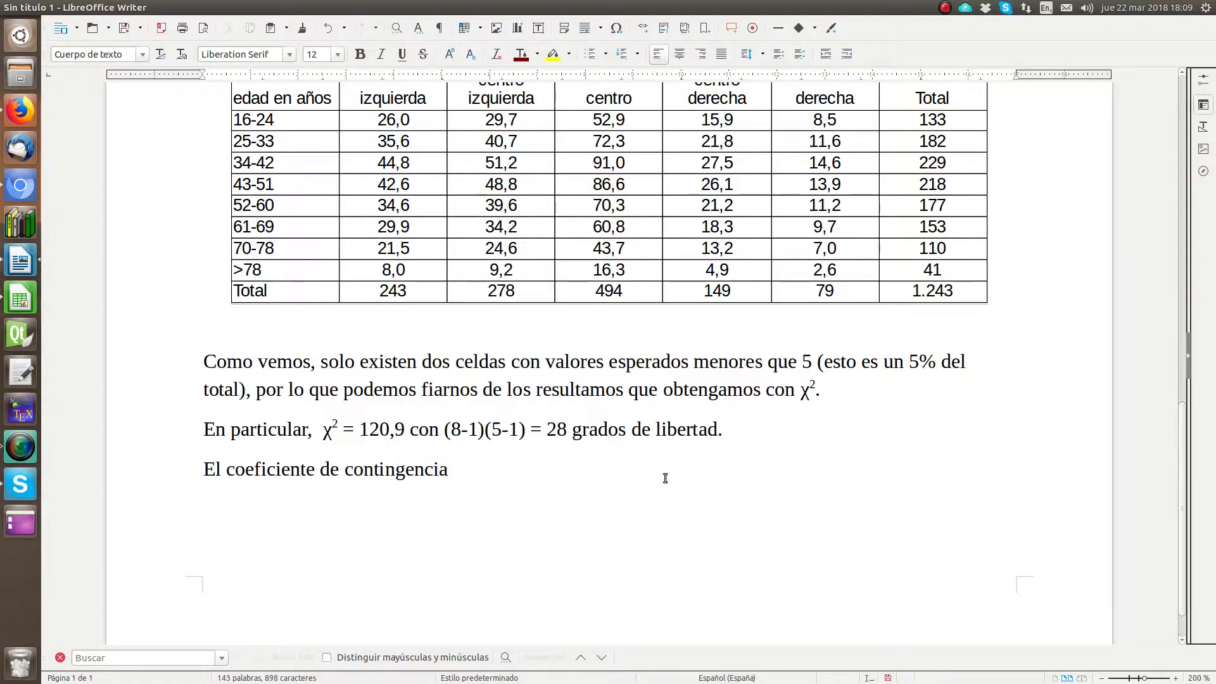
pyautogui.write(' es 29,8%, indi')
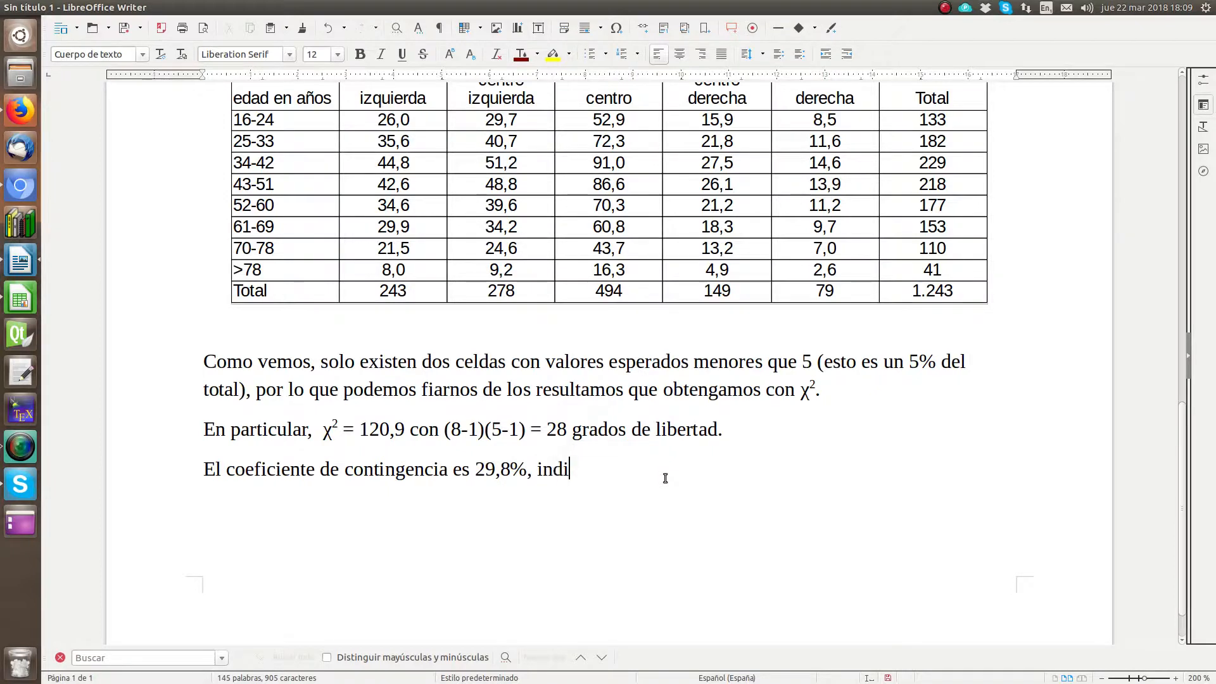
pyautogui.write('cando una perce')
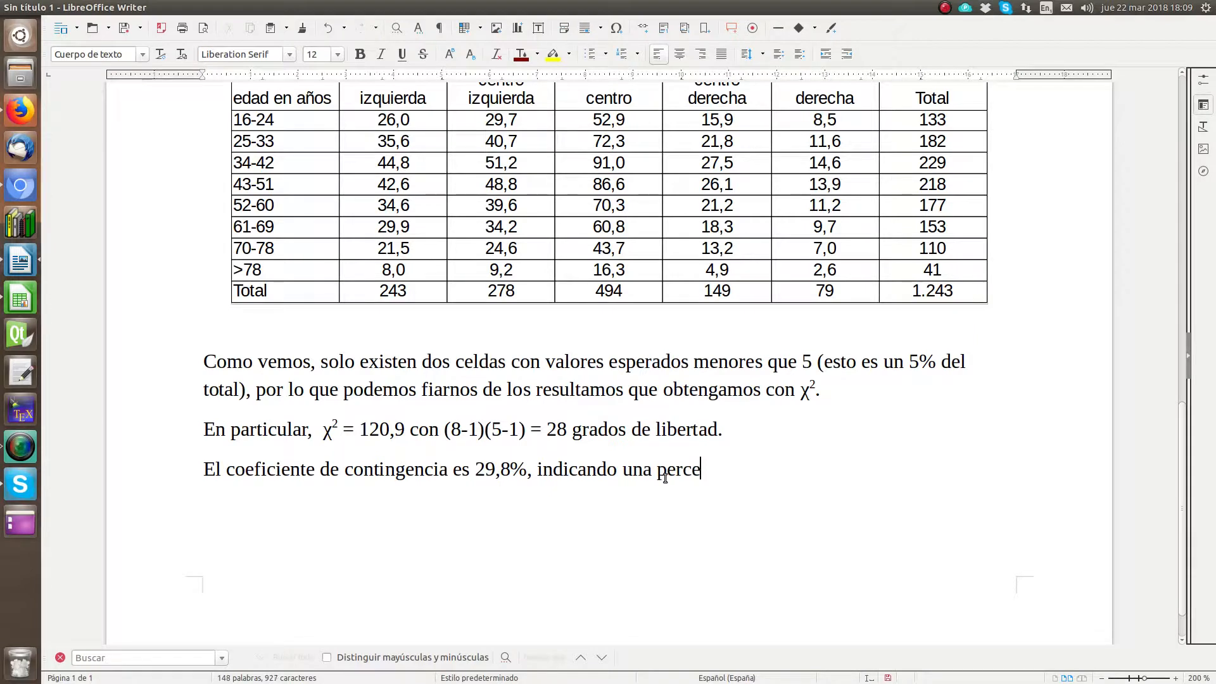
pyautogui.write('ptible relaci')
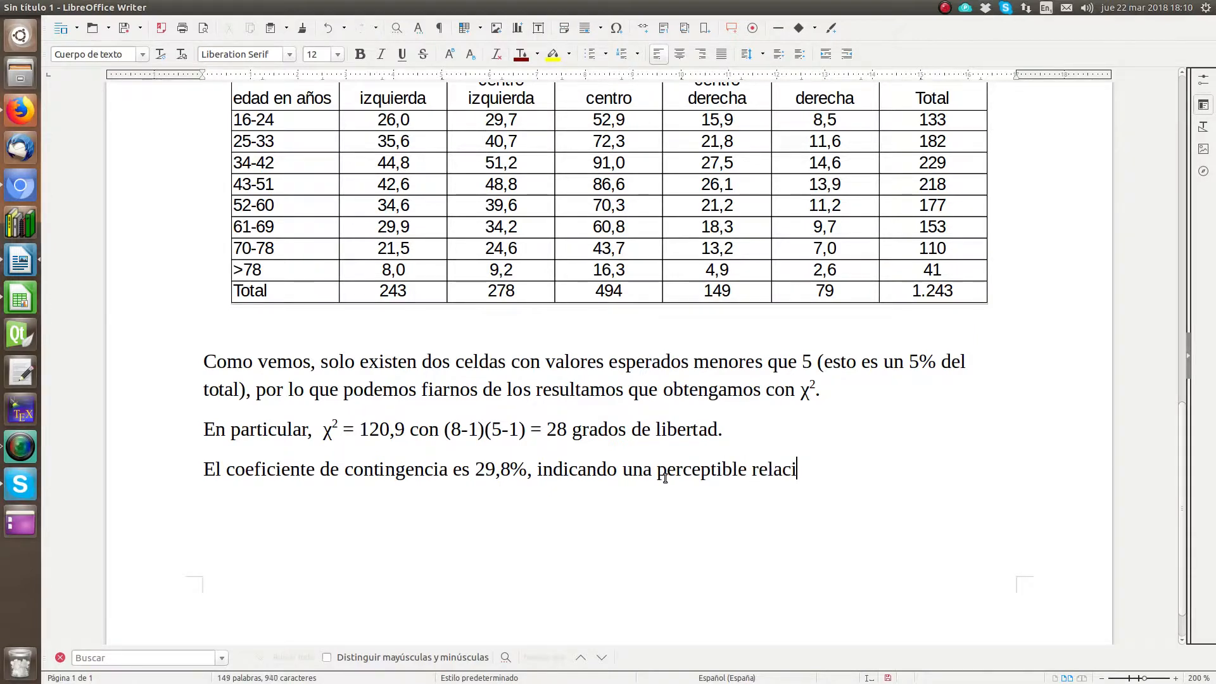
pyautogui.write('ón entre las dos vari')
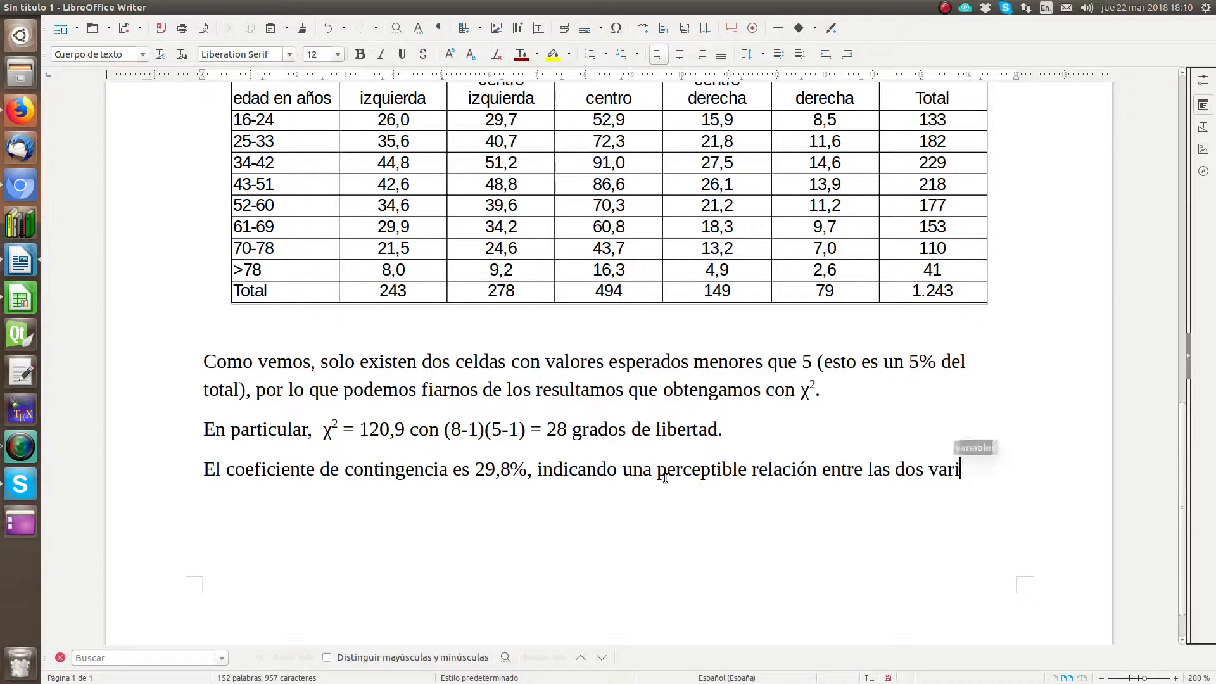
# Step: Finish the sentence with ", indicando una perceptible relación entre las dos variables." and start a new paragraph
pyautogui.press('Return')
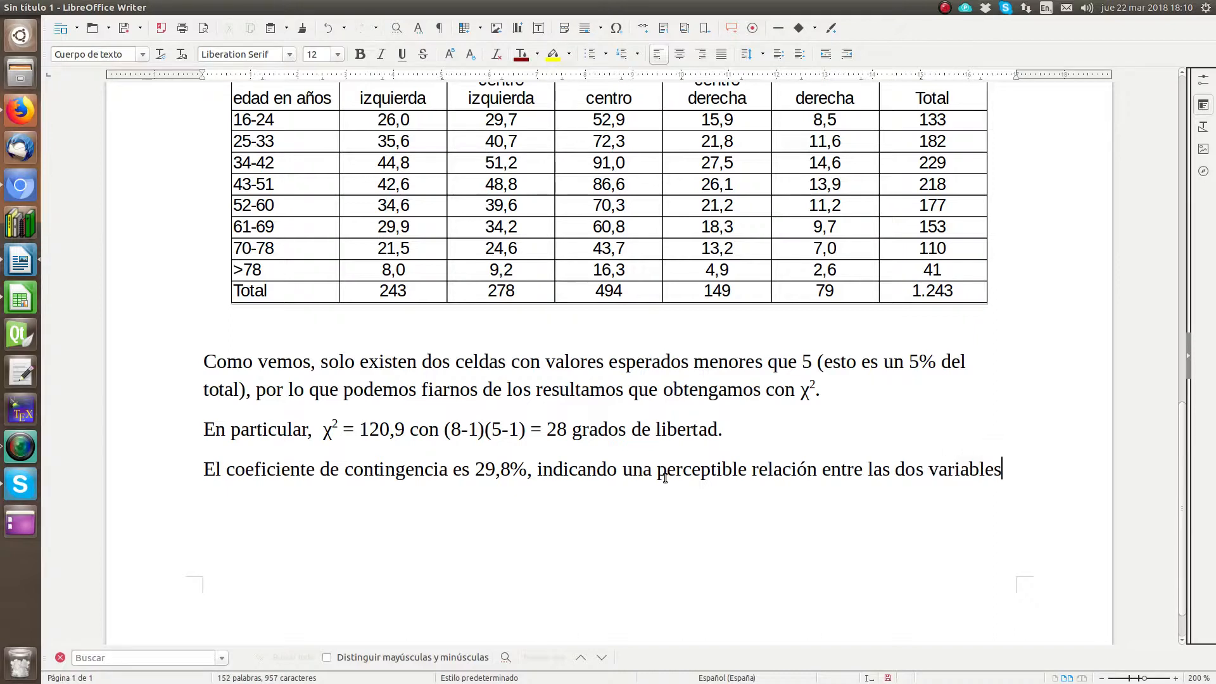
pyautogui.write('.')
pyautogui.press('Return')
# Step: Begin the new paragraph with "Las tablas de" and add the χ² symbol copied from the "En particular" paragraph
pyautogui.write('Las tablas de')
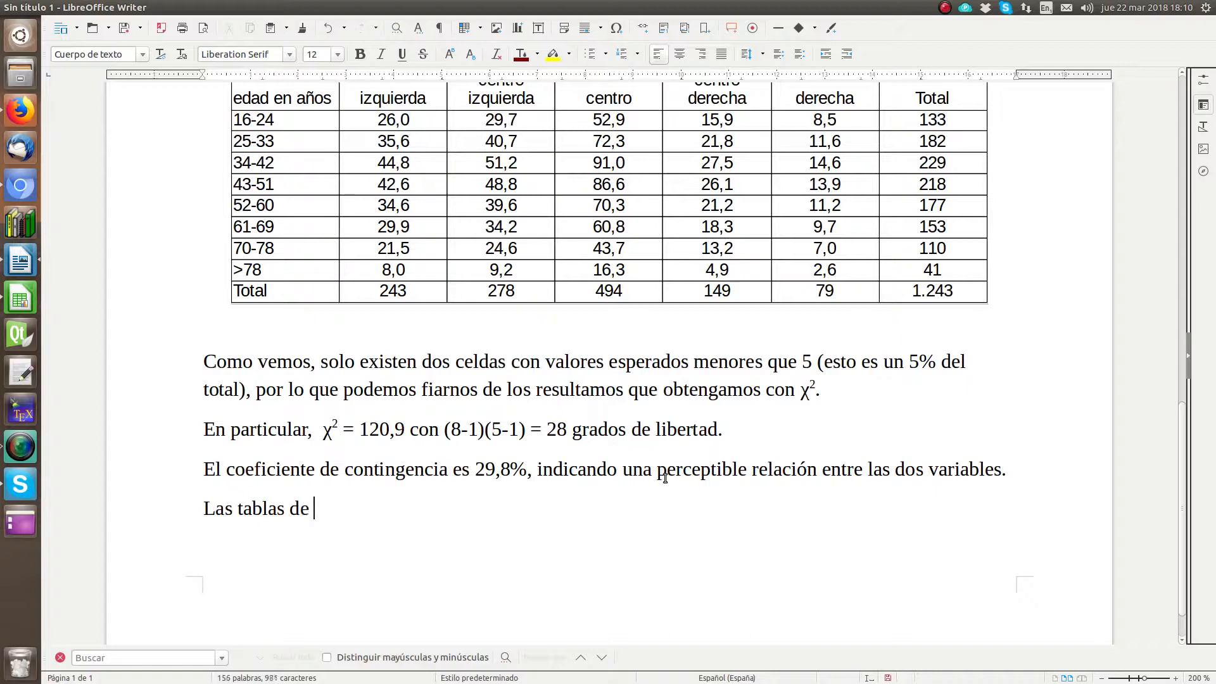
pyautogui.hotkey('ctrl', 'Up')
pyautogui.hotkey('ctrl', 'Up')
pyautogui.press('Right')
pyautogui.press('Right')
pyautogui.press('Right')
pyautogui.hotkey('shift', 'Right')
pyautogui.hotkey('shift', 'Right')
pyautogui.hotkey('ctrl', 'c')
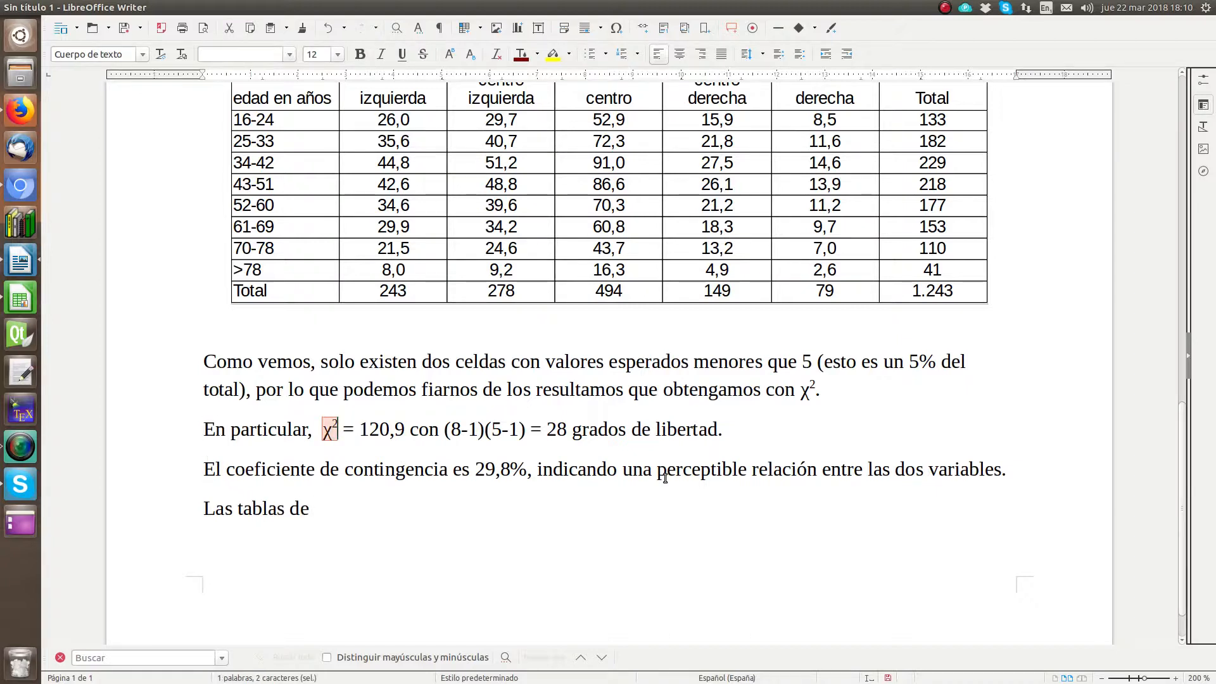
pyautogui.hotkey('ctrl', 'End')
pyautogui.hotkey('ctrl', 'v')
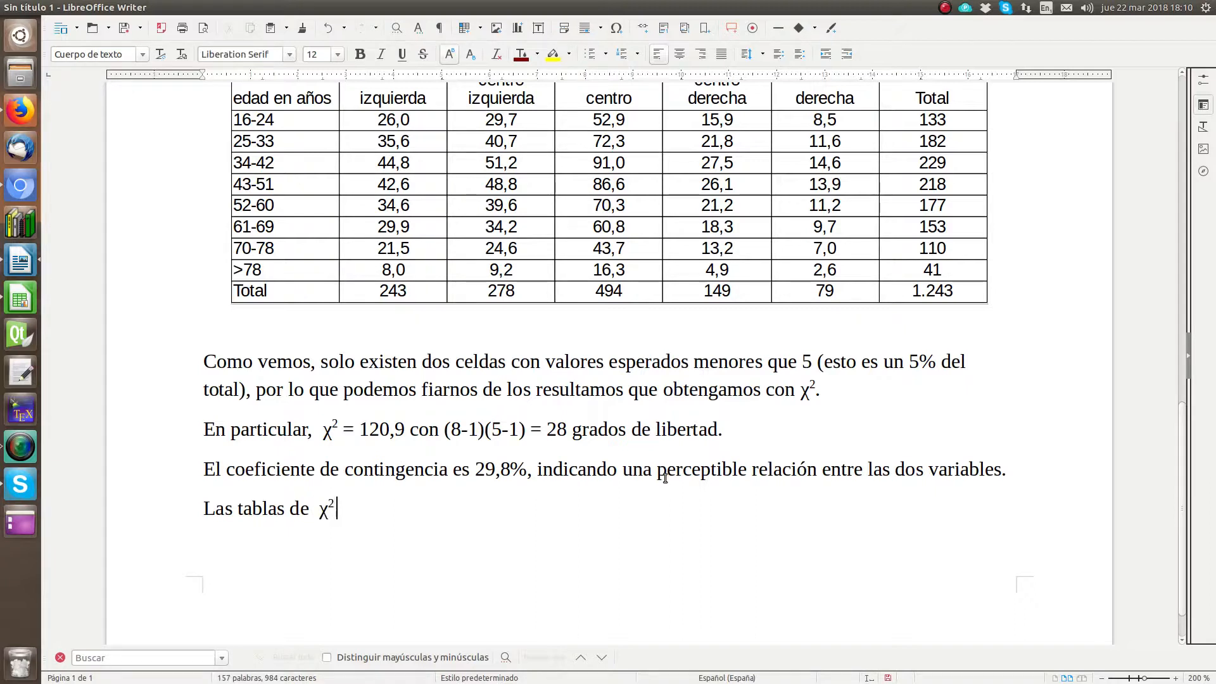
# Step: Turn off superscript after χ² and continue the sentence with "con nivel" in normal text
pyautogui.write('n')
pyautogui.press('BackSpace')
pyautogui.press('BackSpace')
pyautogui.press('BackSpace')
pyautogui.click(450, 56)
pyautogui.write('con nivel')
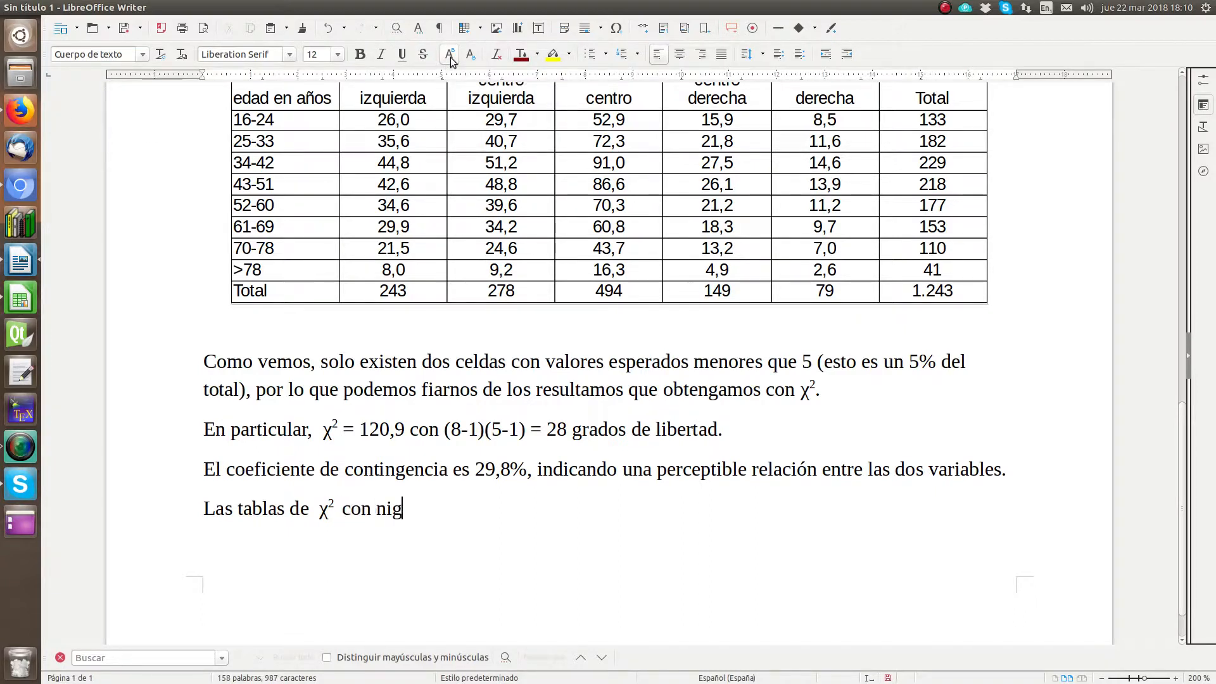
pyautogui.write(' de signific')
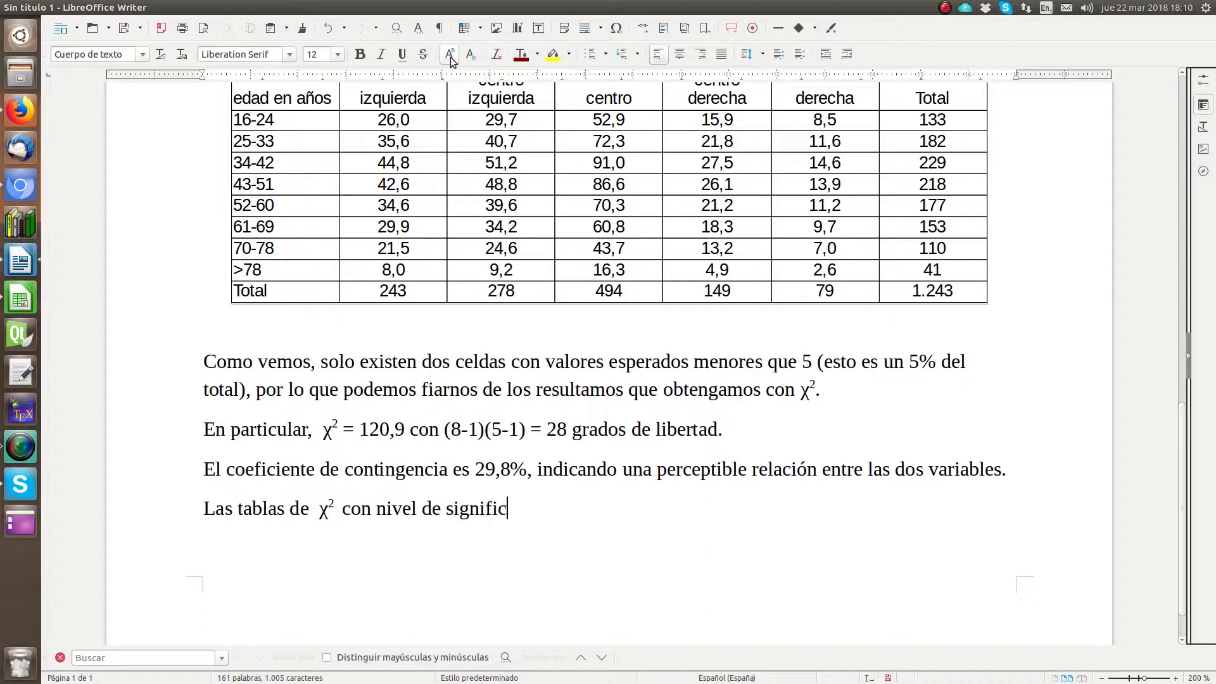
pyautogui.write('ación 0')
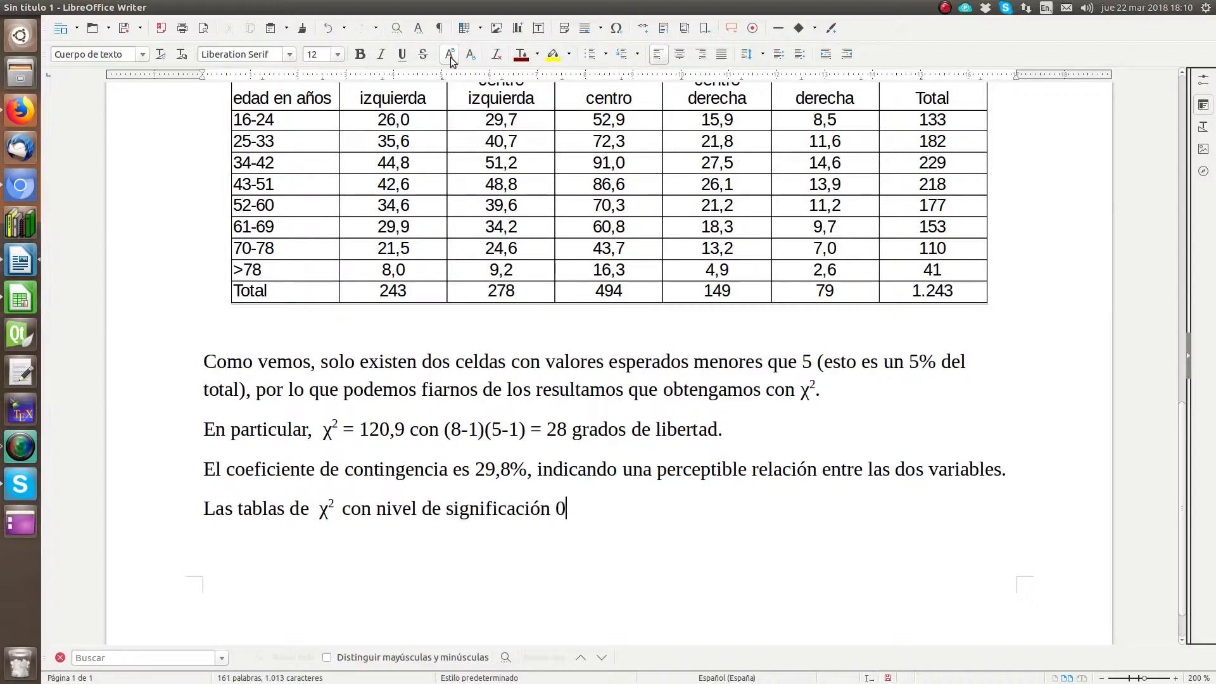
pyautogui.write(',05 y 29')
# Step: Continue the sentence with "de significación 0,05 y 28 grados de libertad."
pyautogui.press('BackSpace')
pyautogui.write('9')
pyautogui.press('BackSpace')
pyautogui.press('BackSpace')
pyautogui.write('8 grados de libert')
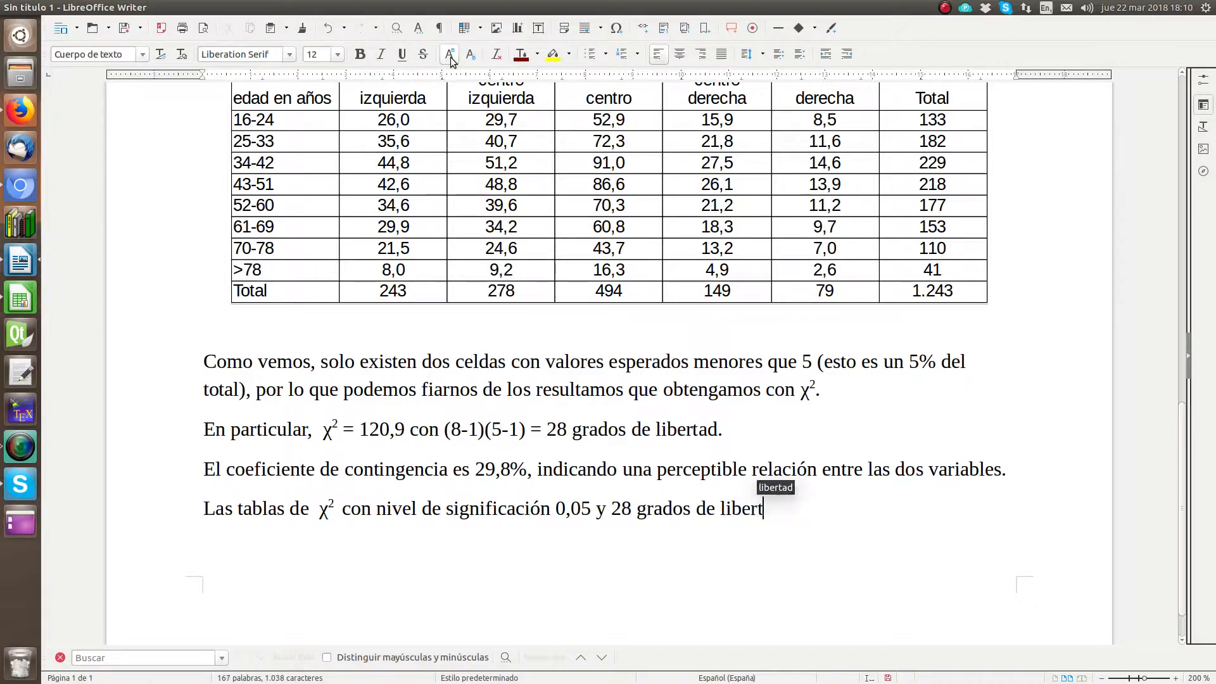
pyautogui.press('Return')
pyautogui.write('.')
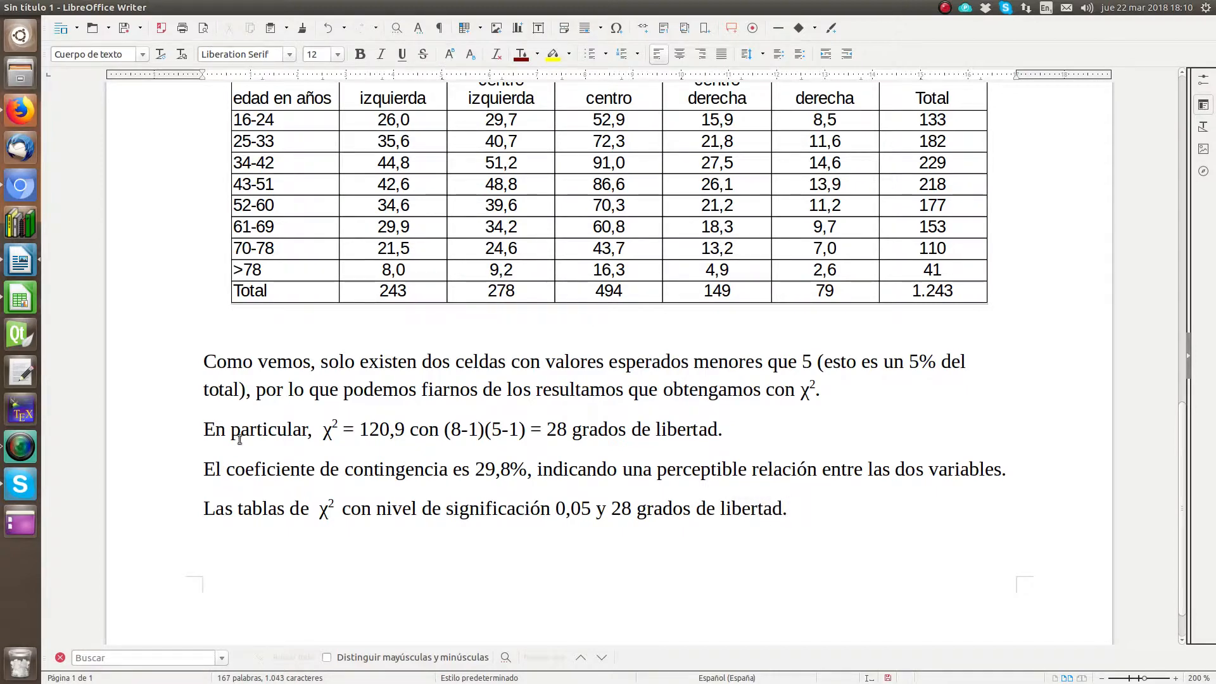
# Step: Bring up the Tablas_estadisticas (1).ods spreadsheet window in front of the Writer document
pyautogui.click(30, 304)
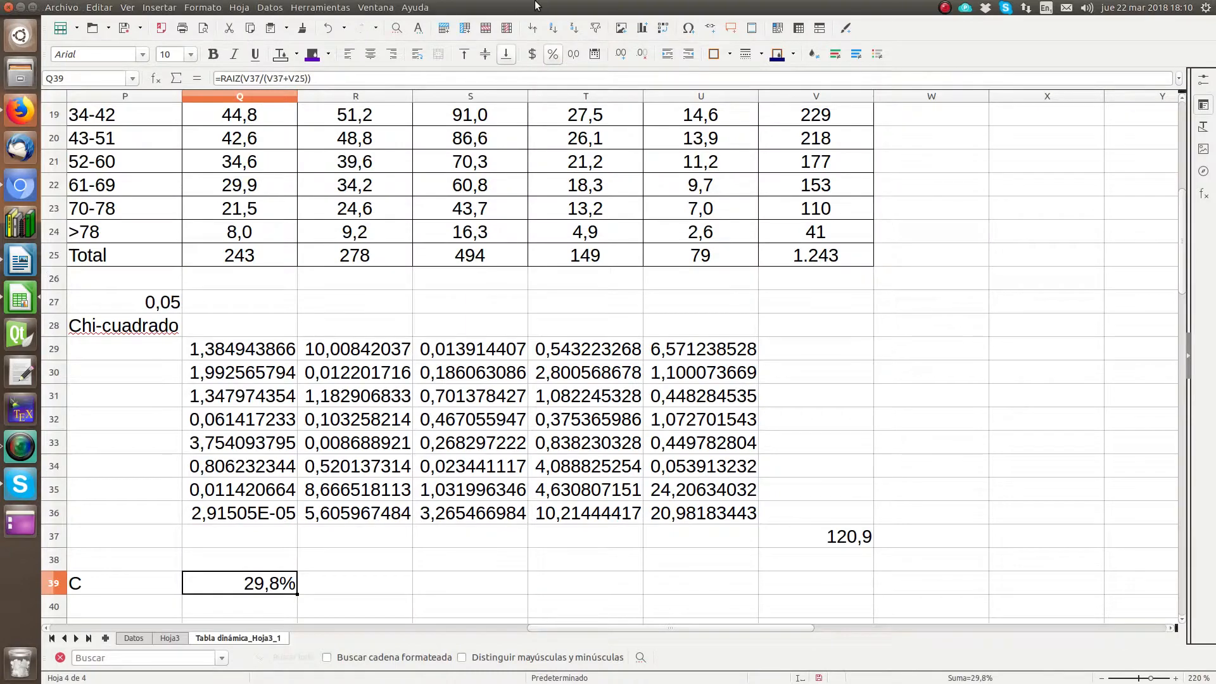
pyautogui.click(31, 304)
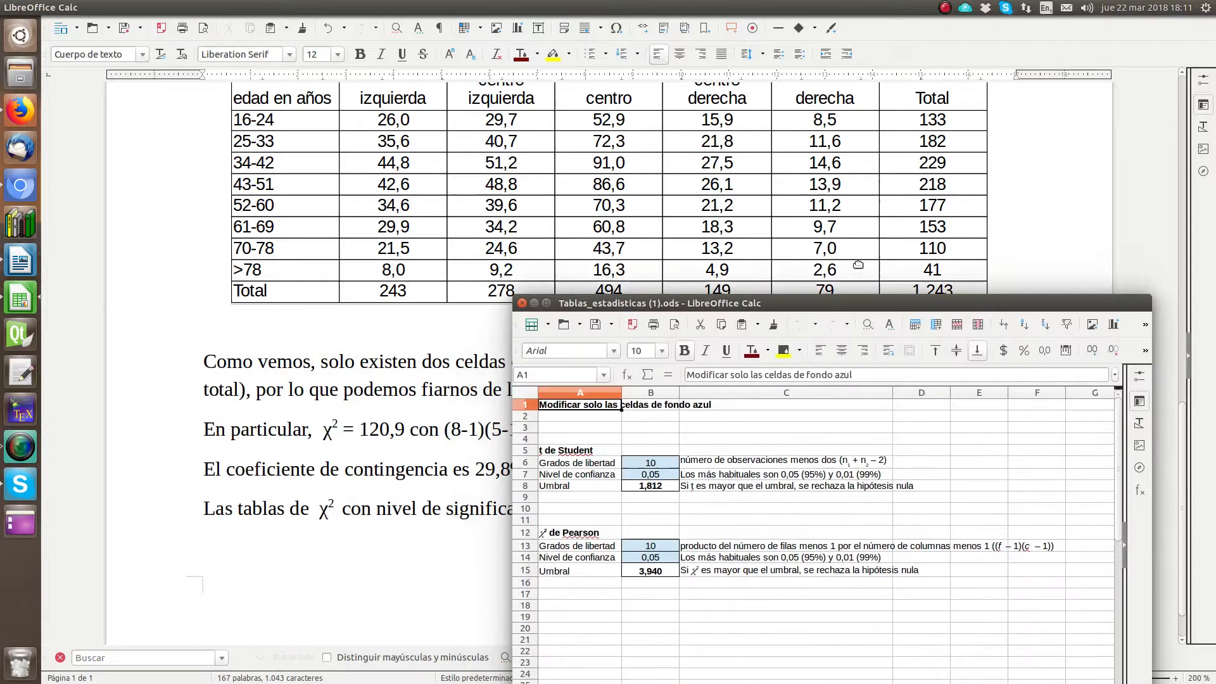
pyautogui.moveTo(1017, 286); pyautogui.dragTo(732, 115)
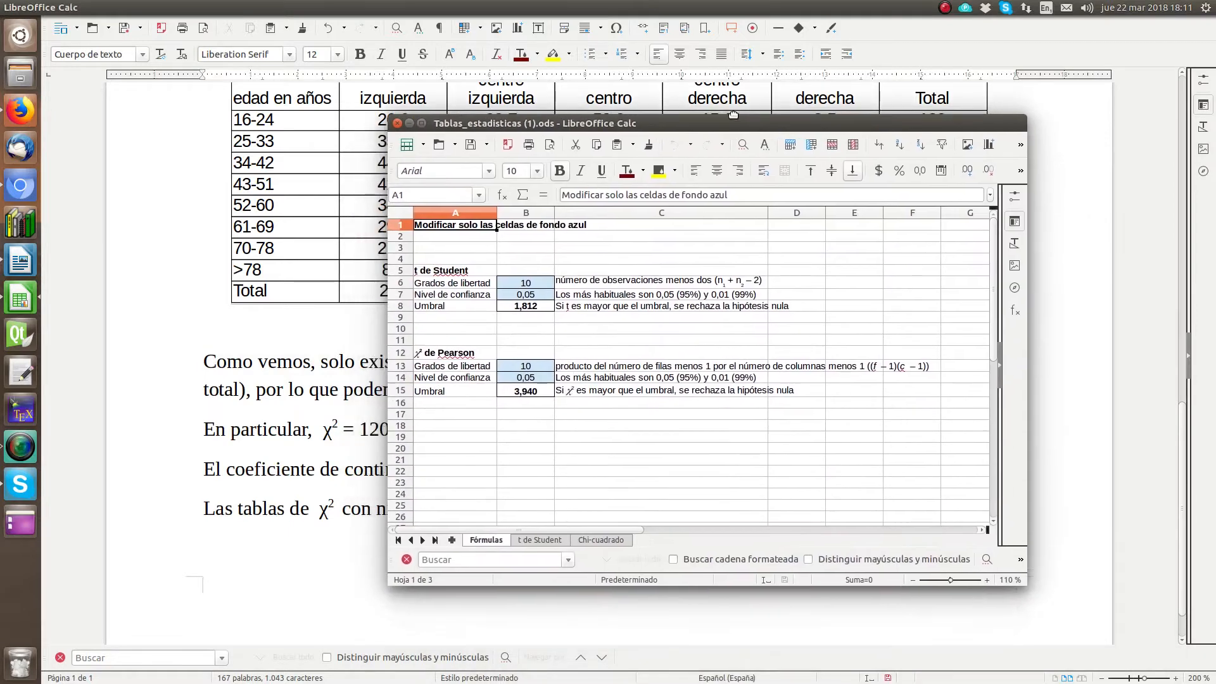
# Step: Set the degrees of freedom for χ² de Pearson in cell B13 to 28
pyautogui.click(525, 368)
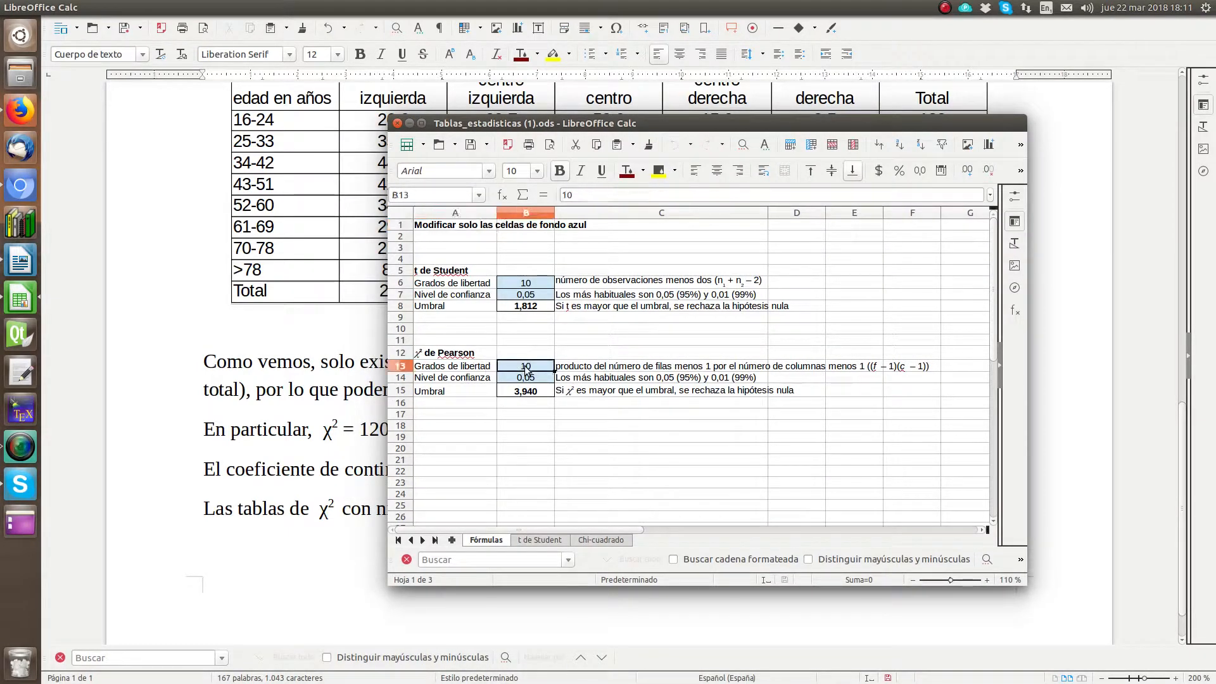
pyautogui.write('28')
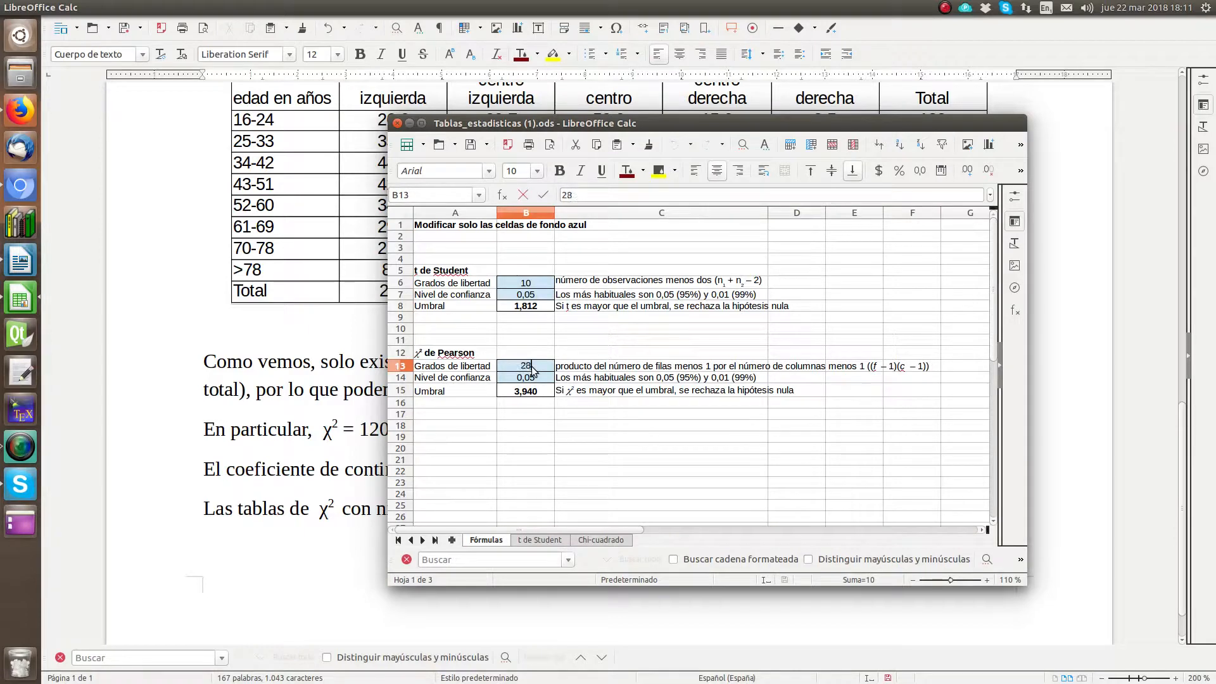
pyautogui.press('Return')
pyautogui.press('Return')
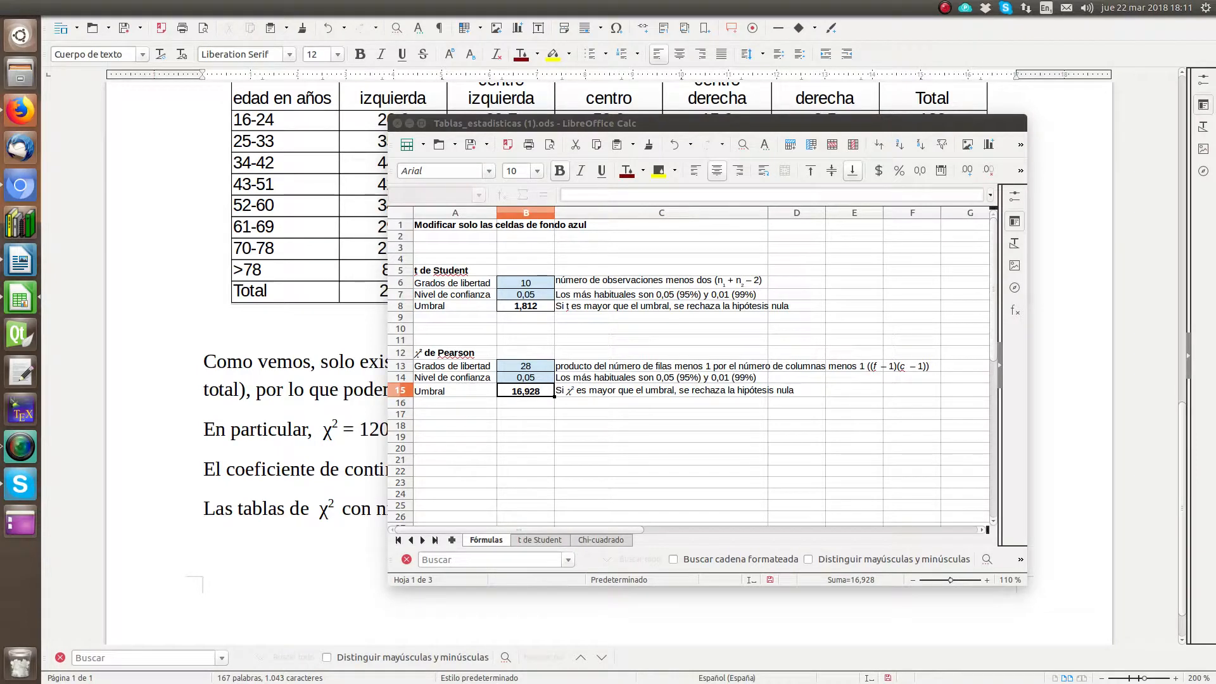
# Step: Open the Chi-cuadrado sheet and look up the row for 28 degrees of freedom
pyautogui.click(606, 539)
pyautogui.scroll(-5, 476, 383)
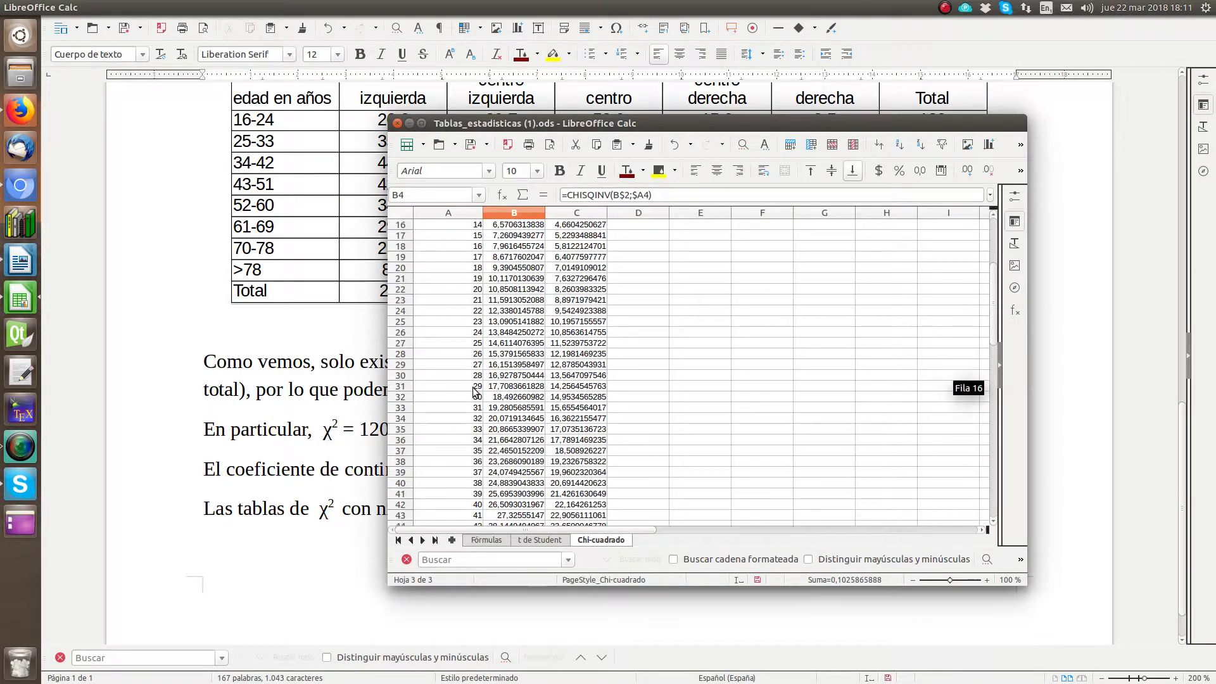
# Step: Examine the χ² value and its formula for 28 degrees of freedom on the Chi-cuadrado sheet and return to the Fórmulas sheet
pyautogui.click(479, 376)
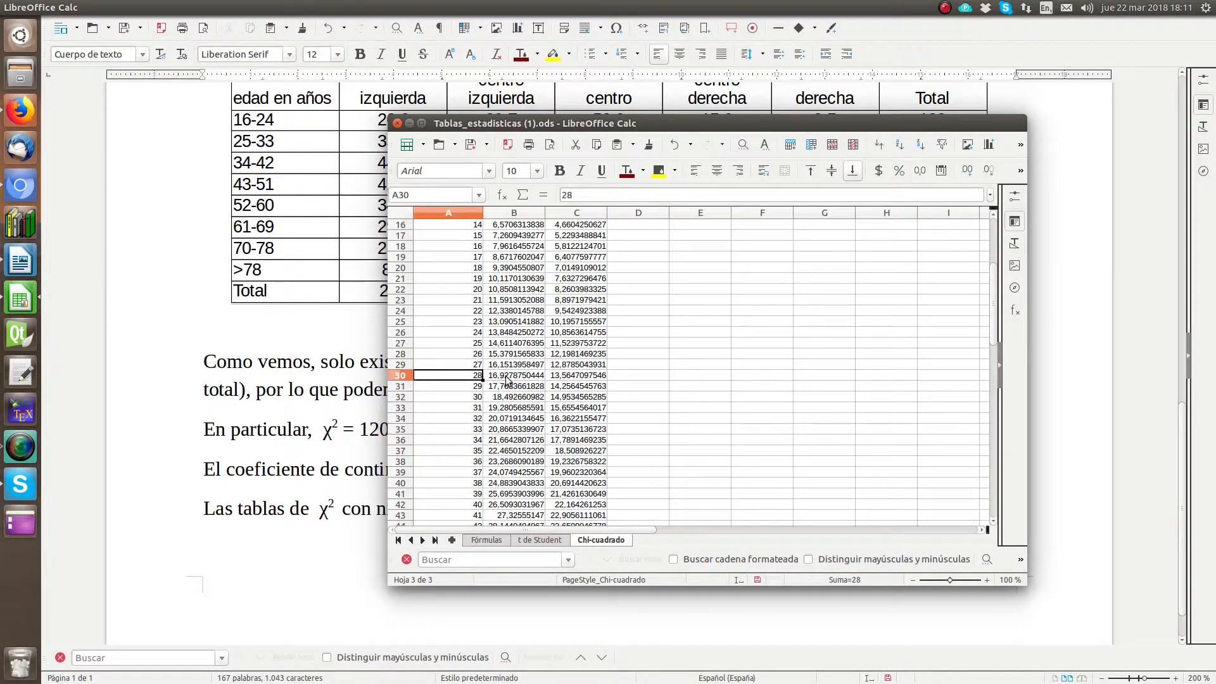
pyautogui.click(530, 377)
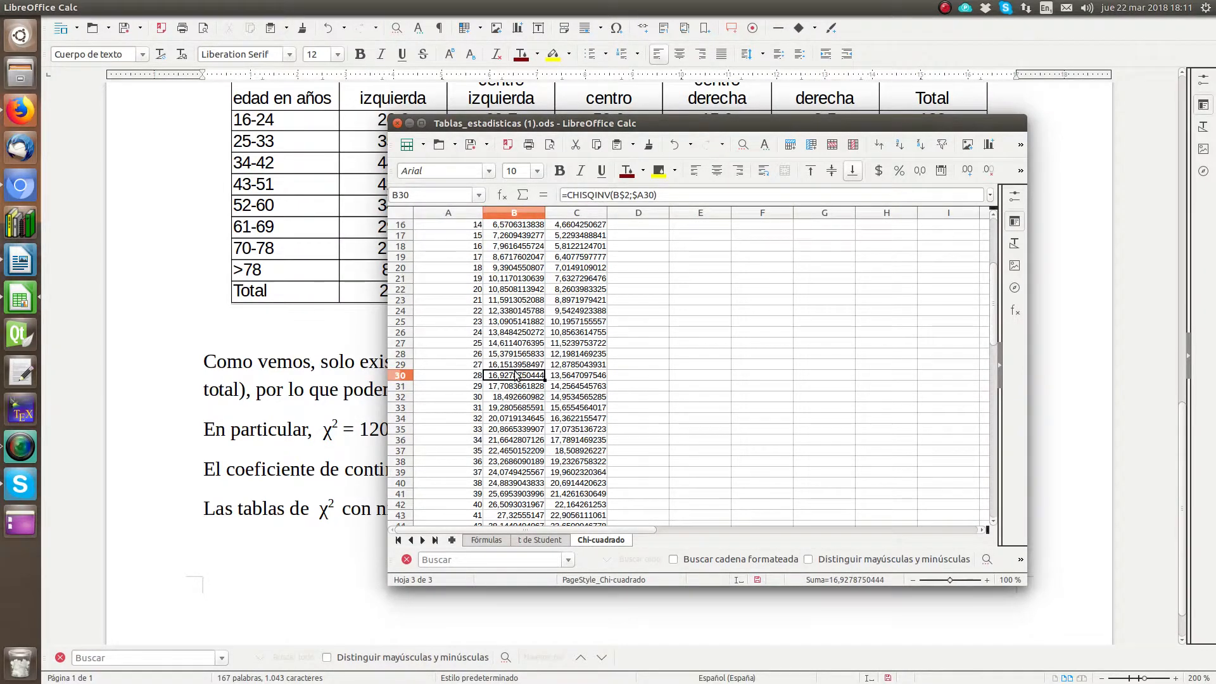
pyautogui.click(666, 196)
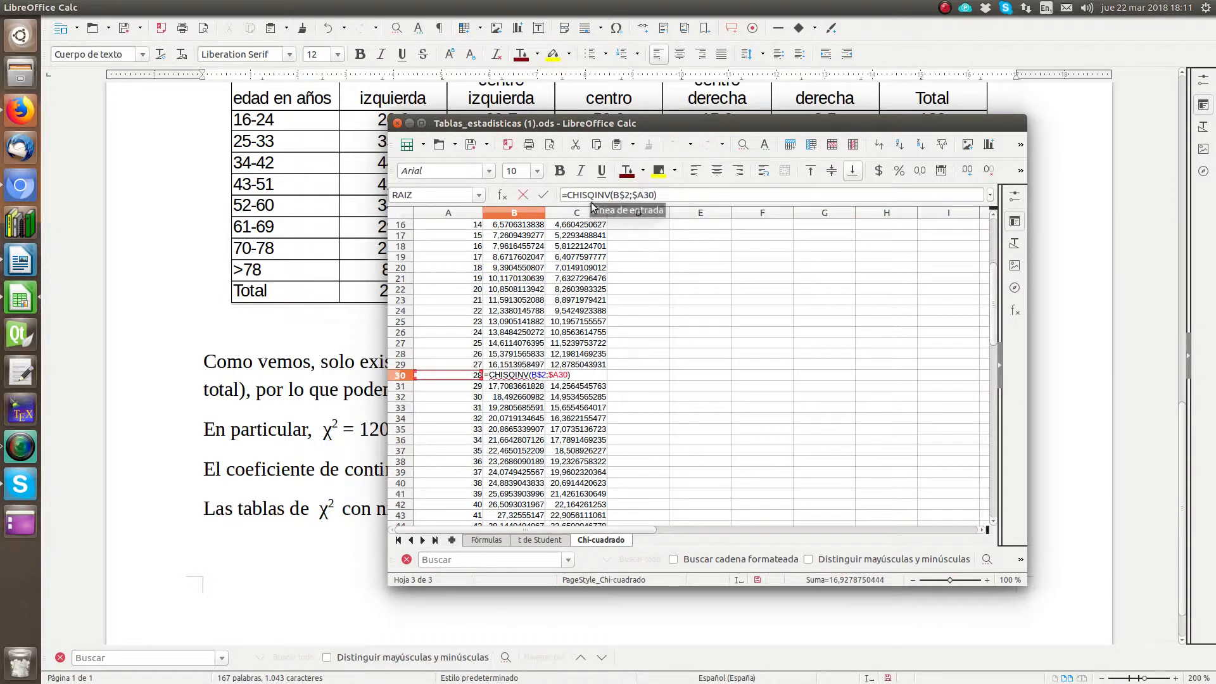
pyautogui.press('Escape')
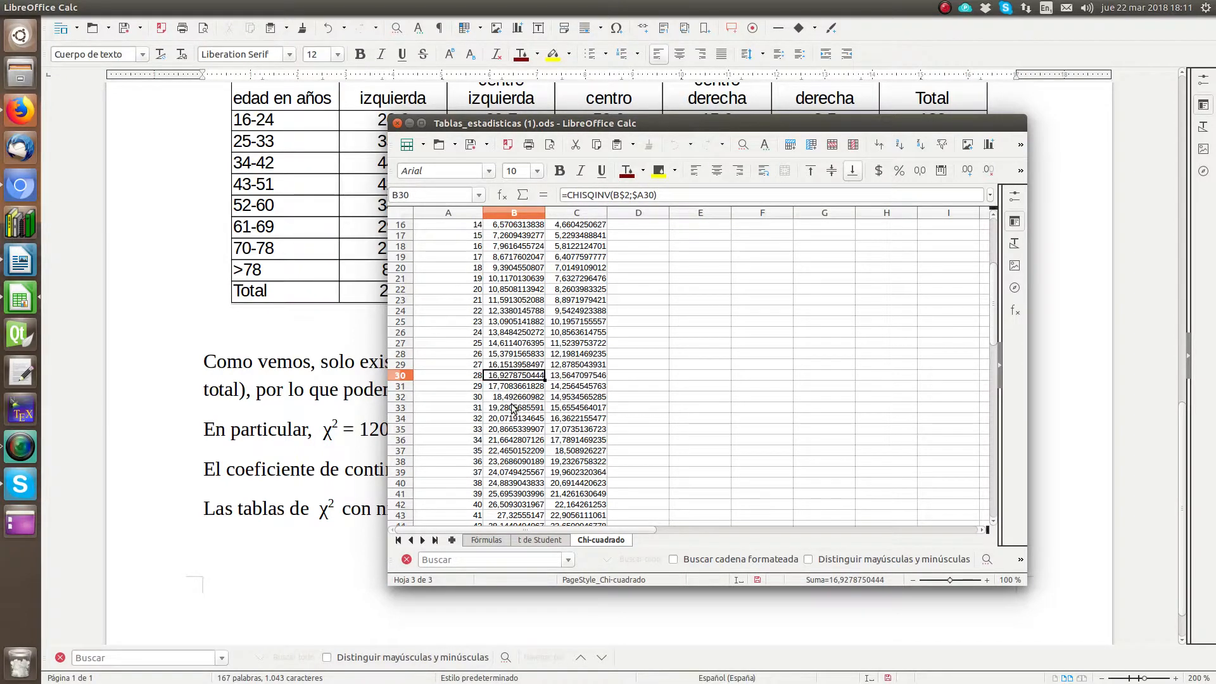
pyautogui.click(470, 540)
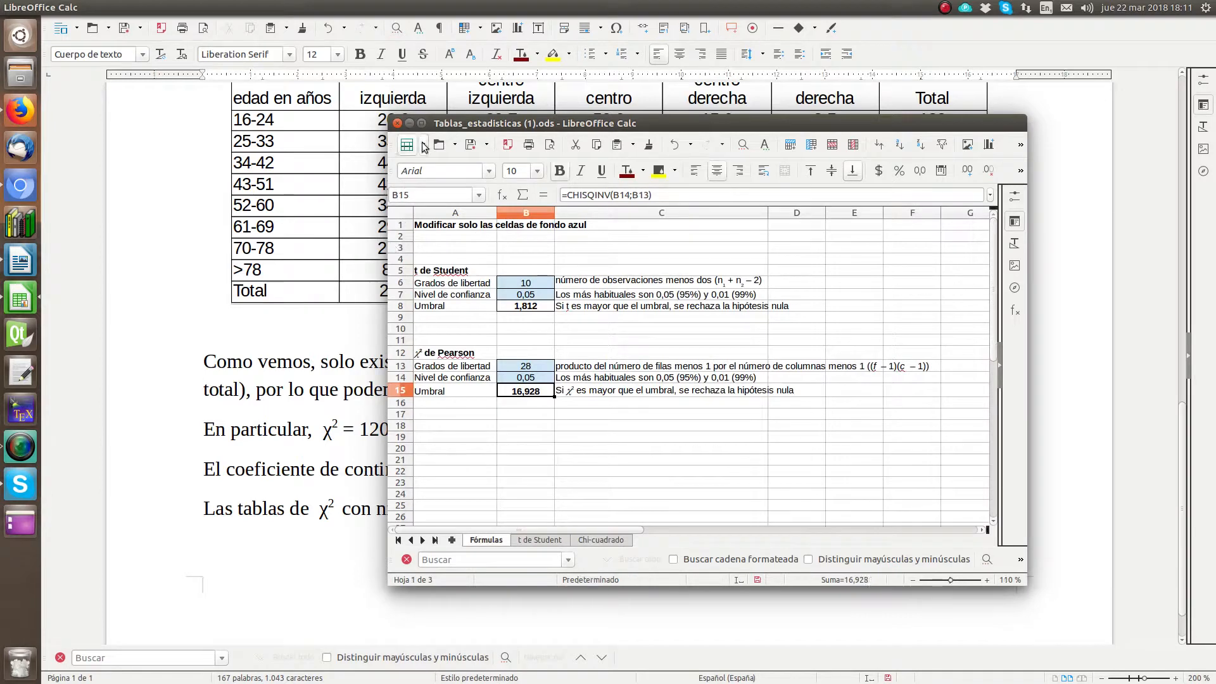
# Step: Minimise the statistical tables window and complete the last Writer sentence with "nos dan un umbral de 16,928."
pyautogui.click(410, 123)
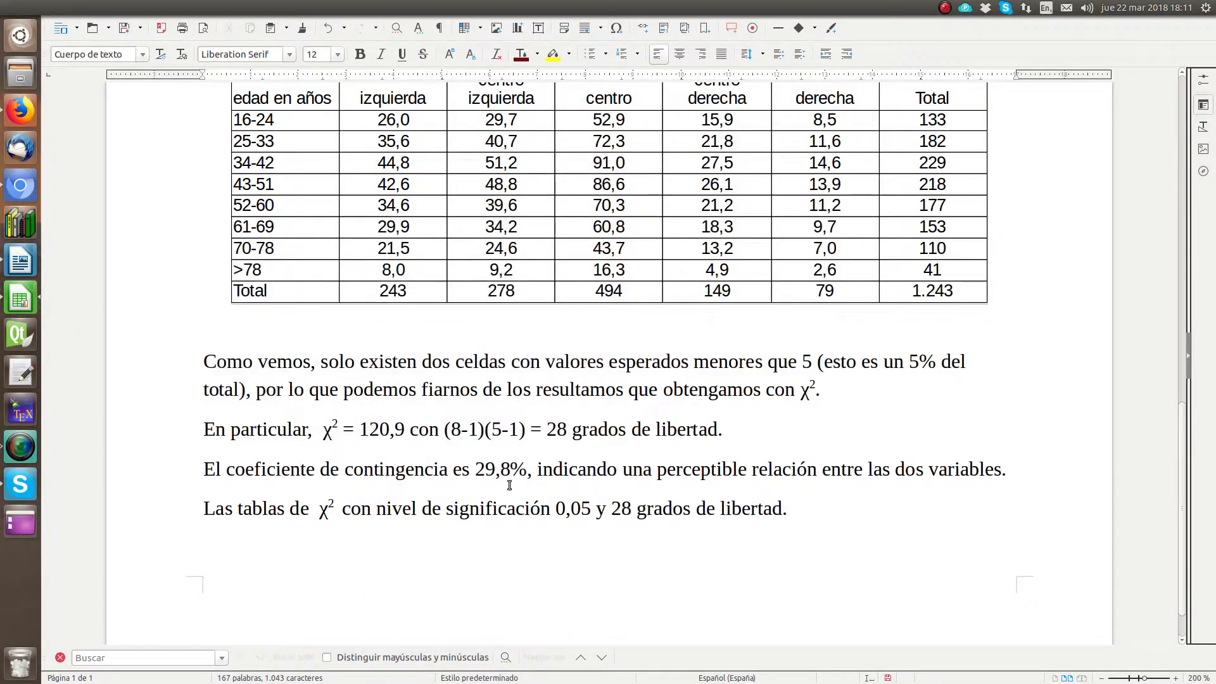
pyautogui.click(815, 510)
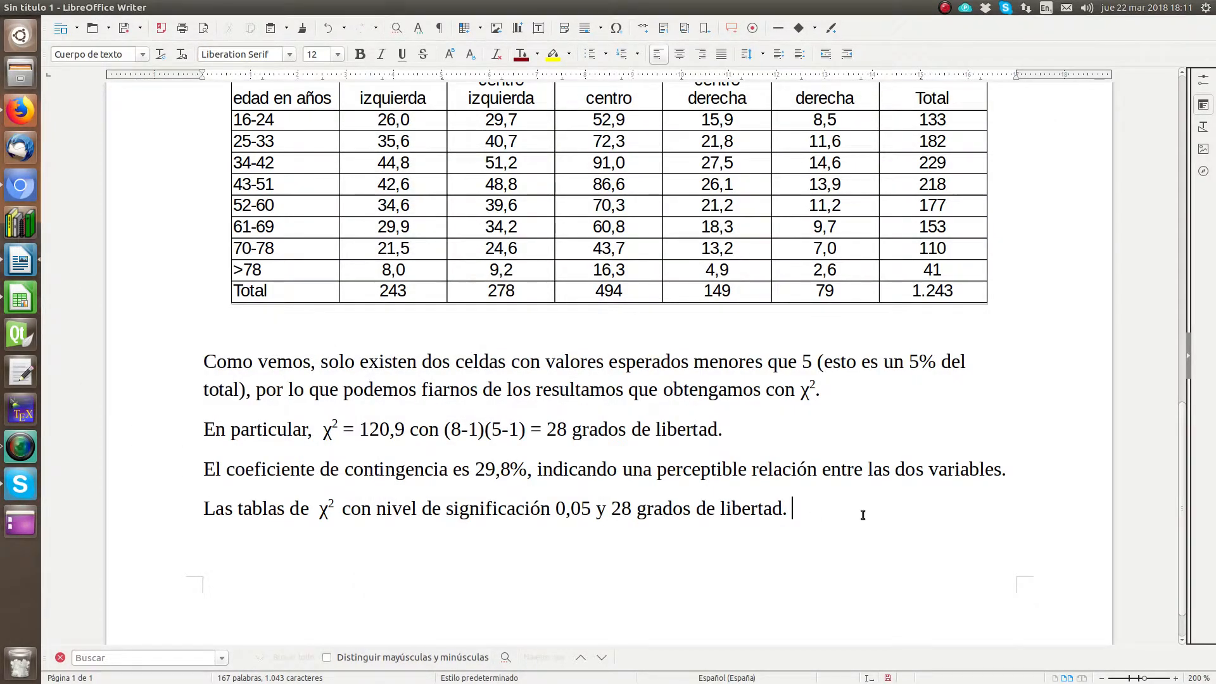
pyautogui.press('BackSpace')
pyautogui.write('nos dan un ub')
pyautogui.press('BackSpace')
pyautogui.write('mbral de ')
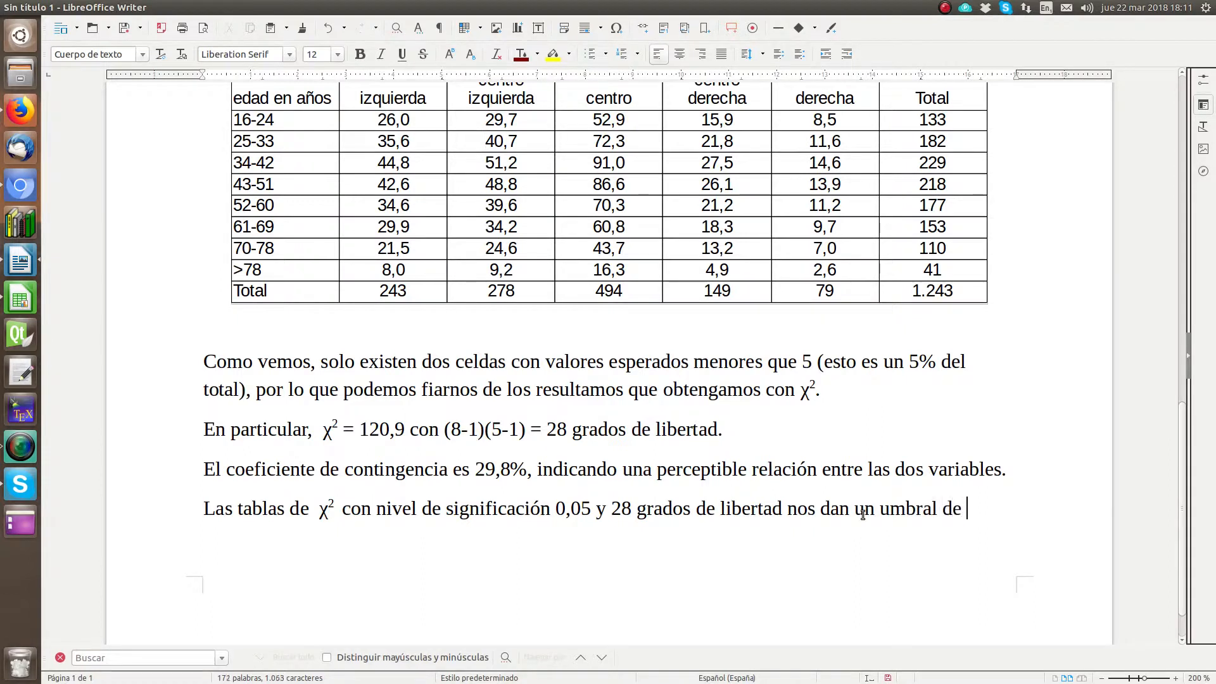
pyautogui.write('16,928.')
pyautogui.press('Return')
pyautogui.write('c')
pyautogui.press('BackSpace')
pyautogui.press('BackSpace')
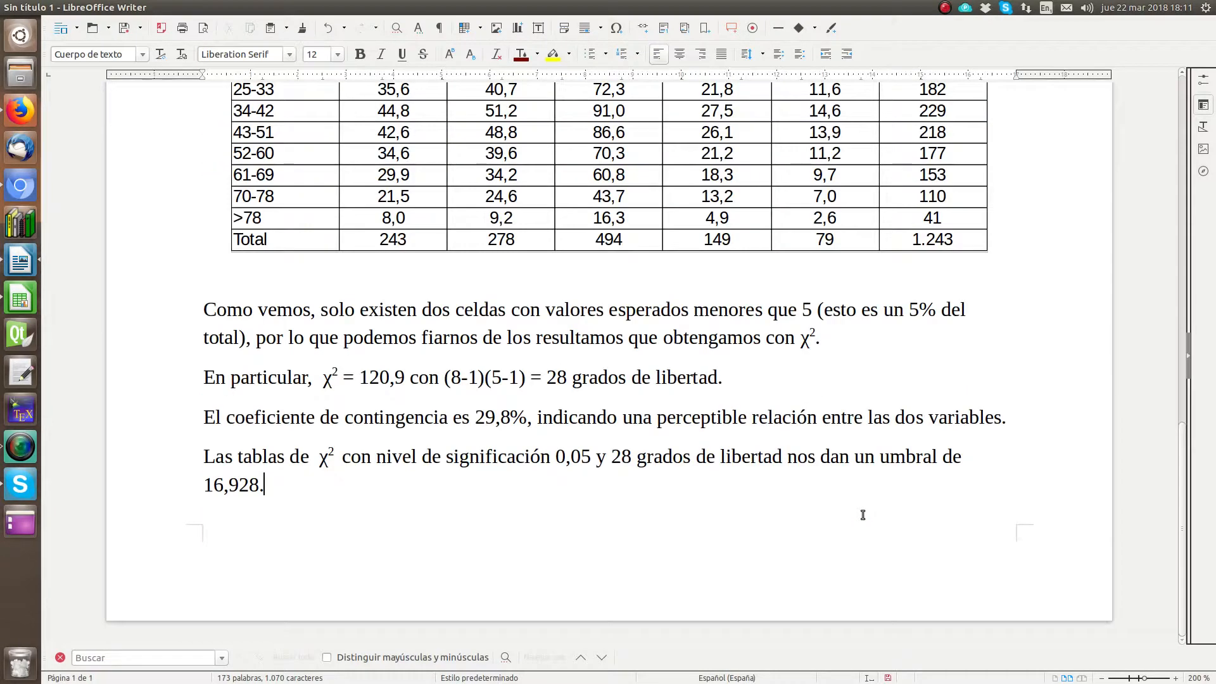
# Step: Start a new paragraph below with "Como 120,9 > 16,928"
pyautogui.press('Return')
pyautogui.write('Com o')
pyautogui.press('BackSpace')
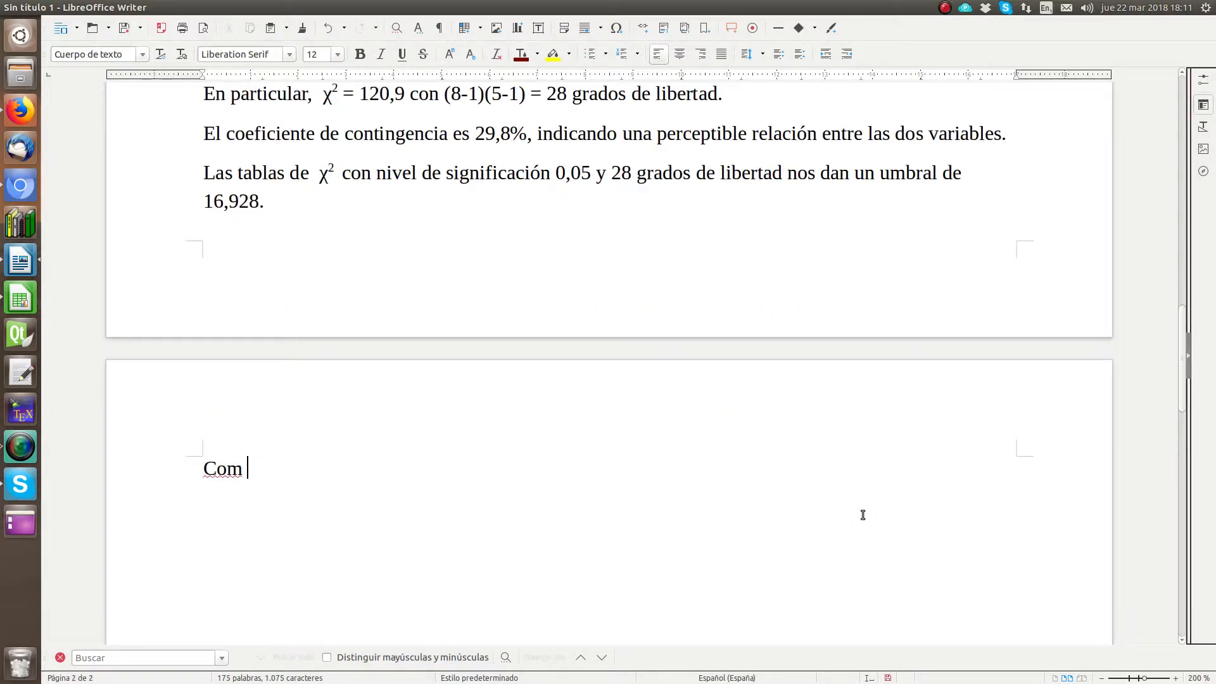
pyautogui.press('BackSpace')
pyautogui.write('o ')
pyautogui.write('10')
pyautogui.write('0,9')
pyautogui.press('BackSpace')
pyautogui.write('?')
pyautogui.press('BackSpace')
pyautogui.write('> 16')
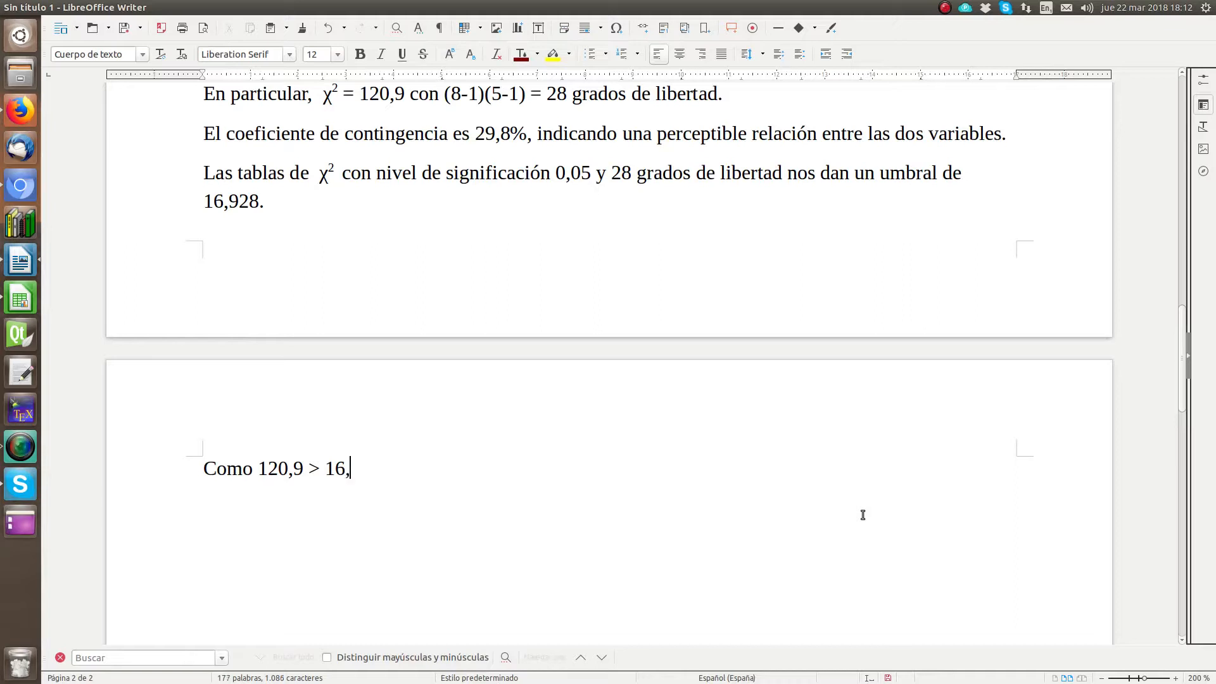
pyautogui.write(',928, rechazar la hip')
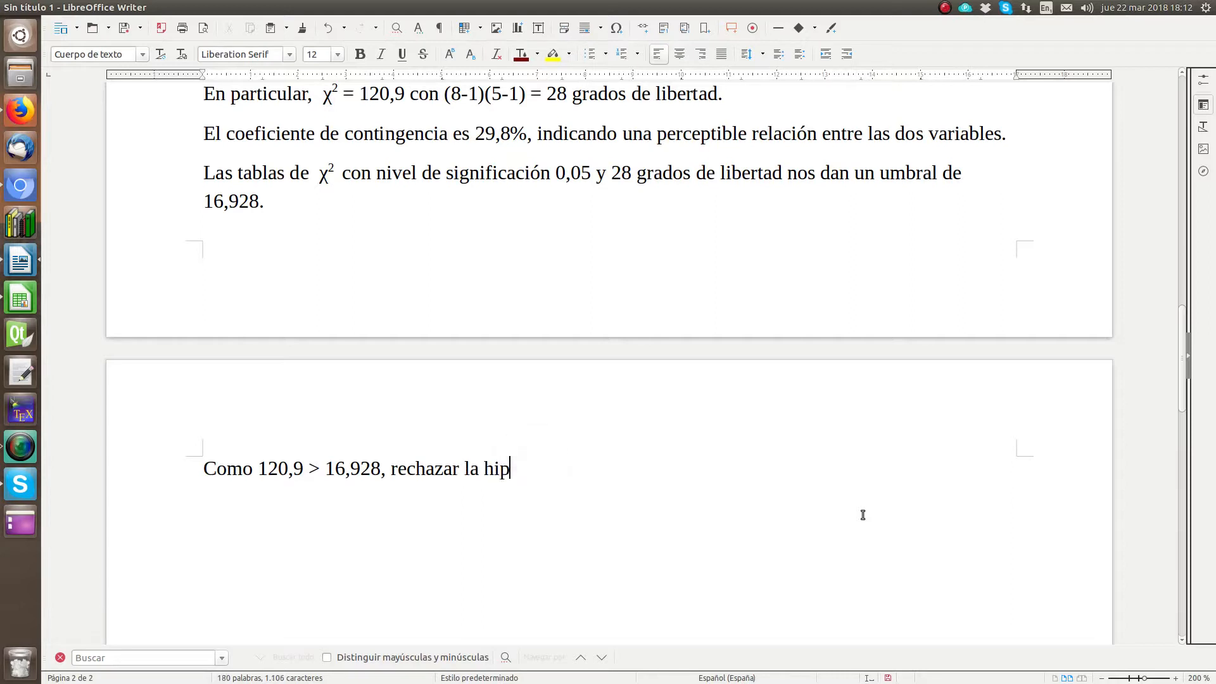
pyautogui.write('ótesis nula H0.')
# Step: Continue the paragraph with ", rechazar la hipótesis nula H0." and format the 0 of H0 as subscript
pyautogui.press('Left')
pyautogui.hotkey('shift', 'Left')
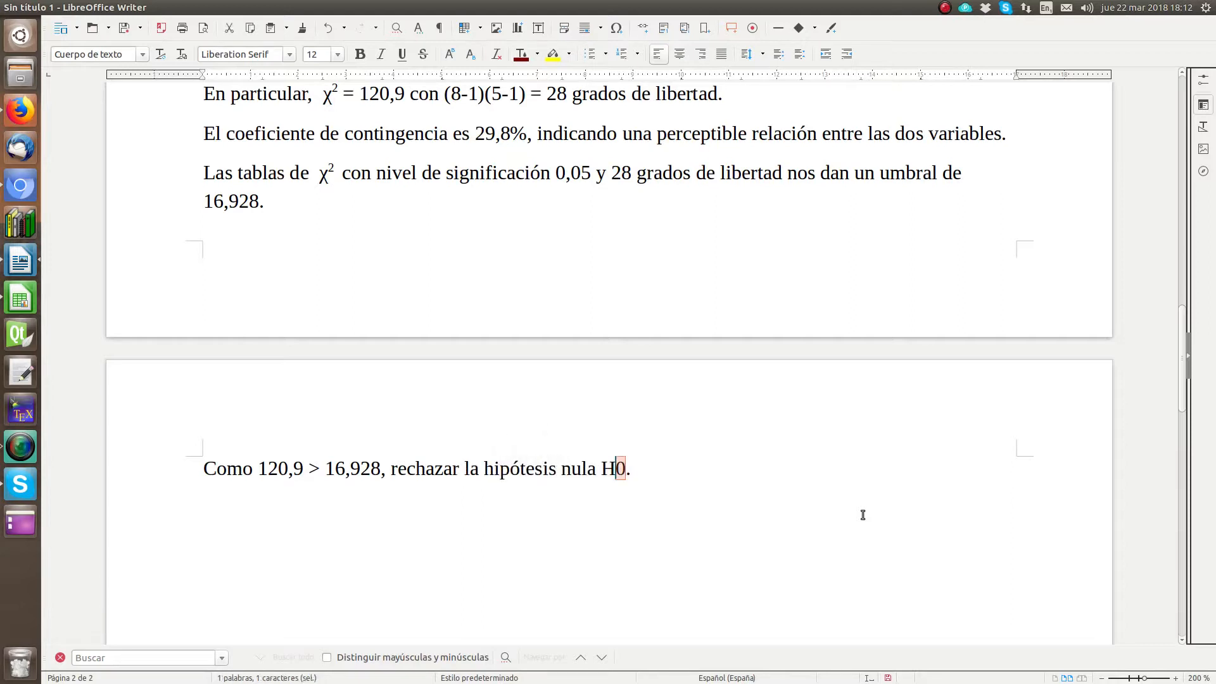
pyautogui.click(470, 54)
pyautogui.click(649, 467)
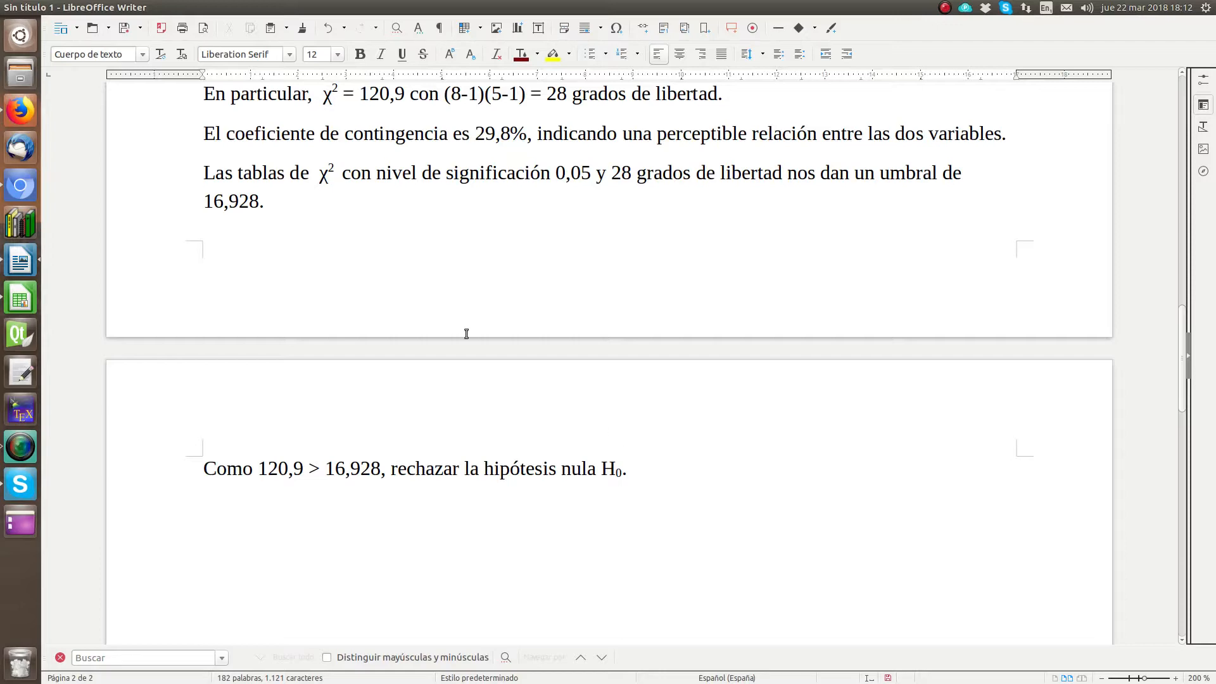
# Step: Remove the empty paragraphs directly above and below the expected values table
pyautogui.scroll(10, 467, 333)
pyautogui.scroll(1, 448, 323)
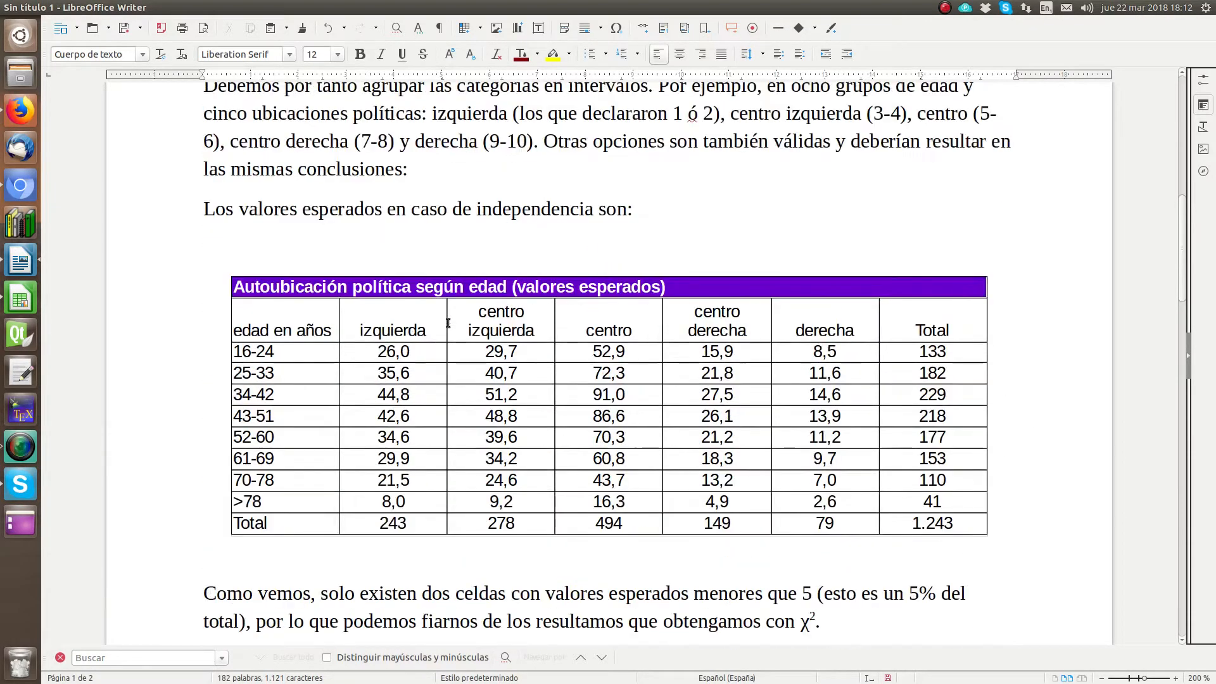
pyautogui.click(340, 235)
pyautogui.press('BackSpace')
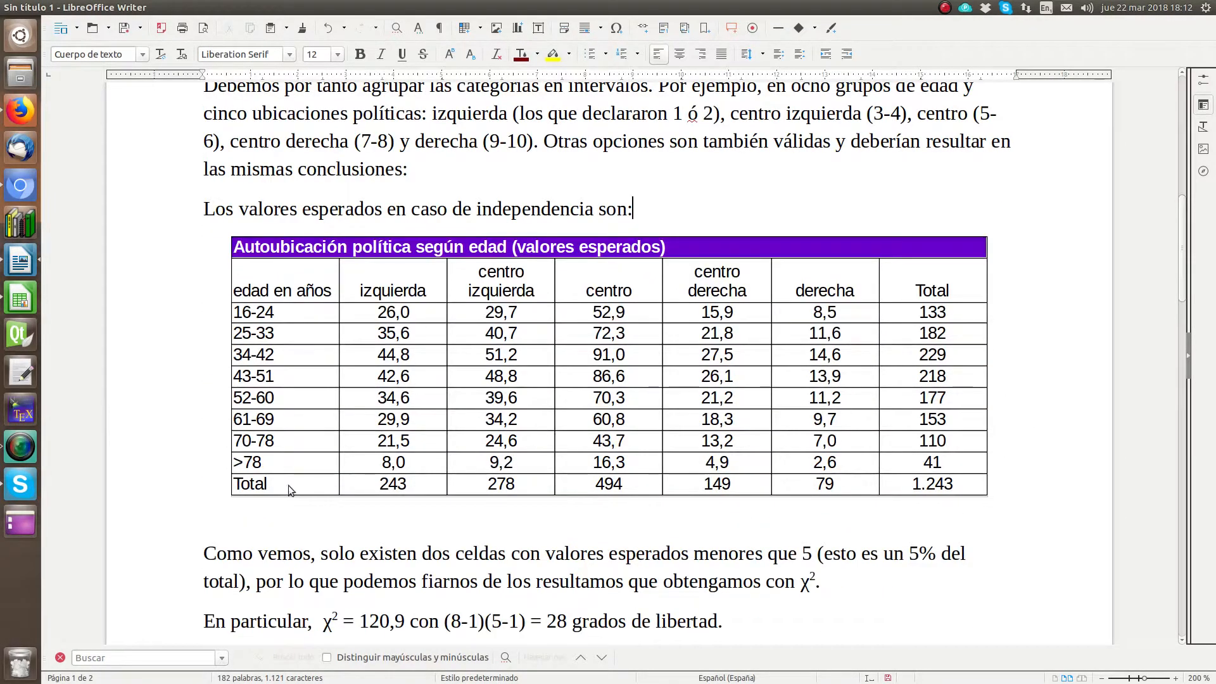
pyautogui.click(197, 558)
pyautogui.press('BackSpace')
pyautogui.scroll(10, 263, 523)
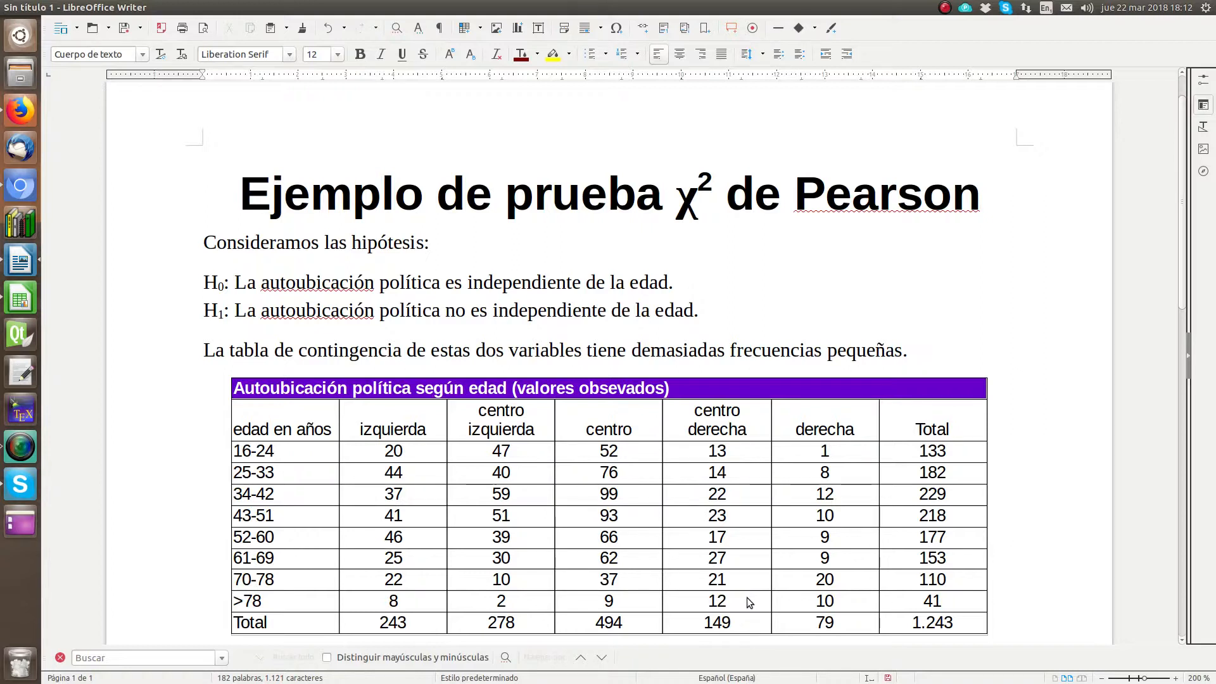
pyautogui.scroll(-15, 546, 555)
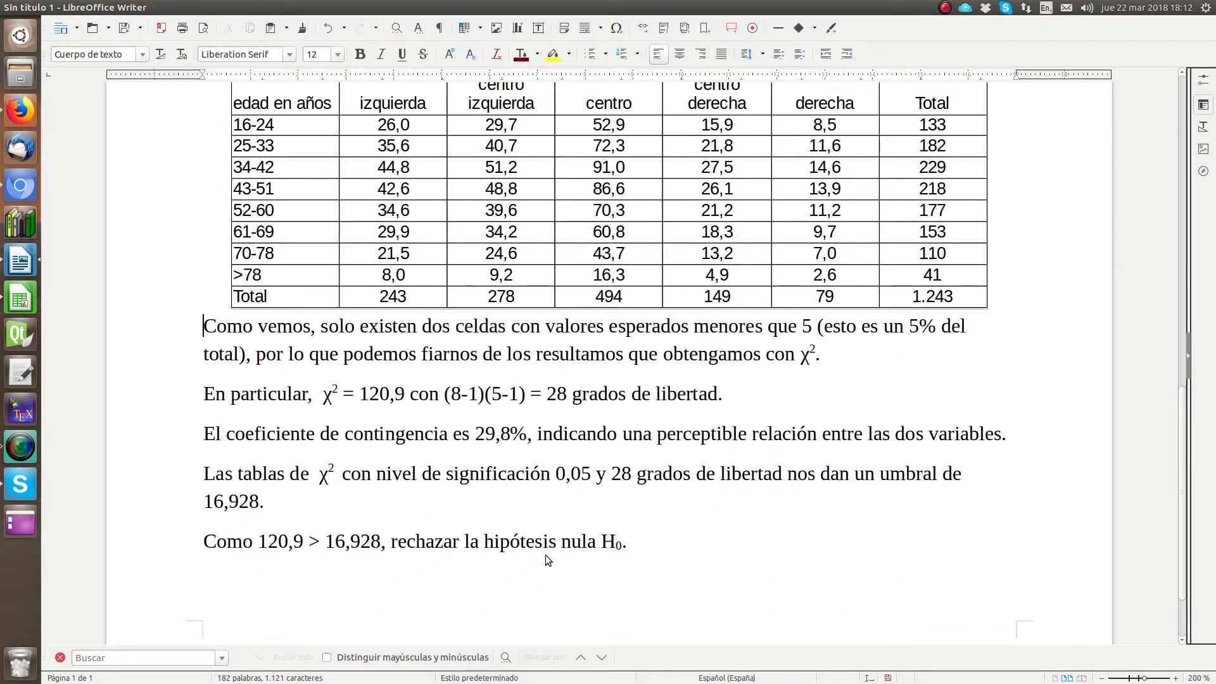
pyautogui.scroll(-3, 545, 555)
pyautogui.click(588, 481)
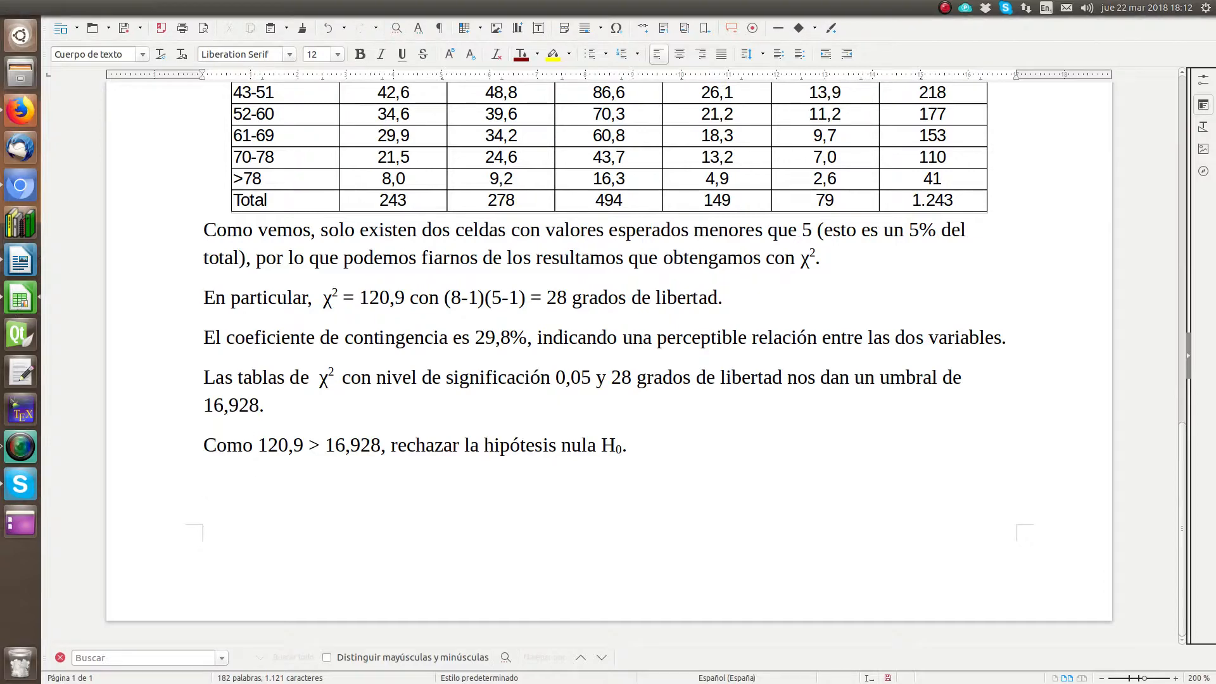
# Step: Switch to CIS2015.ods in Calc, maximise its window and enter the label "pvalor" in cell P41
pyautogui.hotkey('alt', 'Tab')
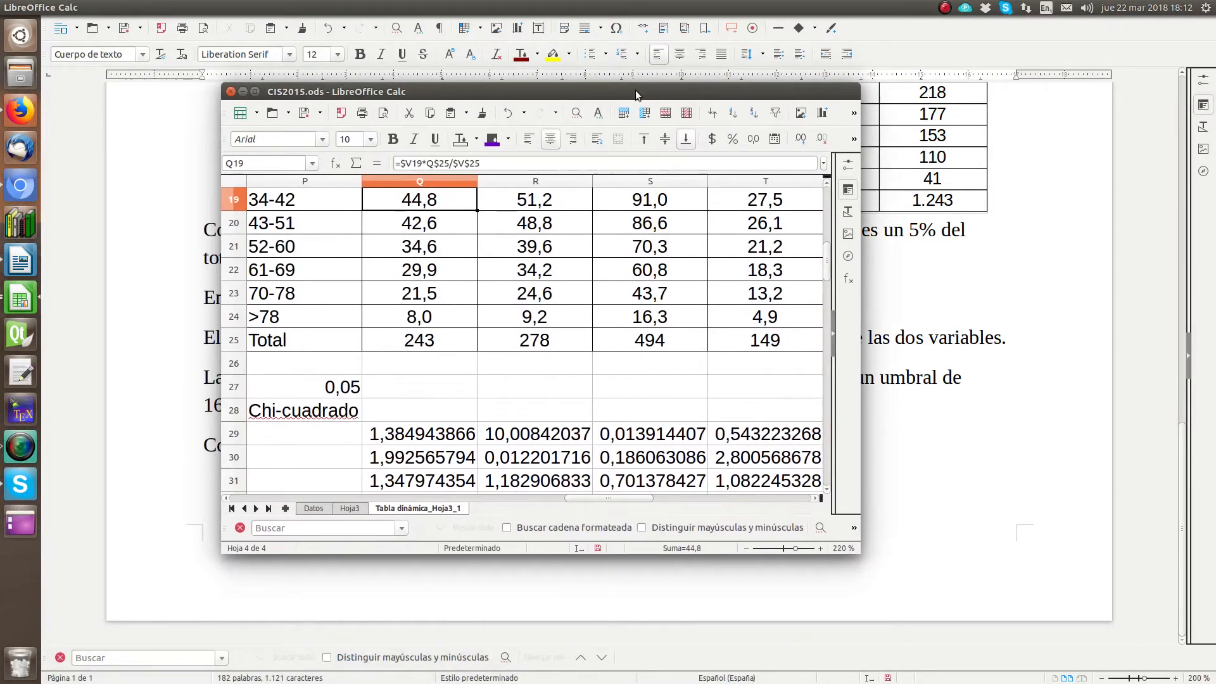
pyautogui.doubleClick(638, 85)
pyautogui.scroll(6, 352, 400)
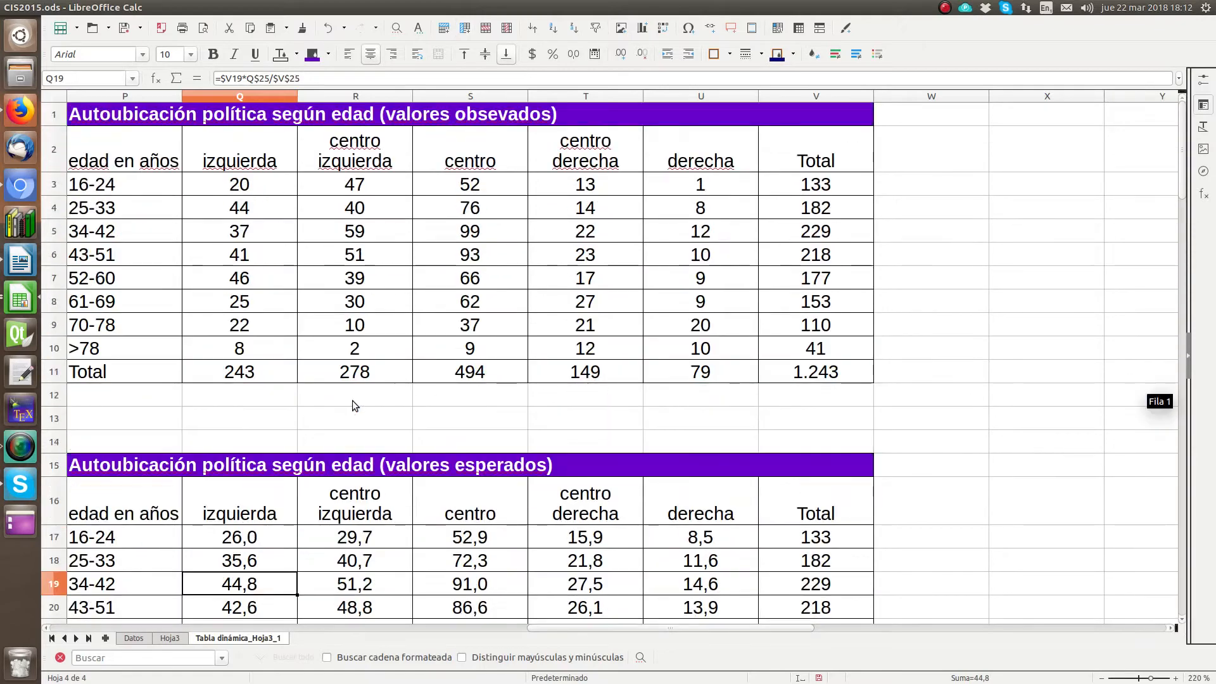
pyautogui.scroll(-7, 352, 400)
pyautogui.scroll(-1, 352, 401)
pyautogui.click(173, 484)
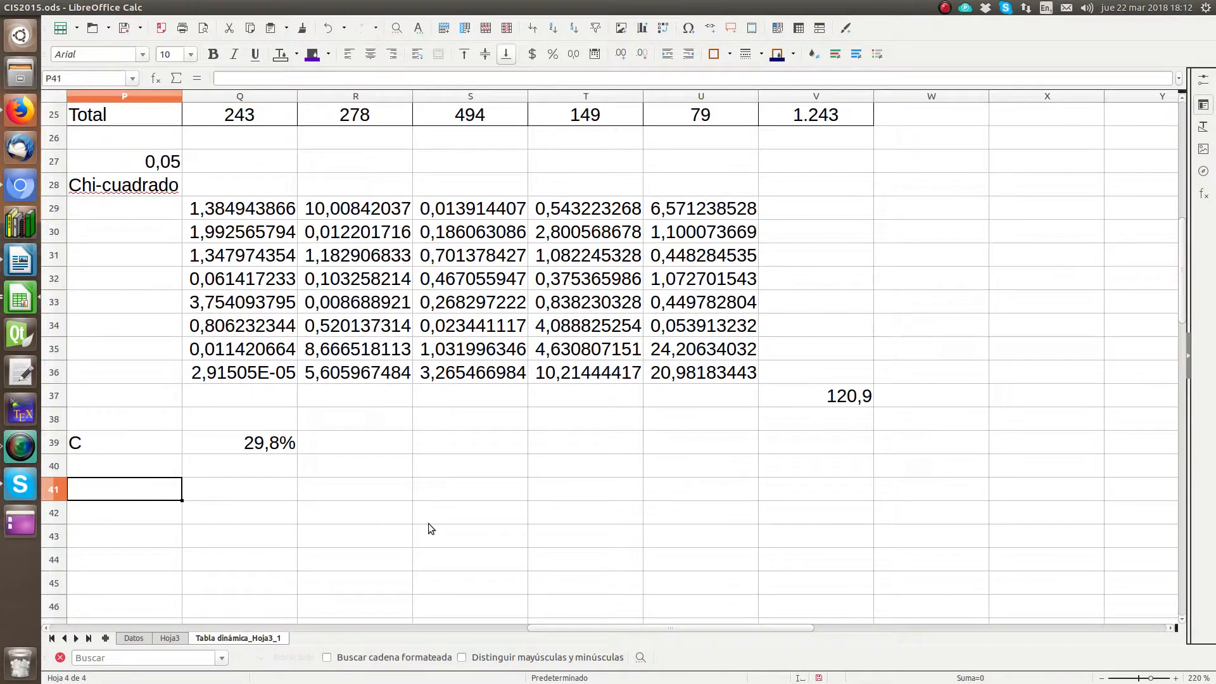
pyautogui.write('pvalor')
pyautogui.press('Tab')
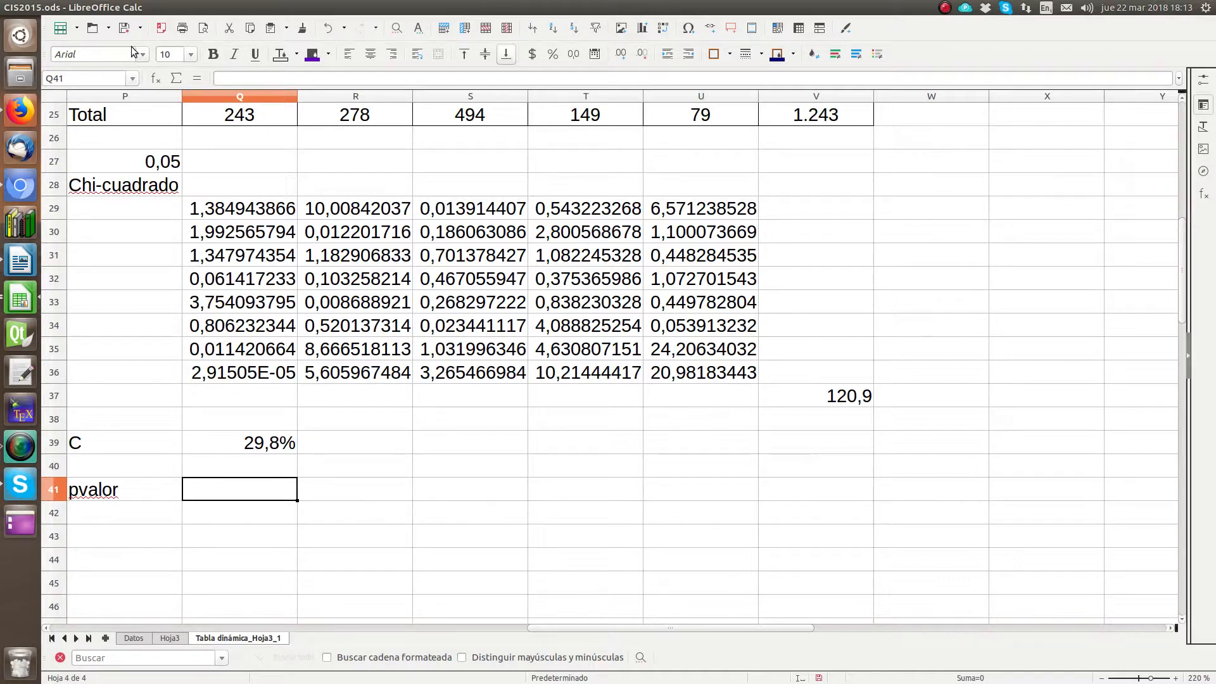
# Step: Start a PRUEBA.CHI formula from the Estadística functions in cell Q41
pyautogui.click(155, 78)
pyautogui.click(610, 295)
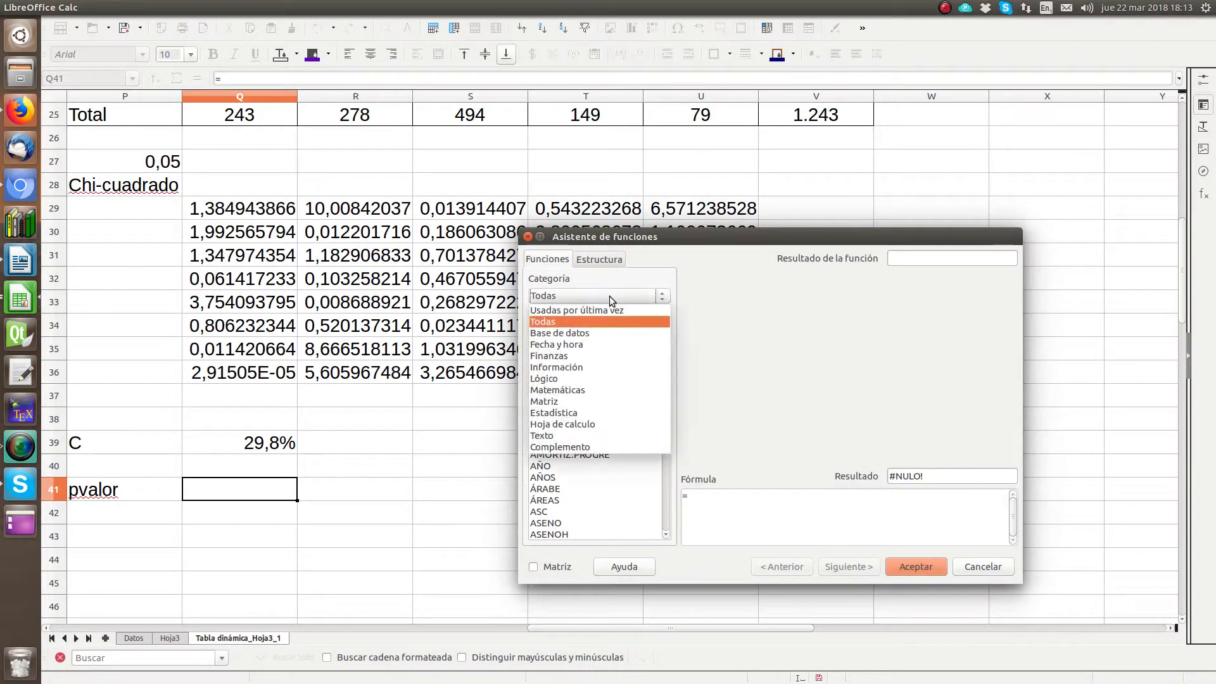
pyautogui.click(572, 414)
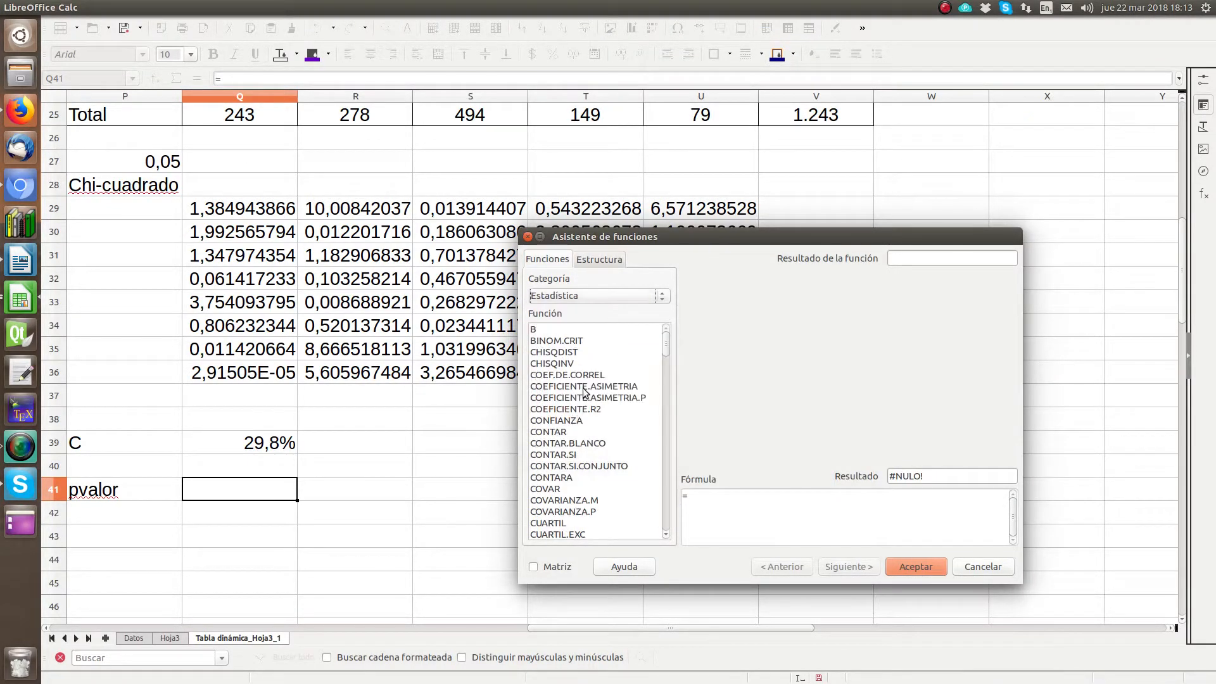
pyautogui.scroll(-5, 584, 392)
pyautogui.scroll(-15, 584, 392)
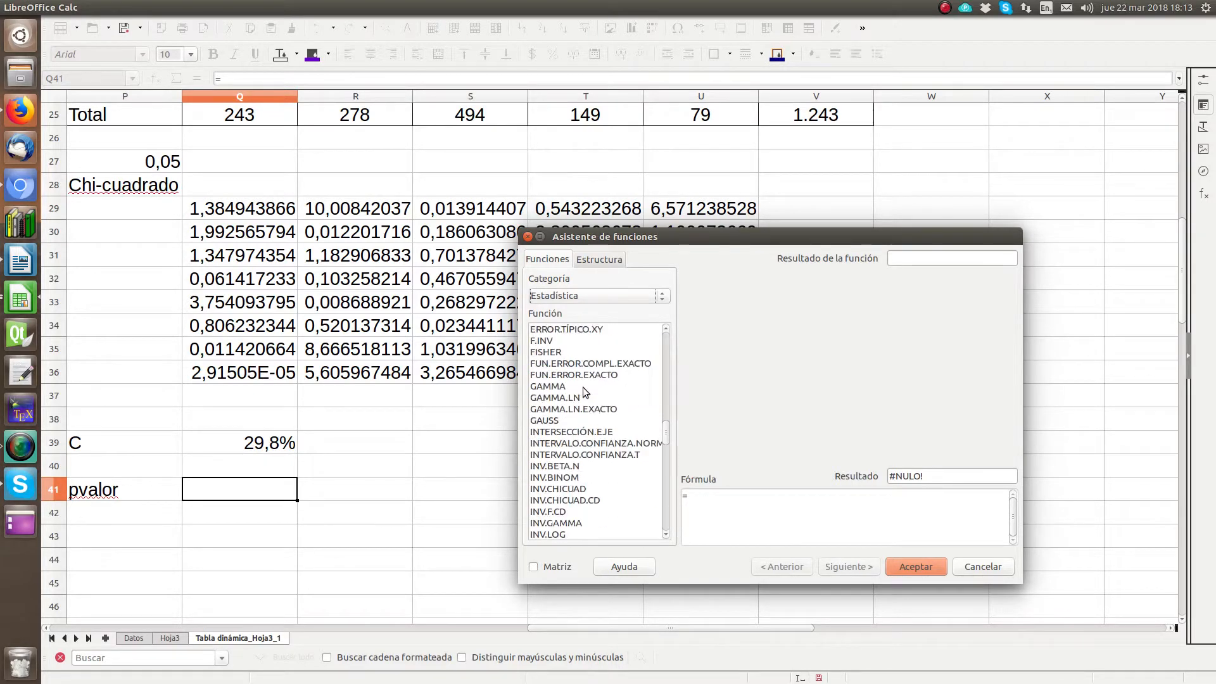
pyautogui.scroll(-10, 584, 392)
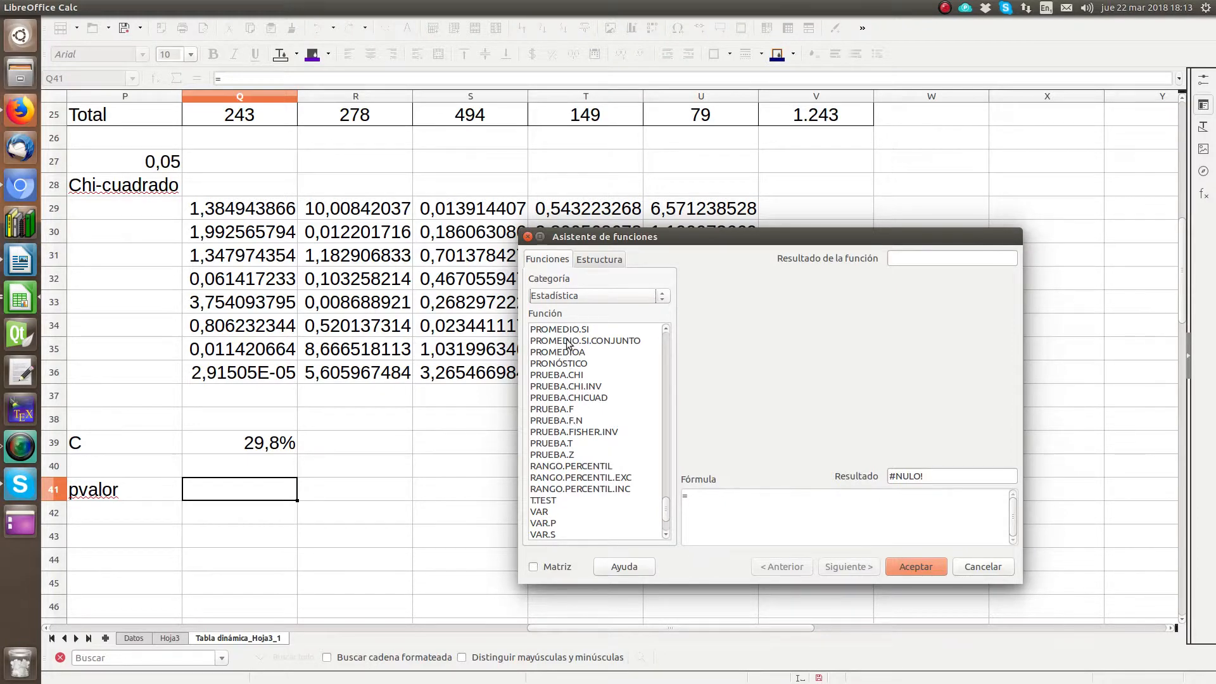
pyautogui.click(574, 374)
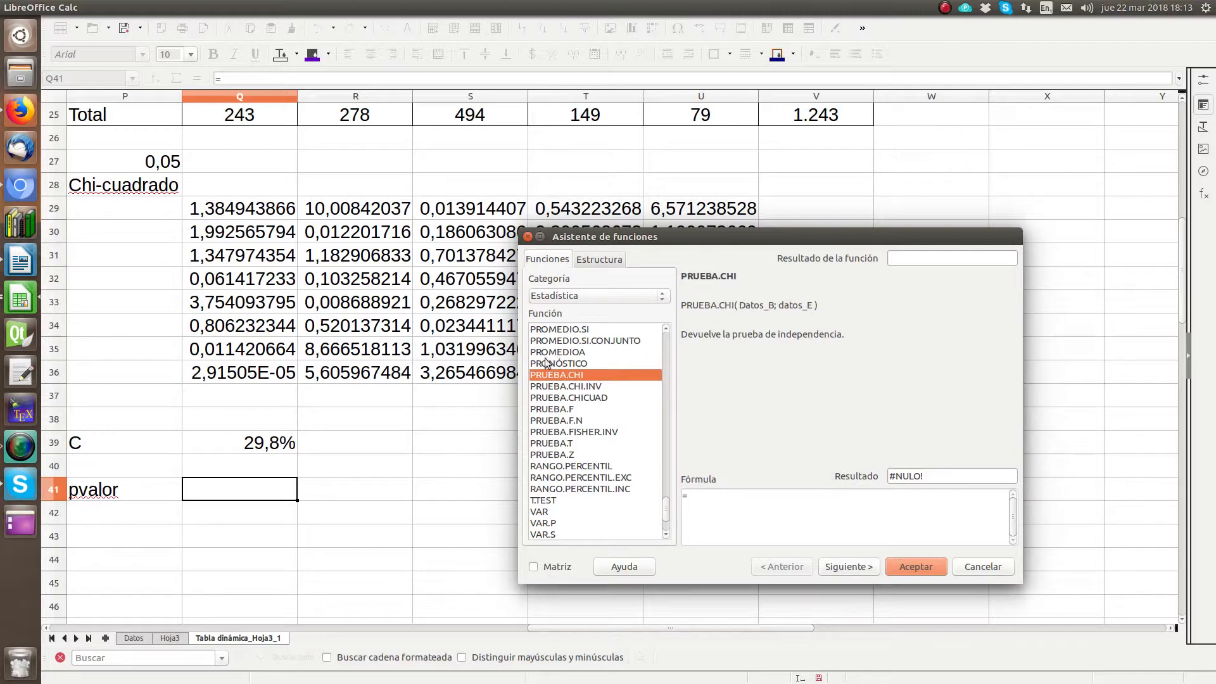
pyautogui.click(582, 399)
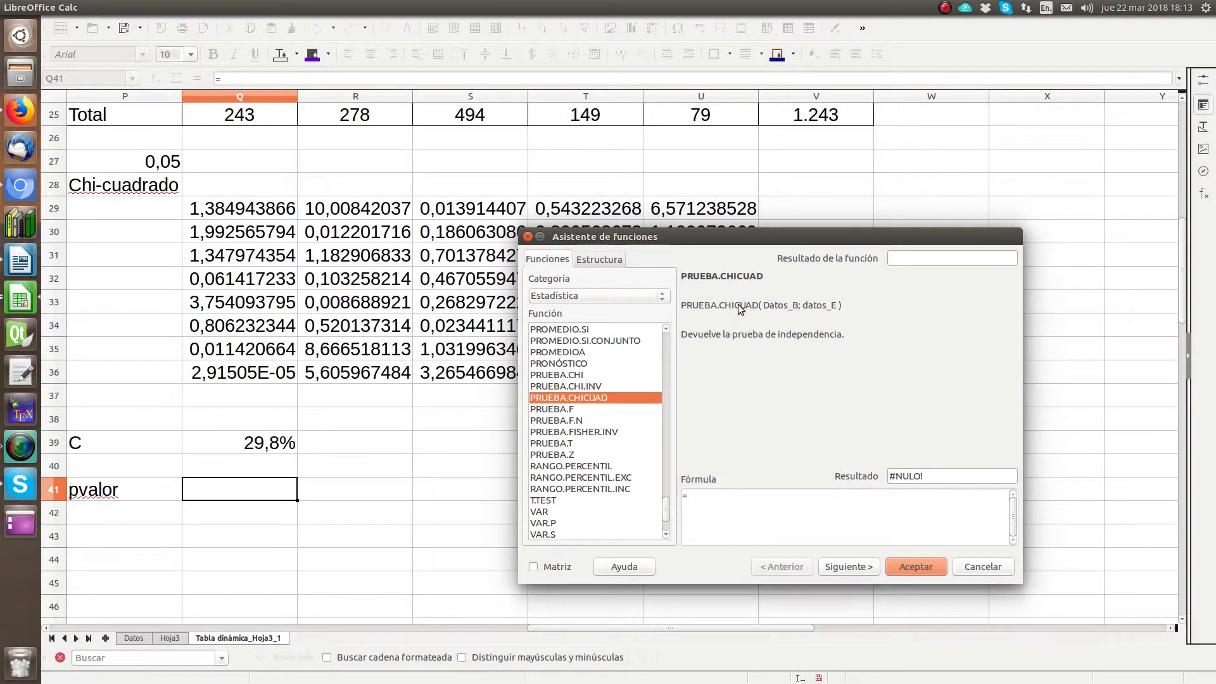
pyautogui.click(572, 376)
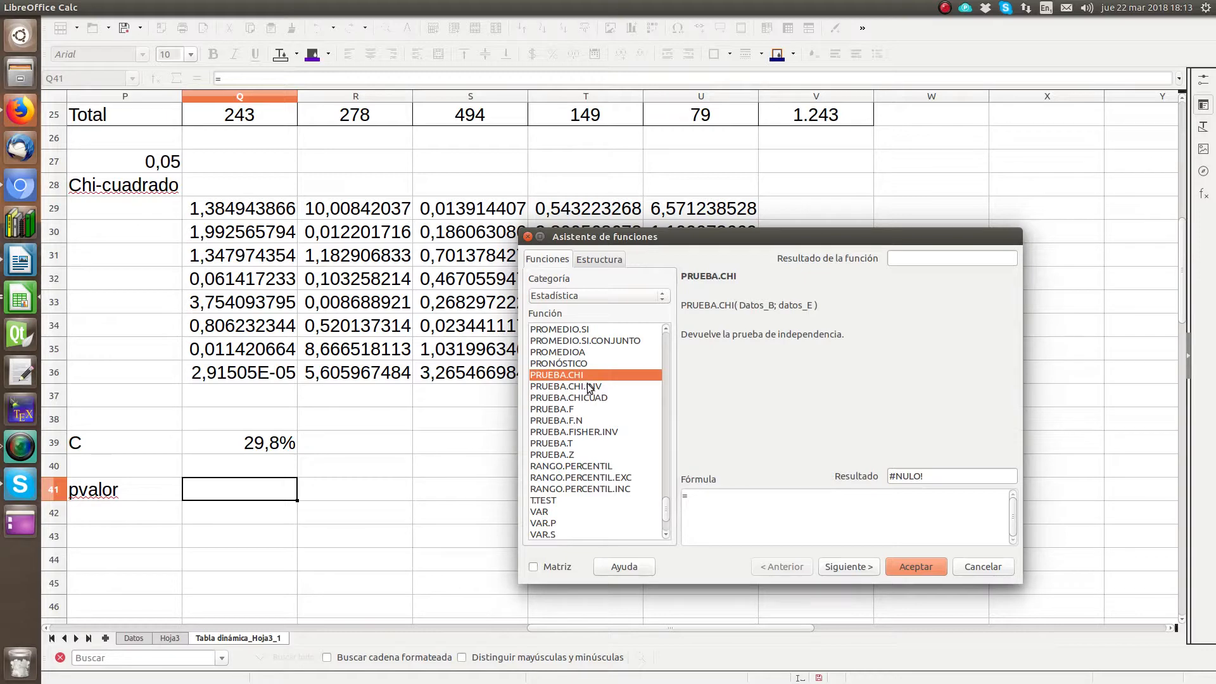
pyautogui.click(586, 386)
pyautogui.click(580, 374)
pyautogui.click(848, 566)
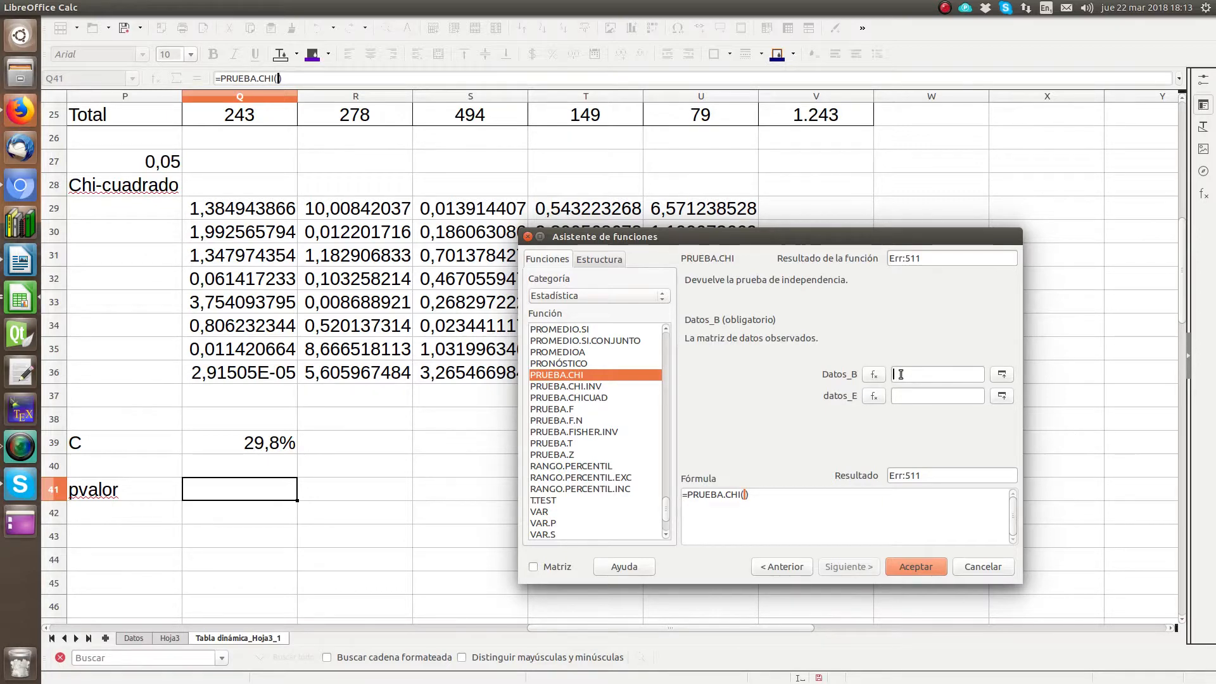
# Step: Set the Datos_B argument of PRUEBA.CHI to the observed values in Q3:U10
pyautogui.click(997, 383)
pyautogui.scroll(6, 188, 305)
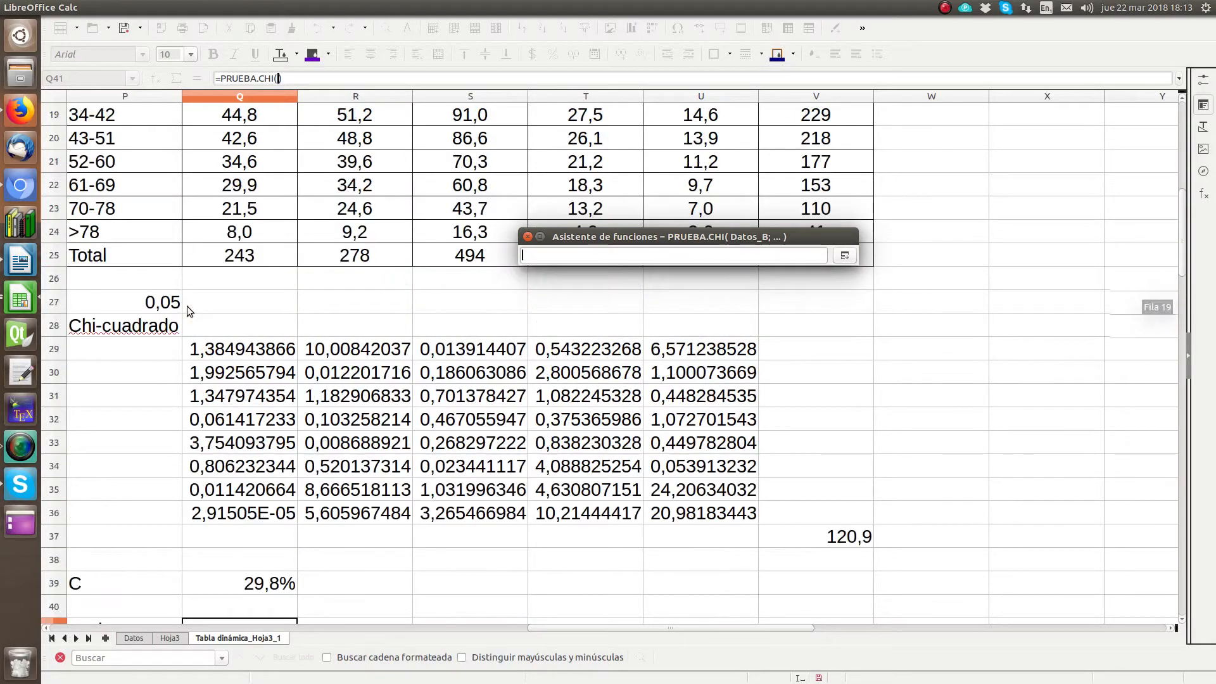
pyautogui.scroll(2, 187, 306)
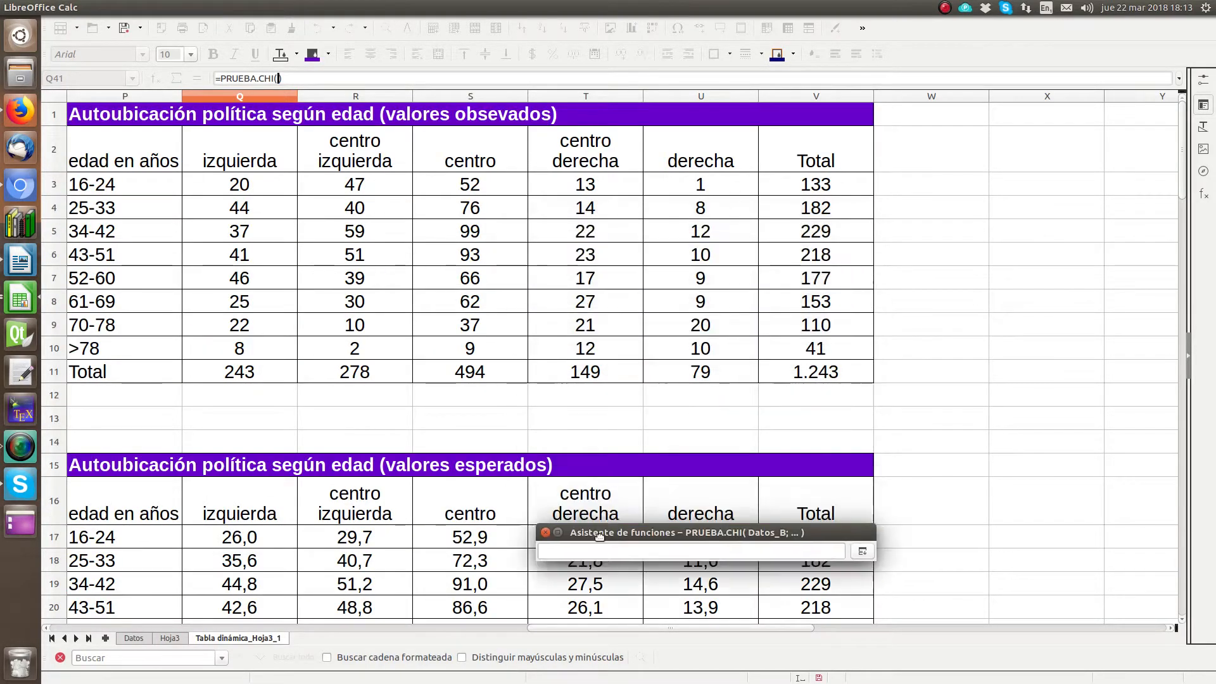
pyautogui.moveTo(218, 184); pyautogui.dragTo(692, 351)
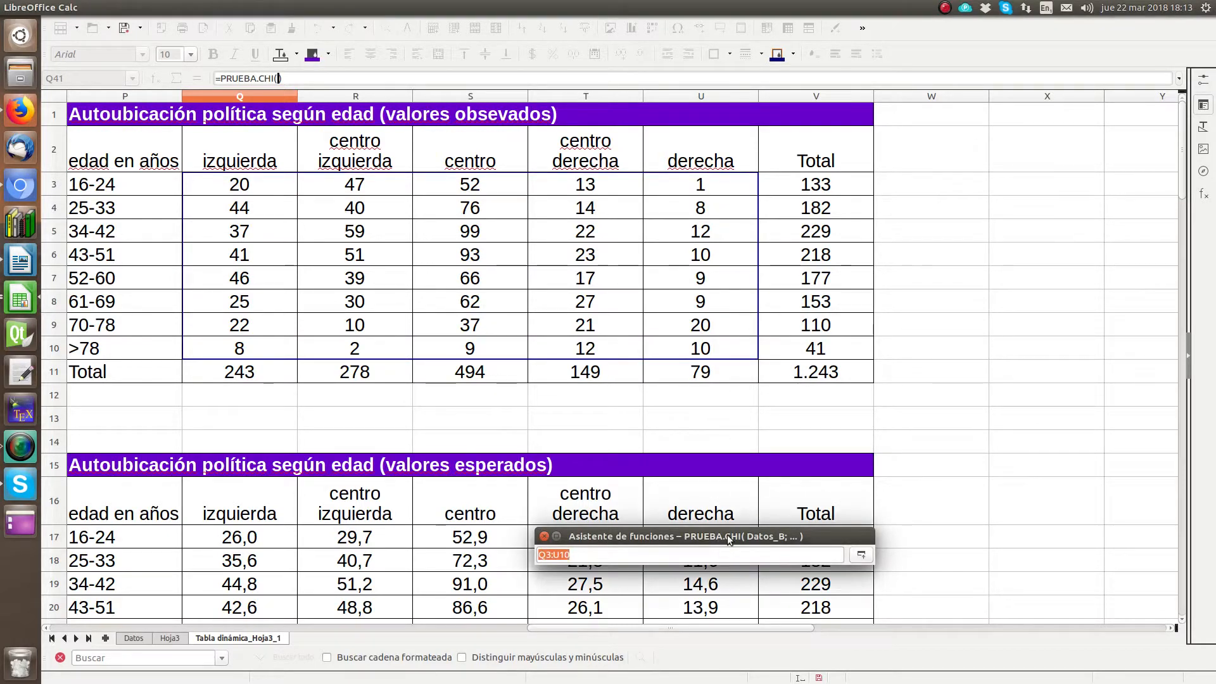
pyautogui.moveTo(727, 536); pyautogui.dragTo(837, 166)
pyautogui.click(1091, 187)
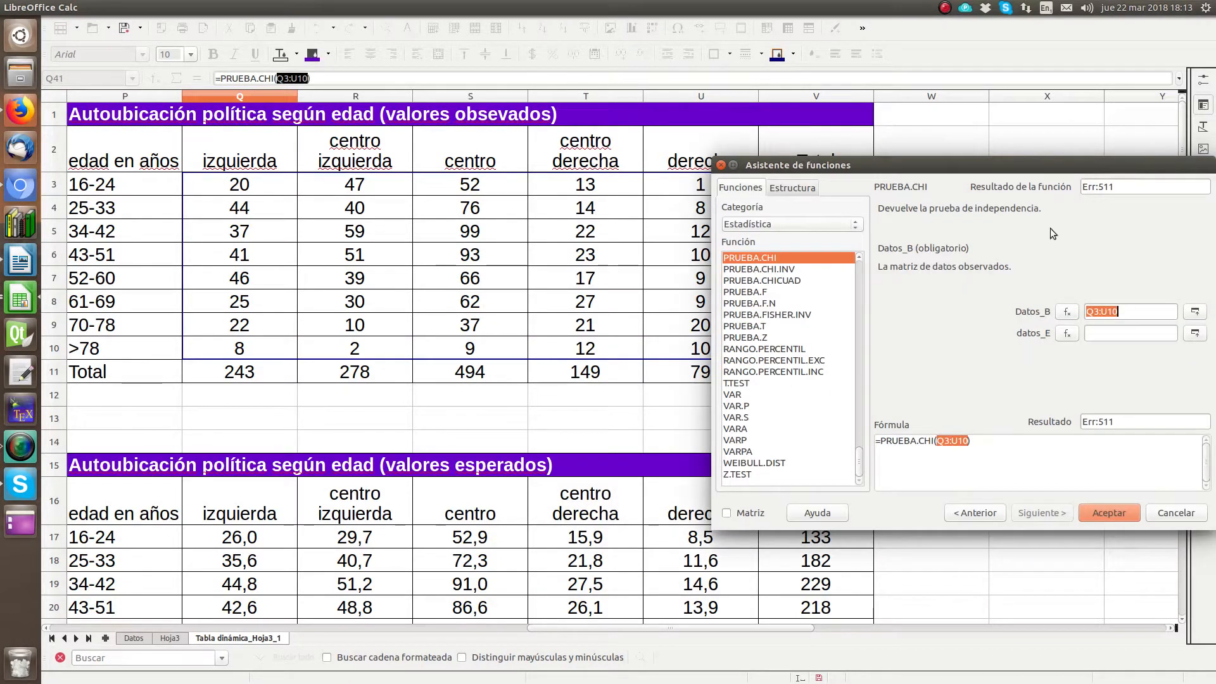
# Step: Set the datos_E argument of PRUEBA.CHI to the expected values in Q17:U24 and accept the formula in Q41
pyautogui.click(1079, 333)
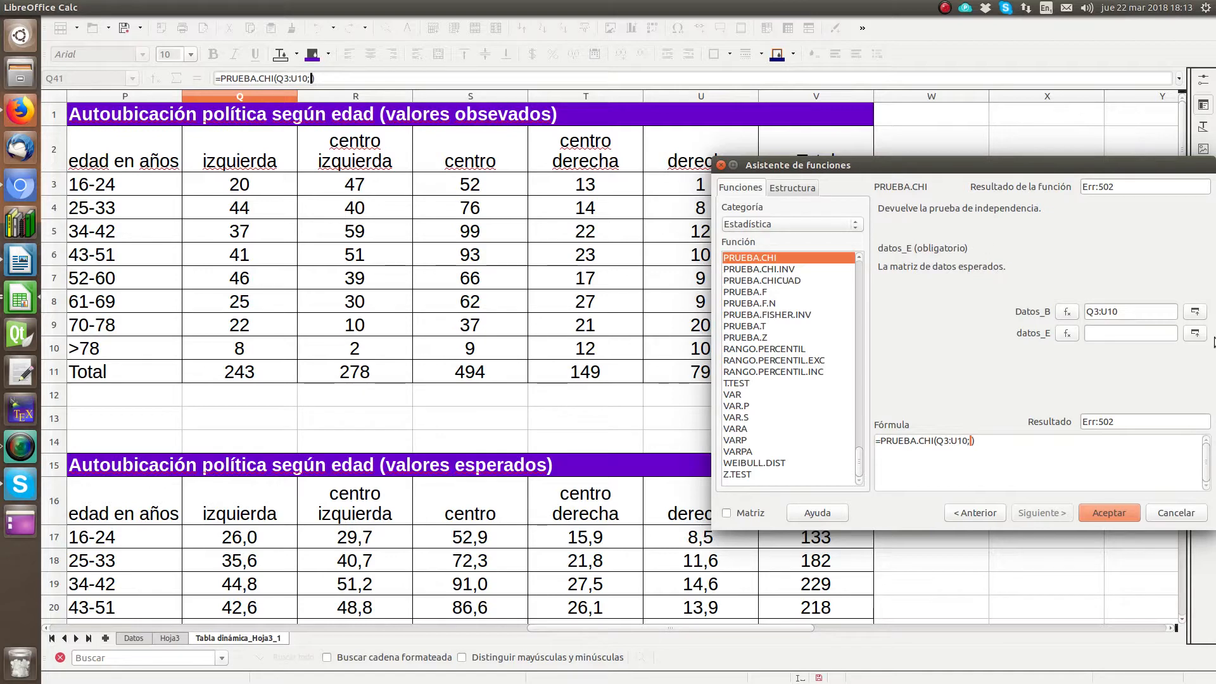
pyautogui.click(1195, 333)
pyautogui.scroll(-3, 317, 349)
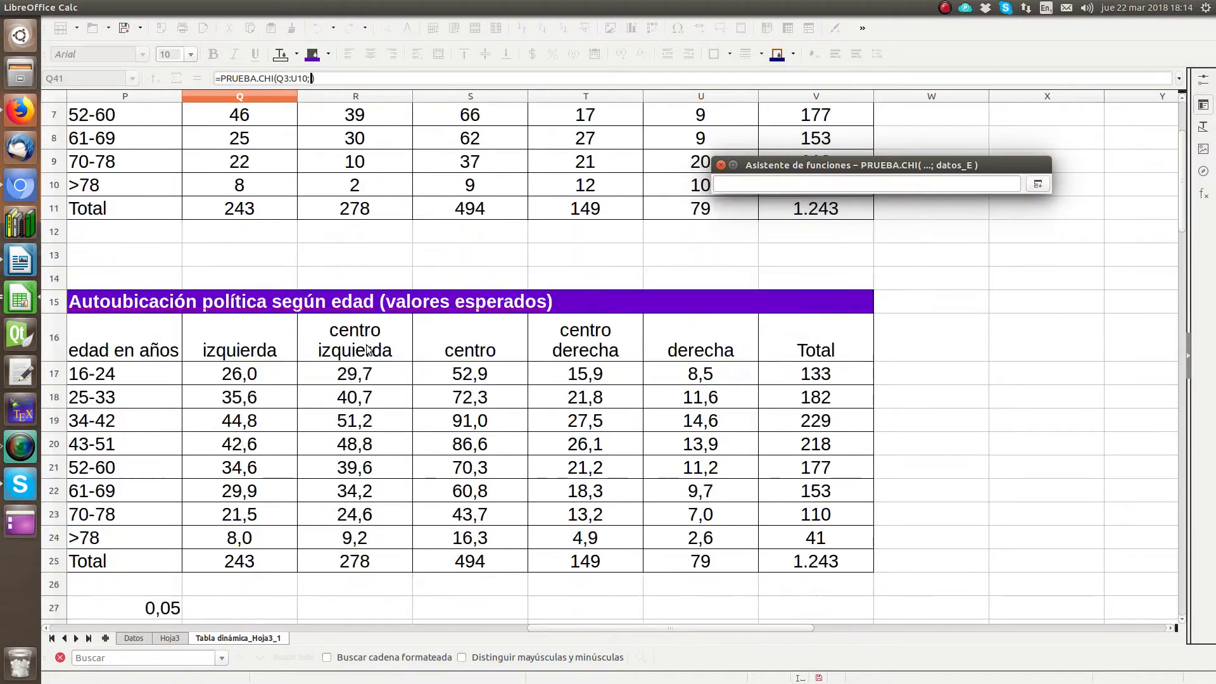
pyautogui.moveTo(250, 304); pyautogui.dragTo(706, 471)
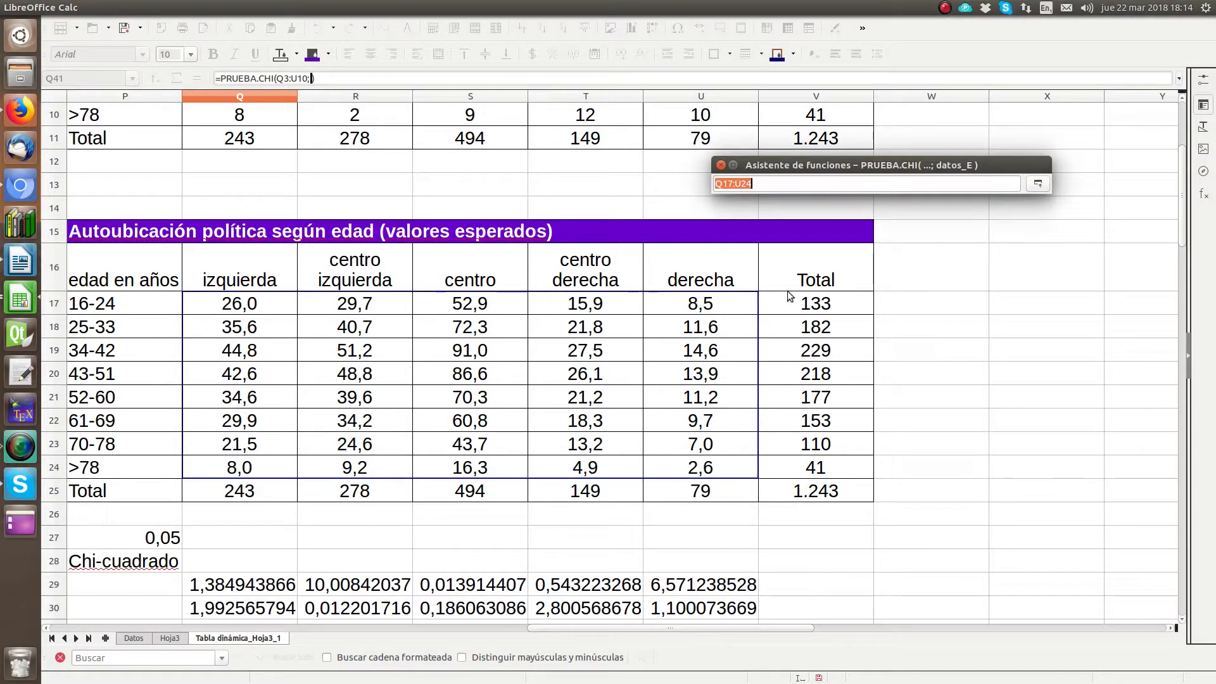
pyautogui.click(1037, 184)
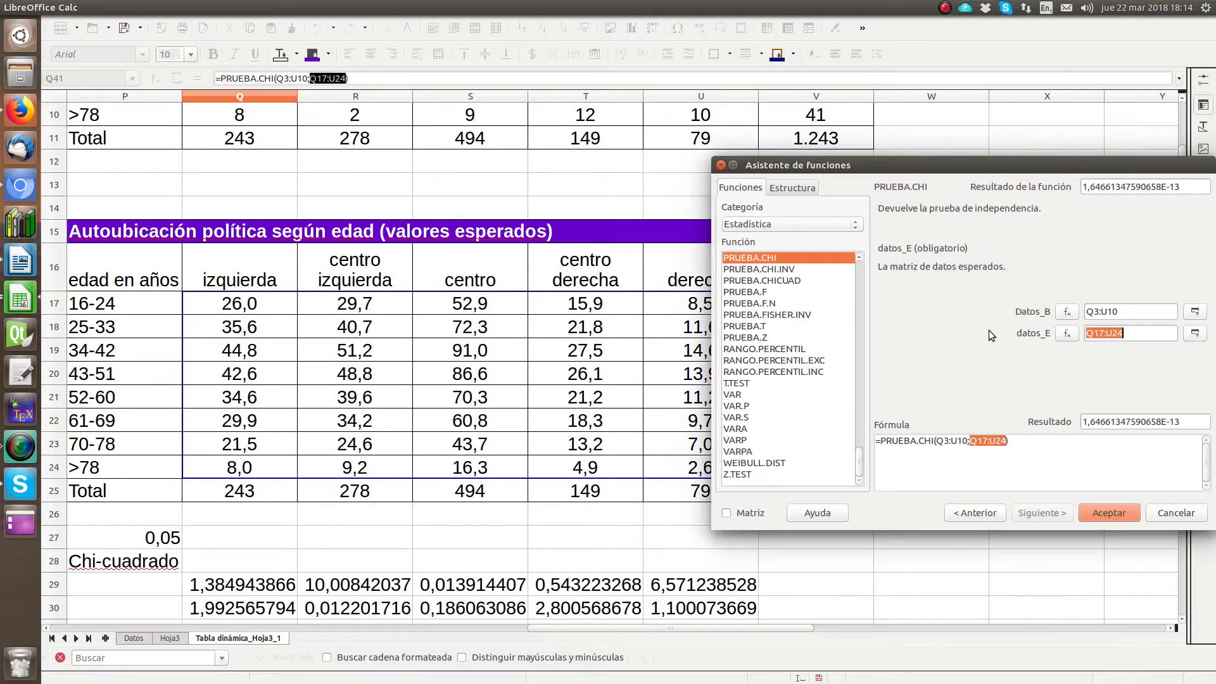
pyautogui.click(1109, 513)
pyautogui.scroll(-5, 342, 488)
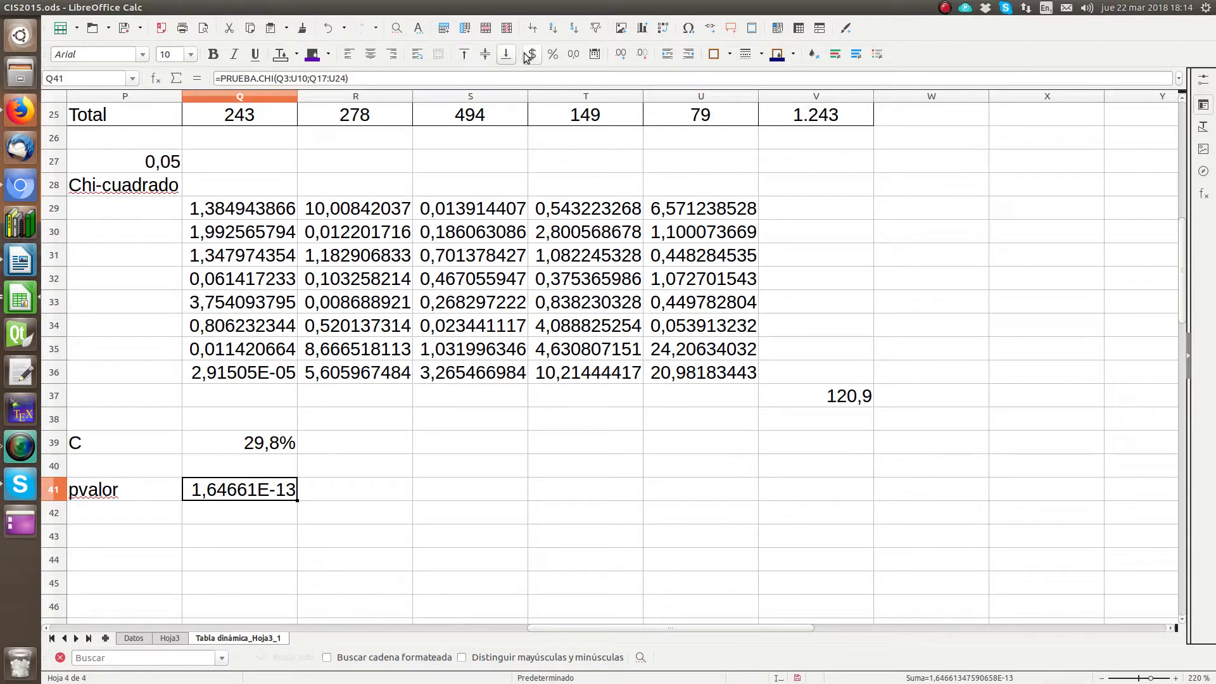
# Step: Widen column Q and format the p-value in Q41 as a number with 20 decimal places
pyautogui.click(575, 61)
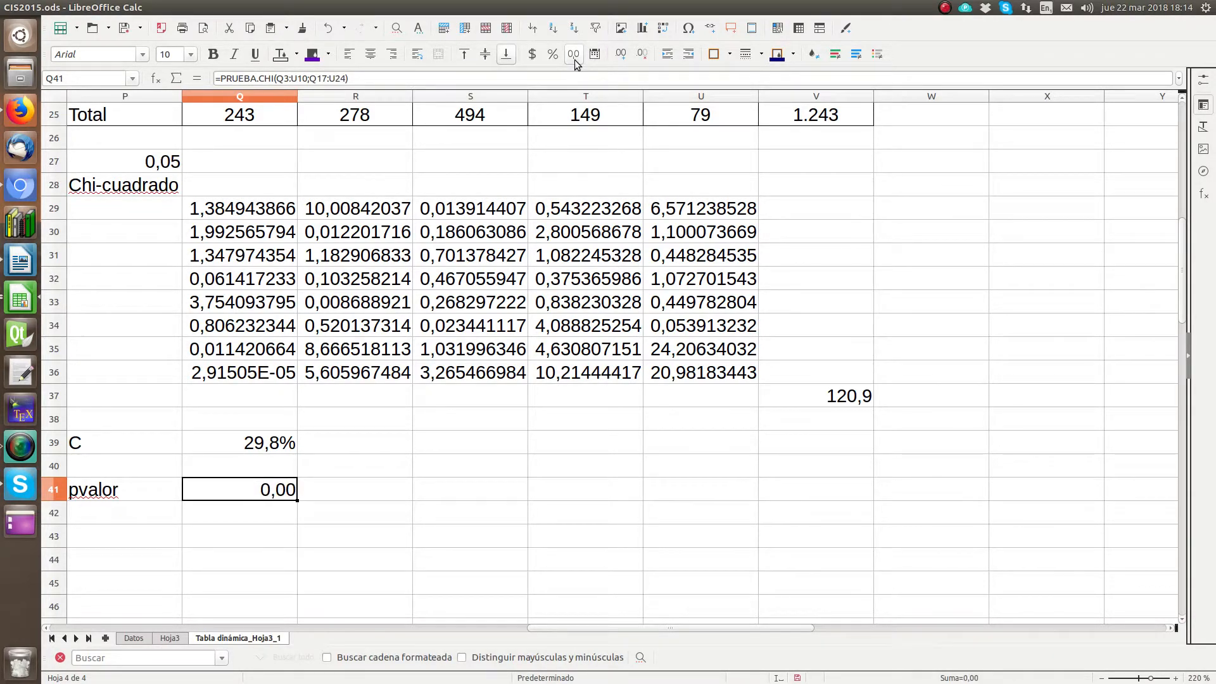
pyautogui.click(329, 31)
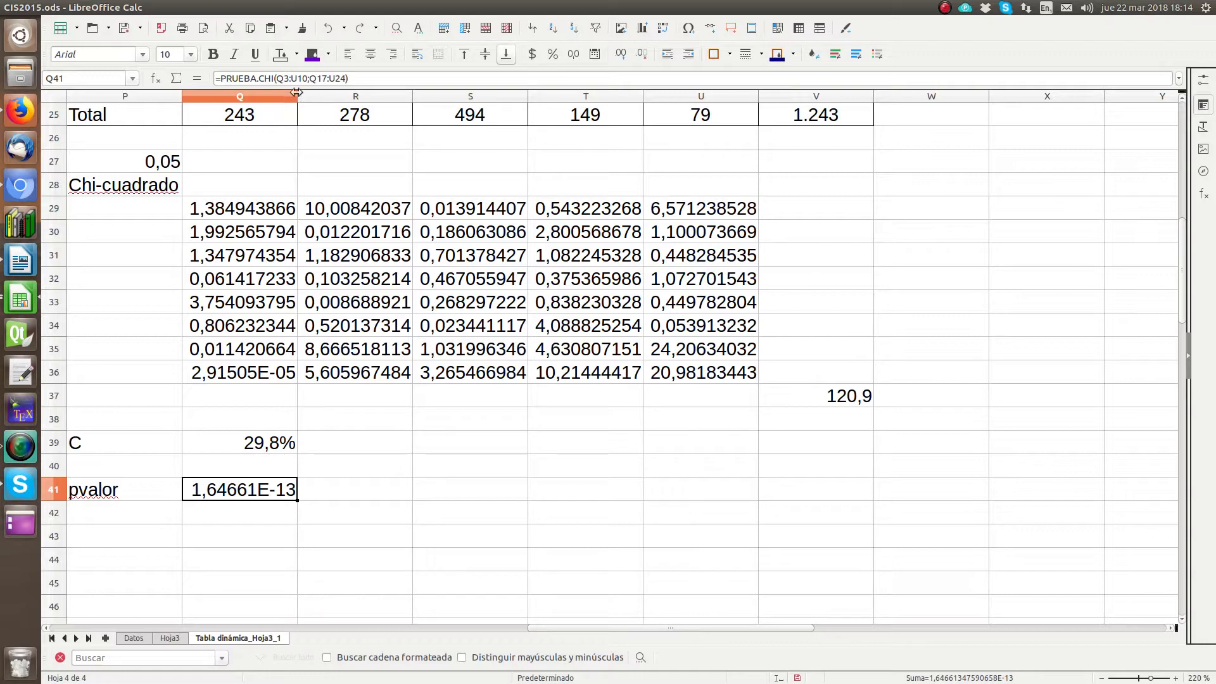
pyautogui.moveTo(297, 93); pyautogui.dragTo(476, 94)
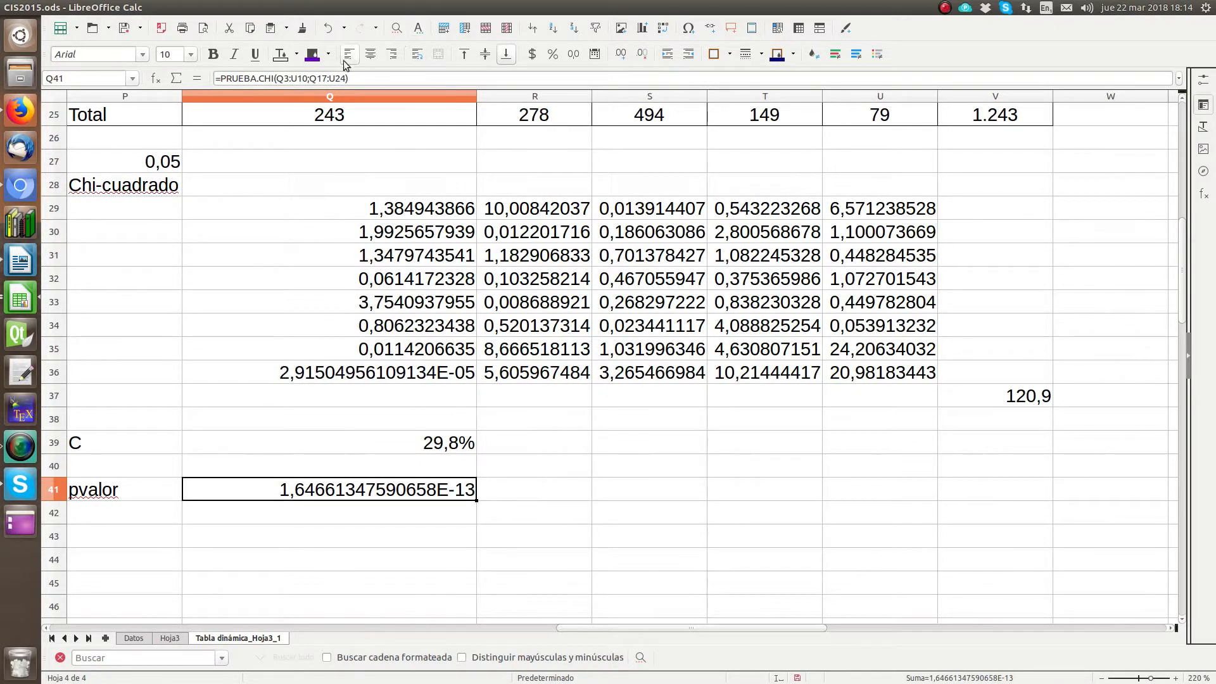
pyautogui.click(574, 58)
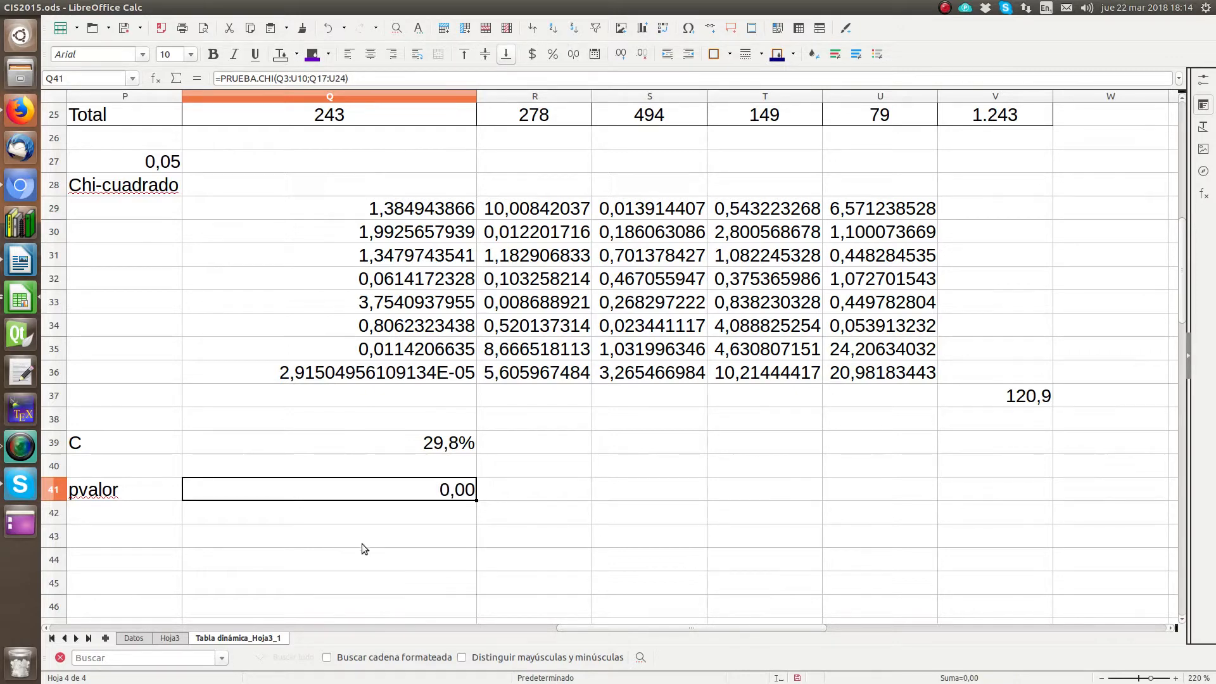
pyautogui.click(619, 58)
pyautogui.tripleClick(619, 58)
pyautogui.tripleClick(619, 58)
pyautogui.tripleClick(619, 58)
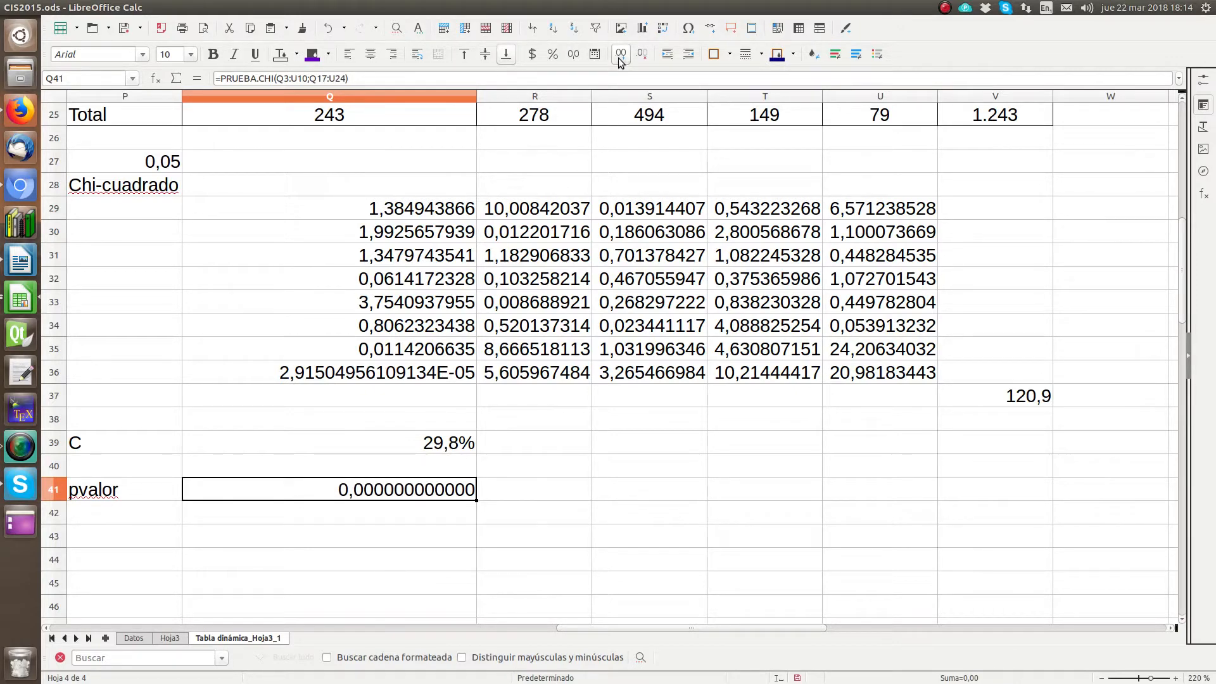
pyautogui.doubleClick(619, 58)
pyautogui.tripleClick(620, 58)
pyautogui.tripleClick(620, 58)
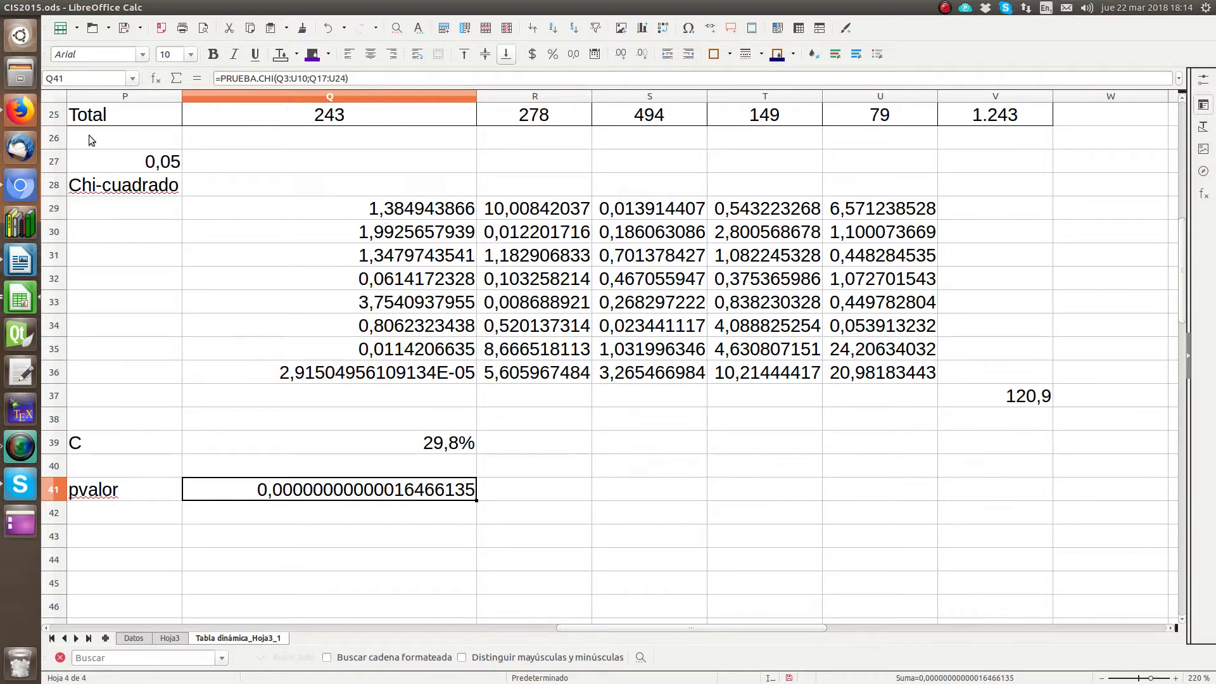
# Step: Switch to the Writer document and correct "rechazar" to "rechazamos" in the sentence about the null hypothesis
pyautogui.click(20, 259)
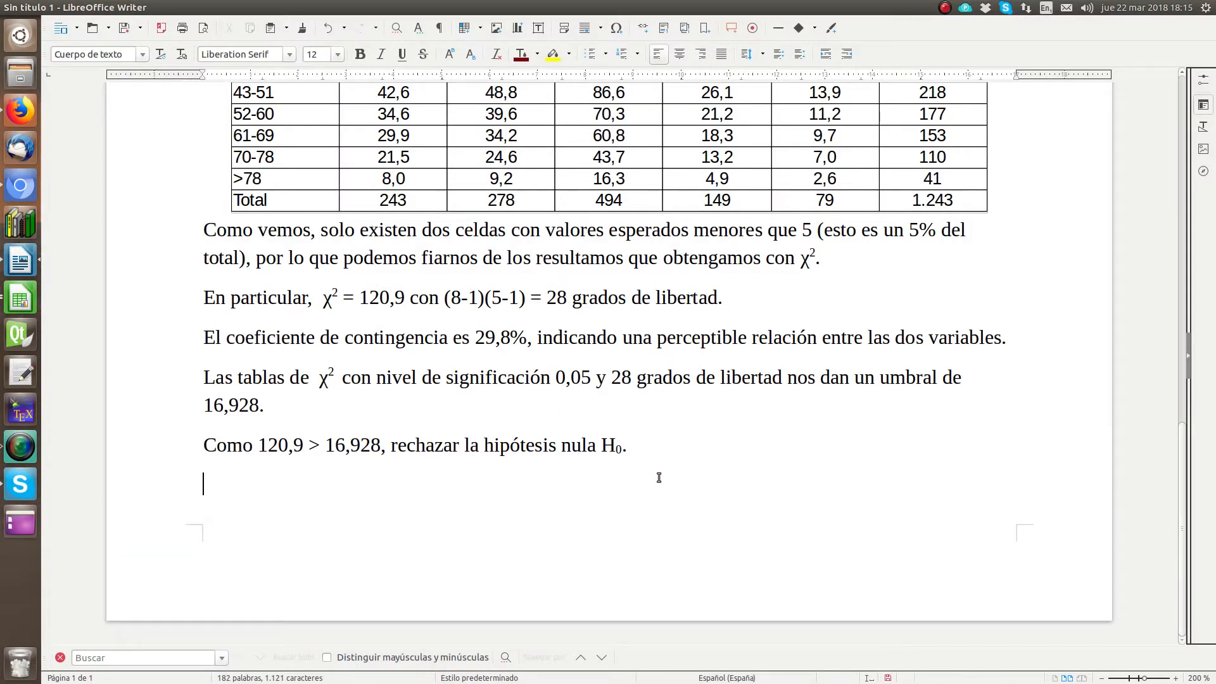
pyautogui.click(452, 445)
pyautogui.write('mos')
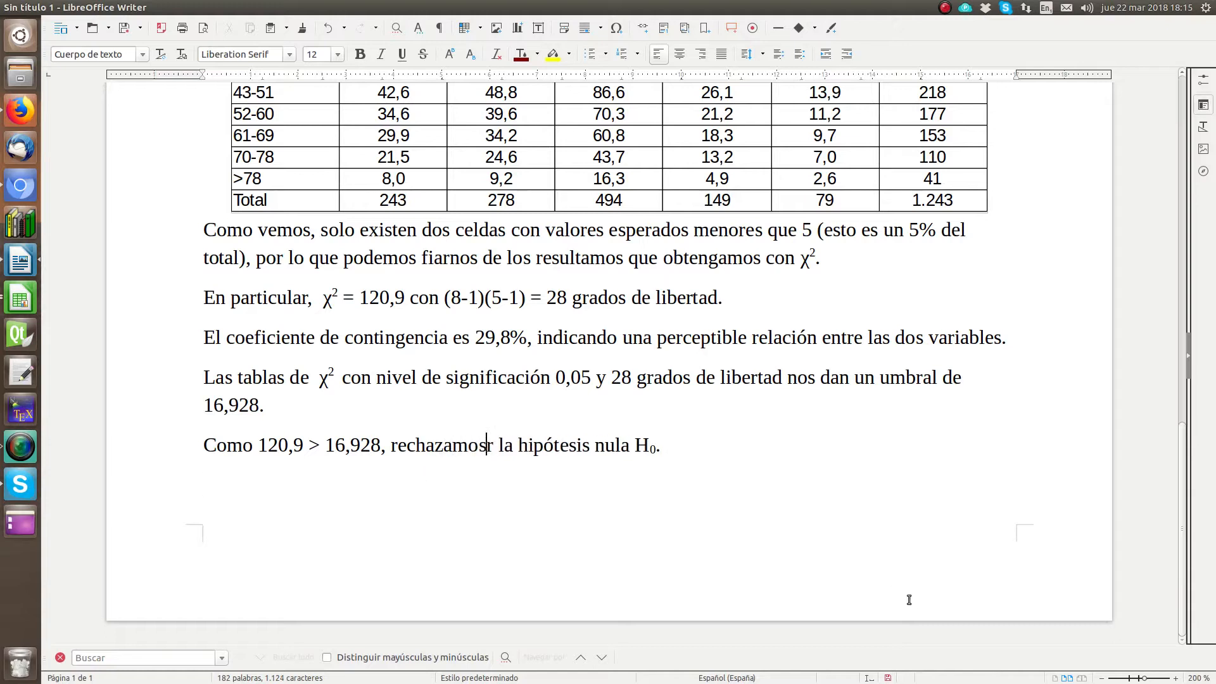
pyautogui.press('Delete')
# Step: Start a new paragraph below the null hypothesis conclusion reading "El p valor es 1,6E-013"
pyautogui.press('Return')
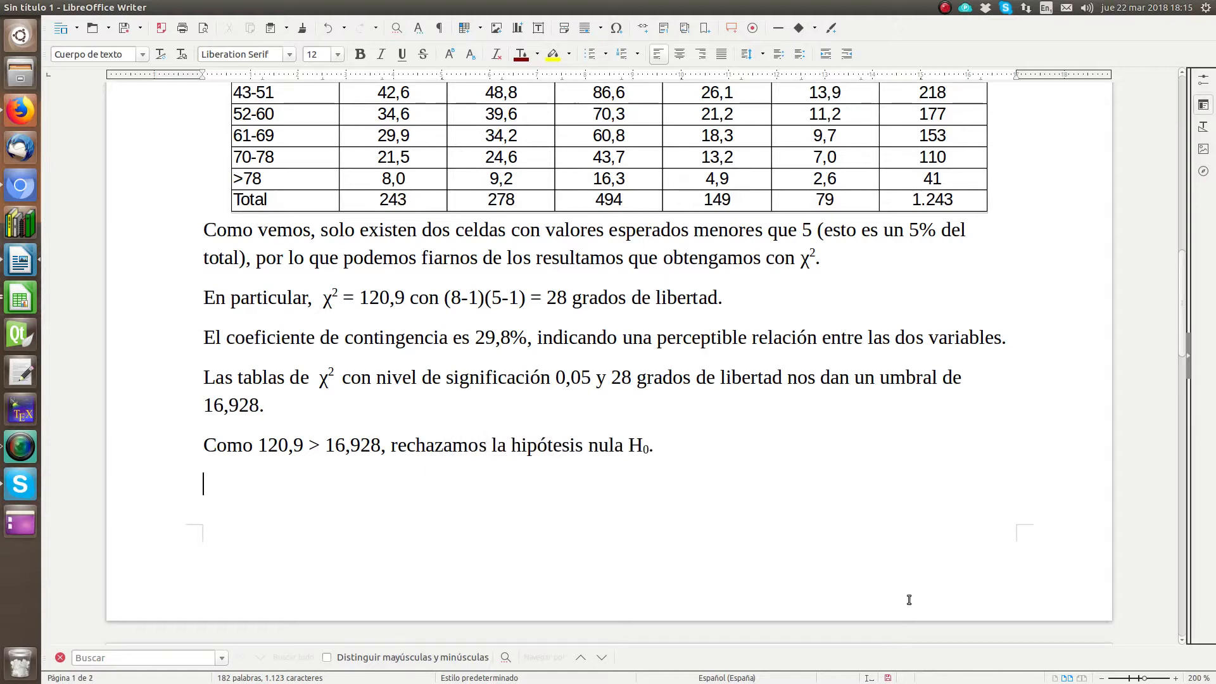
pyautogui.write('El p valor')
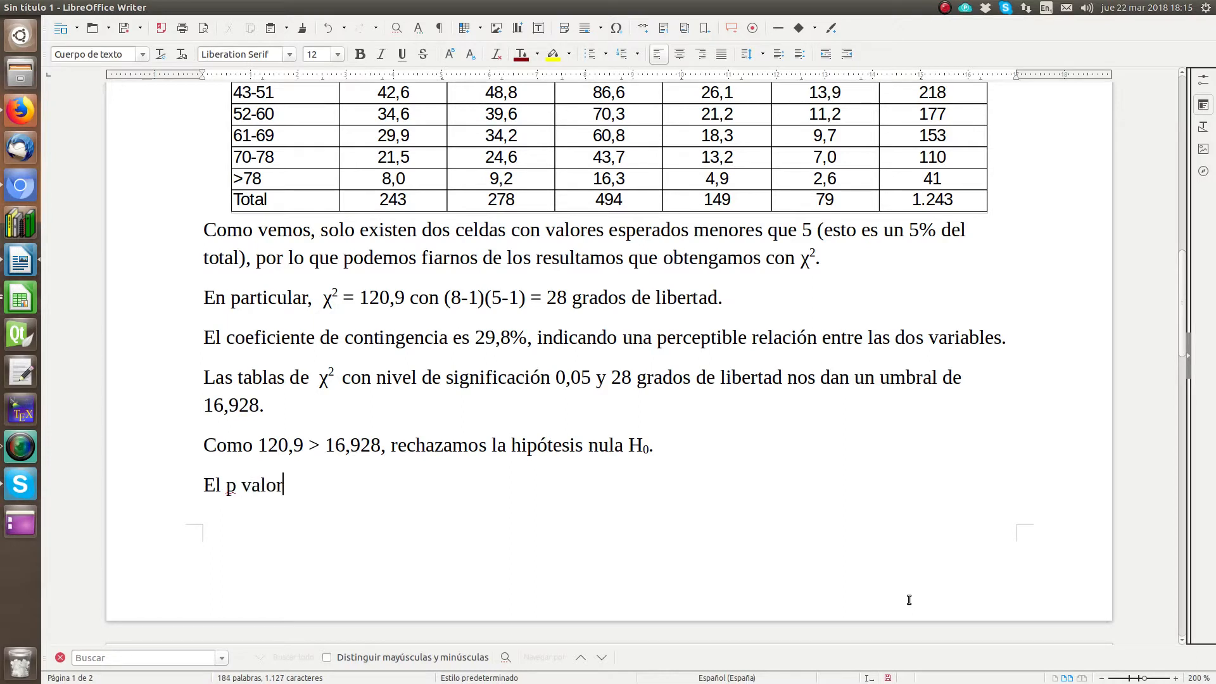
pyautogui.write(' es 1,6E-013, que e')
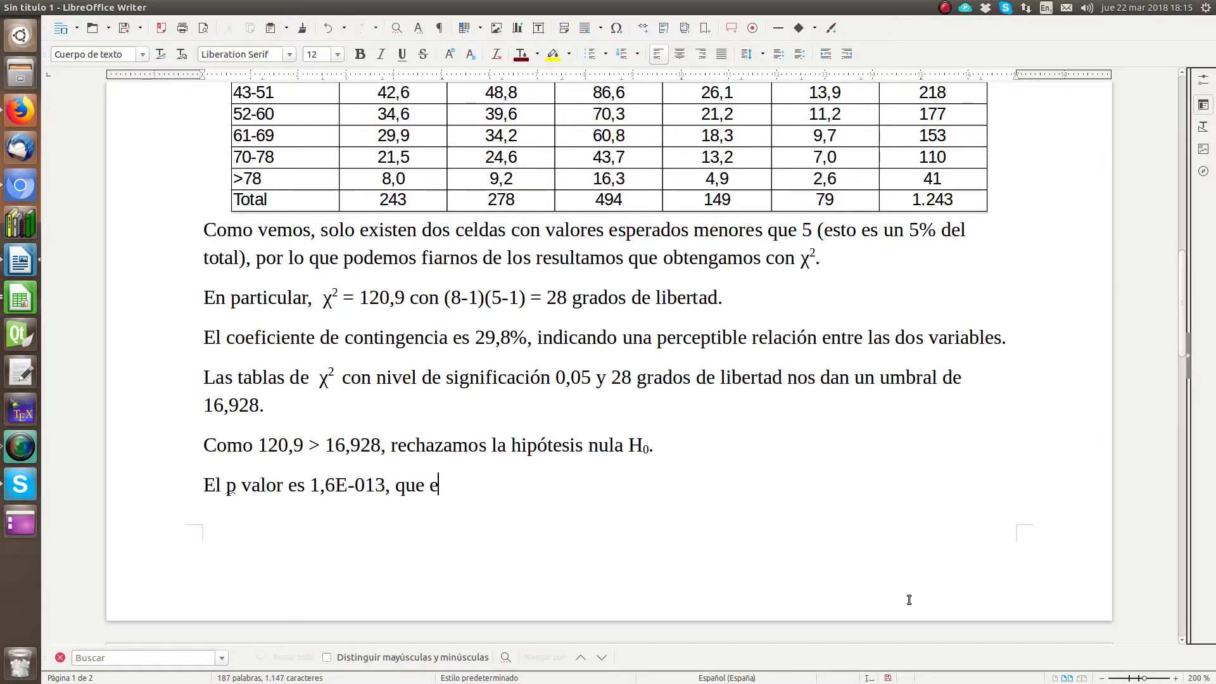
# Step: Continue the p-value sentence with ", que es la notación científica para representar 1,6 10-13."
pyautogui.press('BackSpace')
pyautogui.write('la')
pyautogui.press('BackSpace')
pyautogui.press('BackSpace')
pyautogui.press('BackSpace')
pyautogui.write('es la notaci')
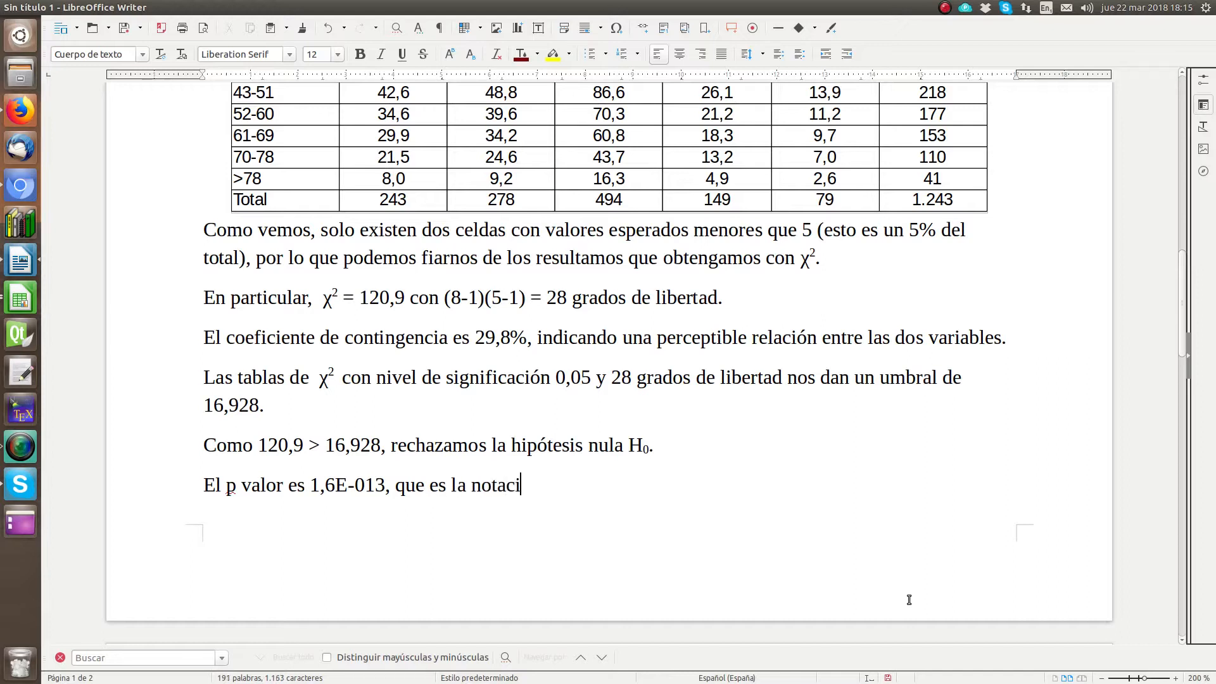
pyautogui.write('ón científ')
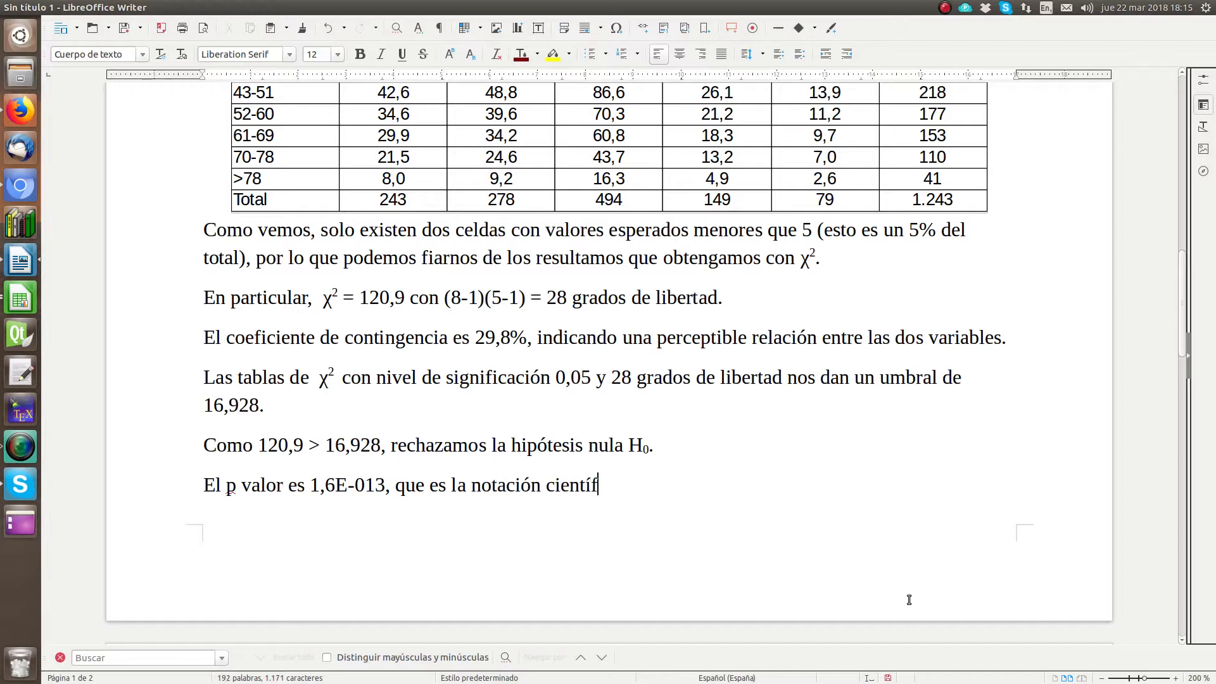
pyautogui.write('ica para repre')
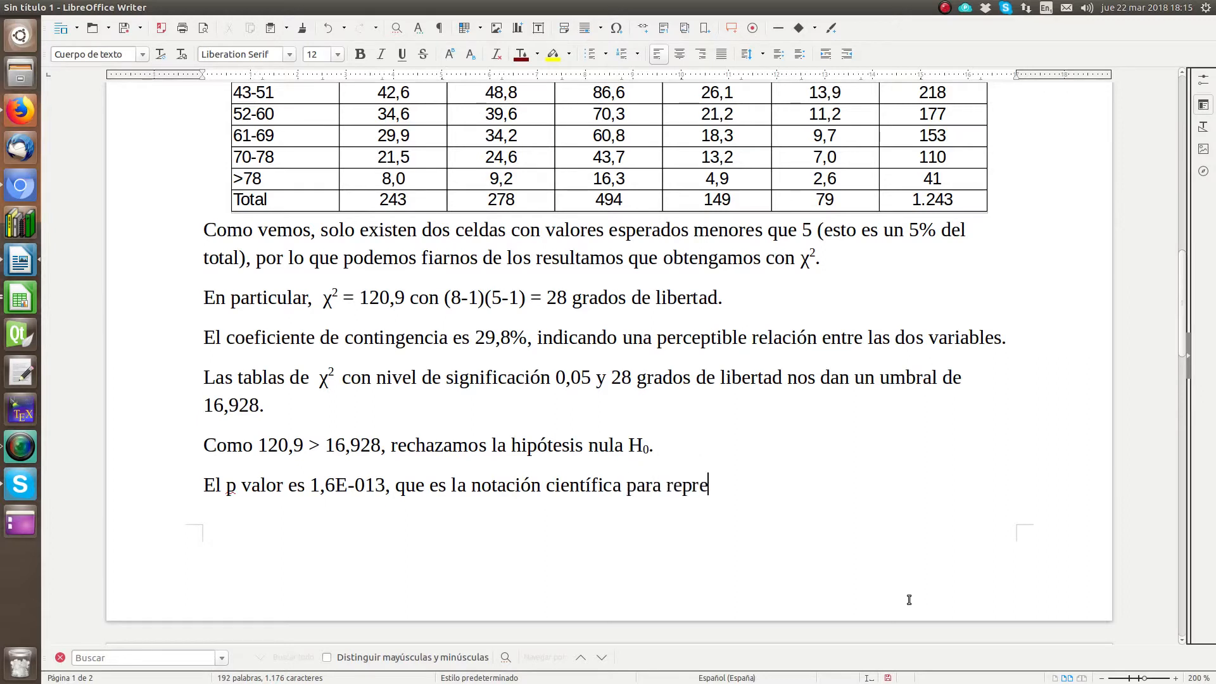
pyautogui.write('sentar 1,6 10-13')
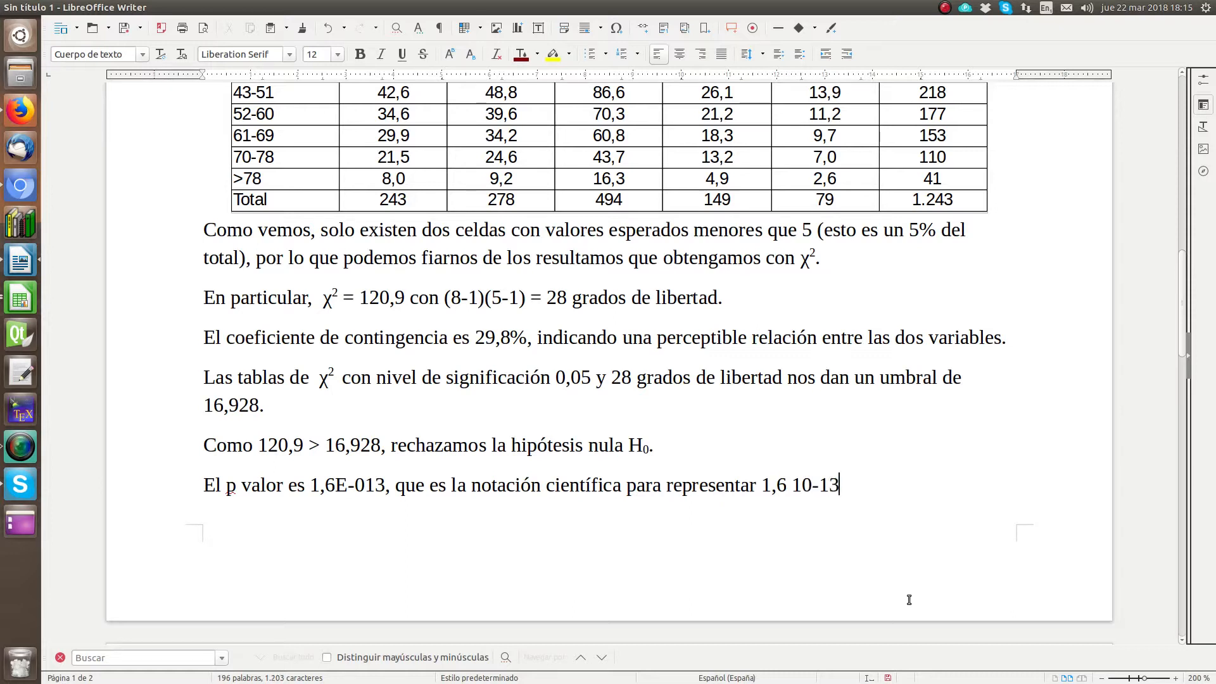
# Step: Format the exponent "-13" at the end of the p-value sentence as superscript
pyautogui.hotkey('shift', 'Left')
pyautogui.hotkey('shift', 'Left')
pyautogui.hotkey('shift', 'Left')
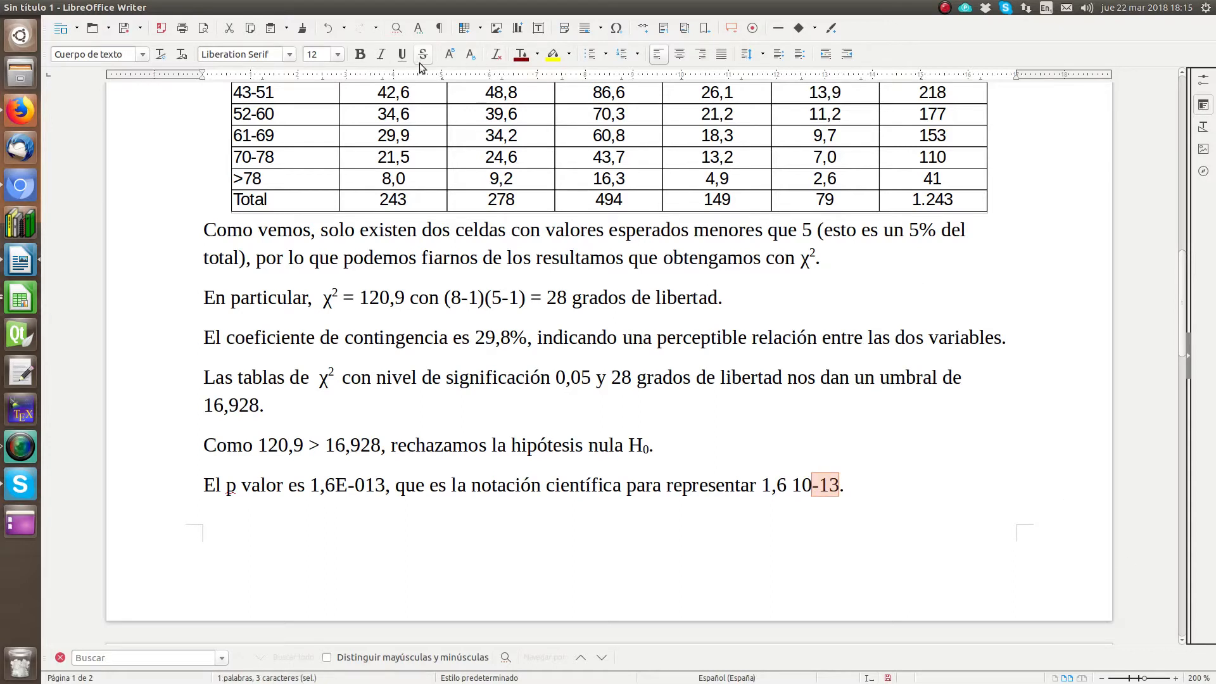
pyautogui.click(449, 54)
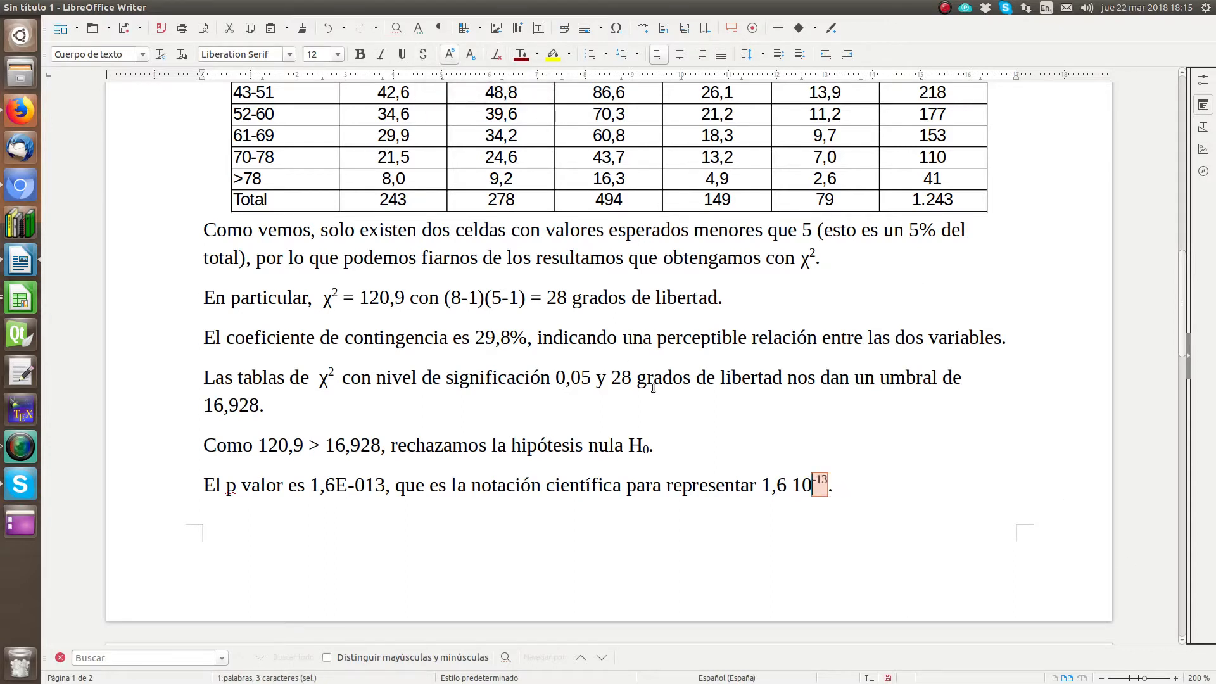
pyautogui.click(872, 487)
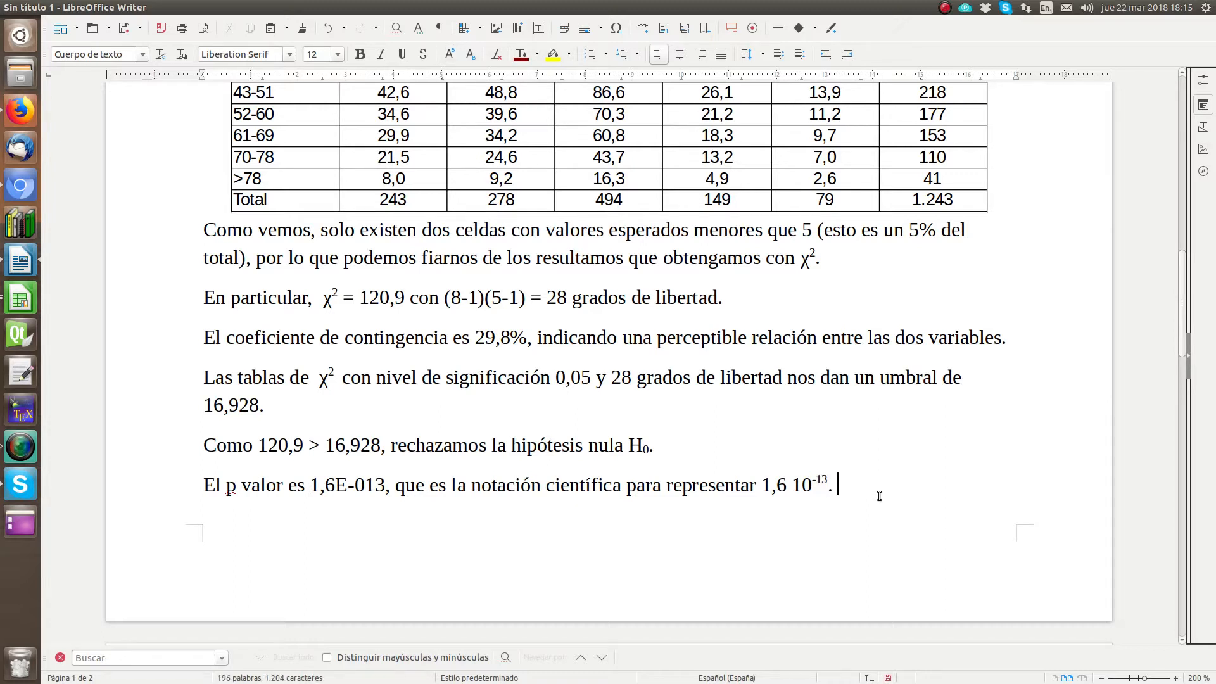
pyautogui.write('Es decir, ')
pyautogui.write('0,')
pyautogui.write('000000')
pyautogui.write('000000')
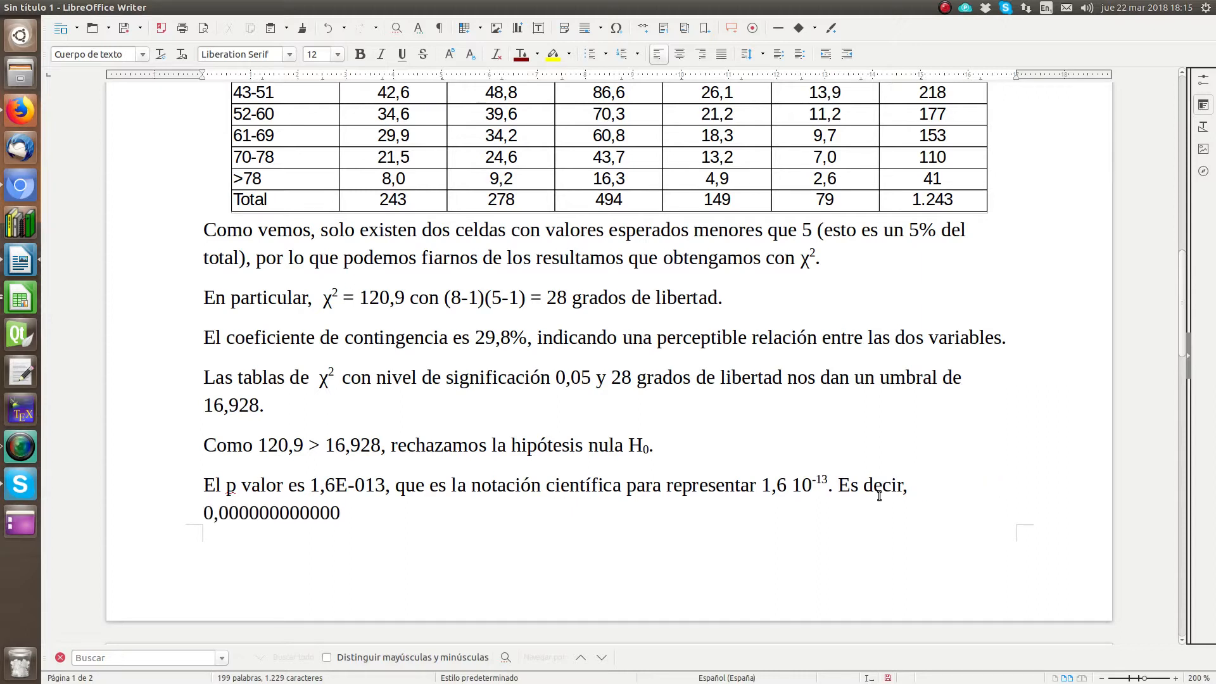
pyautogui.write('16')
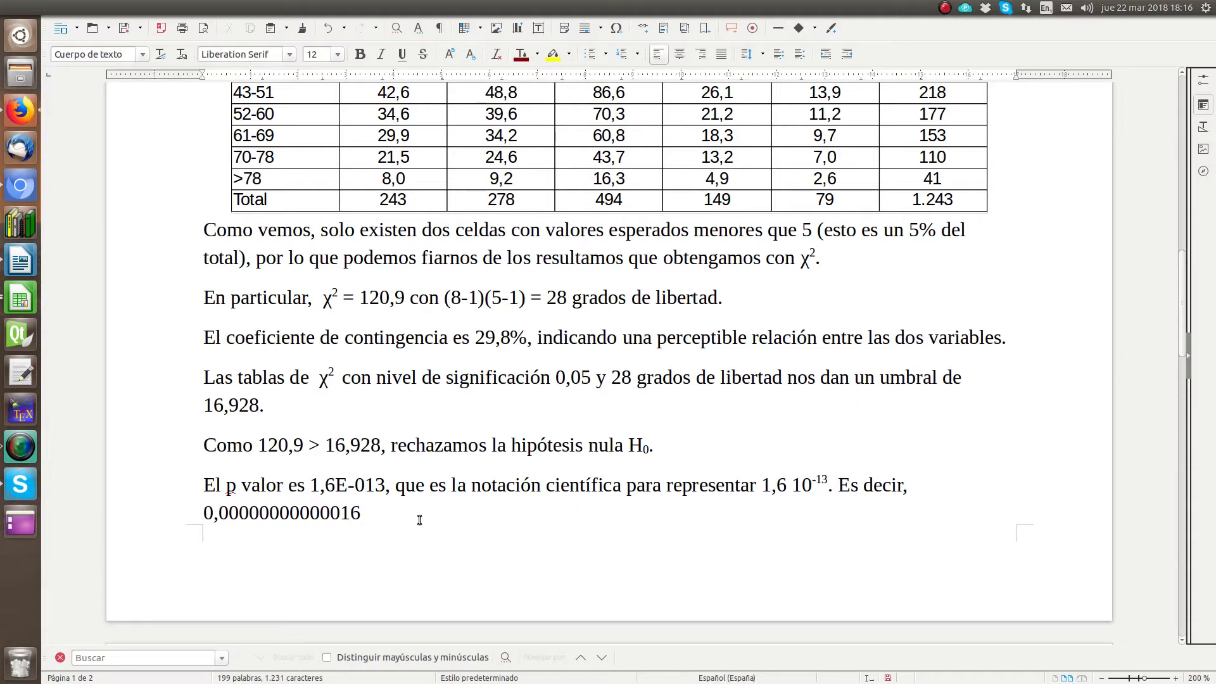
# Step: Add the explanation "(trece ceros seguidos de 16…)" after the decimal p-value
pyautogui.write('(t')
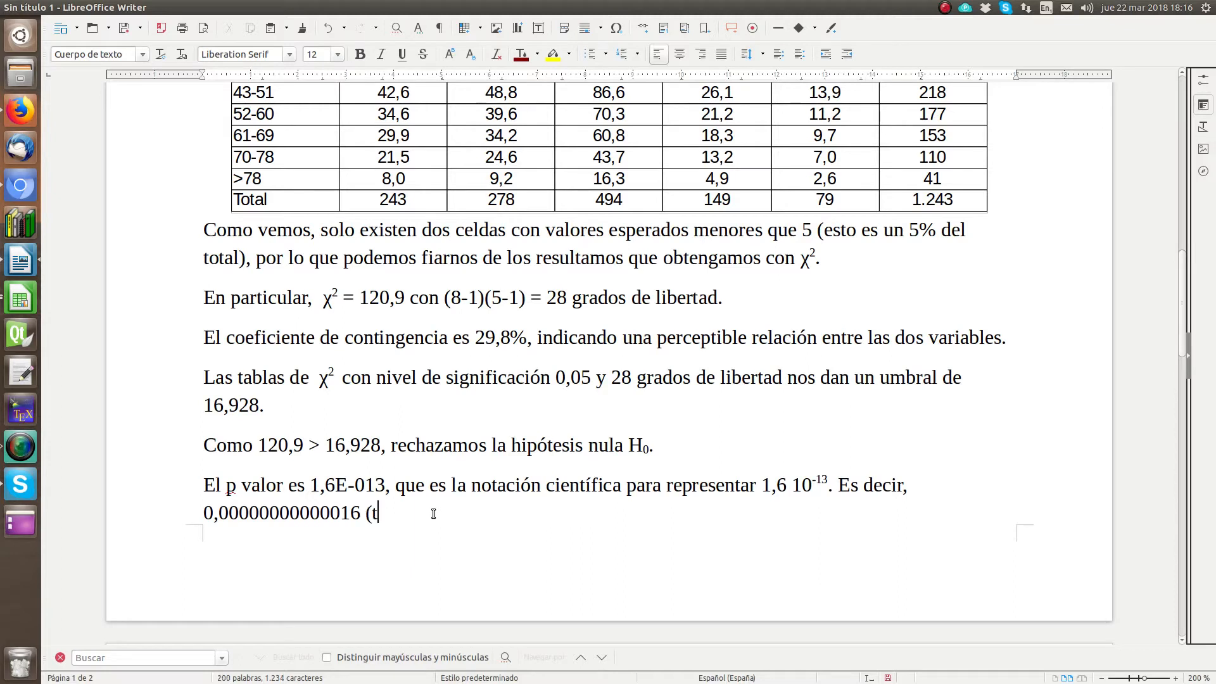
pyautogui.write('rece ceros seguidos de 1')
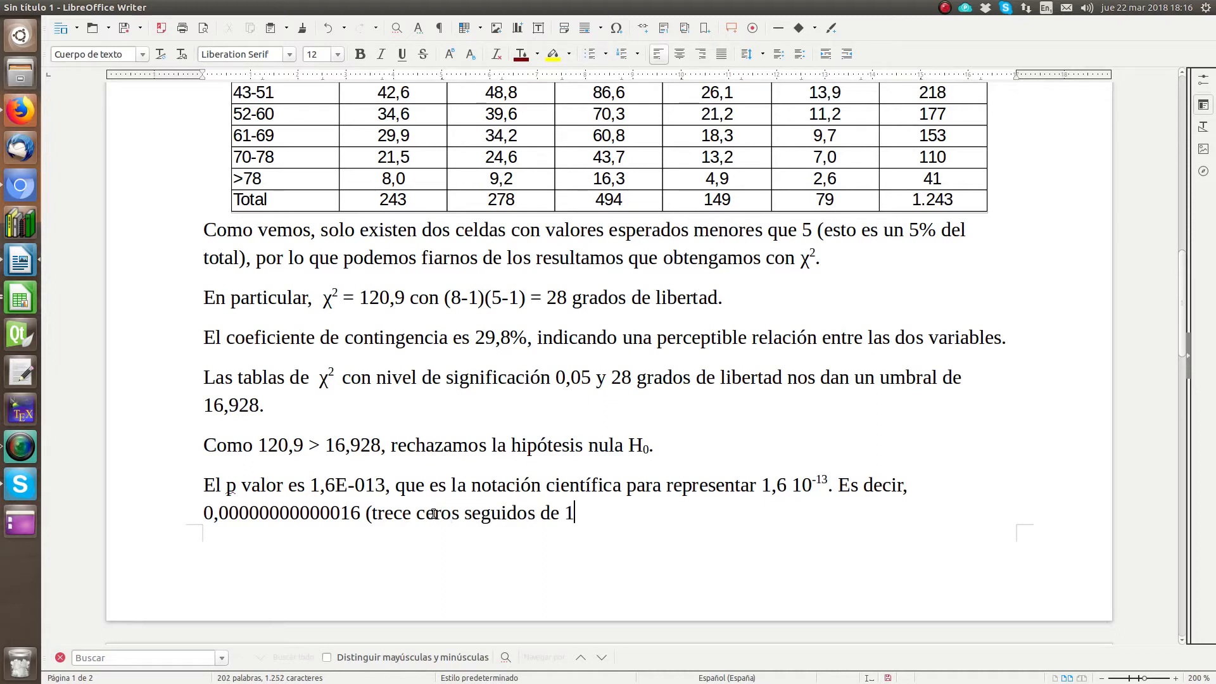
pyautogui.write('6...)')
pyautogui.write('. Esto ')
pyautogui.write('quiere decir')
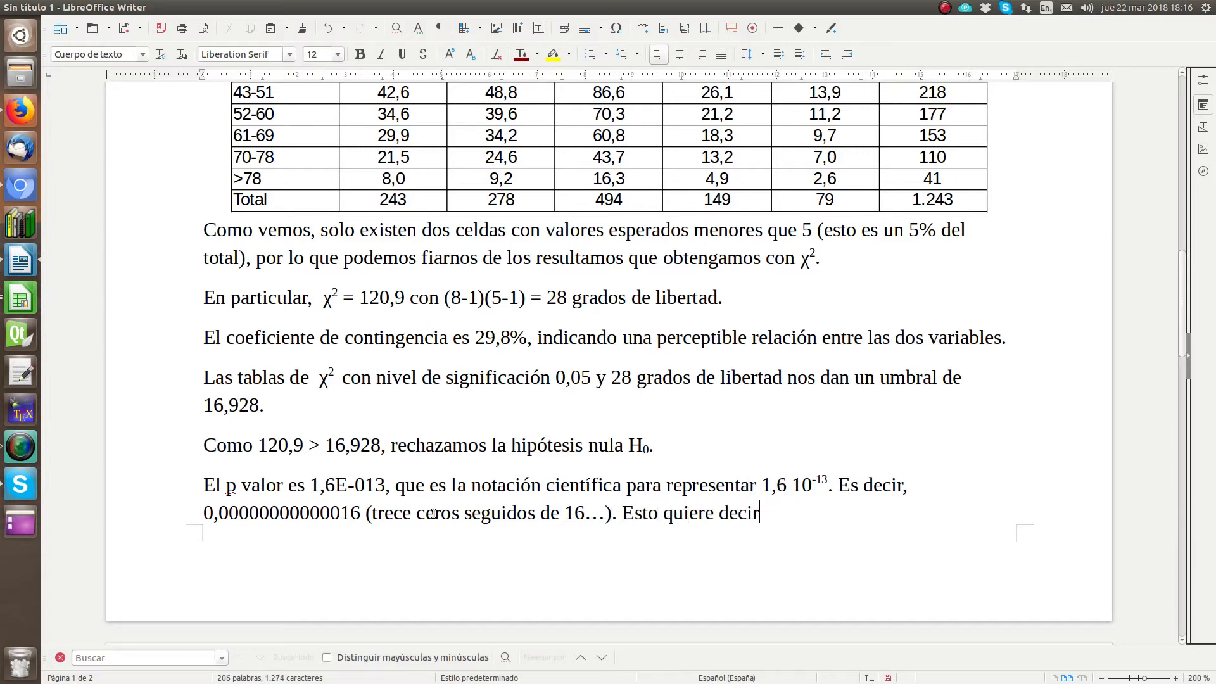
pyautogui.write(' que la hip')
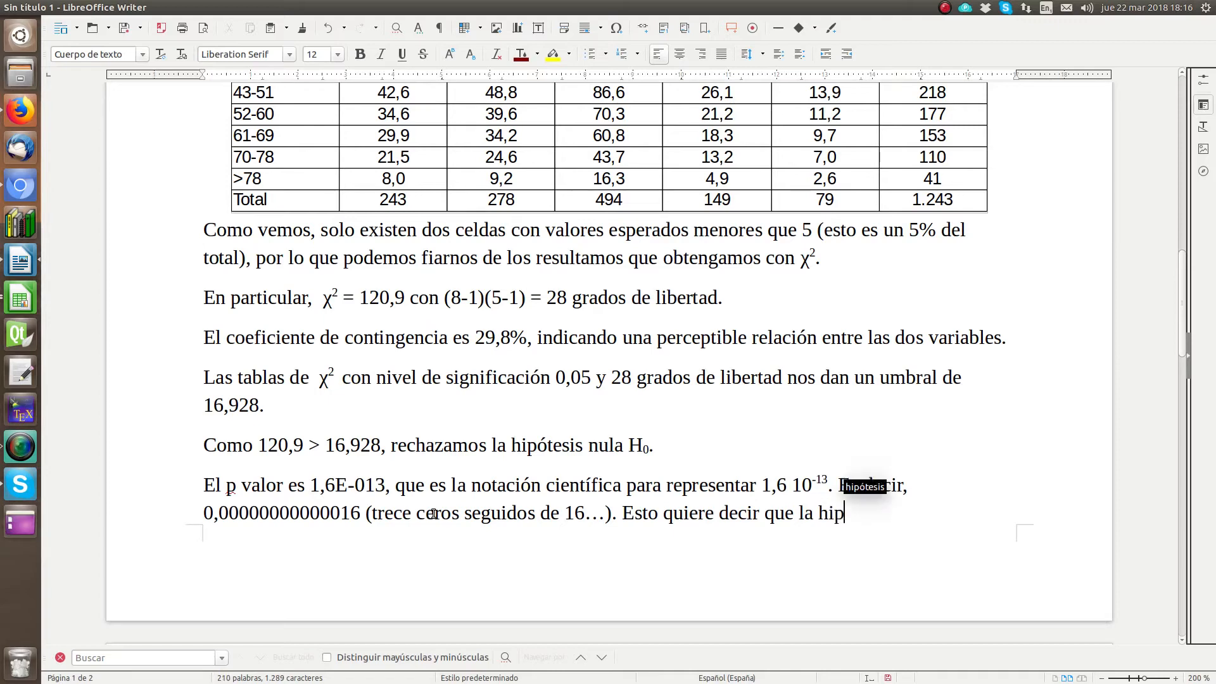
pyautogui.write('ótesis nu')
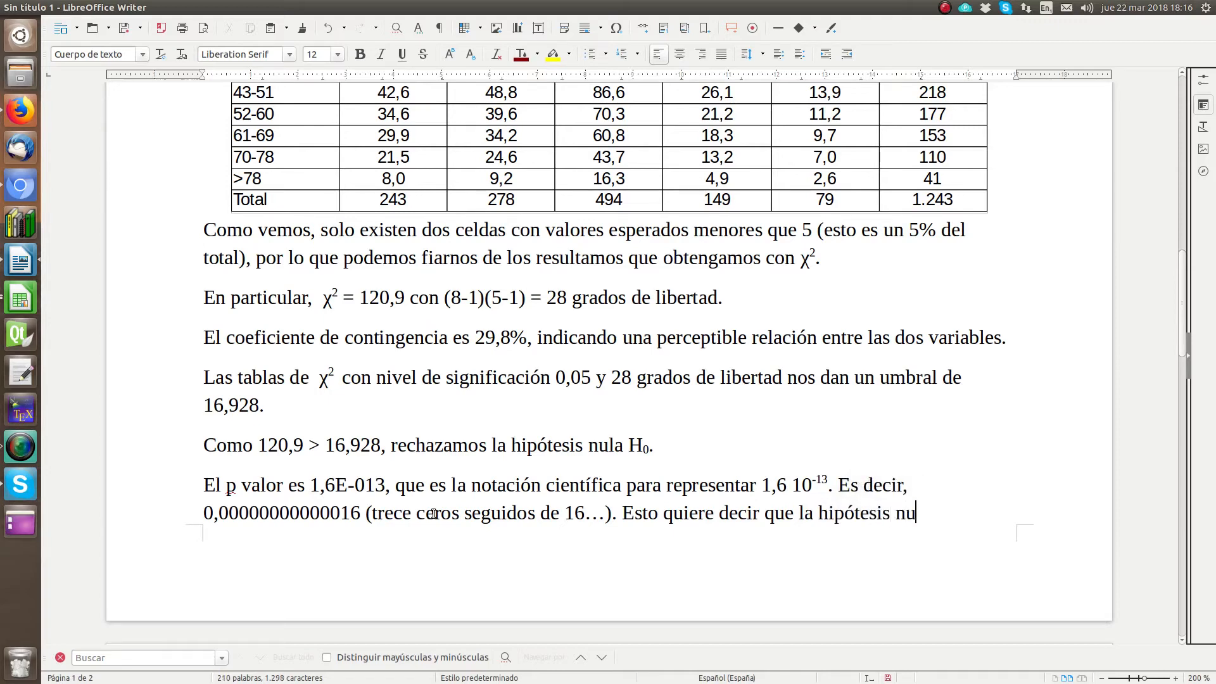
pyautogui.write('la se rec')
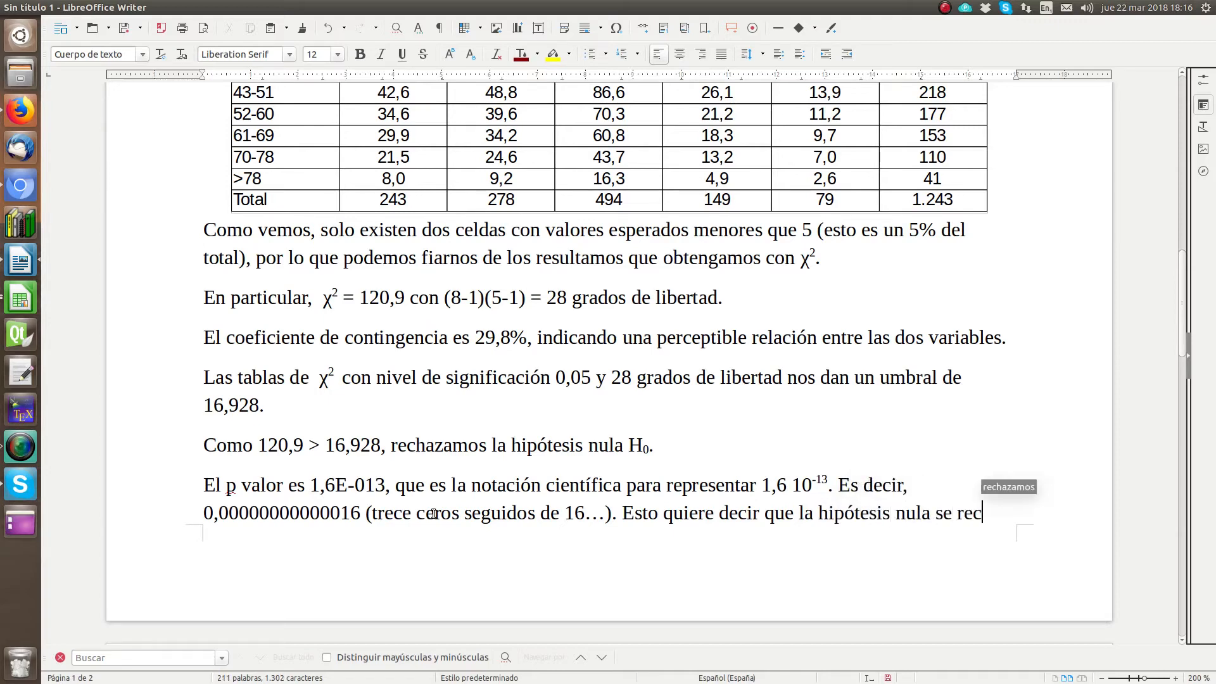
pyautogui.write('haza bajo ')
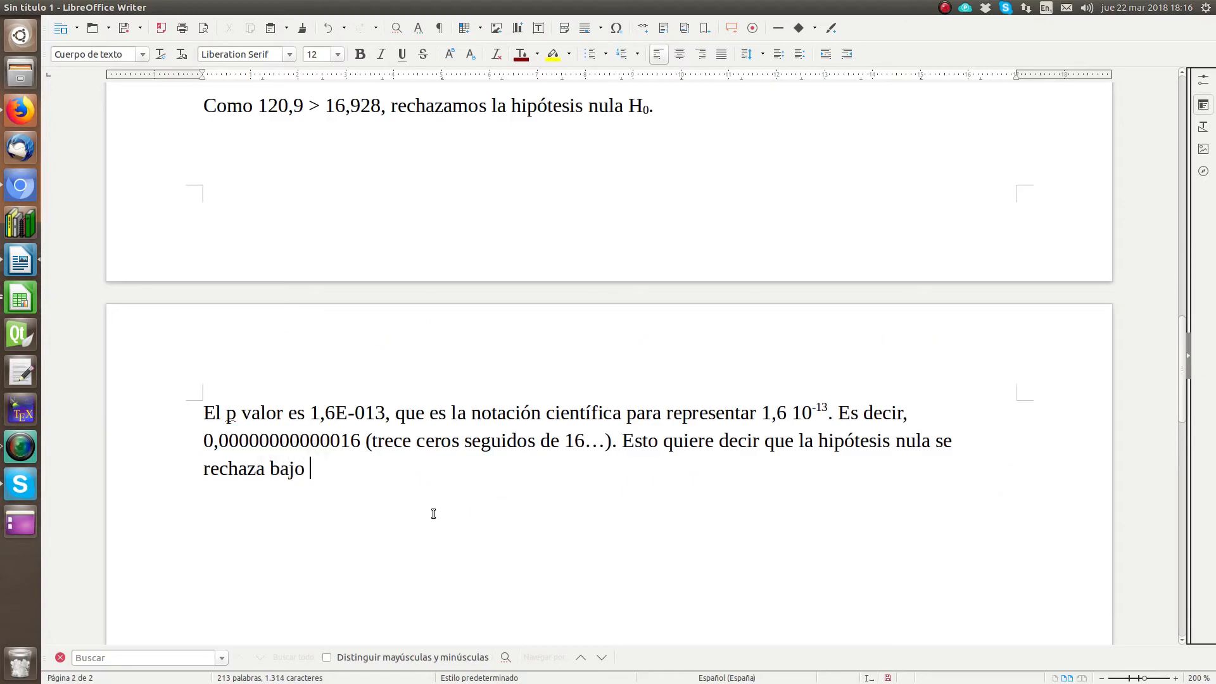
pyautogui.write('cualquier ni')
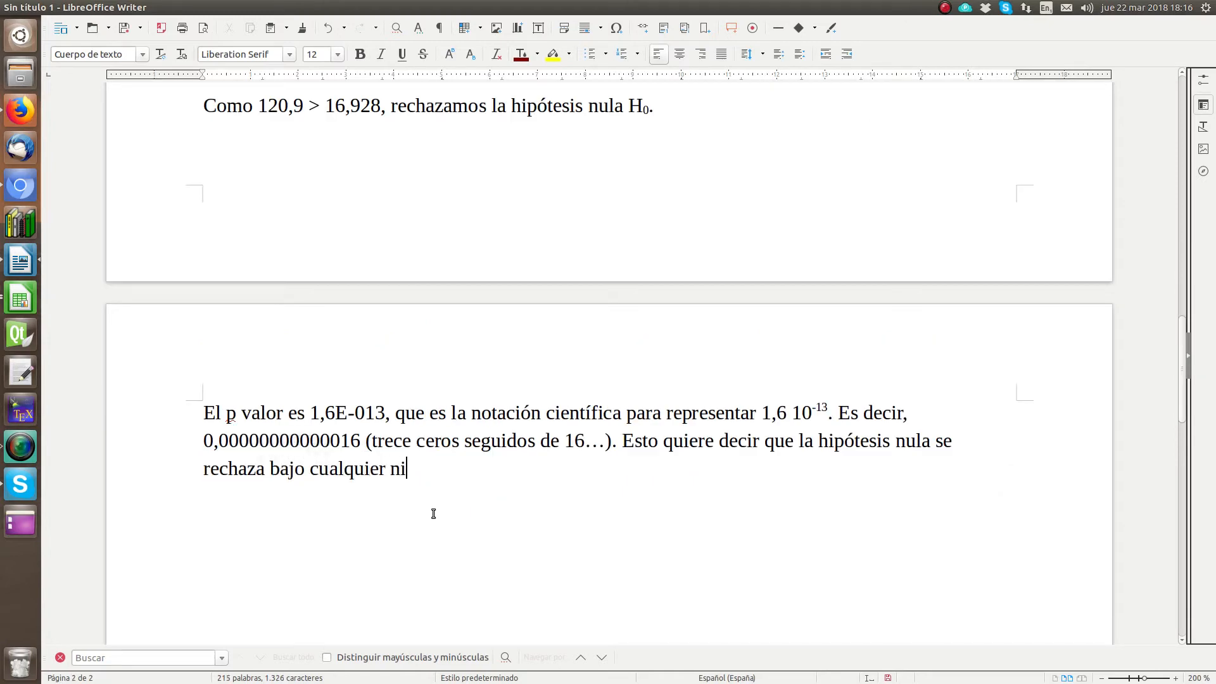
pyautogui.write('vel de signifi')
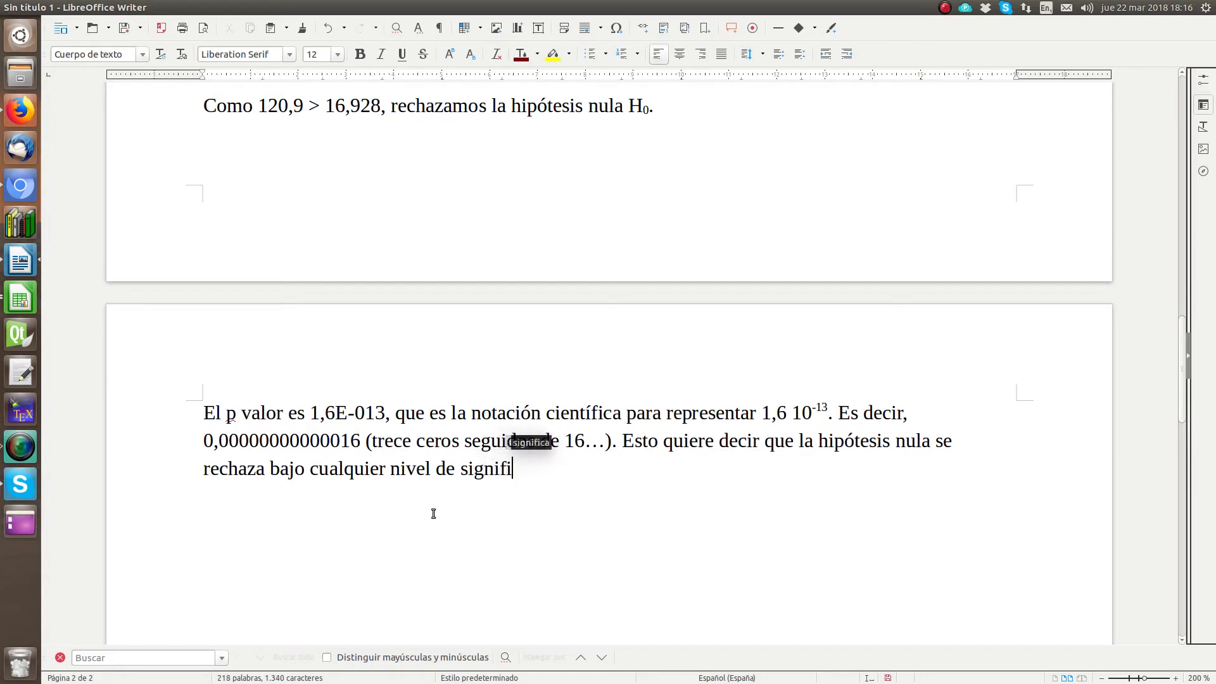
# Step: Close the paragraph with "Esto quiere decir que la hipótesis nula se rechaza bajo cualquier nivel de significación."
pyautogui.write('cación.')
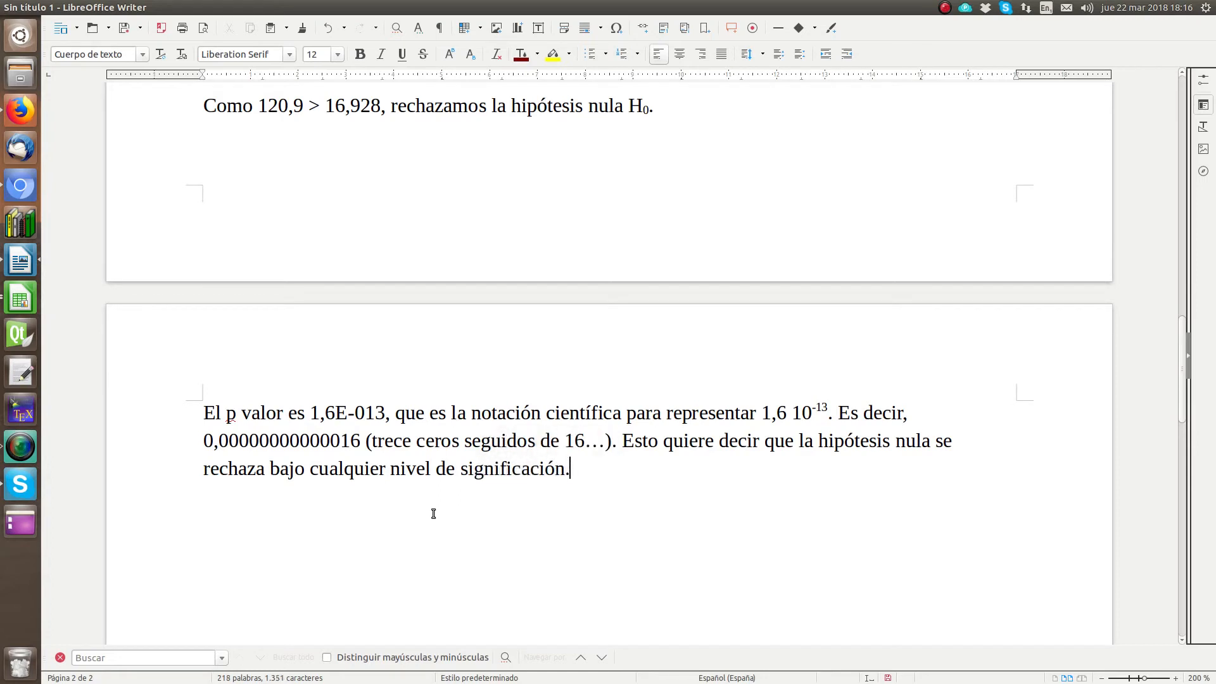
# Step: Add a new closing paragraph reading "Concluimos que la ideología política no es independiente de la edad."
pyautogui.press('Return')
pyautogui.write('Concluimos ')
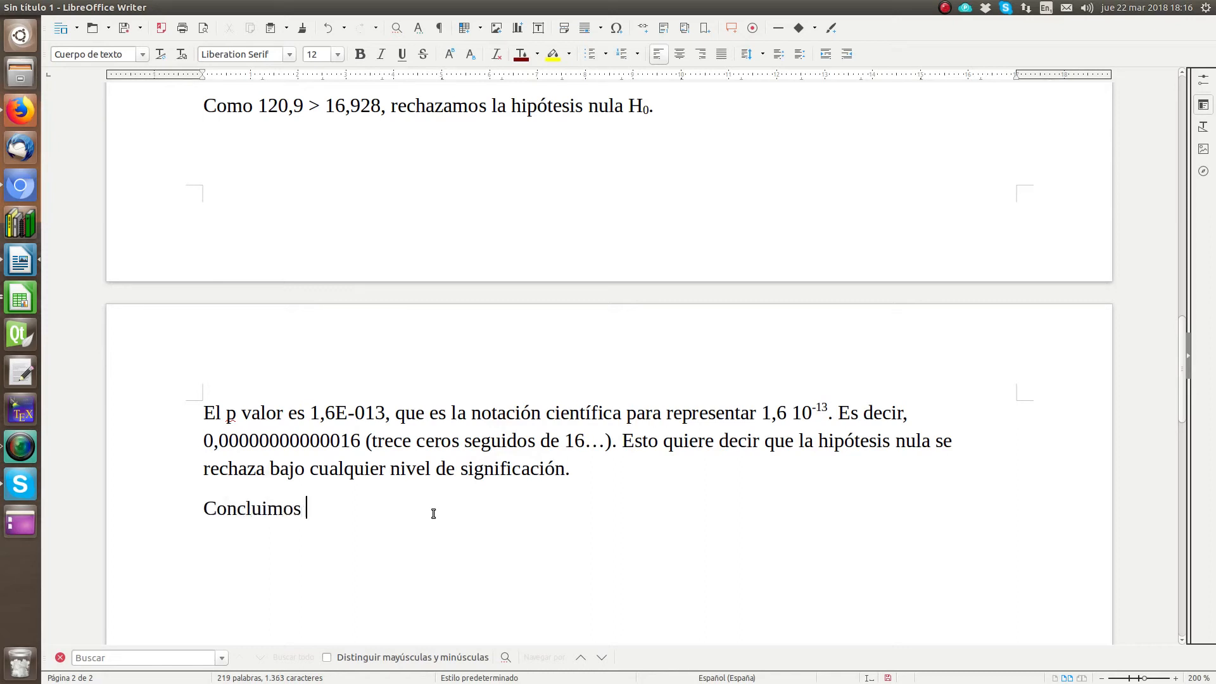
pyautogui.write('que la idel')
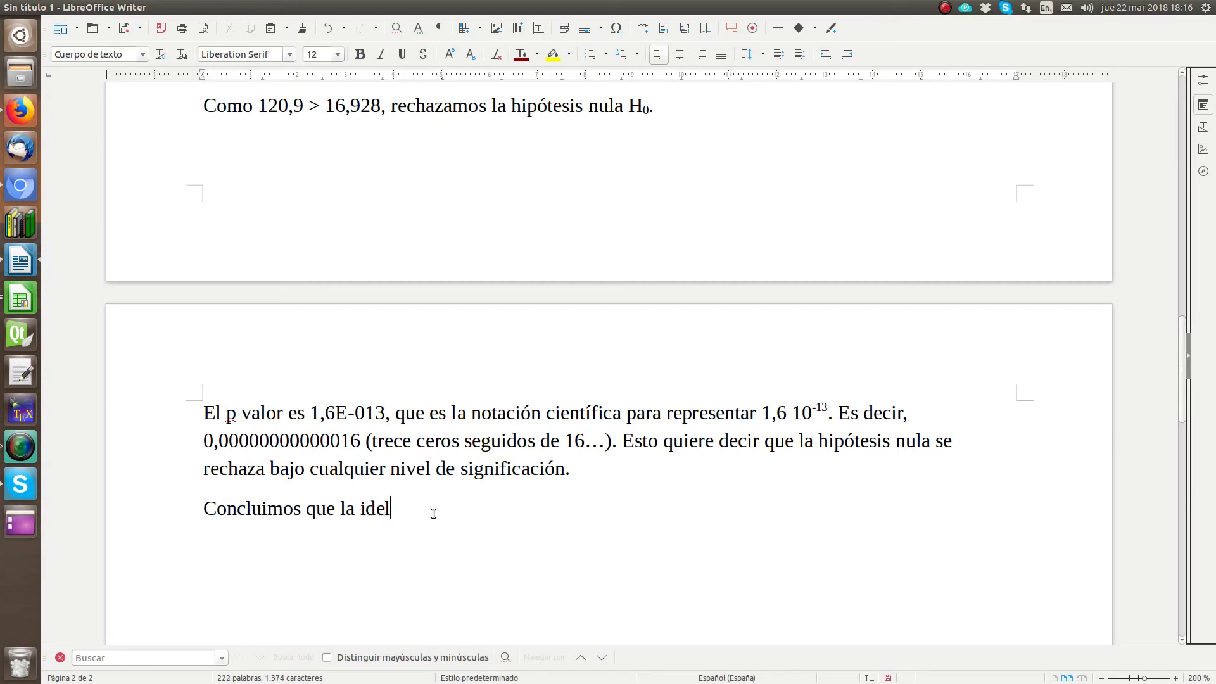
pyautogui.press('BackSpace')
pyautogui.write('ología polí')
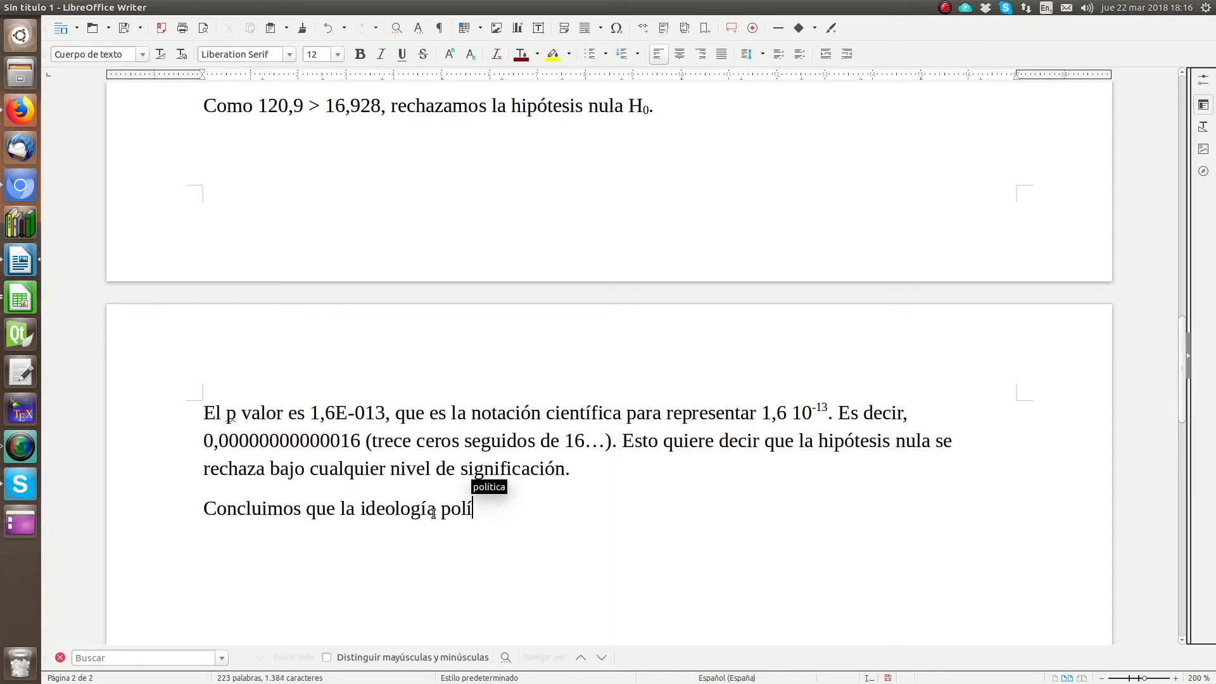
pyautogui.press('Return')
pyautogui.write('no ')
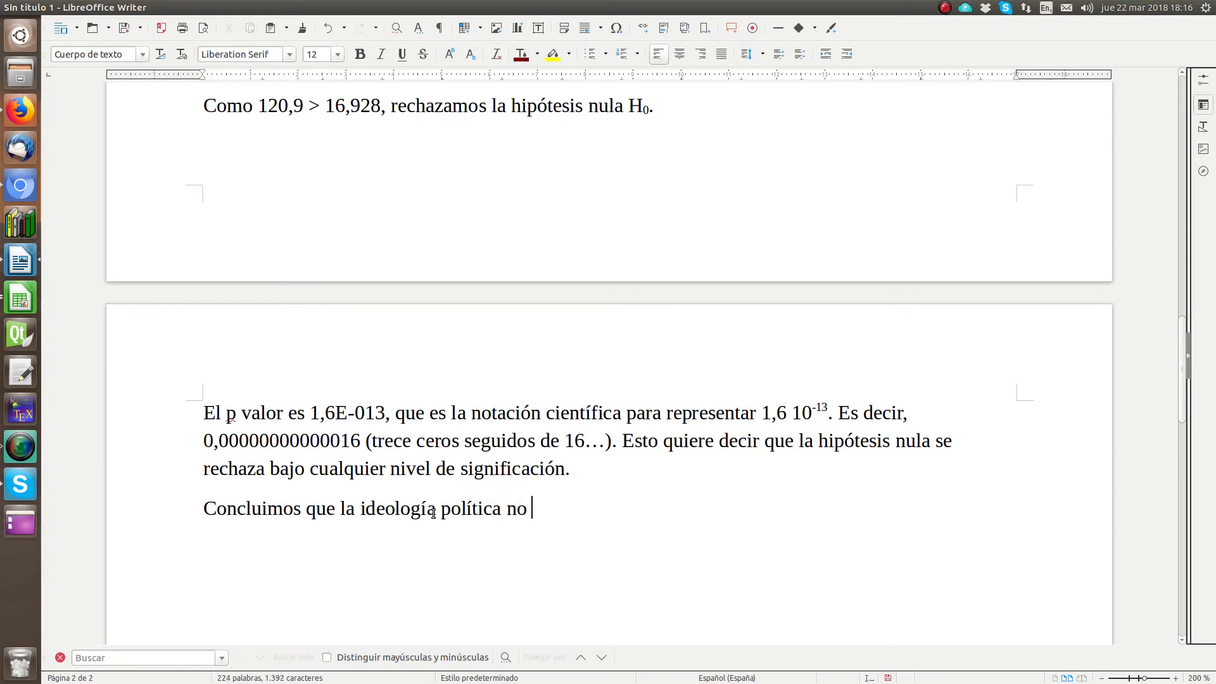
pyautogui.write('es indepen')
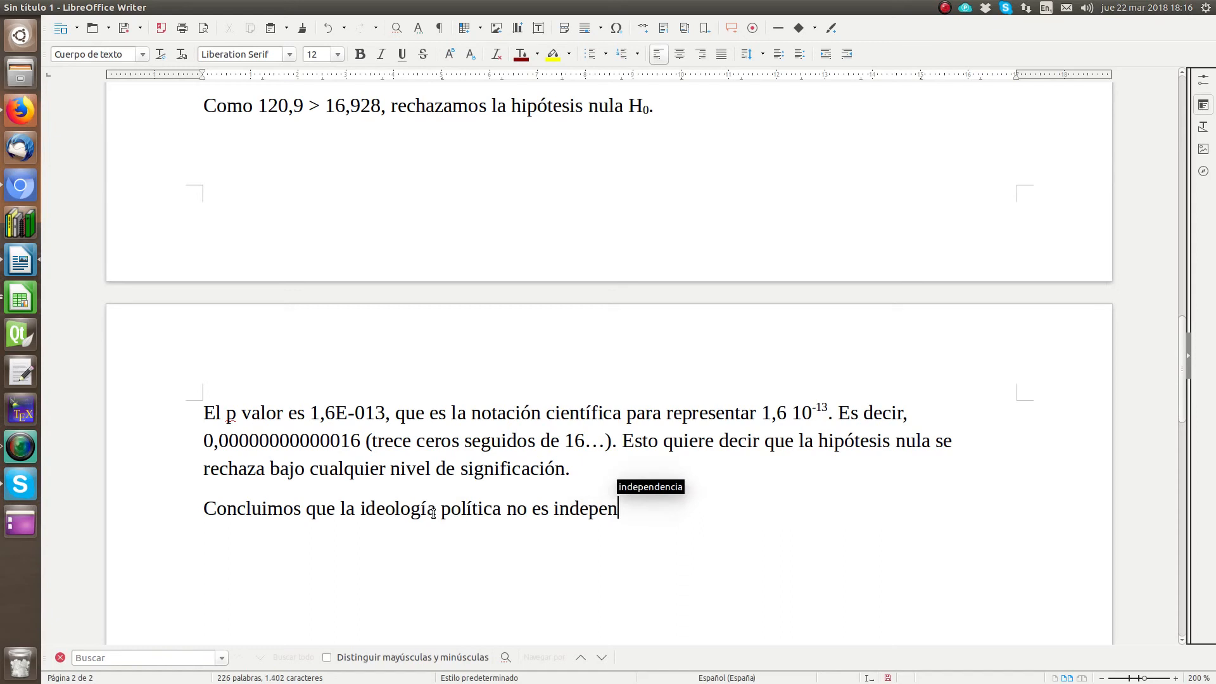
pyautogui.write('diente de l')
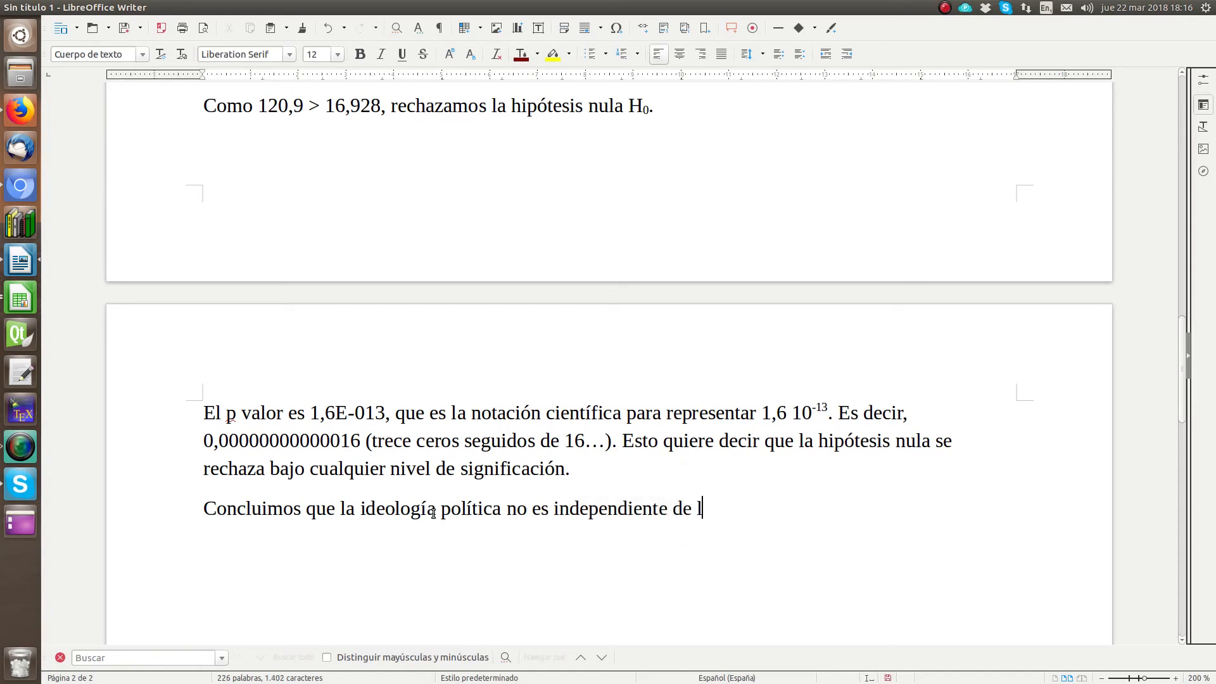
pyautogui.write('a edad.')
pyautogui.scroll(15, 264, 531)
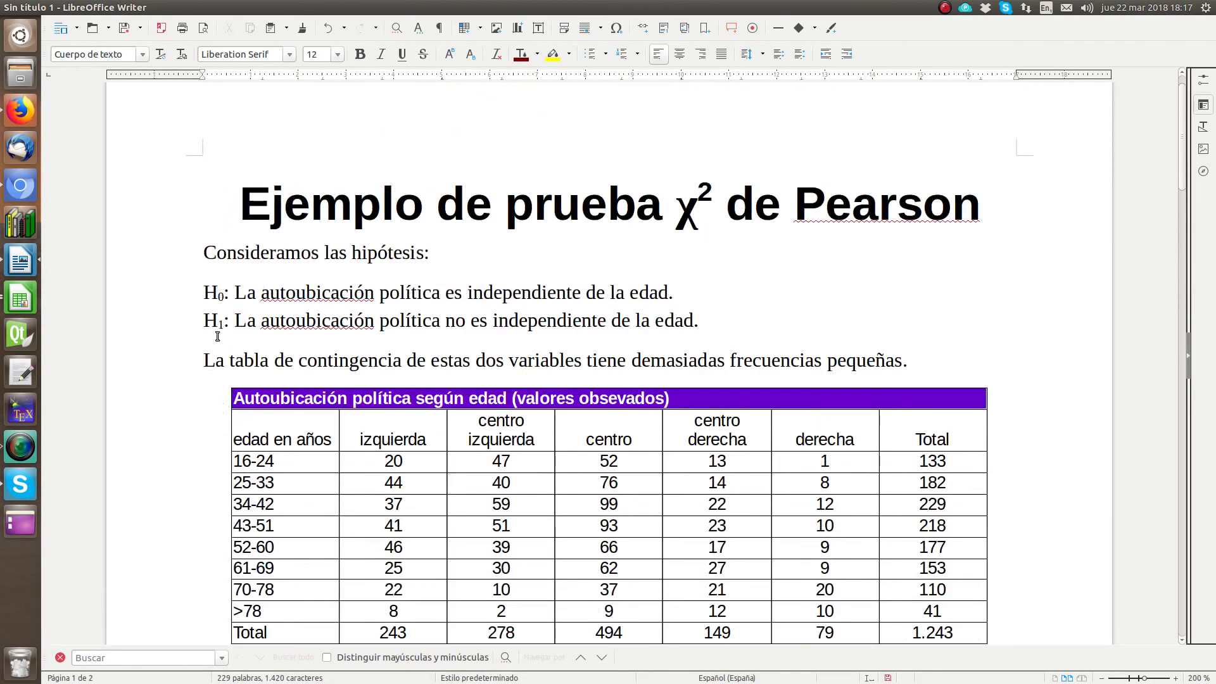
pyautogui.click(713, 318)
pyautogui.scroll(-1, 983, 415)
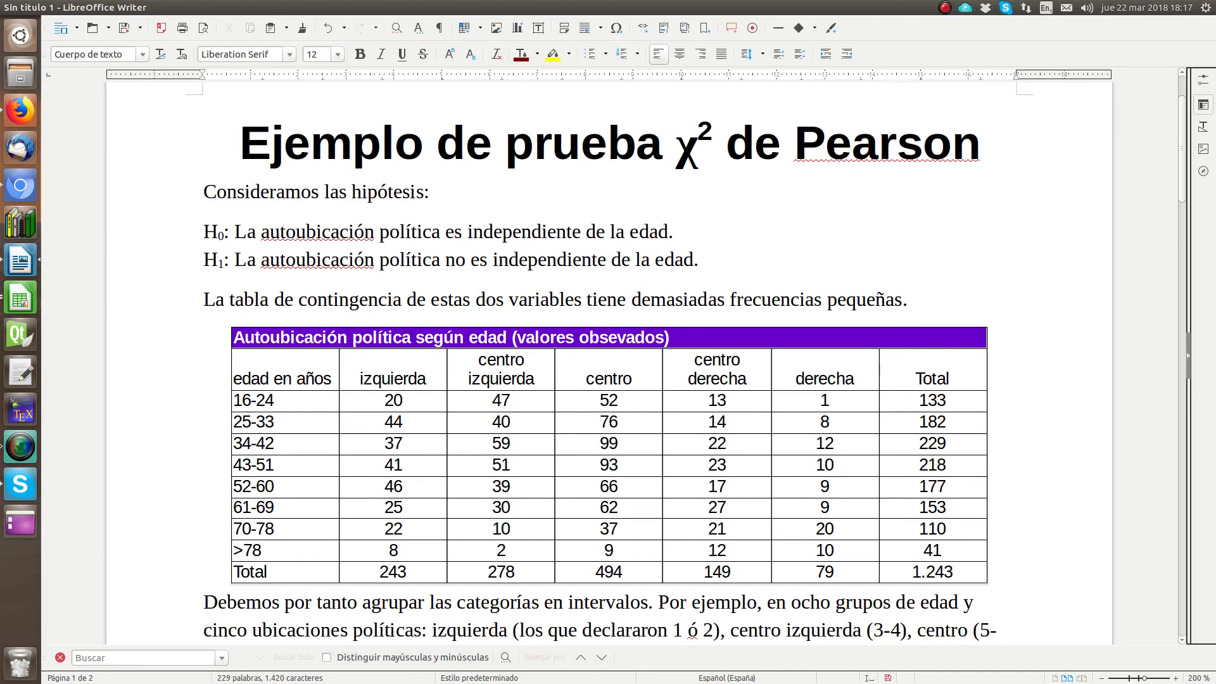
pyautogui.hotkey('ctrl', 'shift', 'F11')
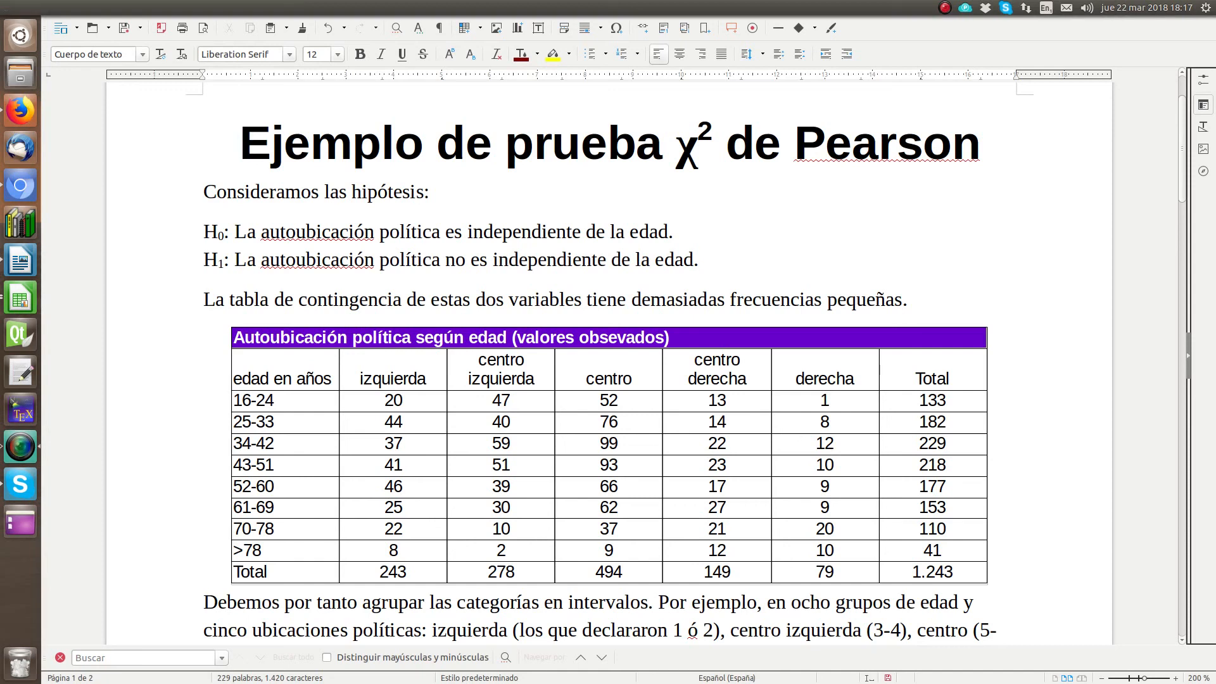